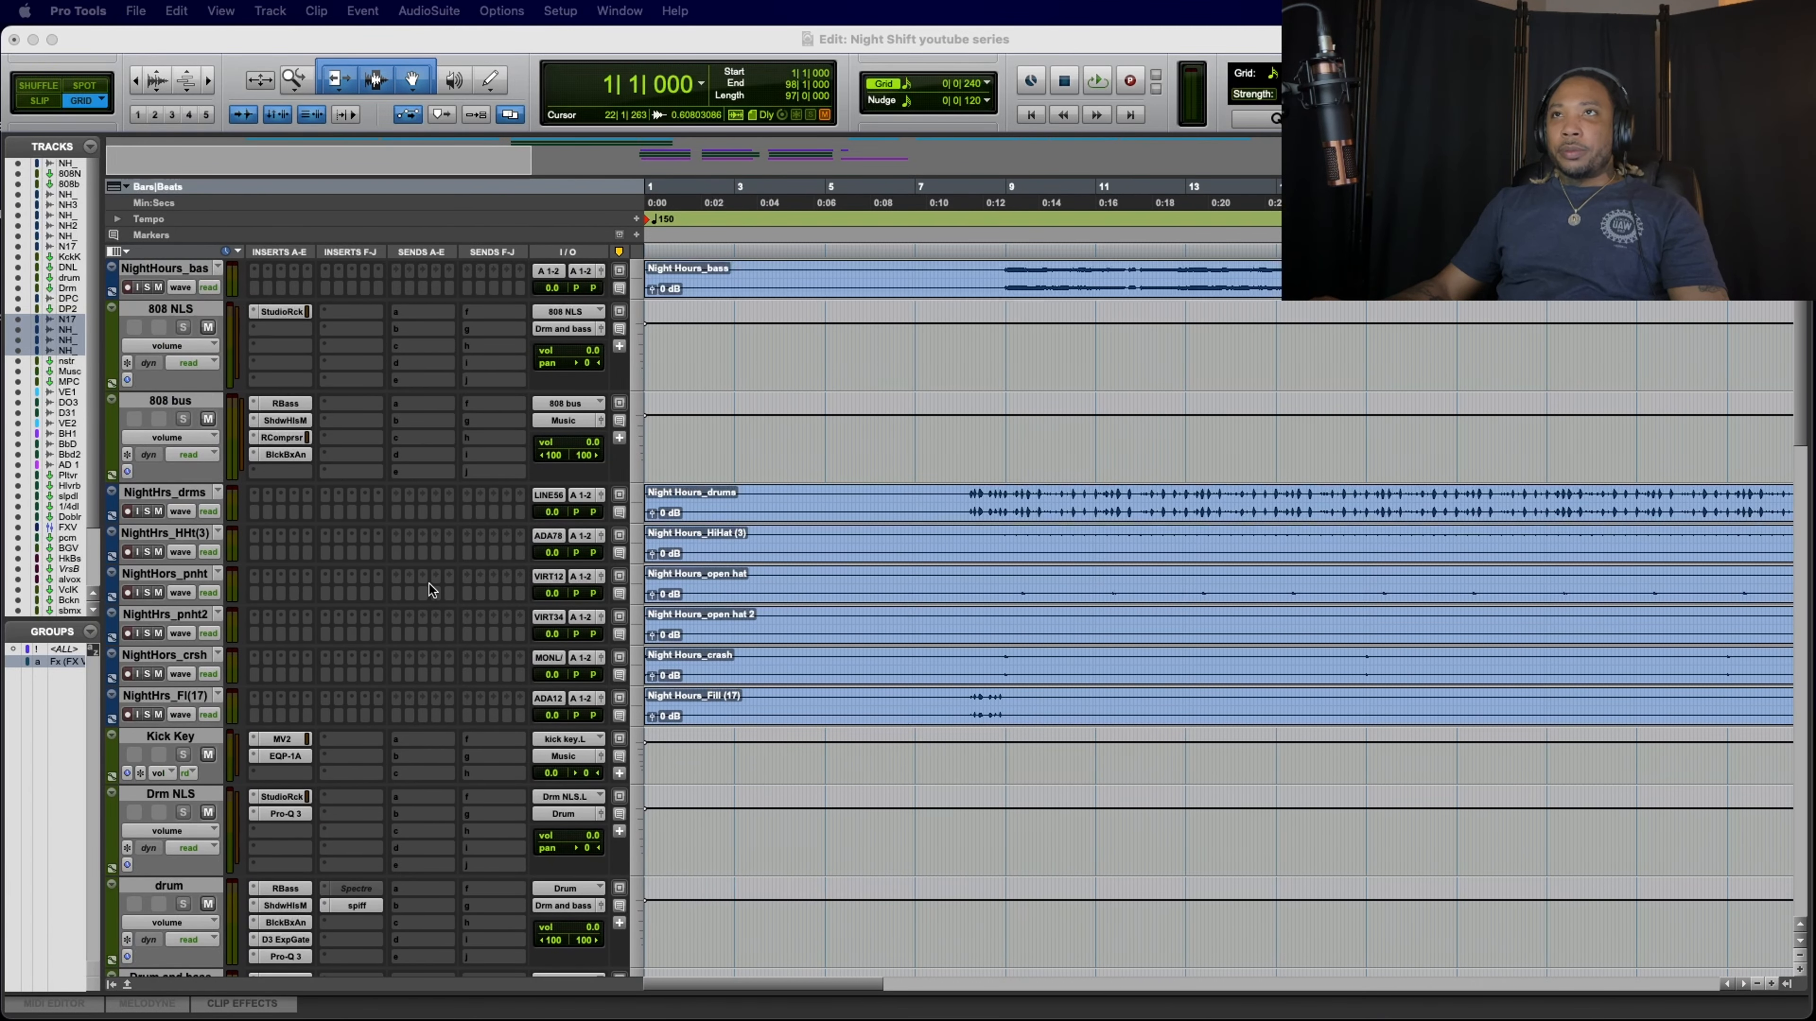
# Step: Look through the session's track layout and inserts, from the bass and drum tracks through the vocals to the submix and Master 1
pyautogui.scroll(-15, 428, 585)
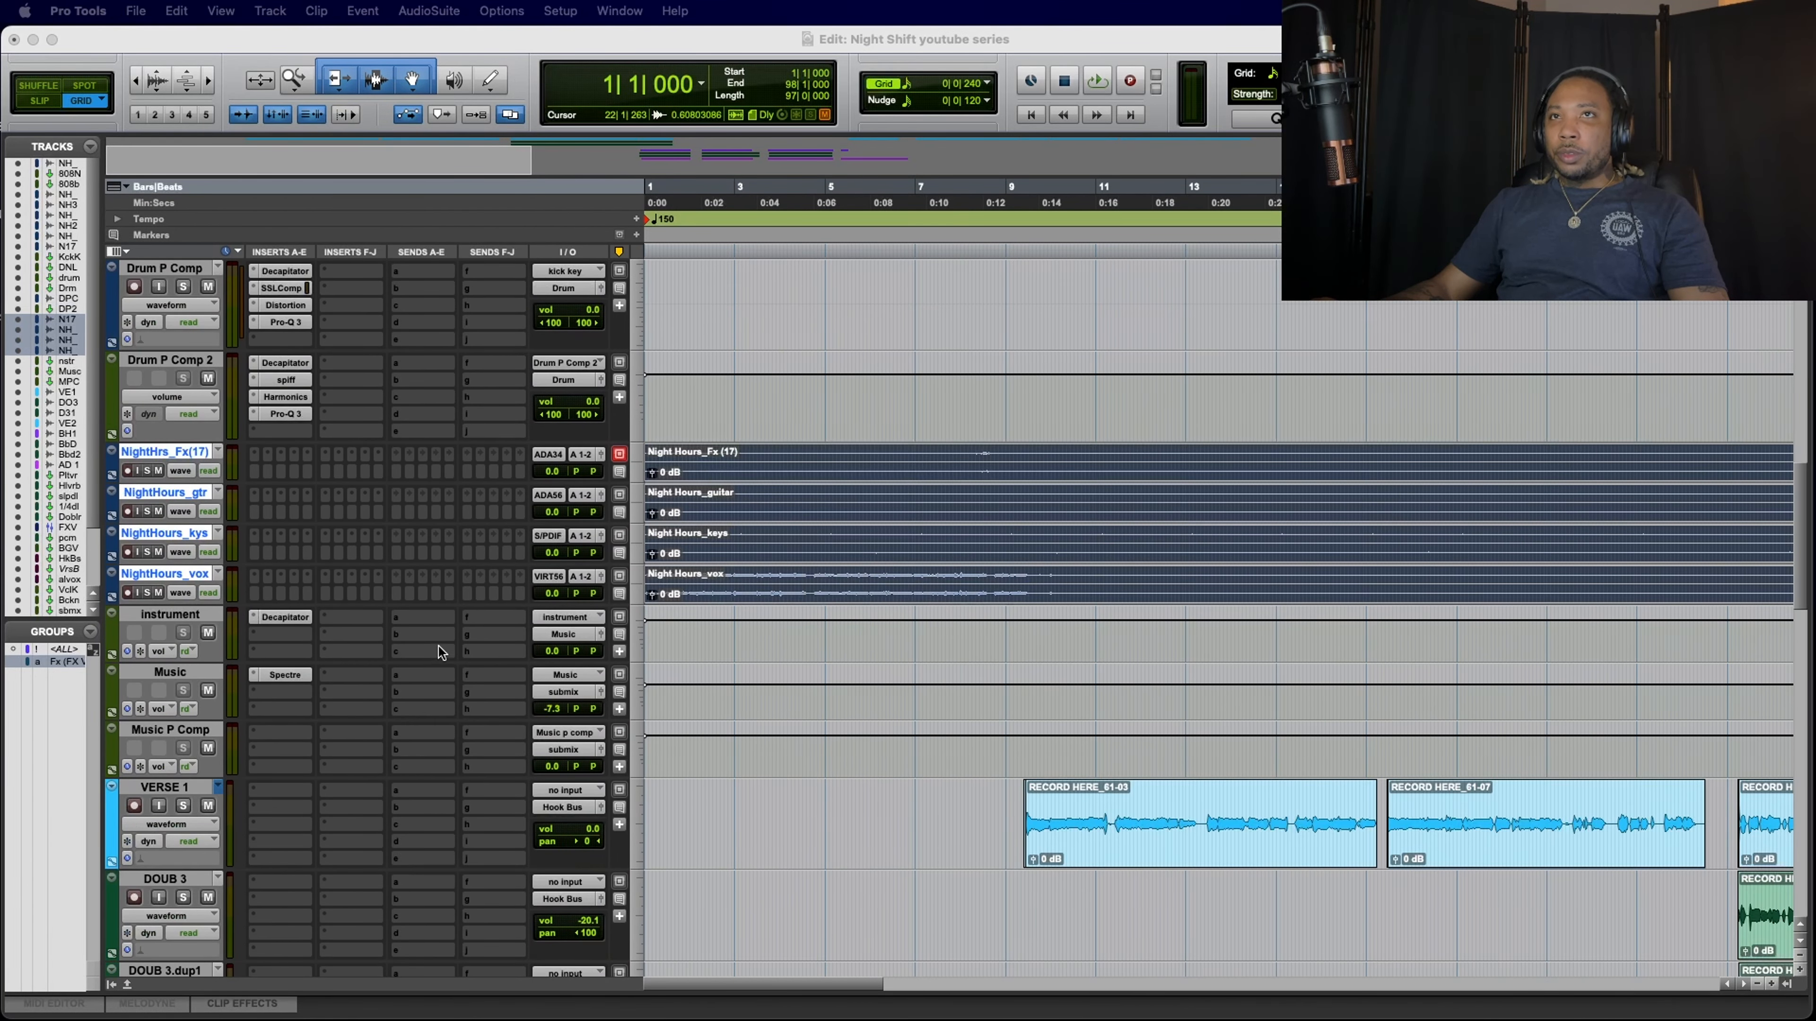
pyautogui.scroll(15, 433, 544)
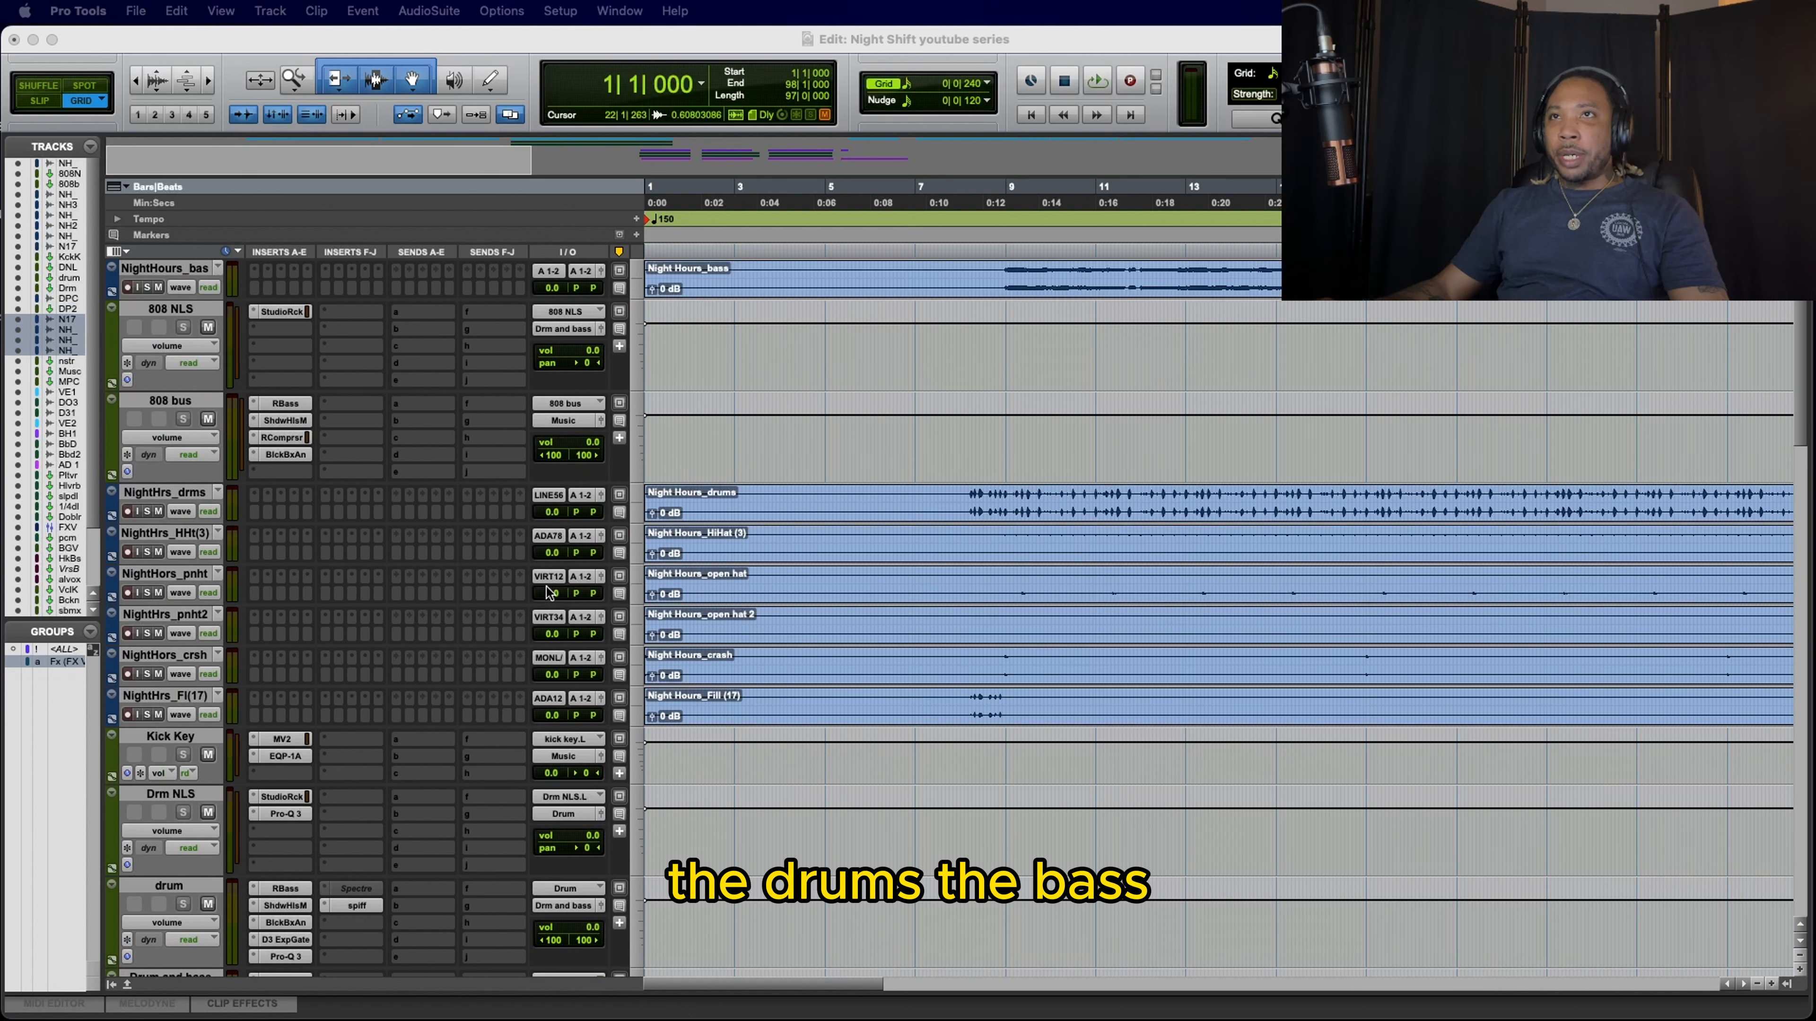
pyautogui.scroll(-15, 522, 592)
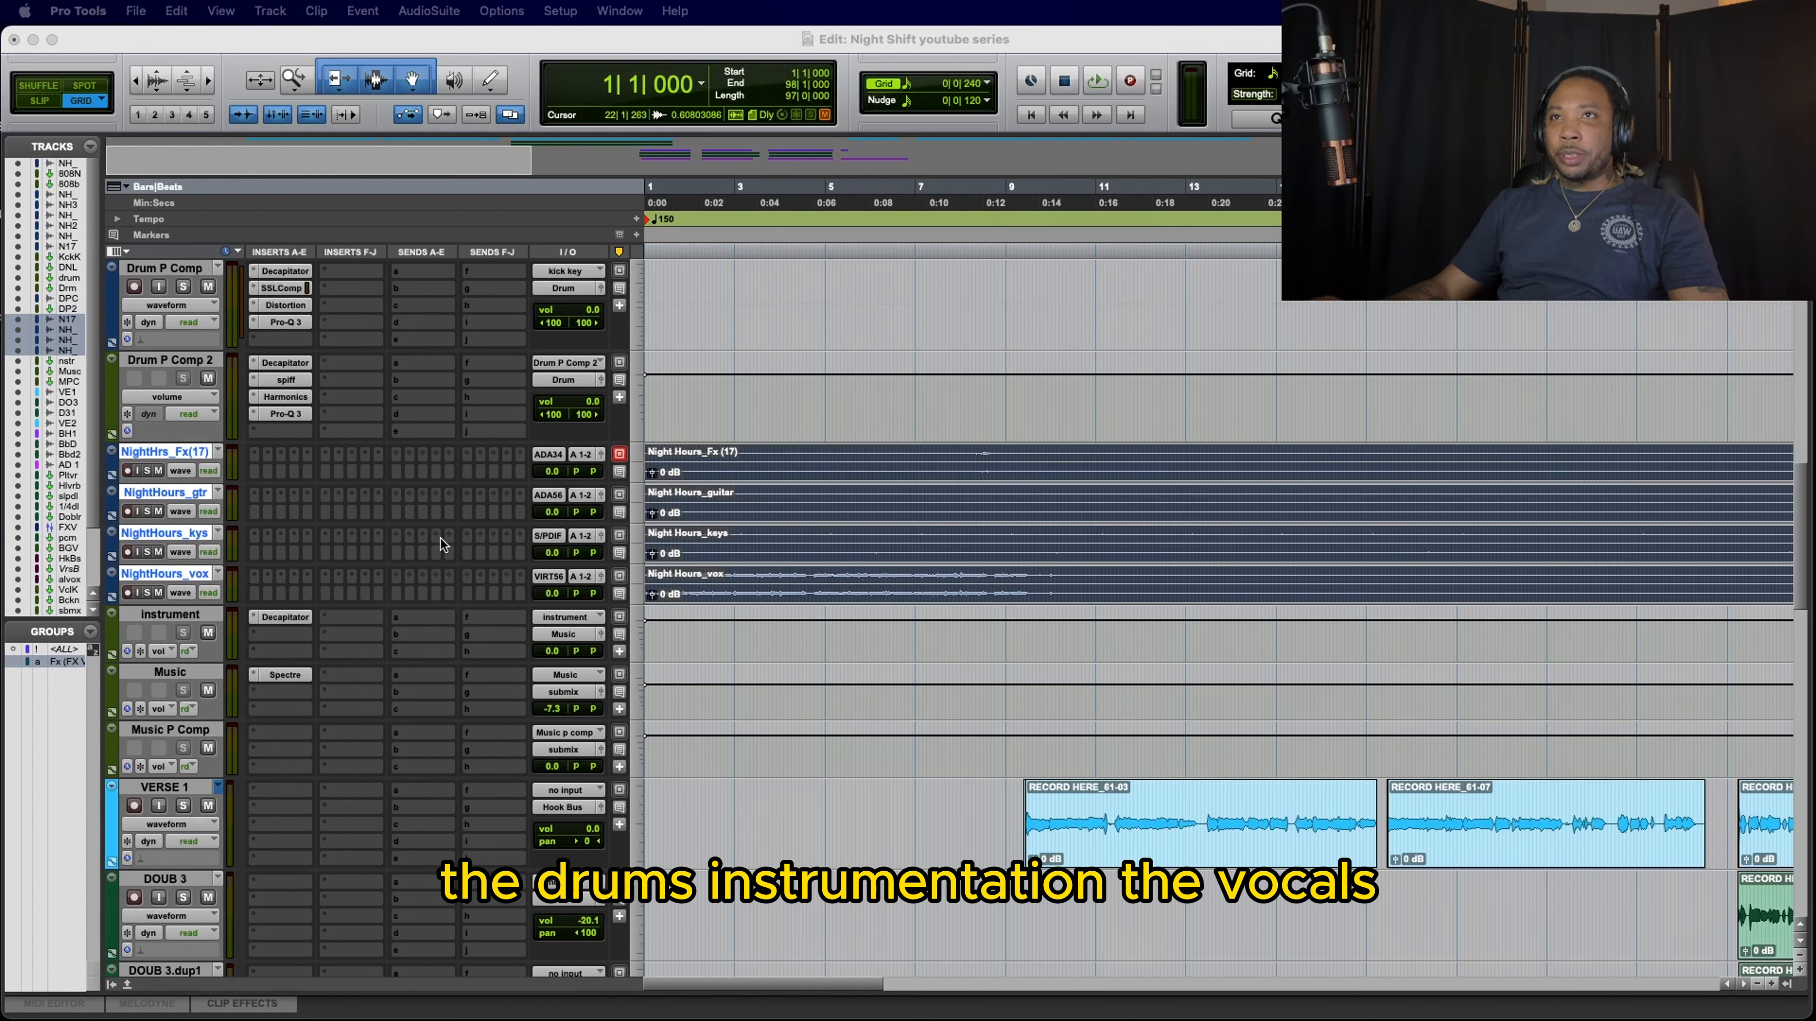
pyautogui.scroll(-10, 440, 539)
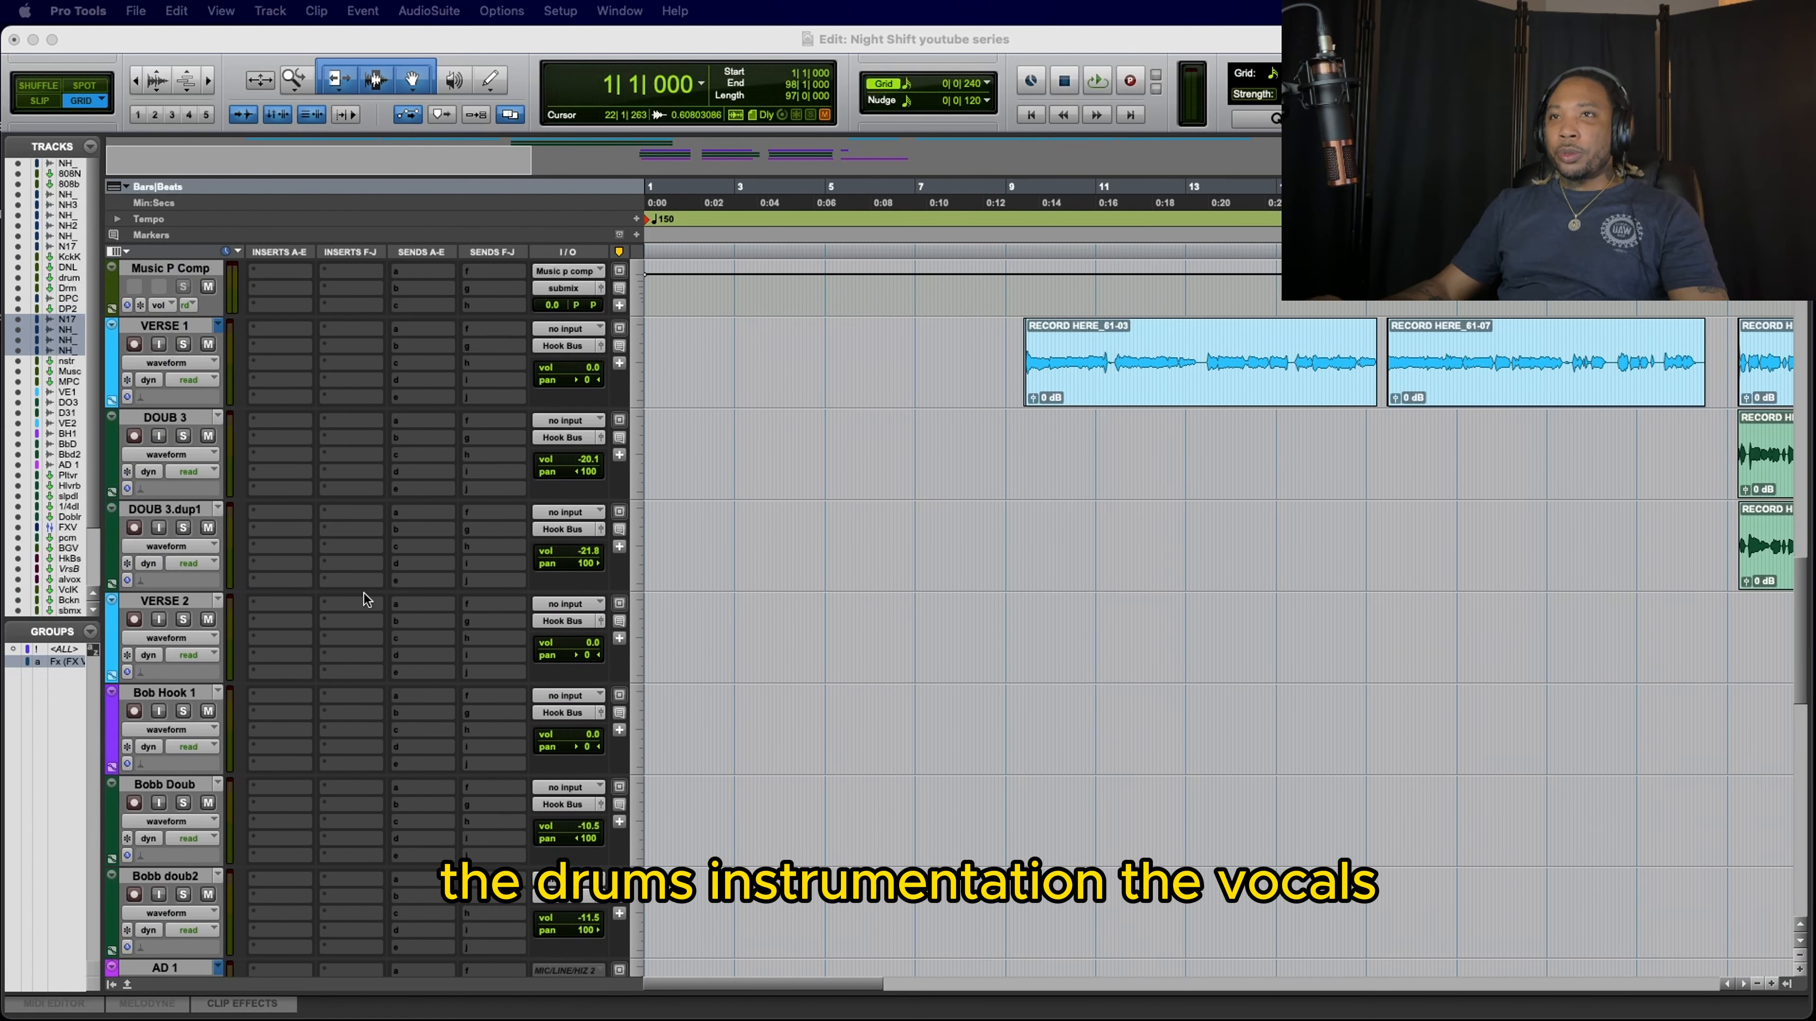
pyautogui.scroll(-15, 363, 593)
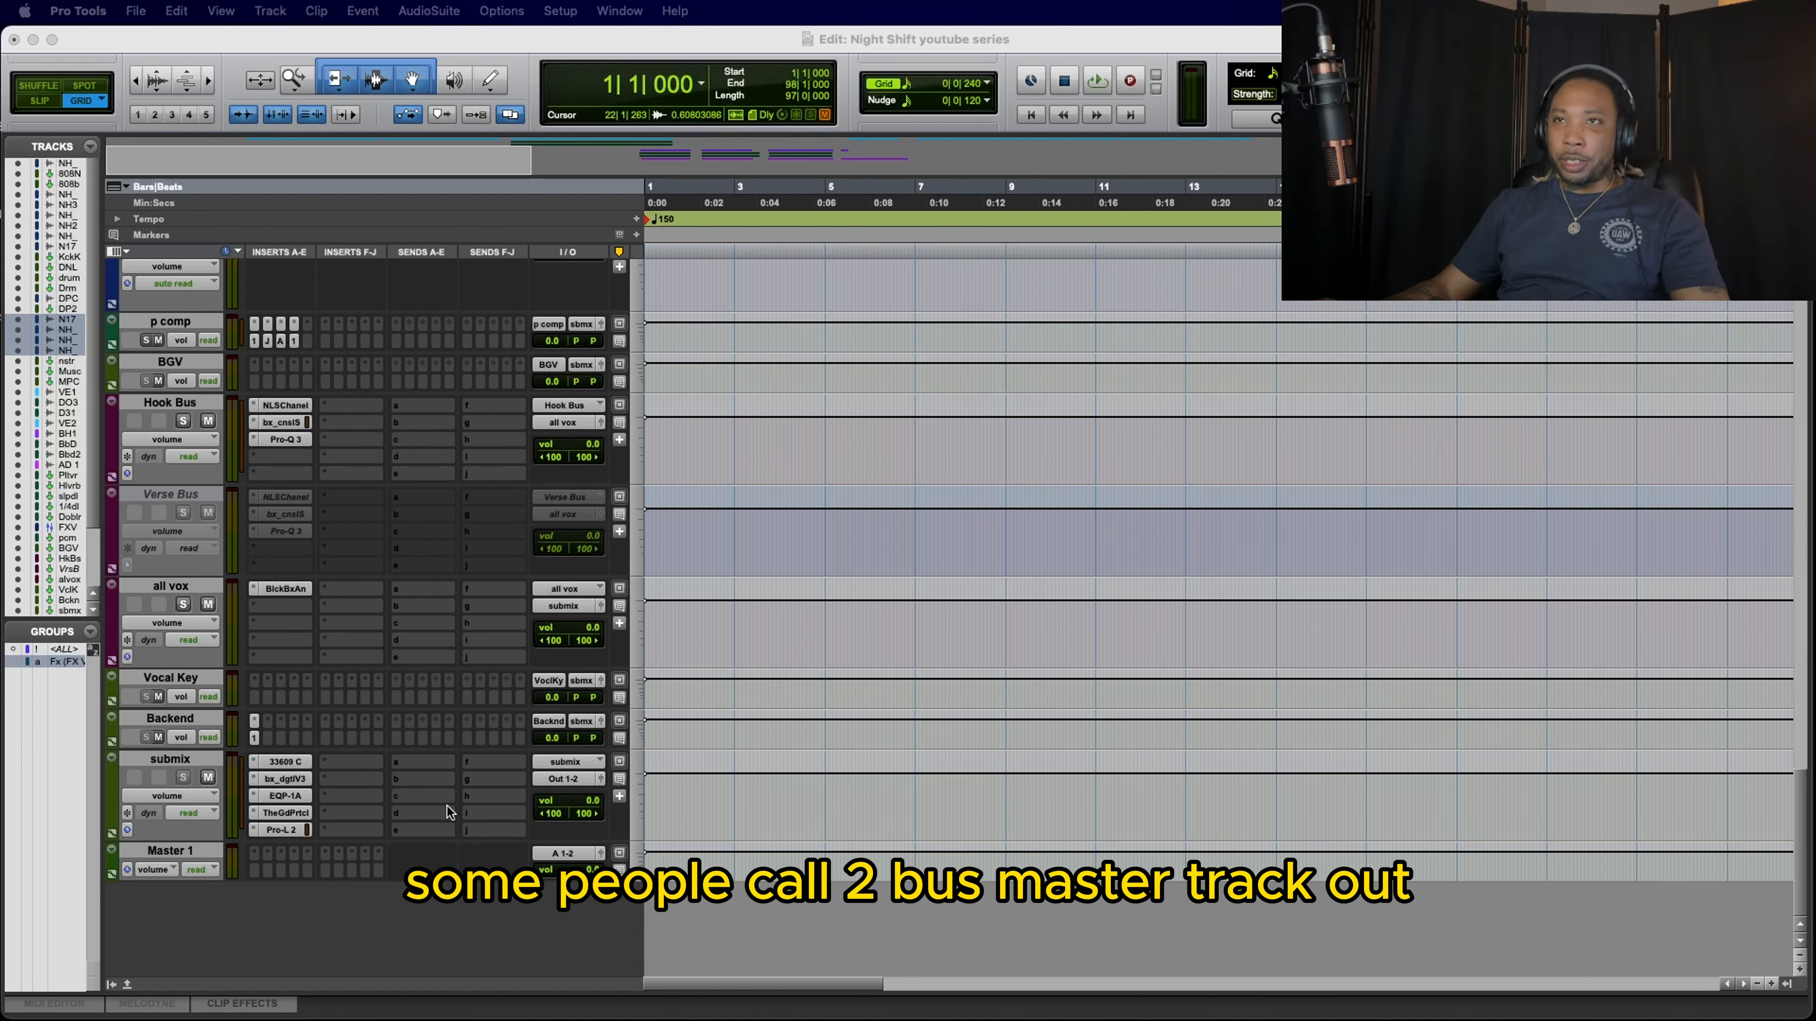
pyautogui.scroll(15, 494, 759)
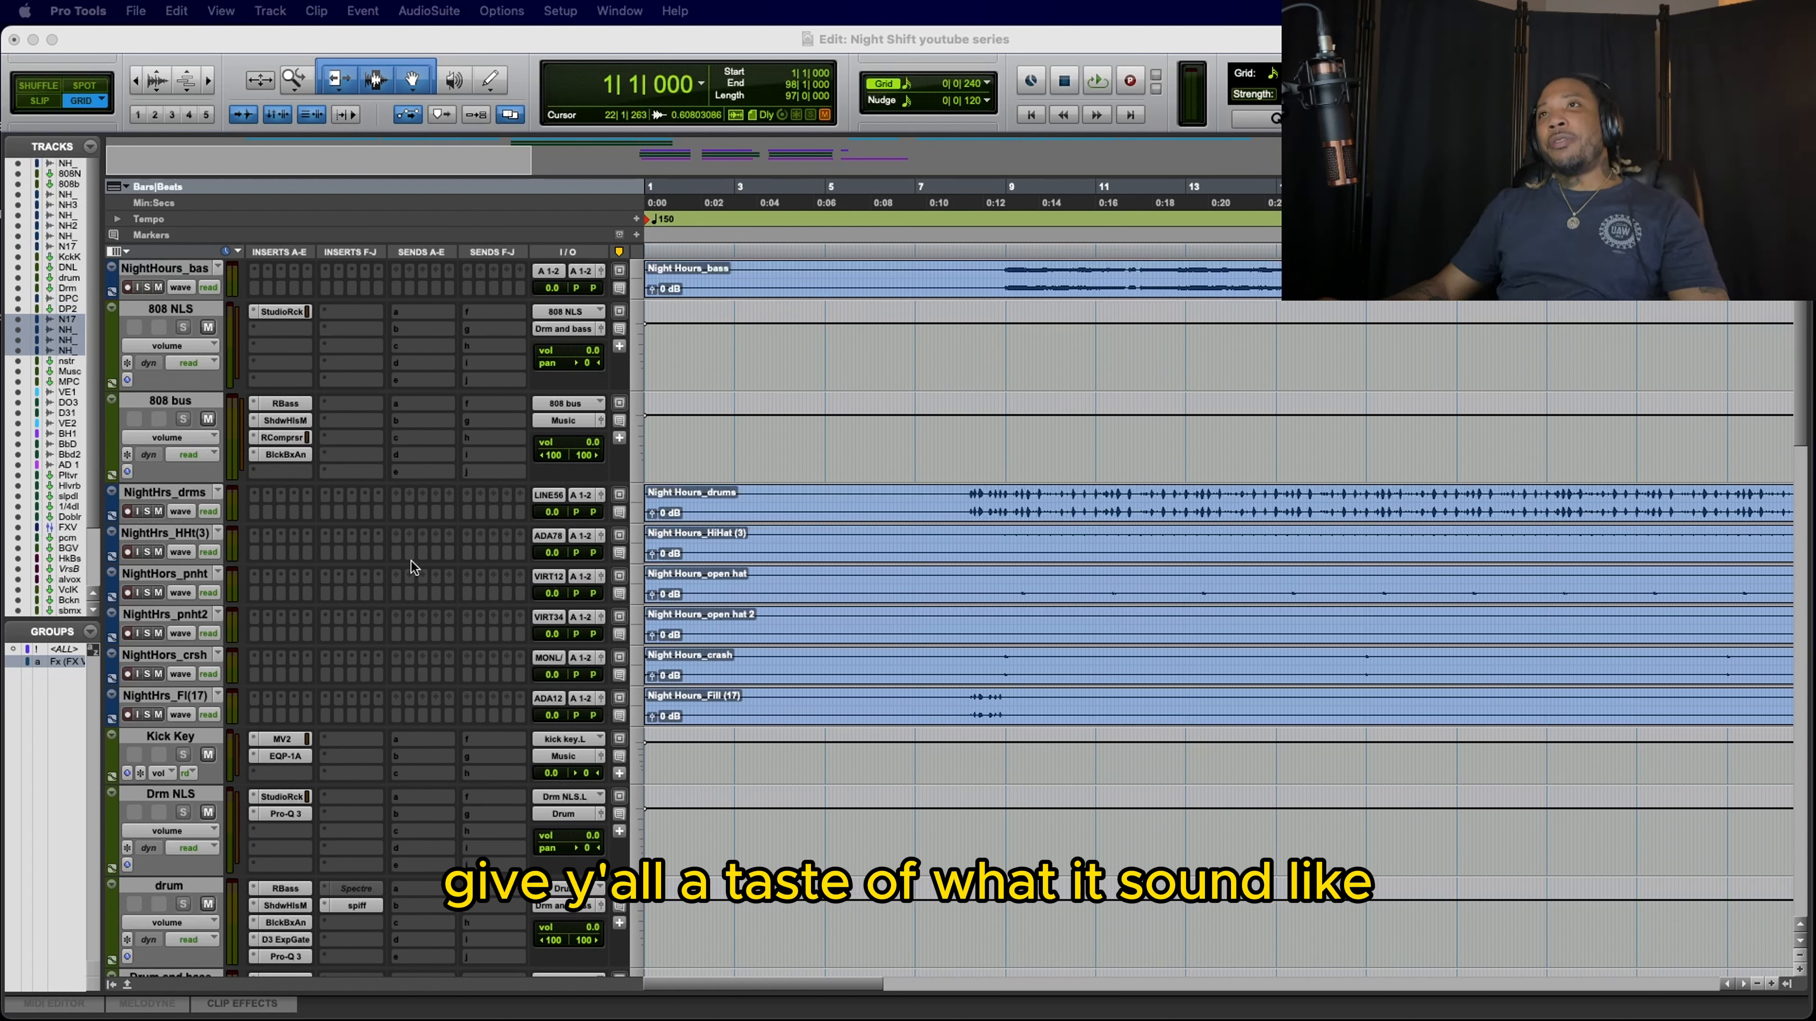
pyautogui.scroll(-20, 413, 627)
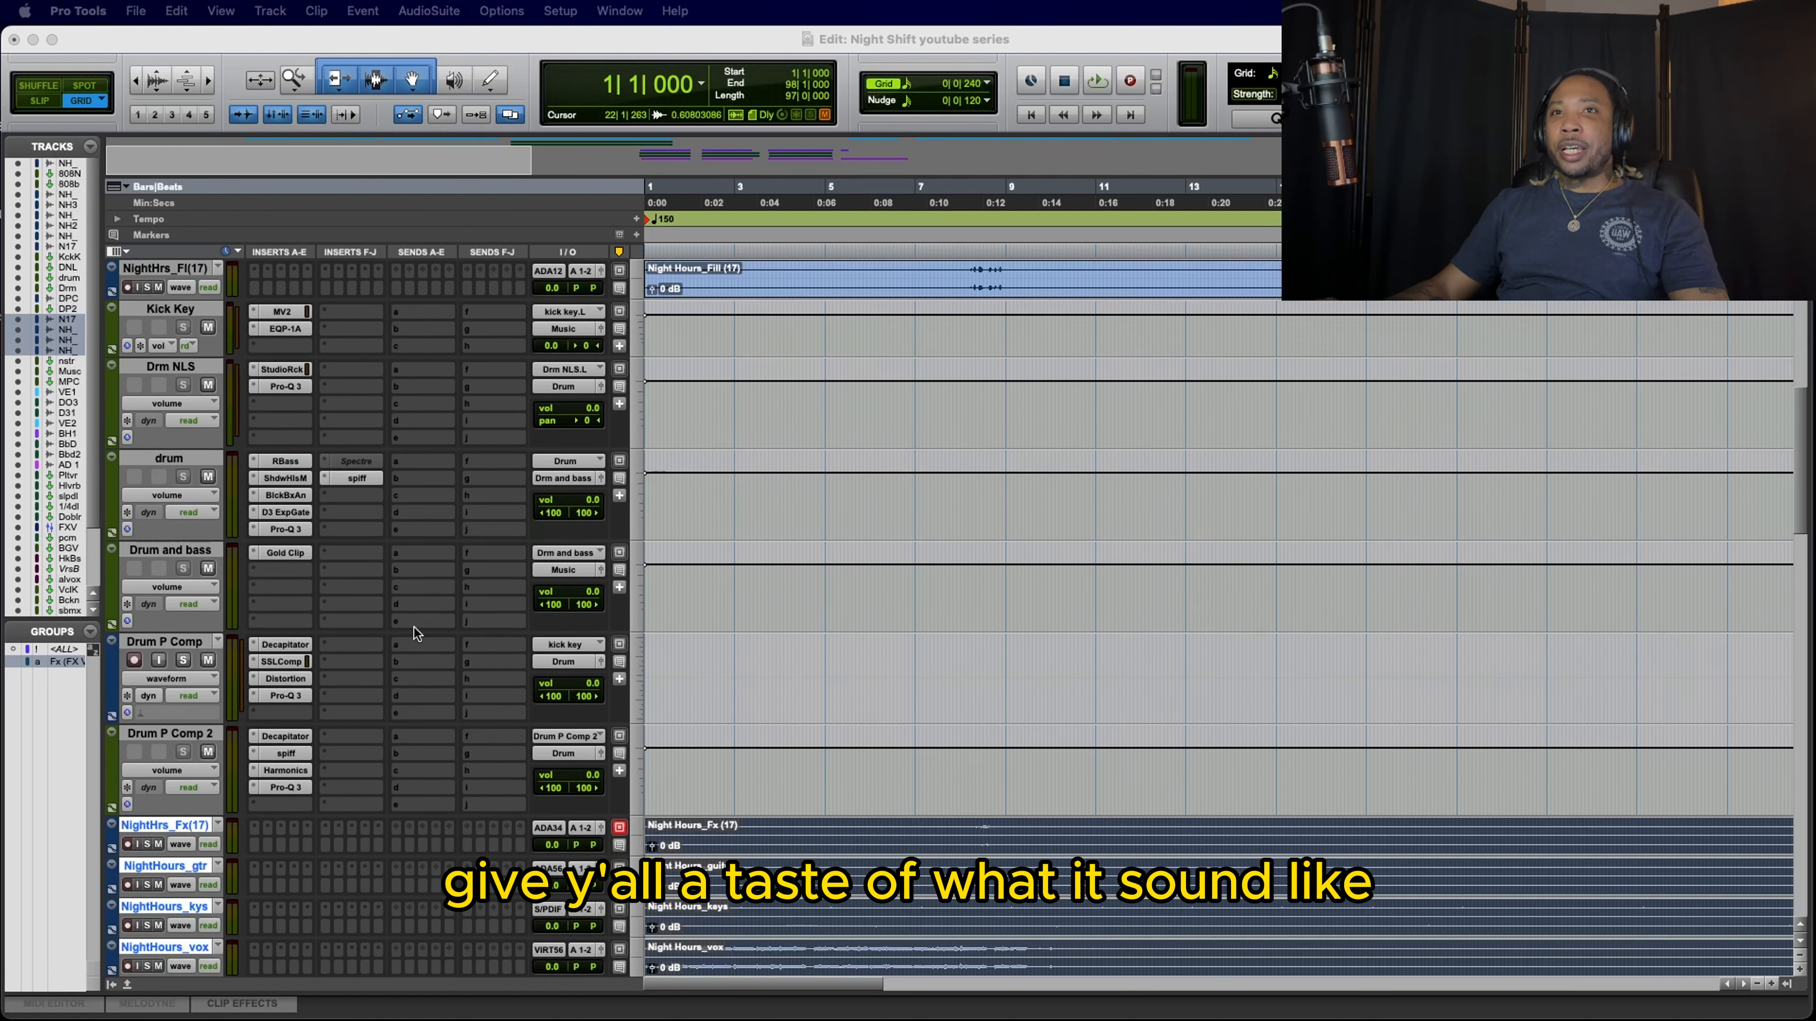
pyautogui.scroll(-5, 414, 628)
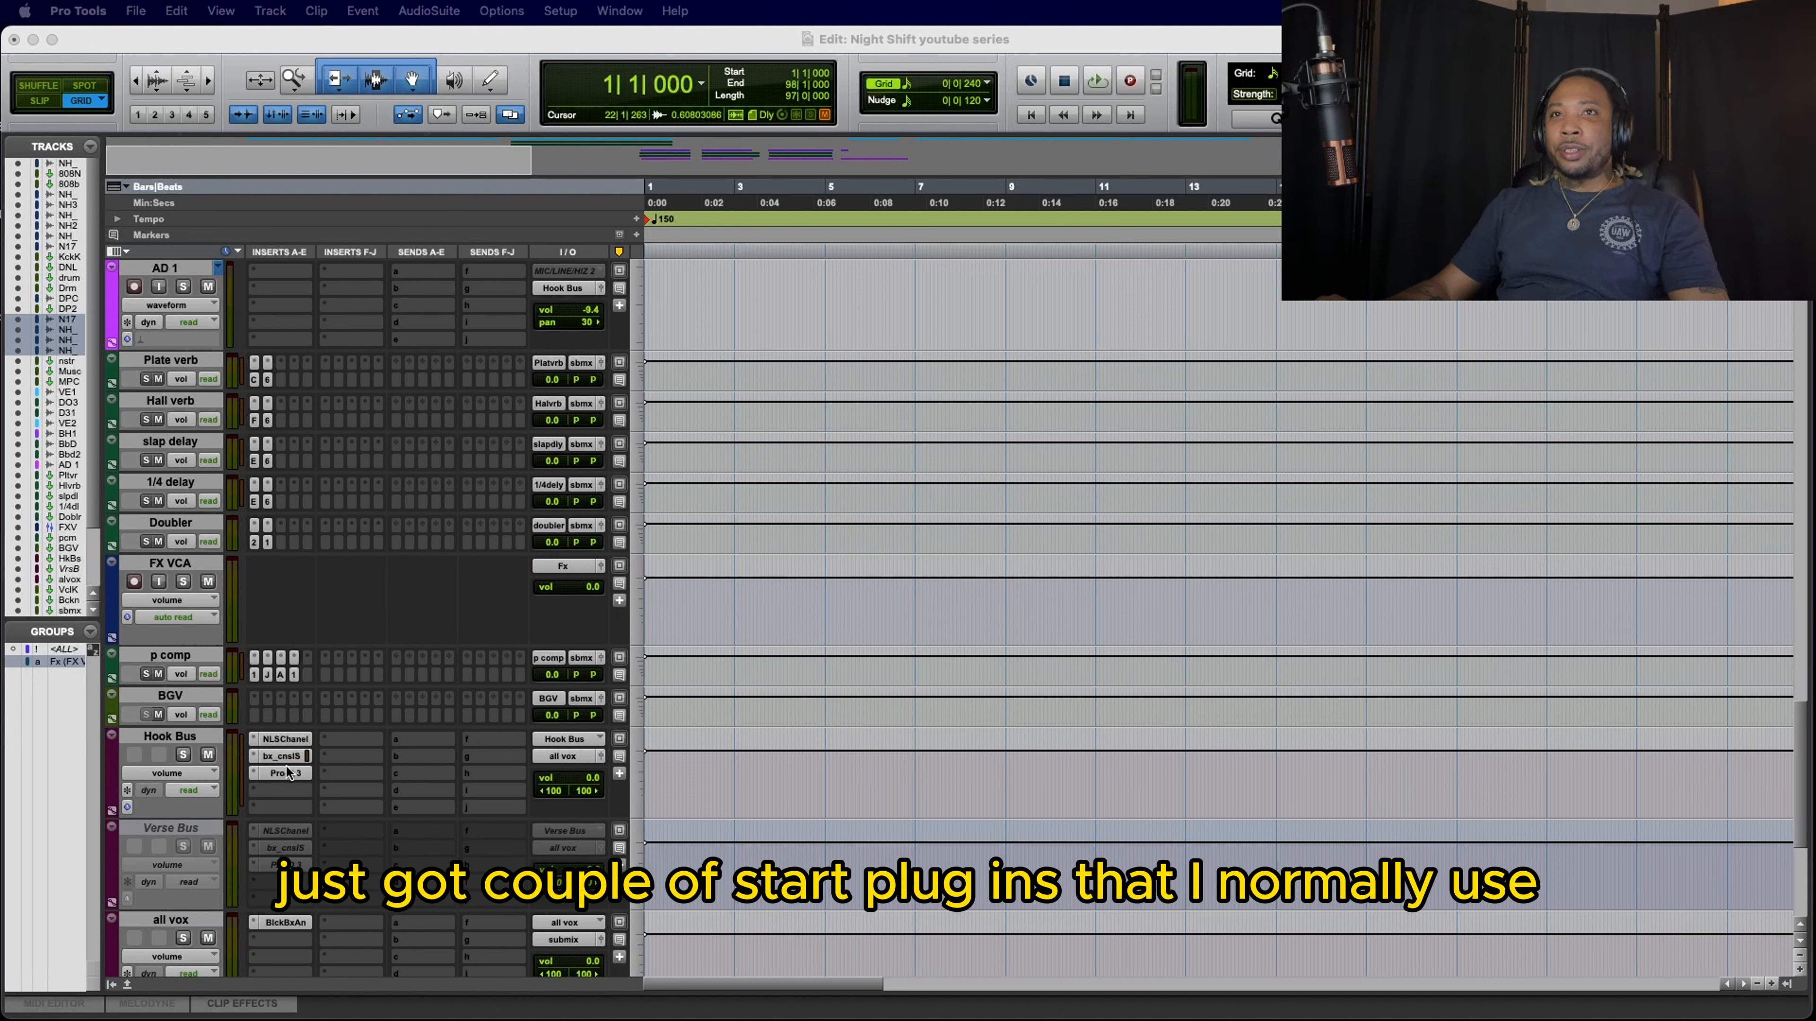
pyautogui.scroll(-3, 403, 756)
pyautogui.scroll(-1, 357, 751)
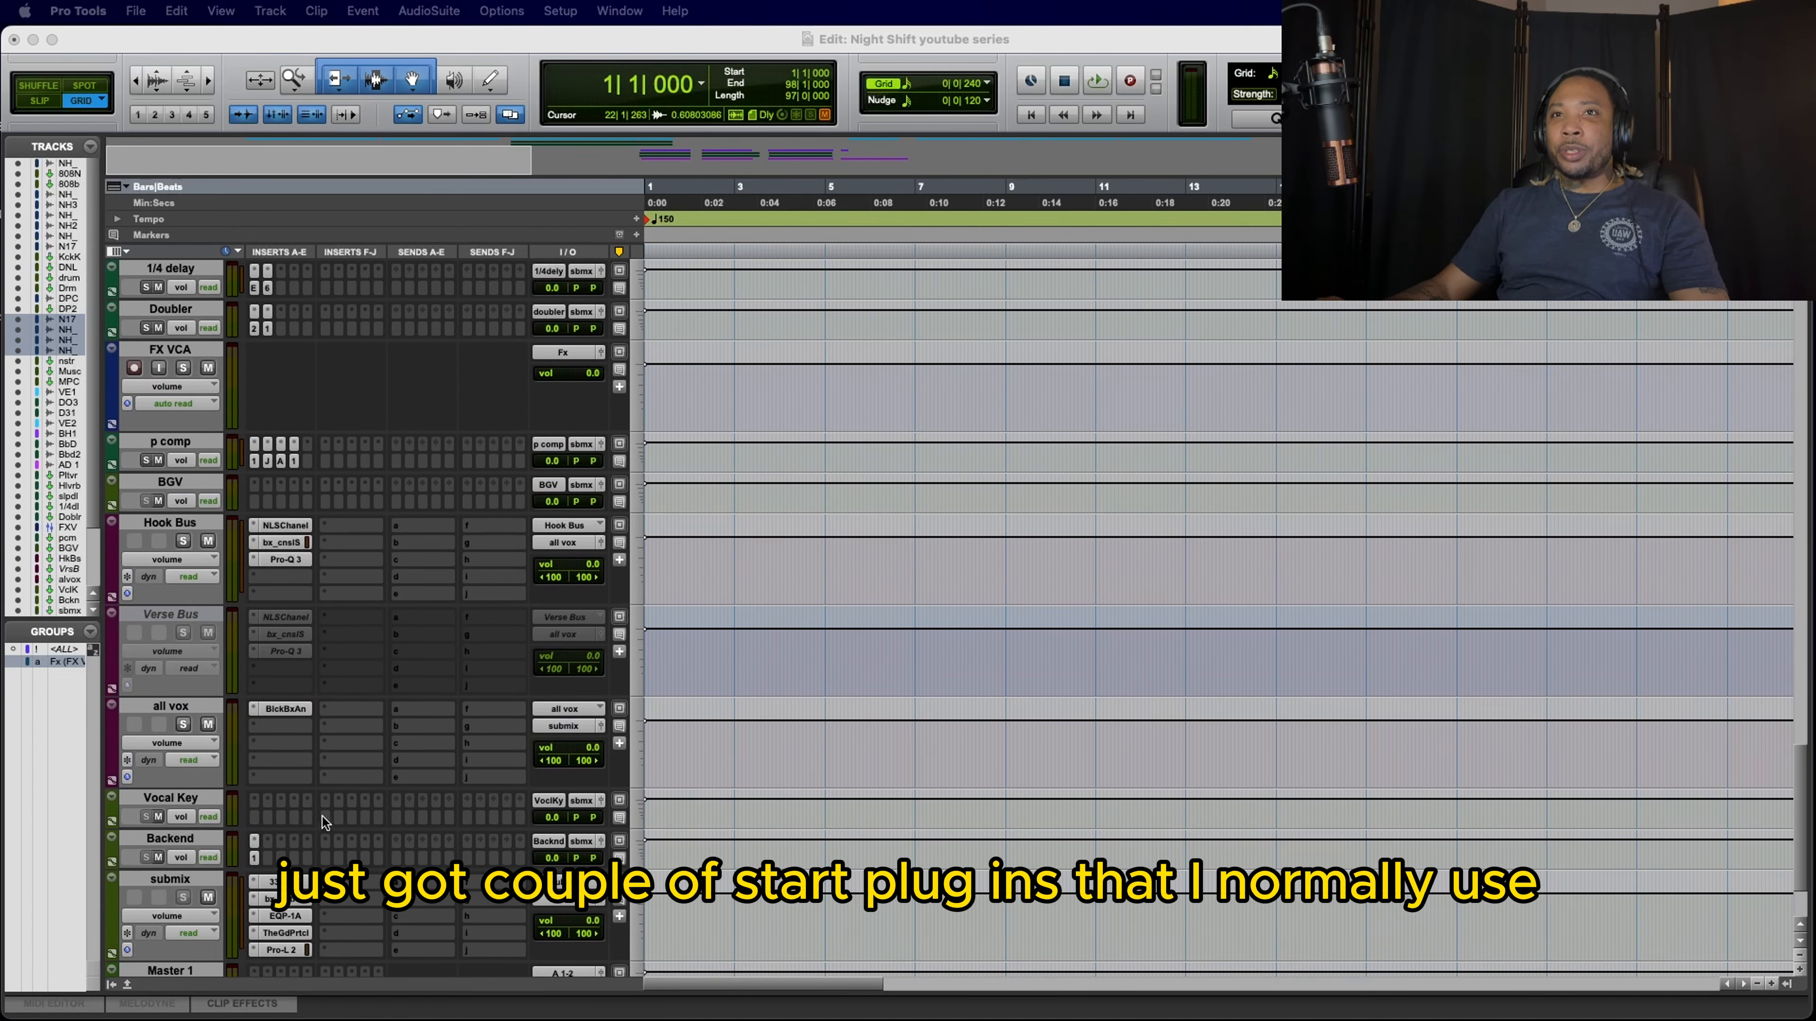
pyautogui.scroll(15, 443, 784)
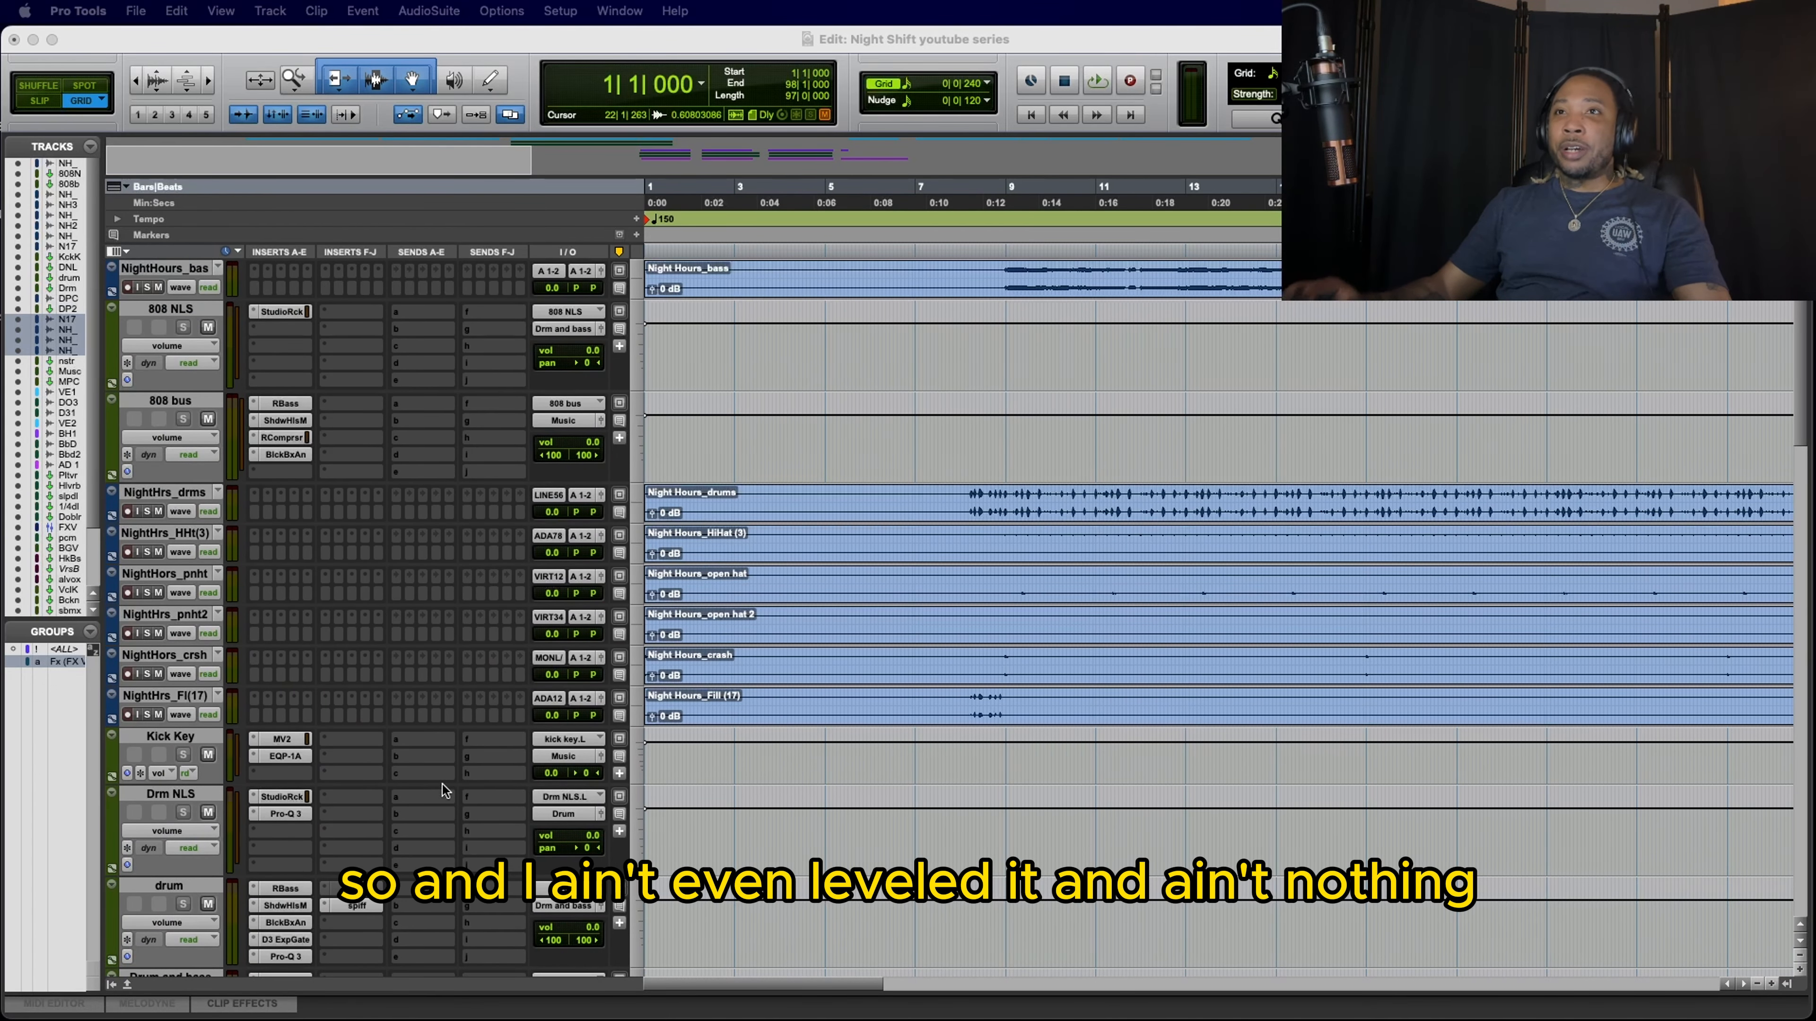
pyautogui.scroll(-5, 443, 784)
pyautogui.scroll(-6, 443, 784)
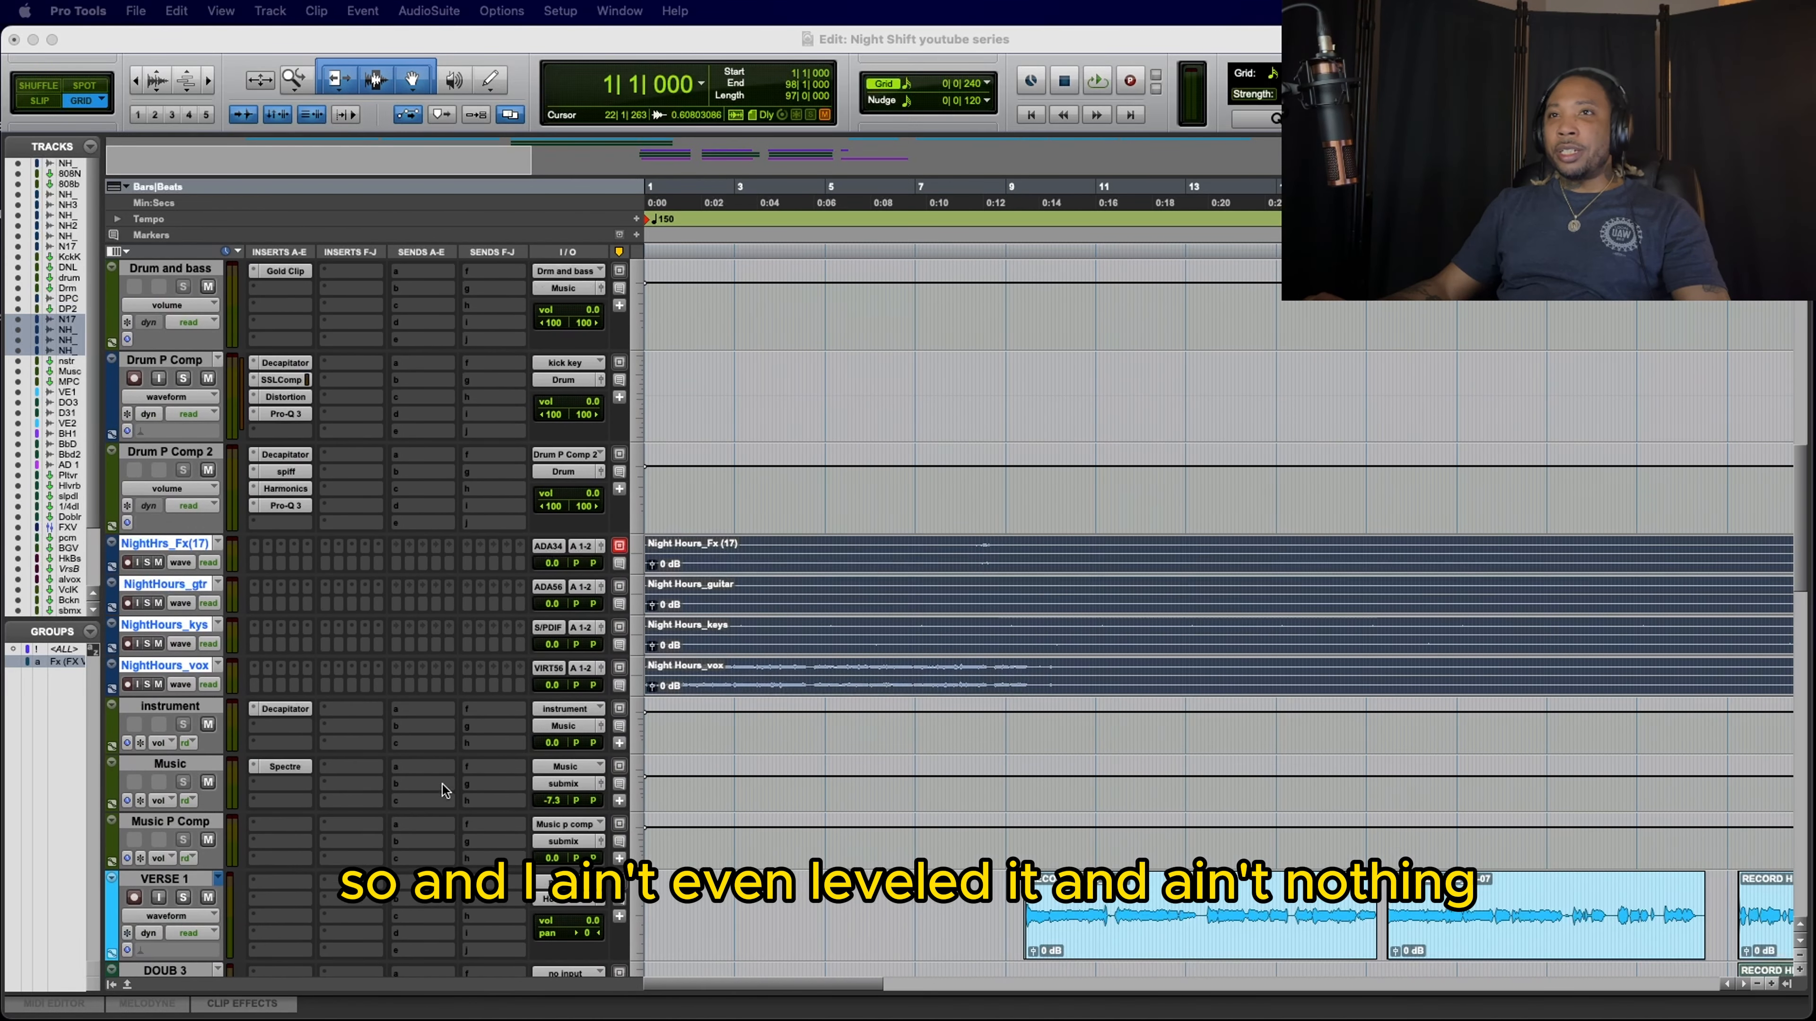
pyautogui.scroll(-5, 443, 785)
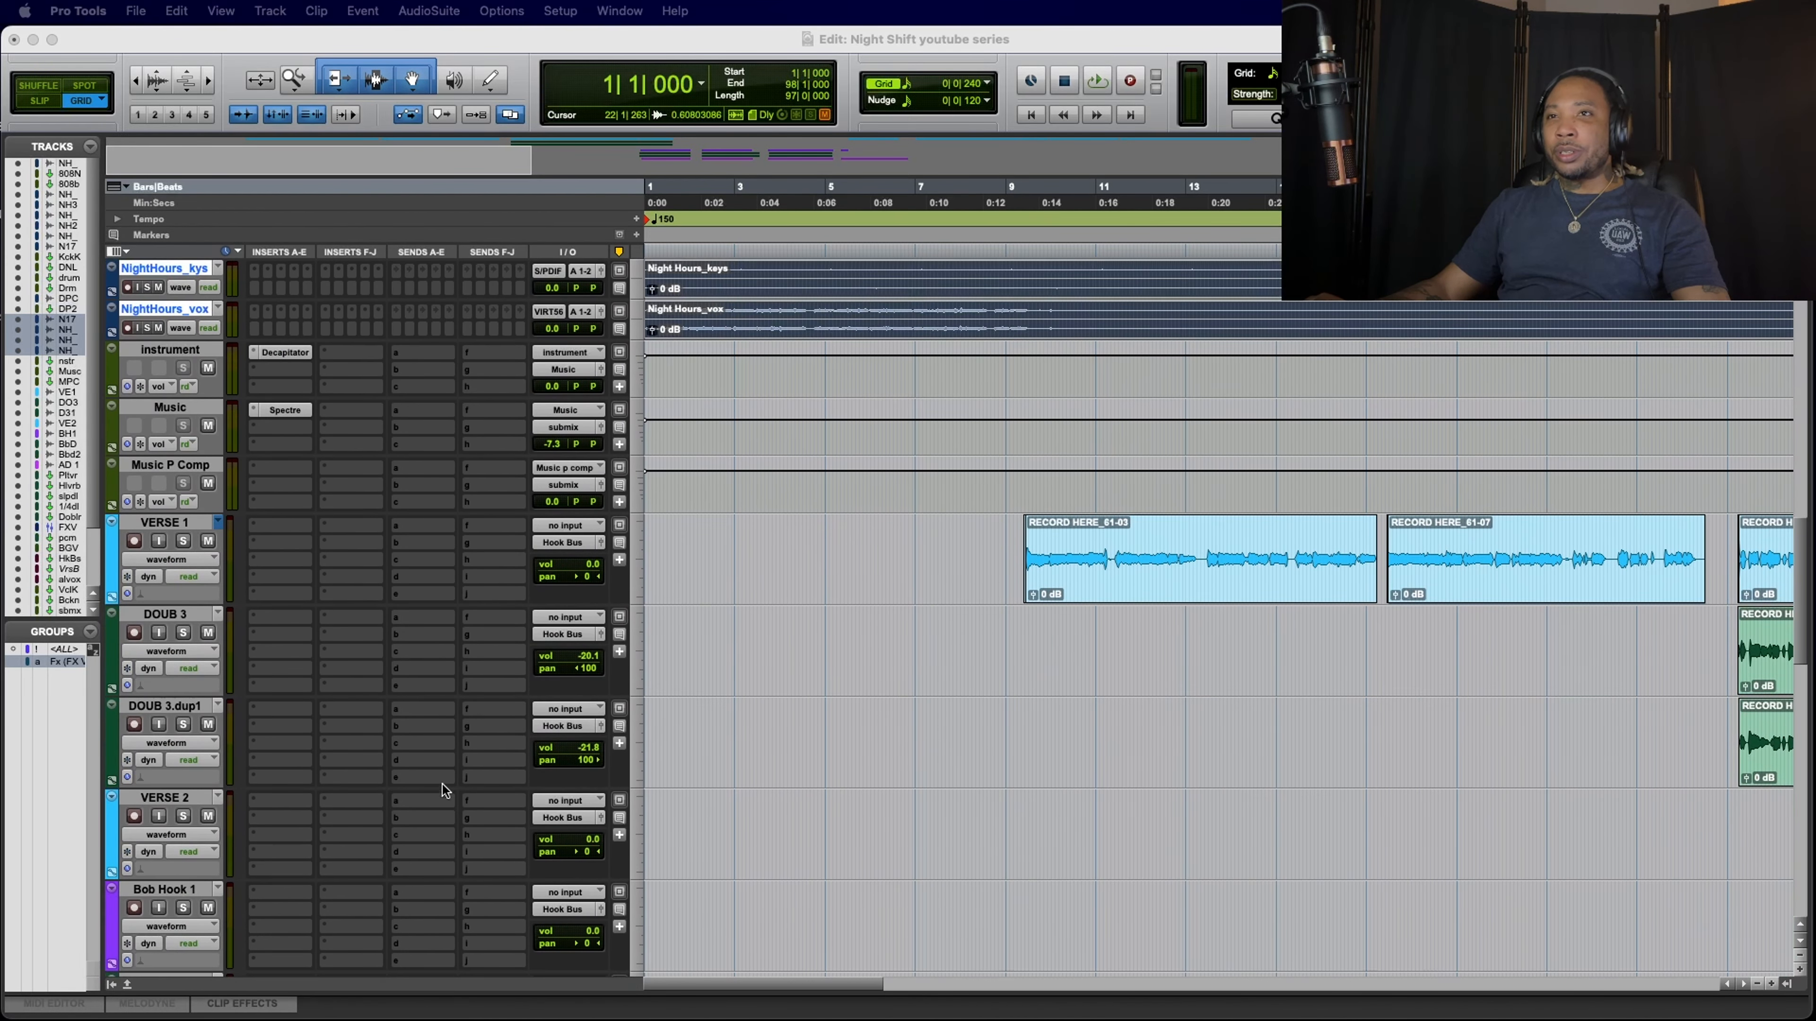
pyautogui.scroll(20, 443, 784)
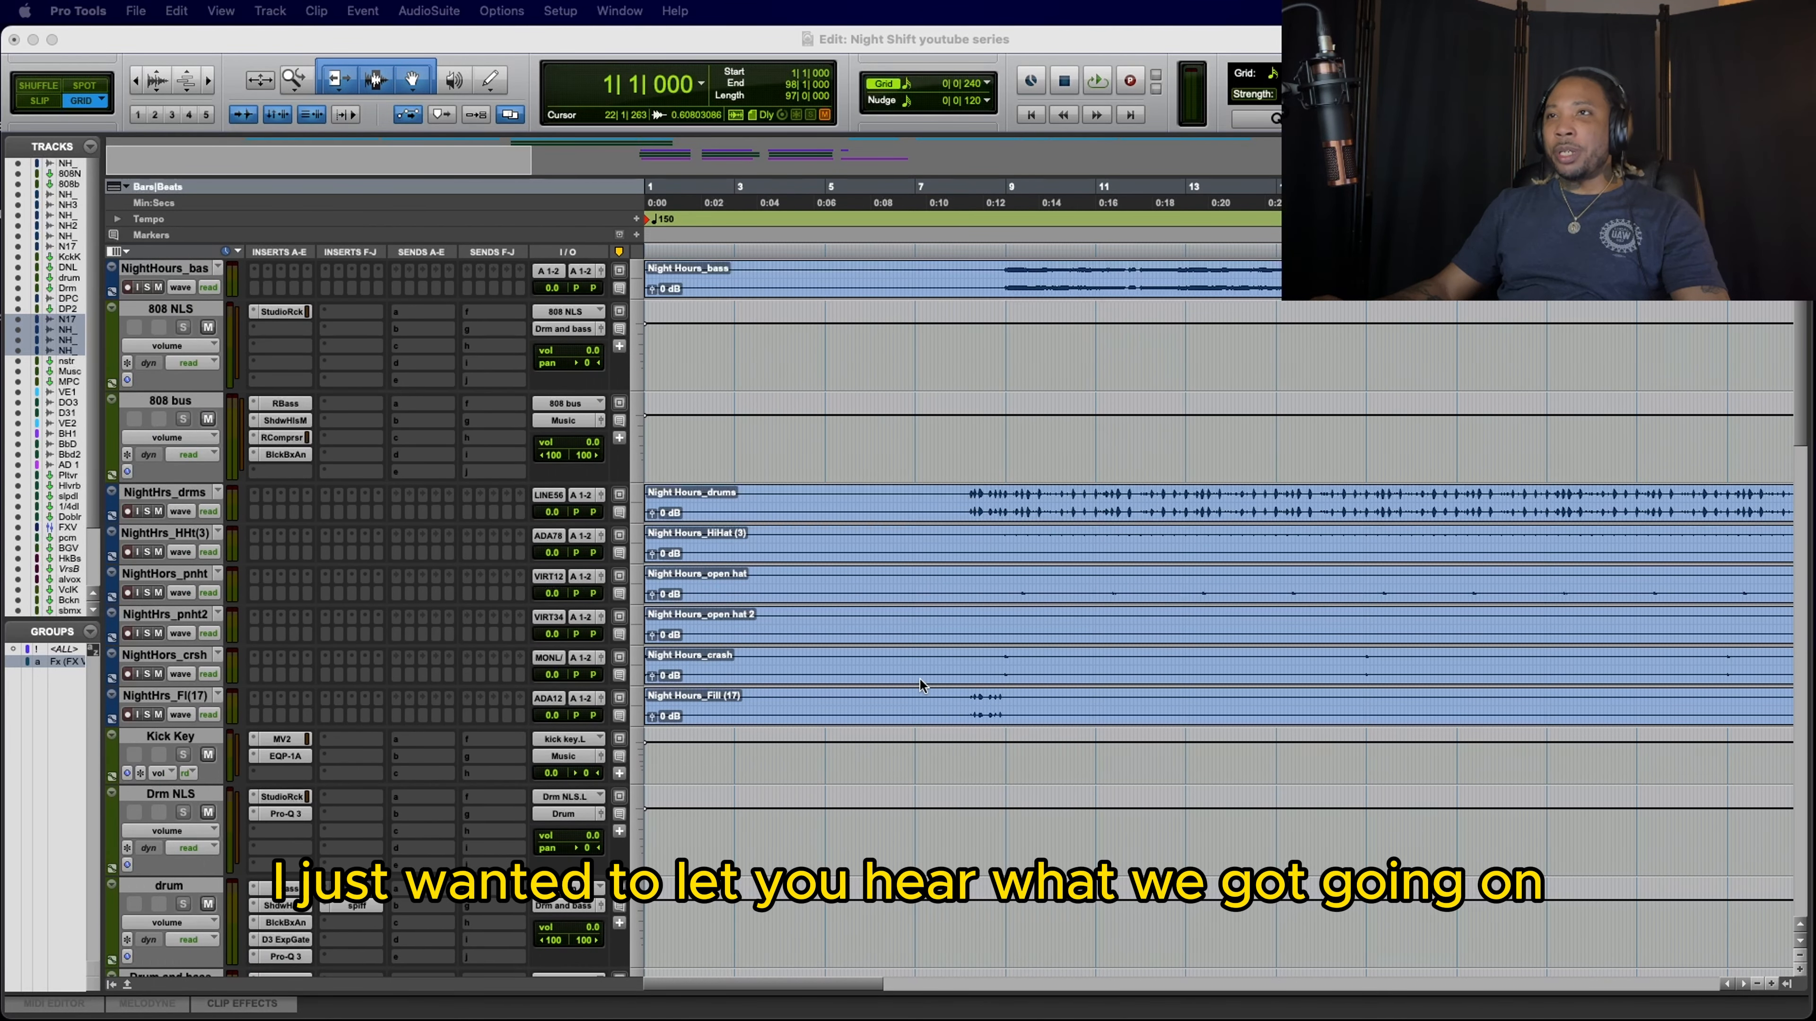
pyautogui.scroll(-8, 921, 685)
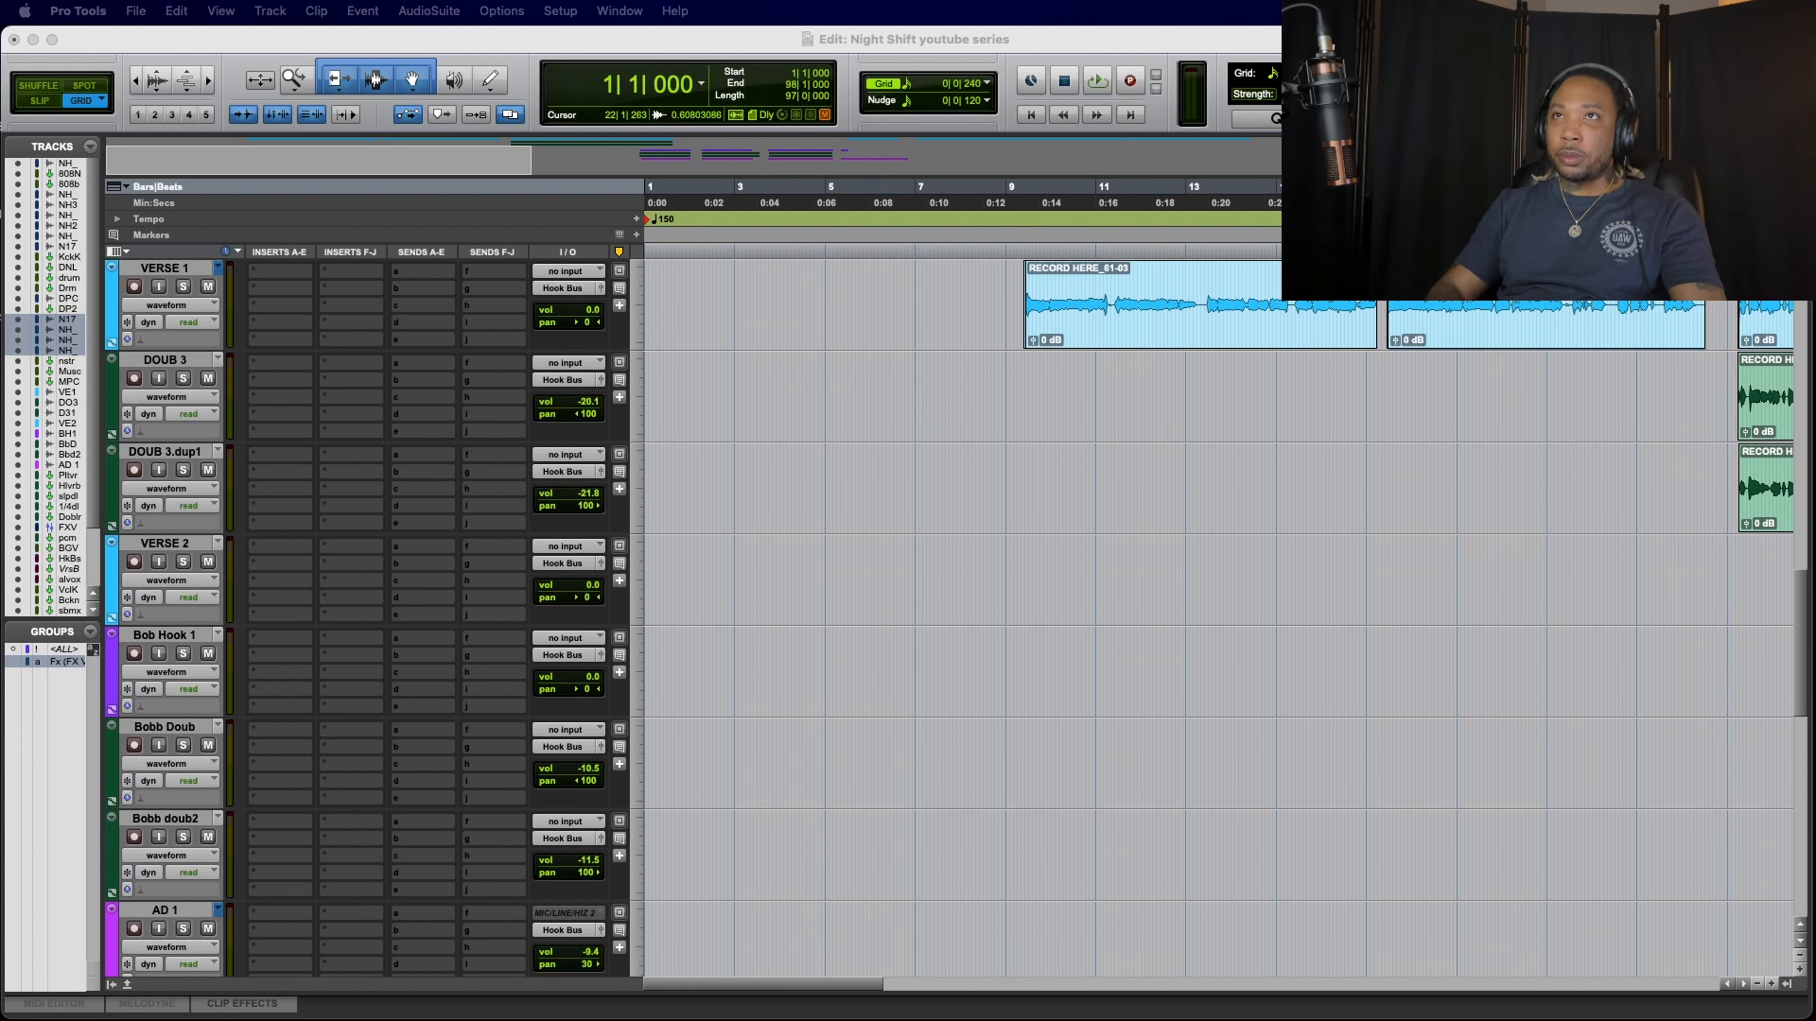
# Step: Play the unmixed song from the beginning into the verse vocals, dismiss the naming alert, and stop playback
pyautogui.click(732, 36)
pyautogui.press('space')
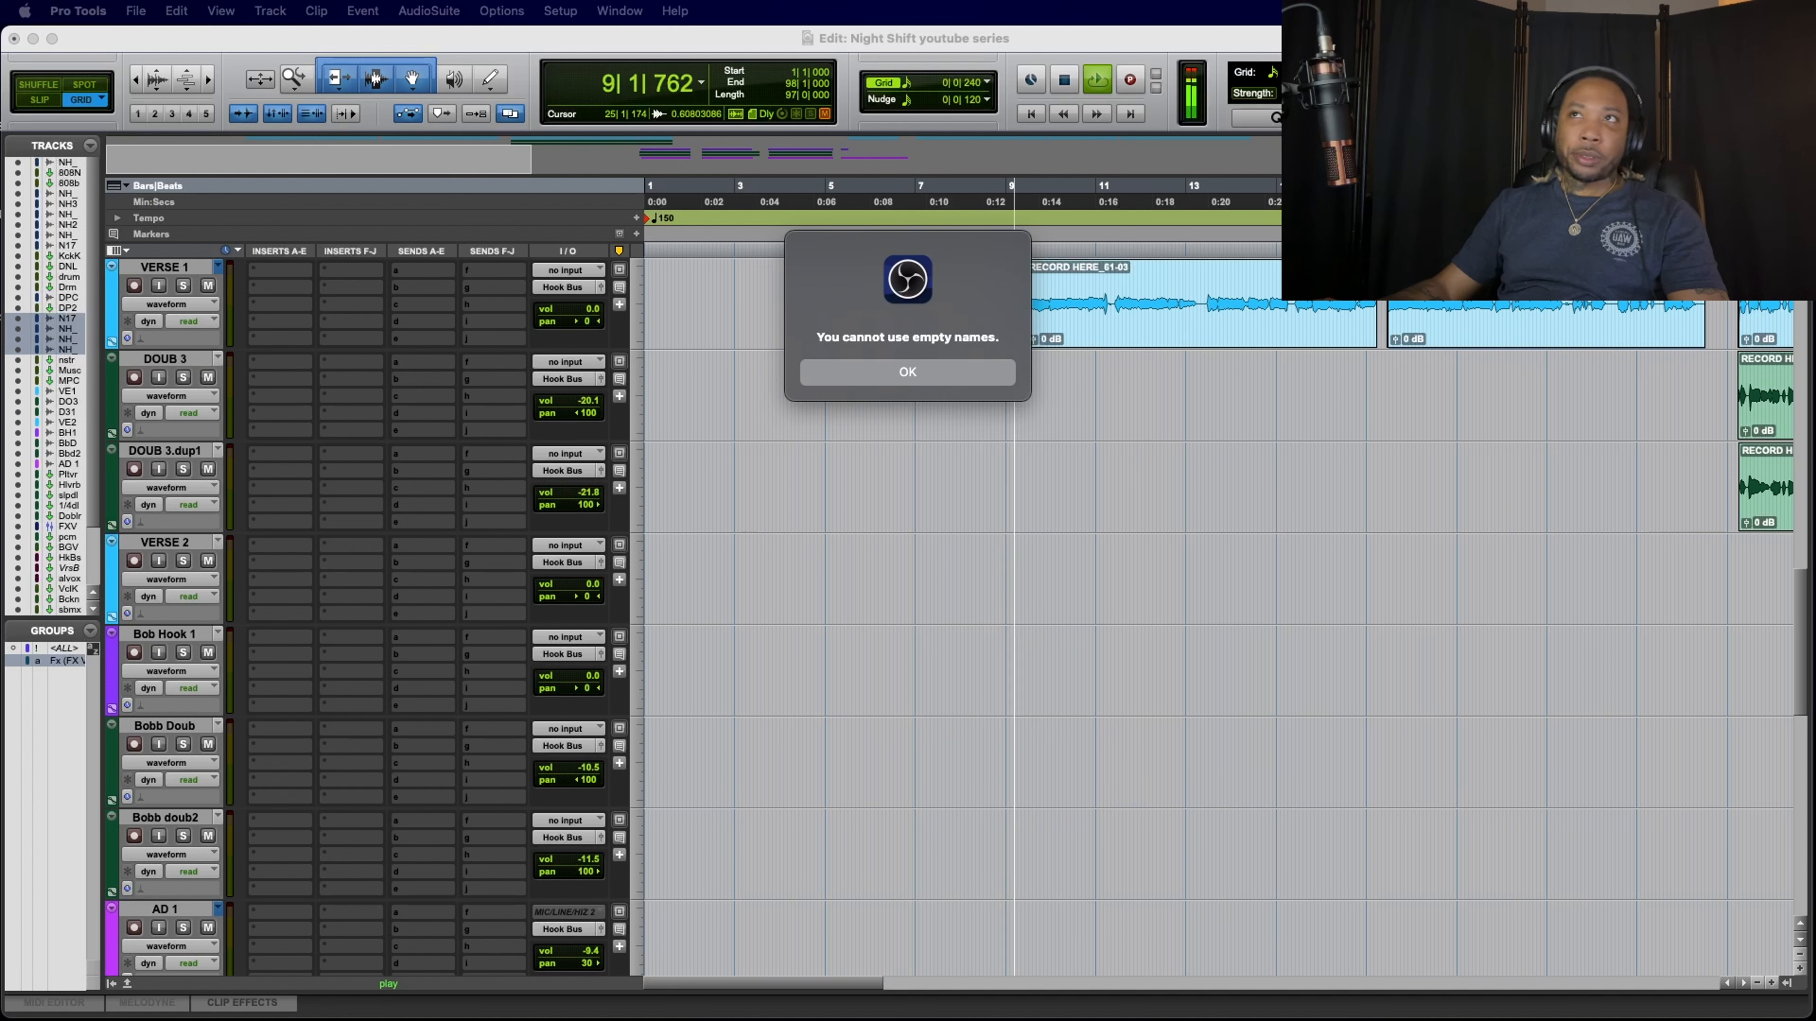
pyautogui.click(855, 369)
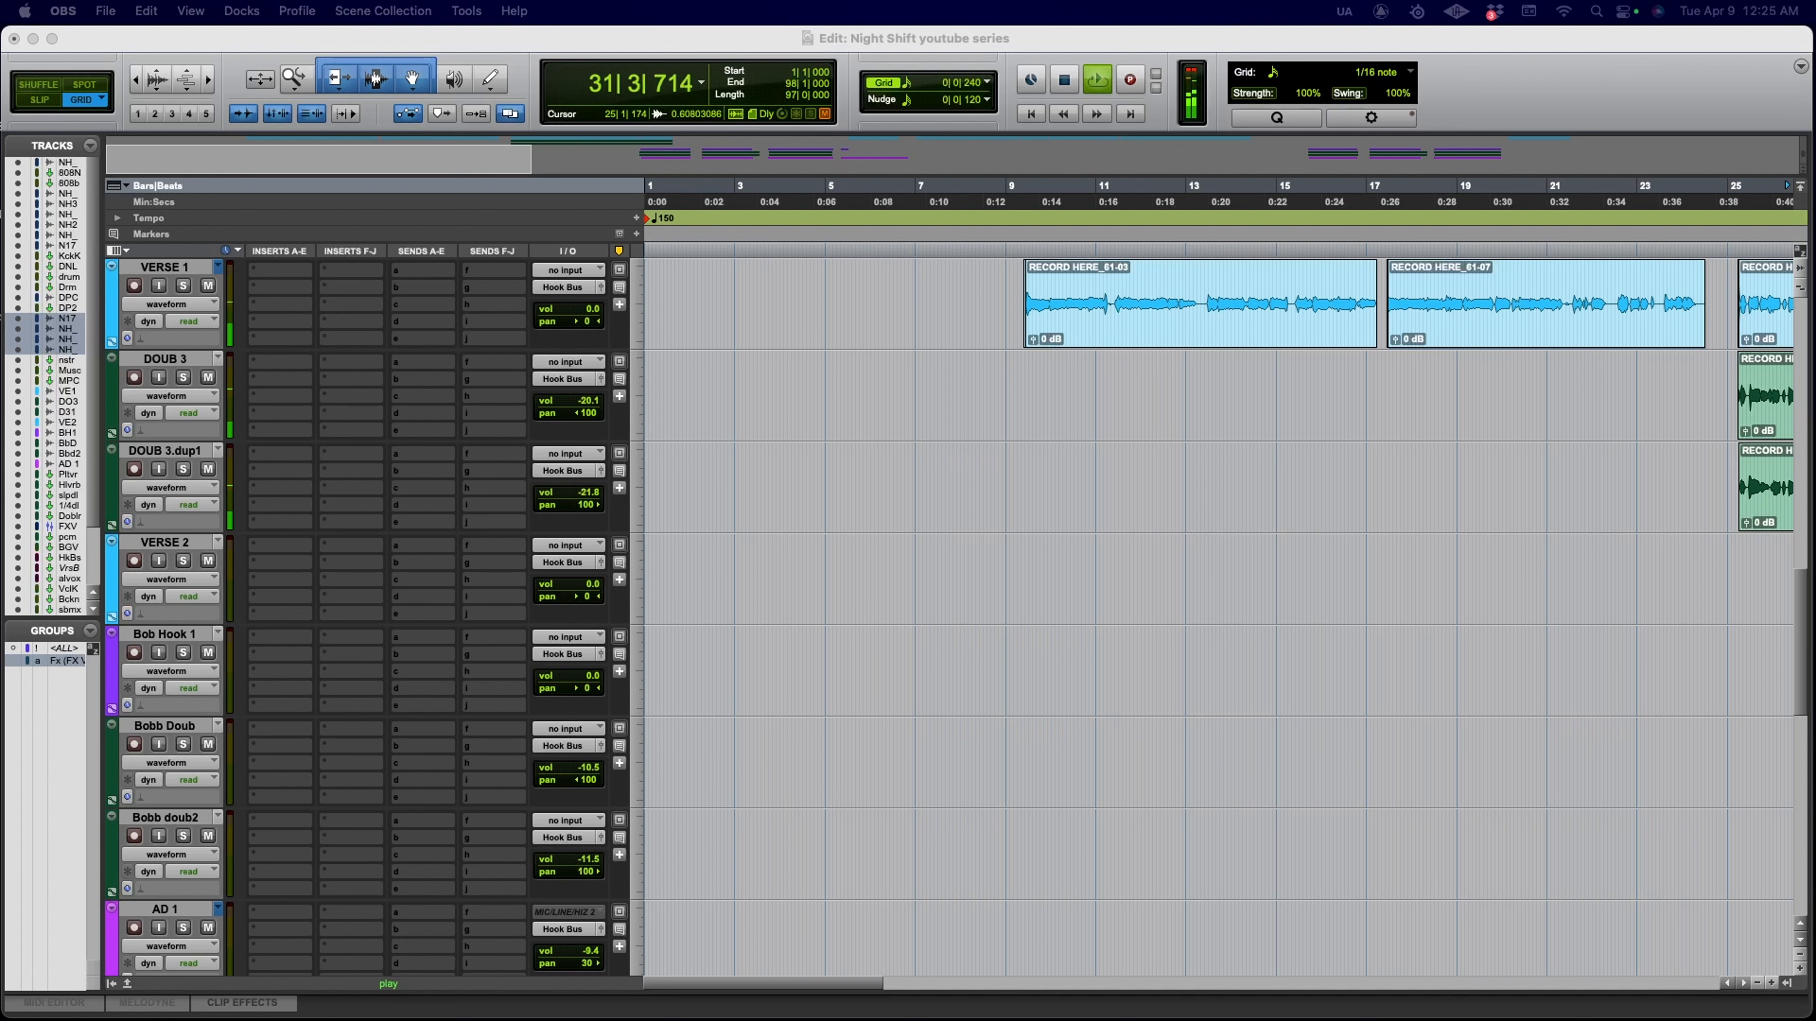
pyautogui.click(685, 36)
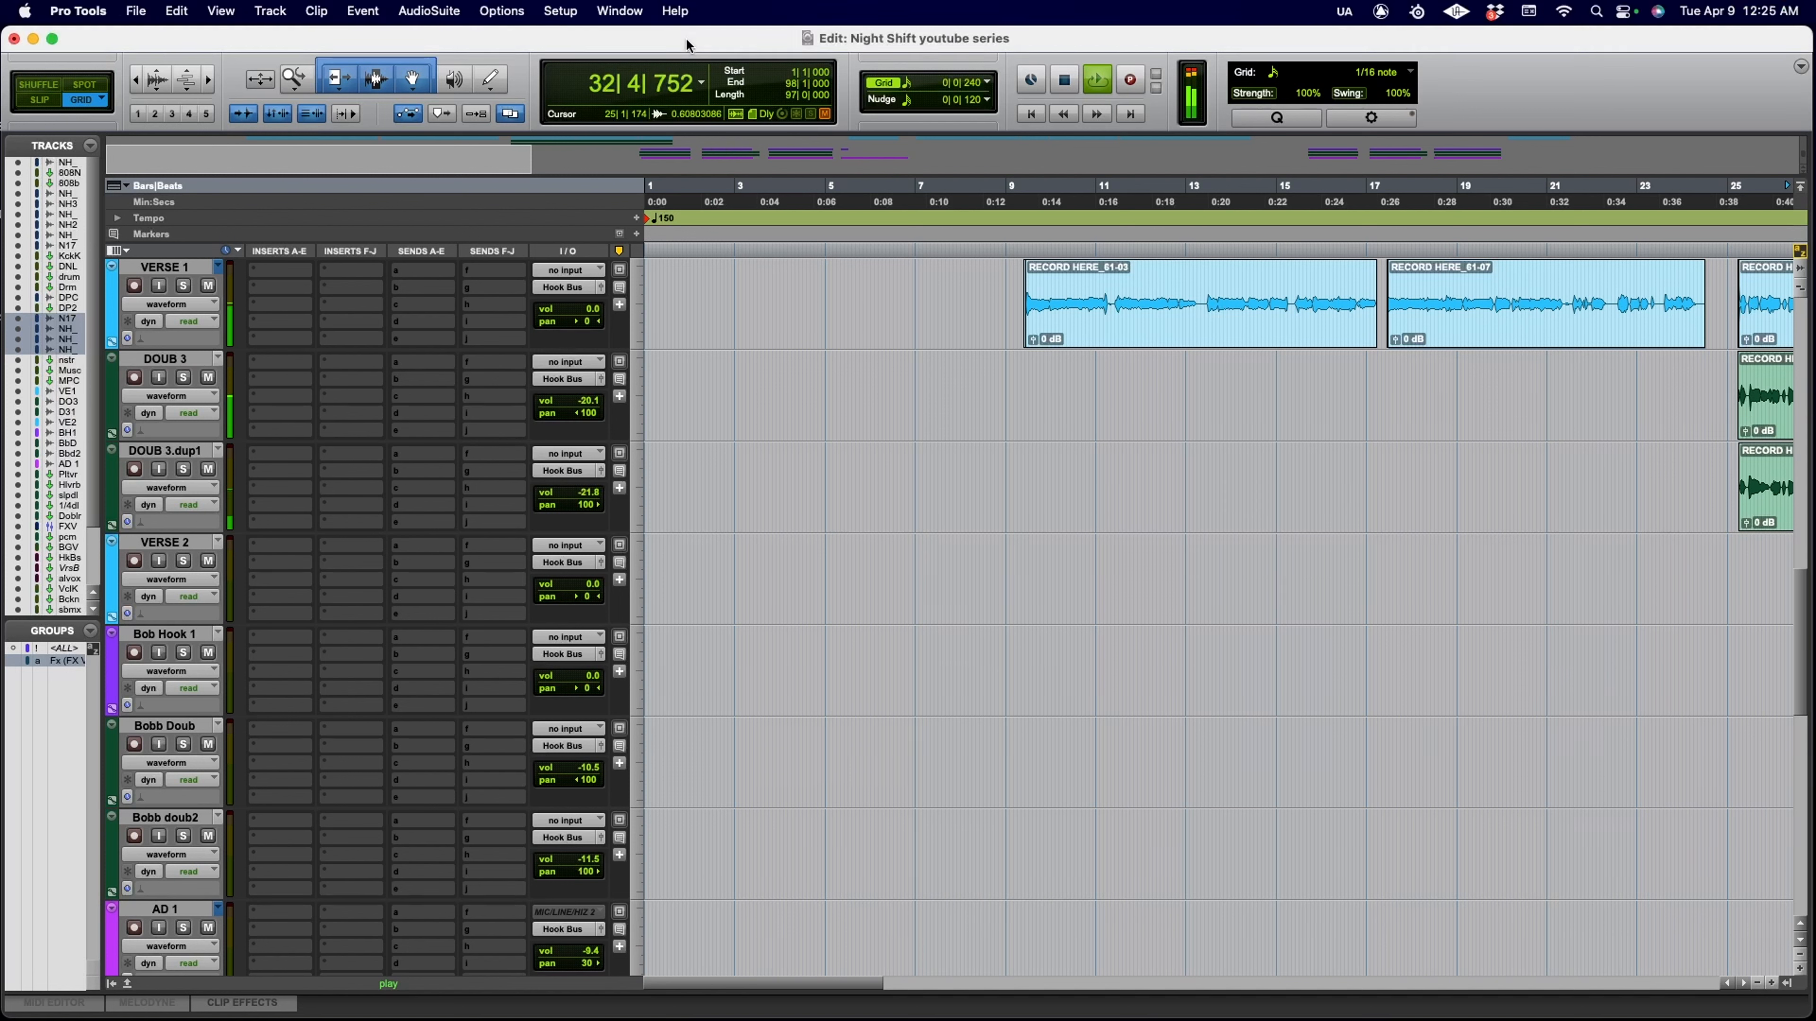
pyautogui.press('space')
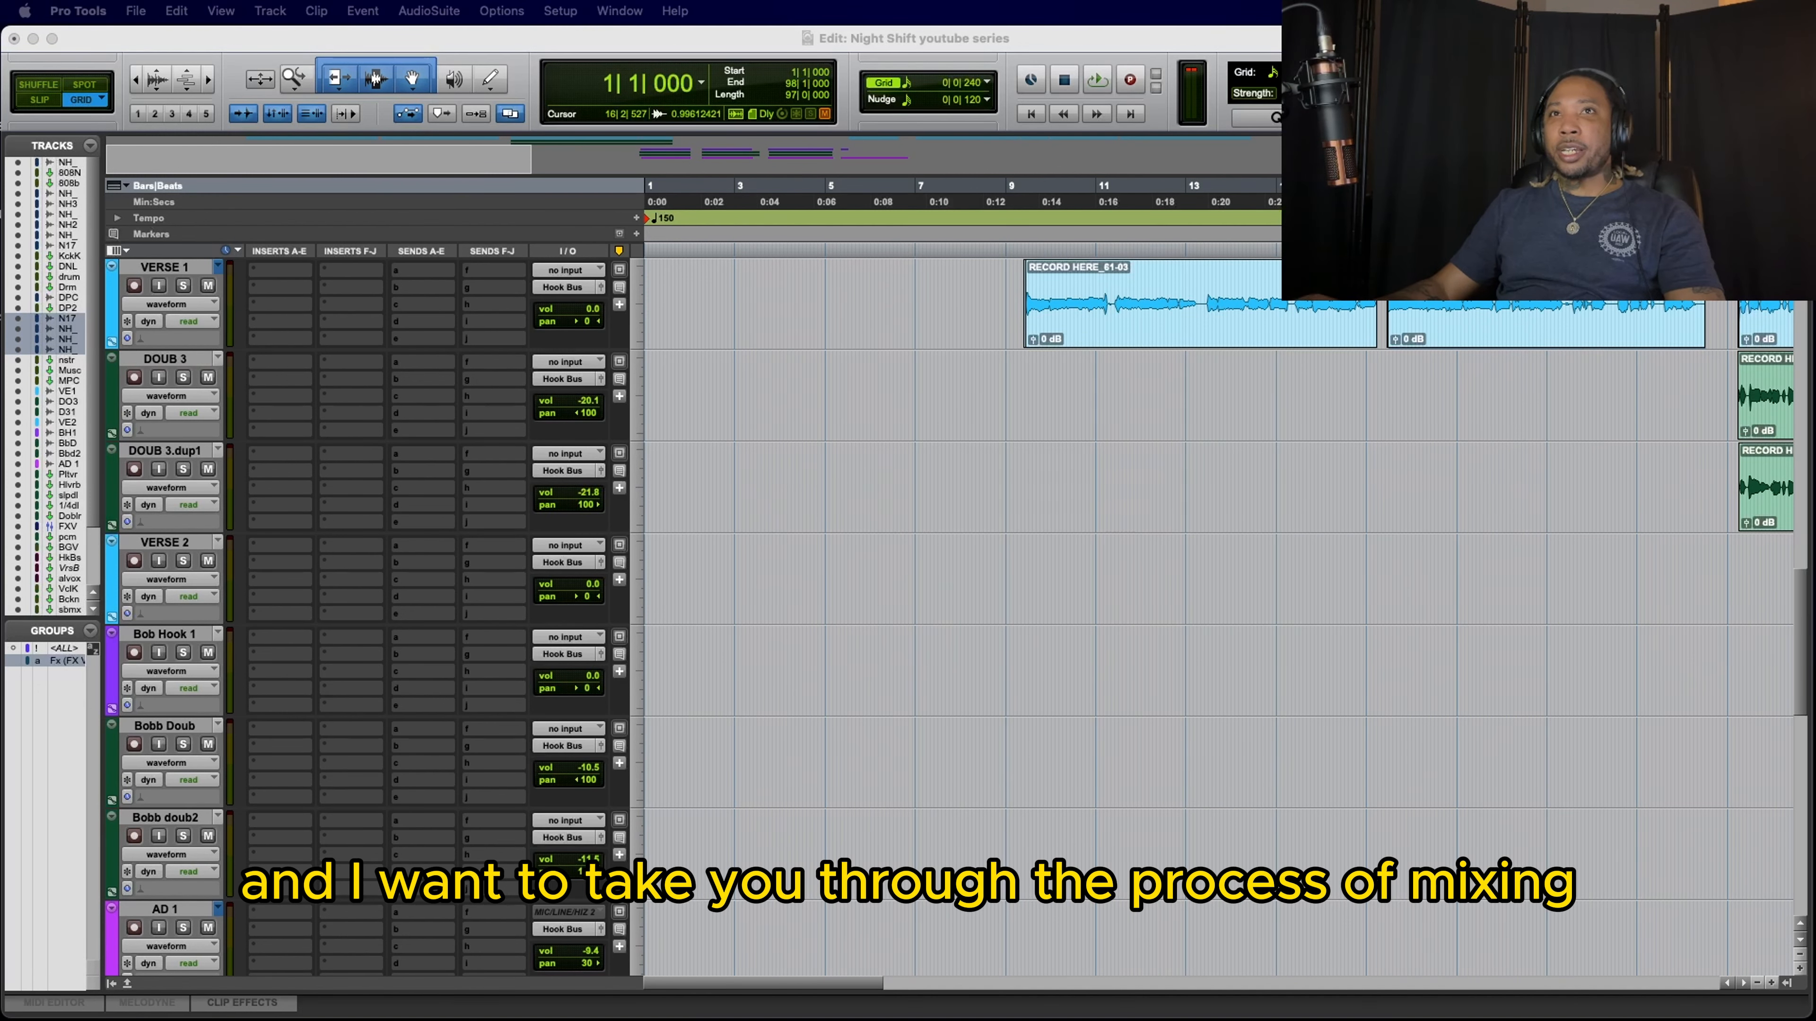
# Step: Clear the clip indicator on the Master 1 track's meter
pyautogui.scroll(-1, 368, 403)
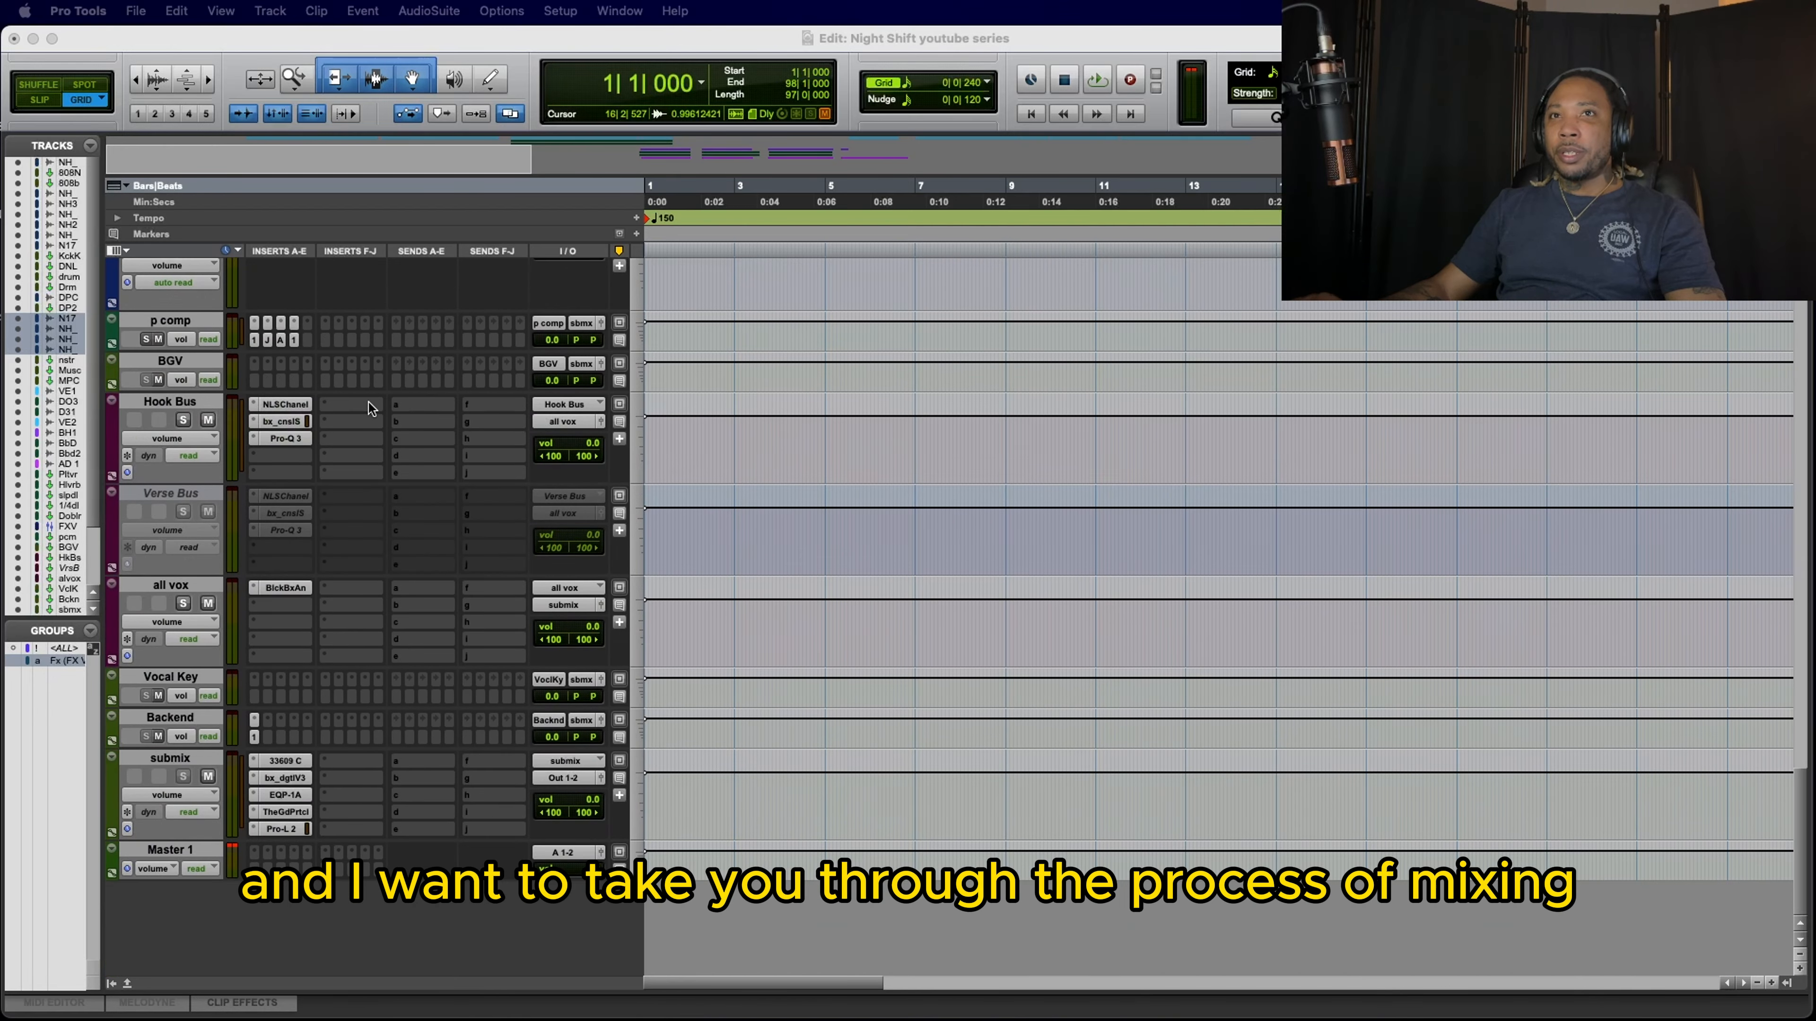
pyautogui.scroll(-15, 368, 402)
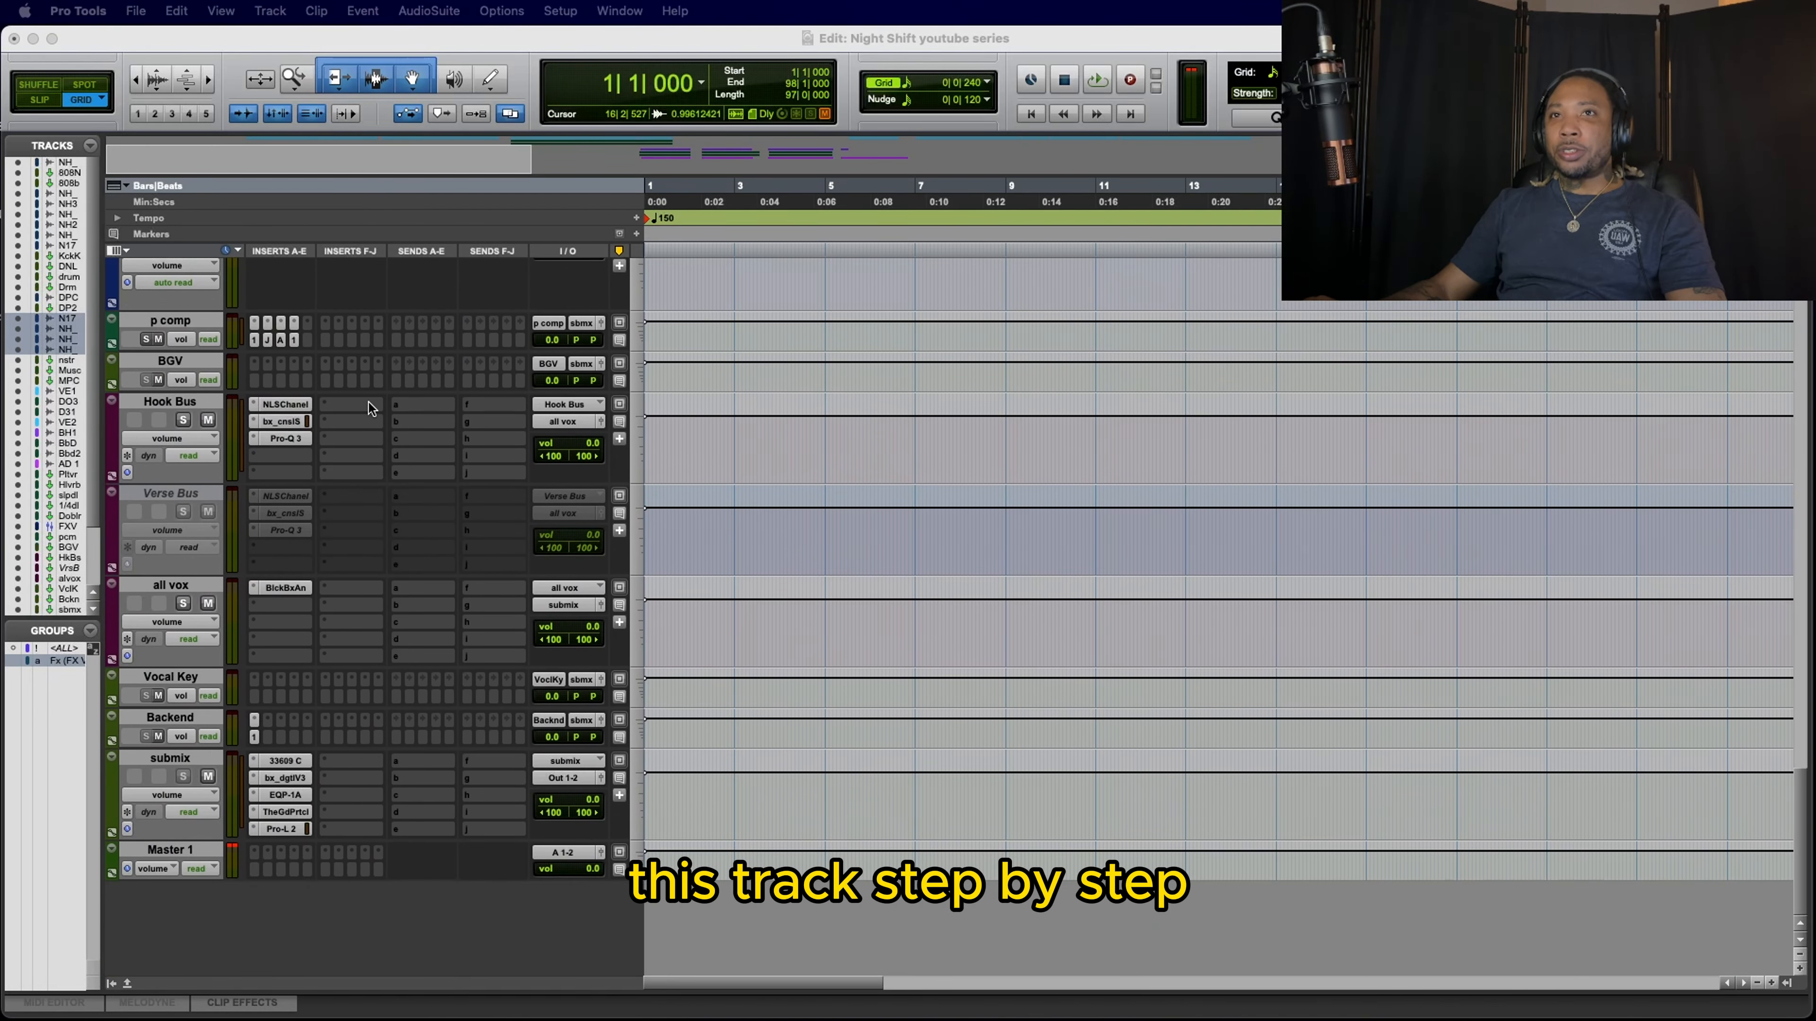
pyautogui.click(234, 847)
# Step: Examine the recorded verse and double vocal tracks, along with the drum, instrument and effects tracks around them
pyautogui.scroll(20, 709, 774)
pyautogui.hscroll(3, 710, 774)
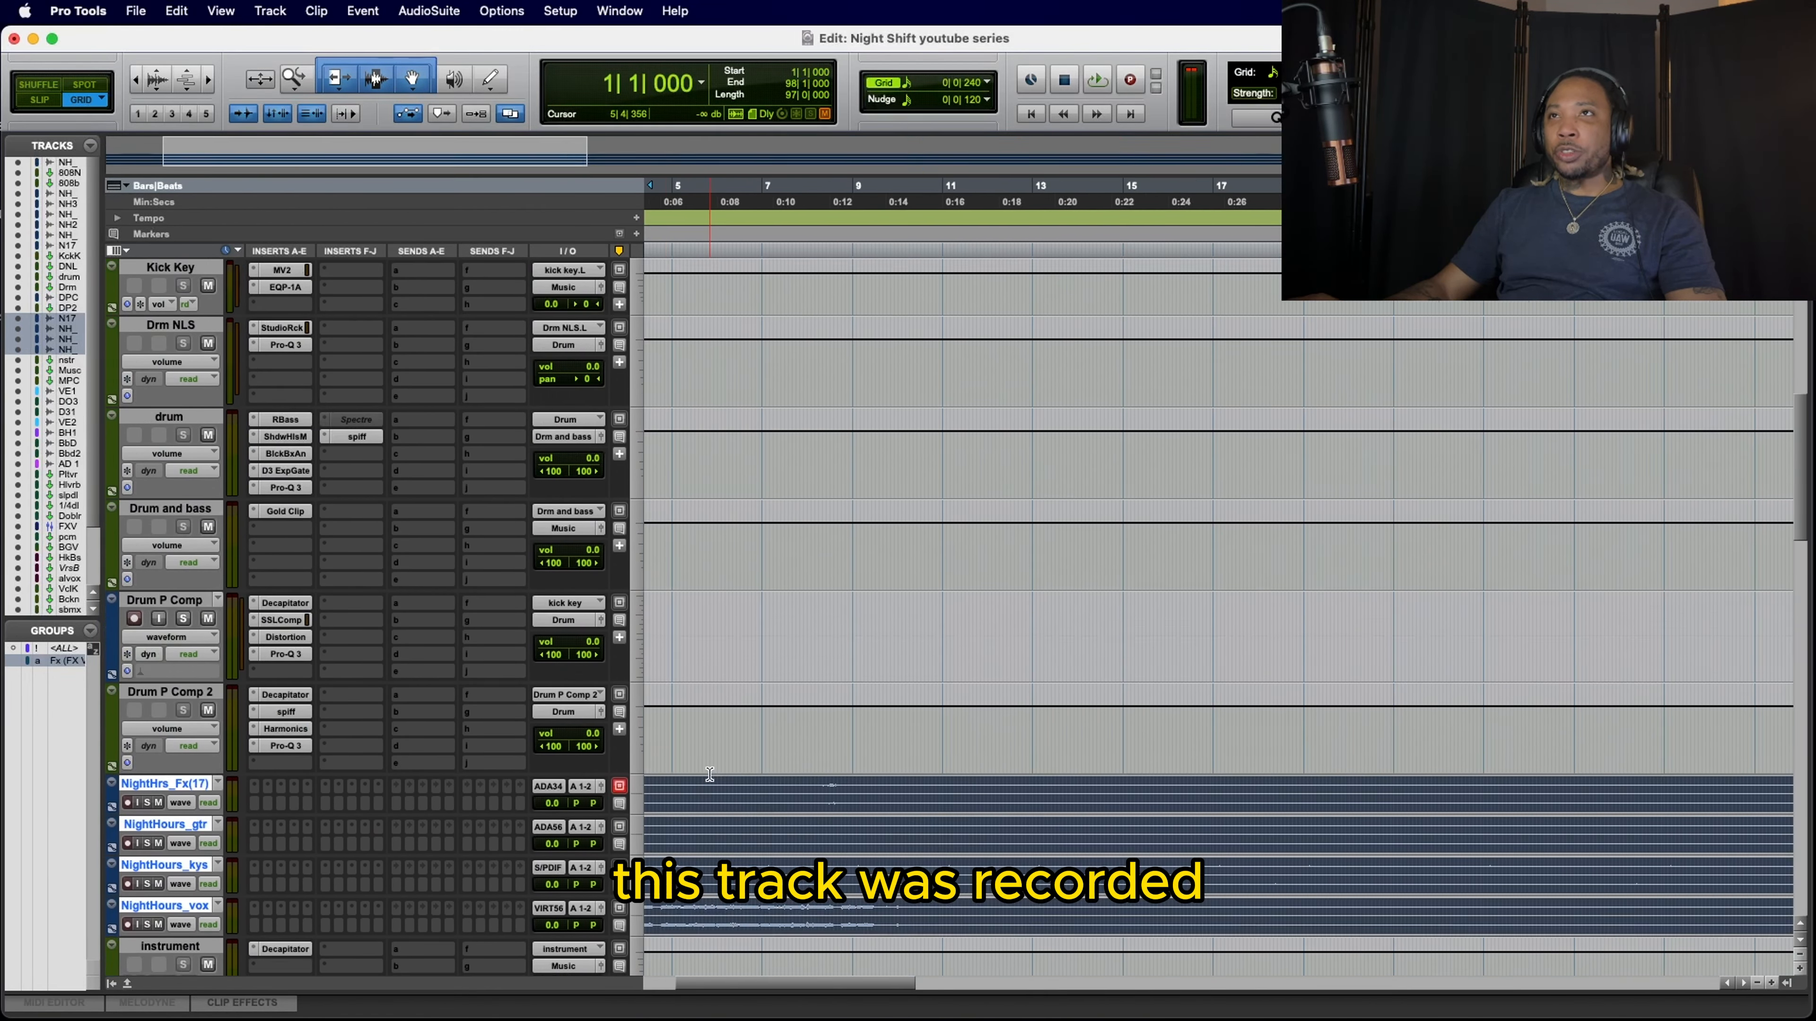
pyautogui.scroll(-12, 709, 774)
pyautogui.hscroll(-2, 710, 774)
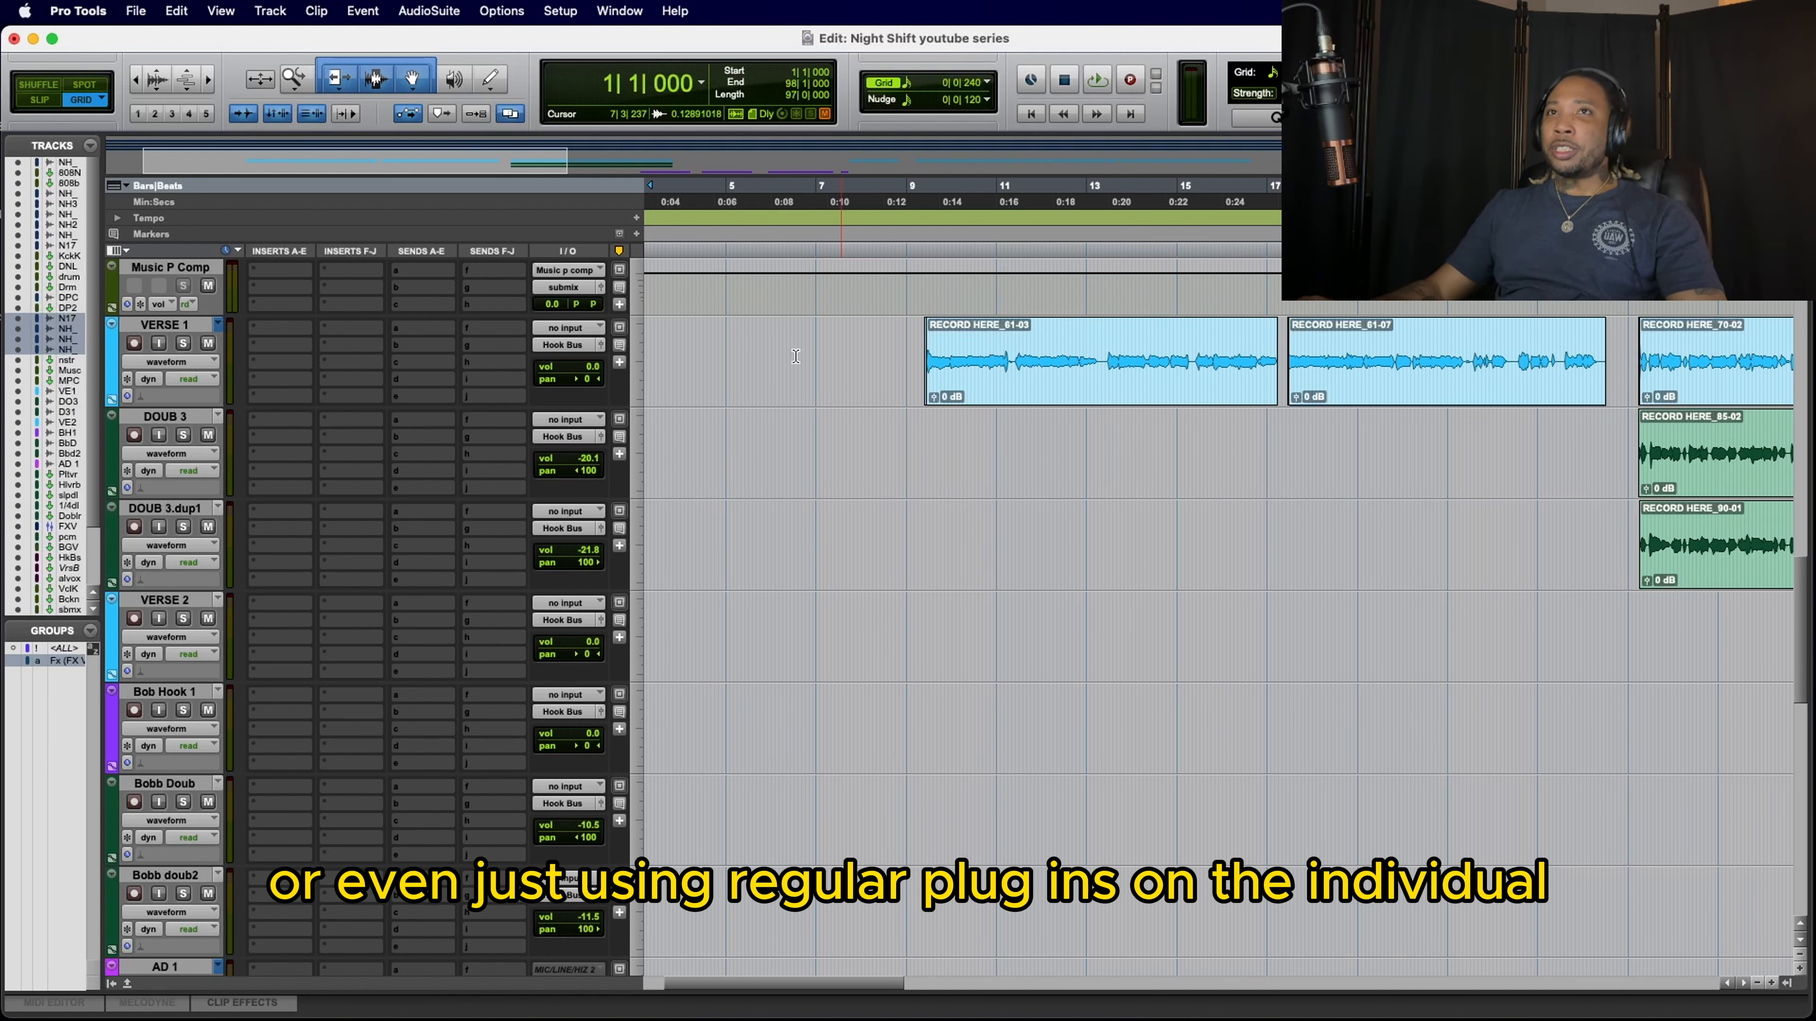
pyautogui.scroll(-4, 288, 463)
pyautogui.hscroll(-1, 288, 463)
pyautogui.scroll(4, 288, 463)
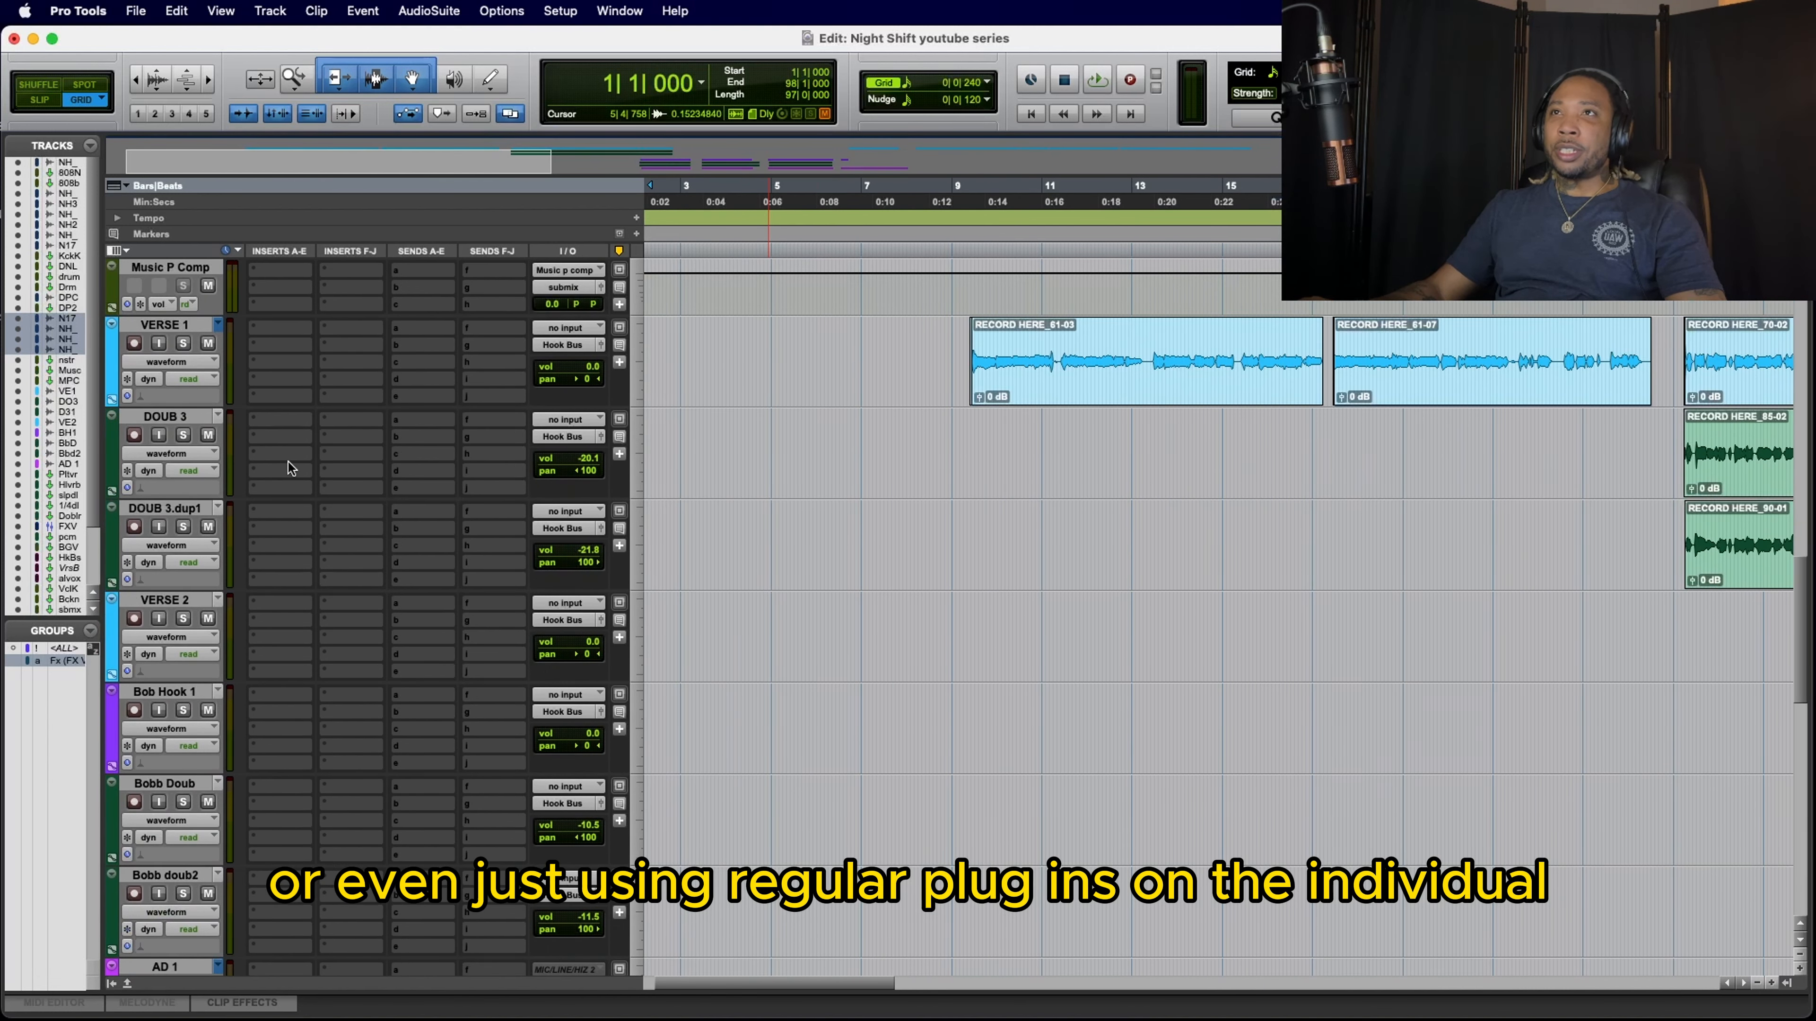
pyautogui.hscroll(1, 288, 463)
pyautogui.scroll(2, 288, 463)
pyautogui.hscroll(1, 288, 463)
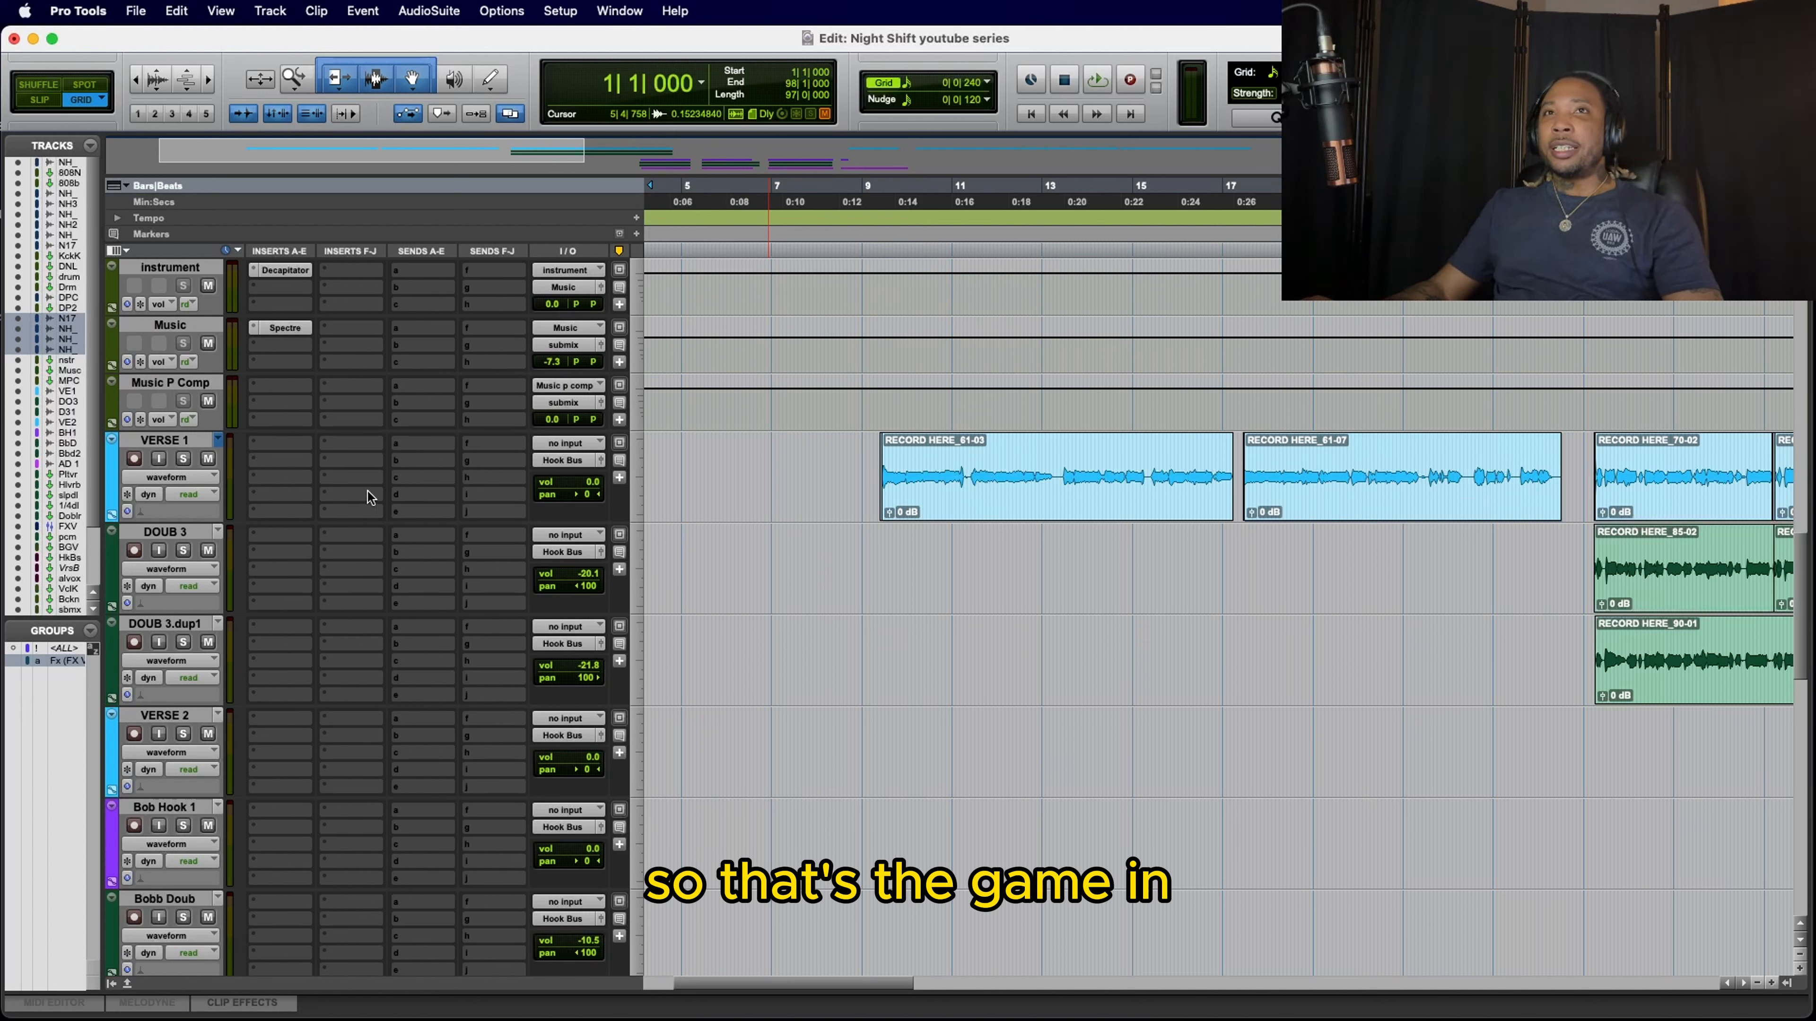
pyautogui.scroll(-6, 368, 491)
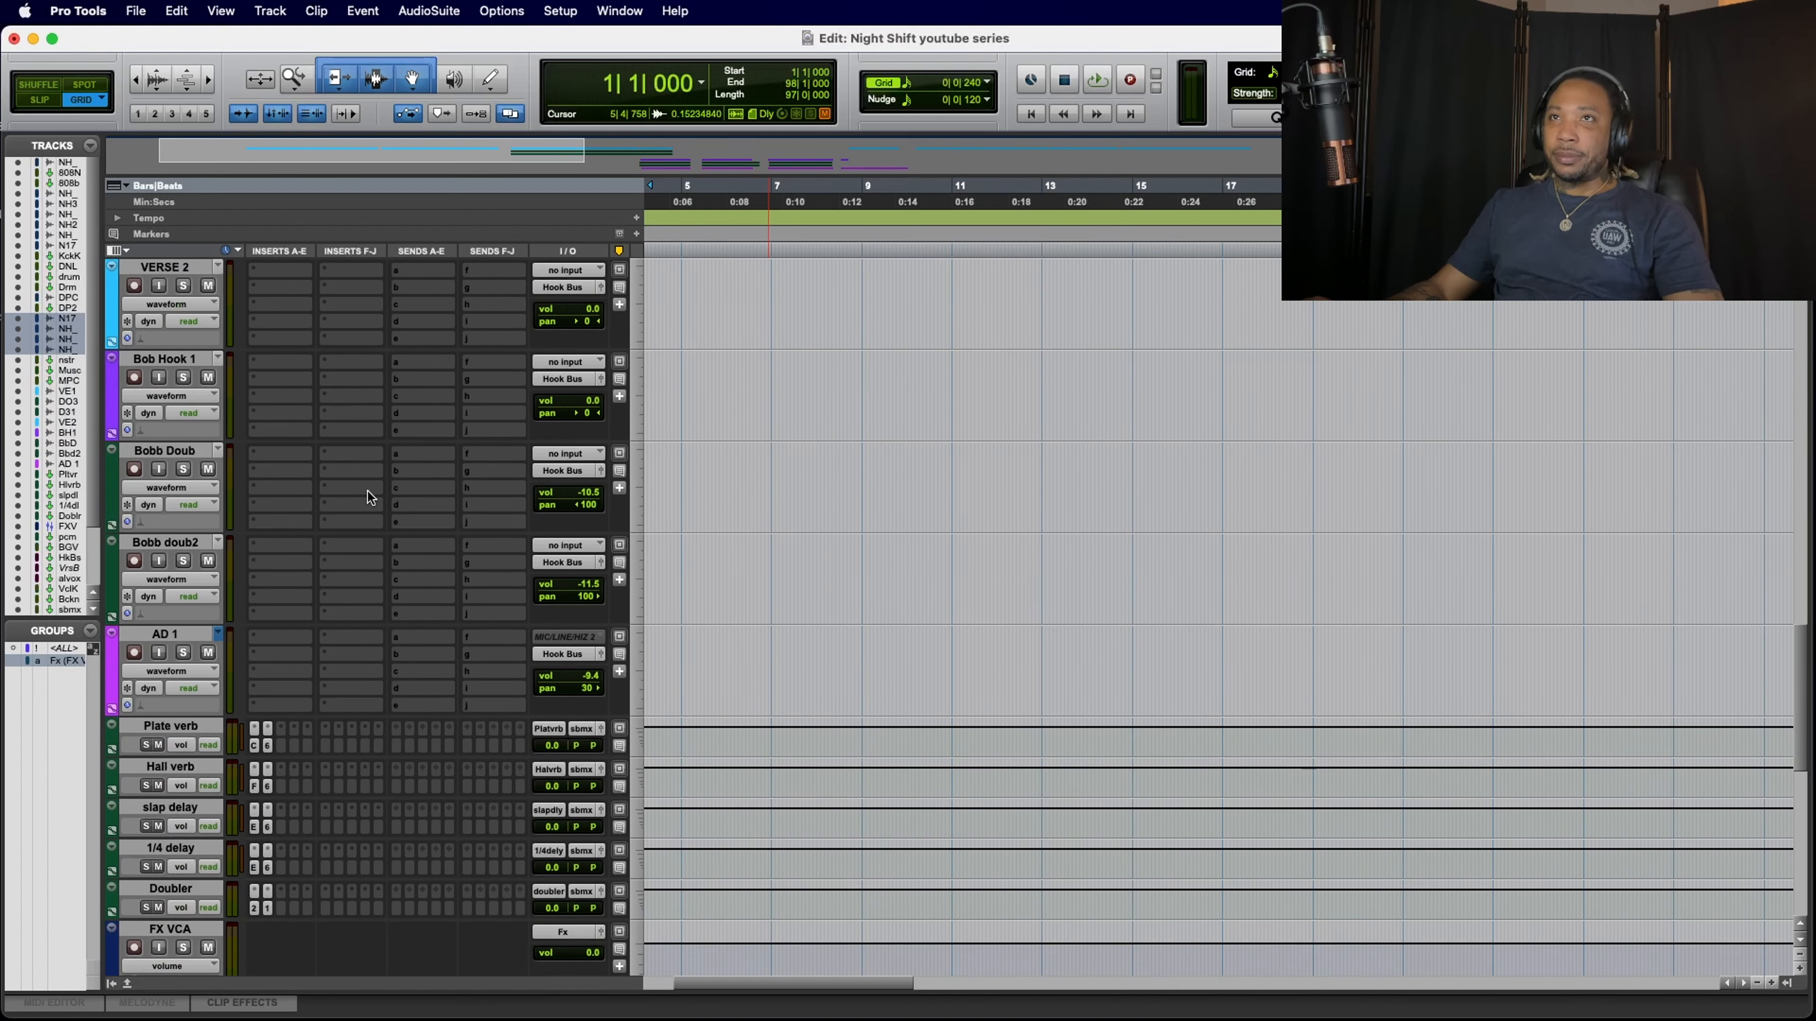
pyautogui.scroll(6, 368, 491)
pyautogui.scroll(8, 367, 491)
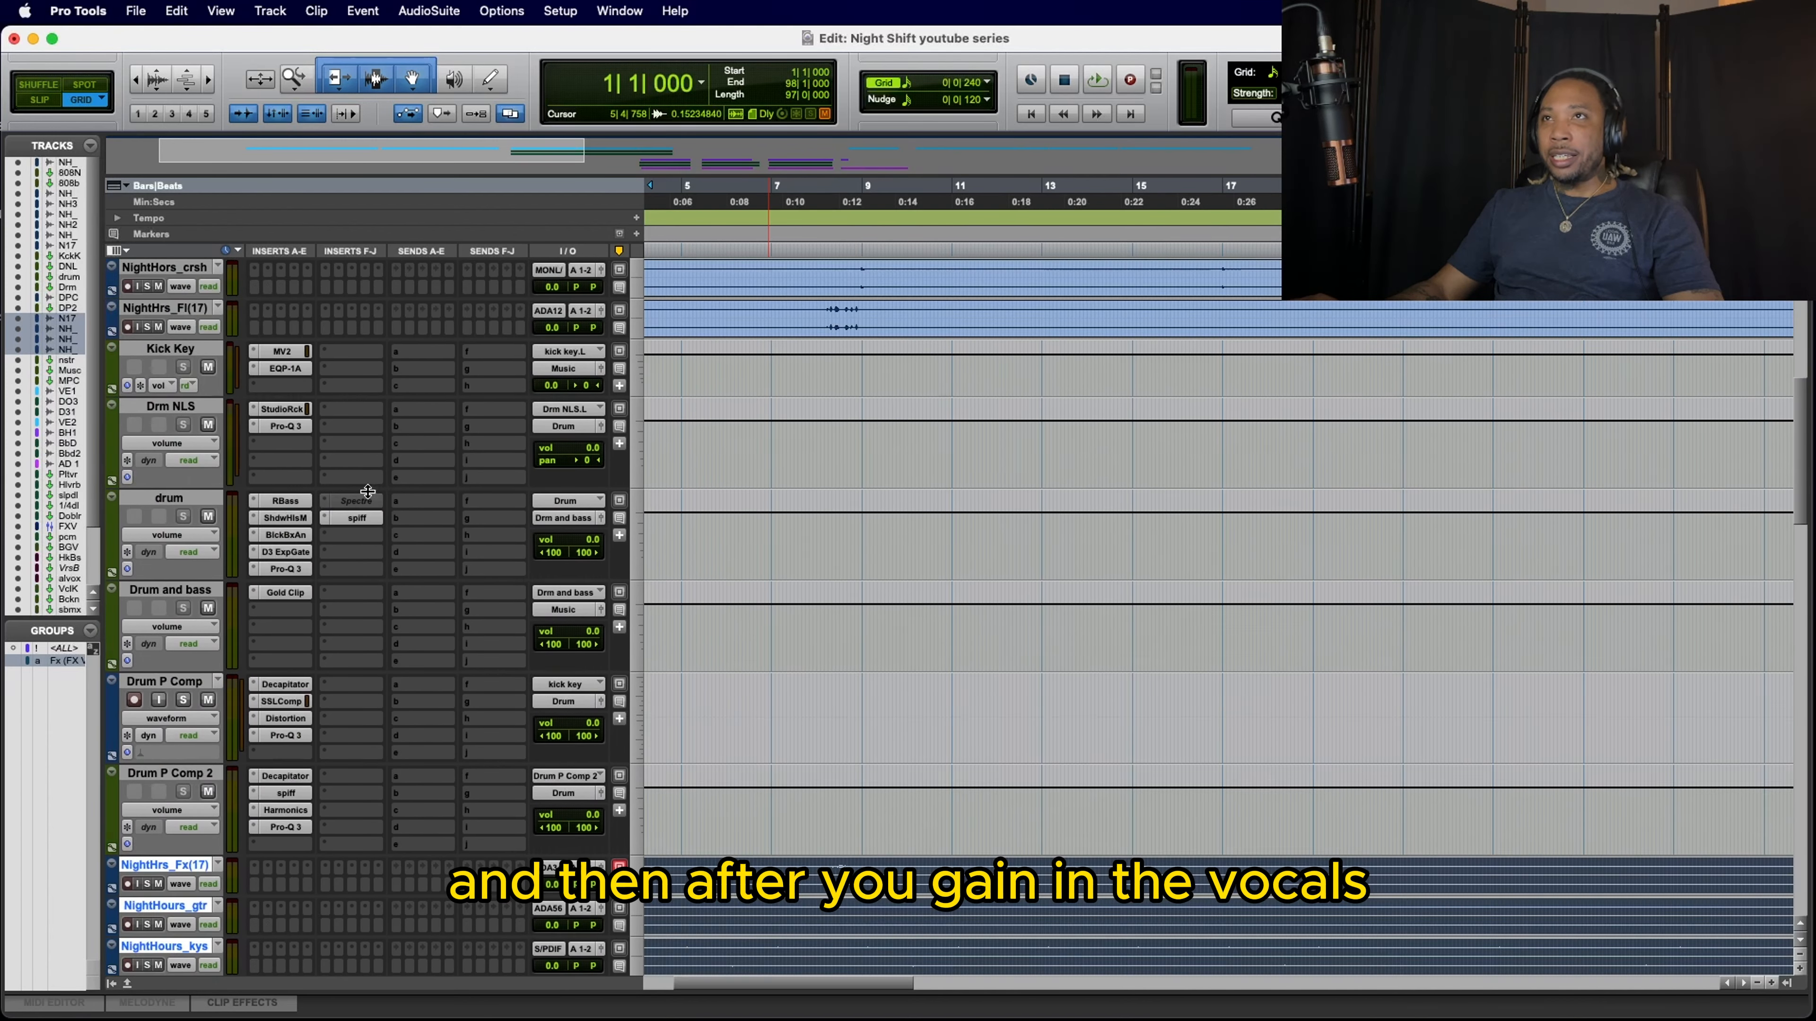
pyautogui.scroll(-3, 368, 491)
pyautogui.scroll(-2, 368, 492)
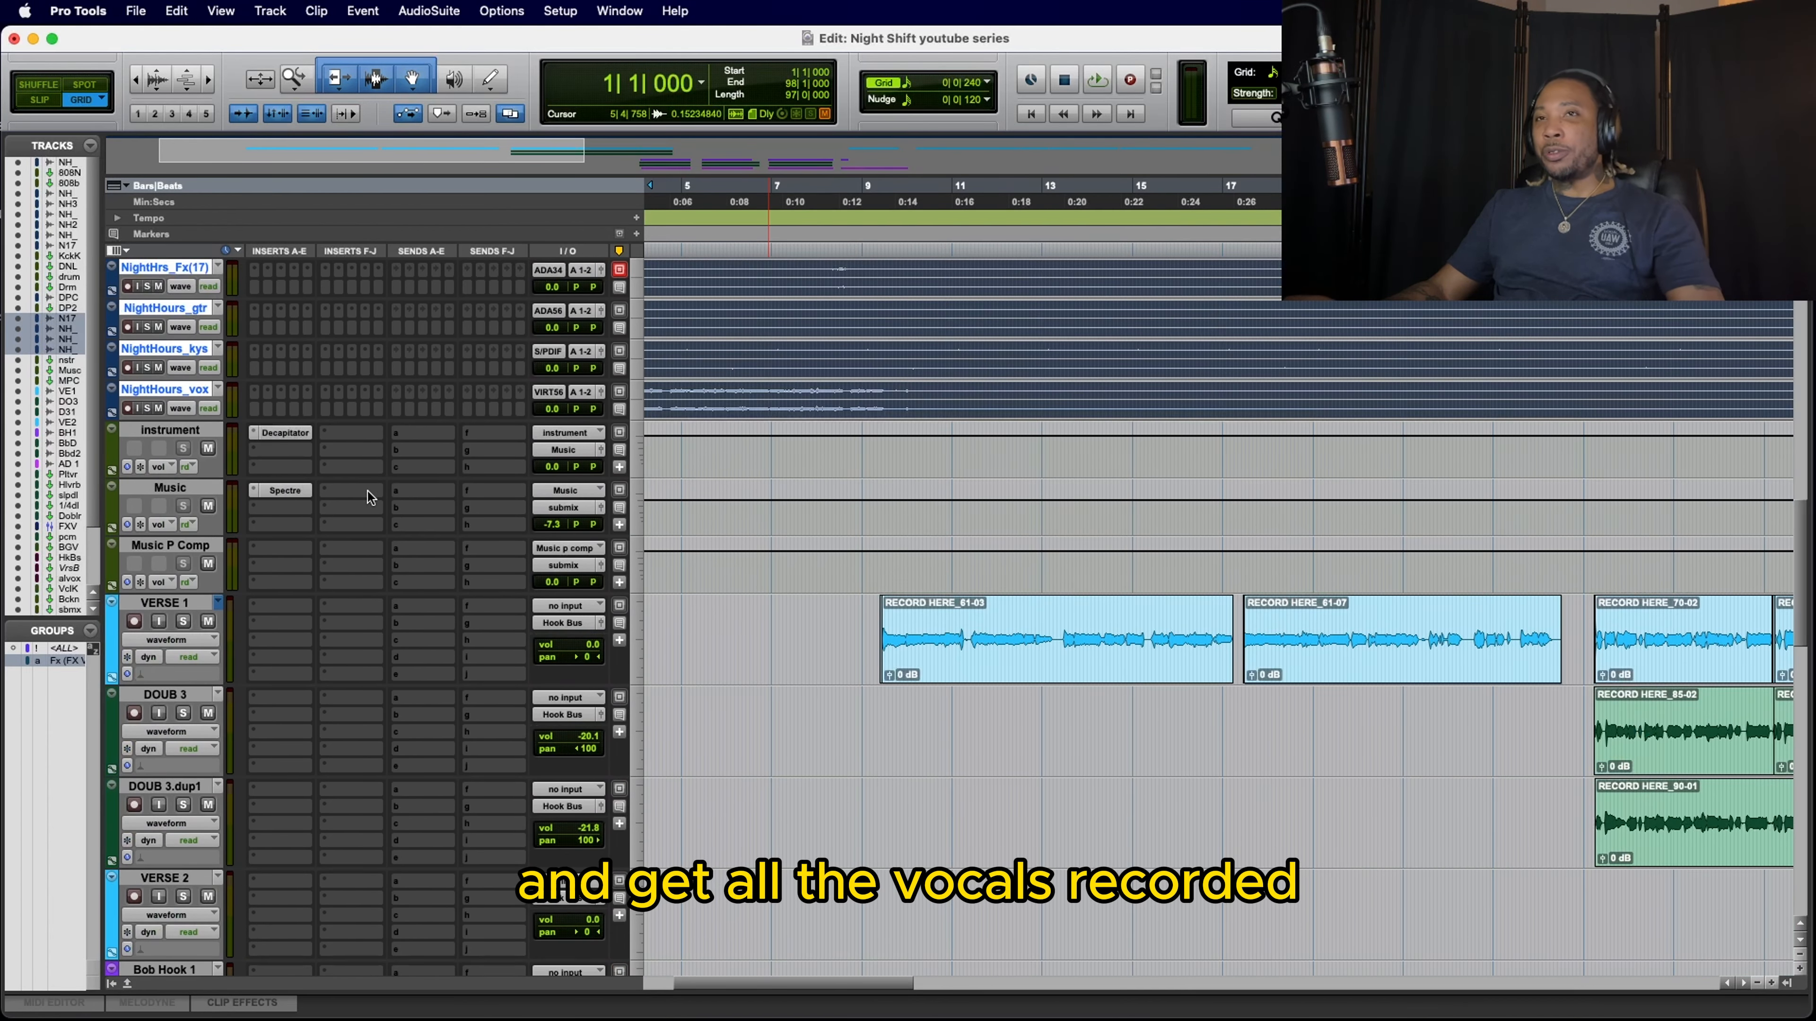
pyautogui.scroll(-1, 368, 491)
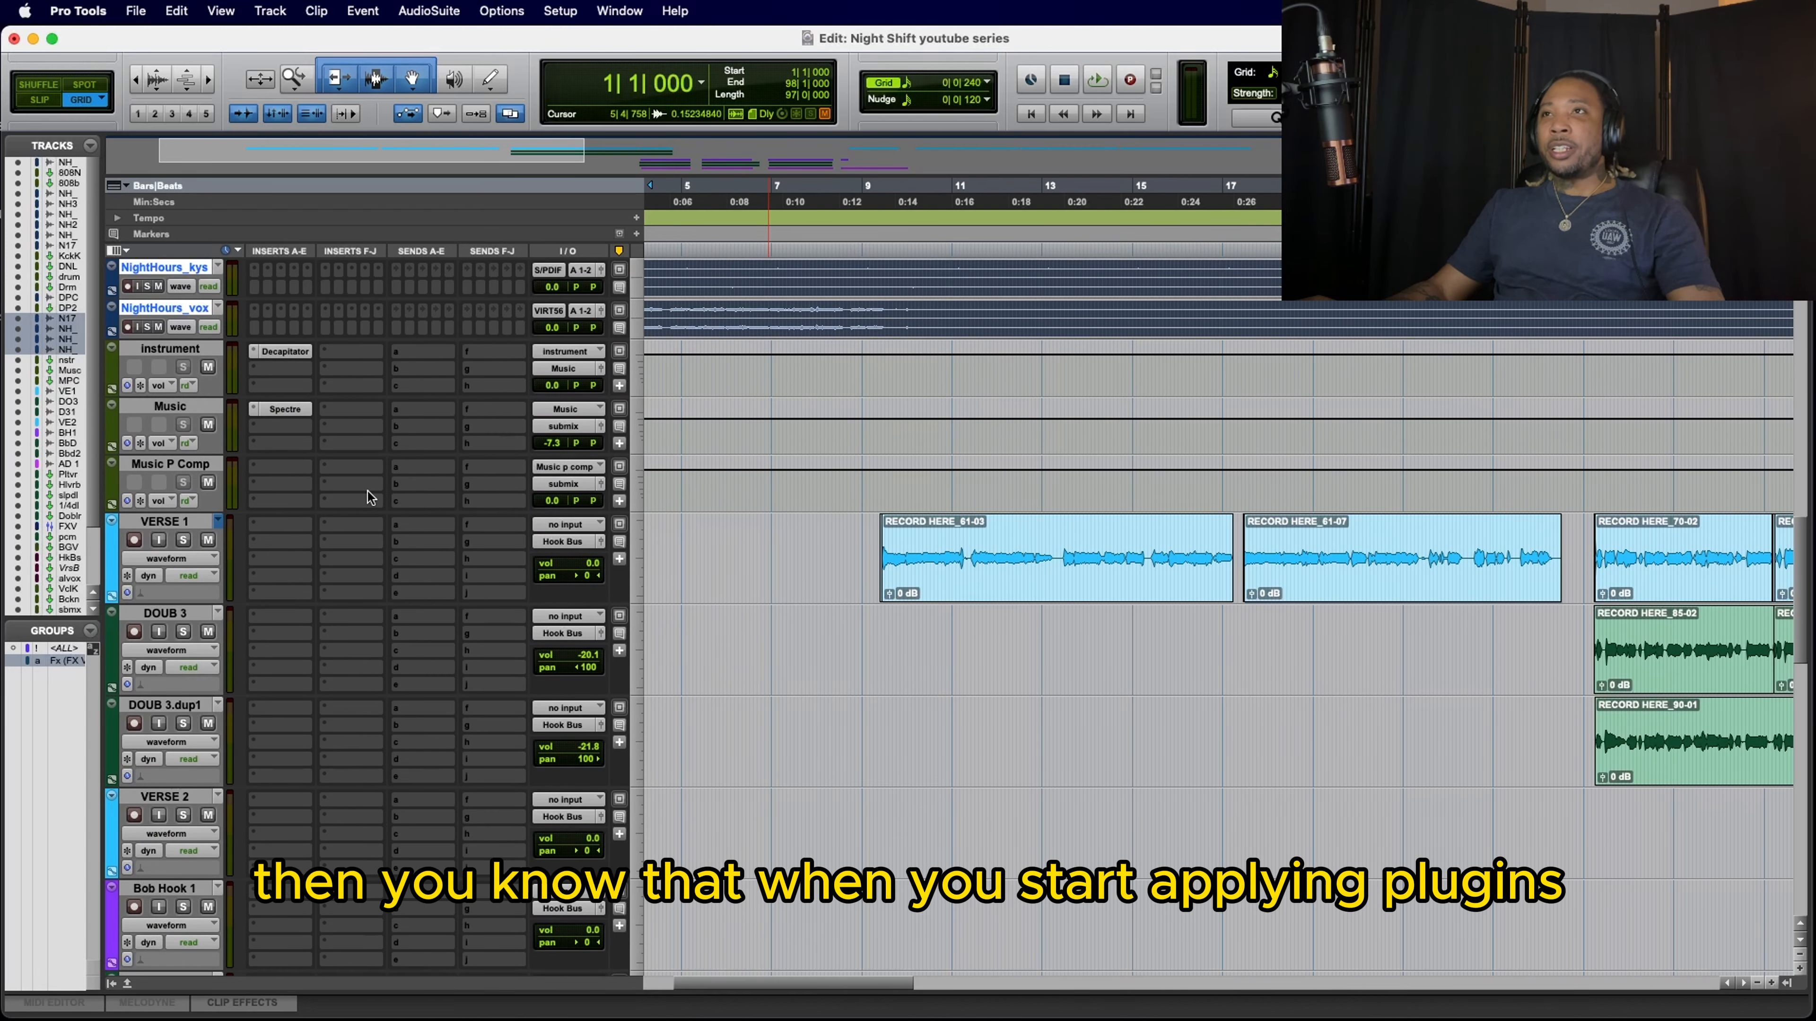
pyautogui.scroll(-2, 367, 491)
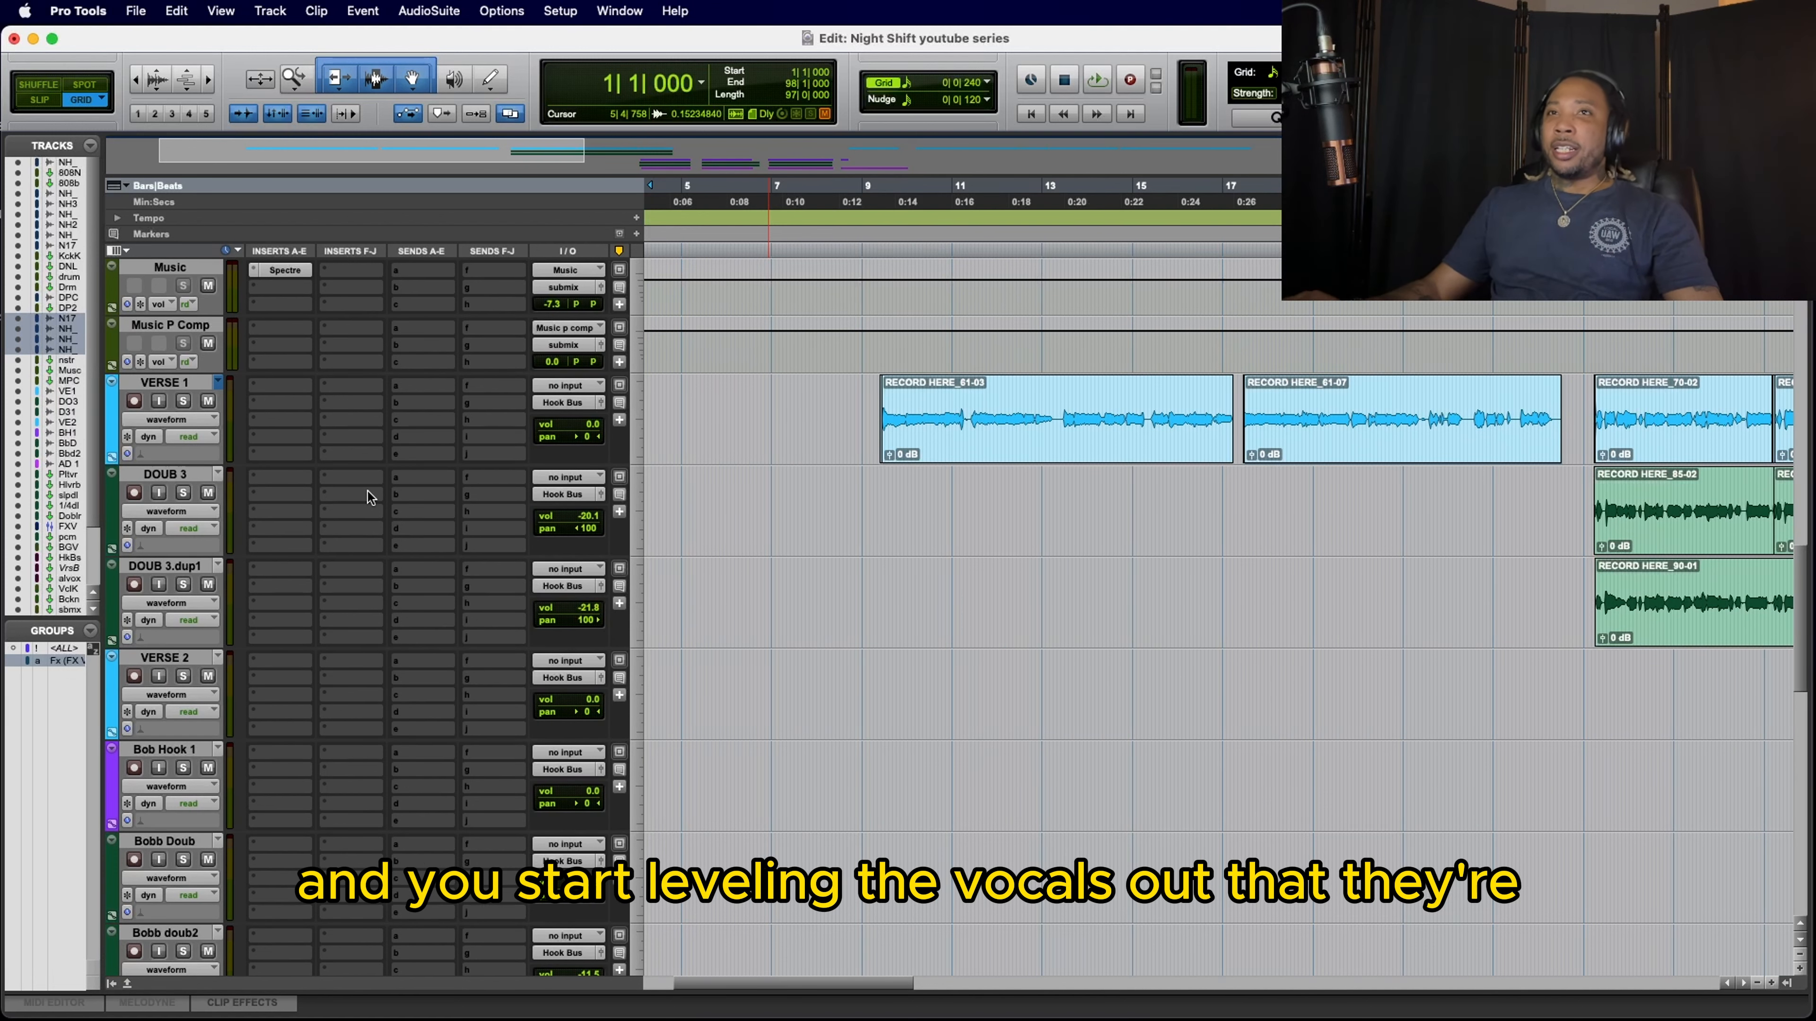
pyautogui.scroll(-12, 367, 491)
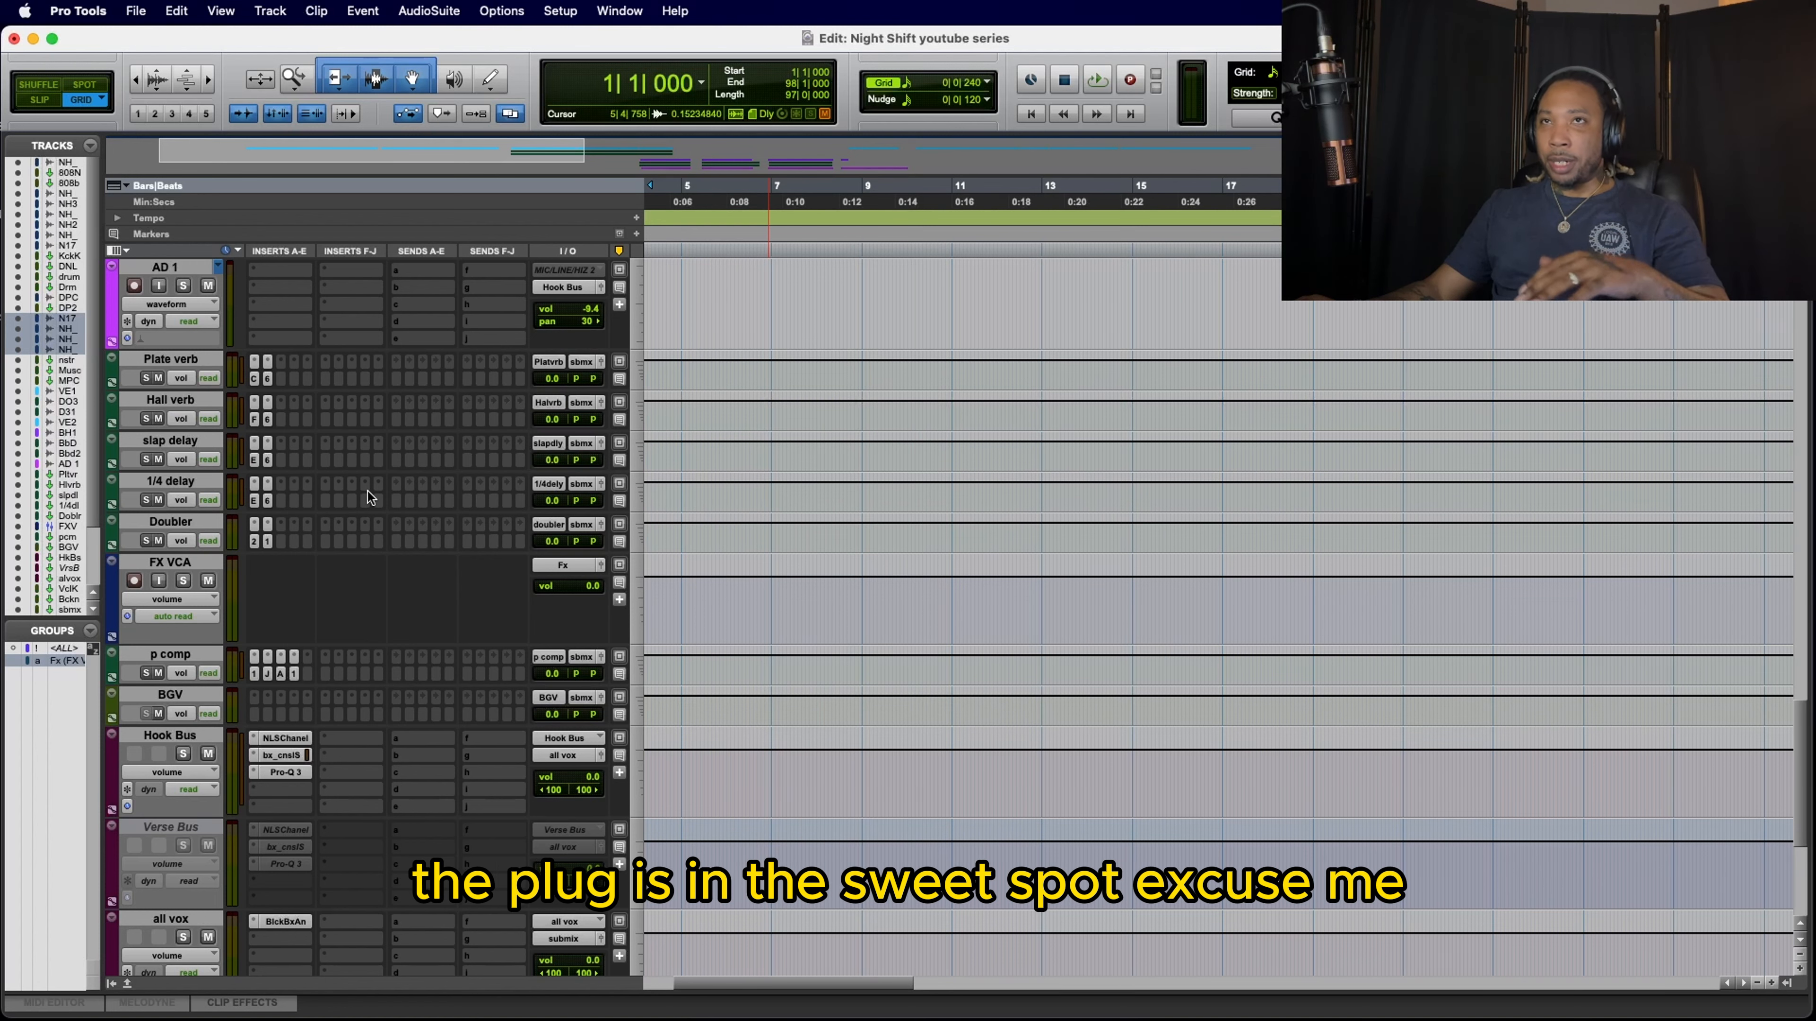
pyautogui.scroll(10, 369, 508)
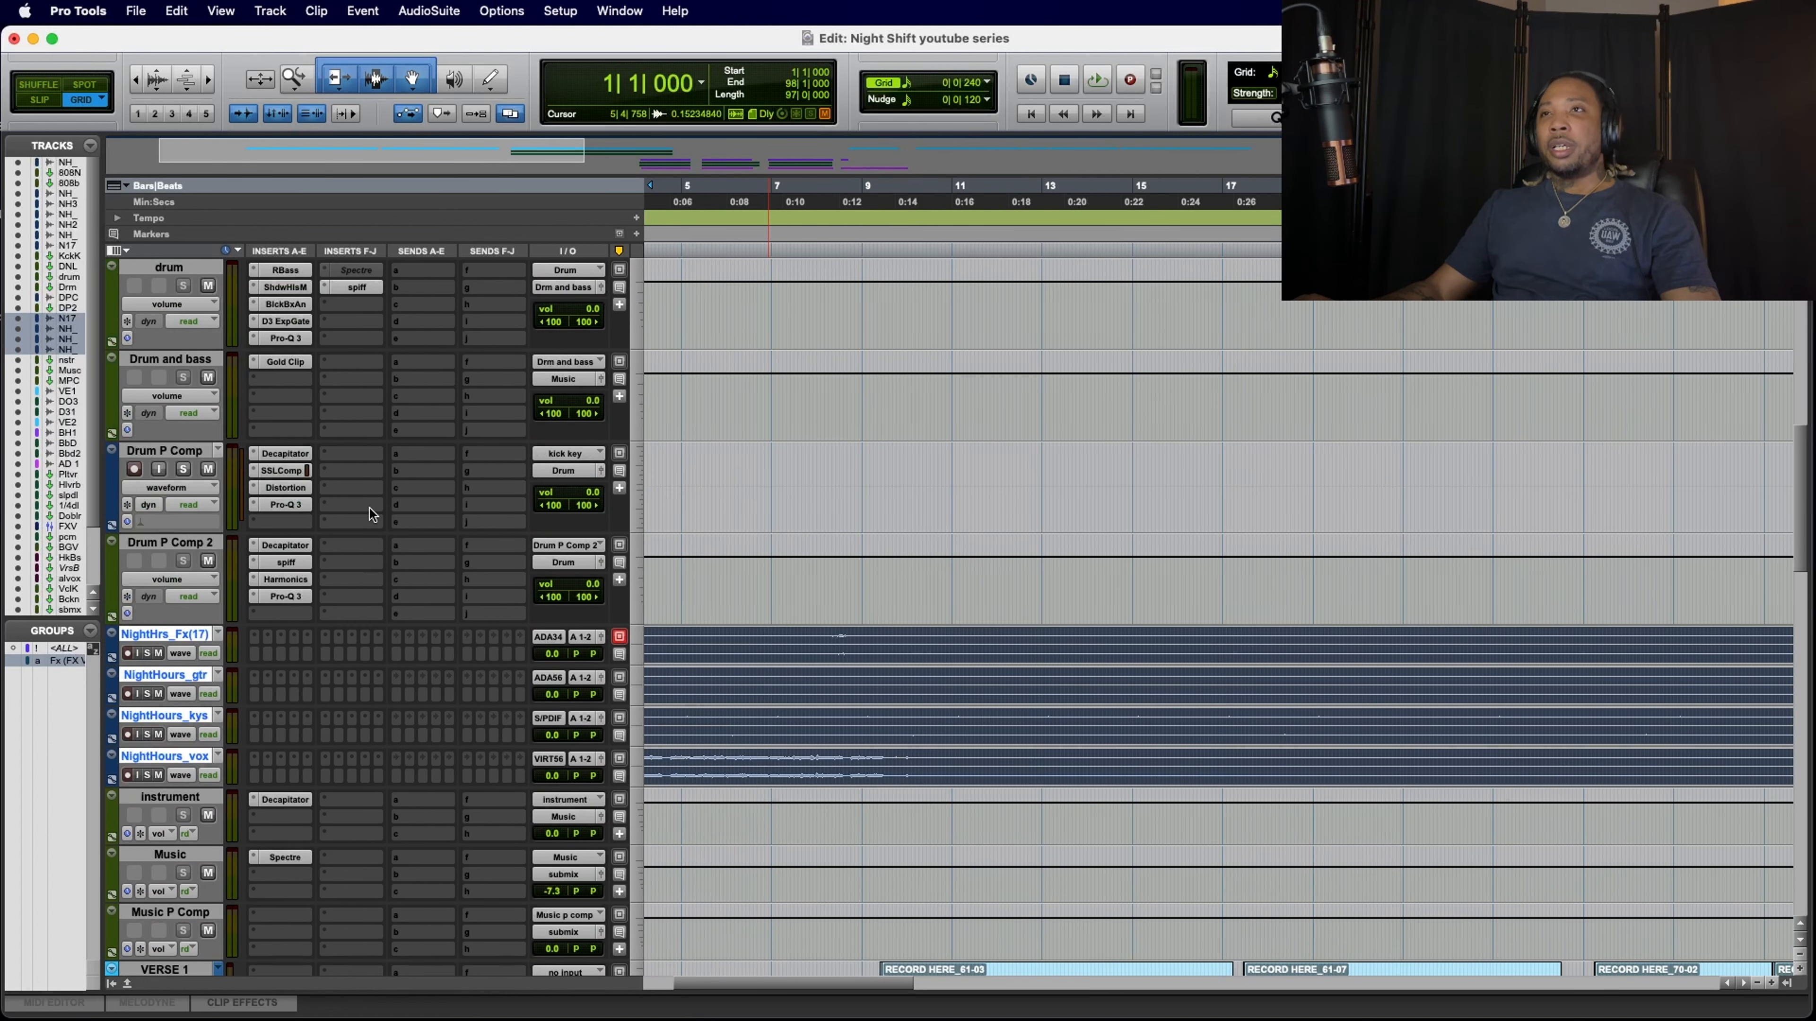
# Step: Mute the all vox bus to take the vocals out of the mix
pyautogui.scroll(10, 369, 508)
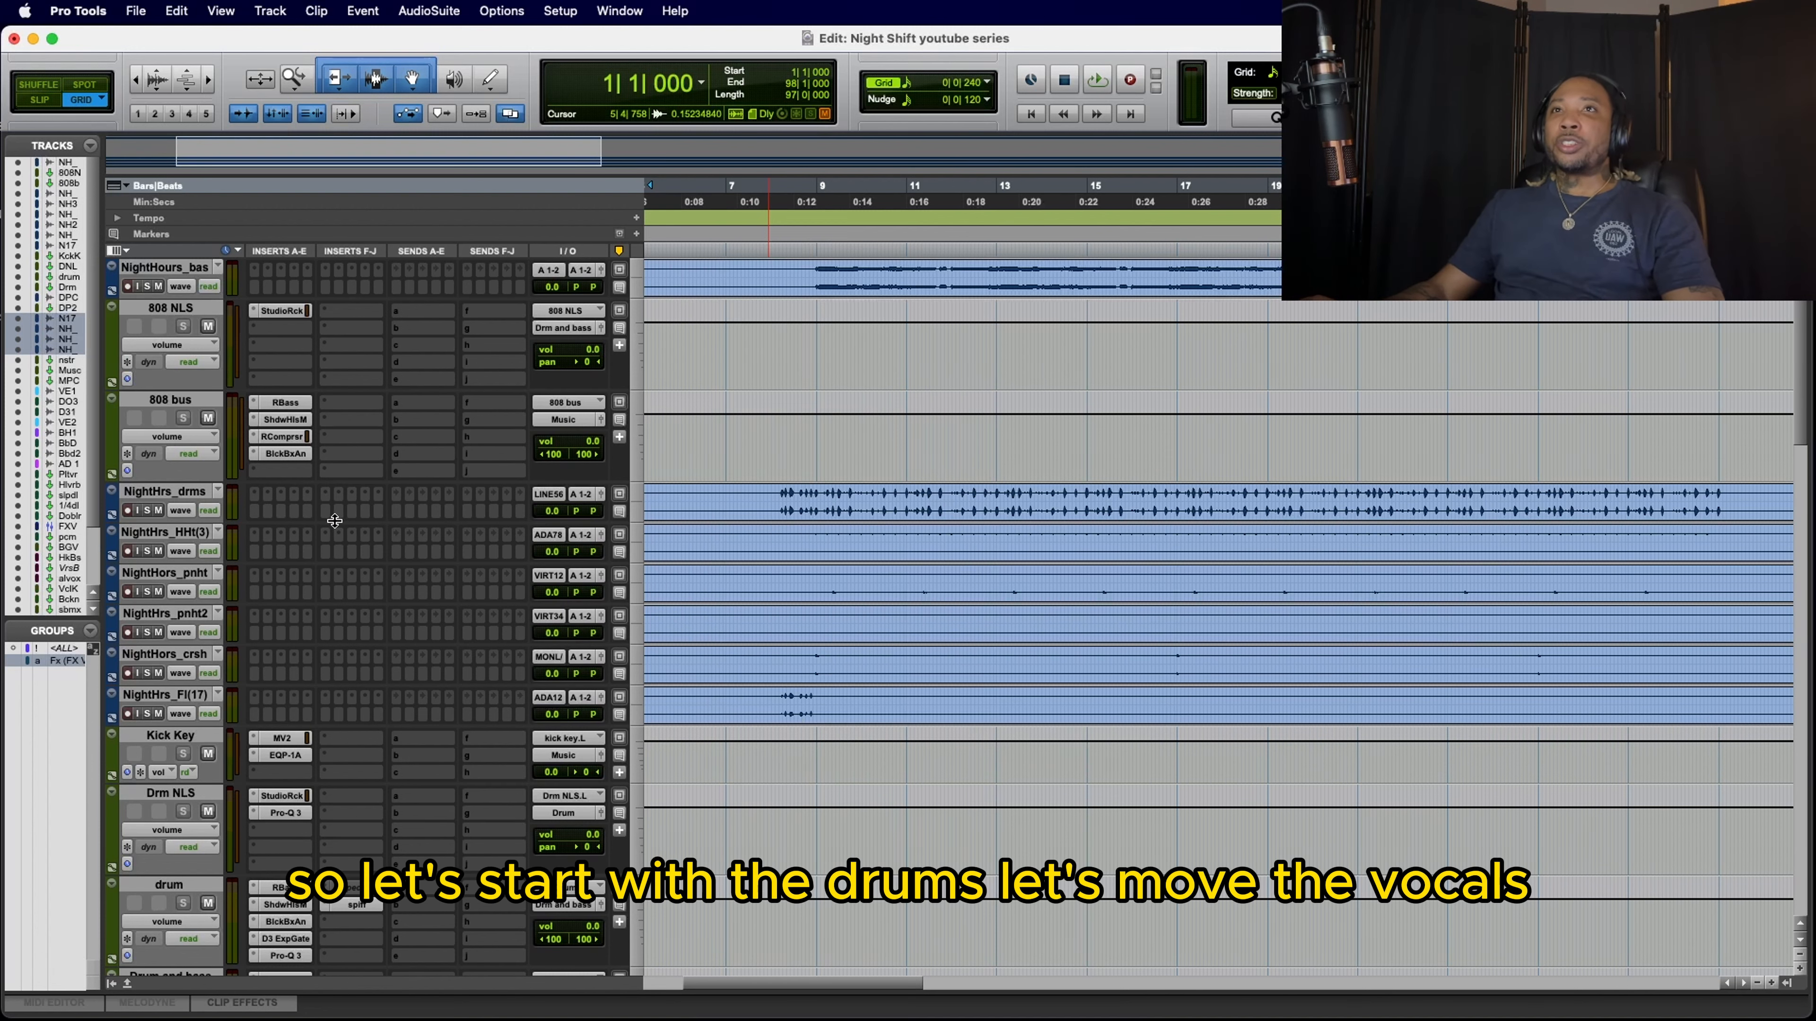
pyautogui.scroll(-15, 334, 520)
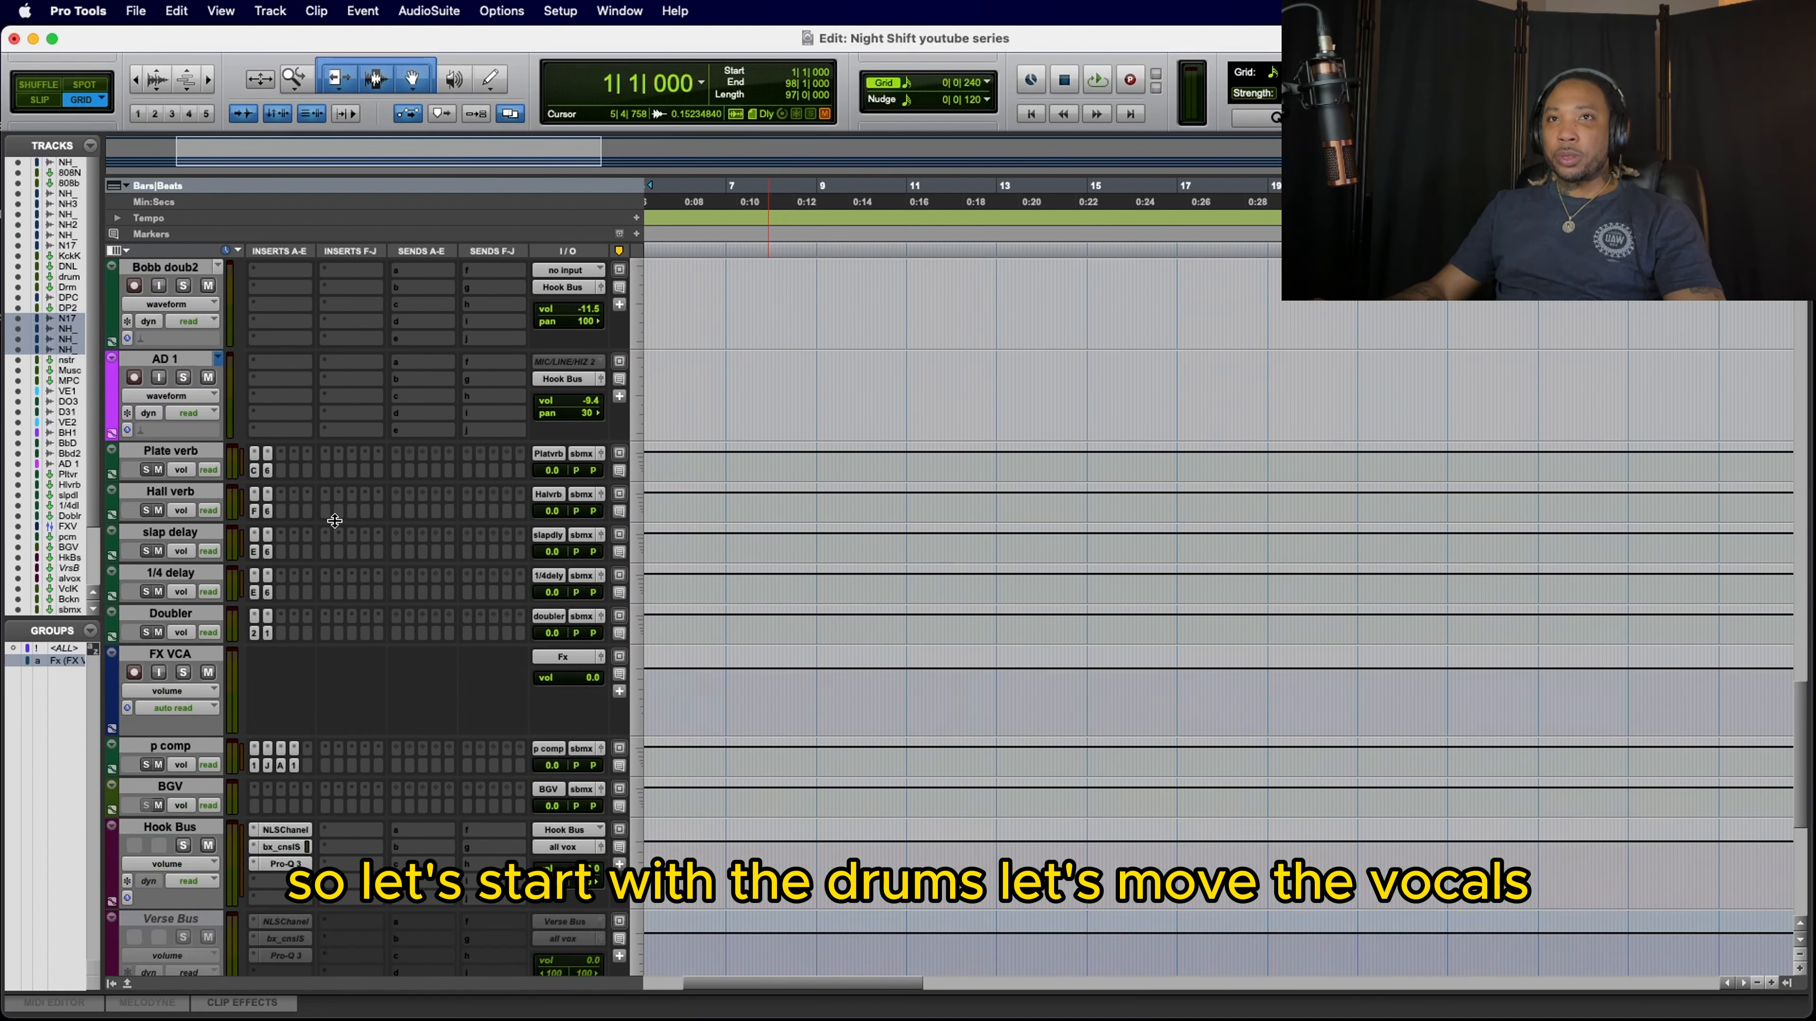
pyautogui.scroll(-3, 334, 521)
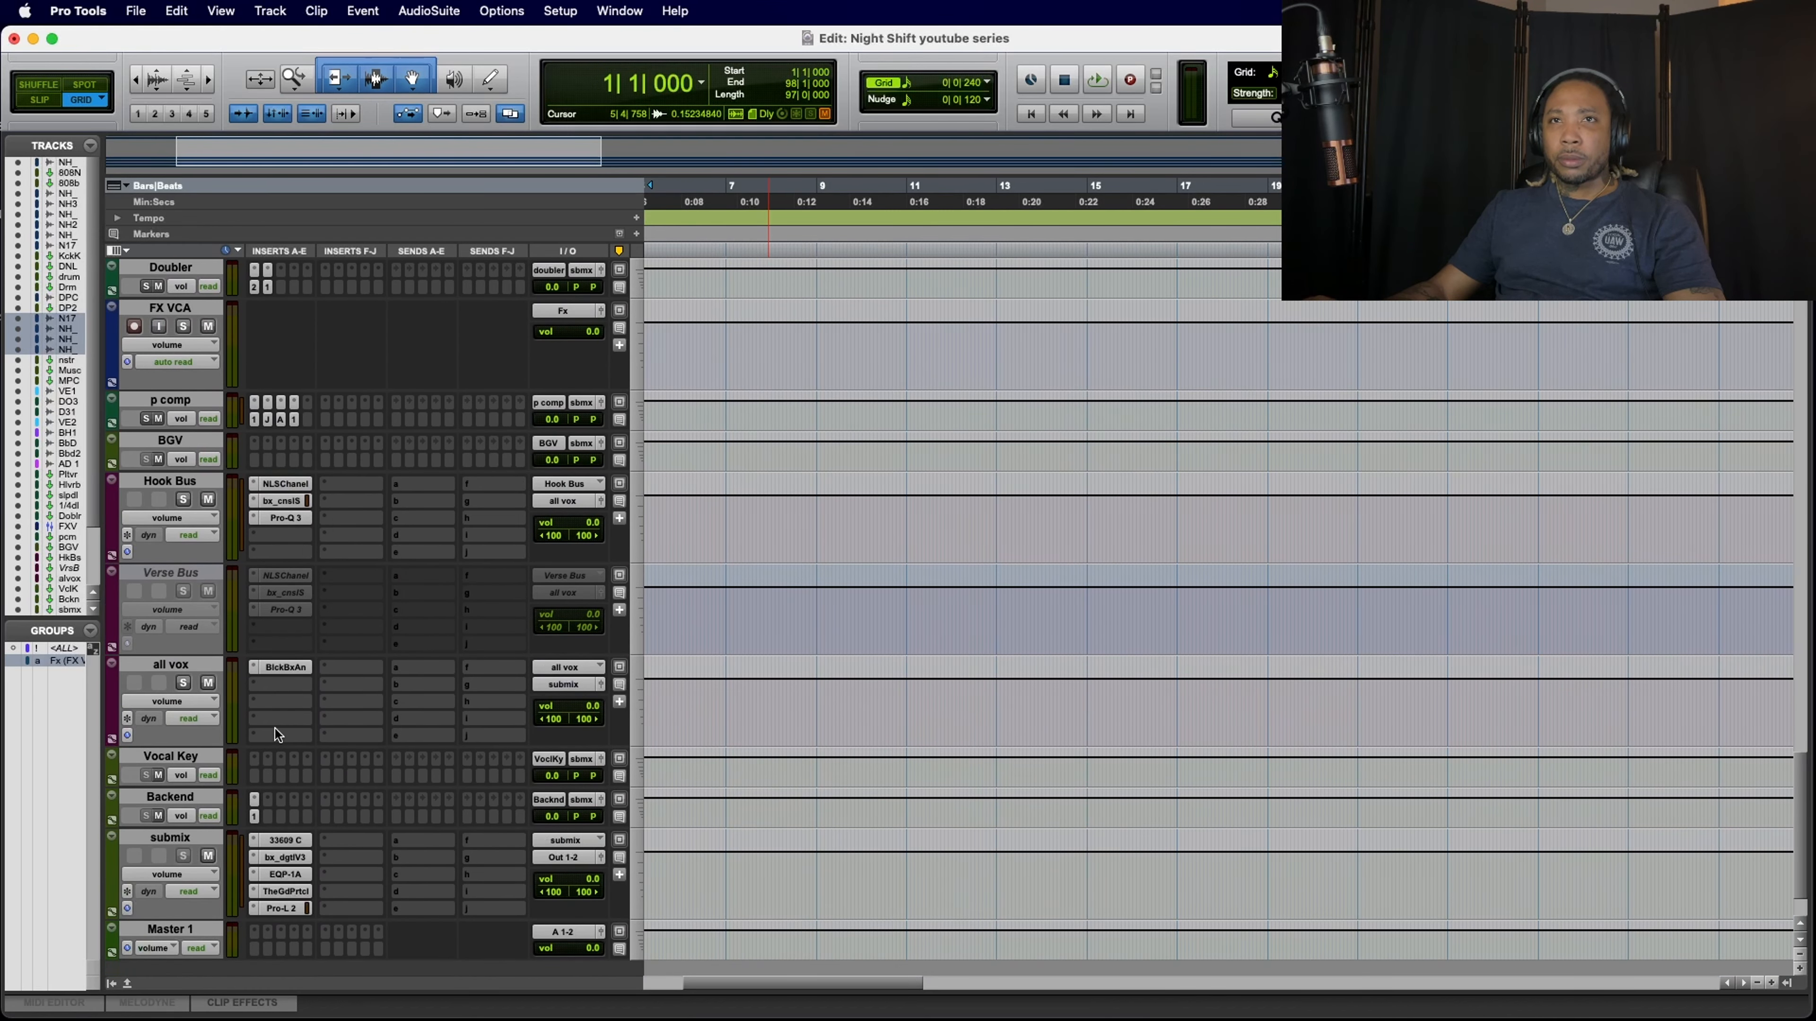
pyautogui.click(208, 683)
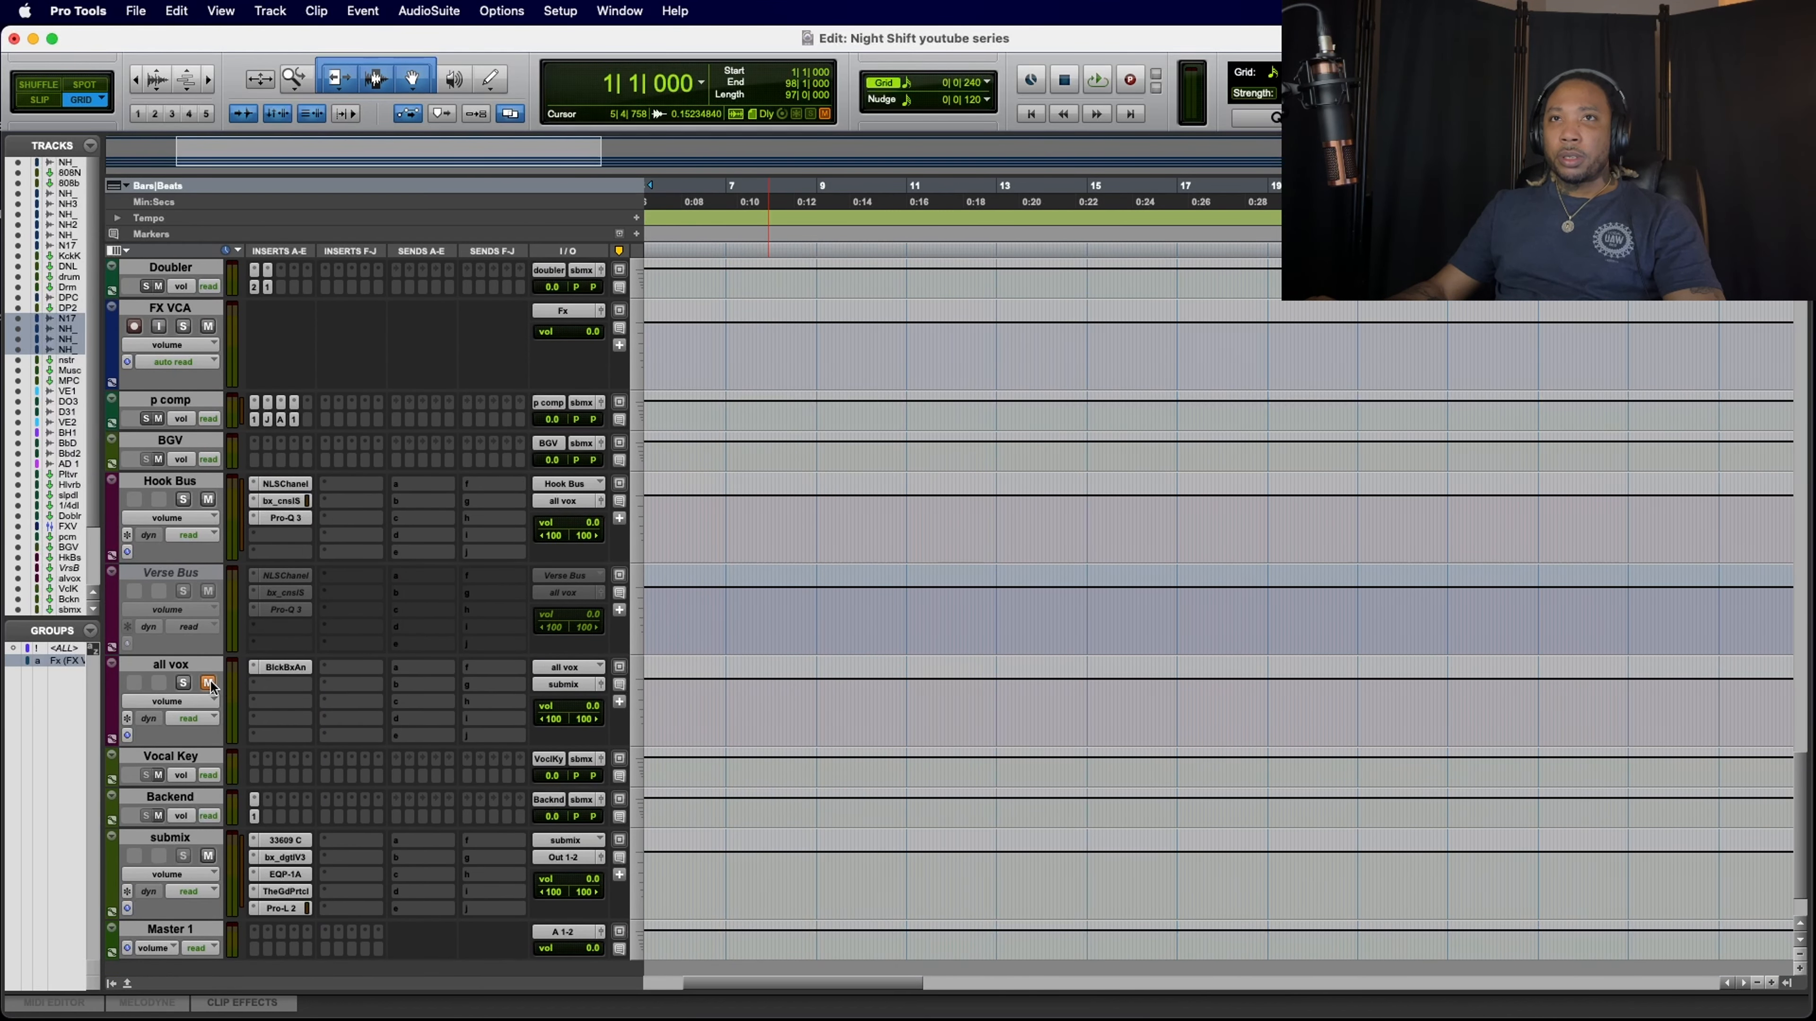
# Step: Mute the Hook Bus and the instrument bus
pyautogui.click(208, 500)
pyautogui.scroll(2, 210, 503)
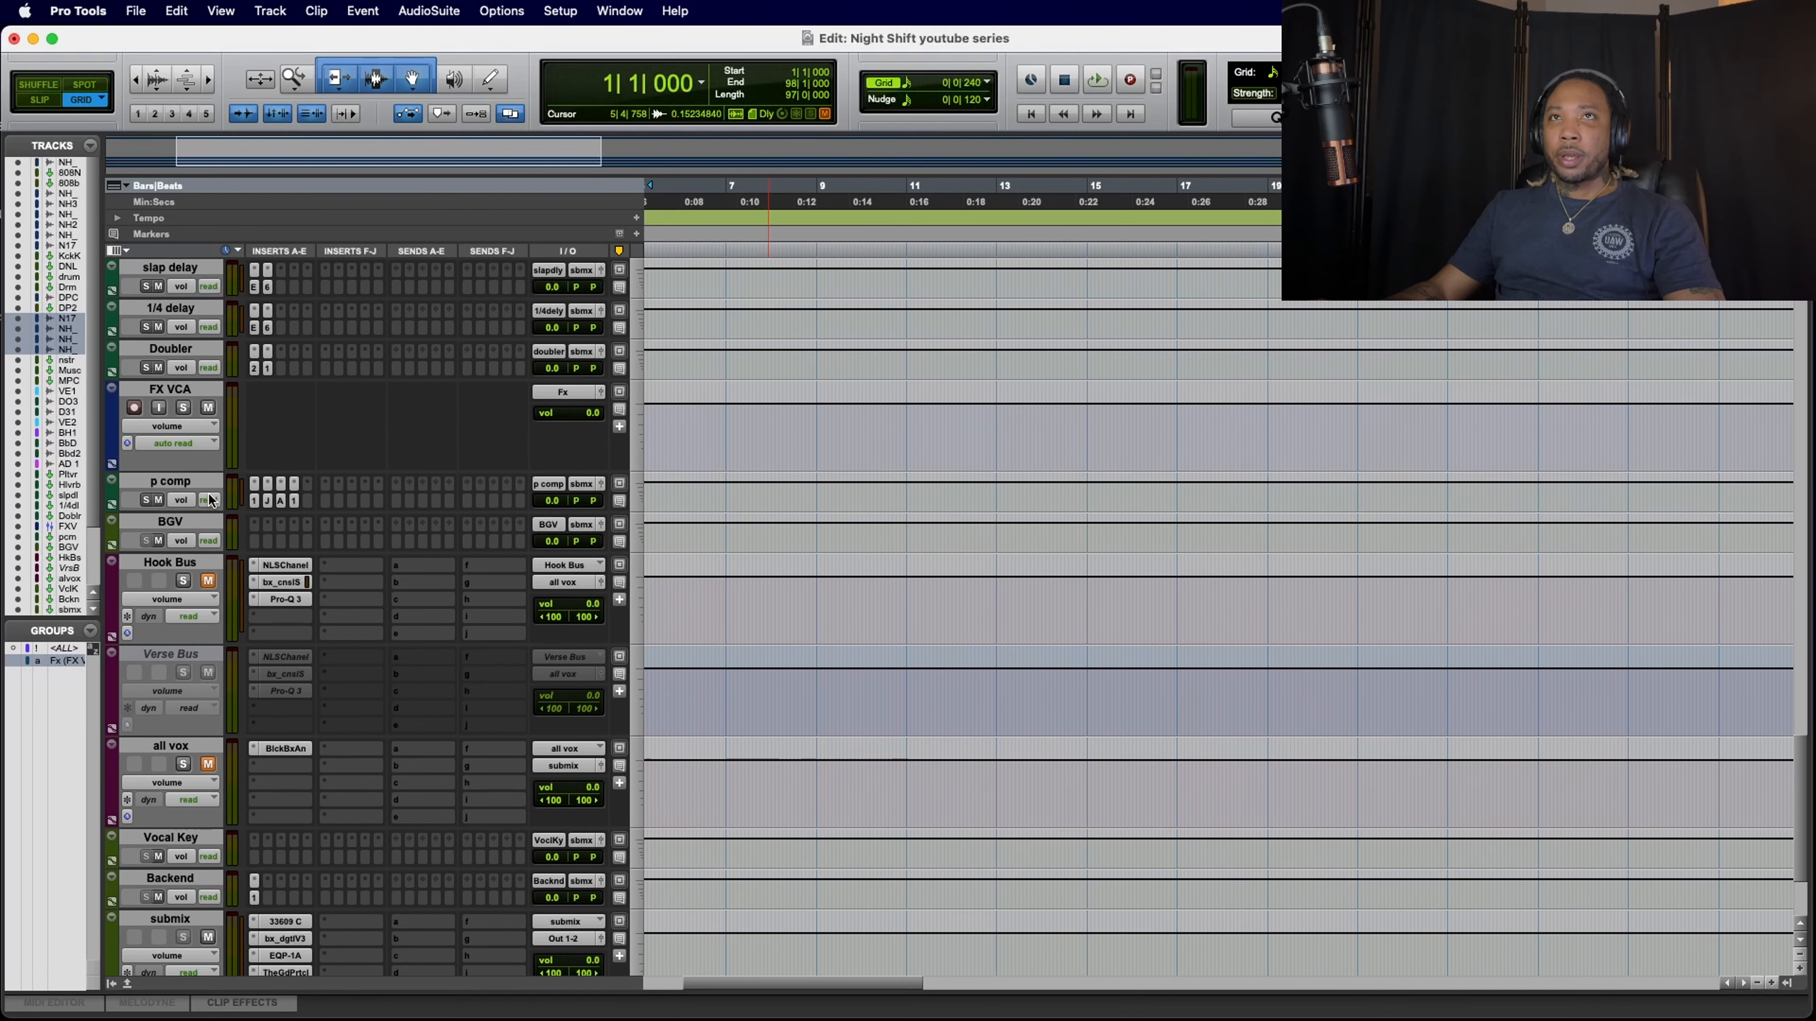
pyautogui.scroll(15, 341, 523)
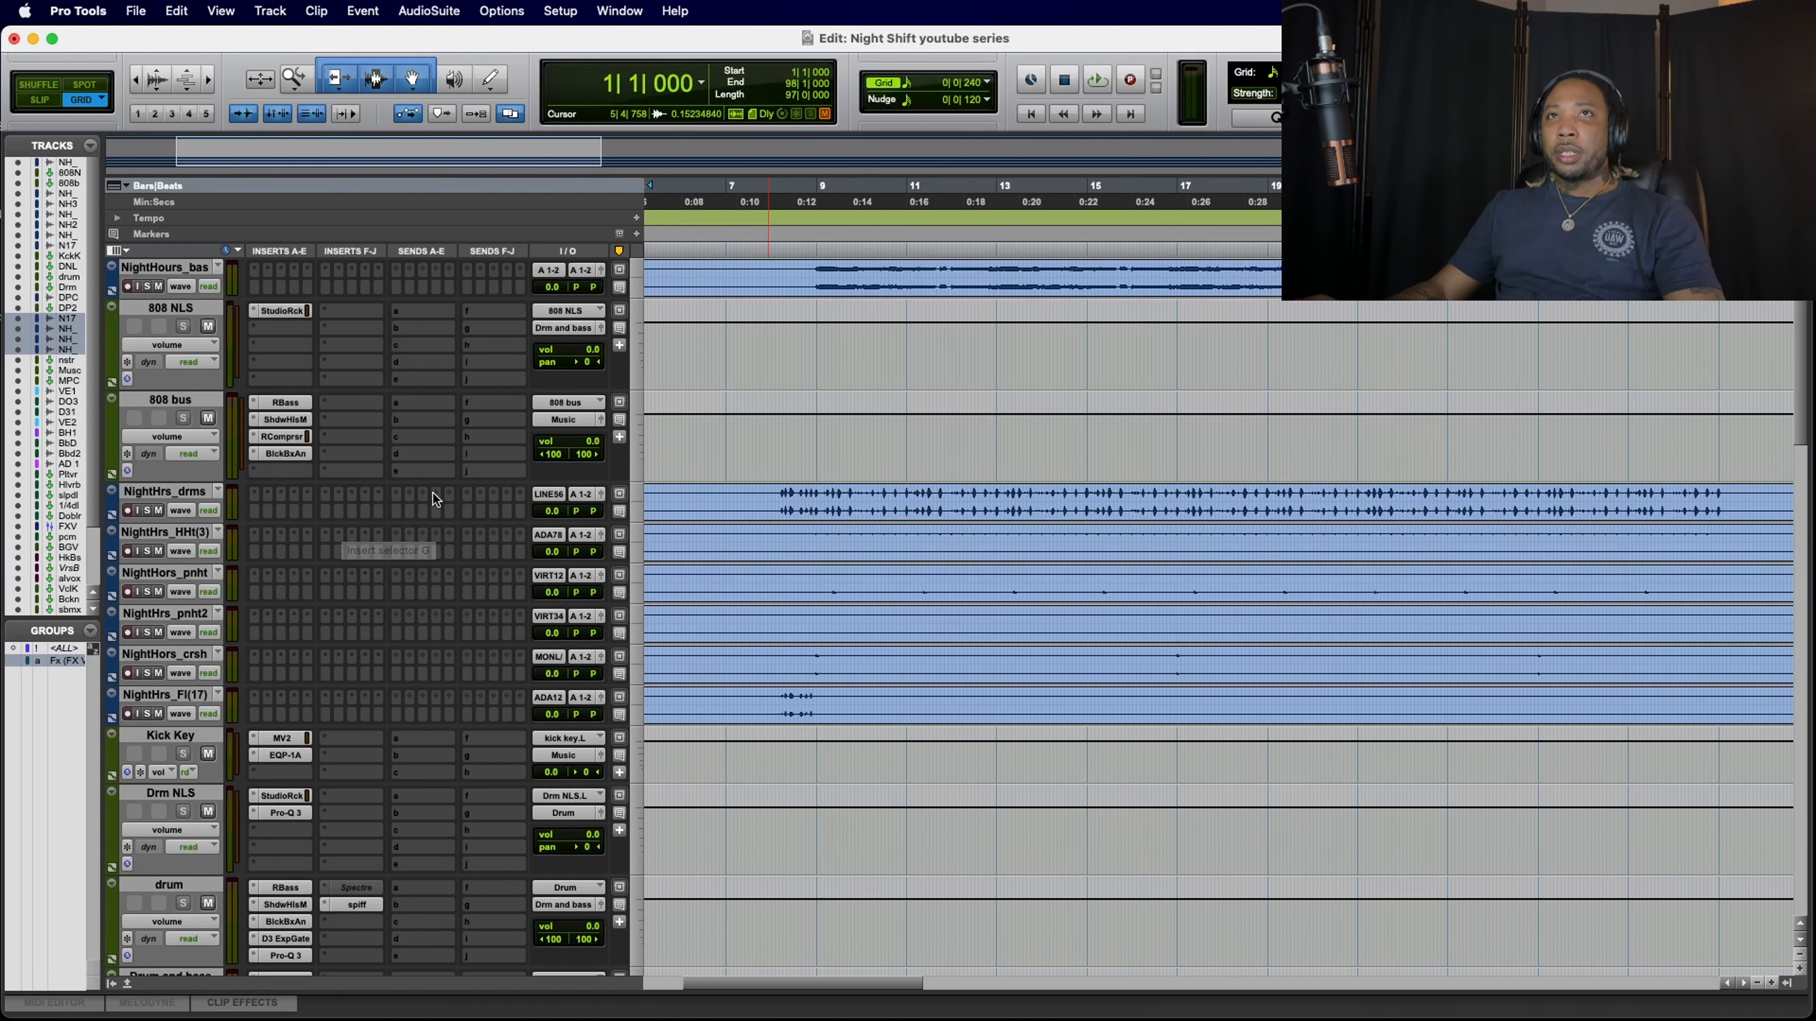
pyautogui.scroll(-10, 258, 697)
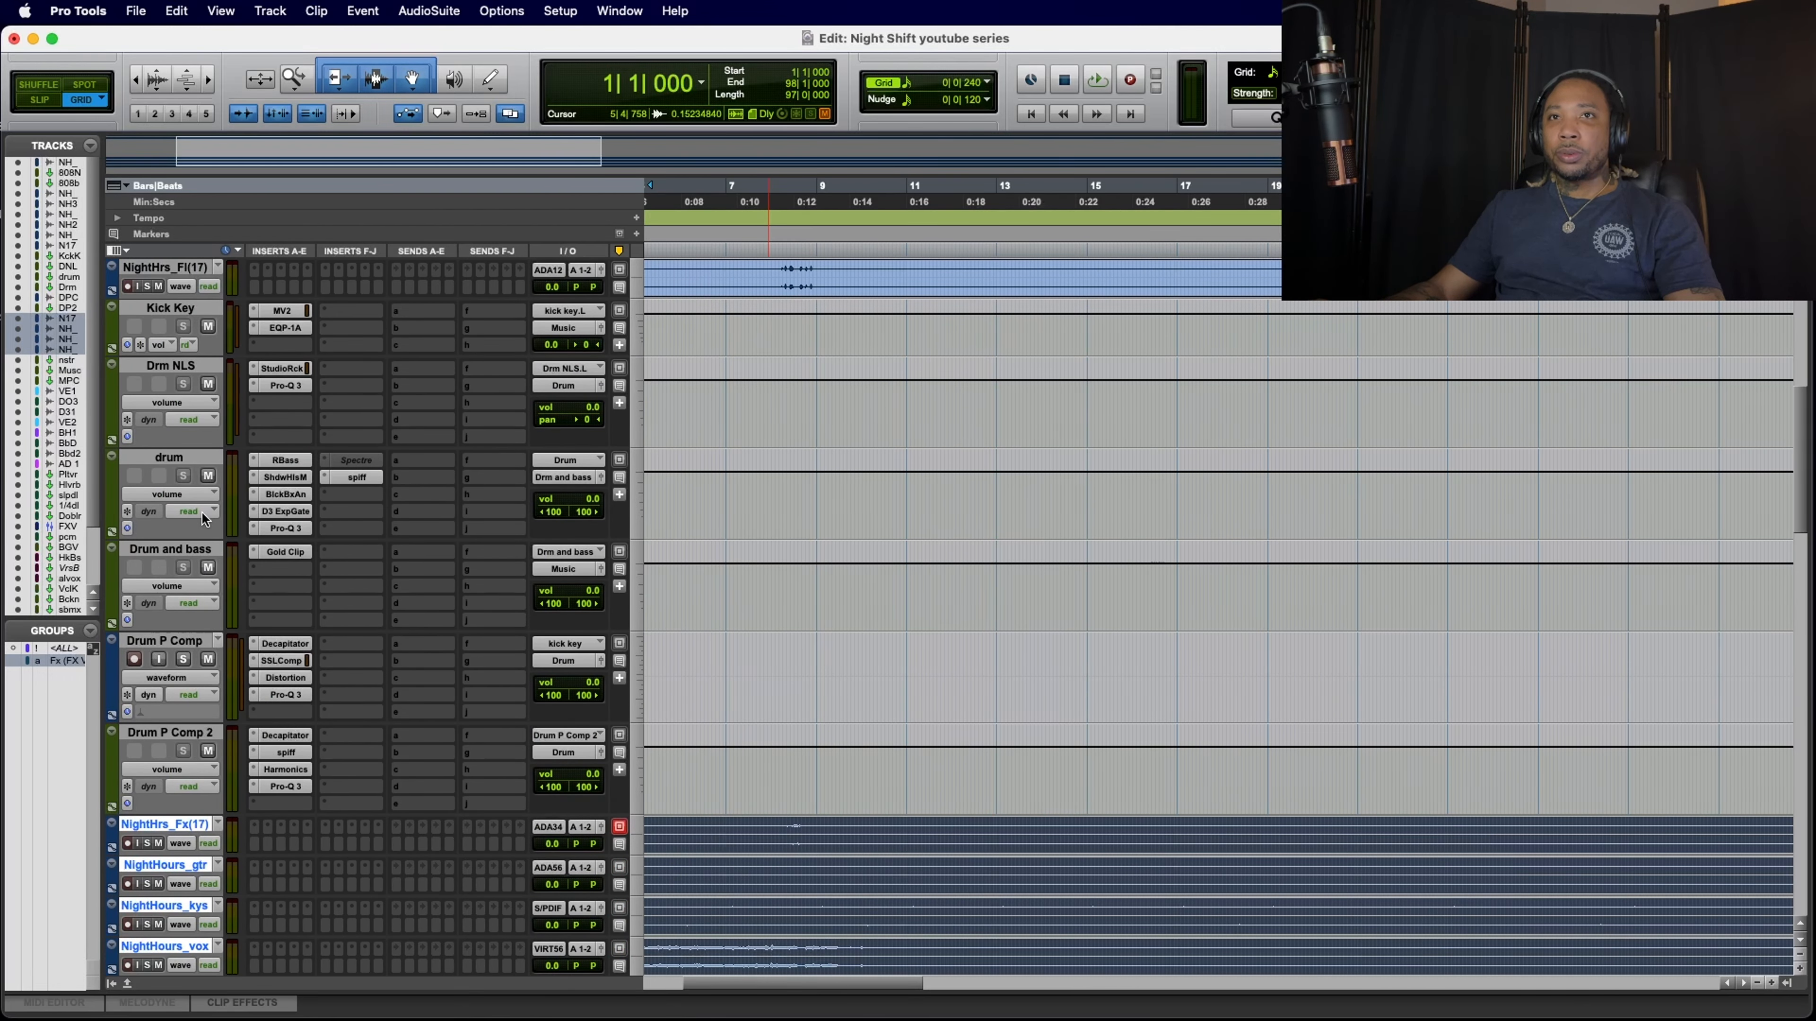
pyautogui.scroll(5, 210, 615)
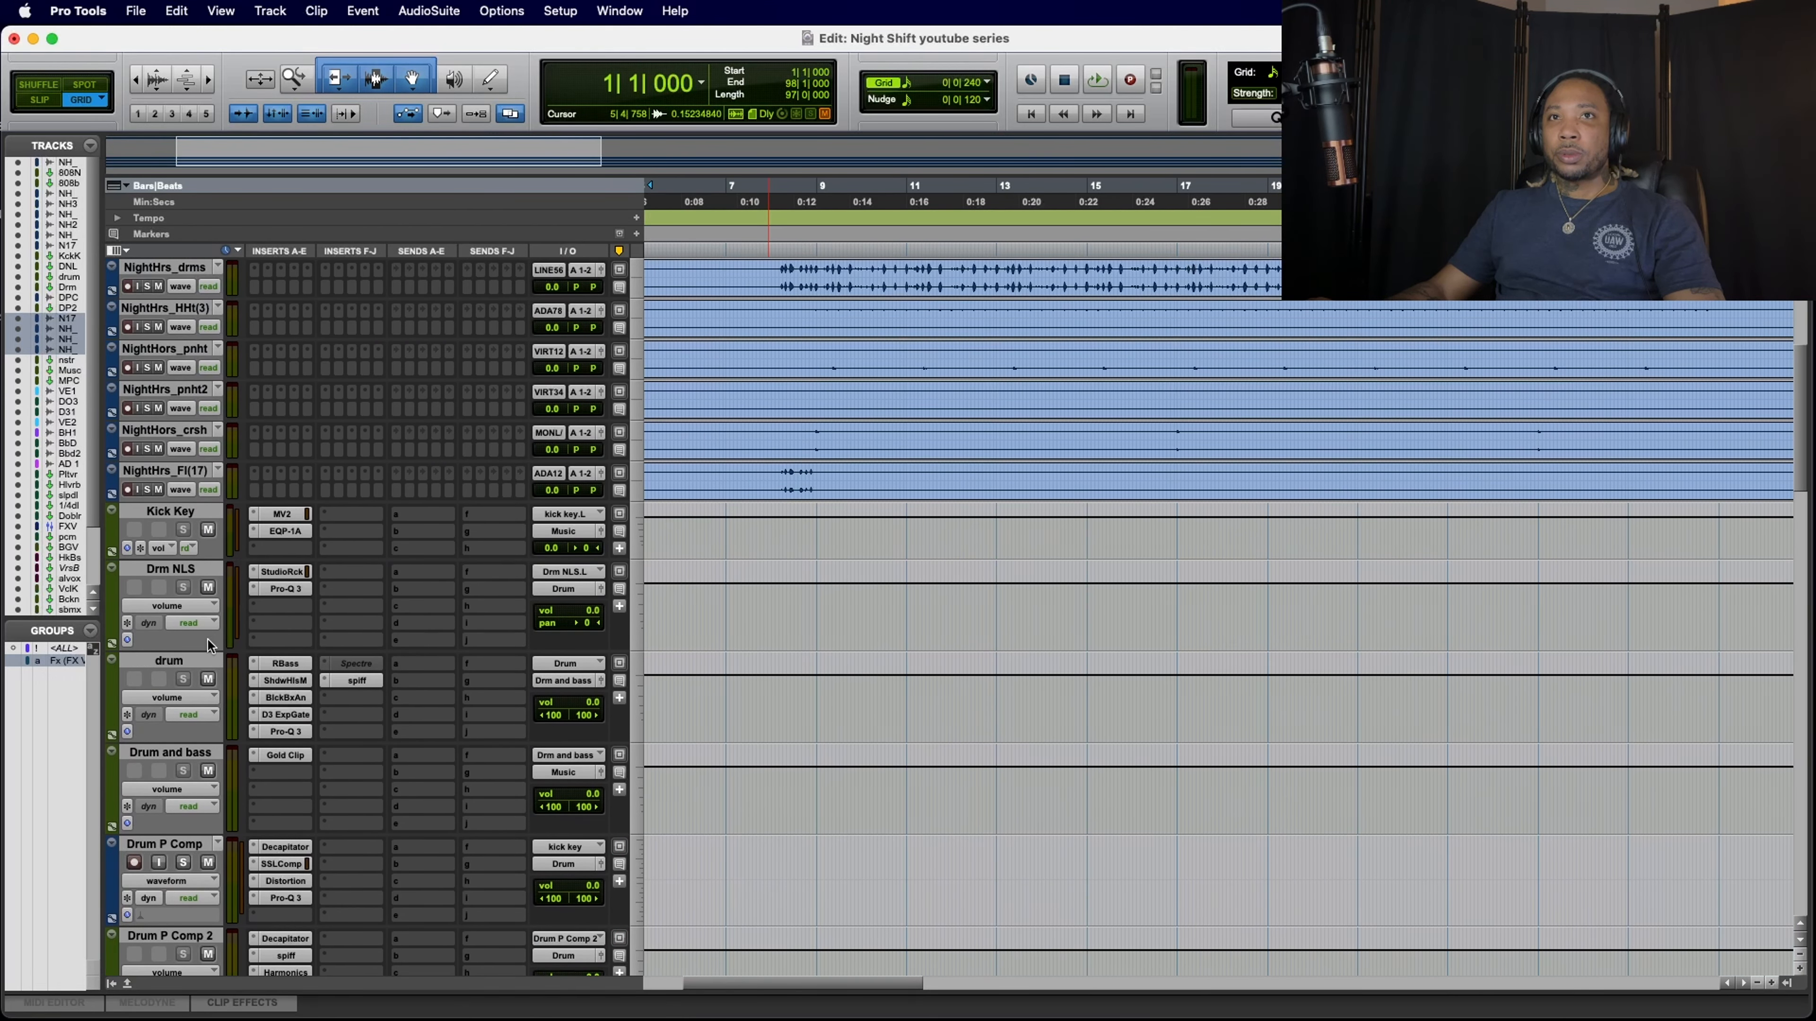
pyautogui.scroll(-15, 208, 640)
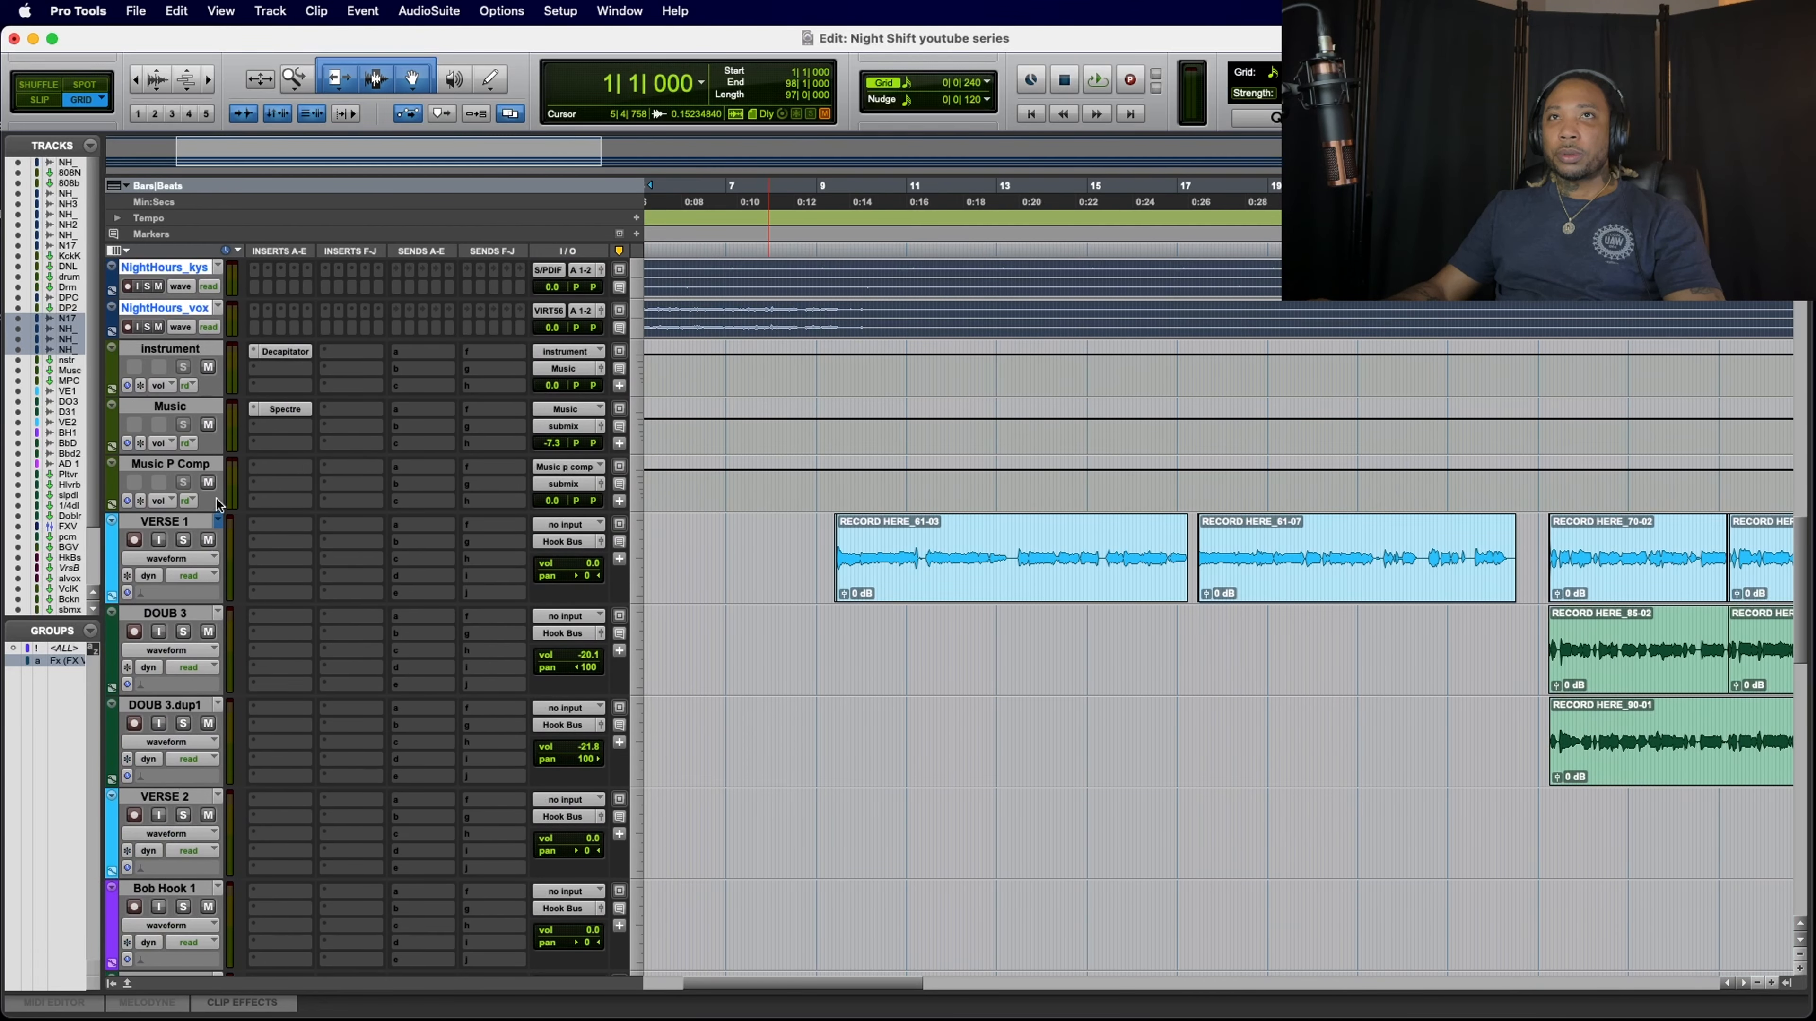
pyautogui.click(207, 366)
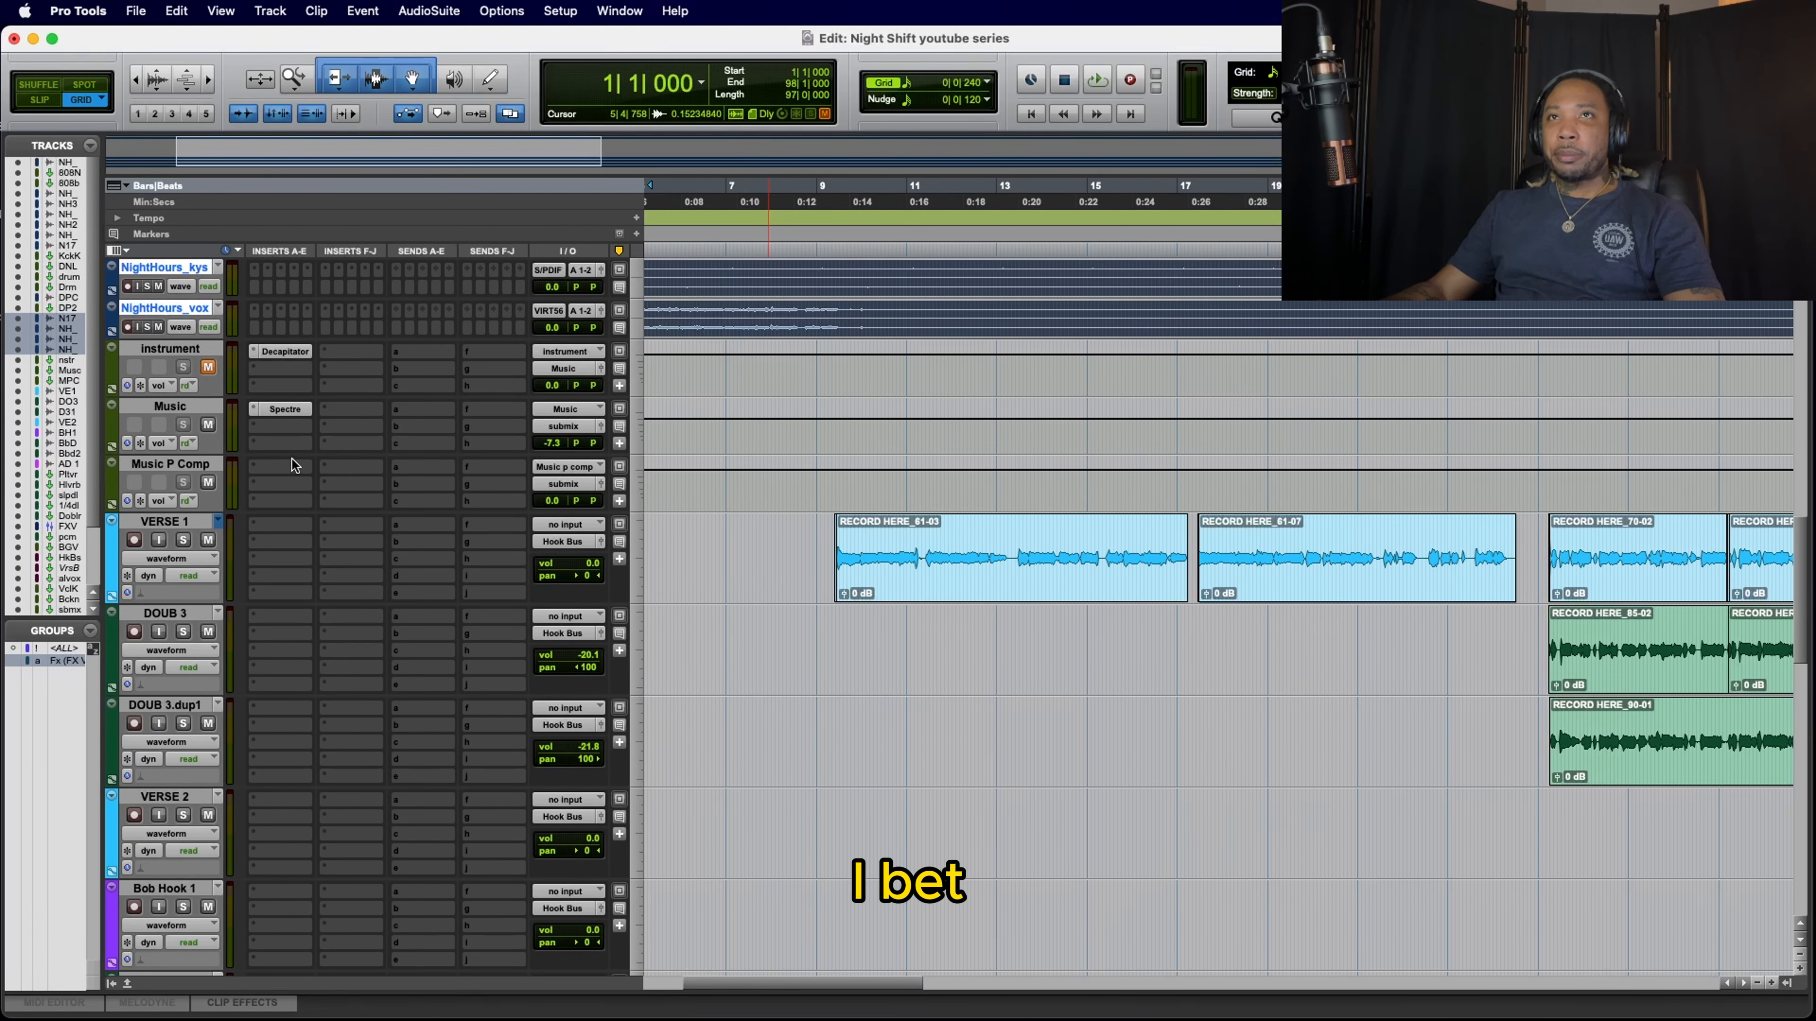
# Step: Place the playback start on the bass track at 8|4|480, just before bar 9, and start playback
pyautogui.scroll(15, 356, 460)
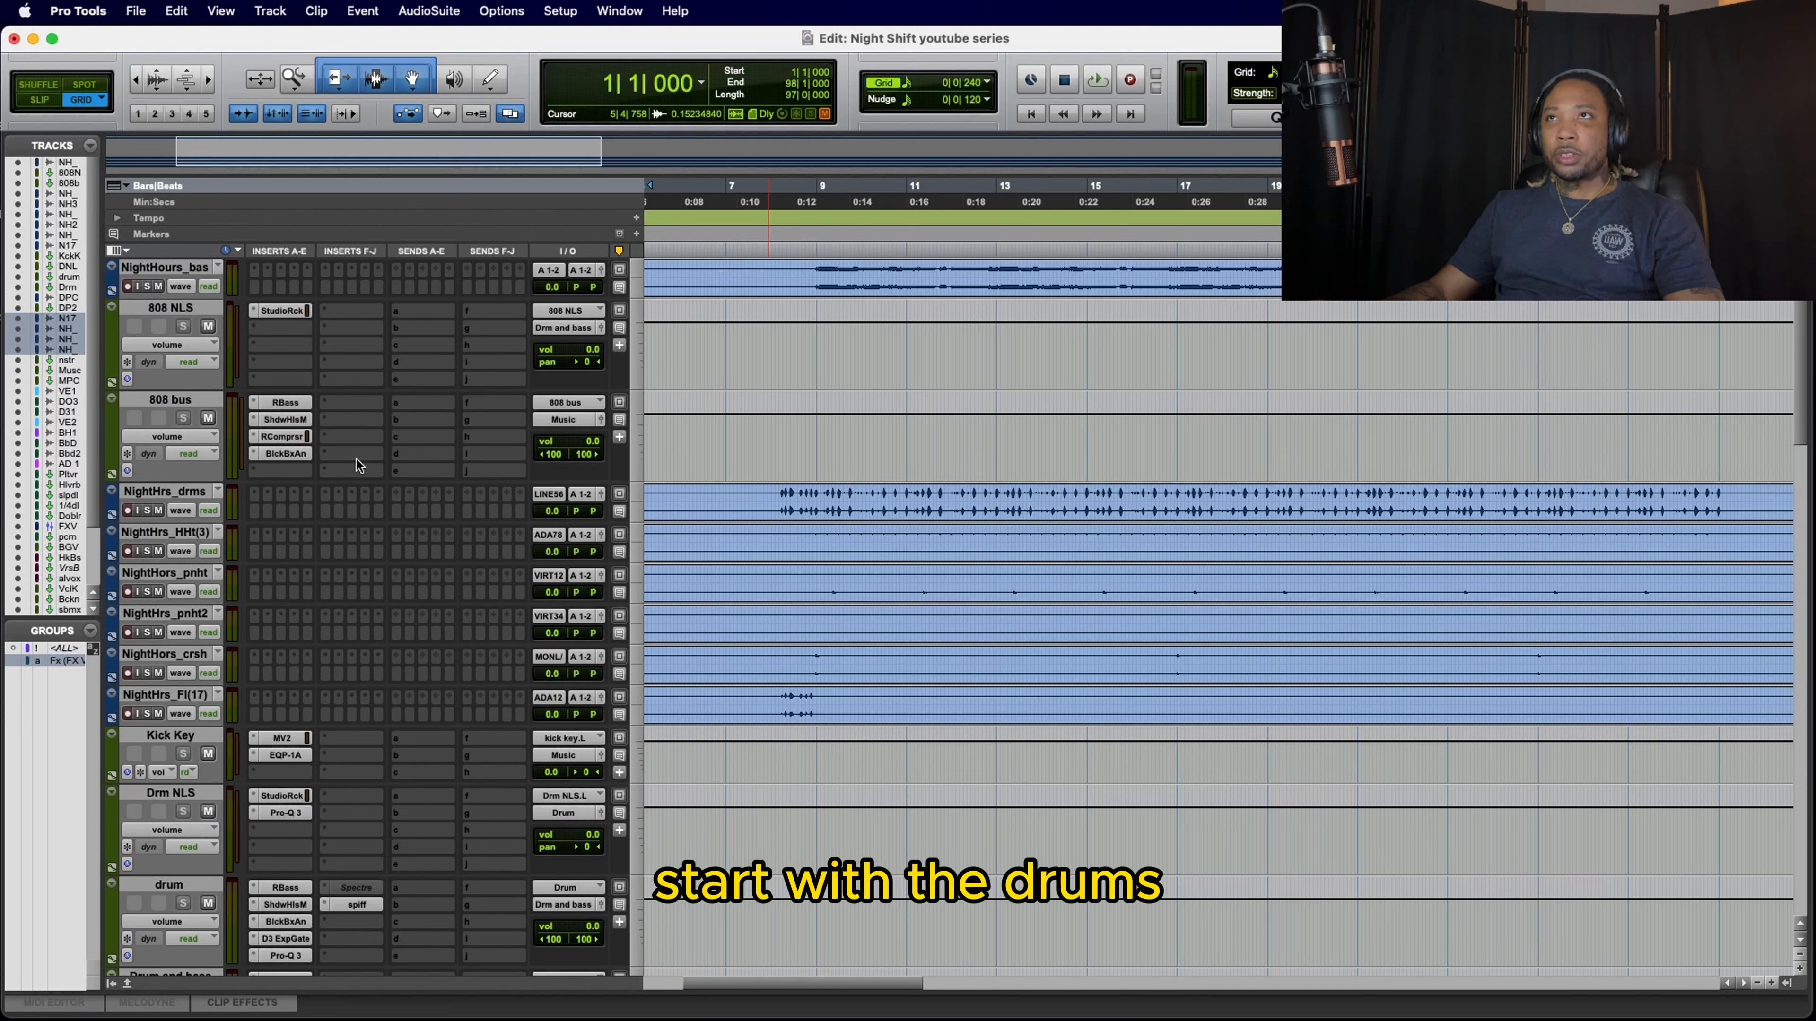
pyautogui.click(811, 274)
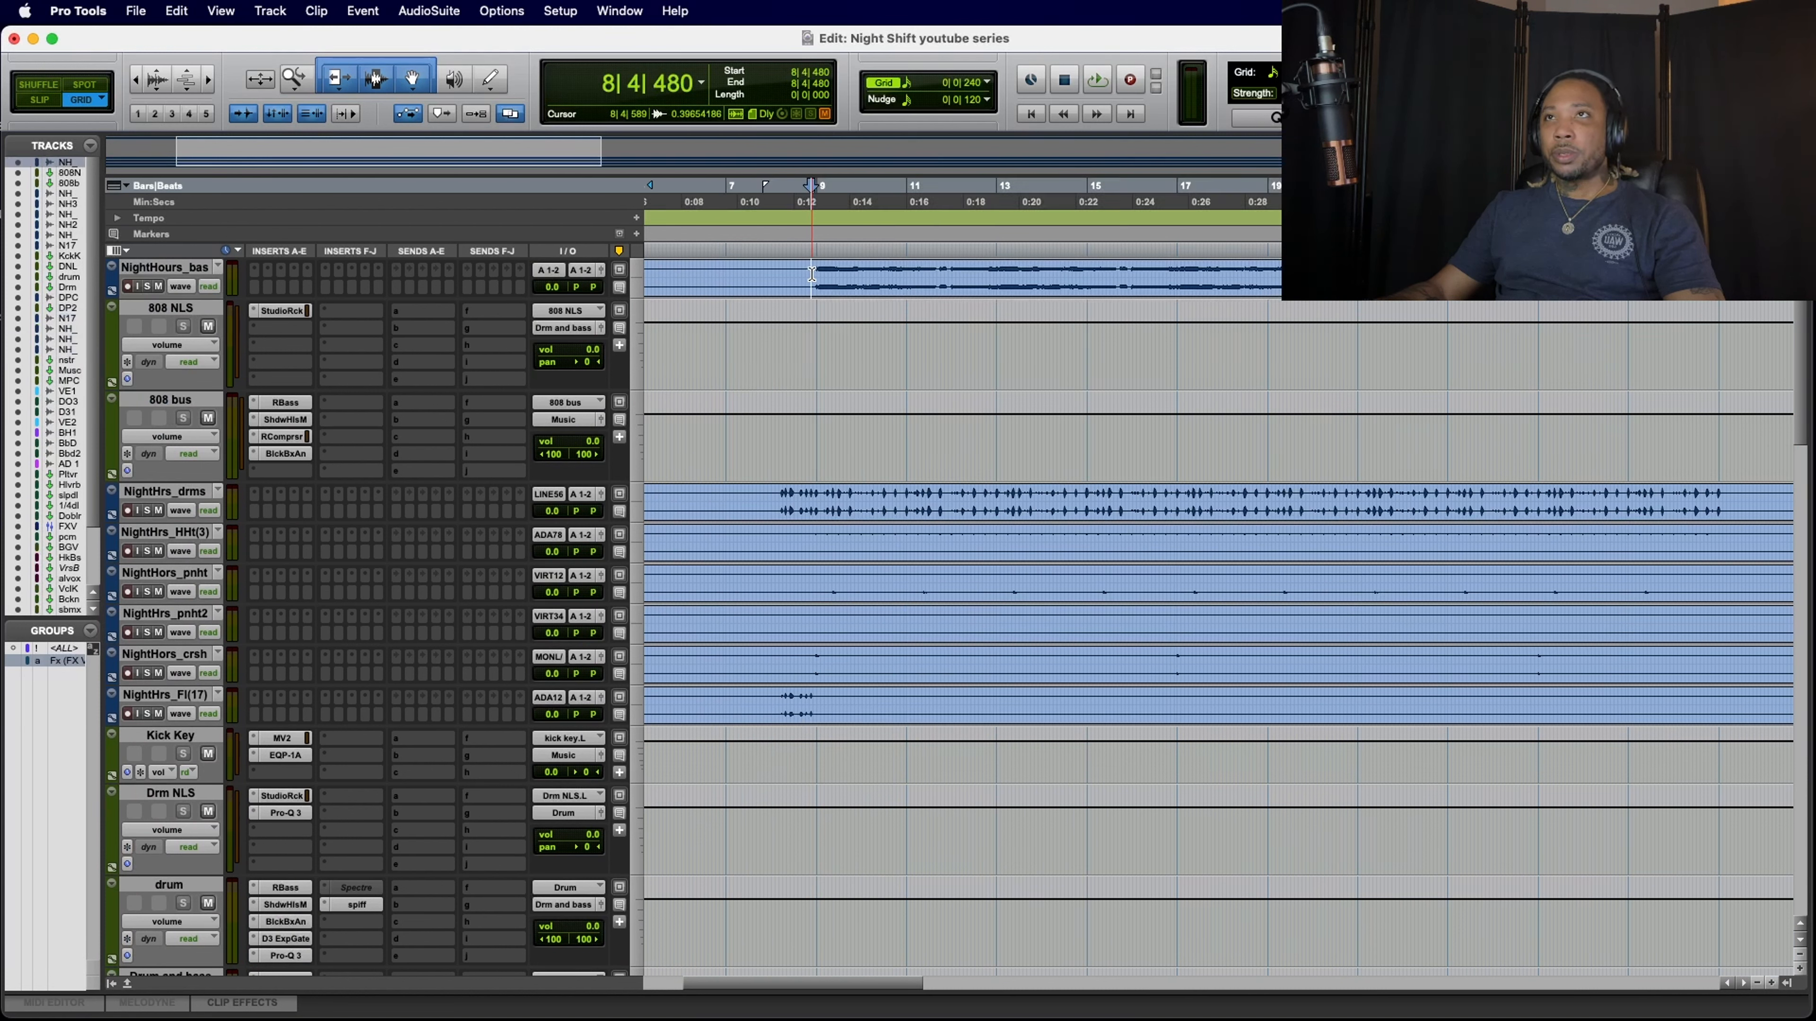
pyautogui.press('space')
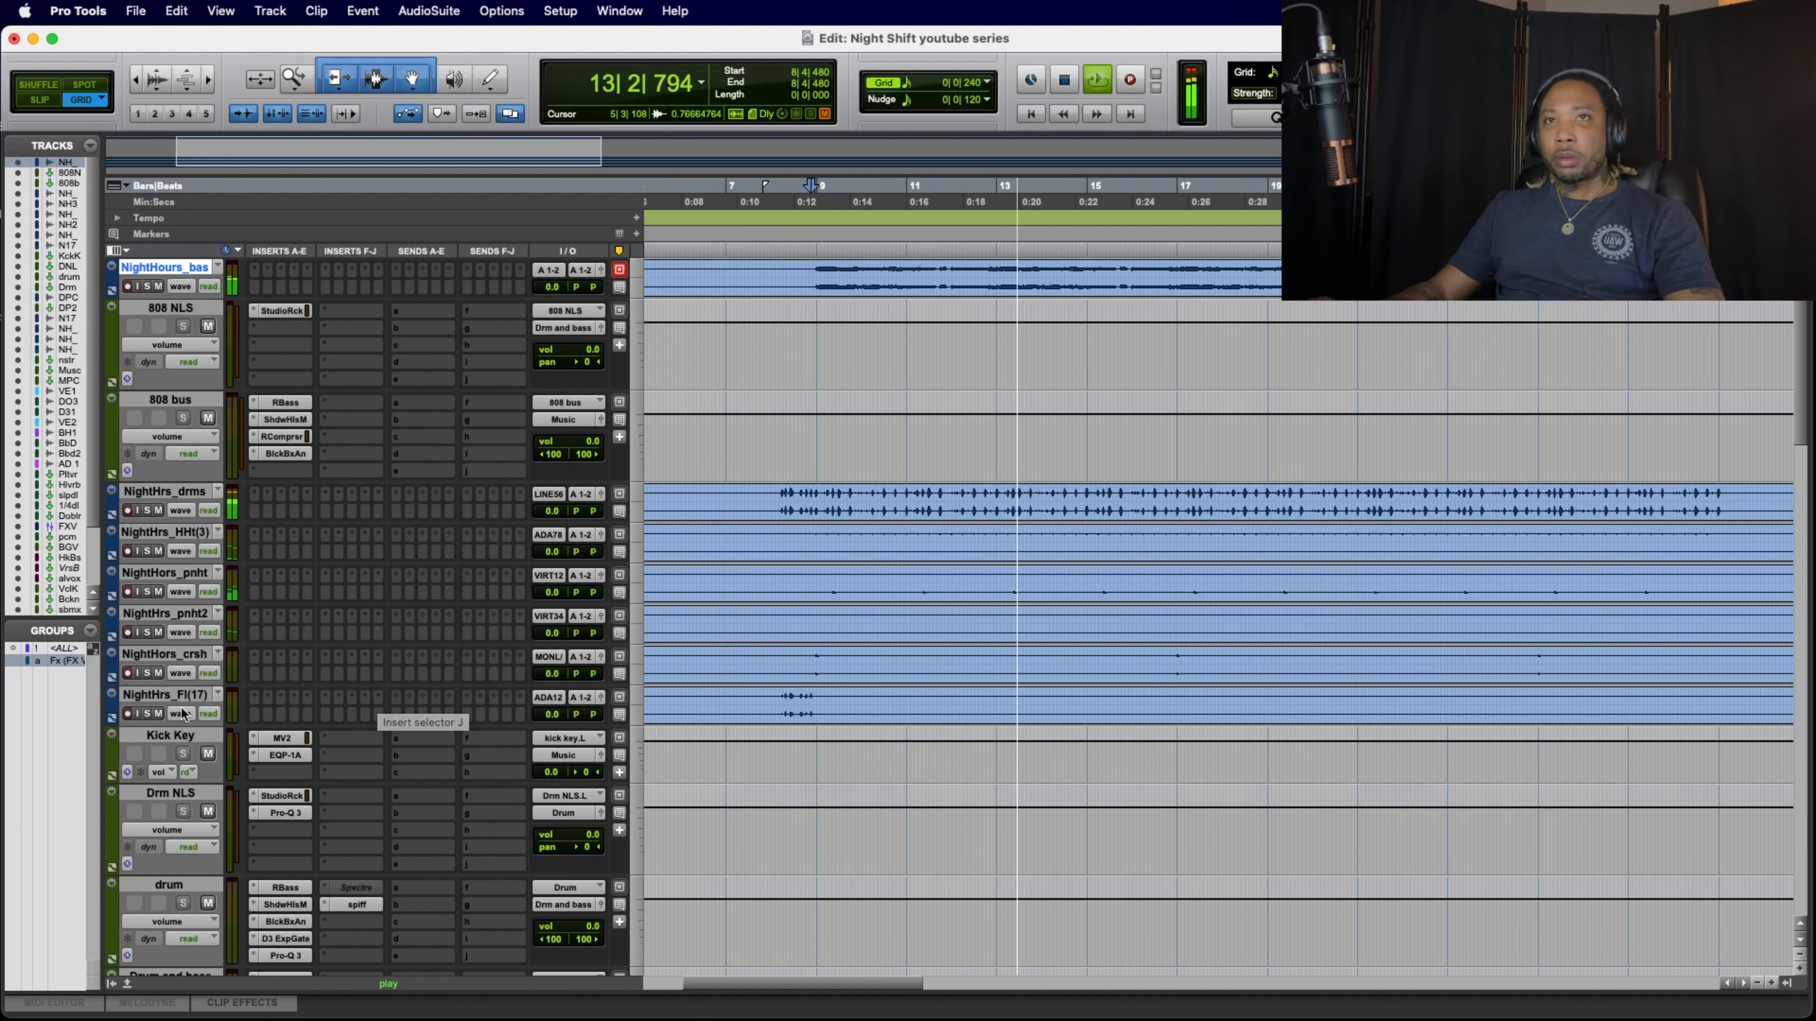
# Step: Mute the NightHours_vox, NightHours_kys, NightHours_gtr and NightHrs_Fx(17) tracks during playback, and stop after listening to the remaining drums and bass
pyautogui.scroll(-3, 170, 724)
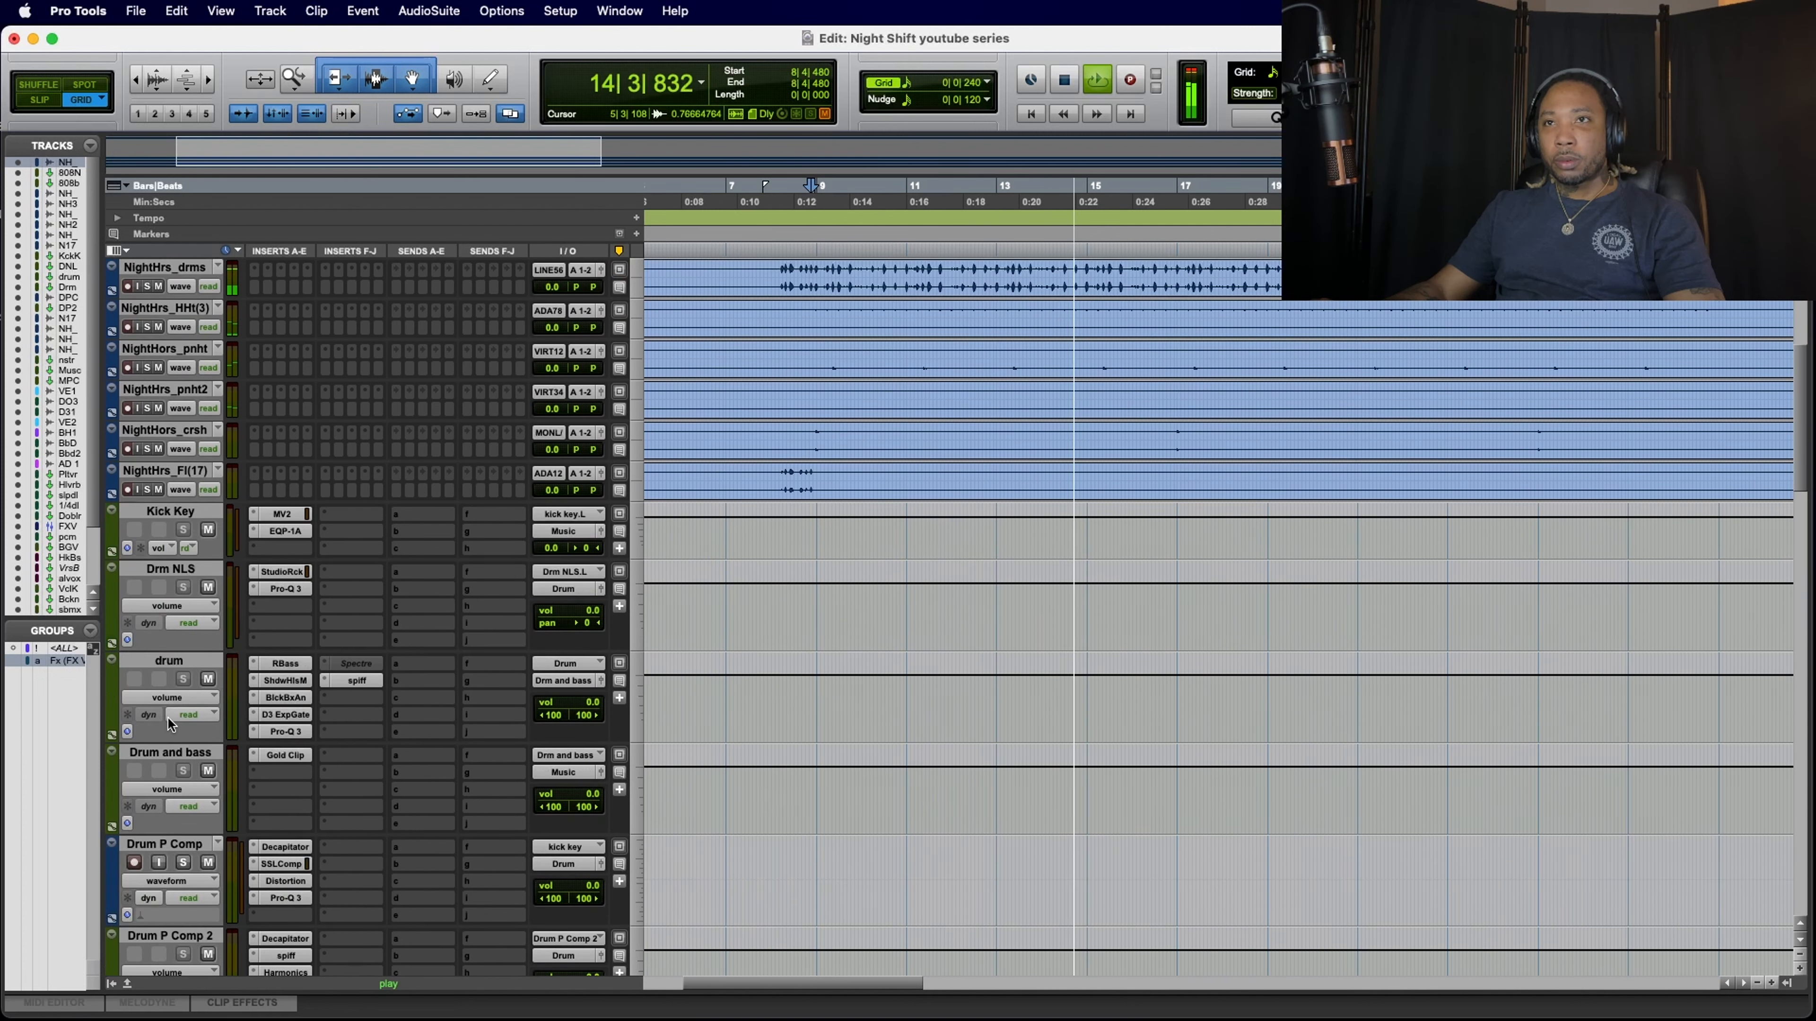
pyautogui.scroll(-5, 169, 724)
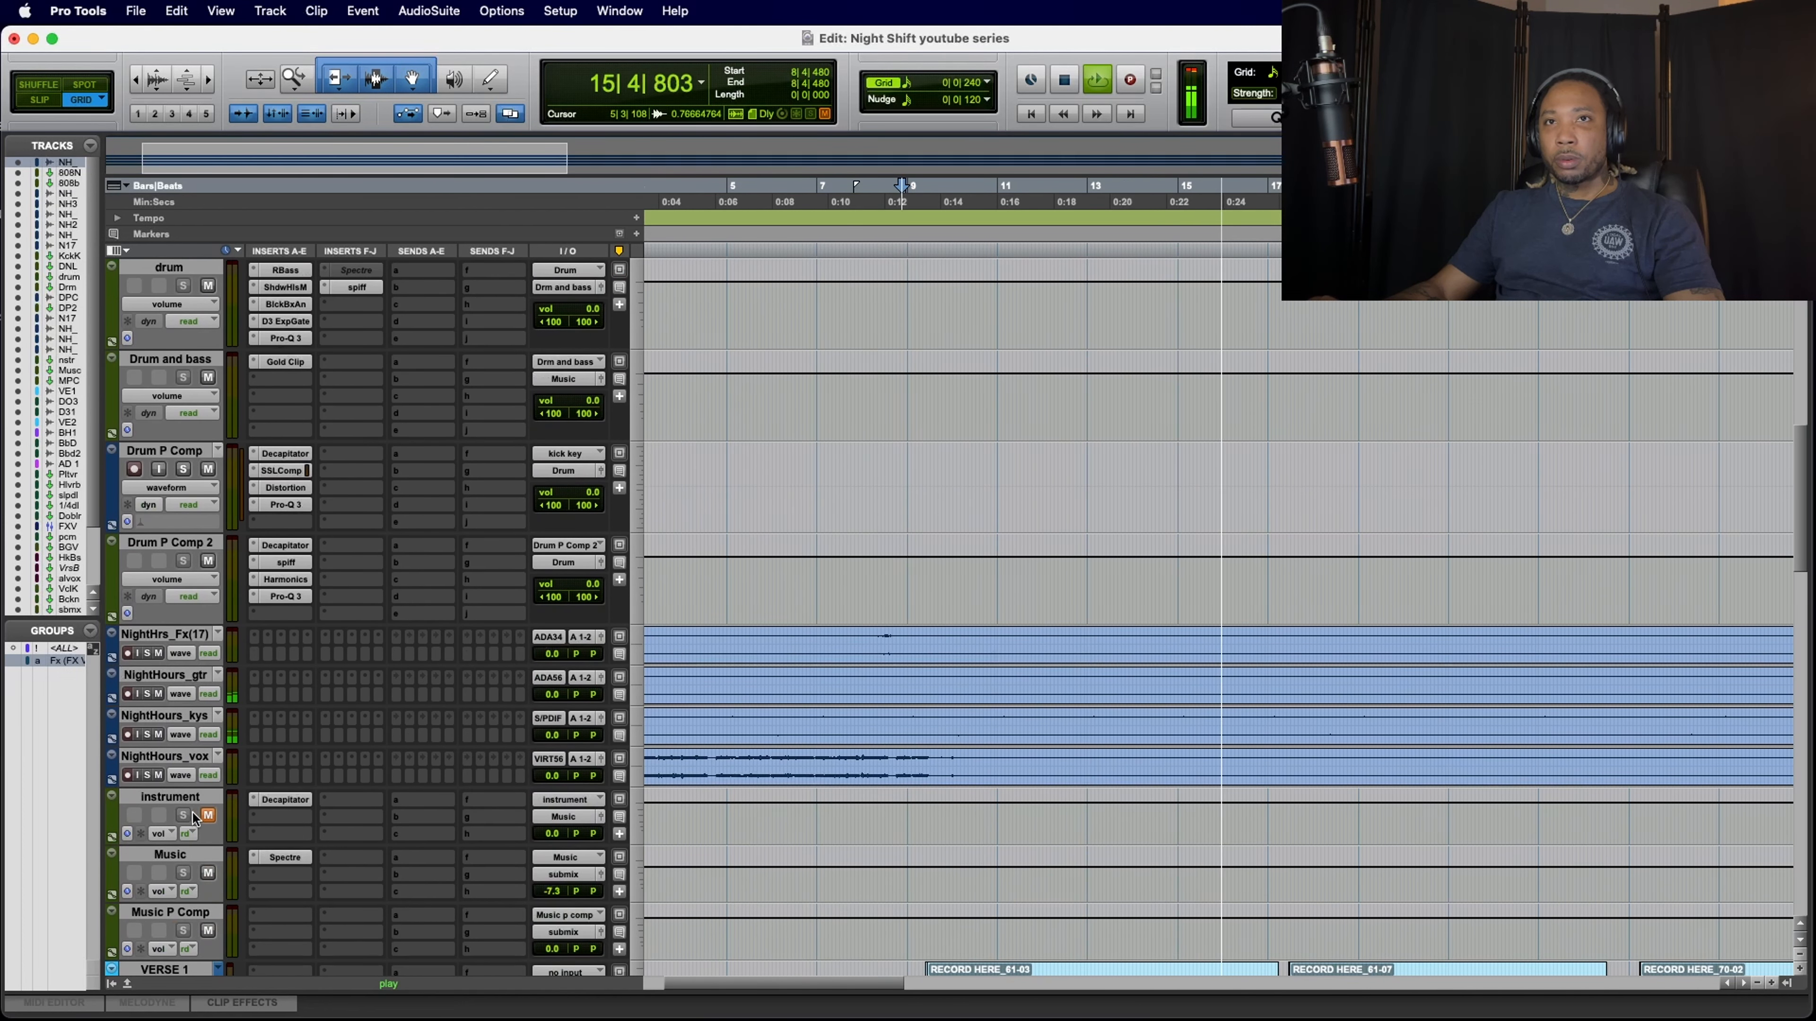
pyautogui.click(158, 774)
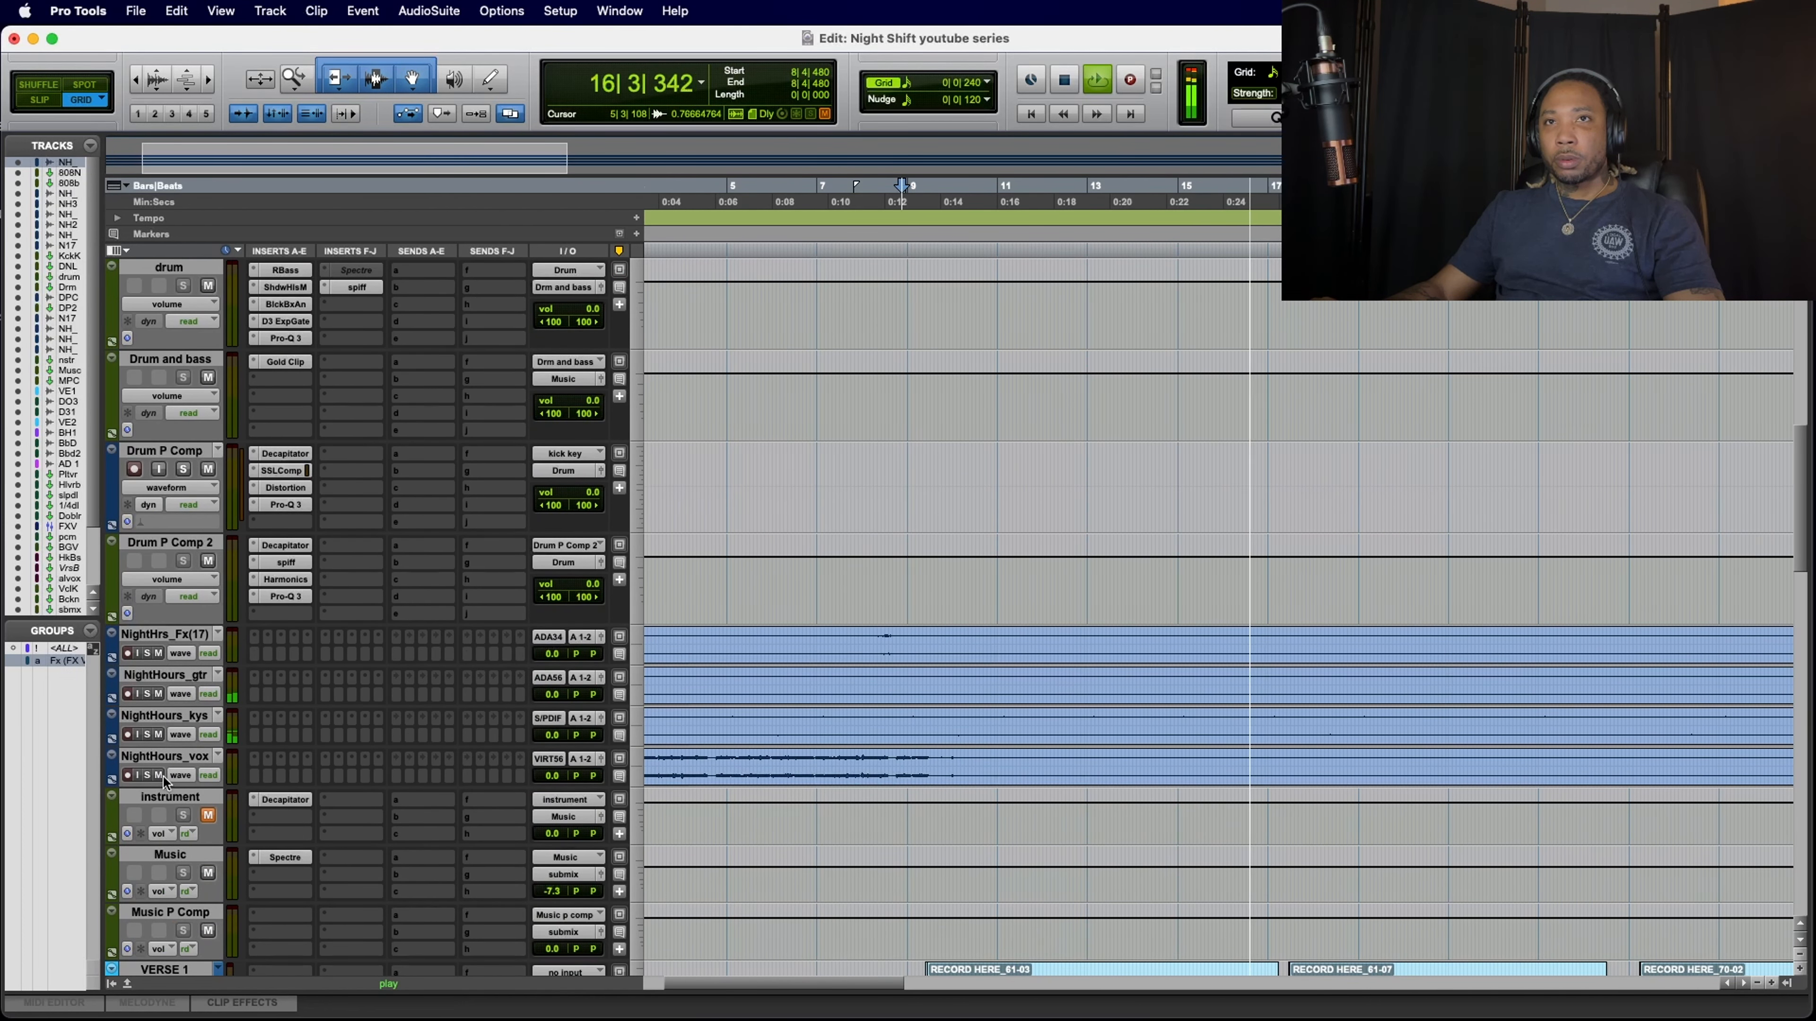
pyautogui.click(158, 735)
pyautogui.click(158, 694)
pyautogui.click(158, 653)
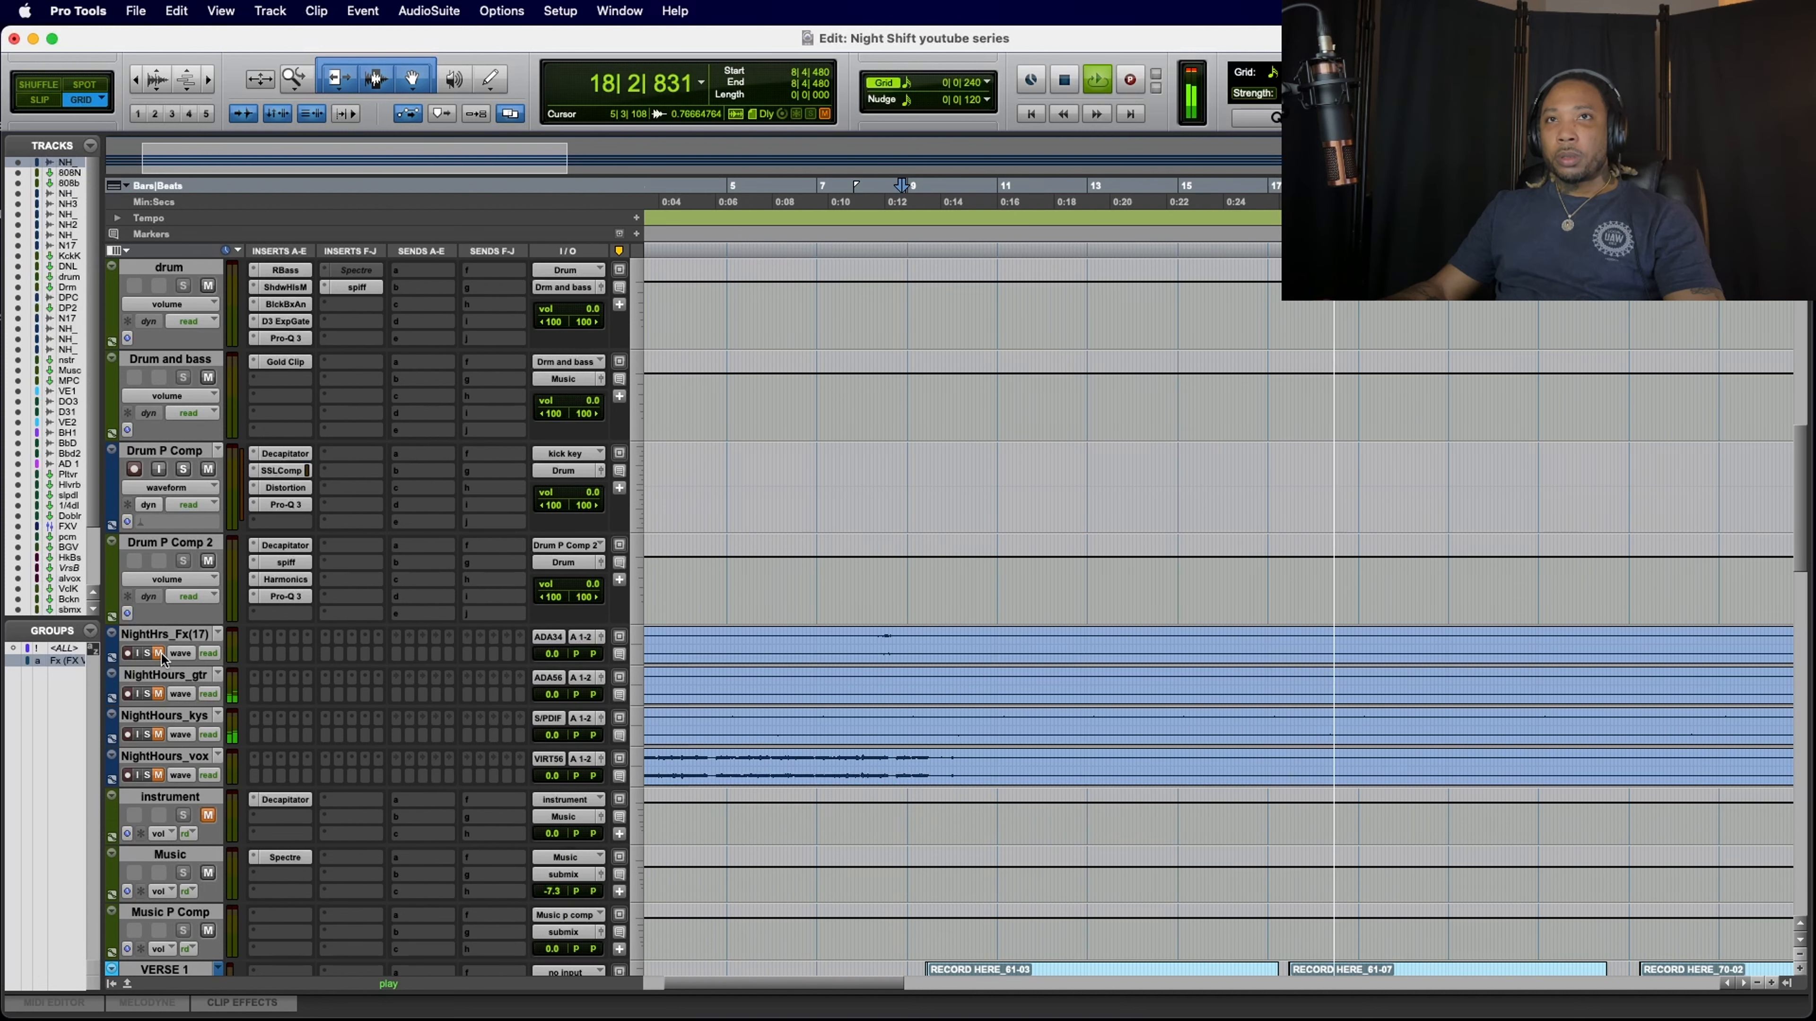
pyautogui.scroll(5, 355, 741)
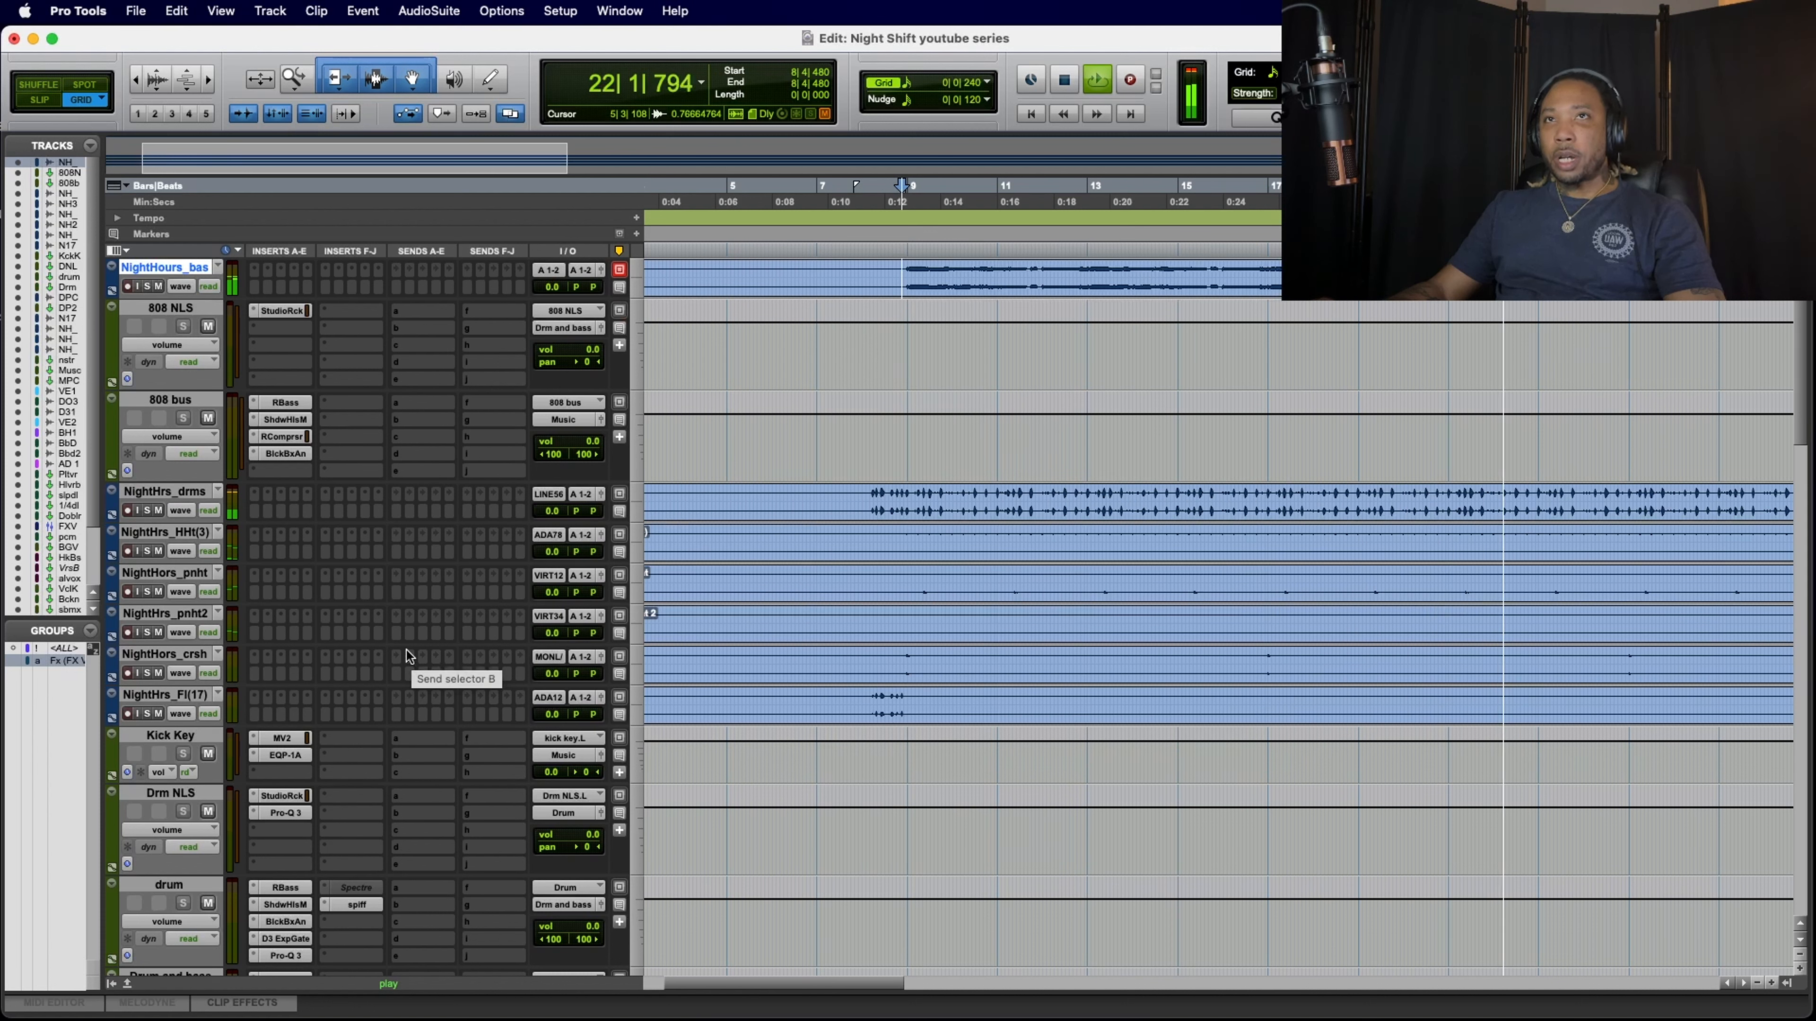
pyautogui.press('space')
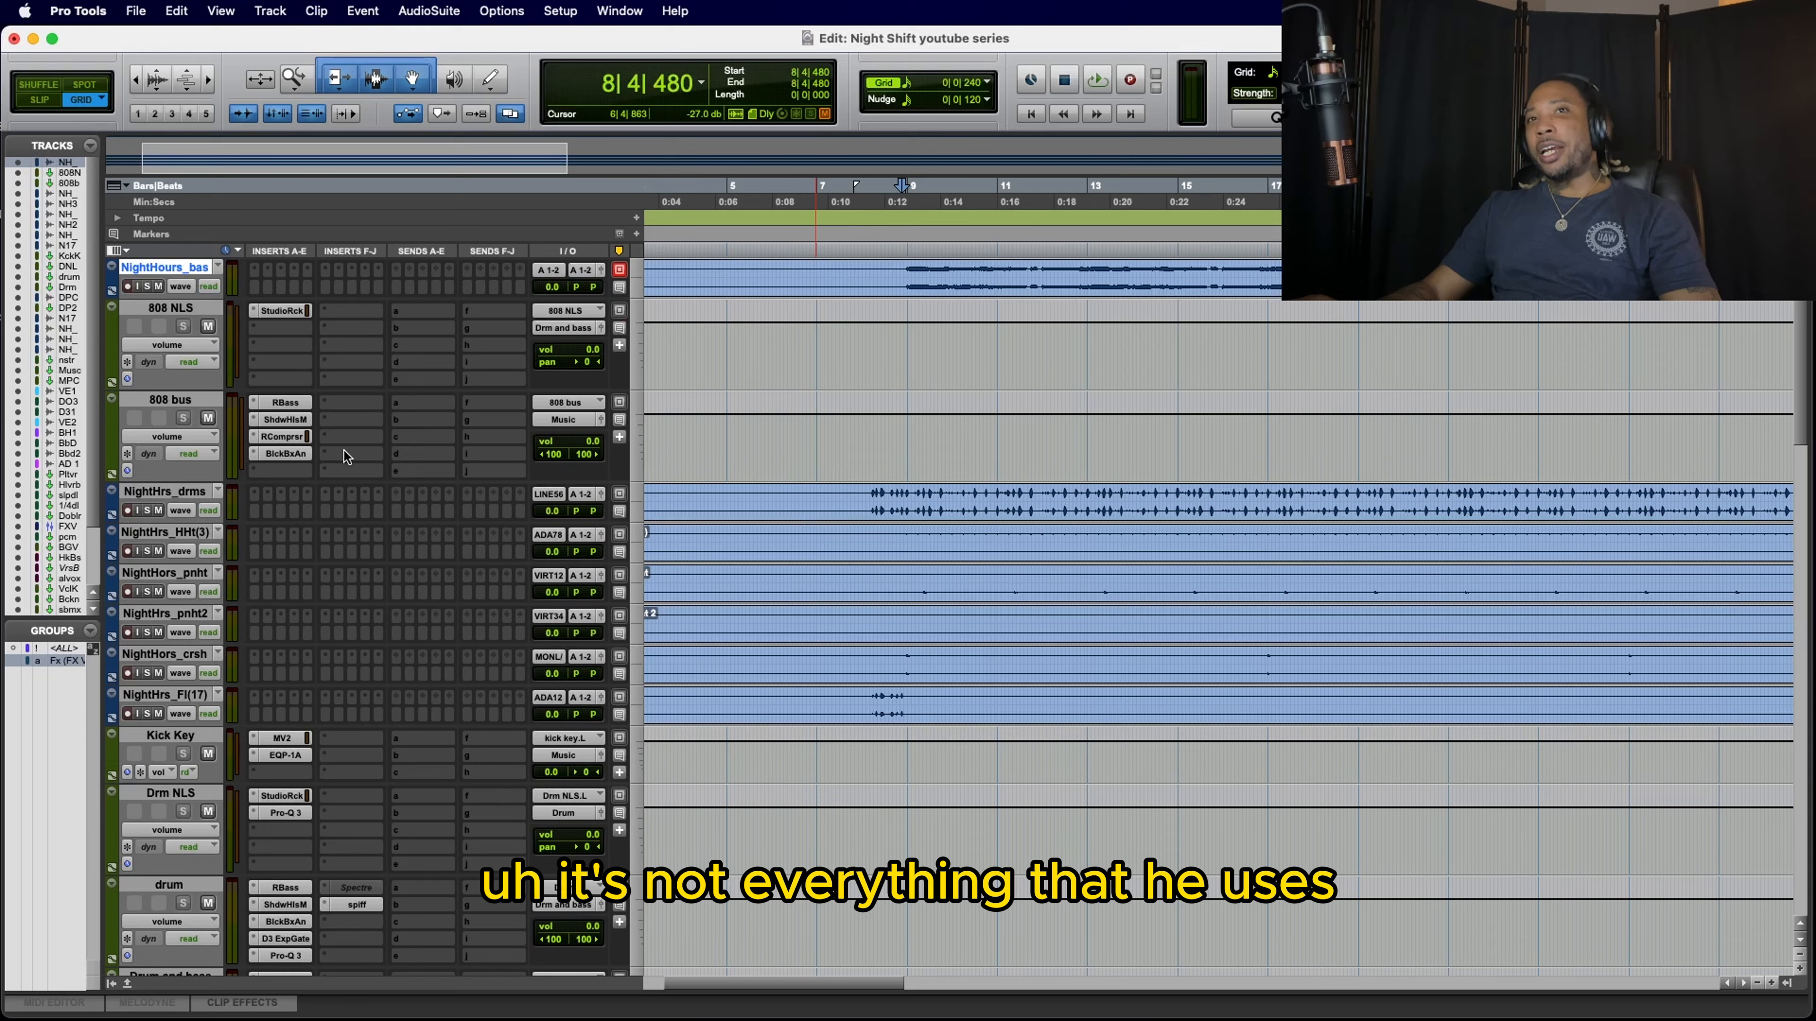
# Step: Route the output of all six drum tracks, from NightHrs_drms through NightHrs_Fl(17), to the Drm NLS (Stereo) bus
pyautogui.scroll(-5, 344, 452)
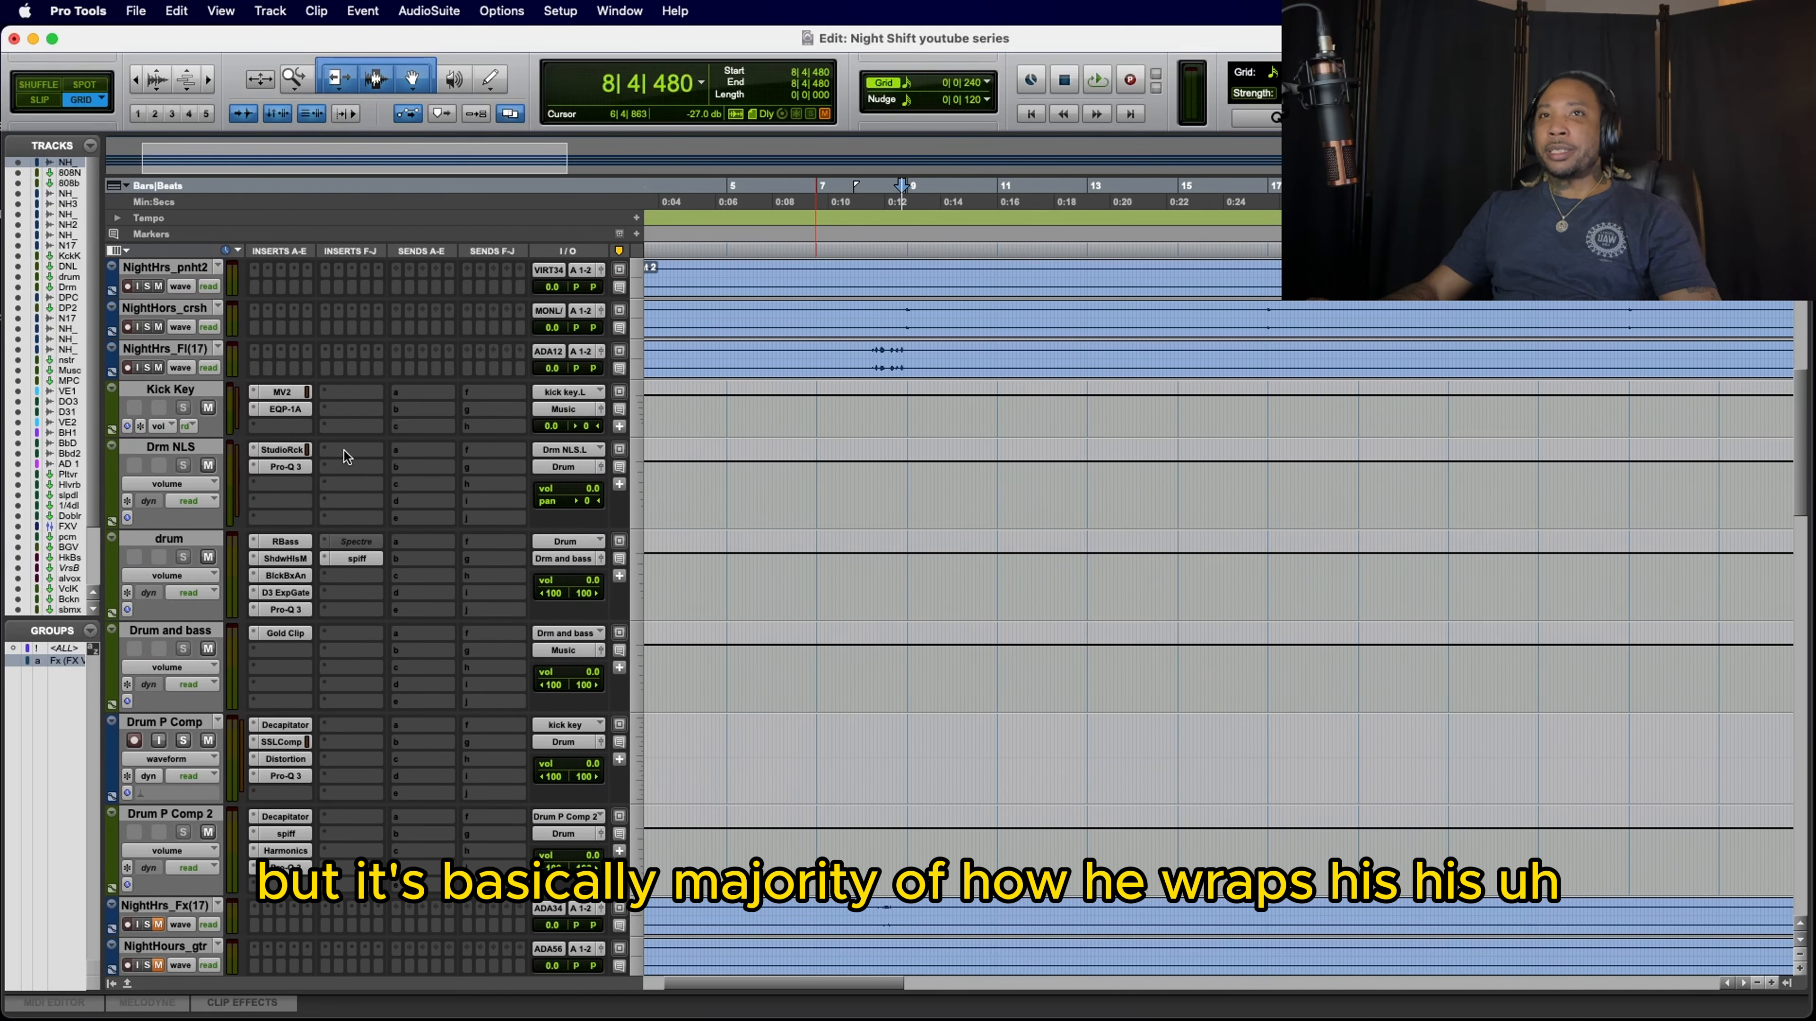
pyautogui.scroll(-3, 344, 451)
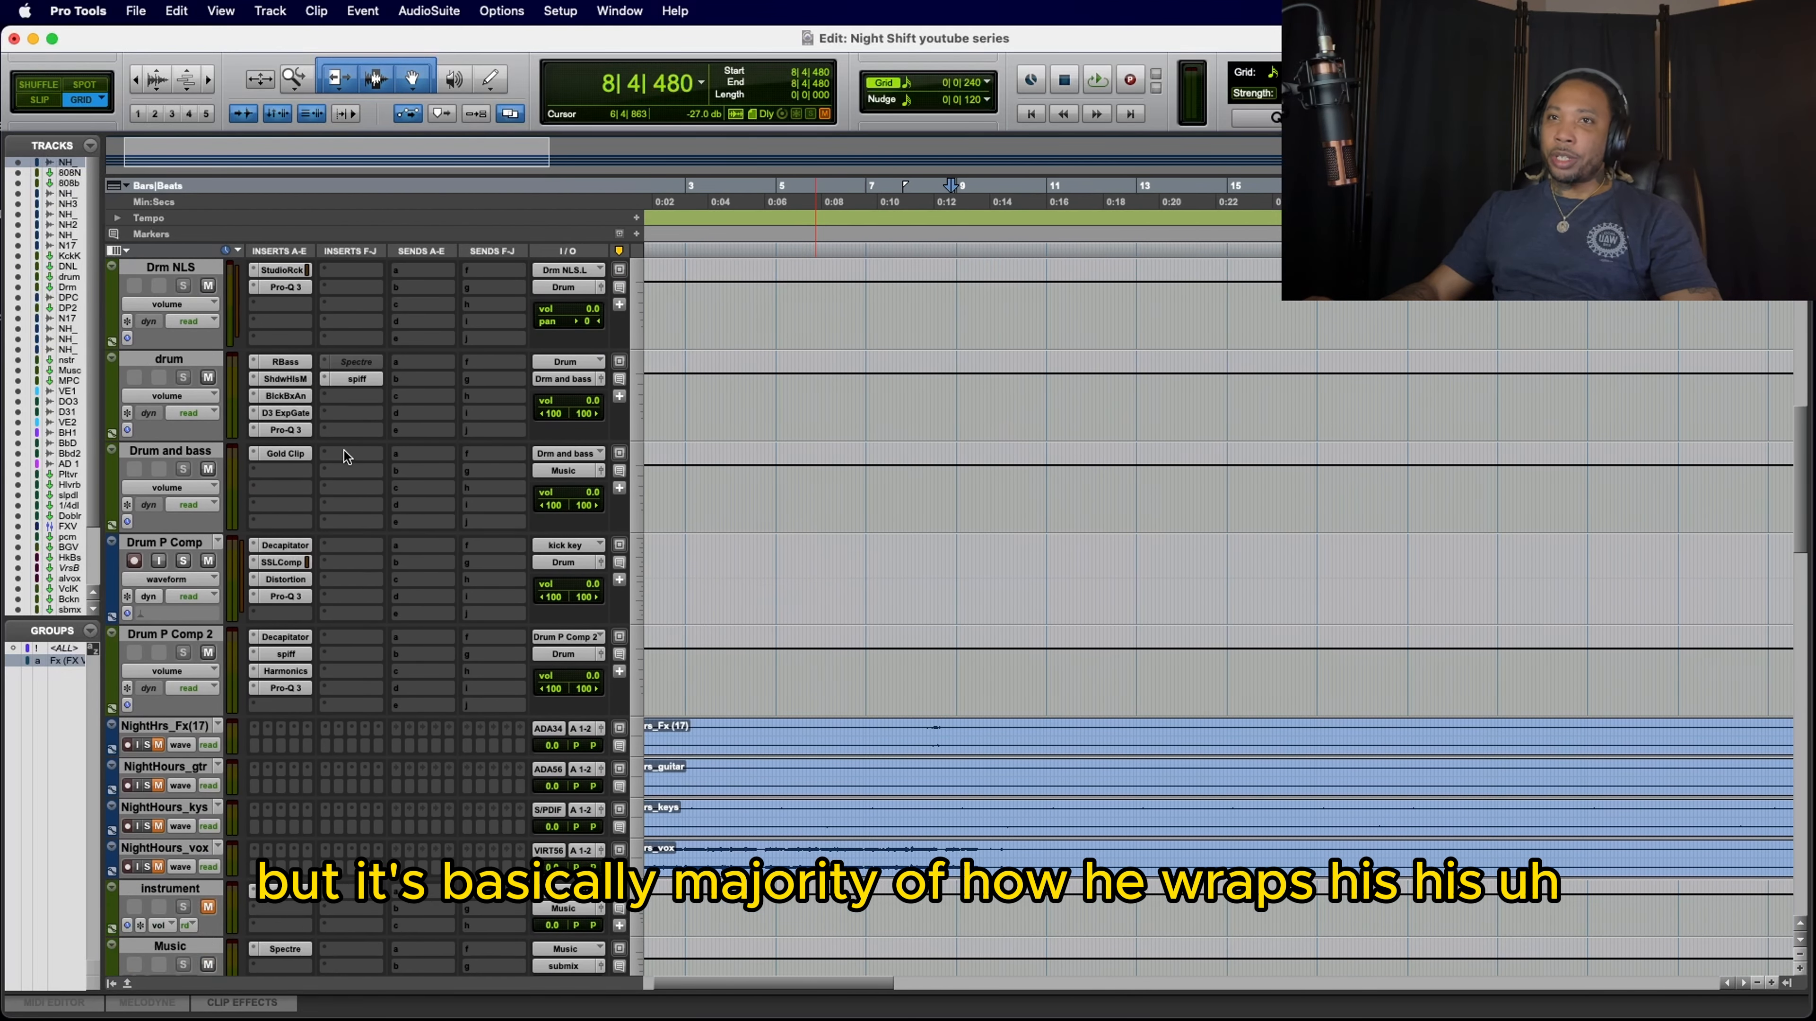
pyautogui.scroll(7, 343, 451)
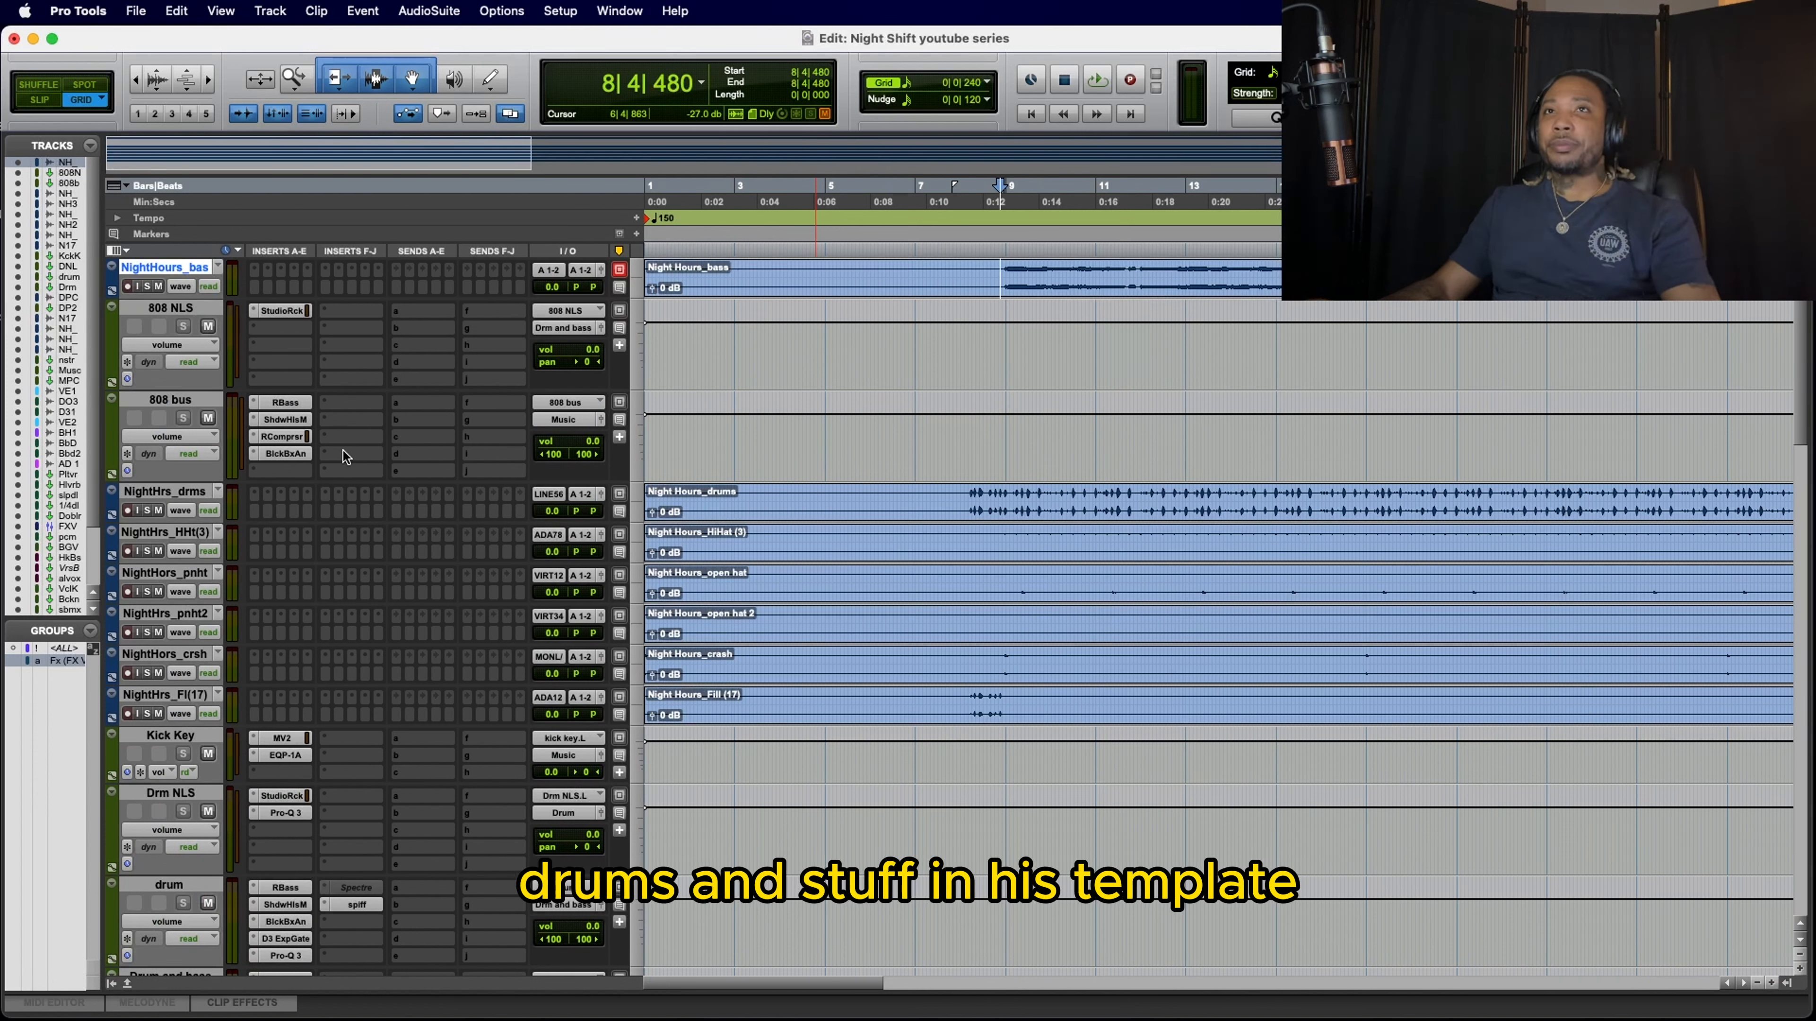
pyautogui.click(172, 491)
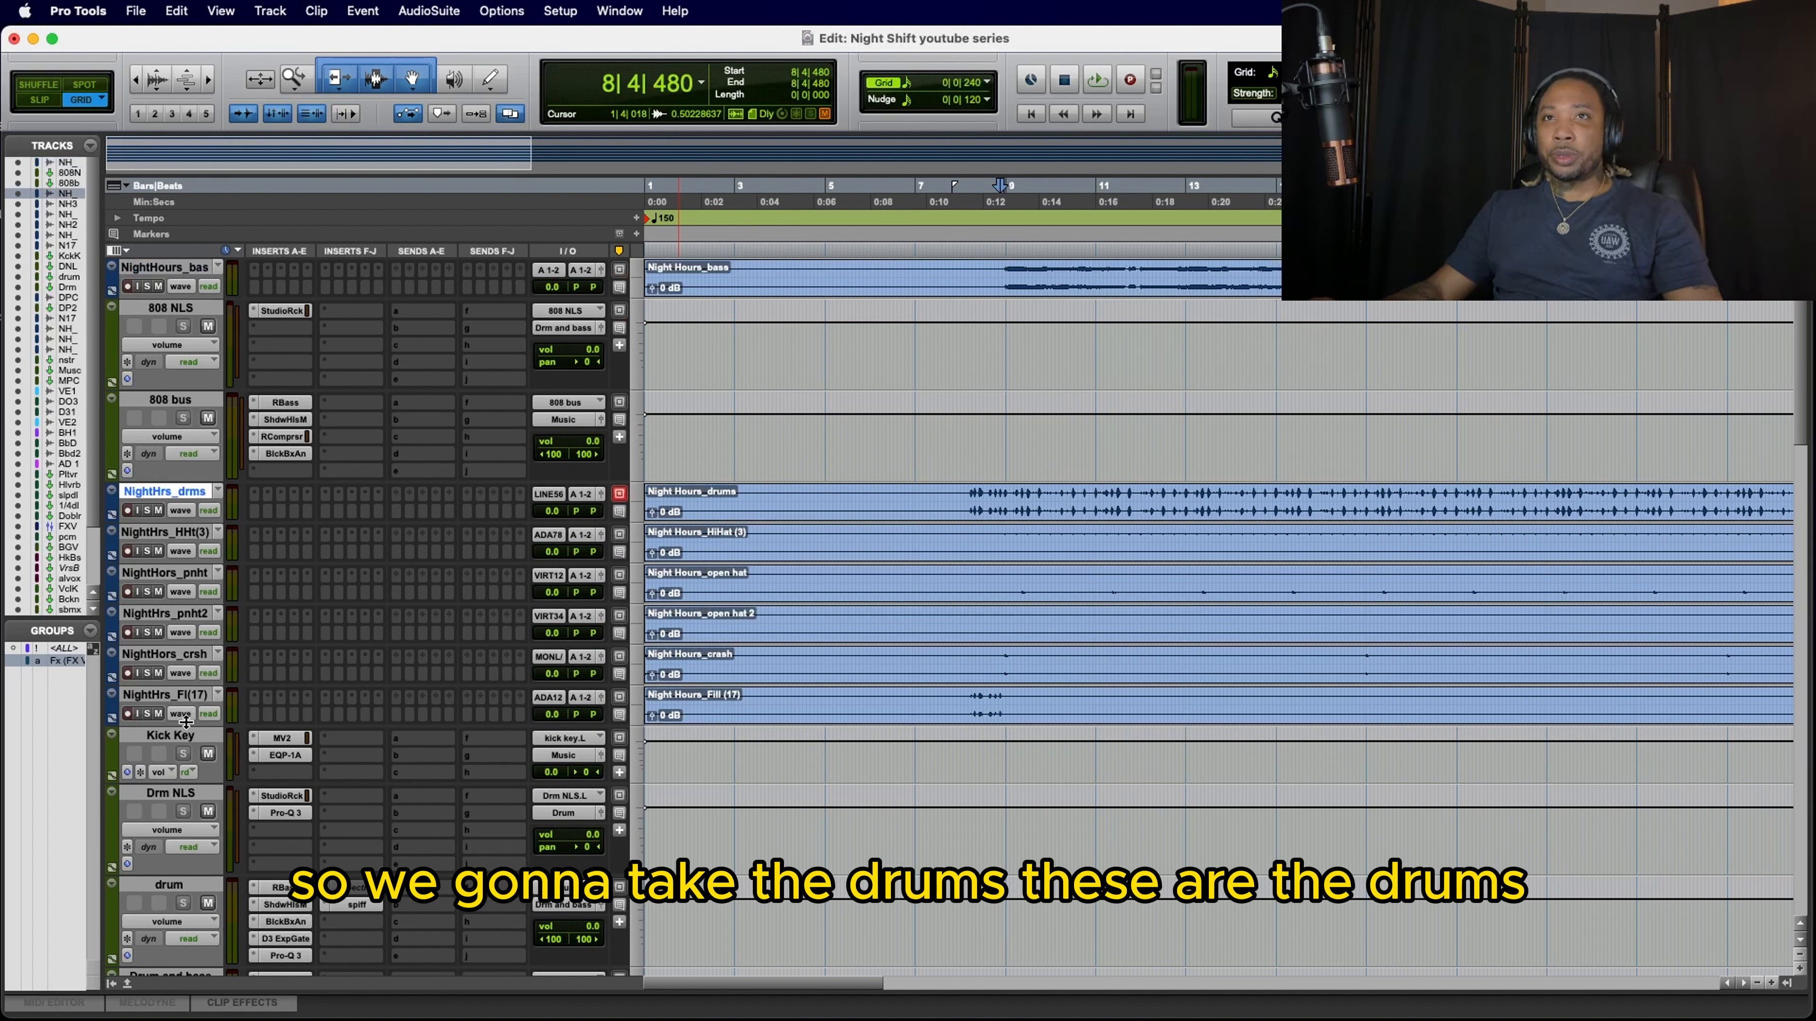
pyautogui.keyDown('shift'); pyautogui.click(176, 695); pyautogui.keyUp('shift')
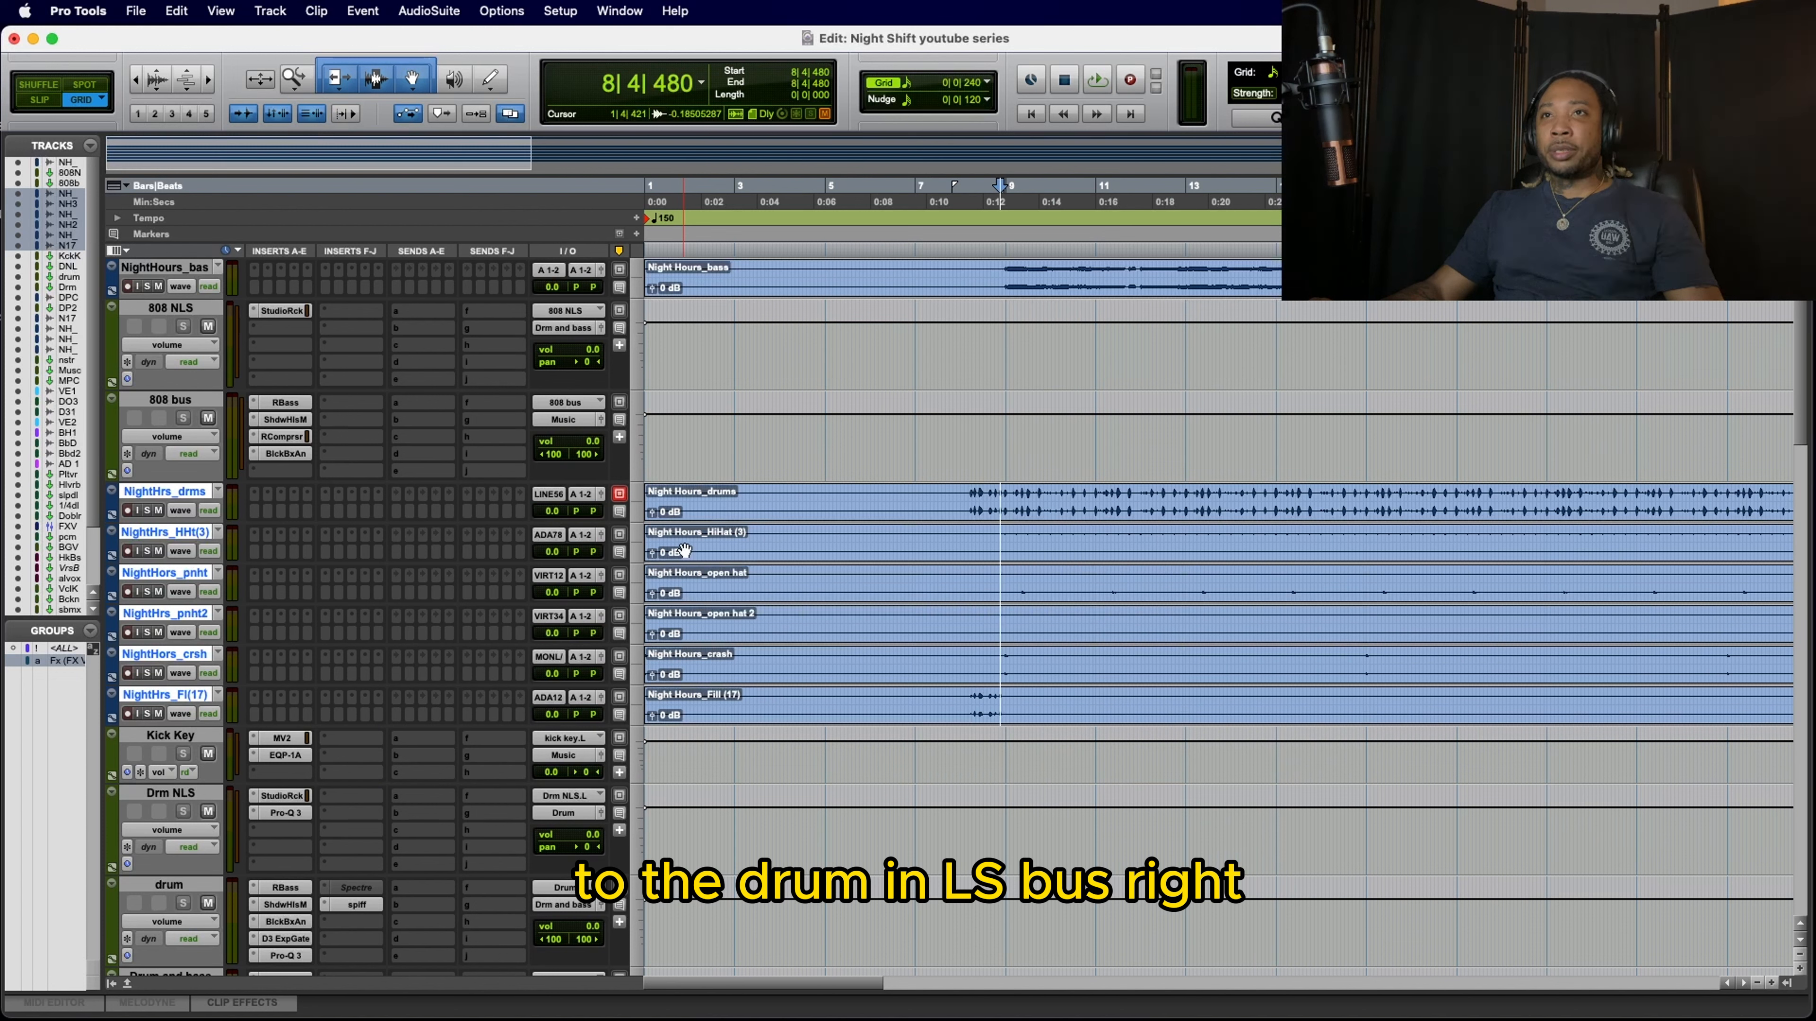
pyautogui.click(584, 501)
pyautogui.moveTo(612, 511)
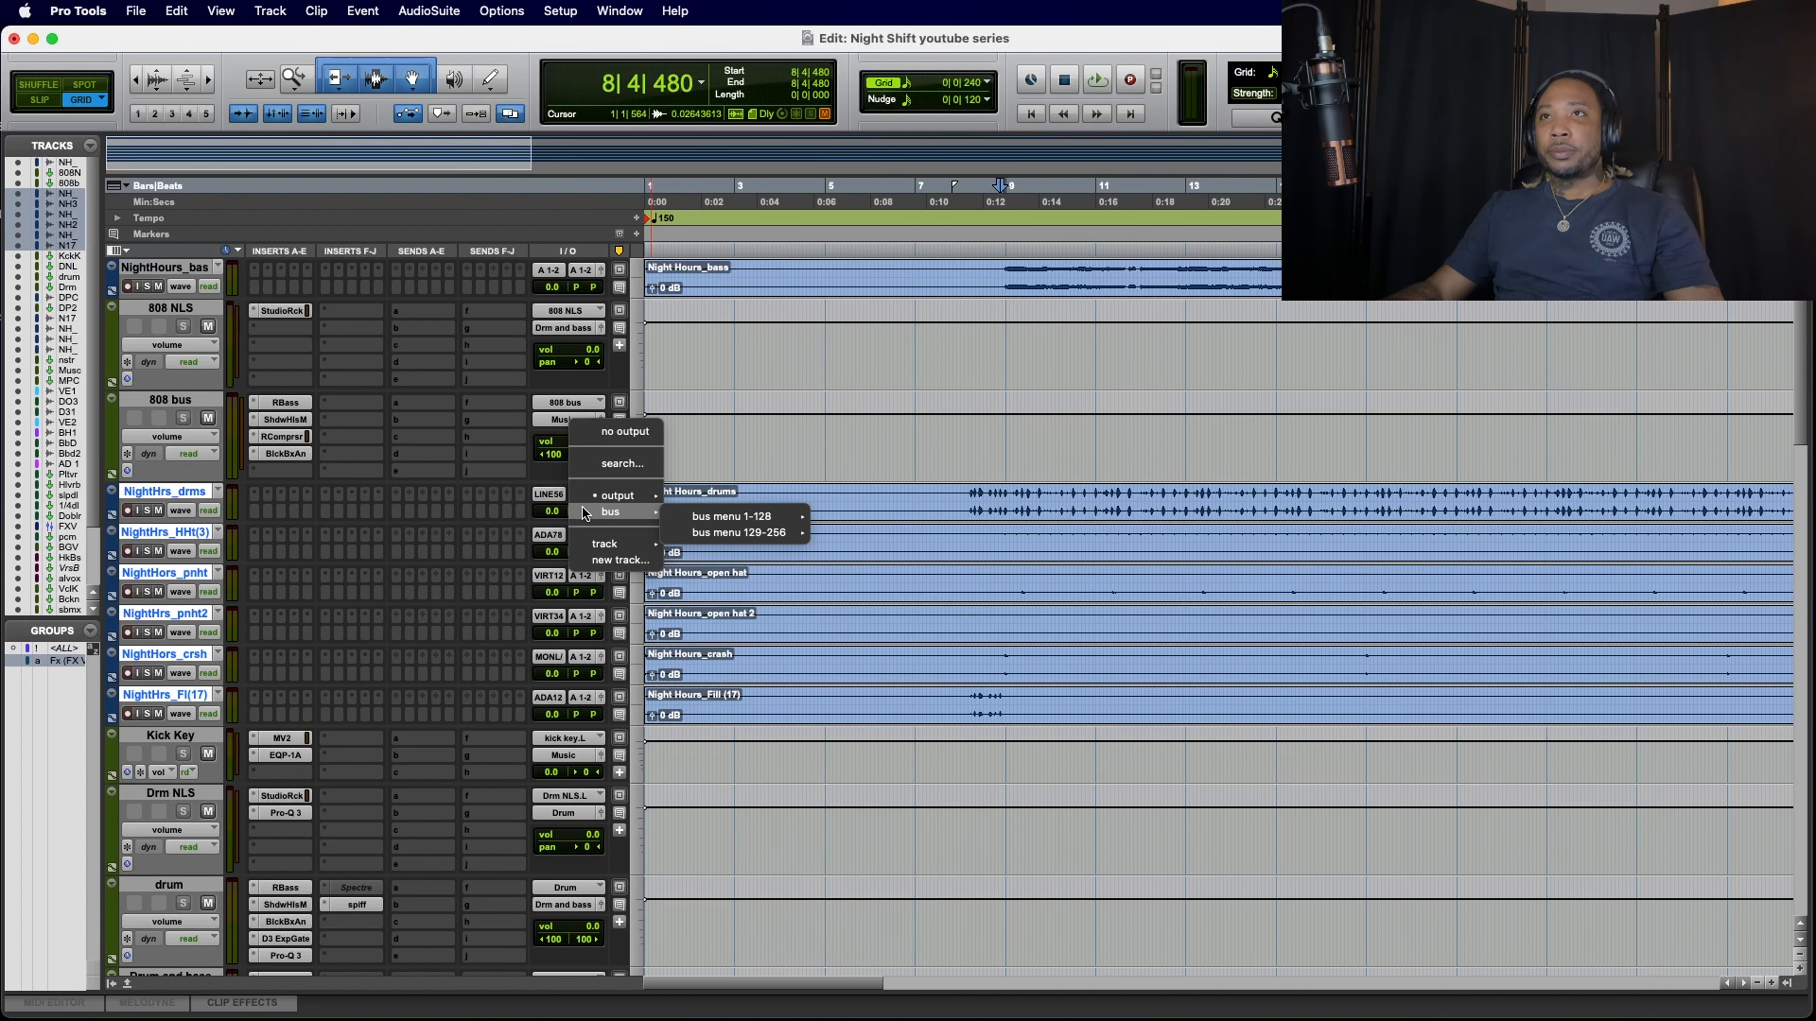
pyautogui.moveTo(736, 536)
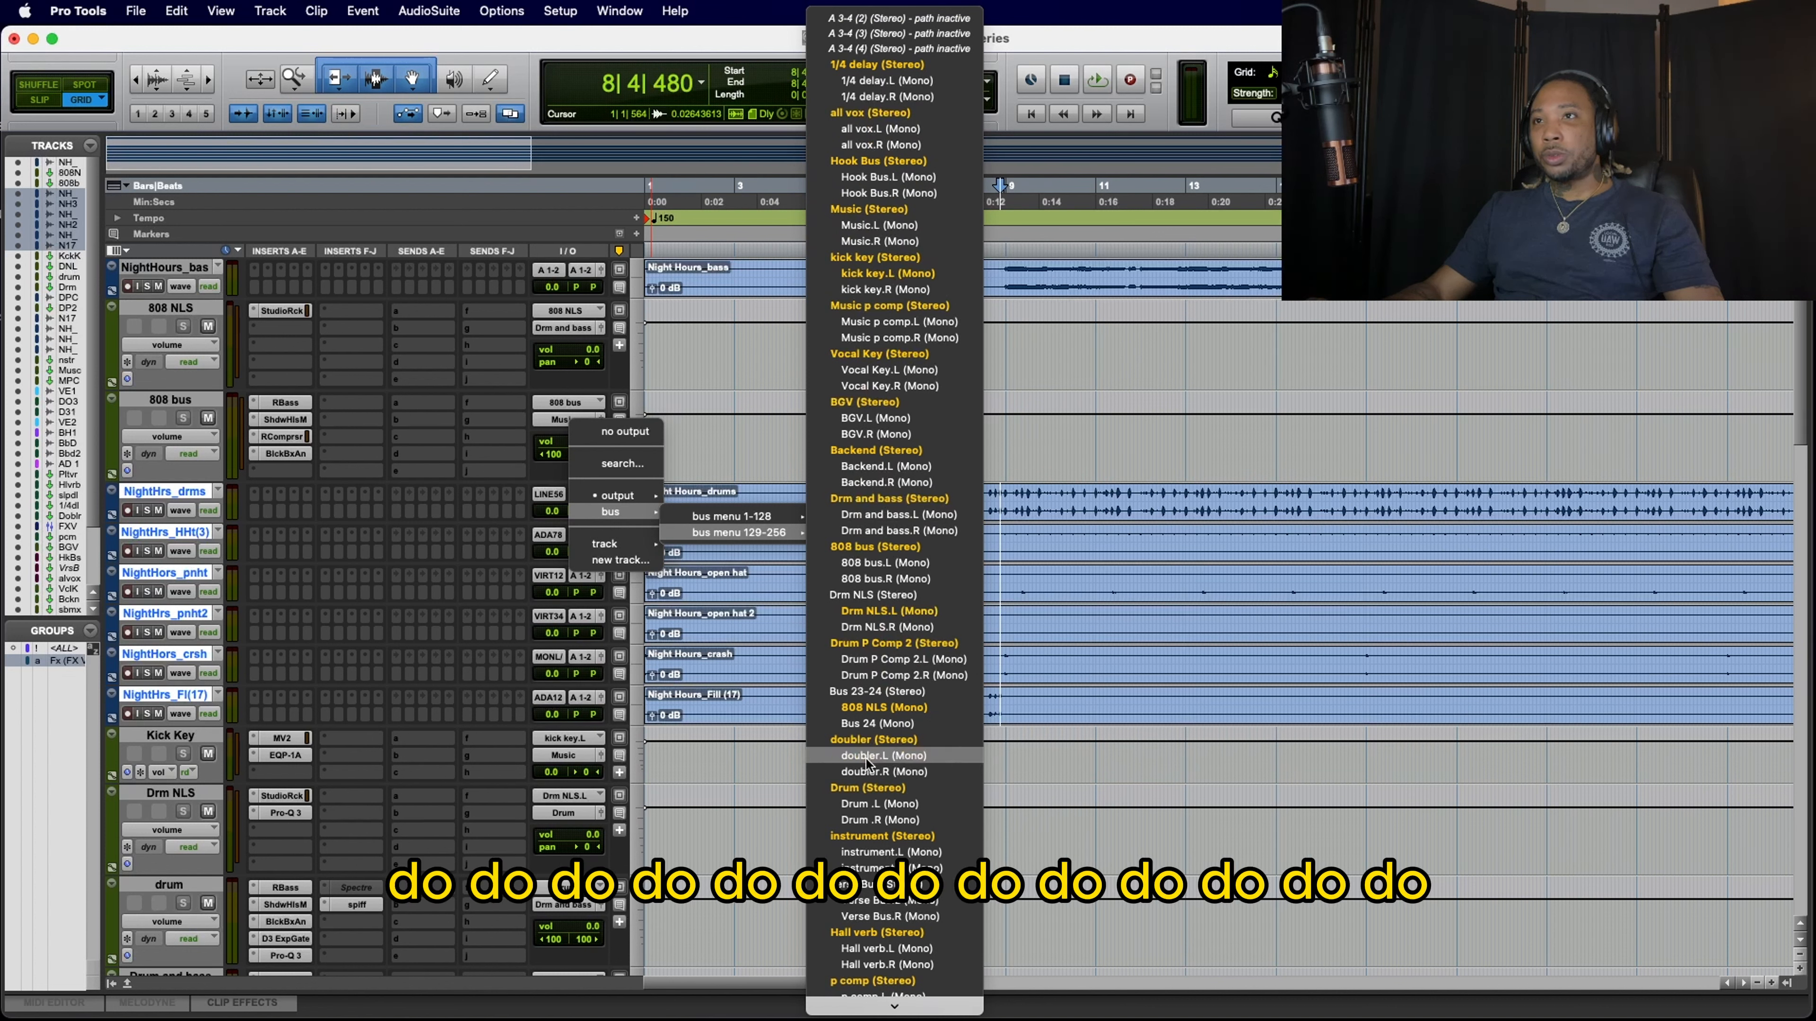
pyautogui.scroll(-3, 867, 763)
pyautogui.scroll(-1, 867, 763)
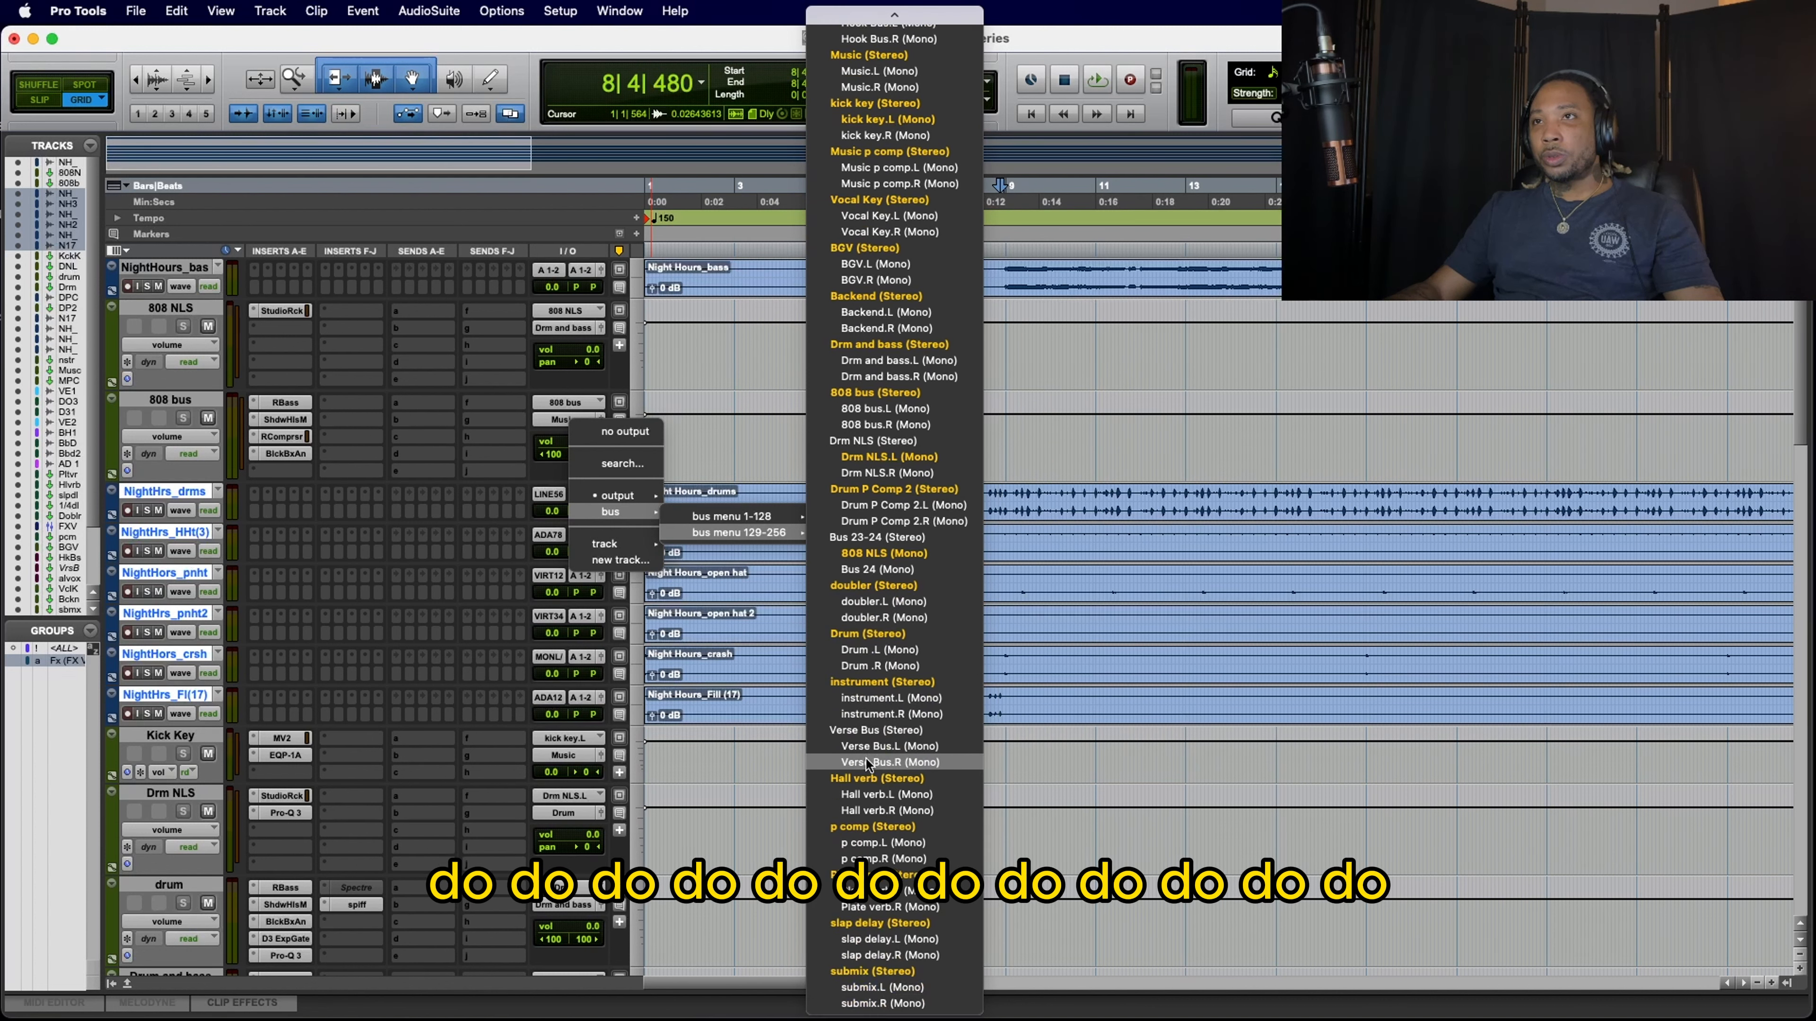
pyautogui.scroll(3, 868, 763)
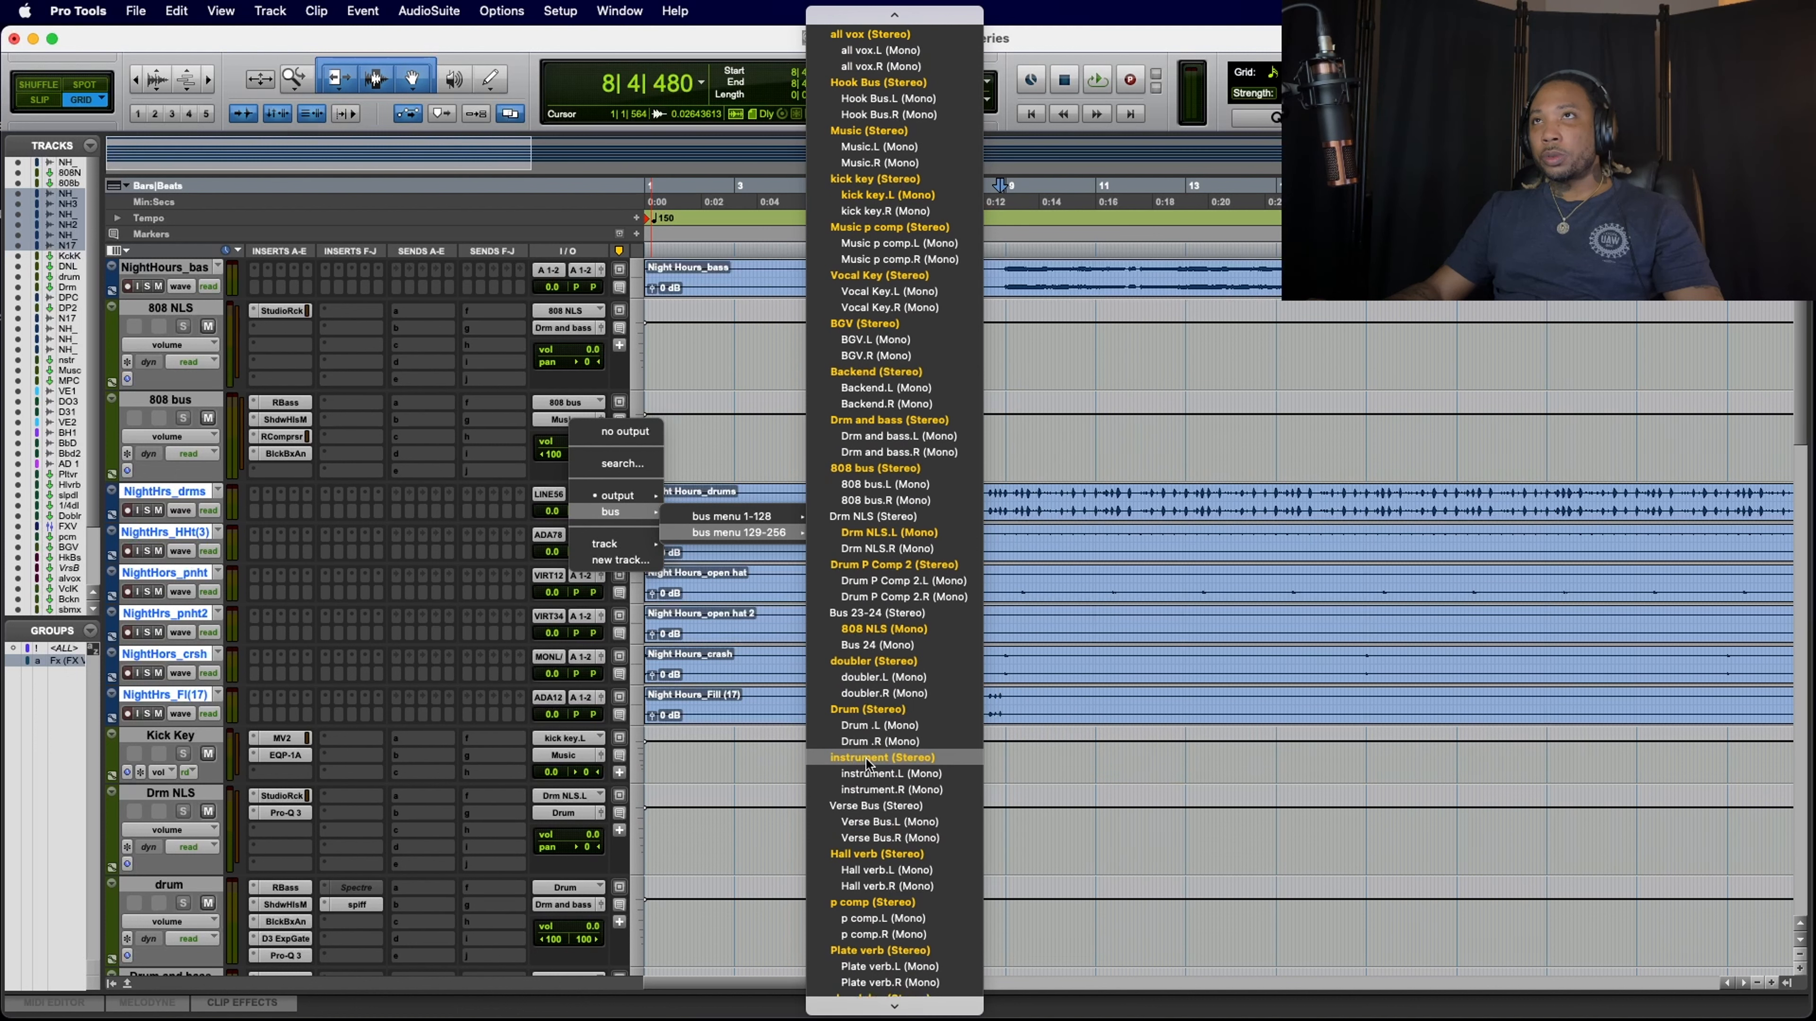
pyautogui.scroll(1, 867, 764)
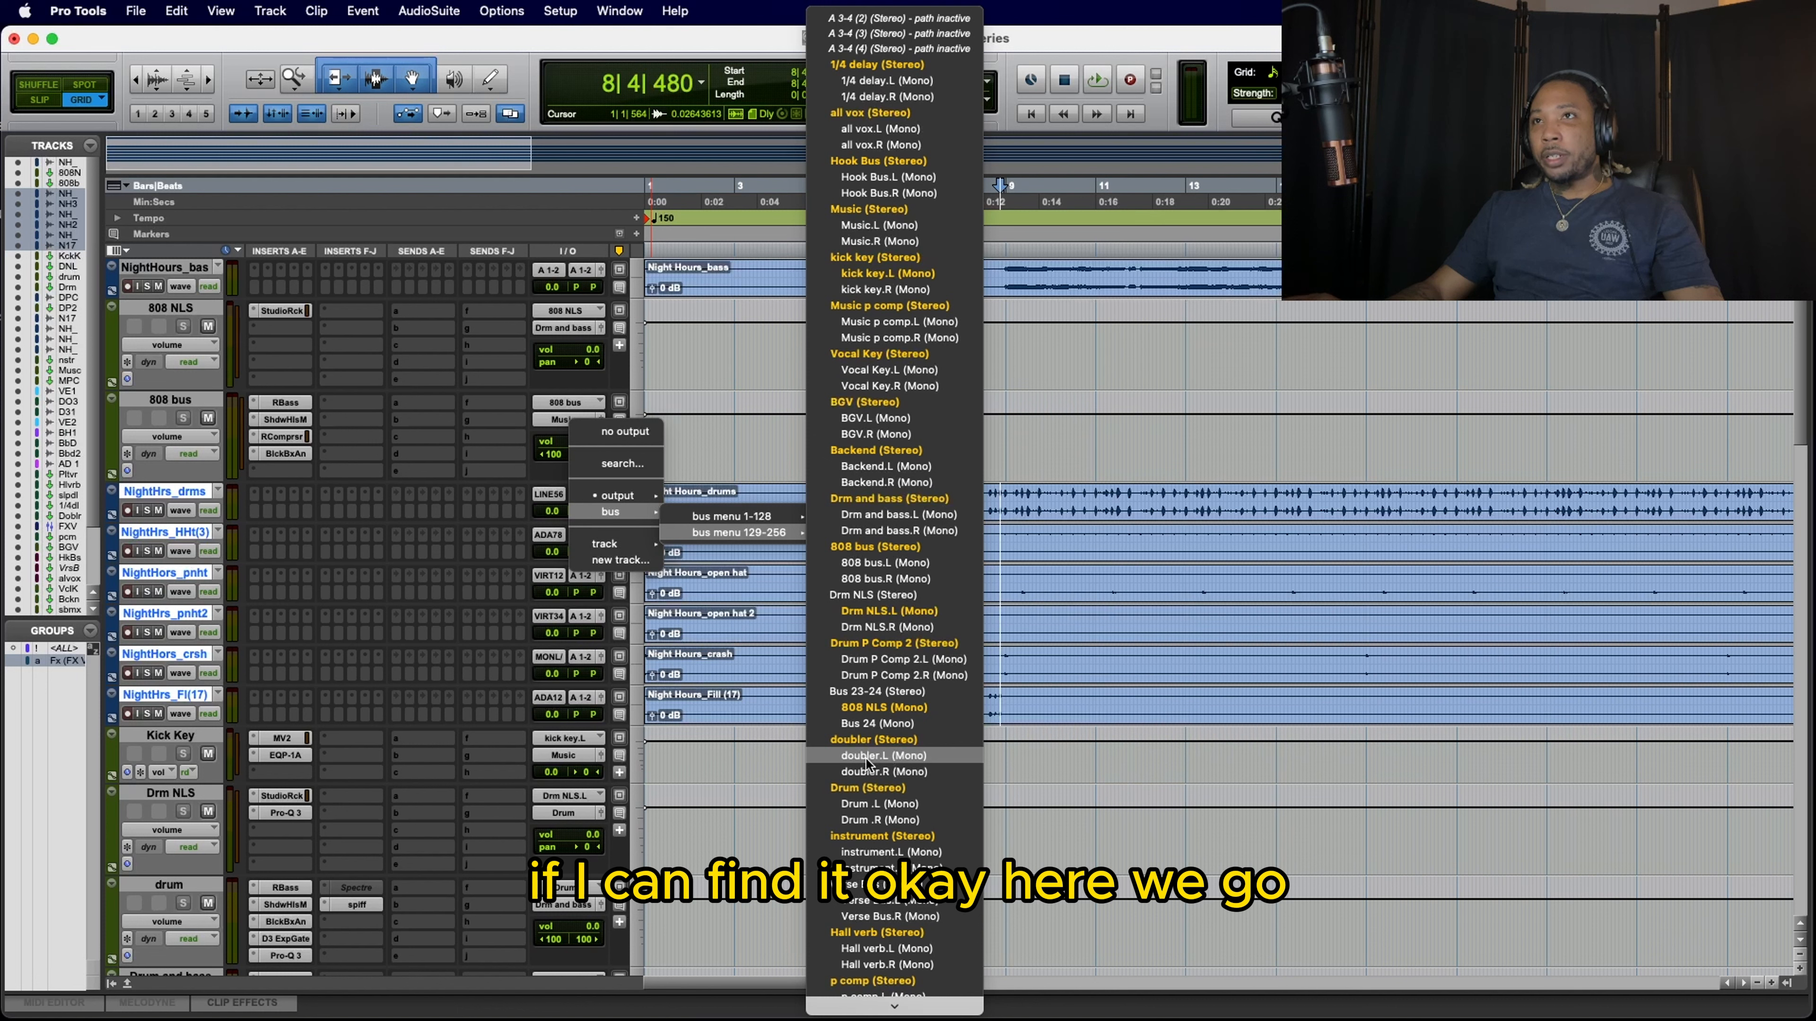
pyautogui.keyDown('alt'); pyautogui.keyDown('shift'); pyautogui.click(883, 595); pyautogui.keyUp('shift'); pyautogui.keyUp('alt')
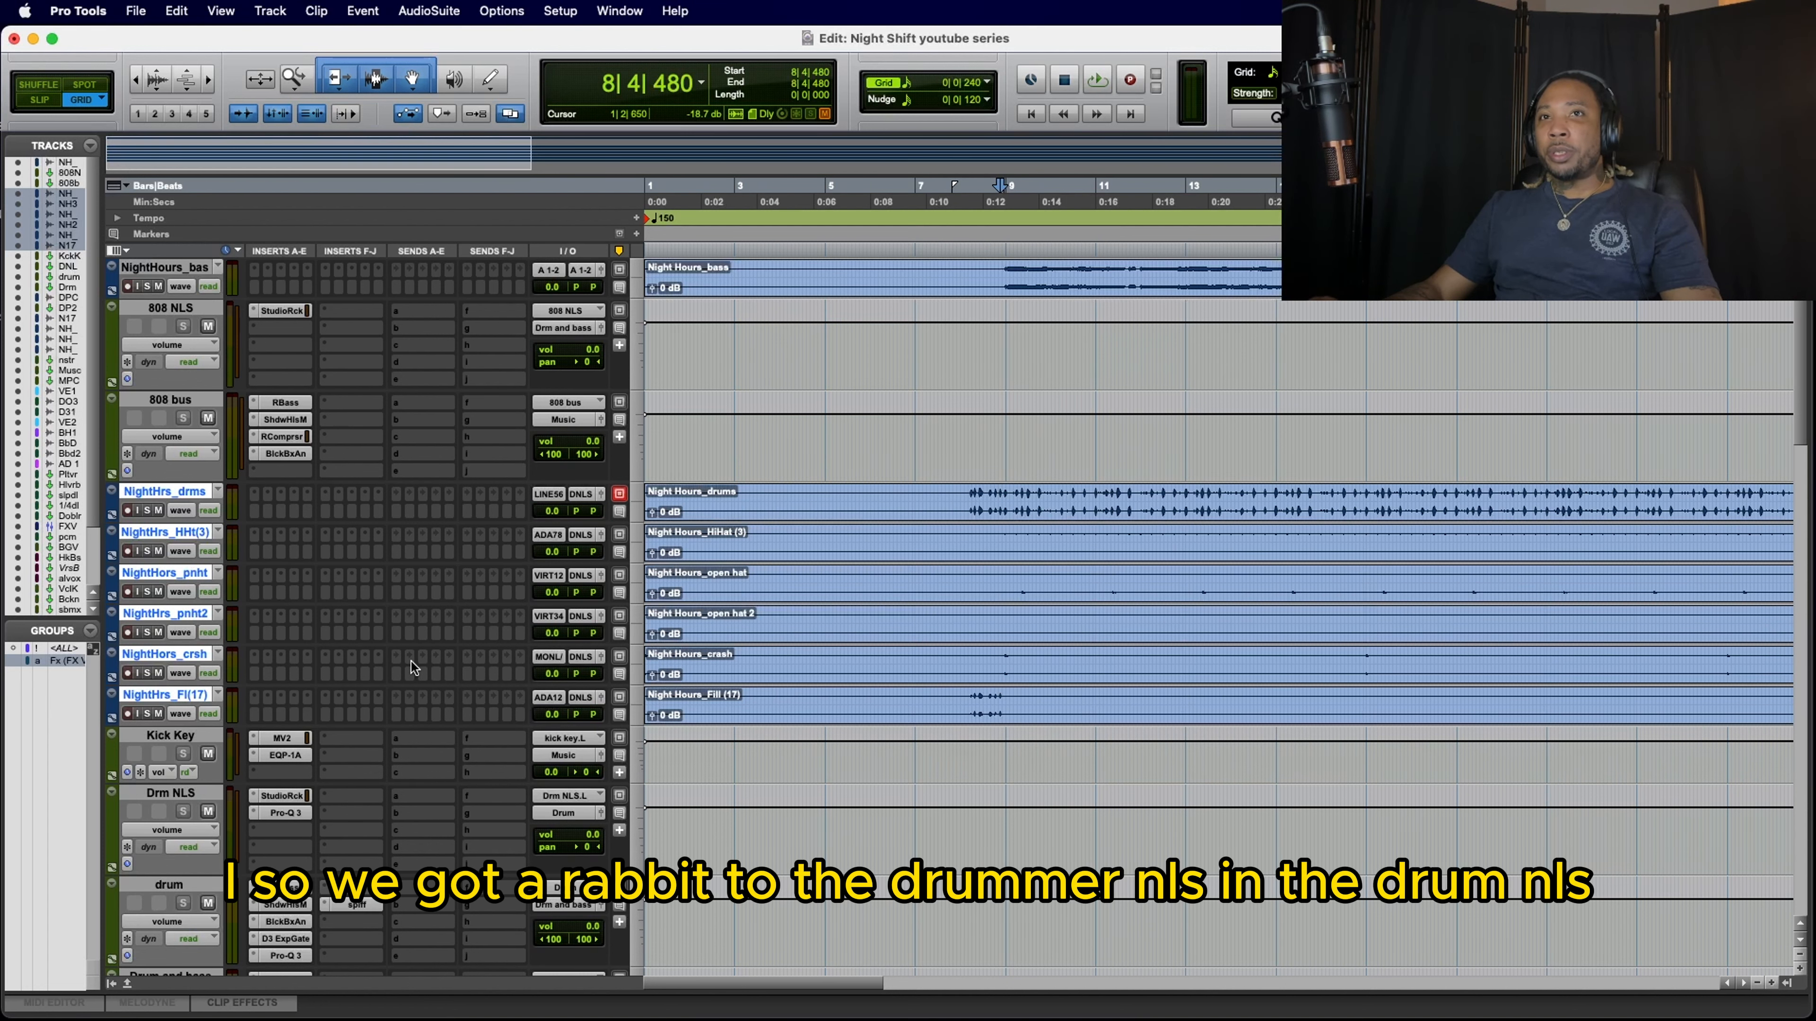
# Step: Check which buses are available as the Drm NLS track's input, leaving the assignment as it is
pyautogui.scroll(-3, 411, 661)
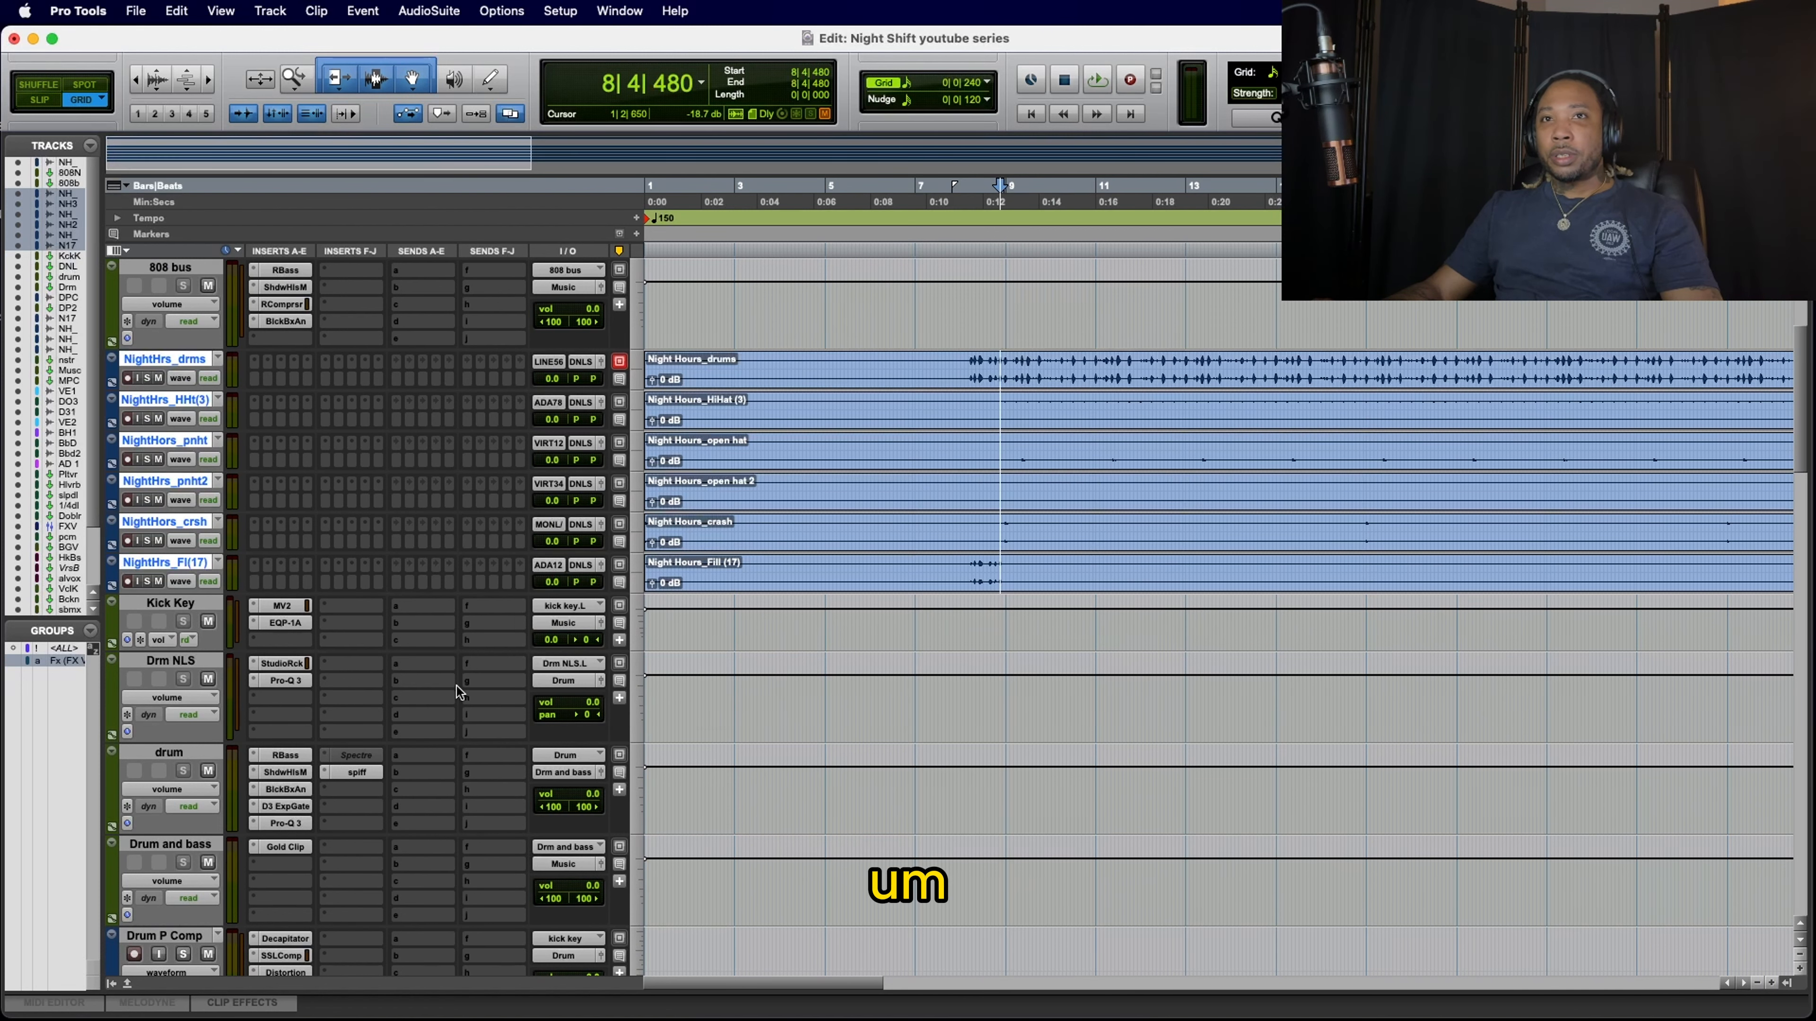
pyautogui.scroll(-3, 456, 687)
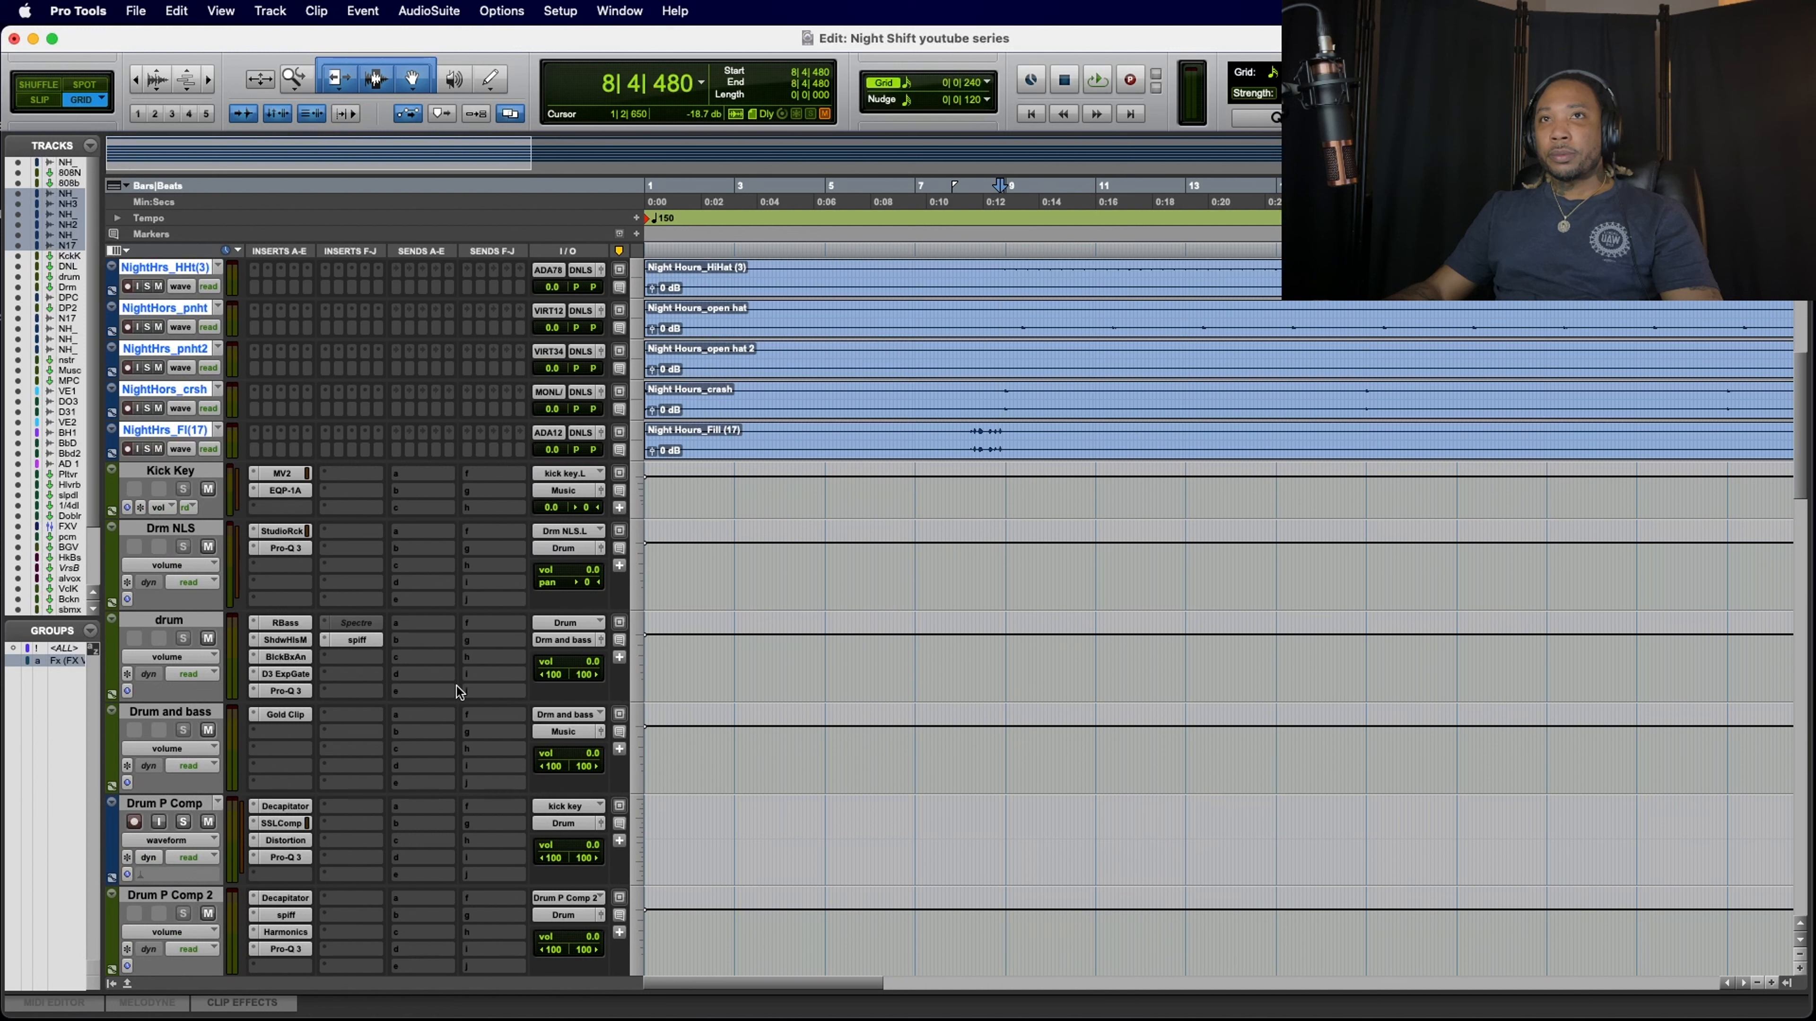
pyautogui.click(585, 532)
pyautogui.moveTo(586, 538)
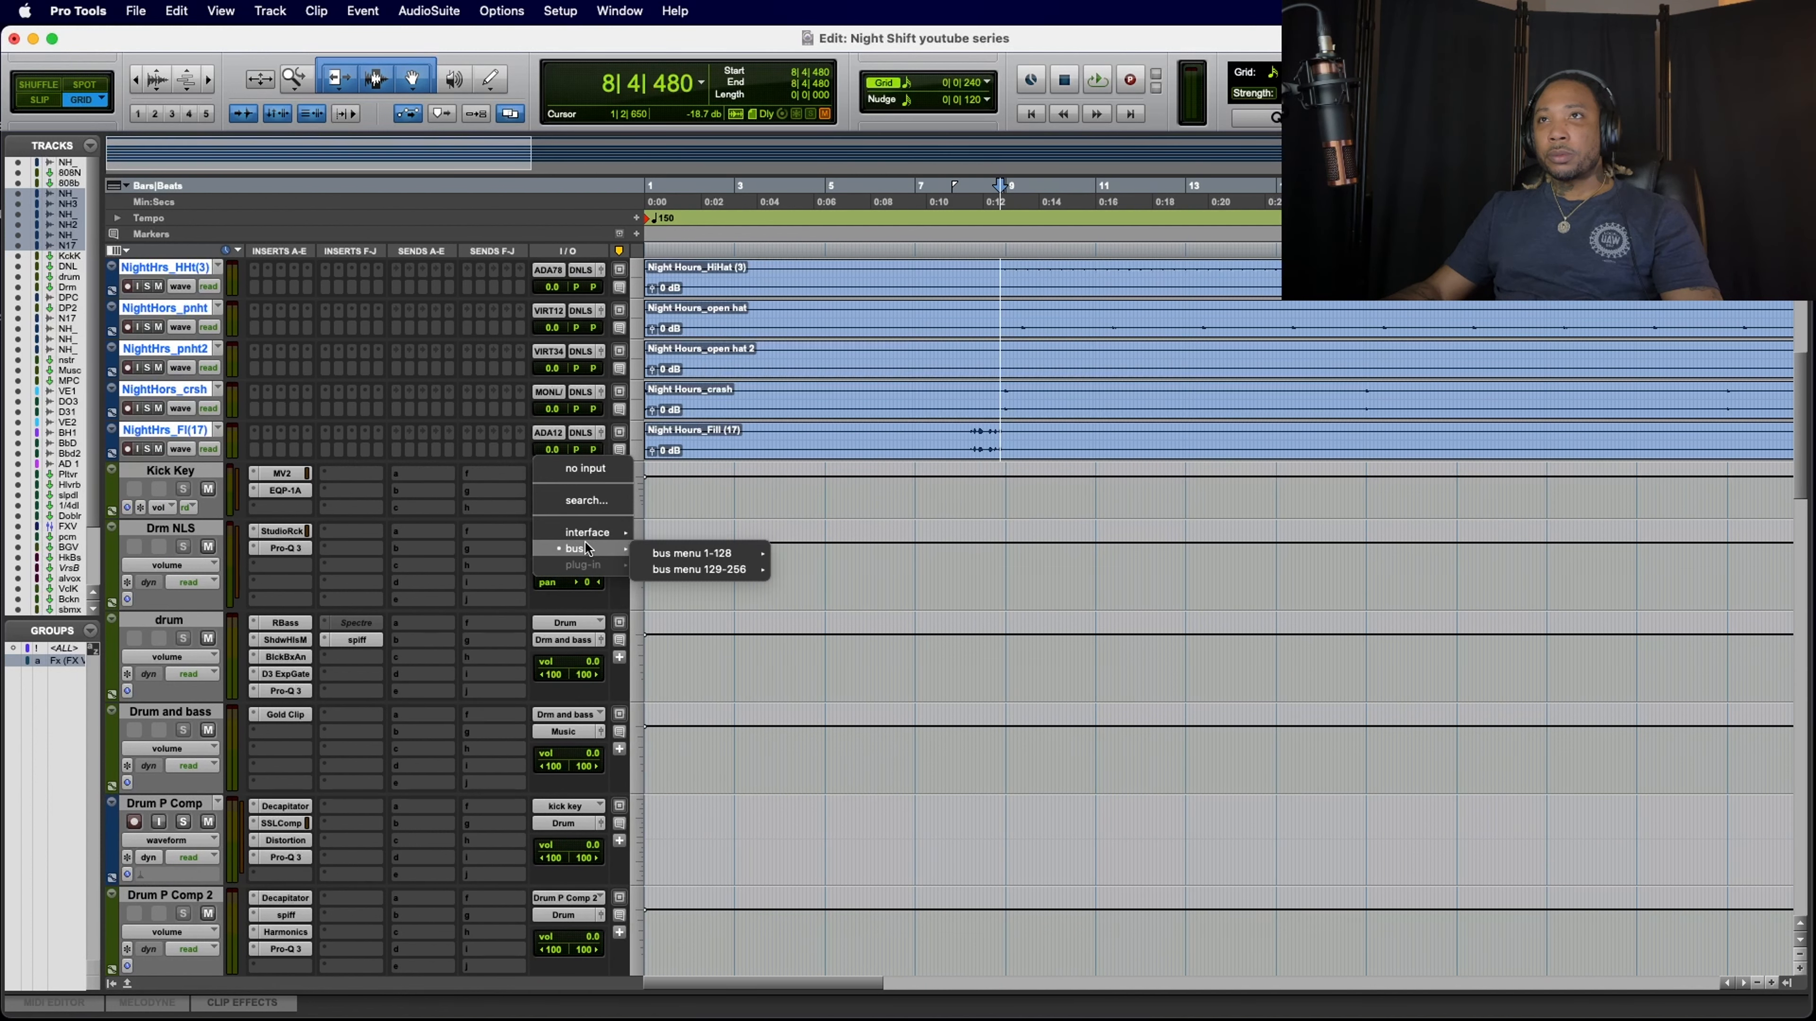
pyautogui.moveTo(660, 567)
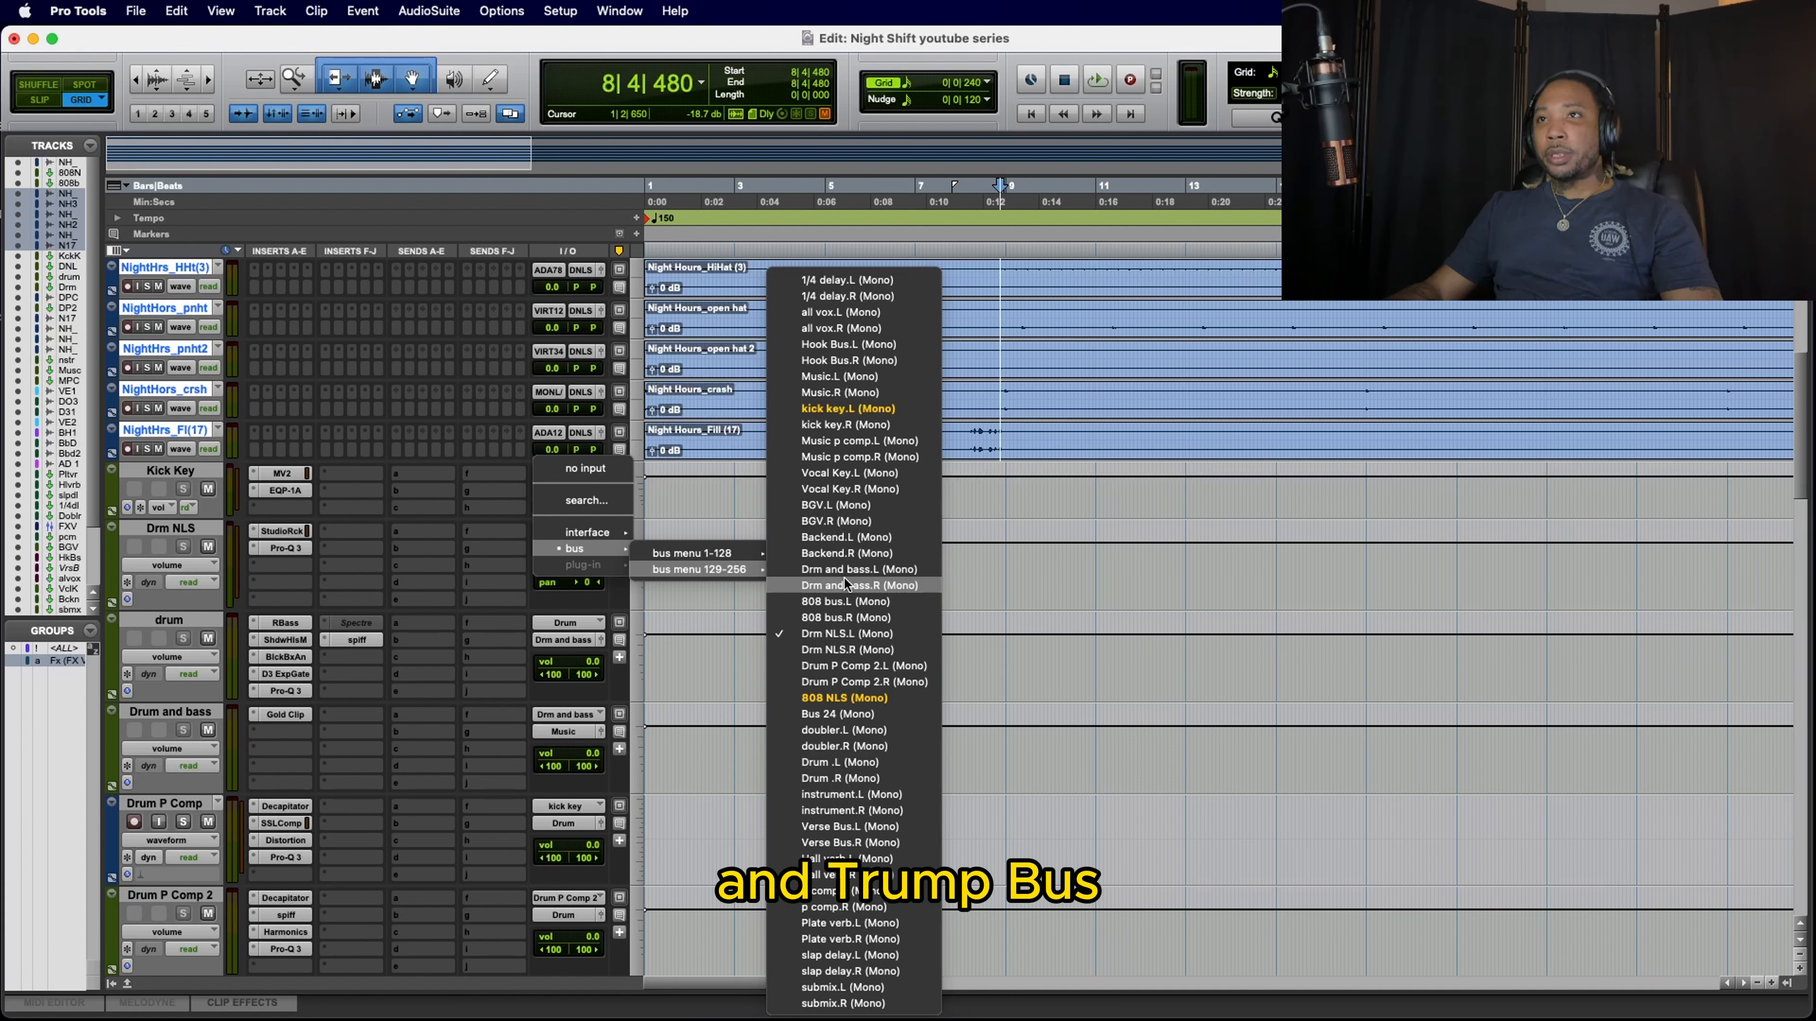
pyautogui.click(402, 677)
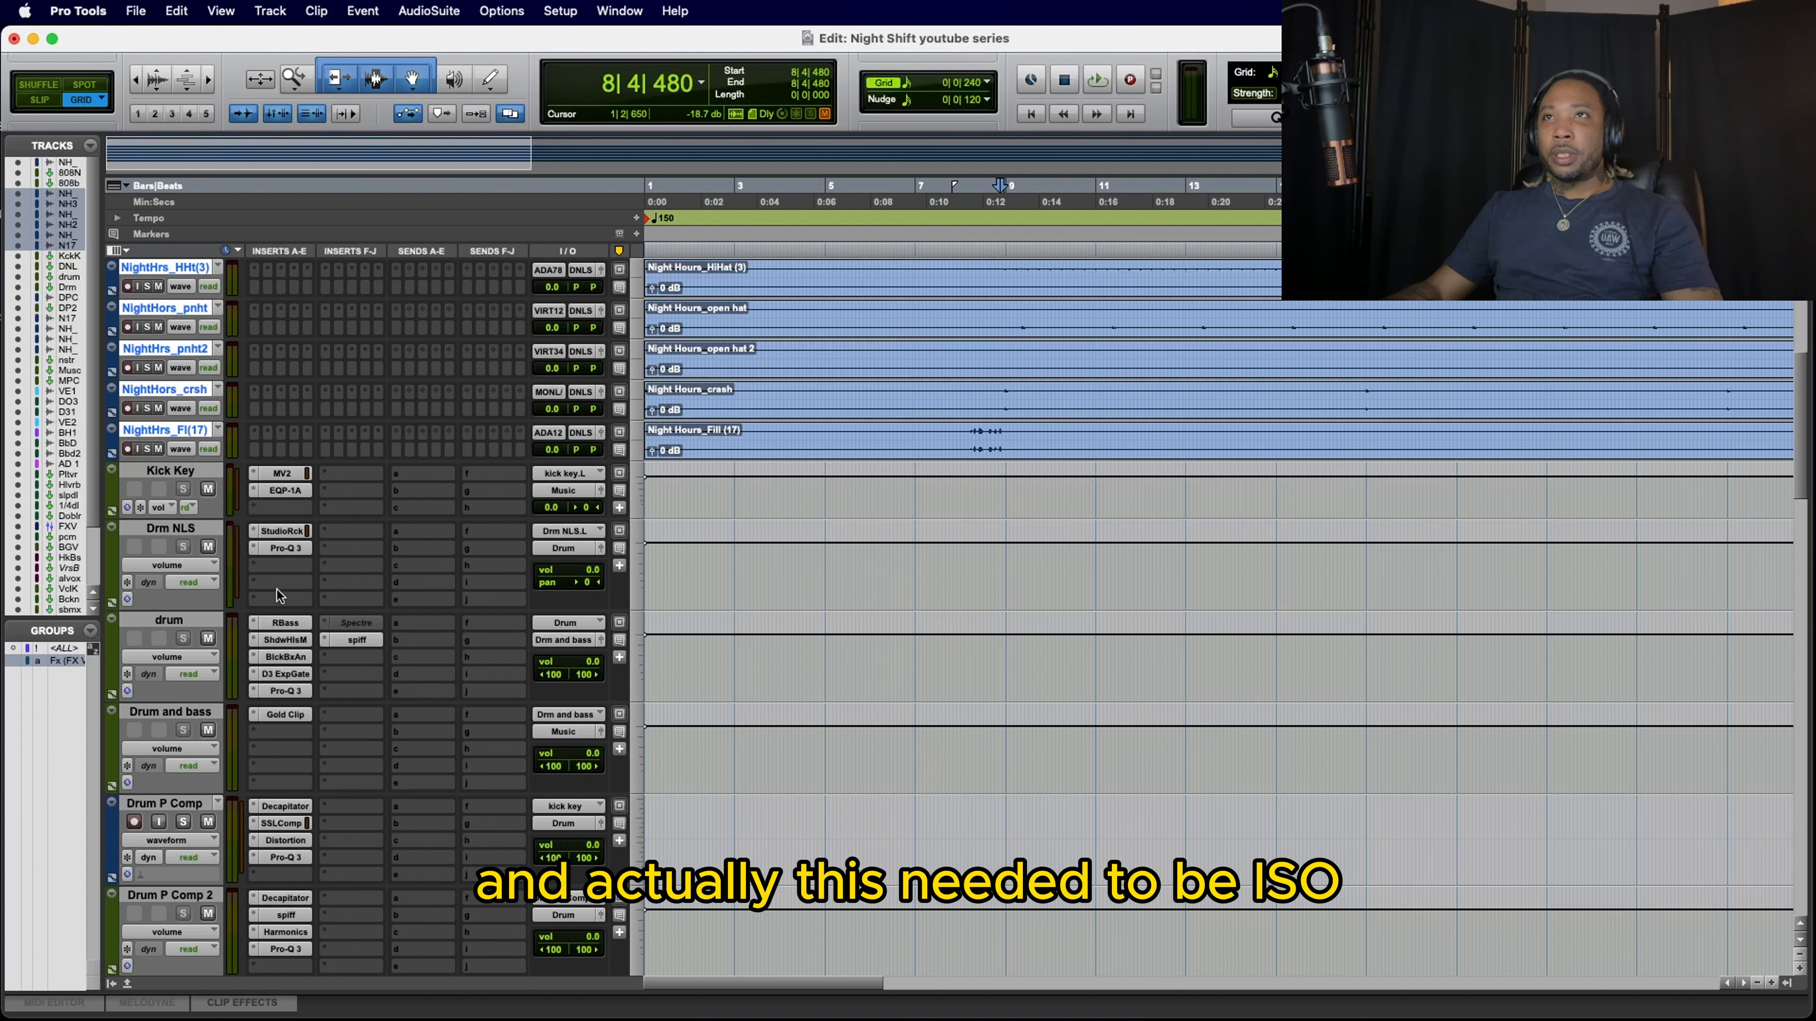
pyautogui.scroll(5, 307, 589)
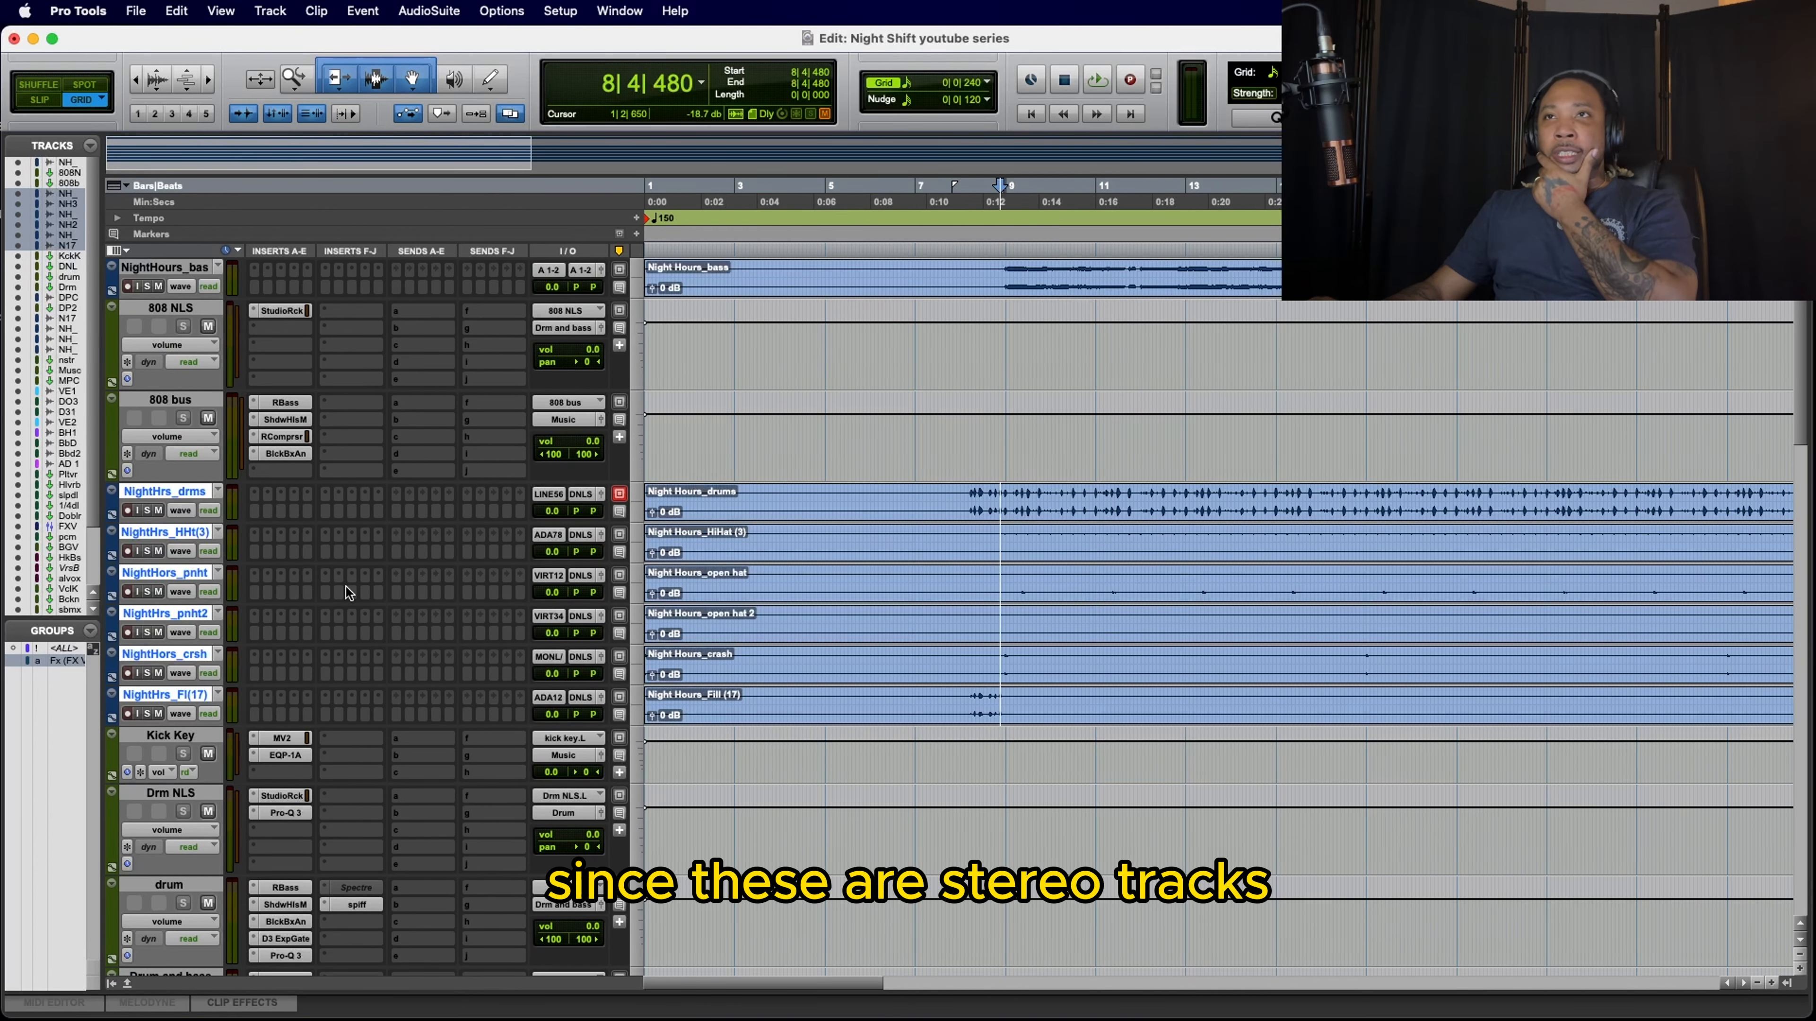
pyautogui.scroll(-3, 347, 588)
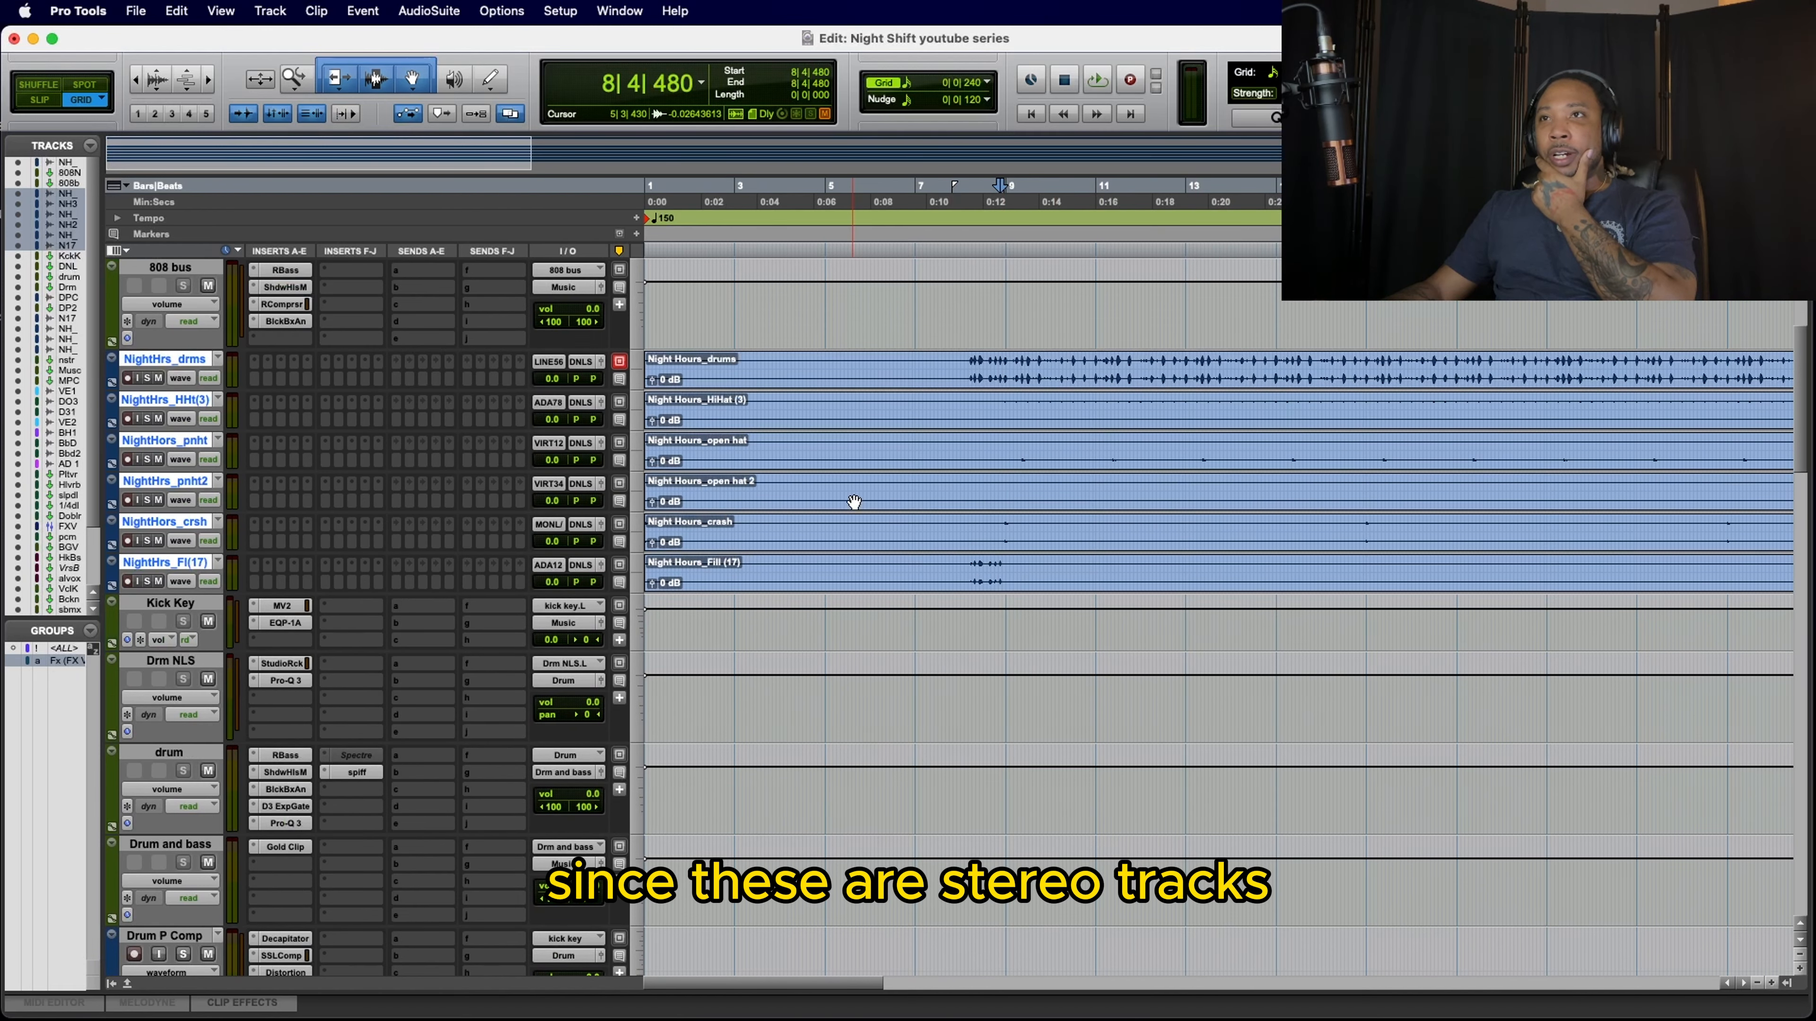
pyautogui.scroll(-15, 854, 501)
pyautogui.scroll(2, 854, 501)
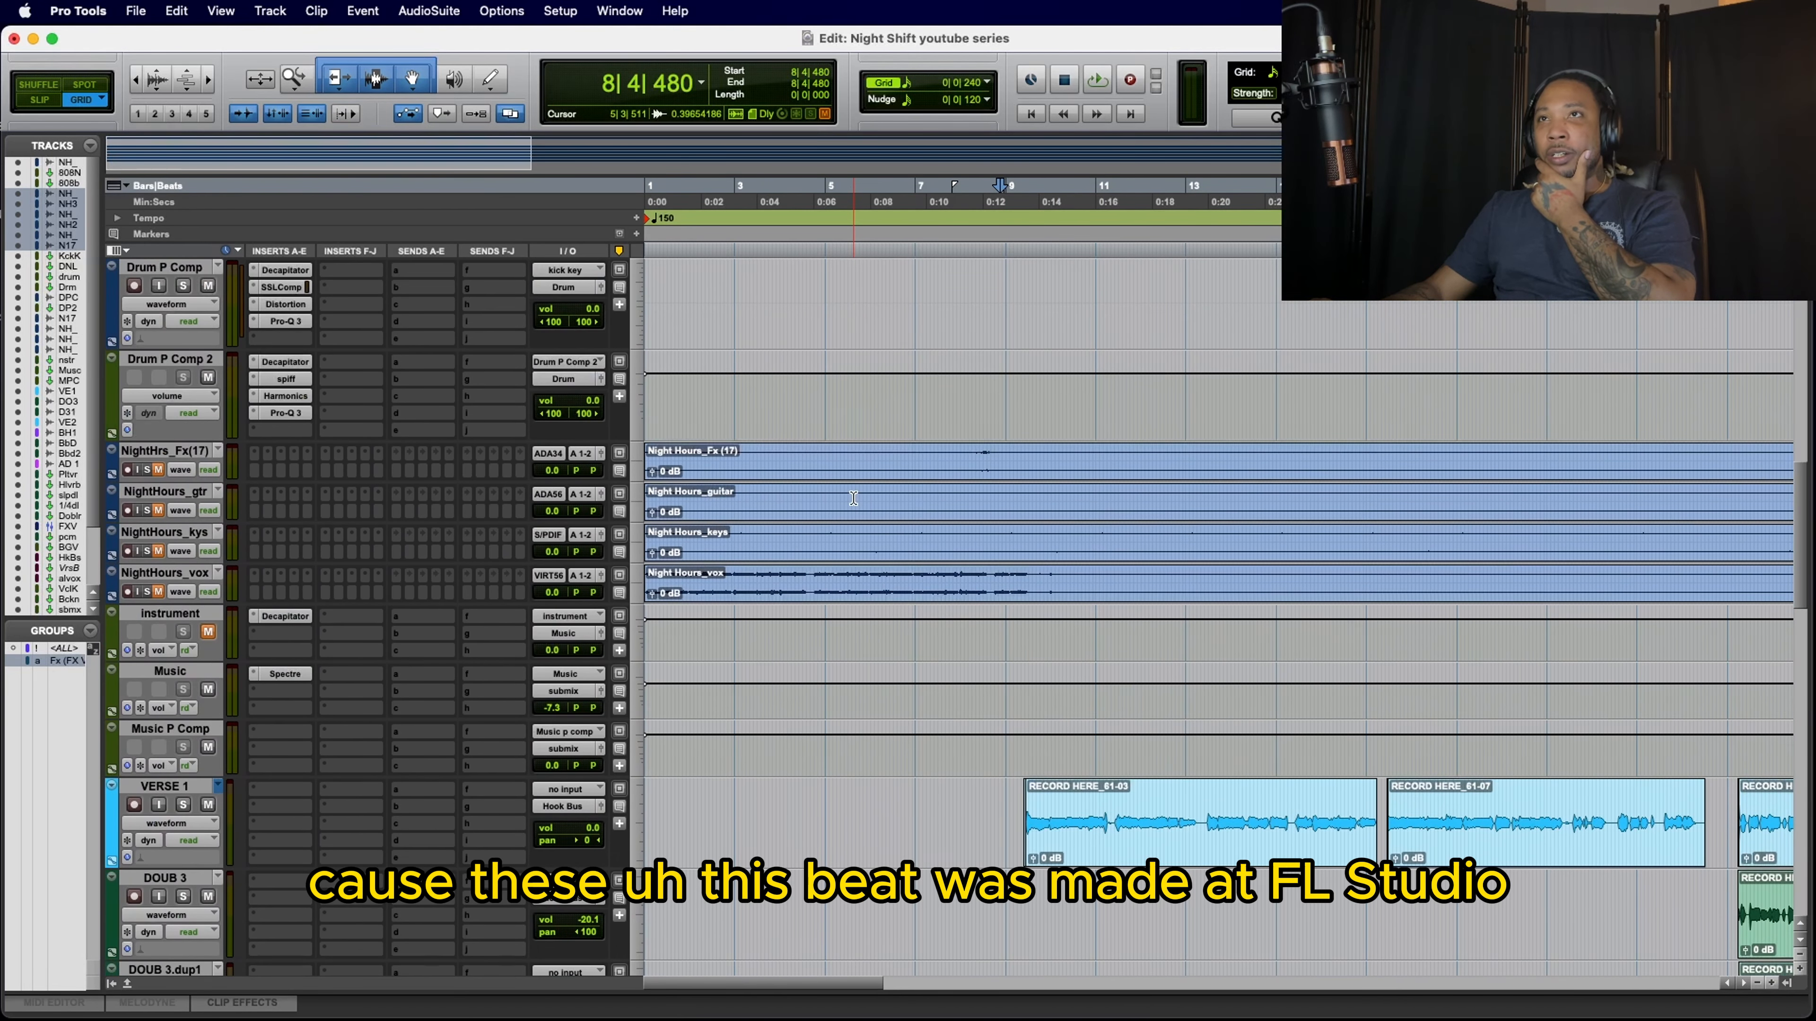
pyautogui.scroll(10, 853, 498)
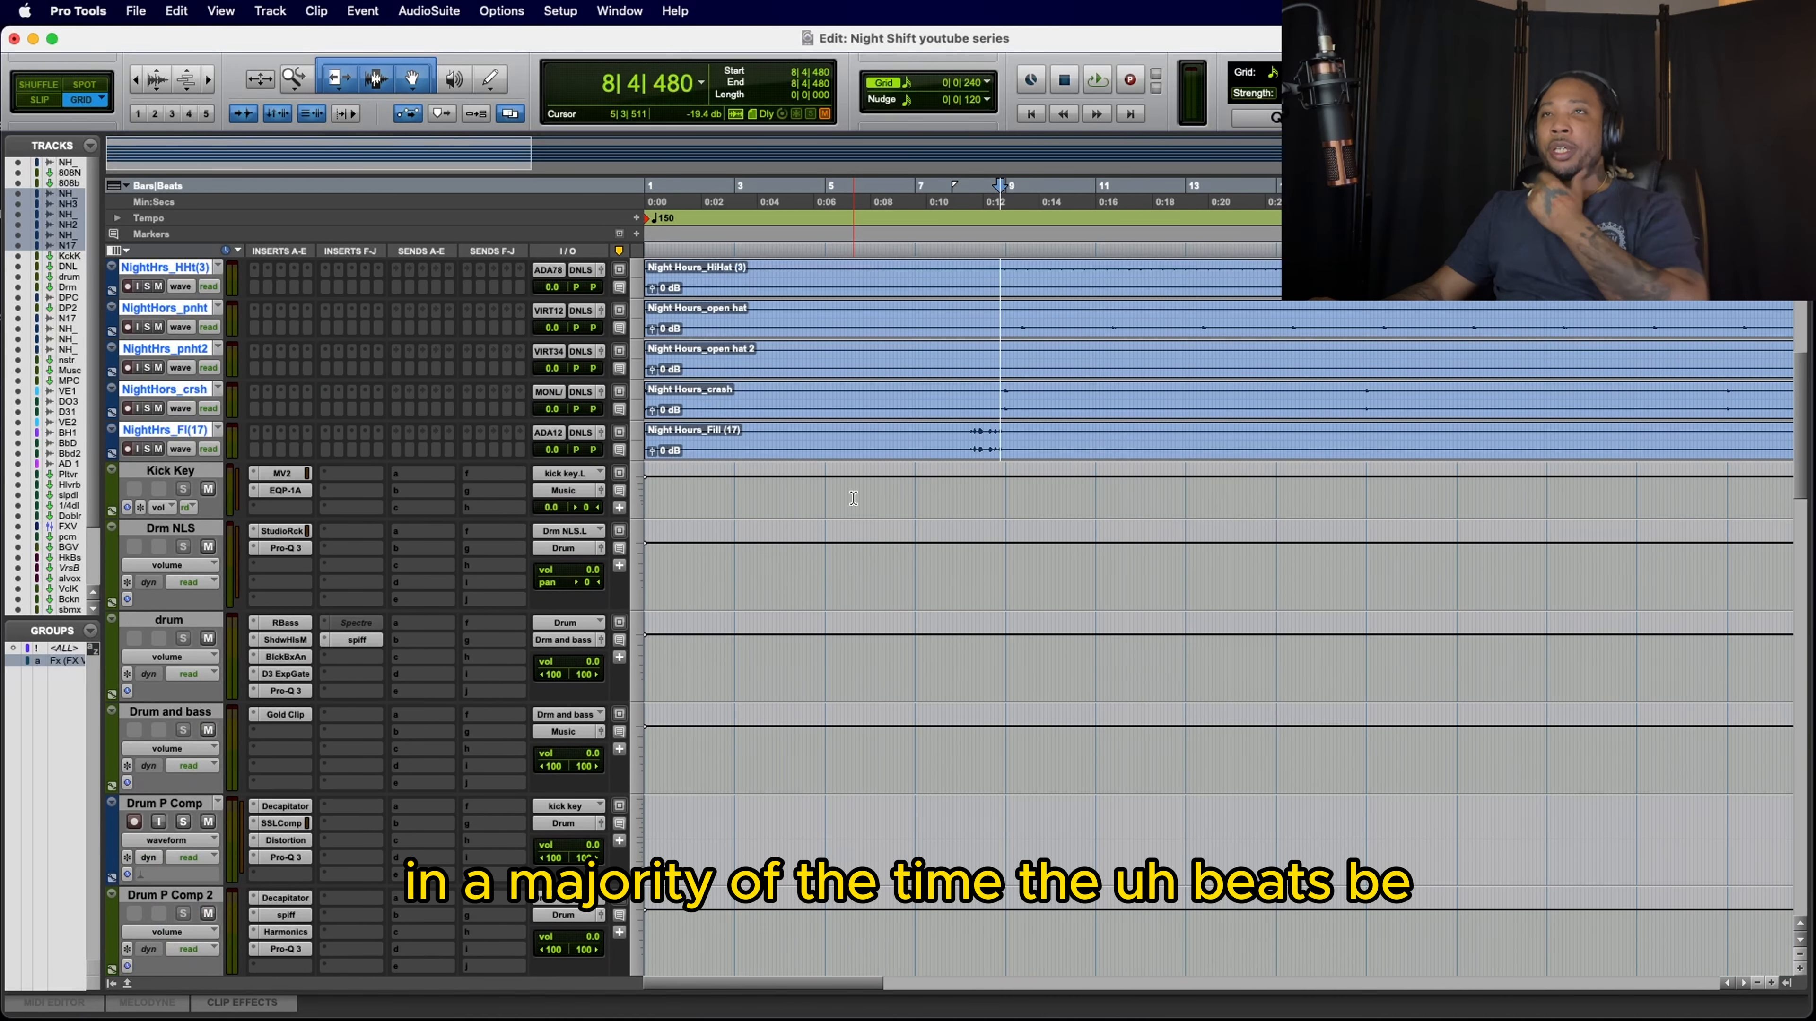
# Step: Change the Drm NLS track's width to Stereo
pyautogui.scroll(6, 854, 498)
pyautogui.hscroll(2, 853, 498)
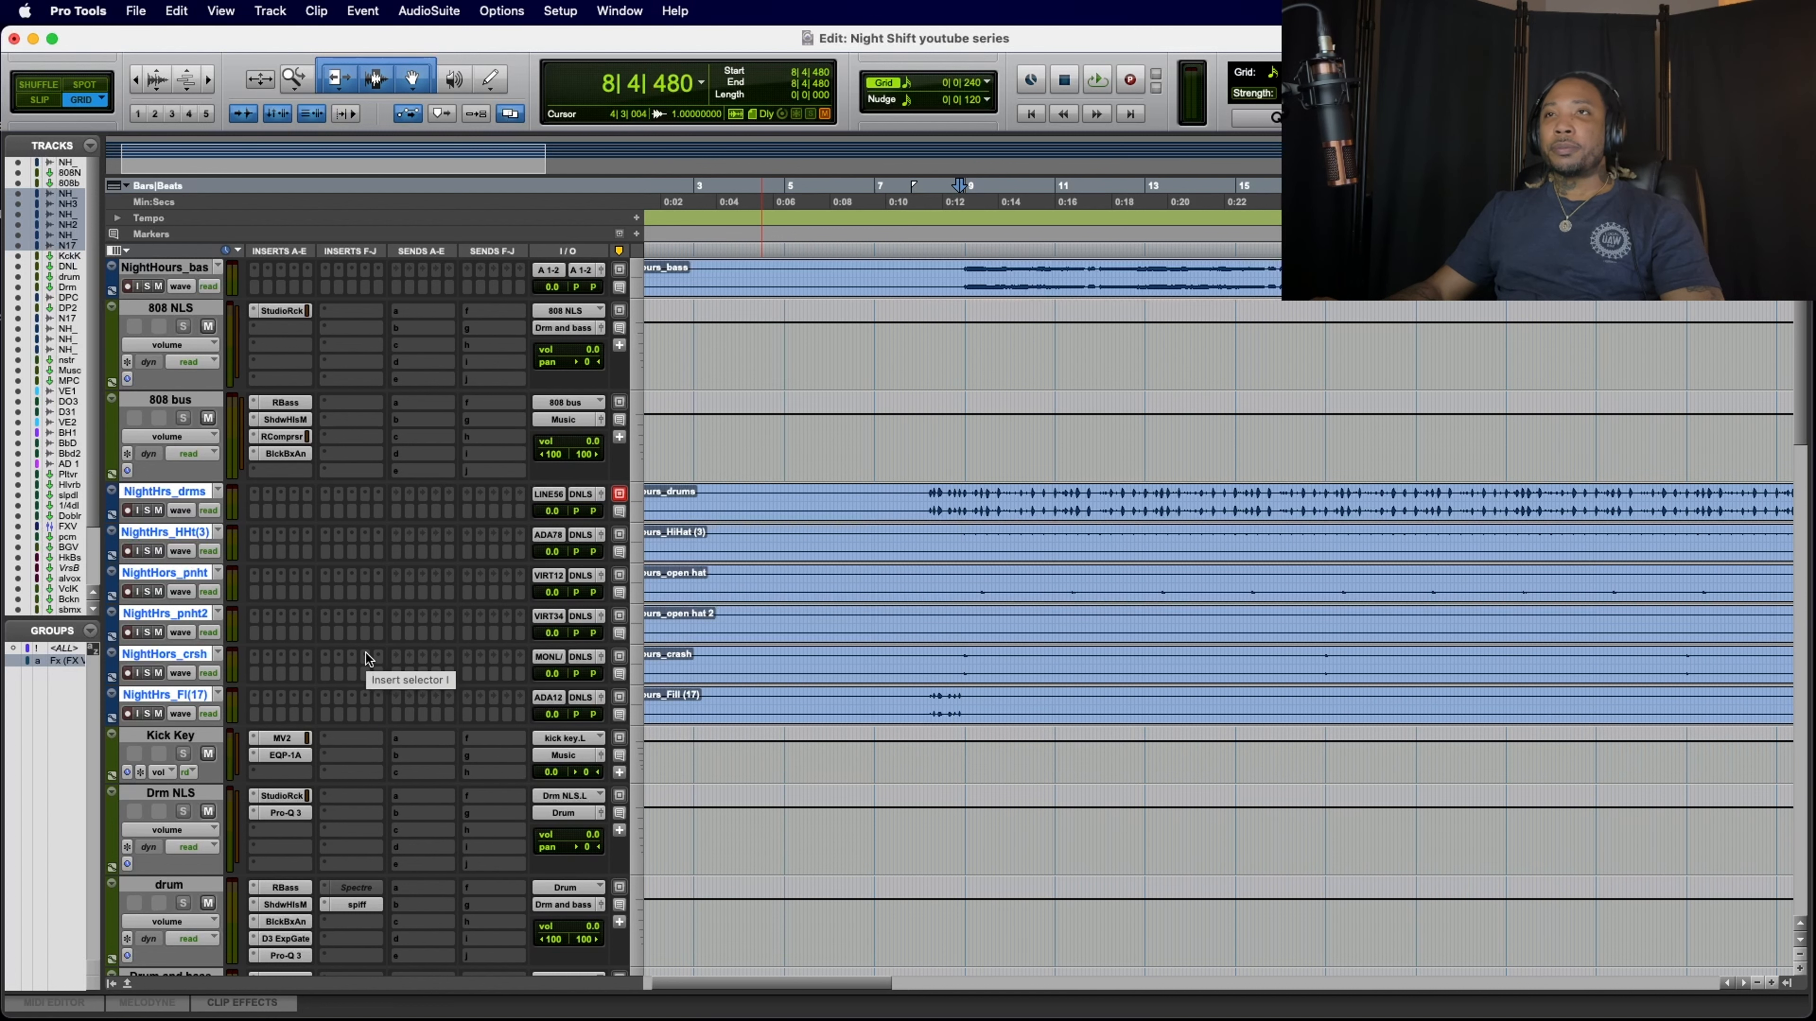
pyautogui.scroll(-5, 366, 653)
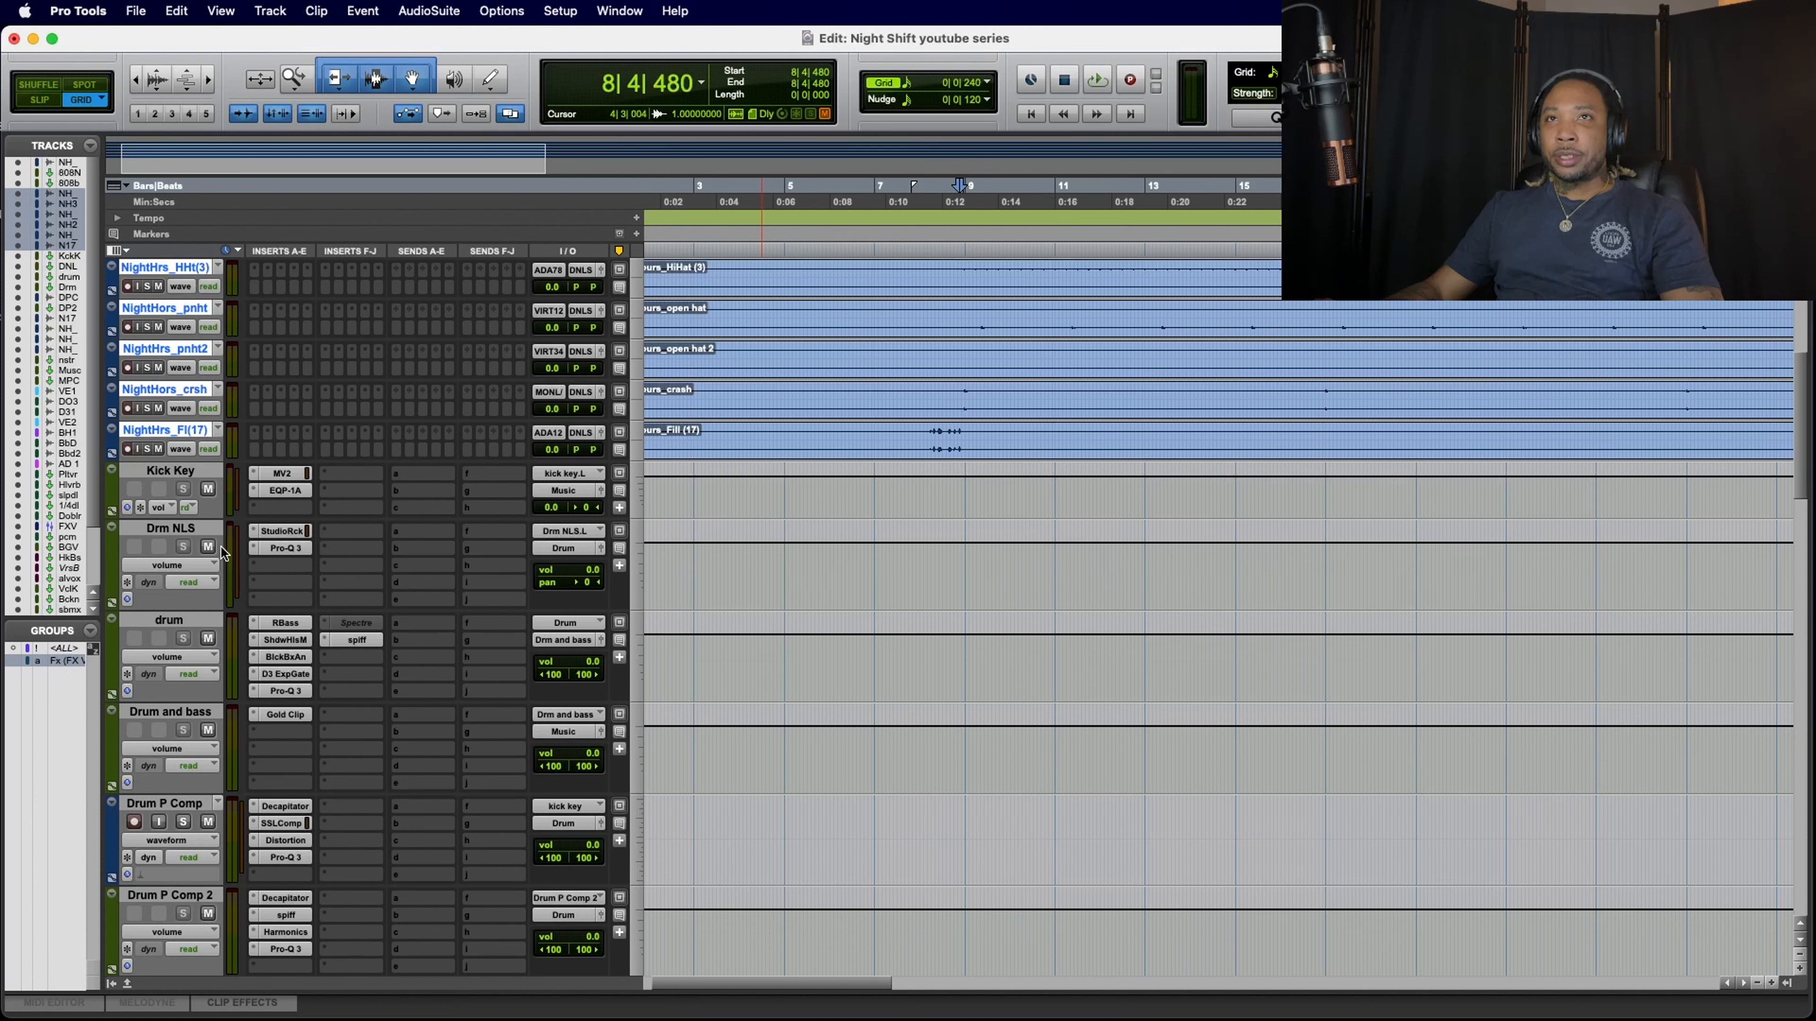
pyautogui.rightClick(202, 530)
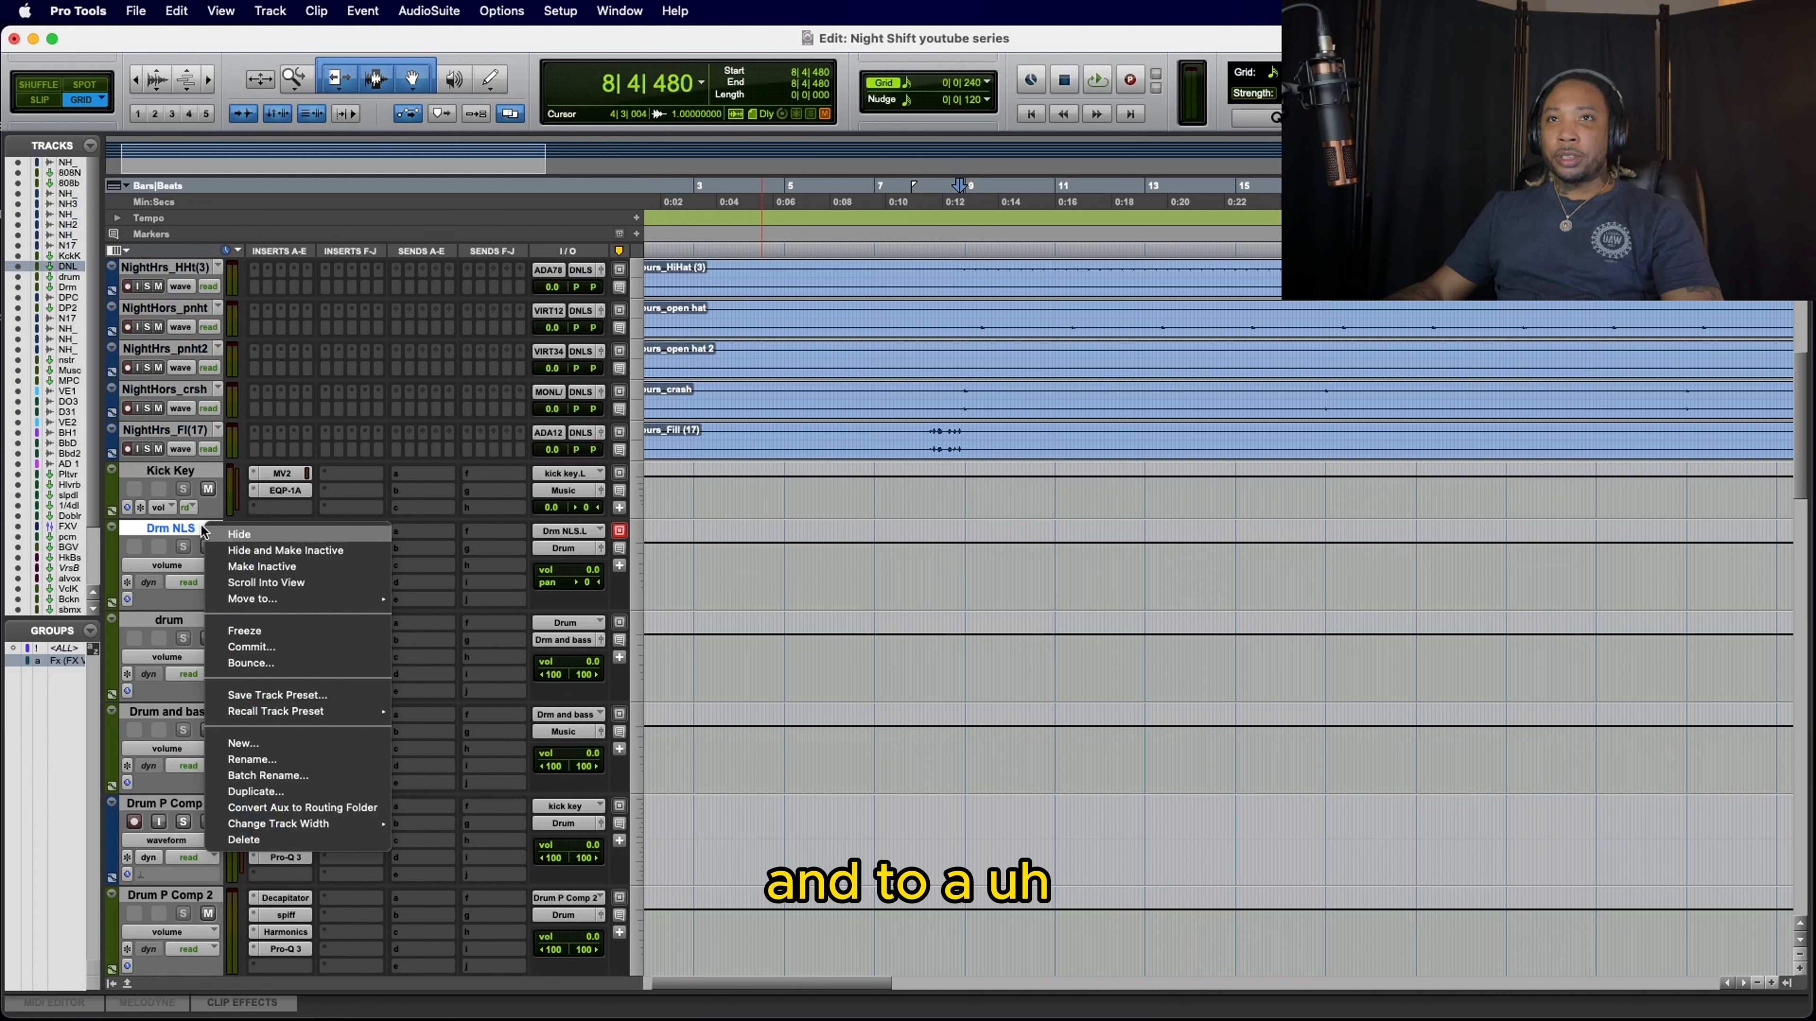
pyautogui.moveTo(306, 830)
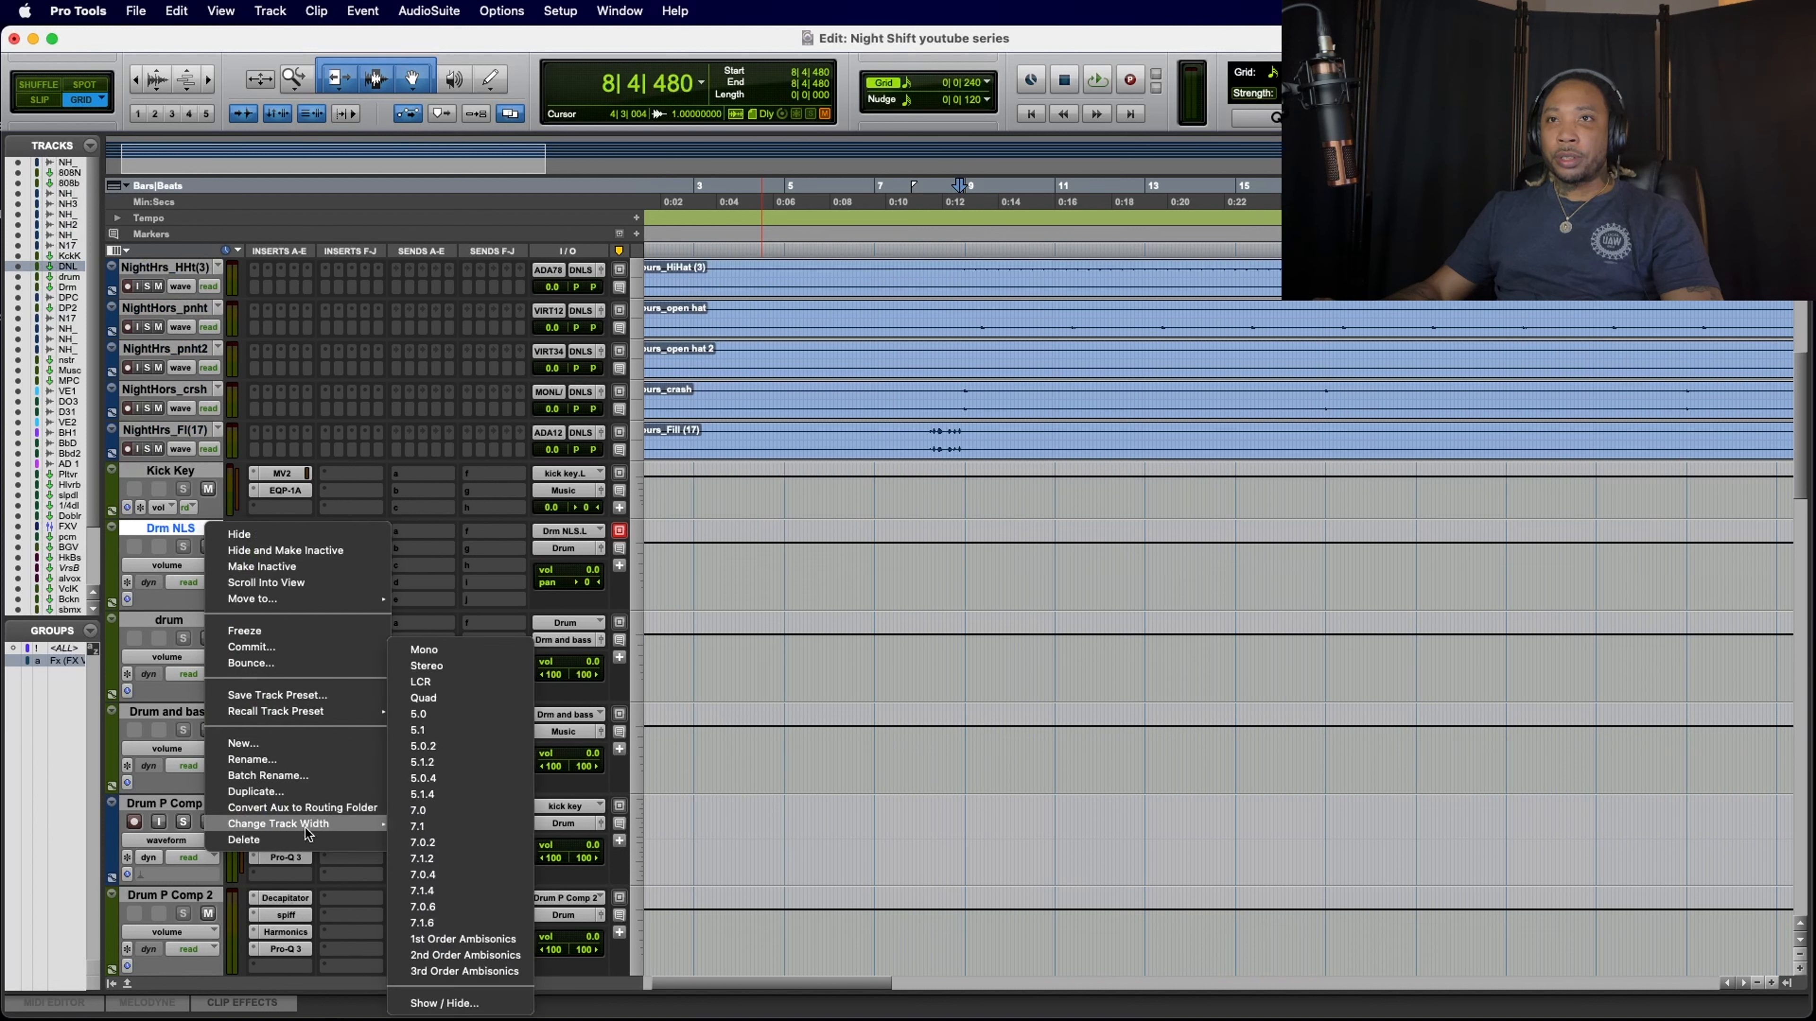
pyautogui.click(476, 669)
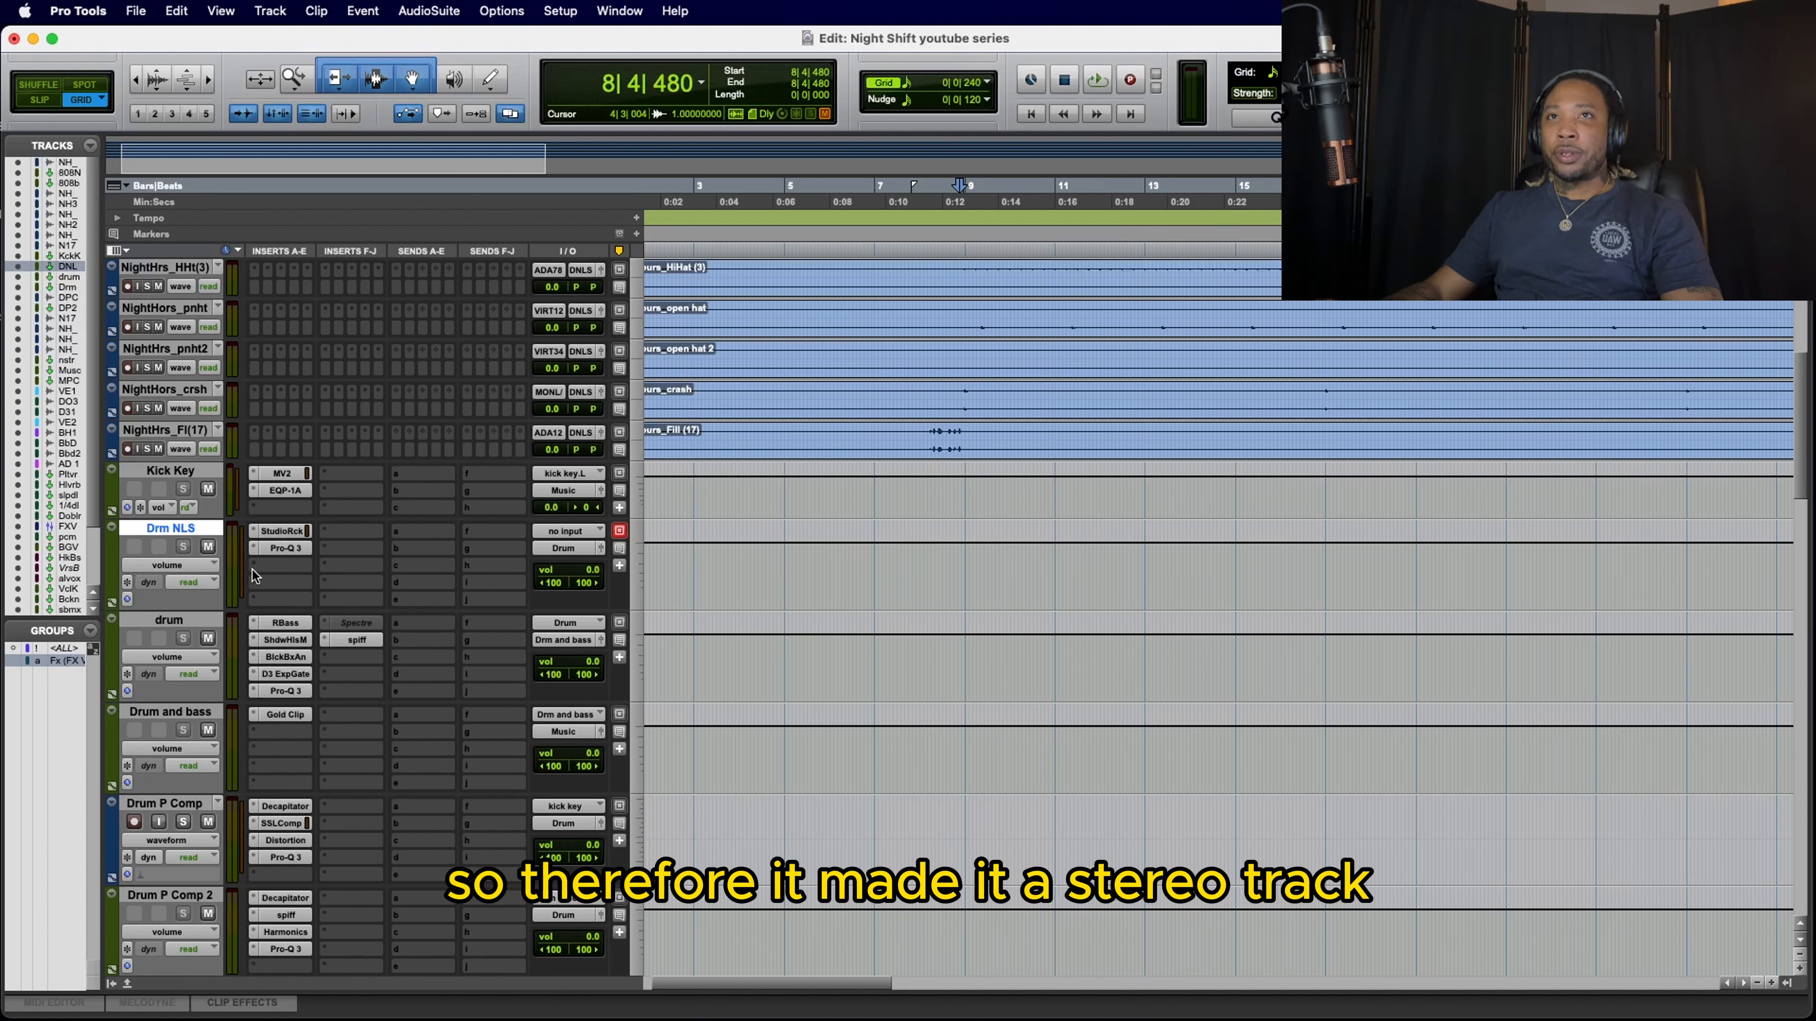
# Step: Assign the Drm NLS (Stereo) bus as the input of the Drm NLS track
pyautogui.click(590, 536)
pyautogui.moveTo(579, 538)
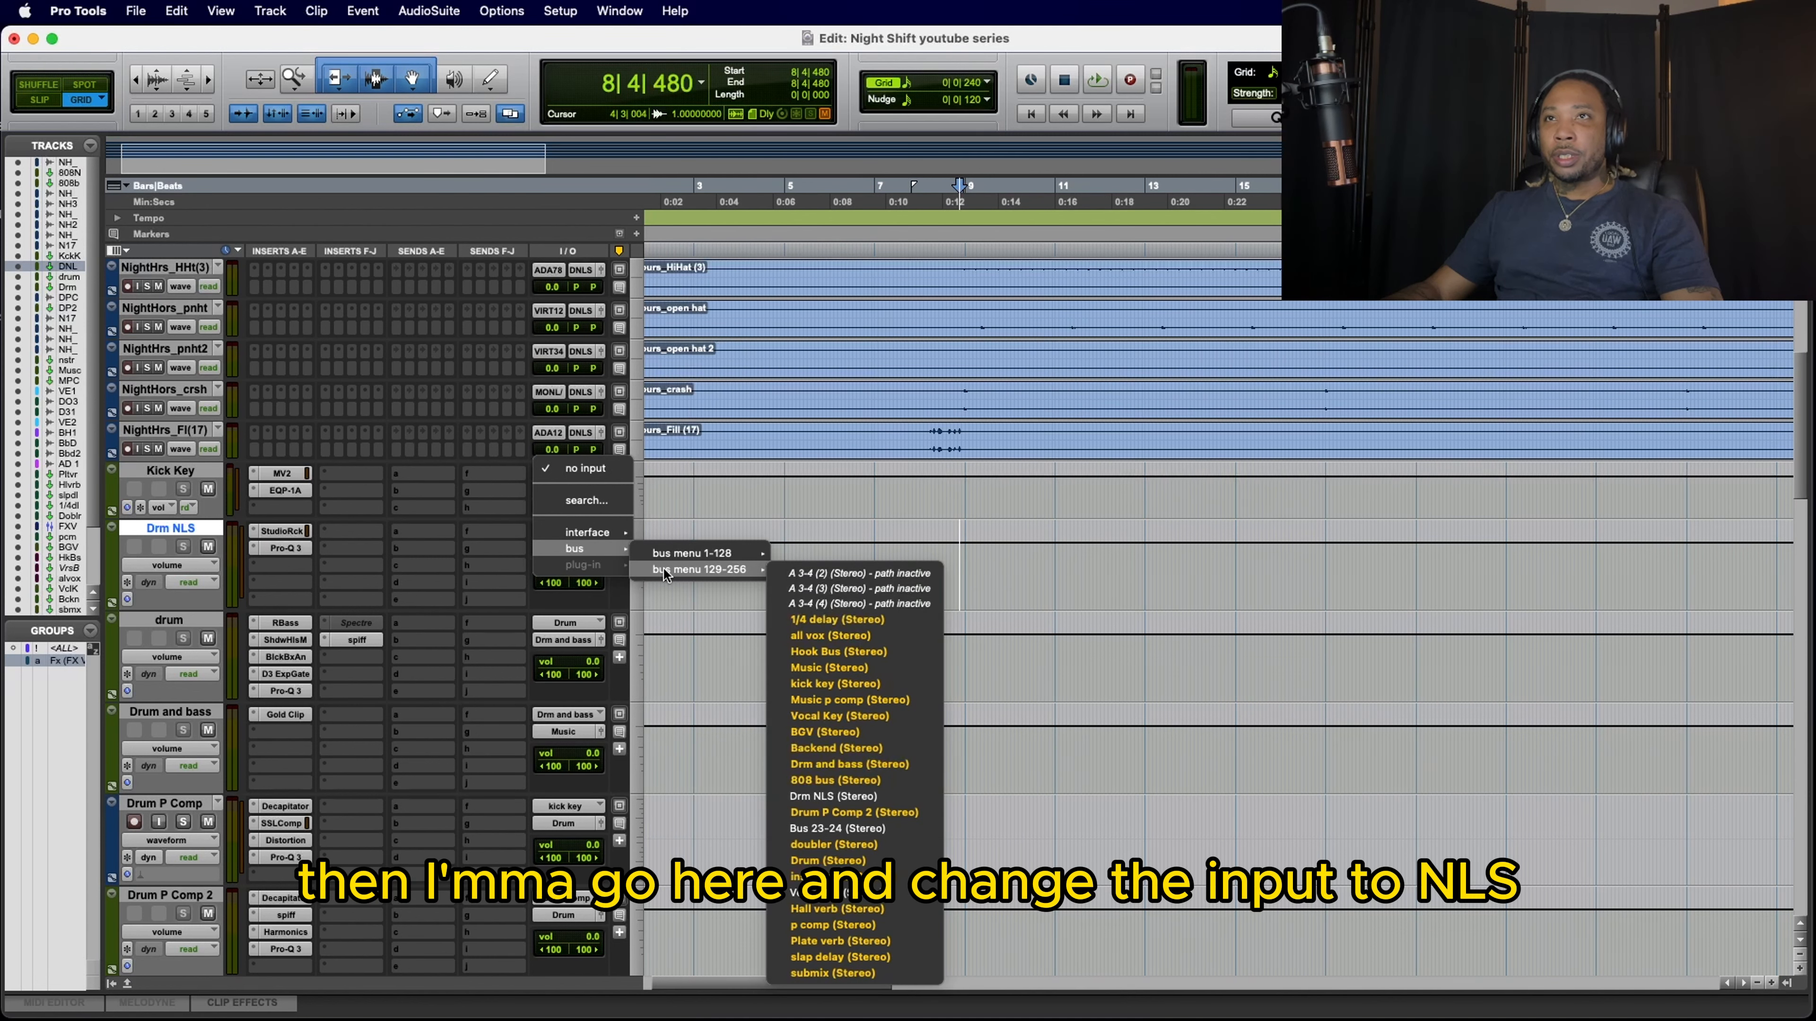
pyautogui.click(461, 580)
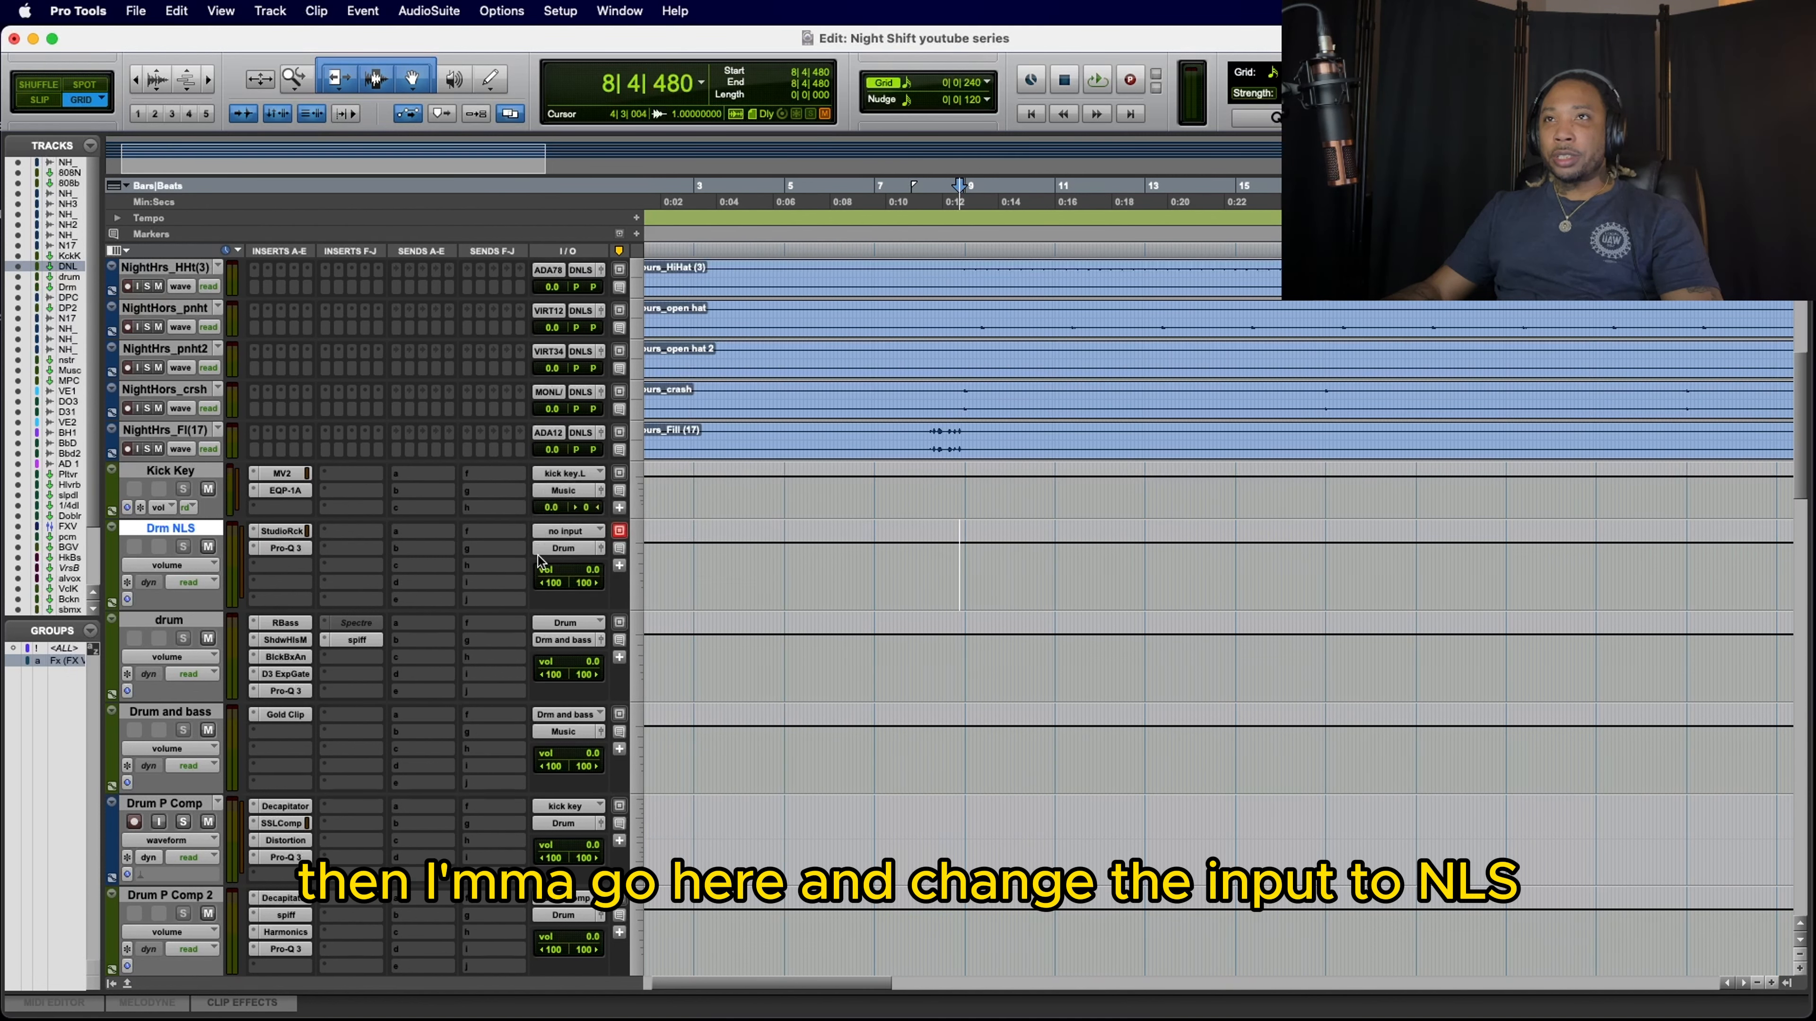
pyautogui.click(559, 535)
pyautogui.moveTo(561, 546)
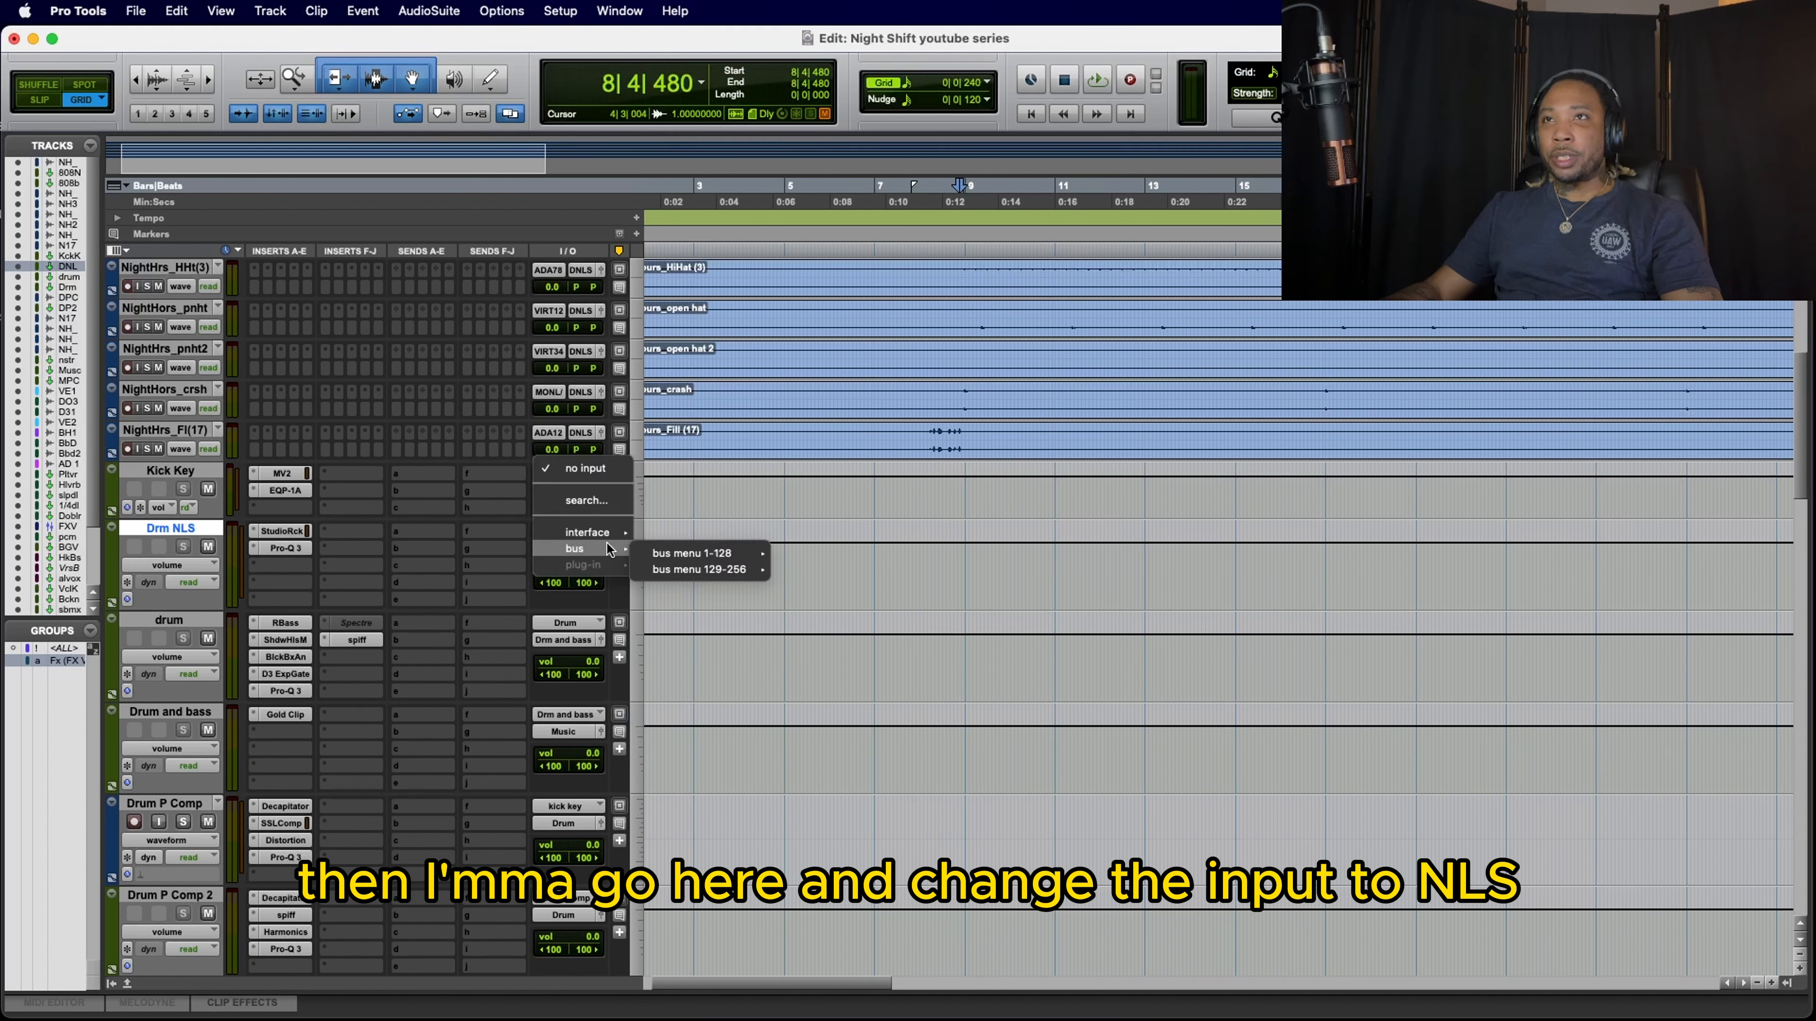
pyautogui.moveTo(709, 566)
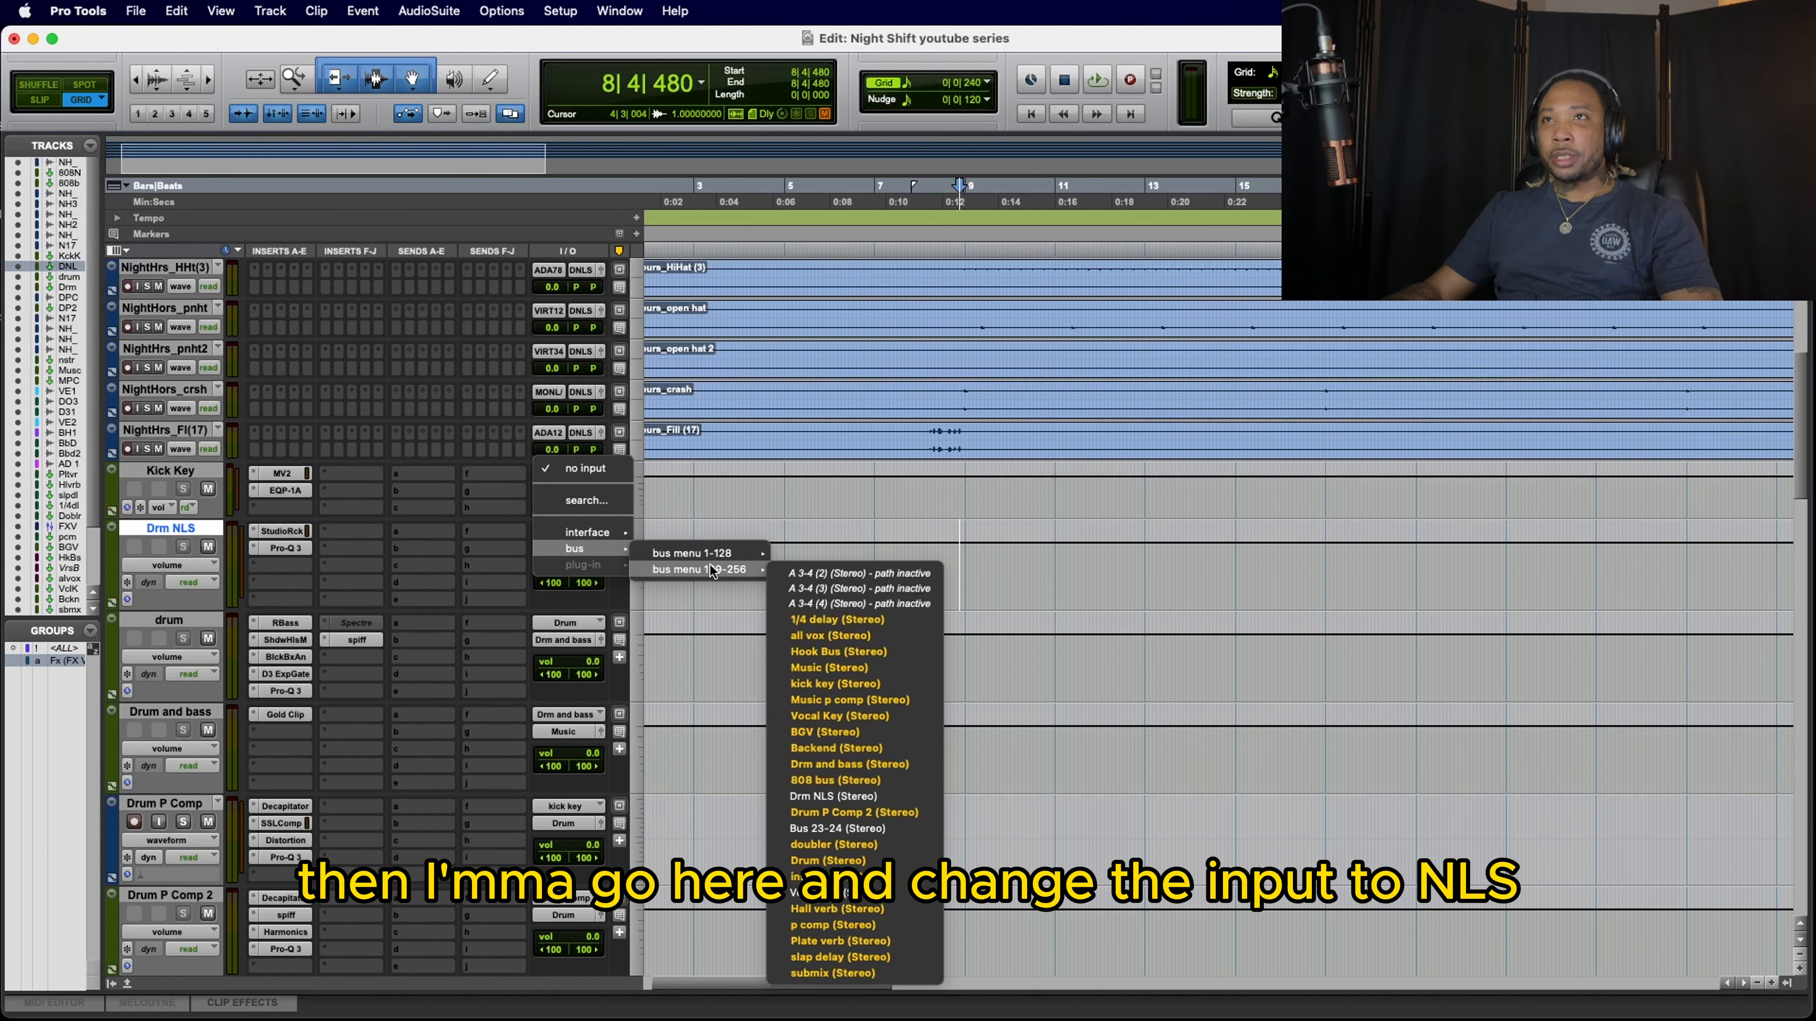
pyautogui.click(890, 798)
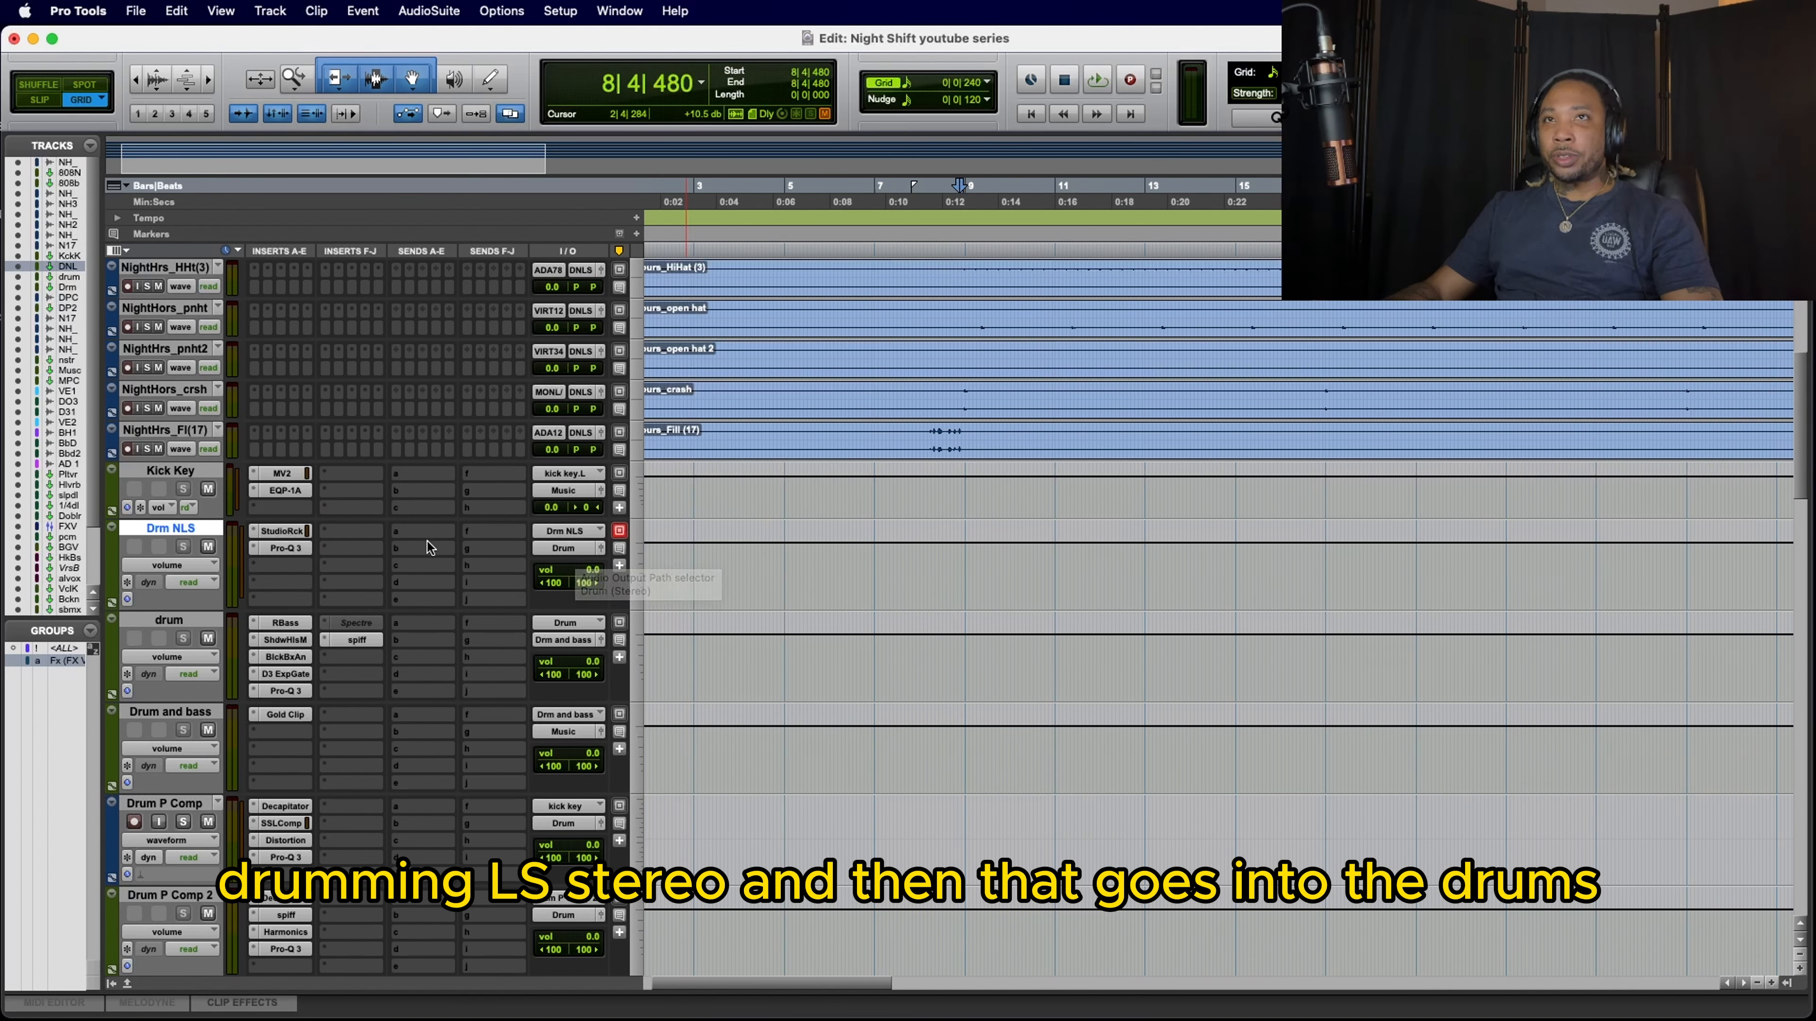
# Step: Play the drums through the Drm NLS bus, mute every drum track except NightHrs_drms, and stop playback
pyautogui.press('space')
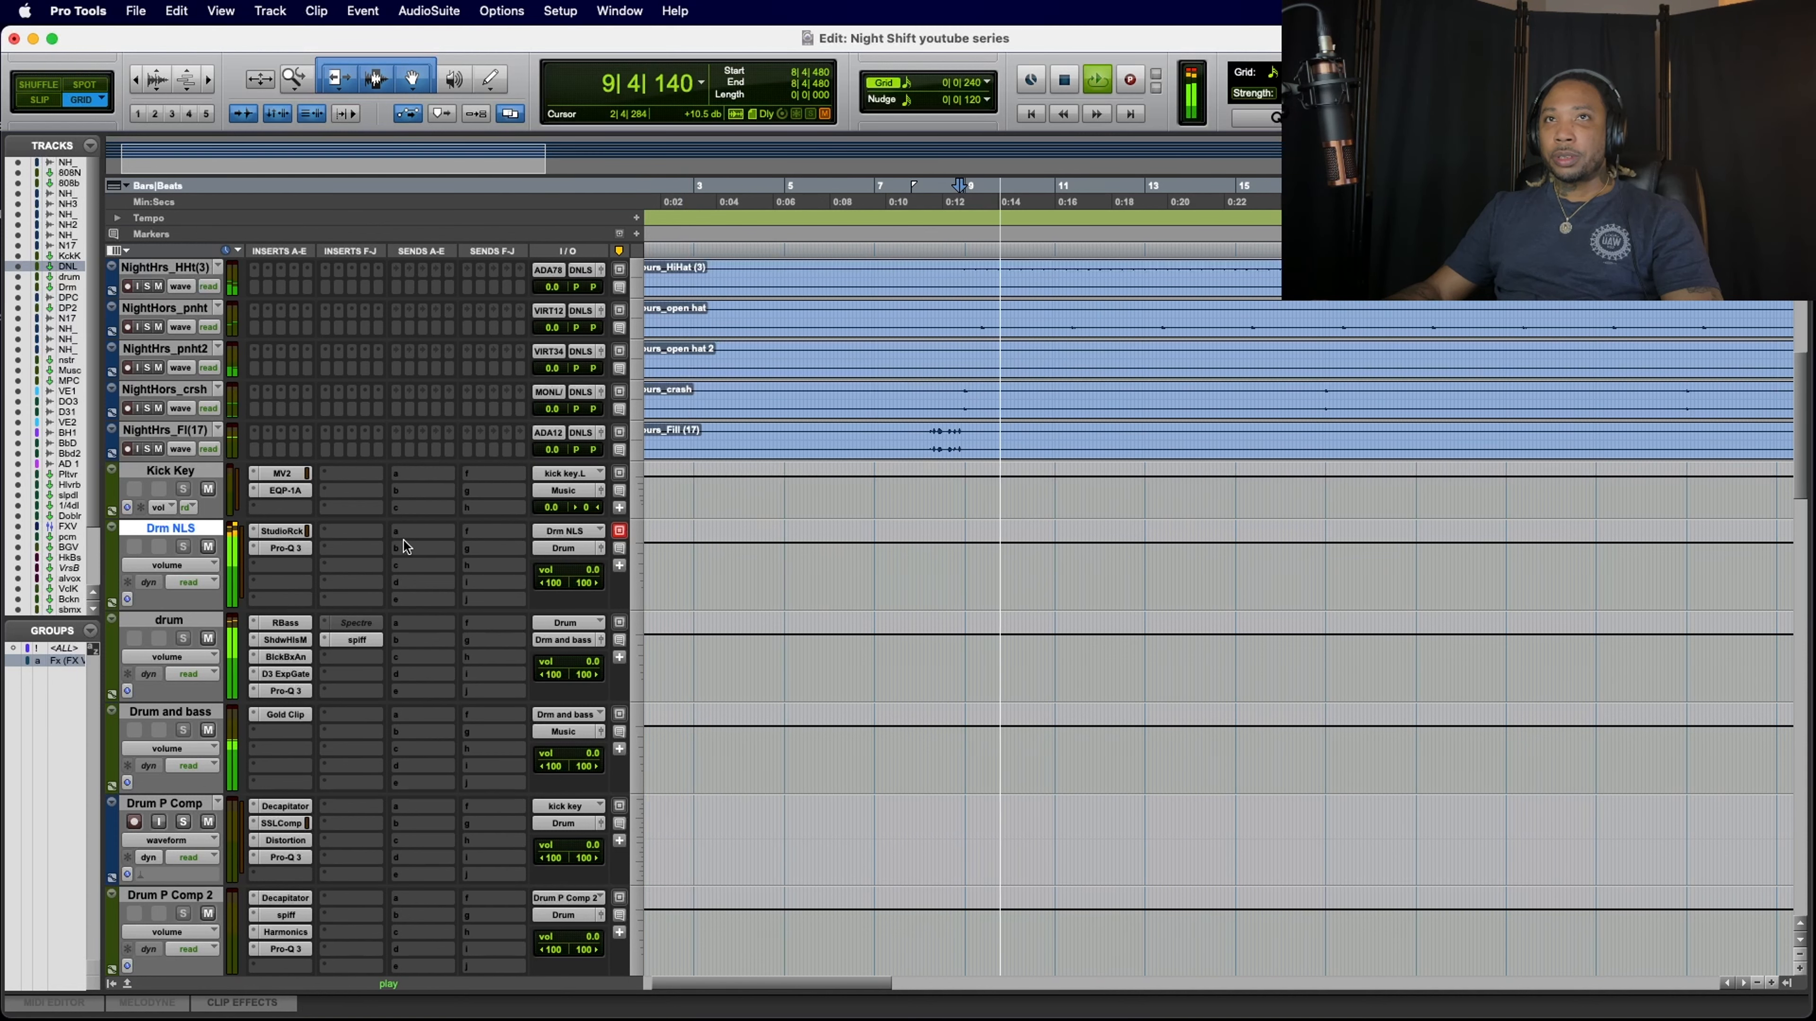
pyautogui.scroll(3, 406, 541)
pyautogui.scroll(1, 406, 541)
pyautogui.press('space')
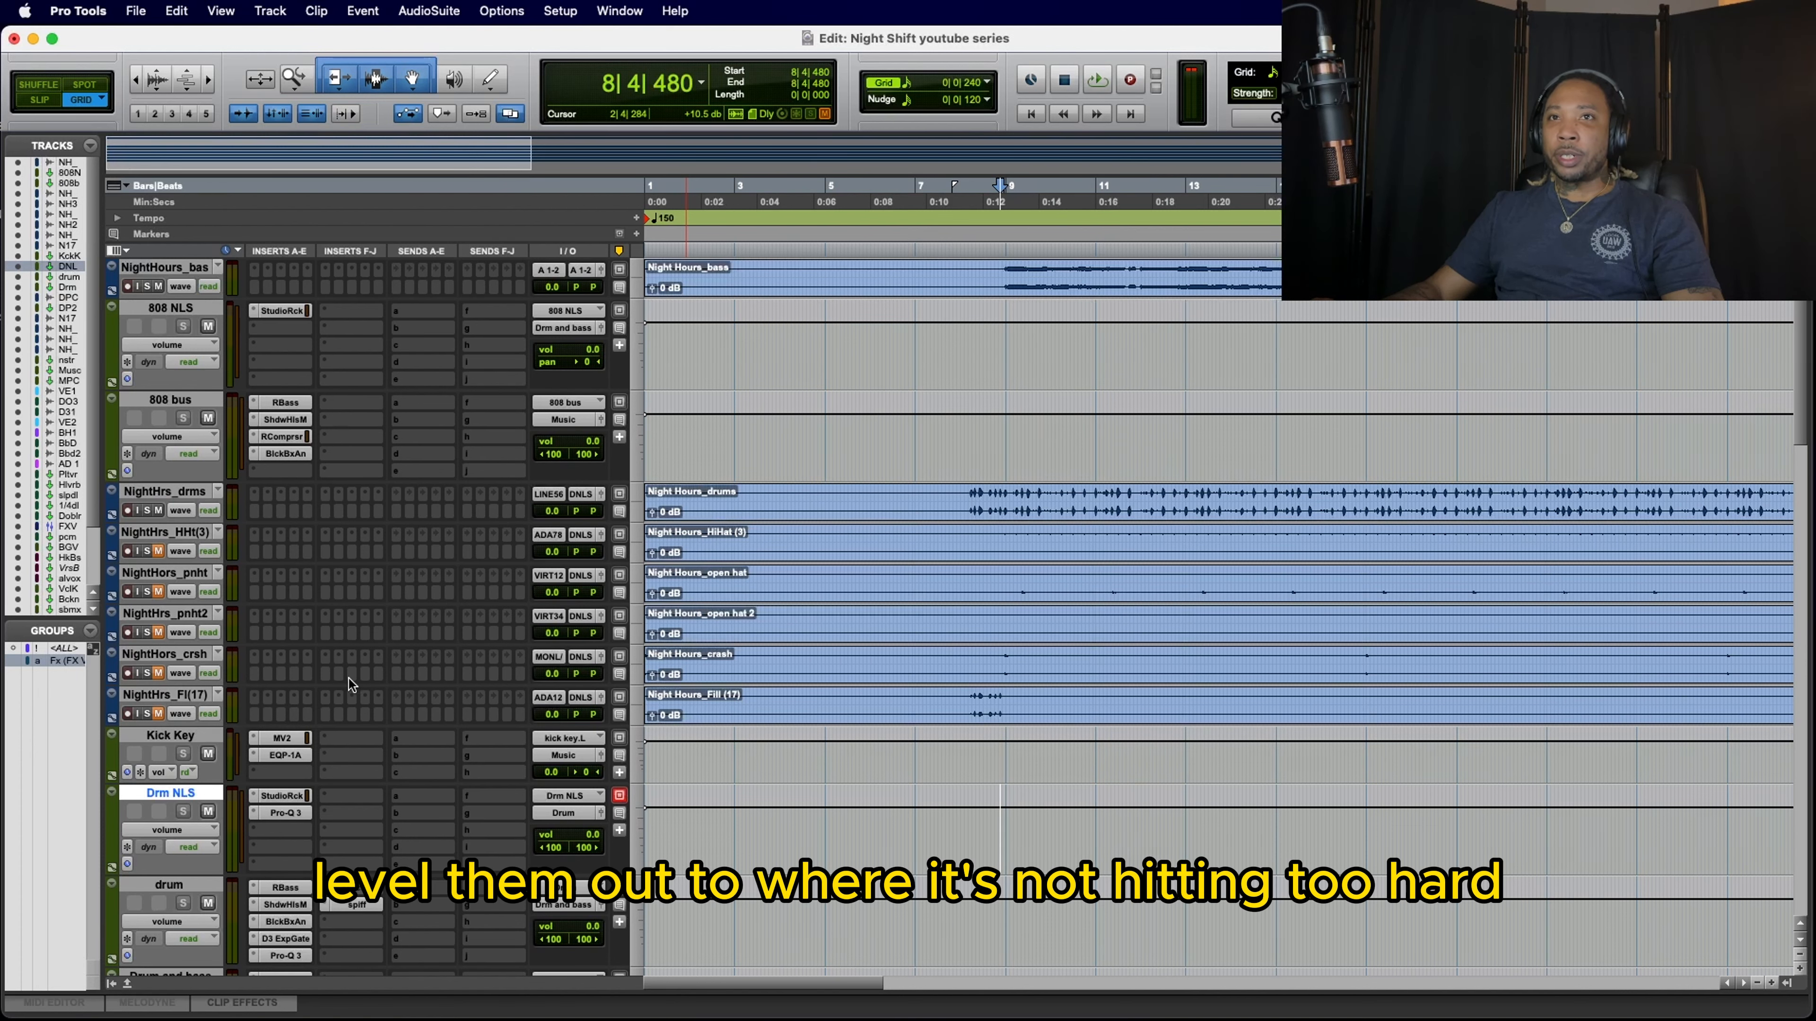
# Step: Display the submix track's 33609 C compressor and move its window low enough to uncover the track controls
pyautogui.scroll(-1, 349, 681)
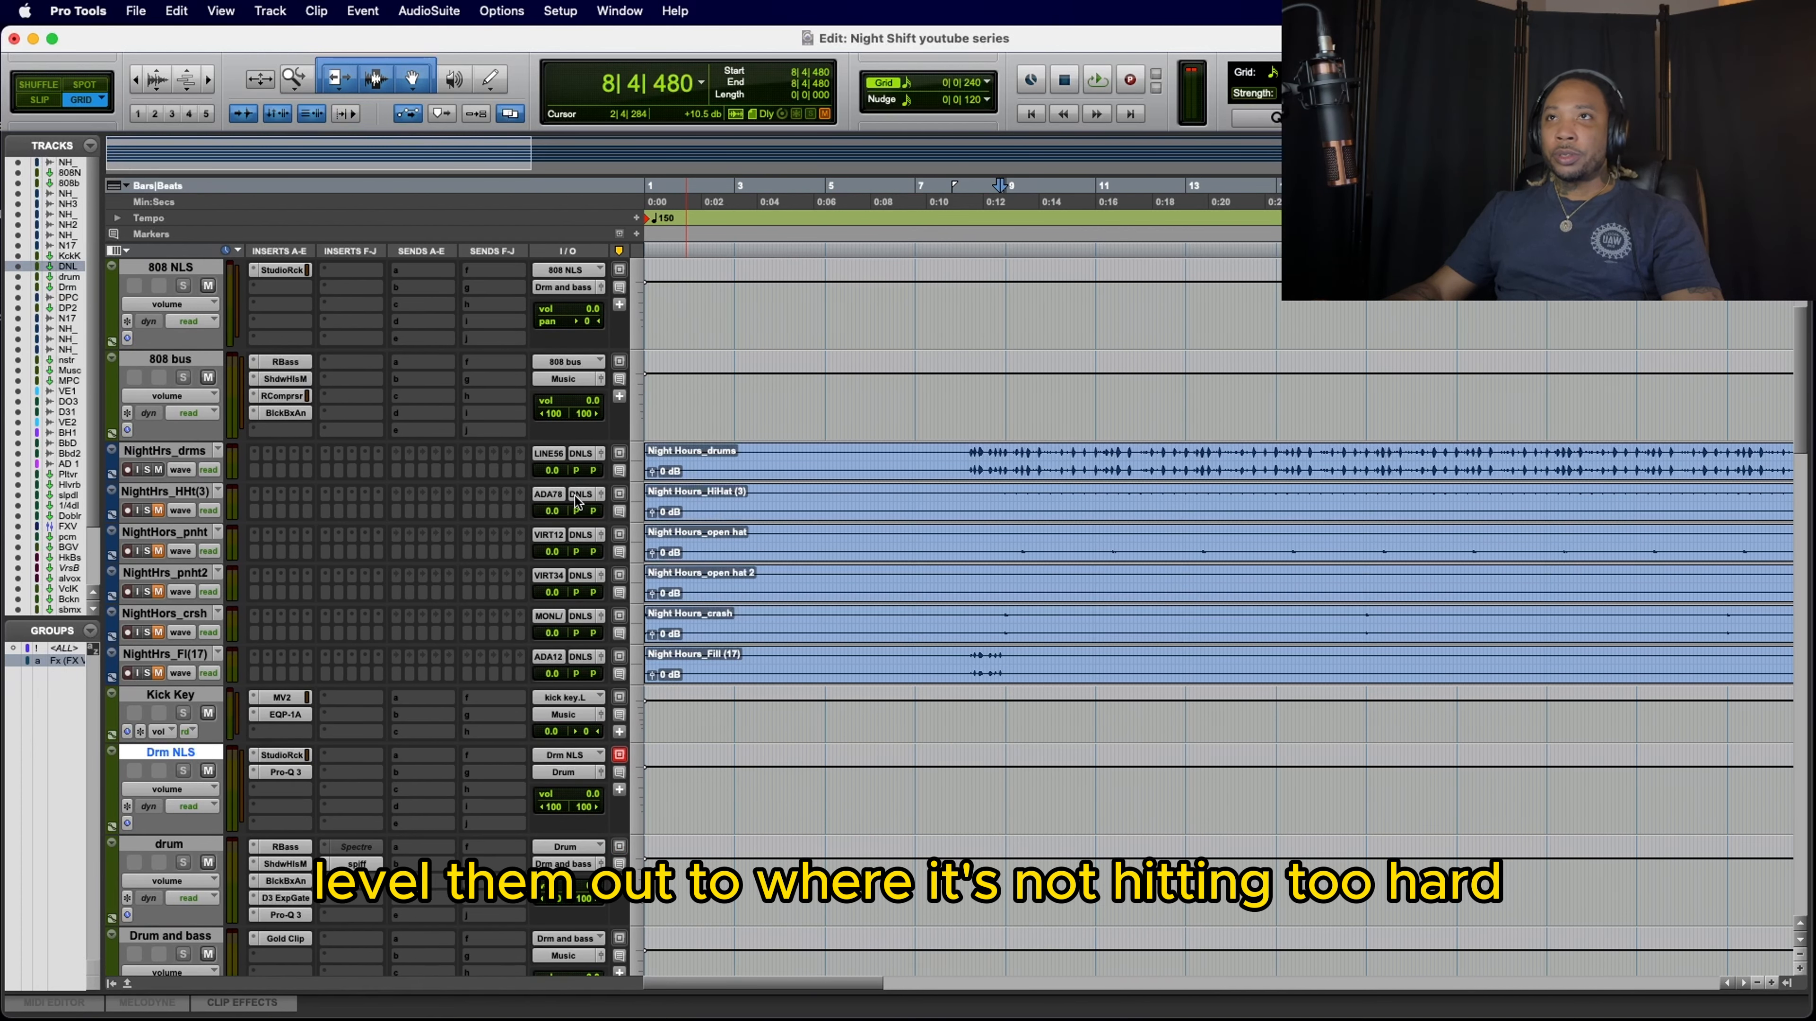
pyautogui.scroll(-15, 443, 574)
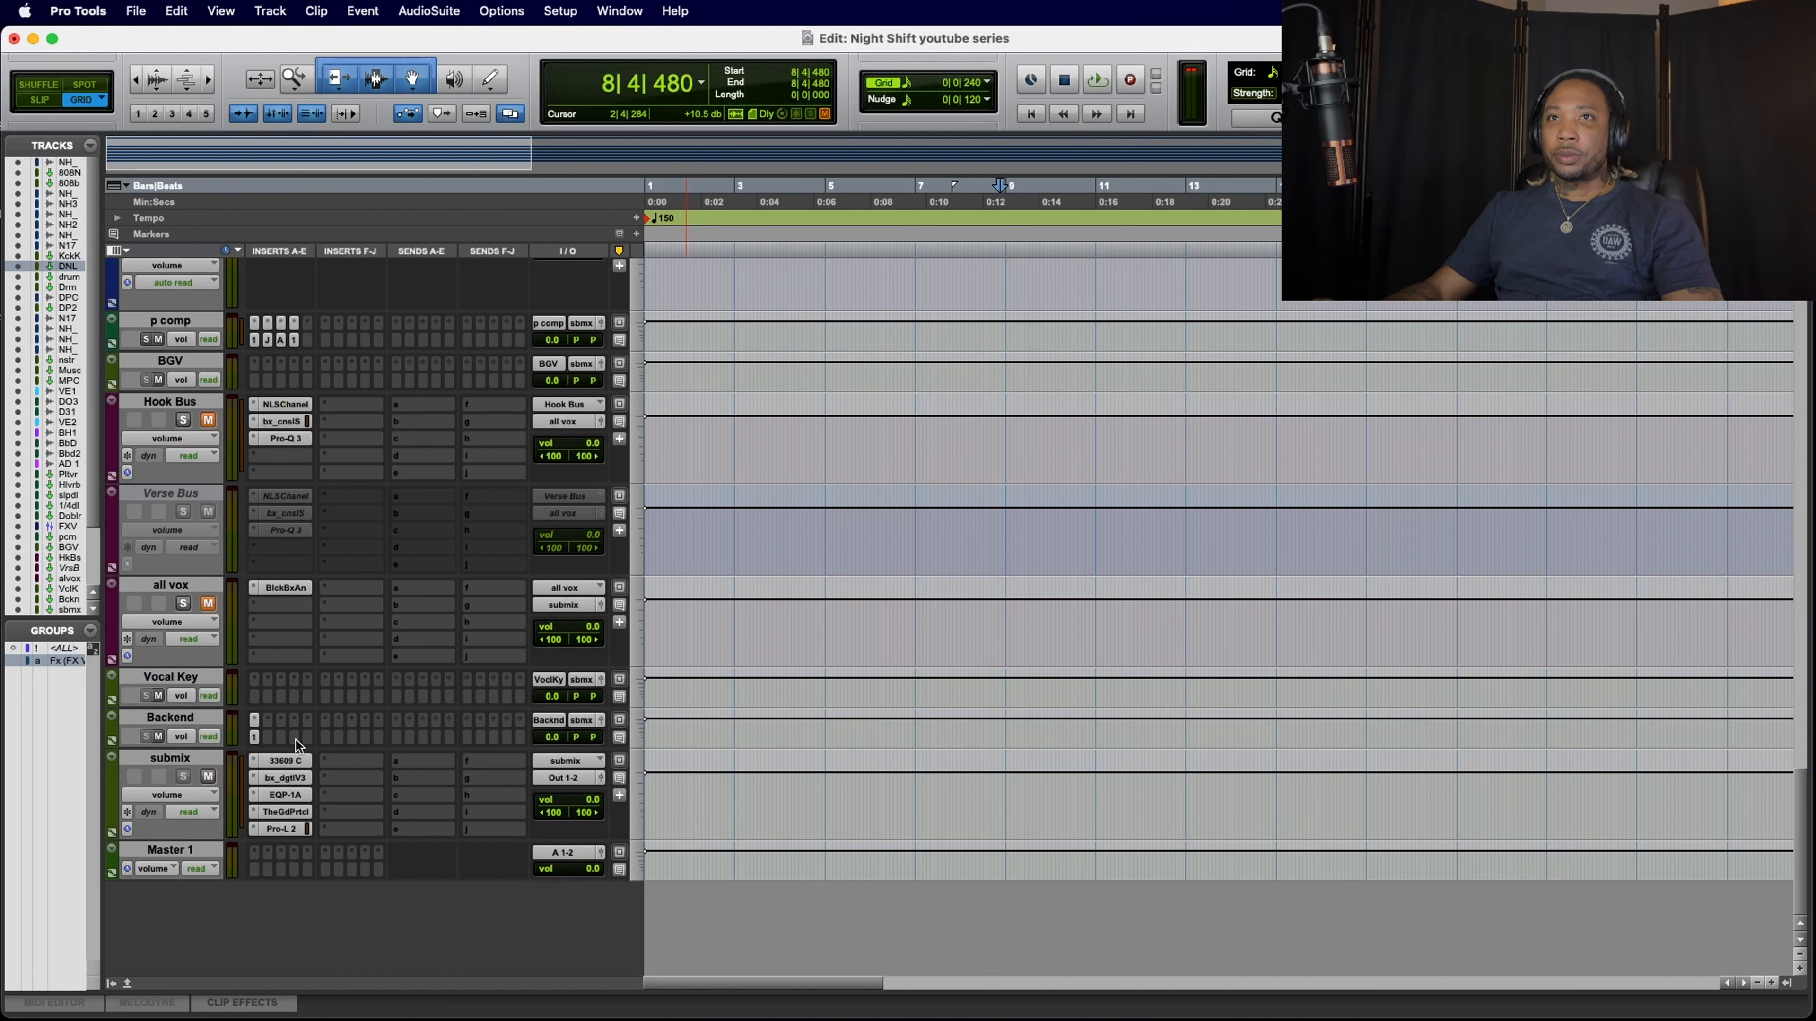
pyautogui.click(293, 762)
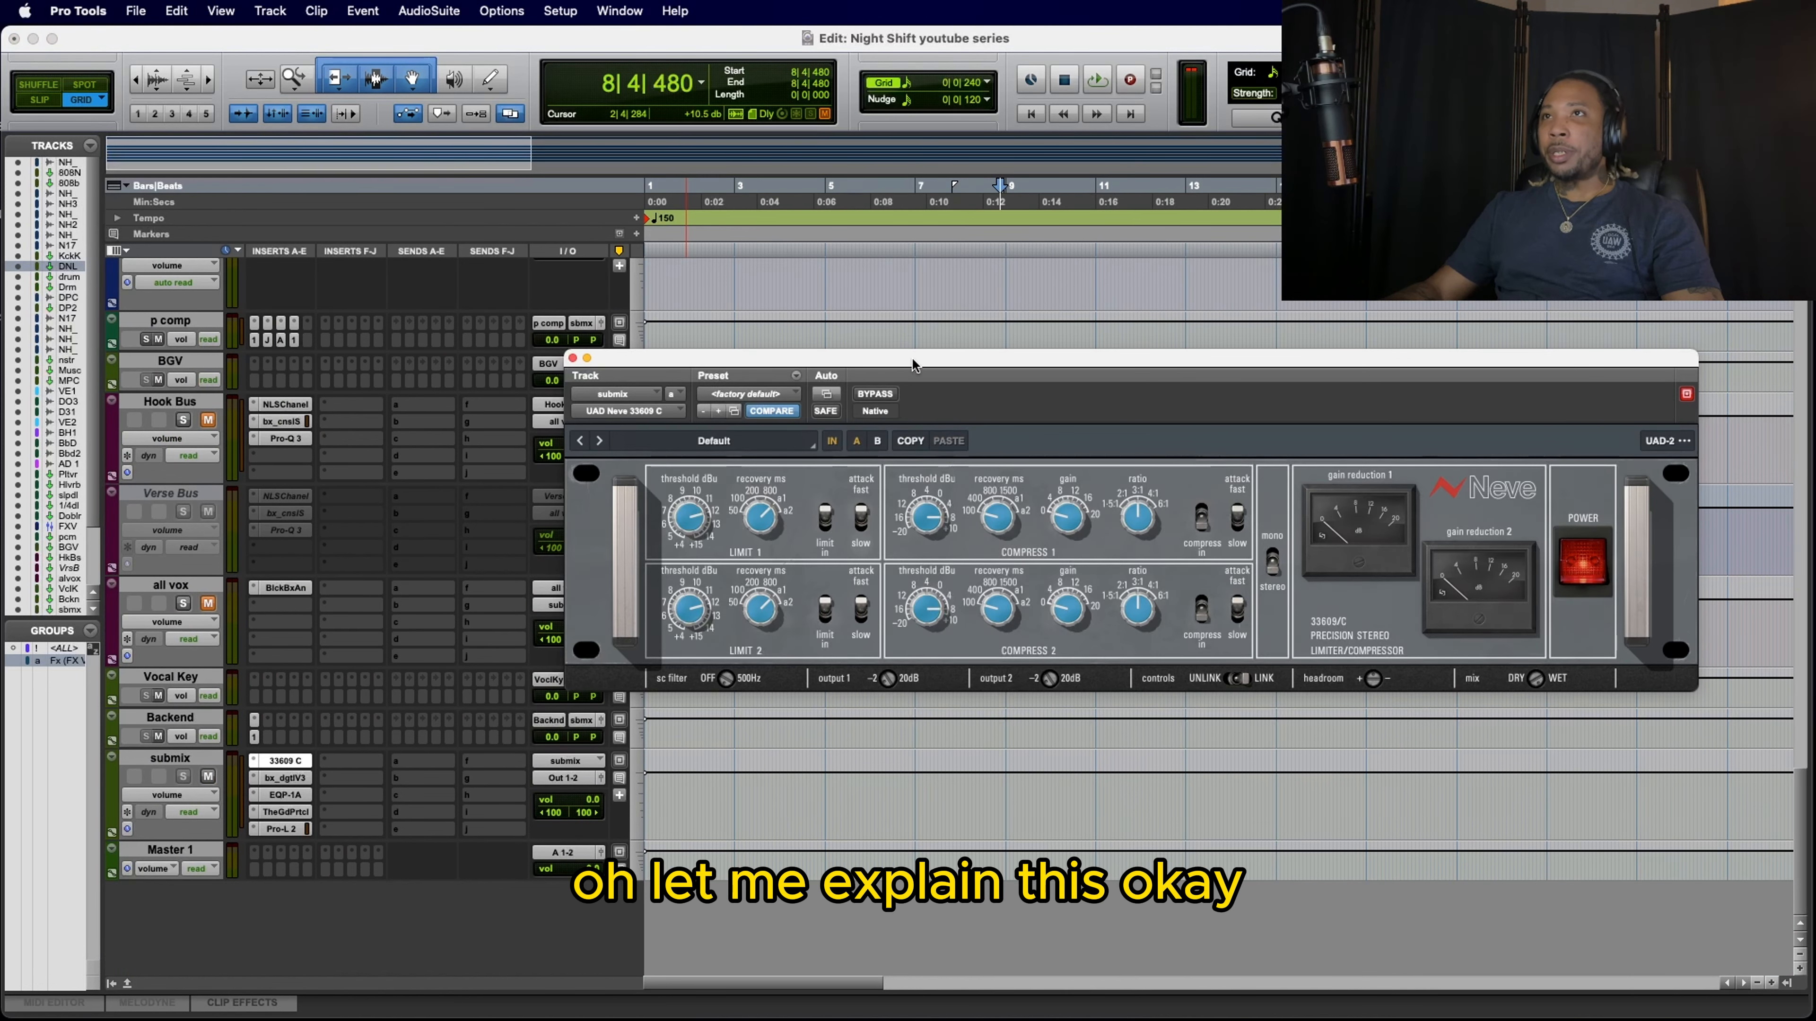
pyautogui.moveTo(912, 363); pyautogui.dragTo(891, 369)
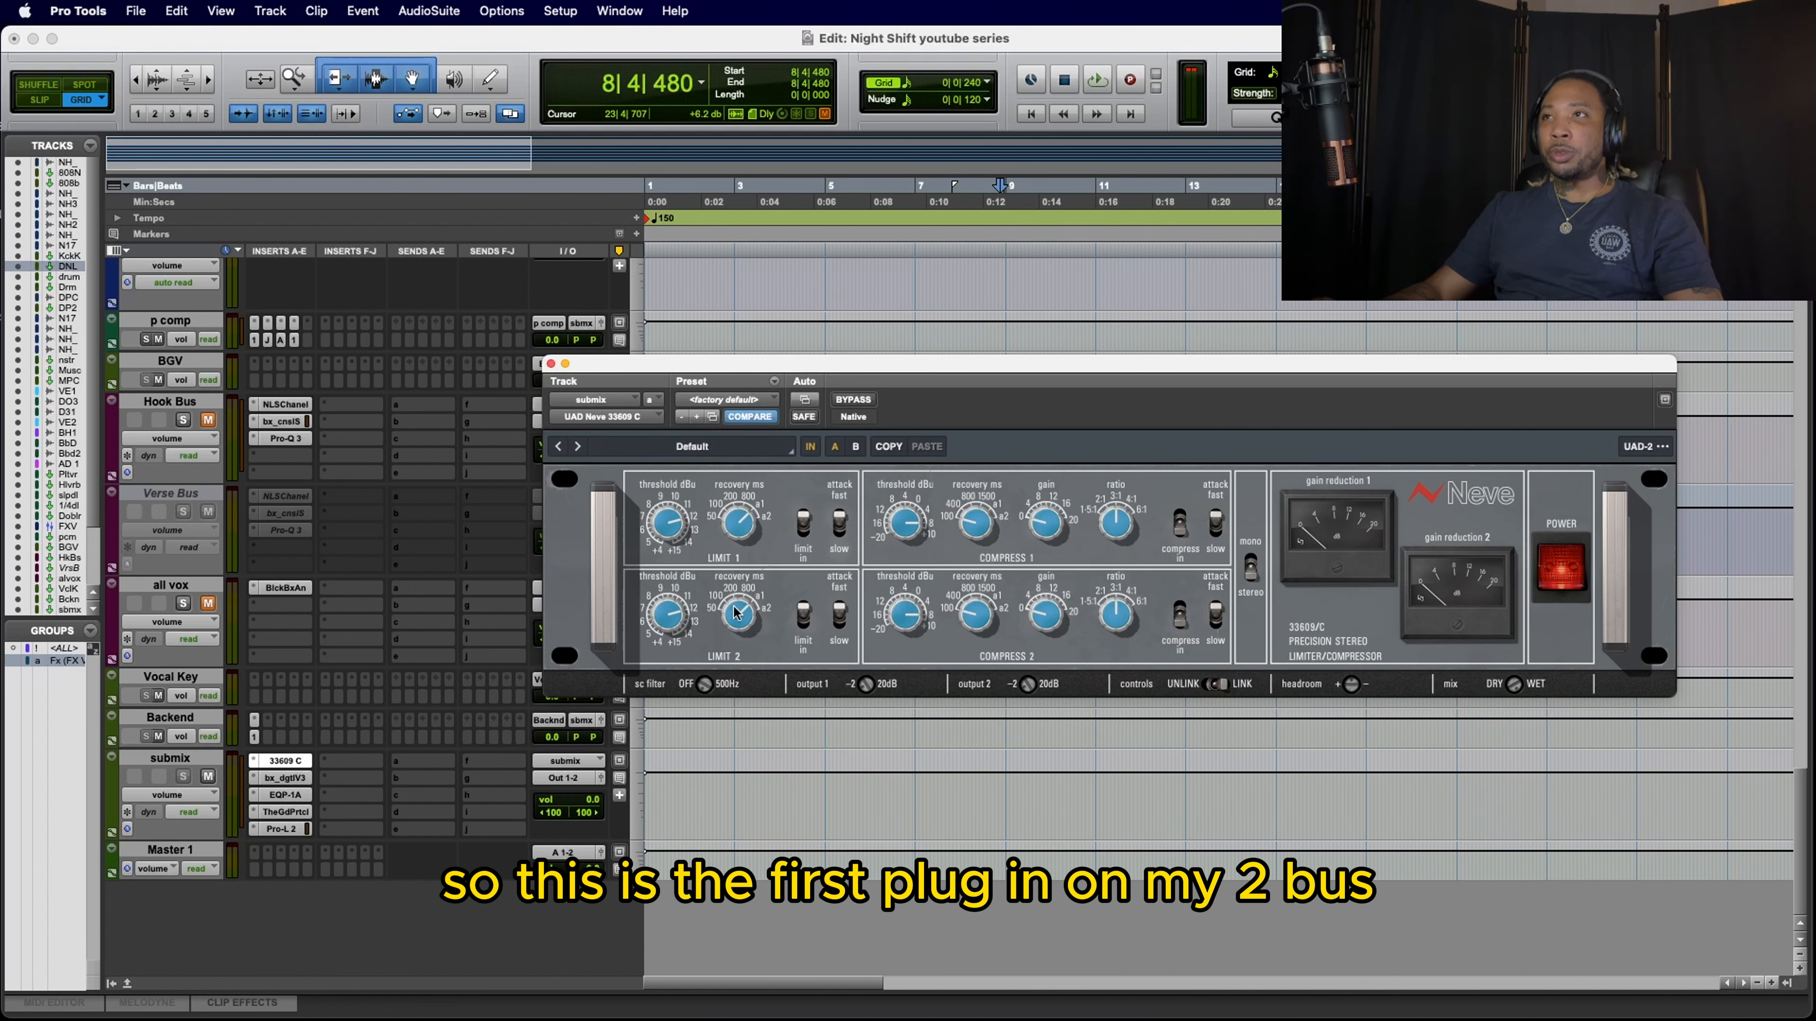
pyautogui.moveTo(690, 363); pyautogui.dragTo(810, 668)
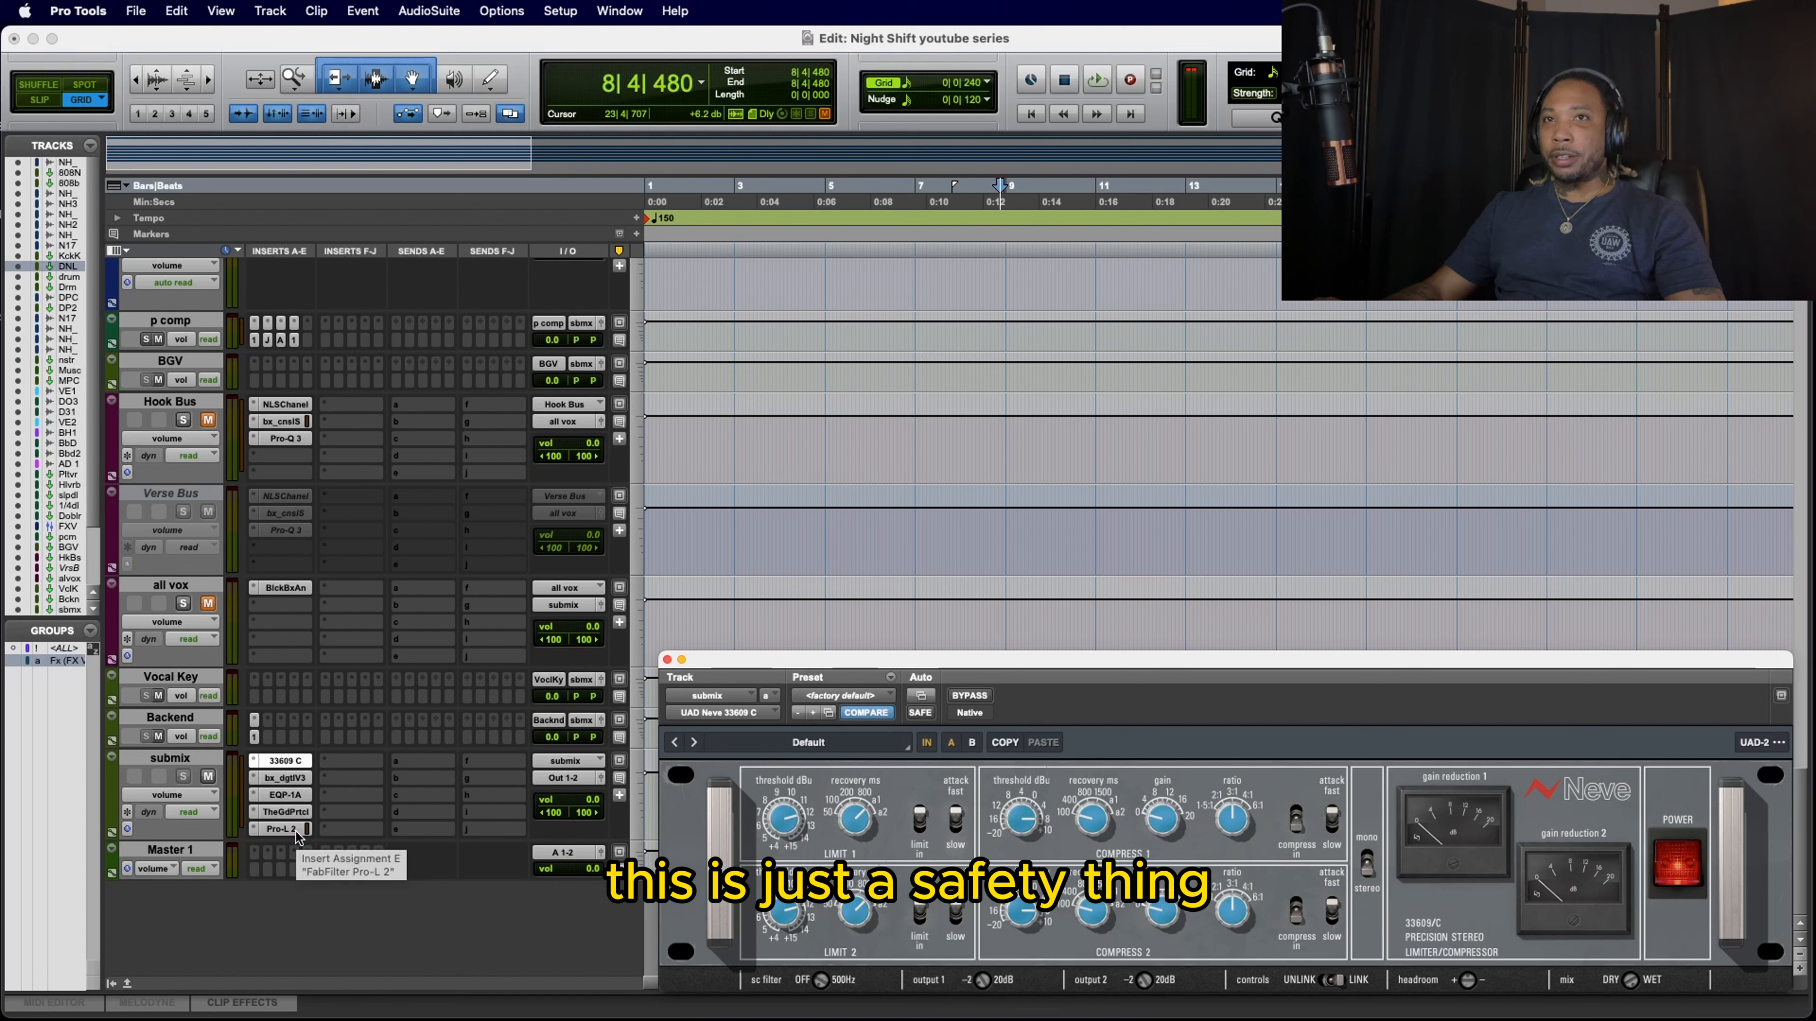
# Step: Set the amount of The God Particle on the submix track to 50% and close the plug-in
pyautogui.click(300, 815)
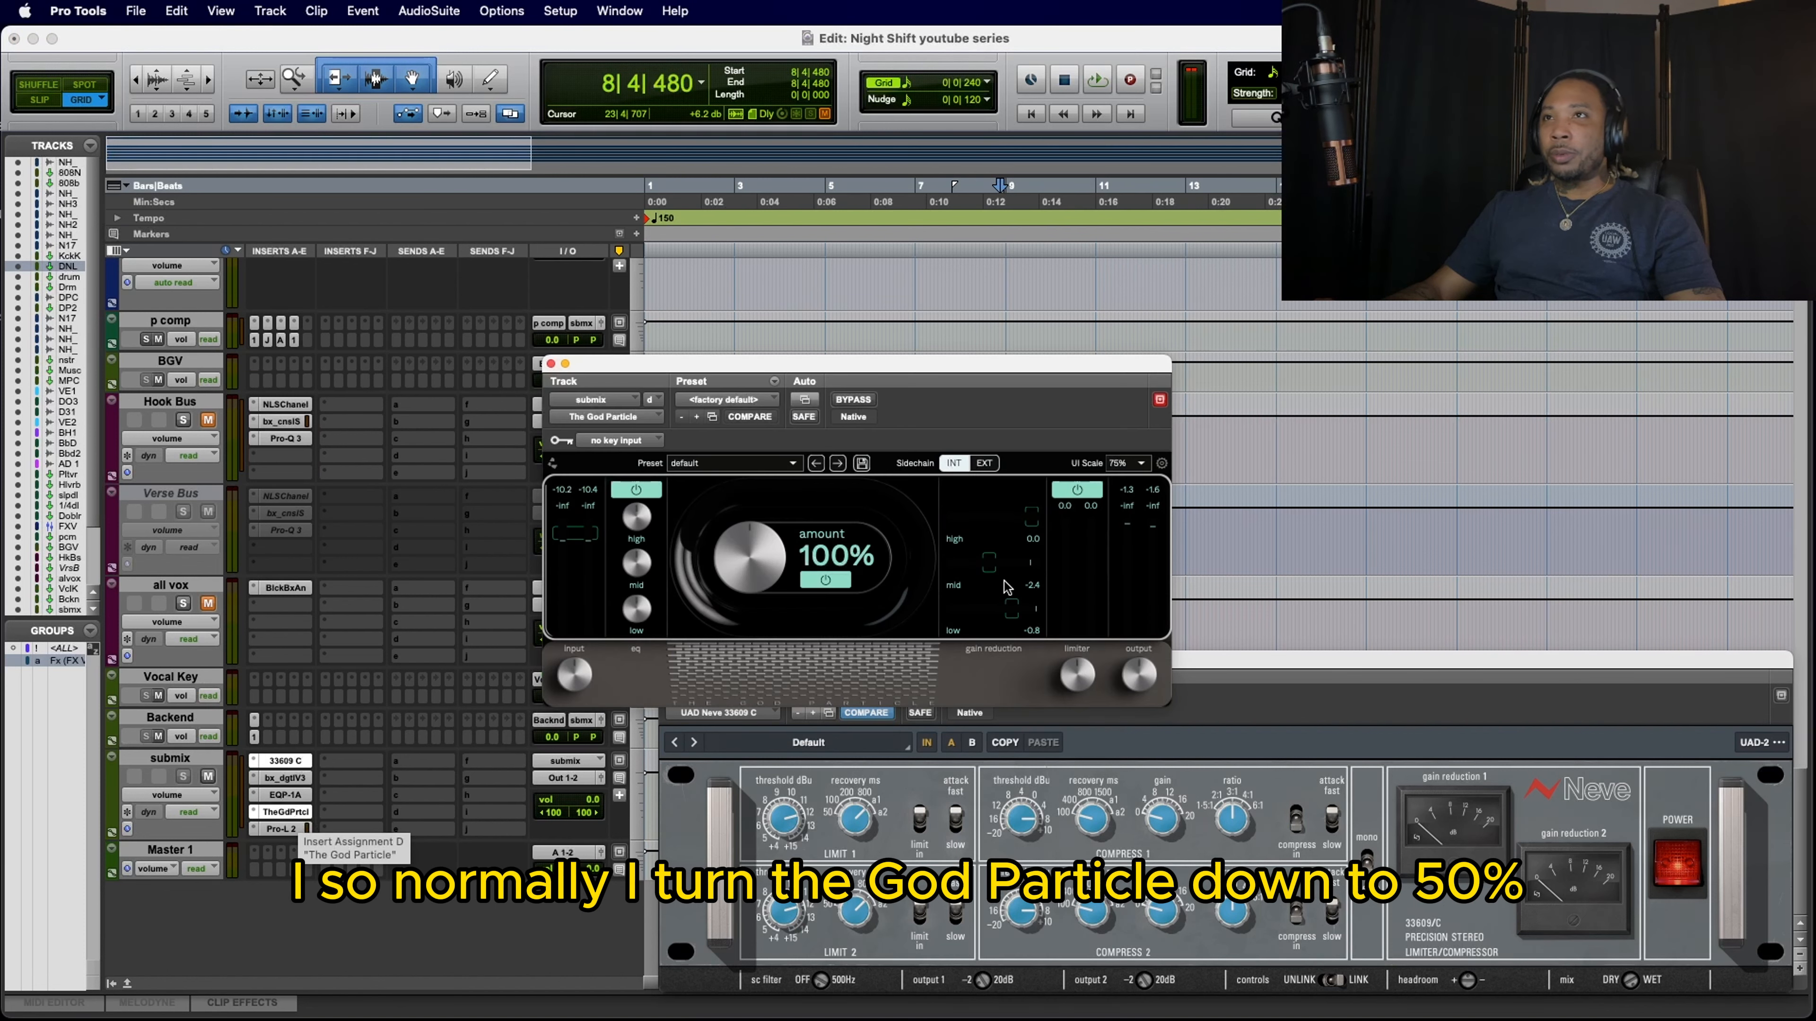
pyautogui.moveTo(784, 556); pyautogui.dragTo(755, 606)
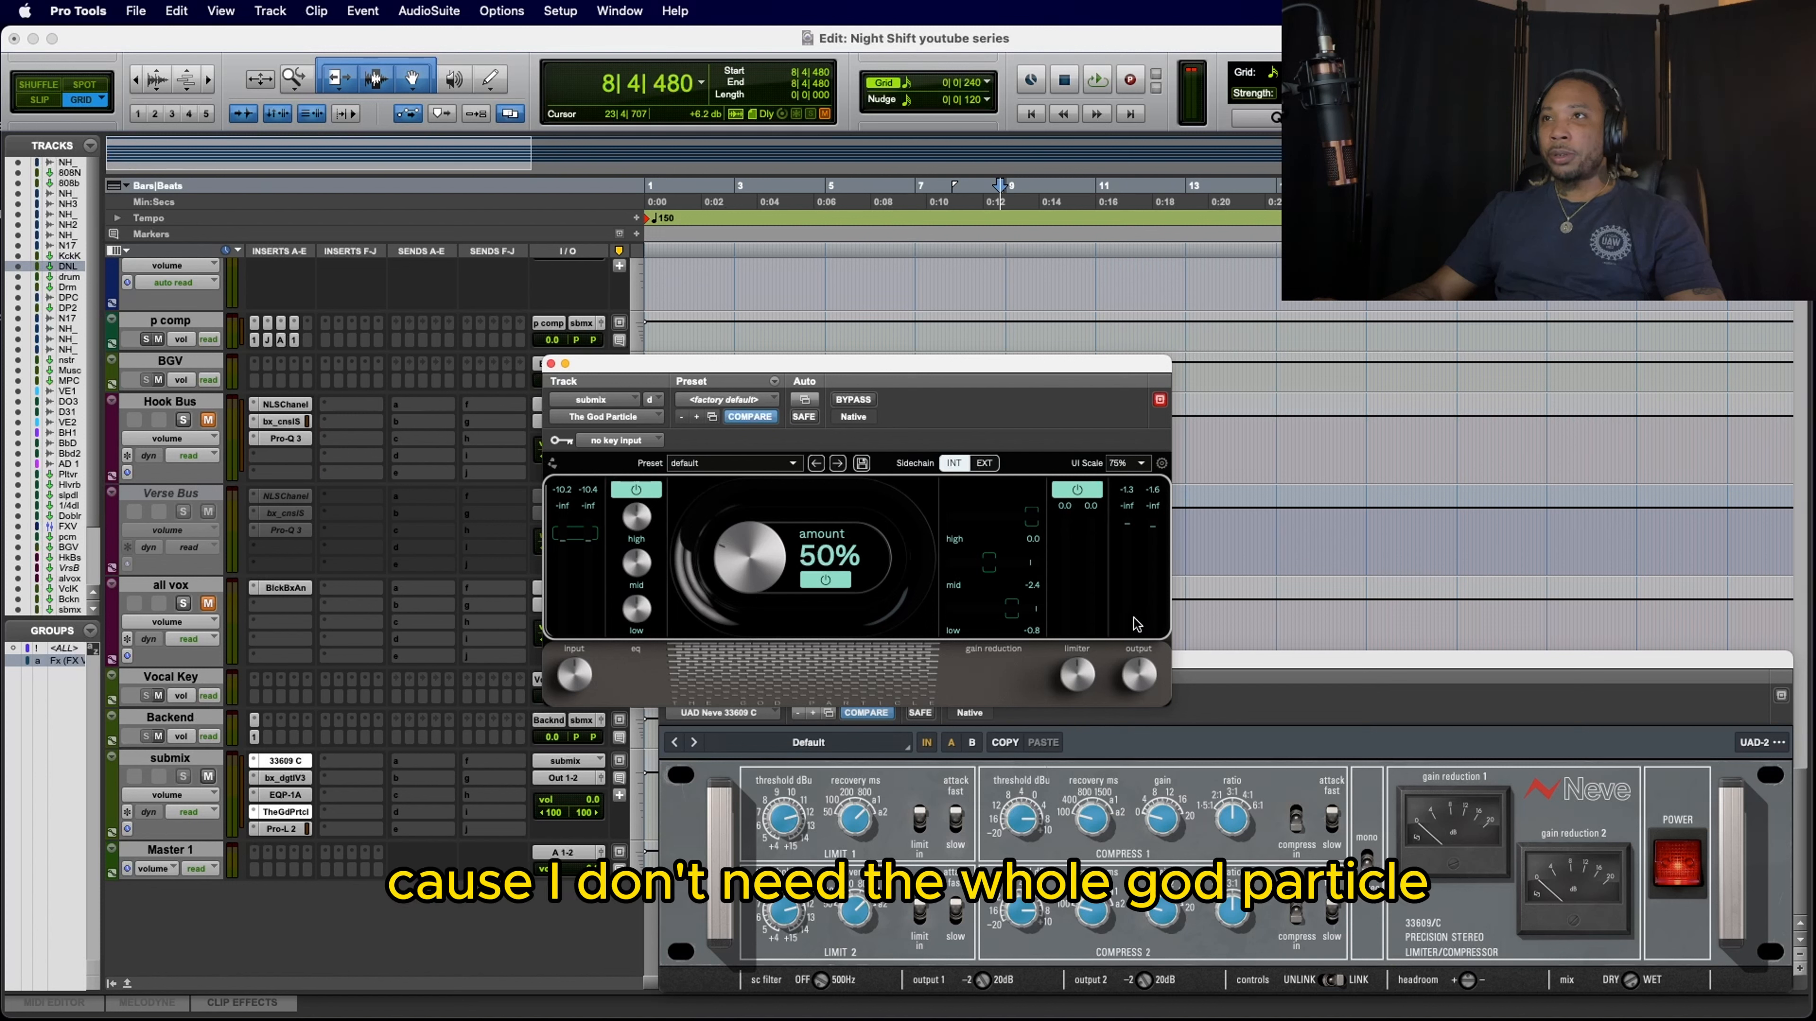
pyautogui.moveTo(1078, 696); pyautogui.dragTo(1078, 758)
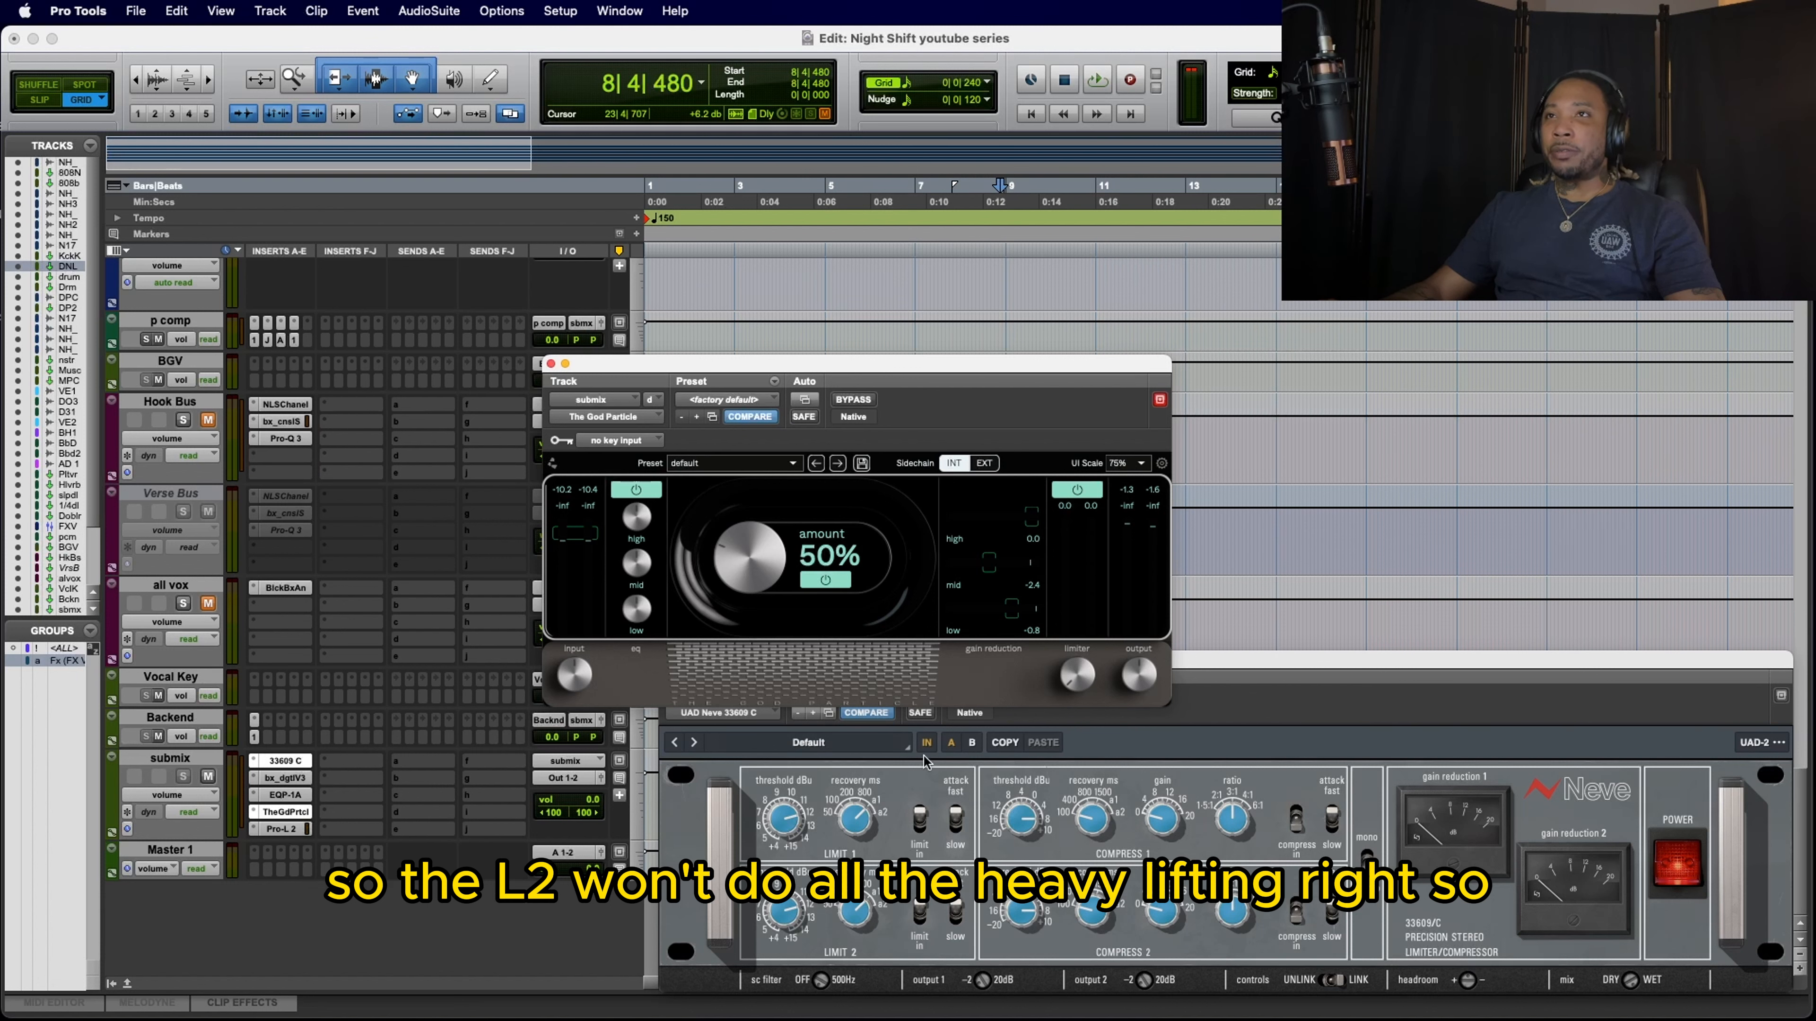
pyautogui.click(550, 363)
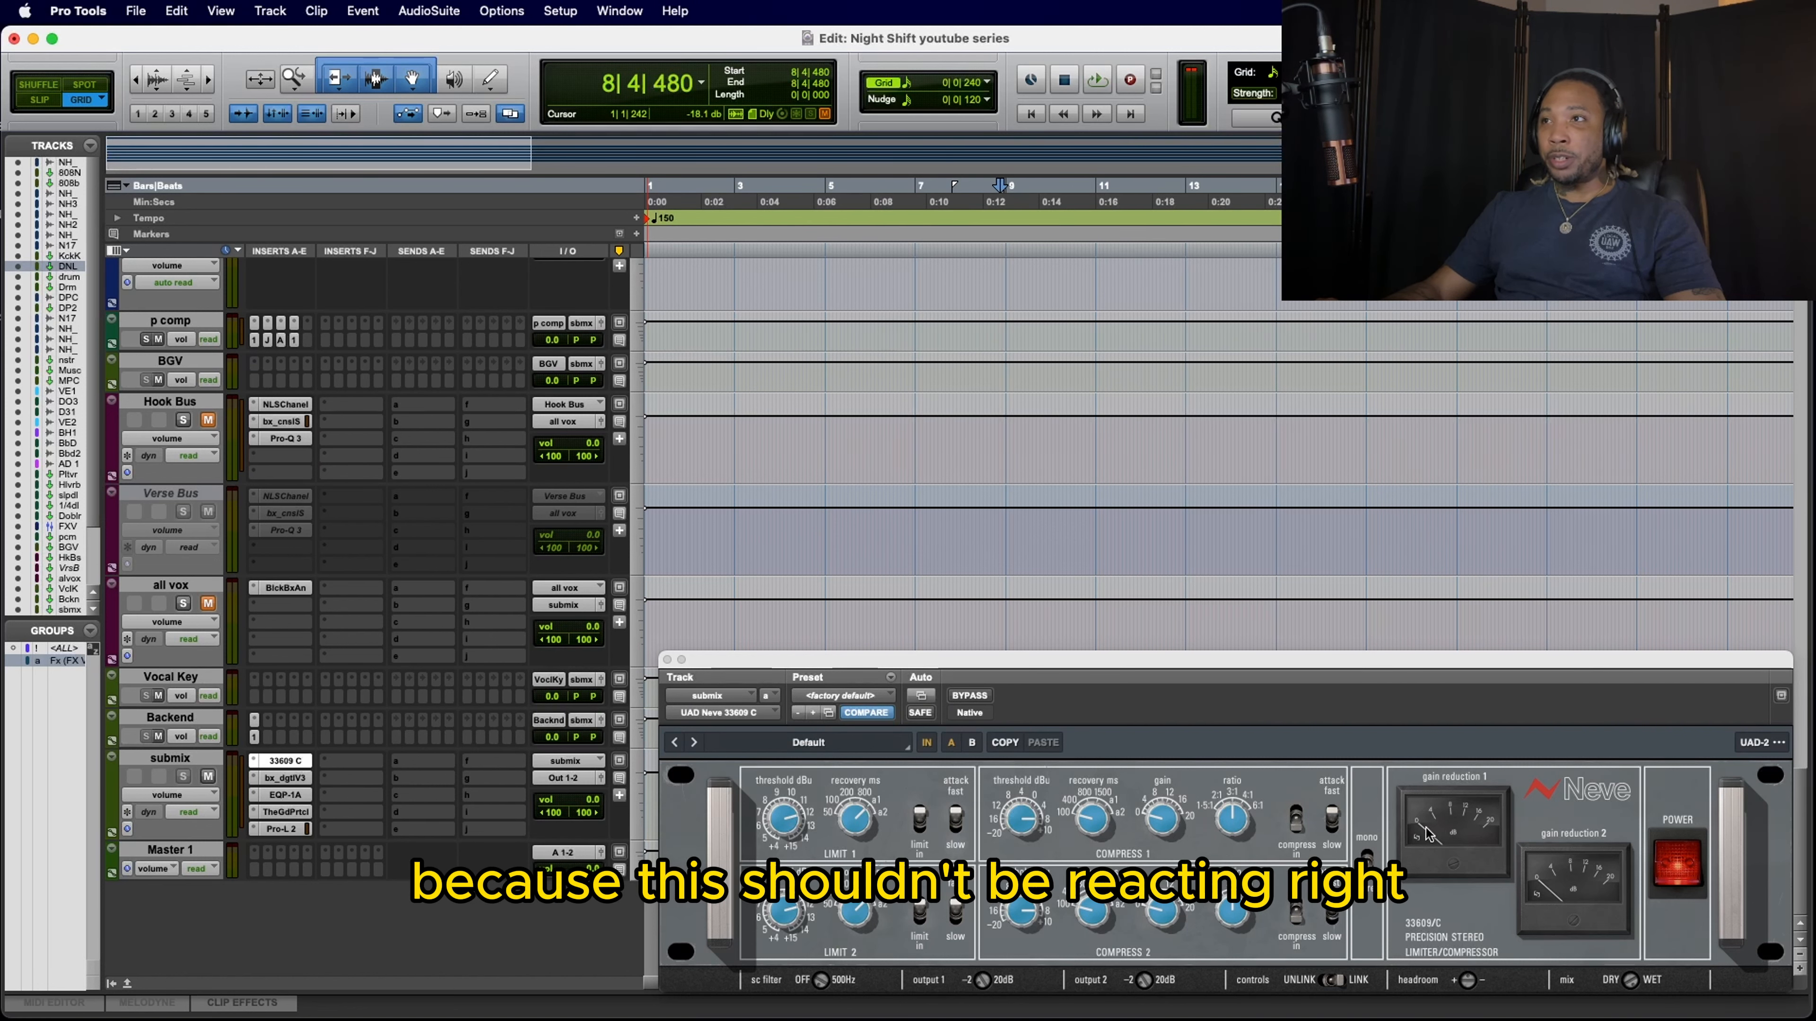
# Step: Play from 8|1|720 on the NightHrs_drms track, keeping the 33609 C window in view below the drum tracks
pyautogui.scroll(10, 504, 498)
pyautogui.scroll(10, 506, 498)
pyautogui.click(968, 502)
pyautogui.press('space')
pyautogui.moveTo(965, 661); pyautogui.dragTo(965, 656)
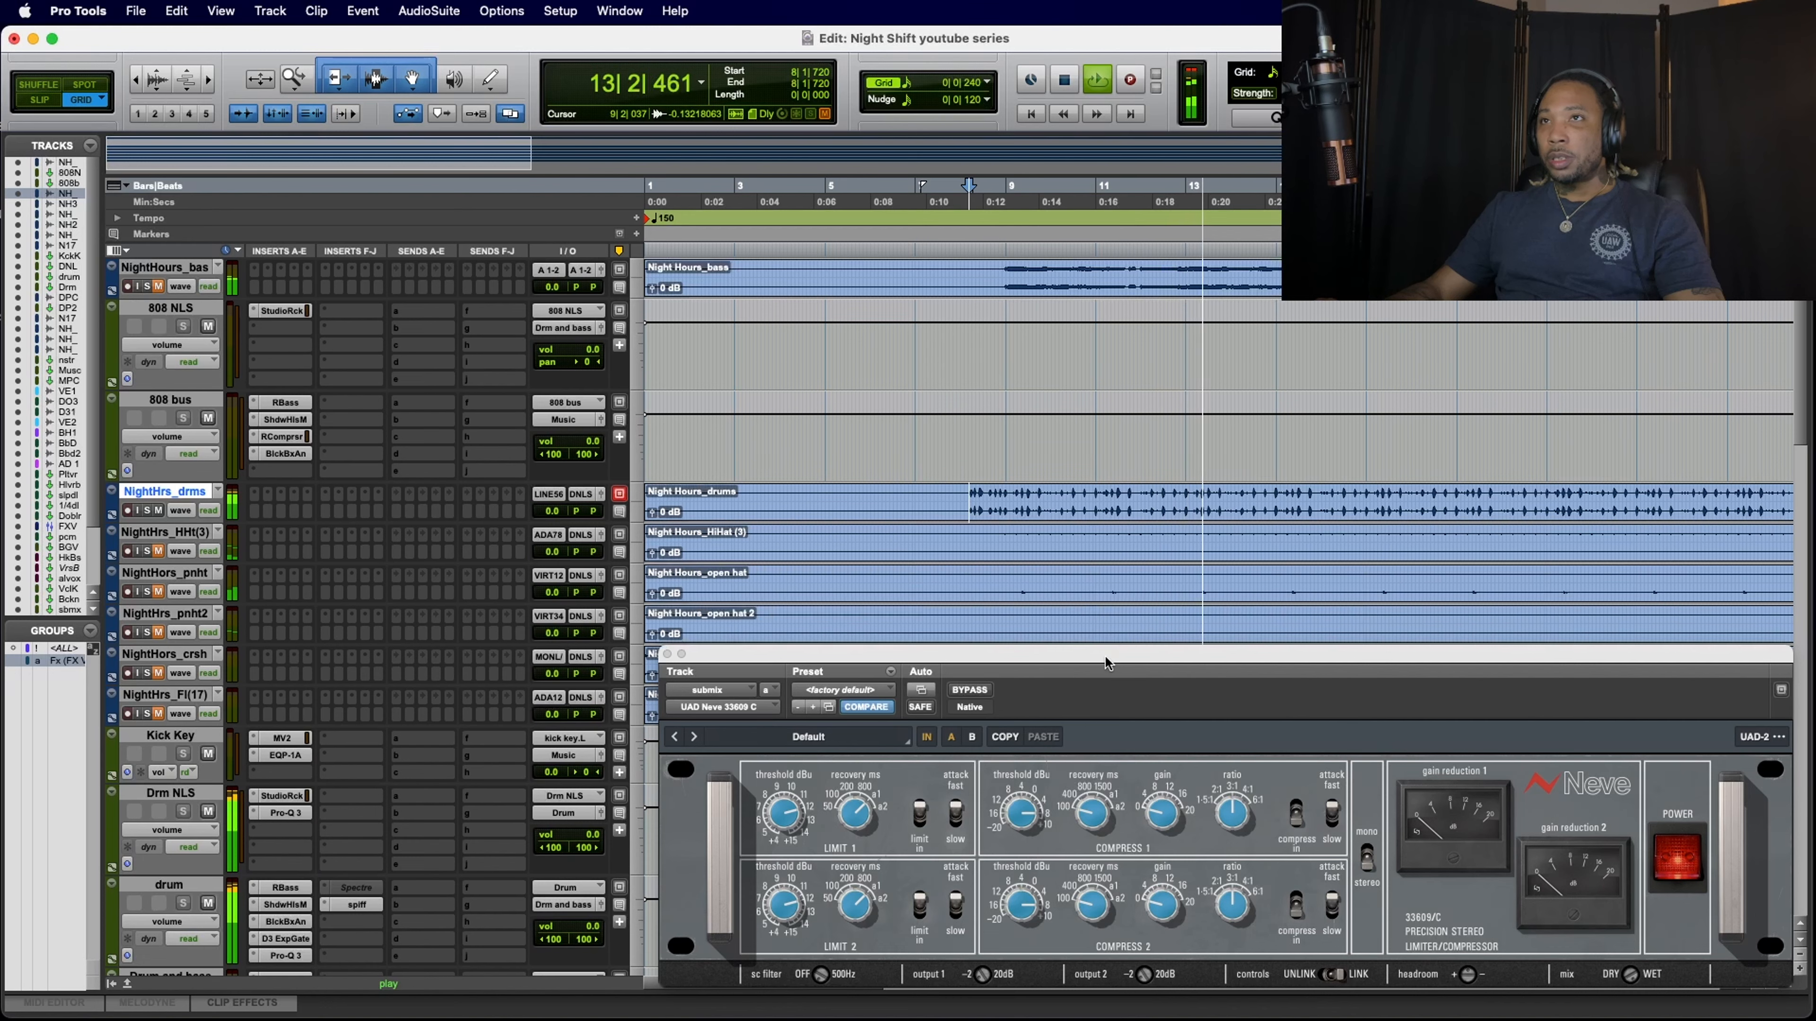
pyautogui.moveTo(1105, 657)
pyautogui.mouseDown()
pyautogui.moveTo(1126, 626)
pyautogui.moveTo(1110, 555)
pyautogui.moveTo(1112, 691)
pyautogui.mouseUp()
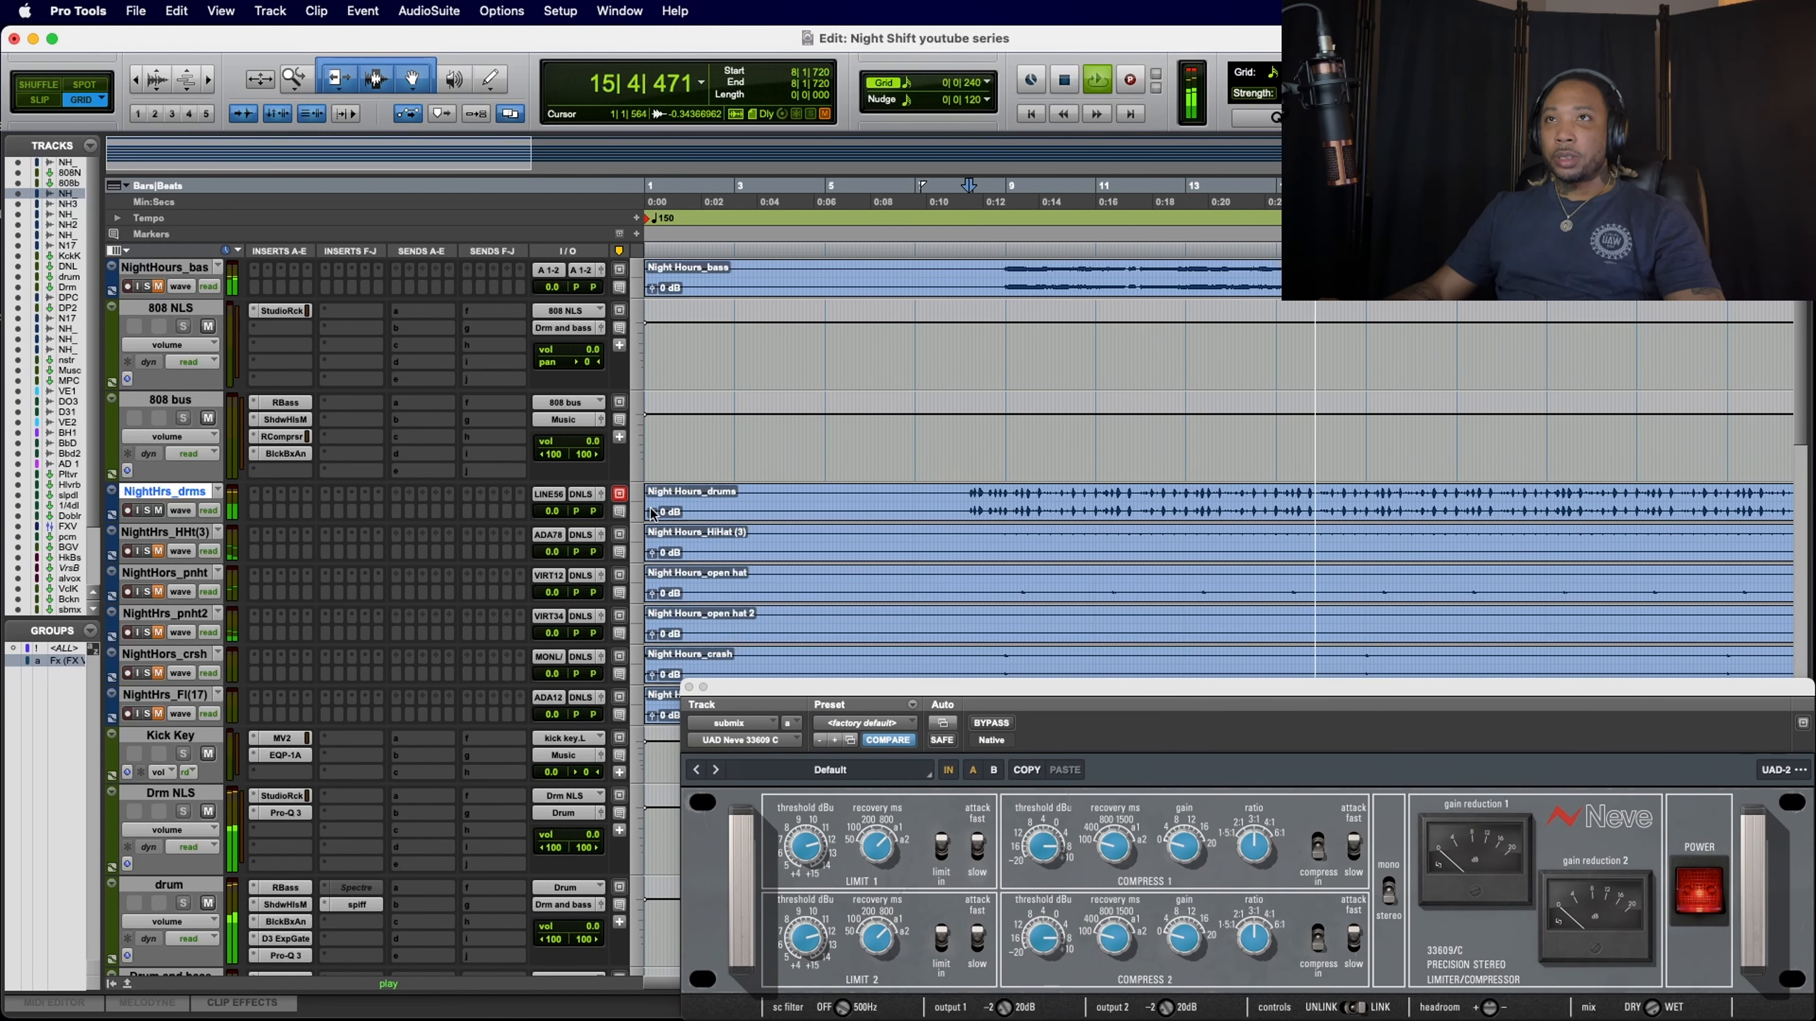
# Step: Lower the NightHrs_drms track's volume to -11.9 dB during playback
pyautogui.moveTo(552, 511); pyautogui.dragTo(551, 530)
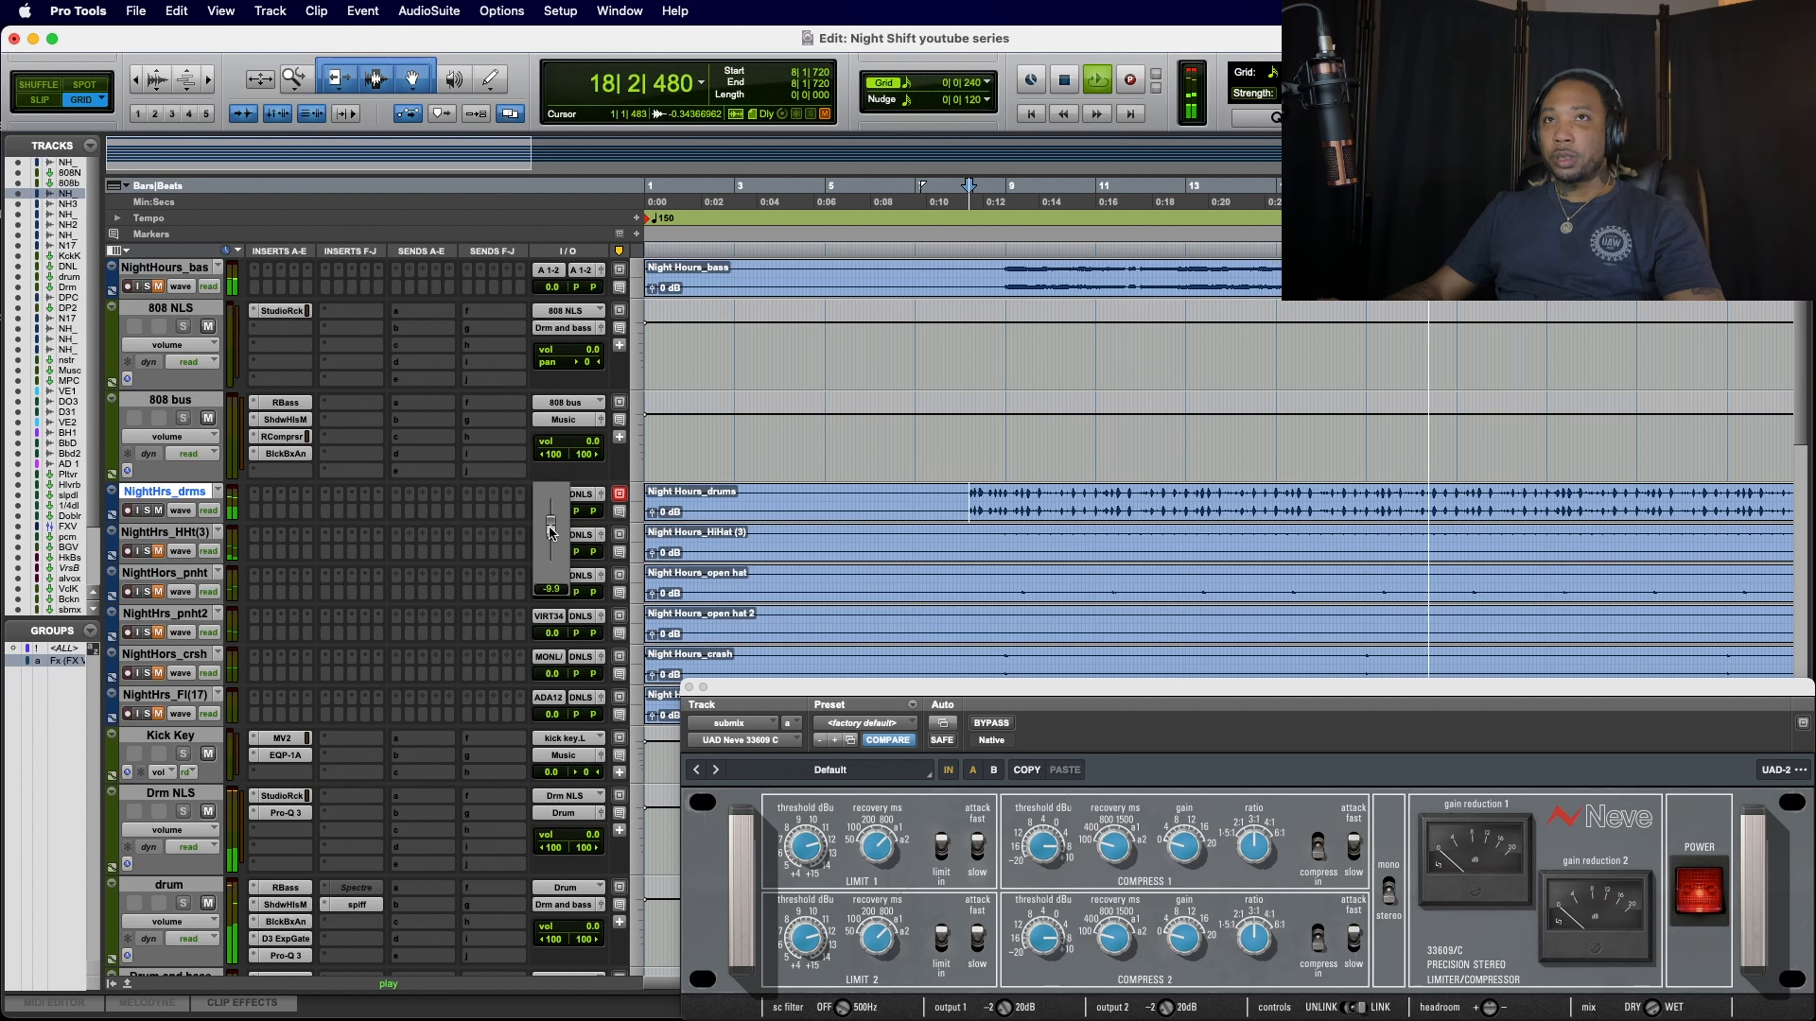
pyautogui.moveTo(552, 530); pyautogui.dragTo(550, 533)
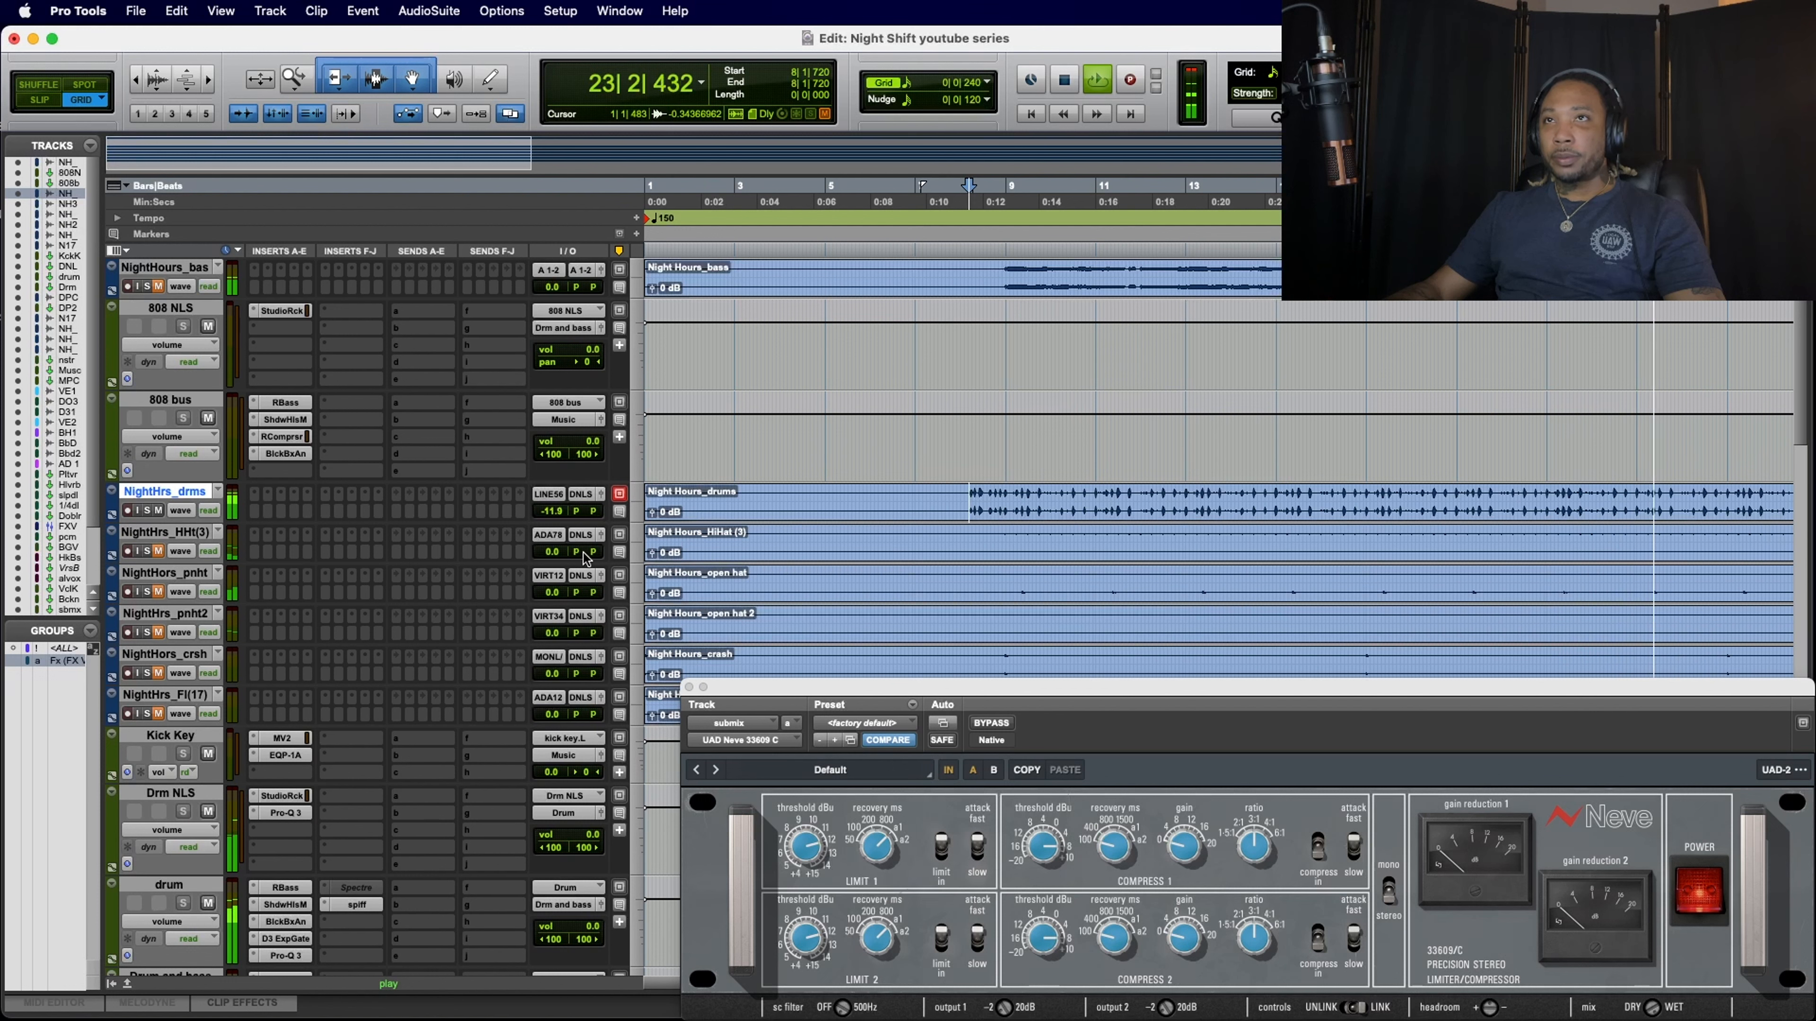
pyautogui.click(551, 512)
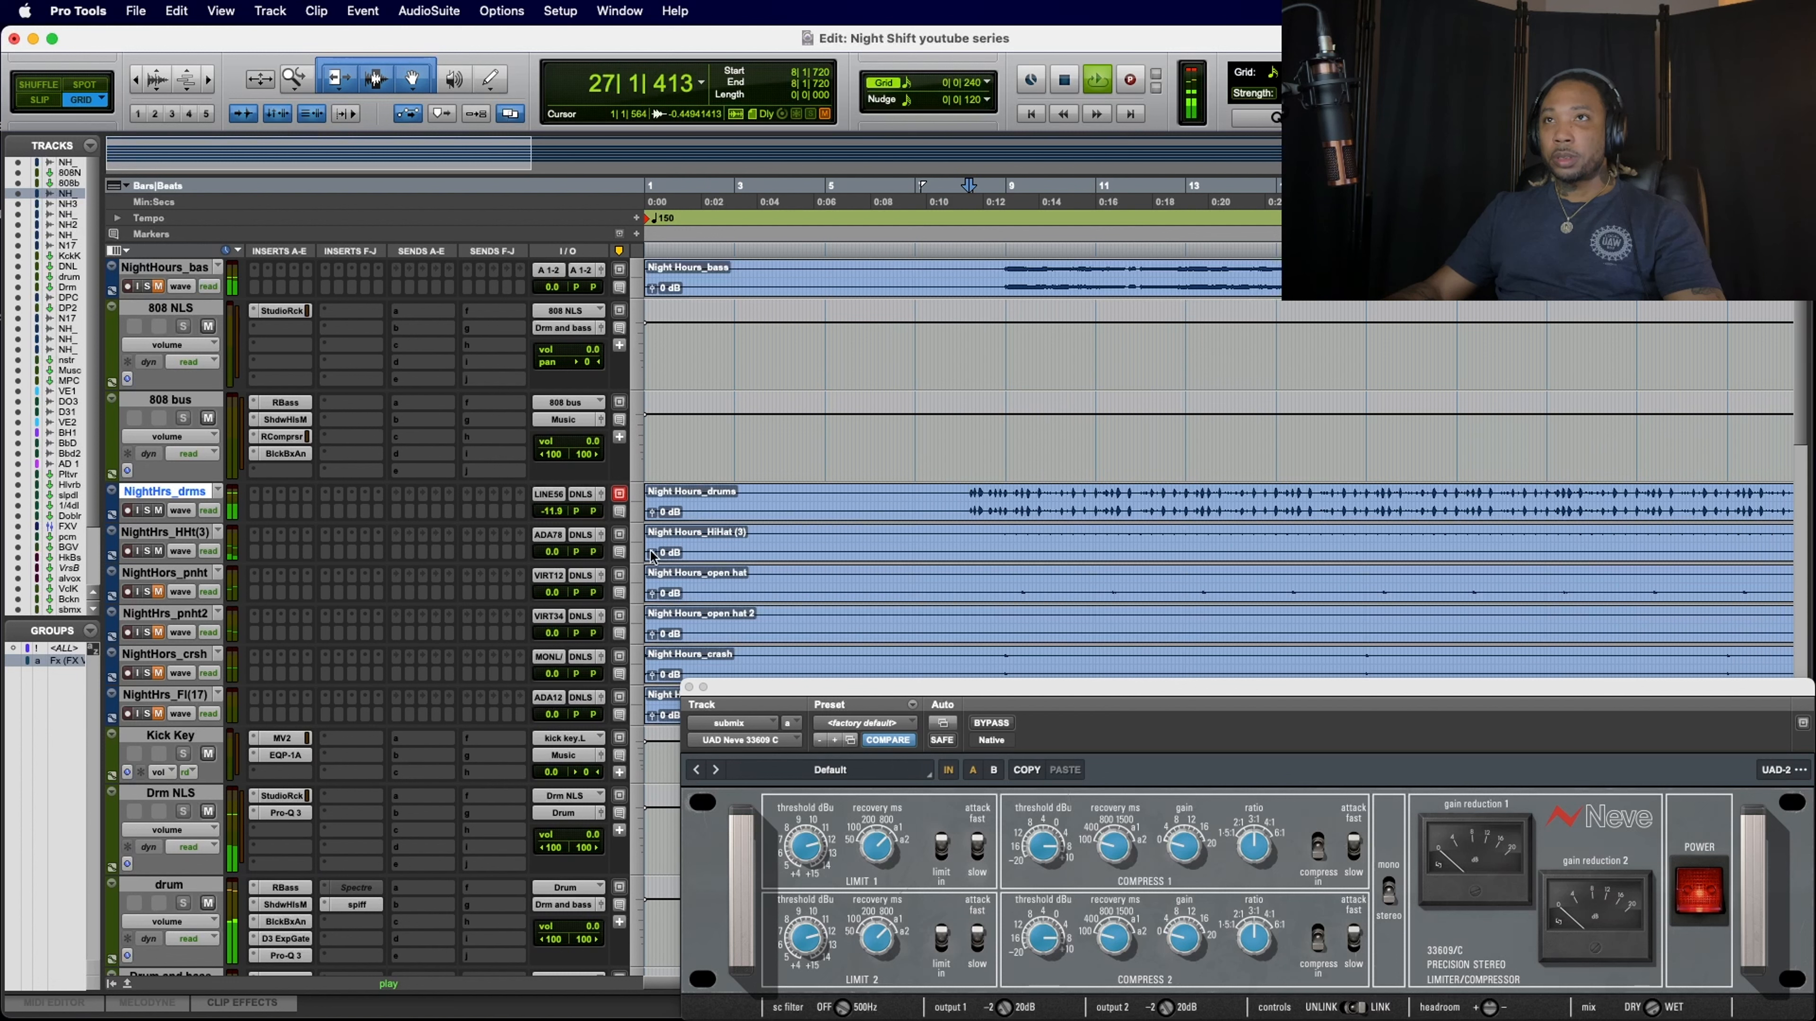
# Step: Raise the hi-hat clip's gain to +10.3 dB and lower the NightHrs_HHt(3) track's volume to -6.6 dB
pyautogui.moveTo(652, 555); pyautogui.dragTo(653, 556)
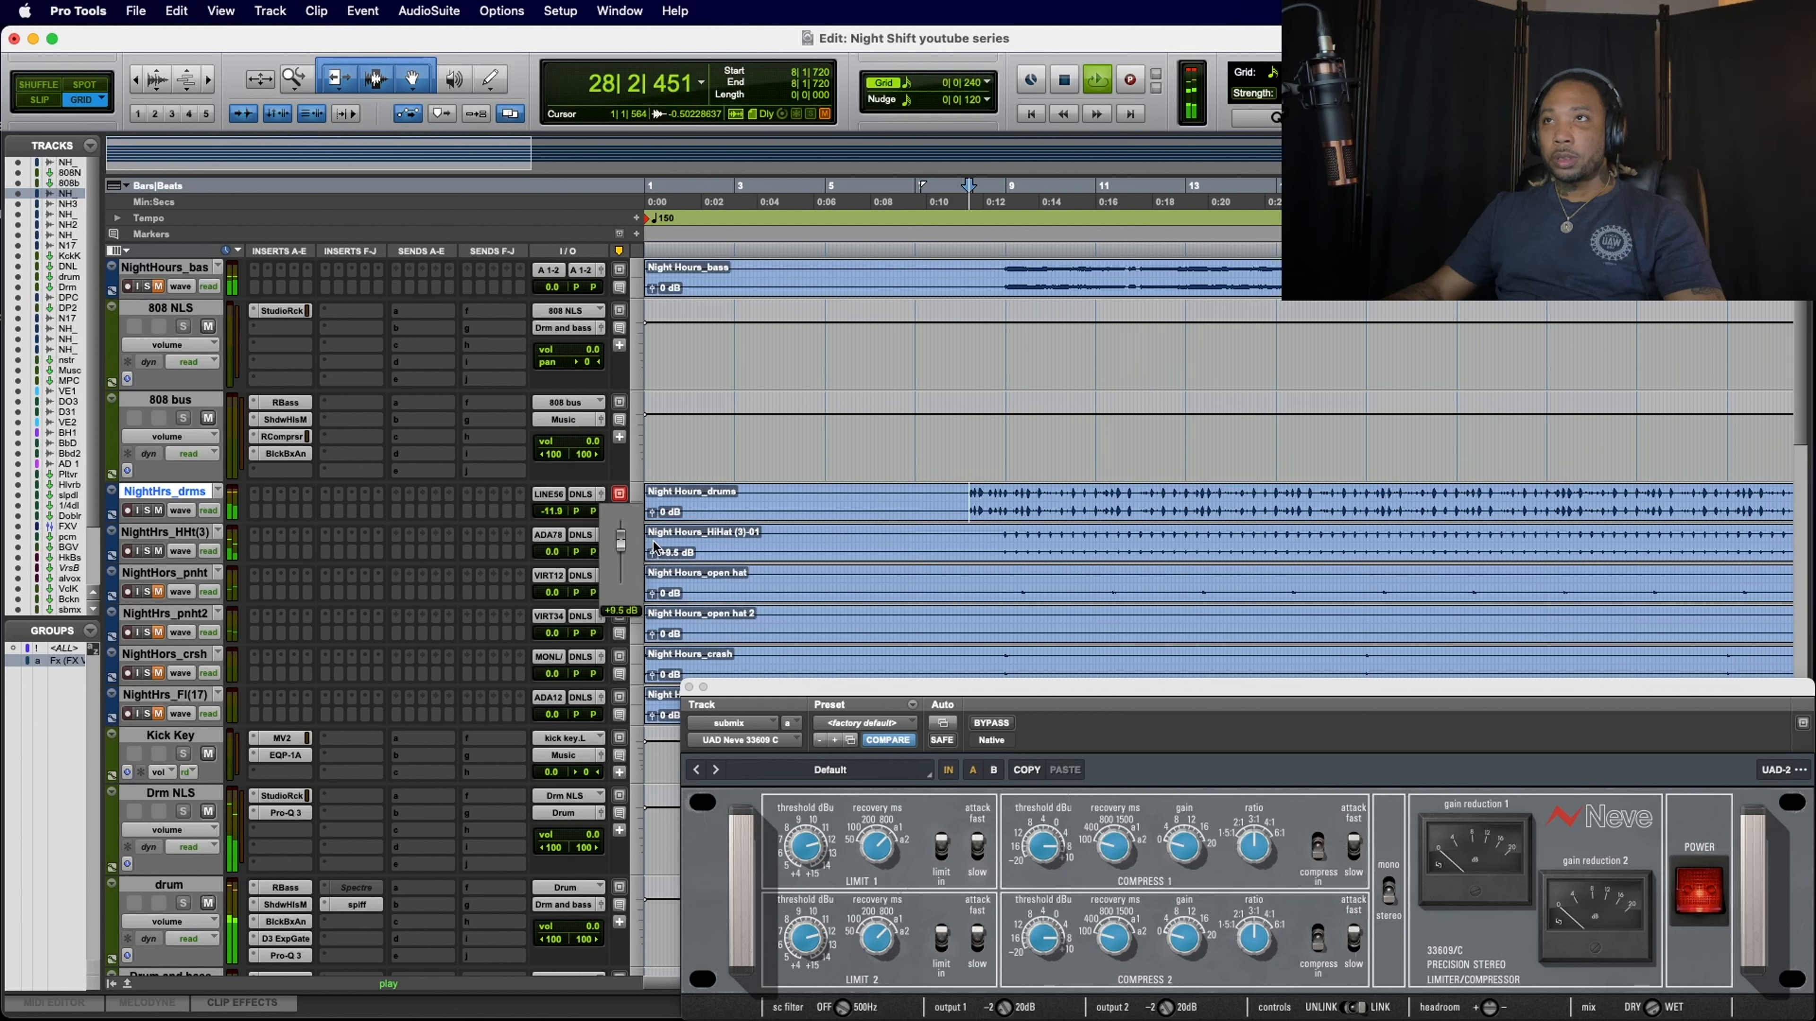
pyautogui.moveTo(655, 545); pyautogui.dragTo(655, 542)
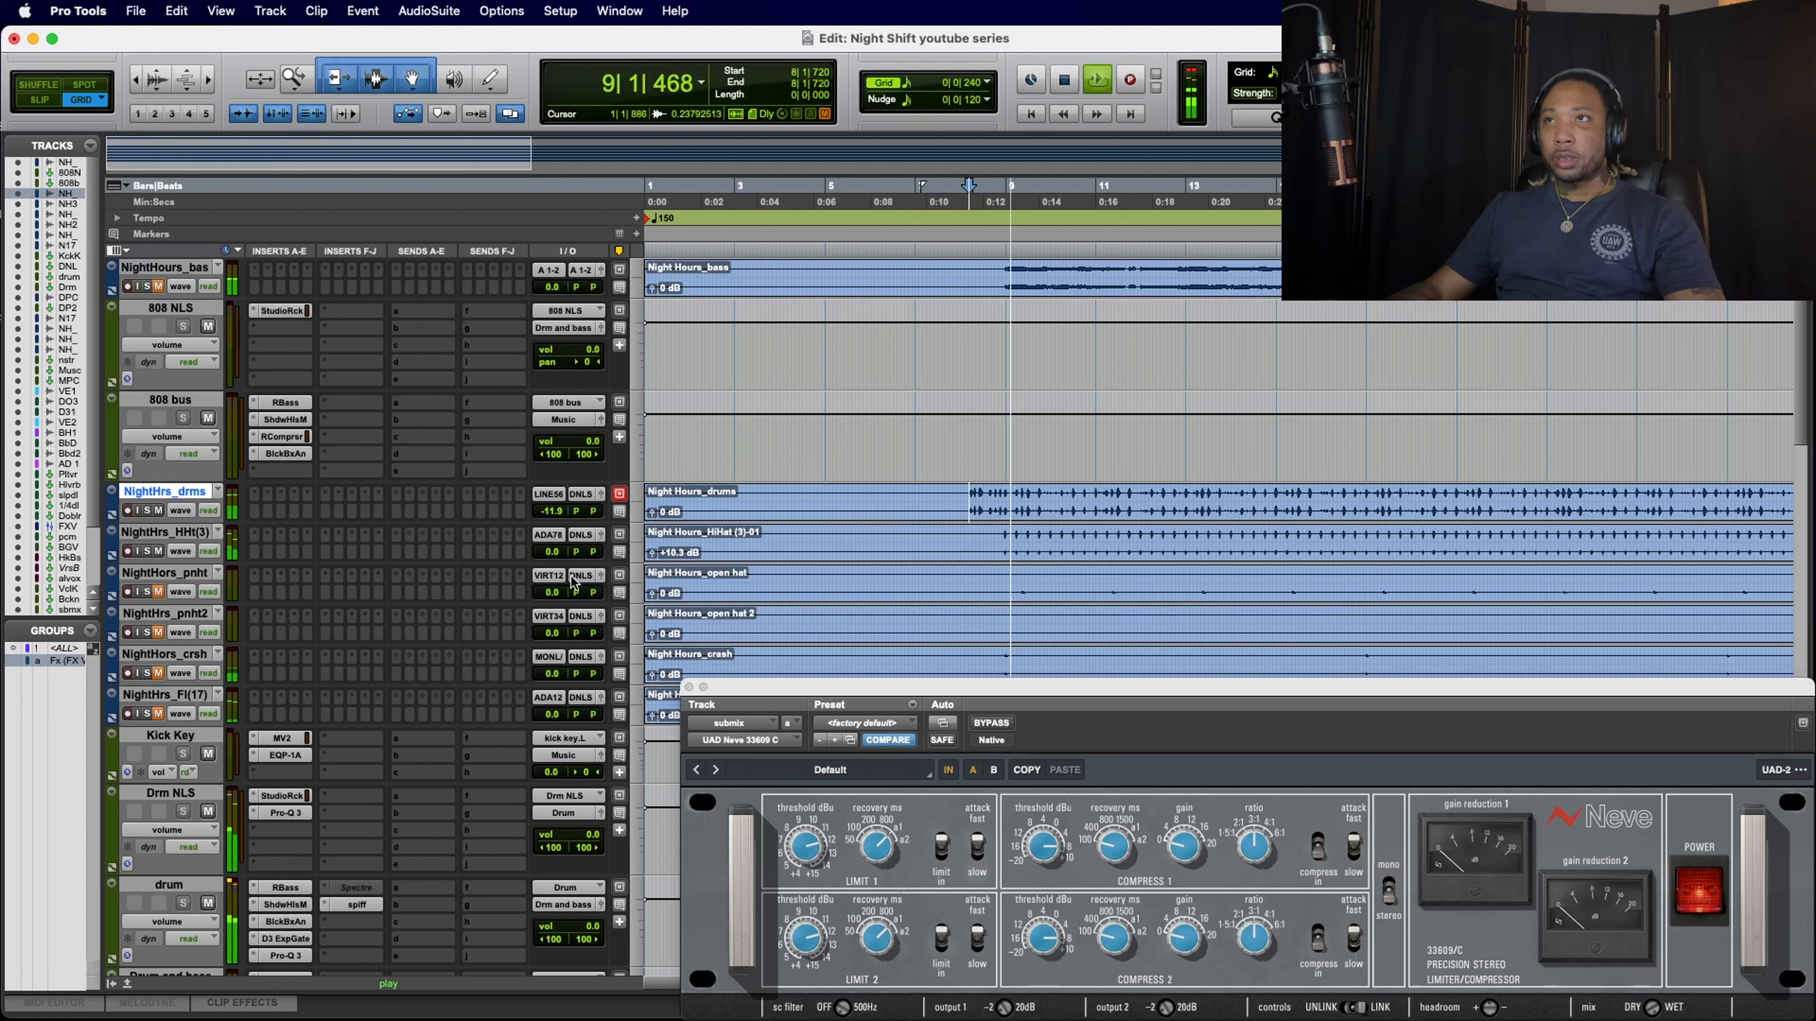
pyautogui.moveTo(554, 559); pyautogui.dragTo(550, 562)
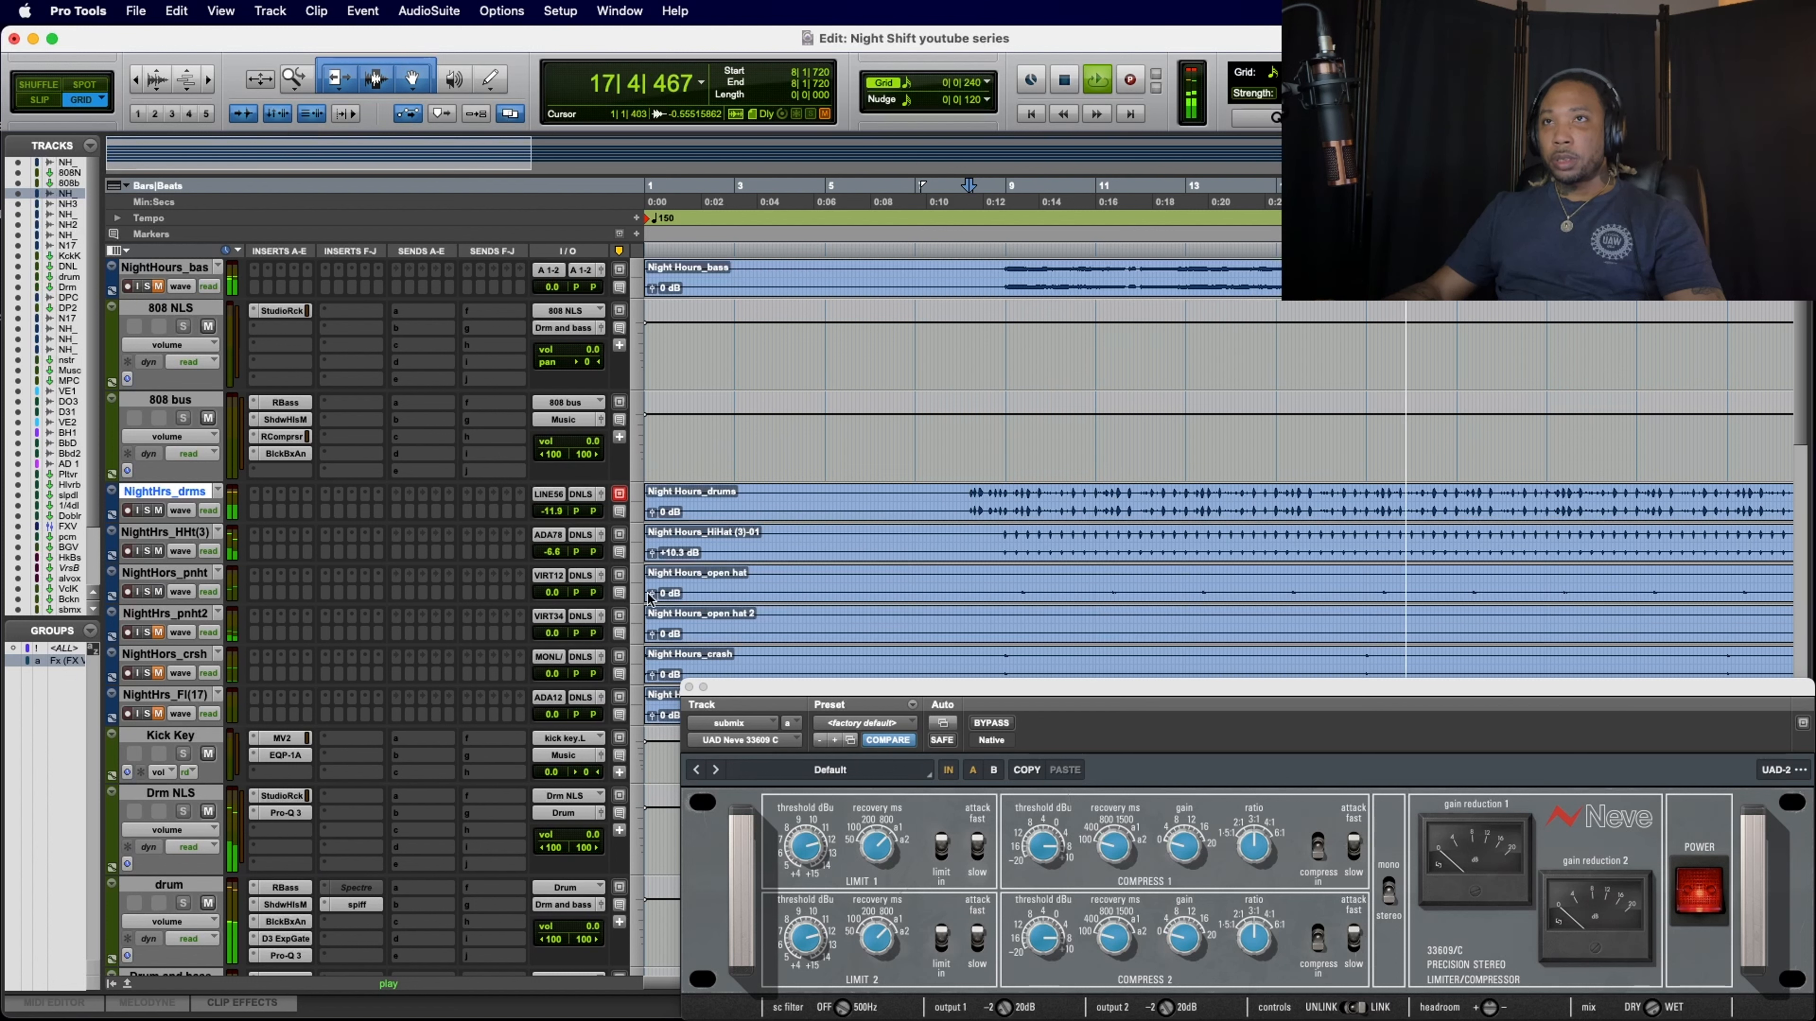
# Step: Lower the volume of the first open hat track, NightHors_pnht, to -7.3 dB
pyautogui.moveTo(554, 592); pyautogui.dragTo(554, 602)
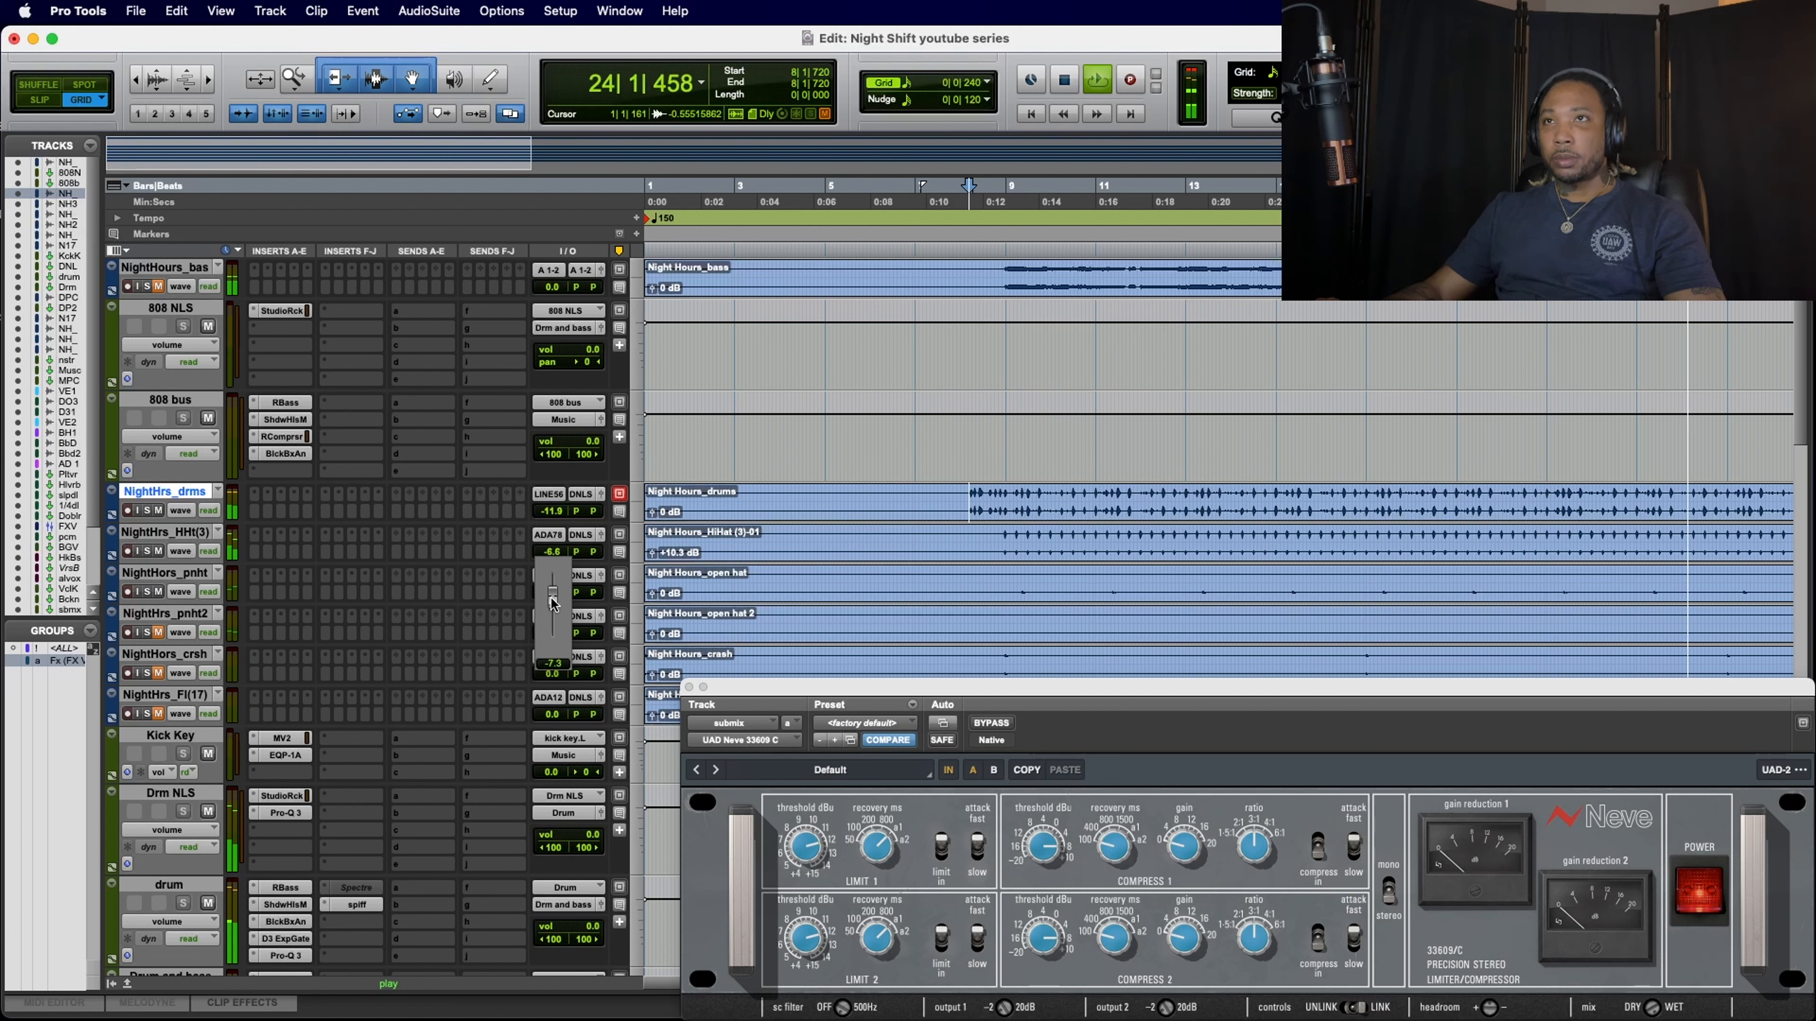
pyautogui.moveTo(554, 602); pyautogui.dragTo(554, 603)
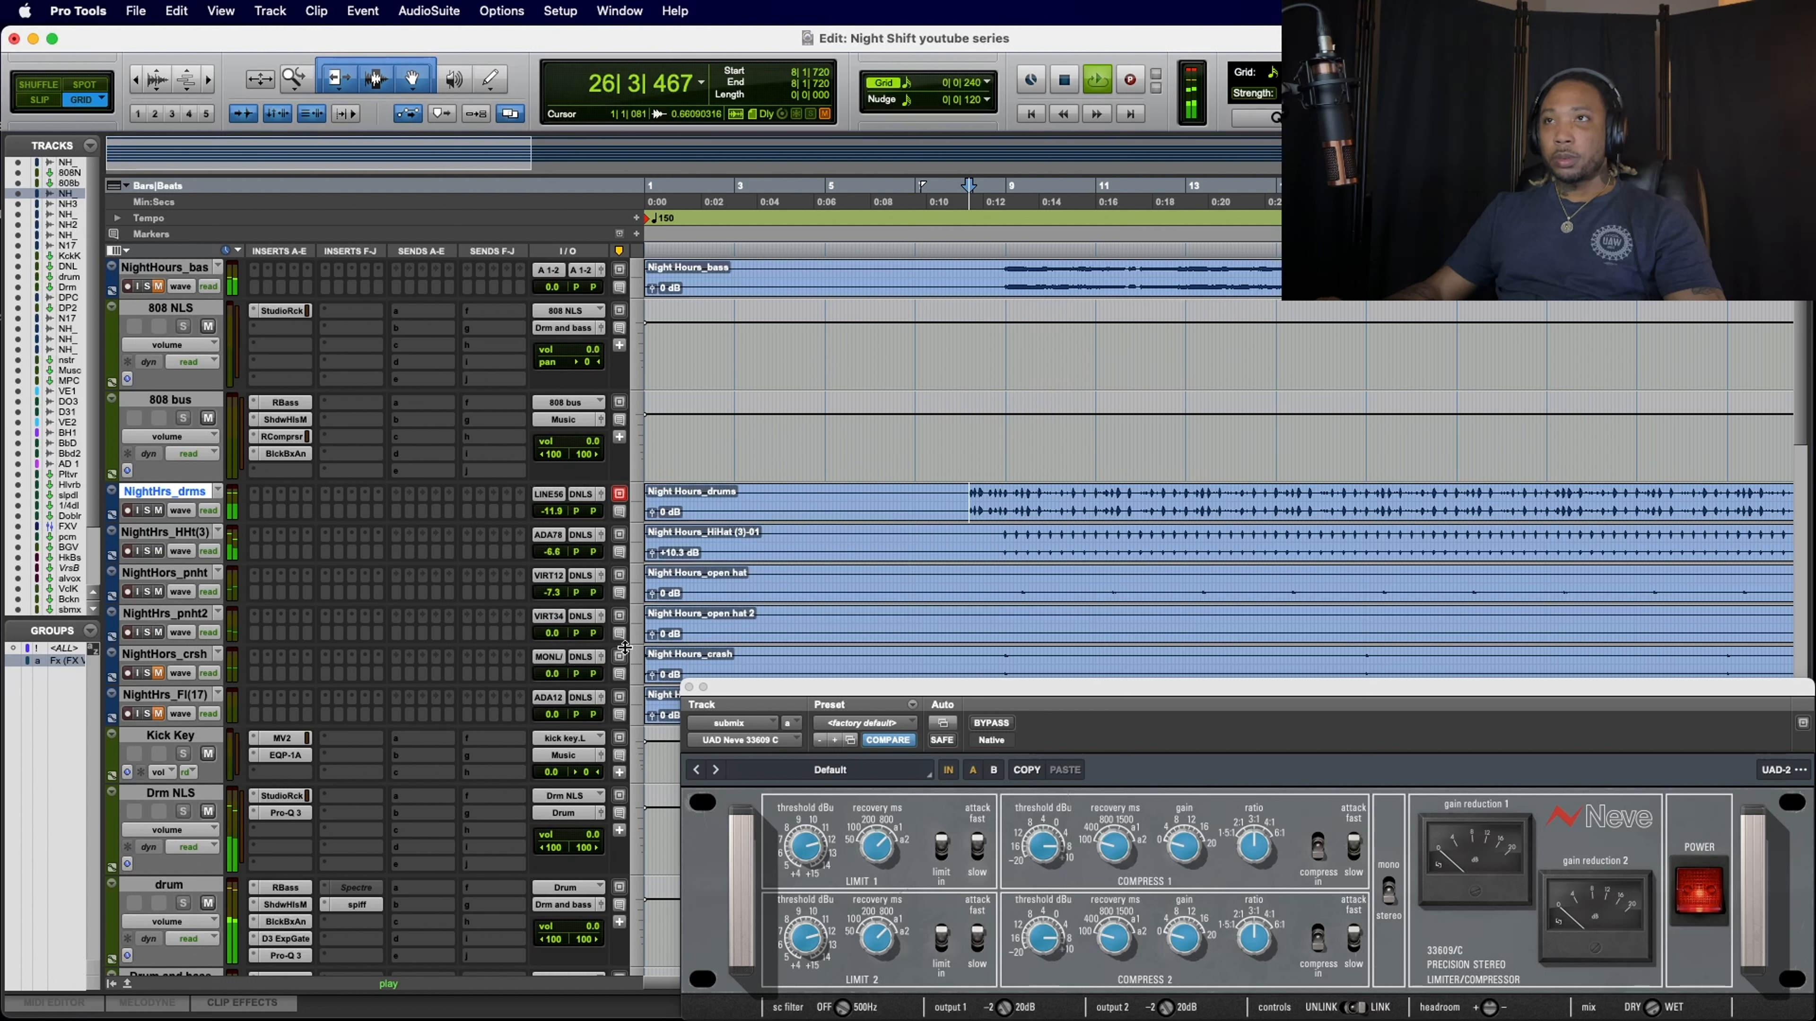
# Step: Pan the second open hat track, NightHrs_pnht2, to the right during playback, using a pan value of 30 right
pyautogui.click(594, 638)
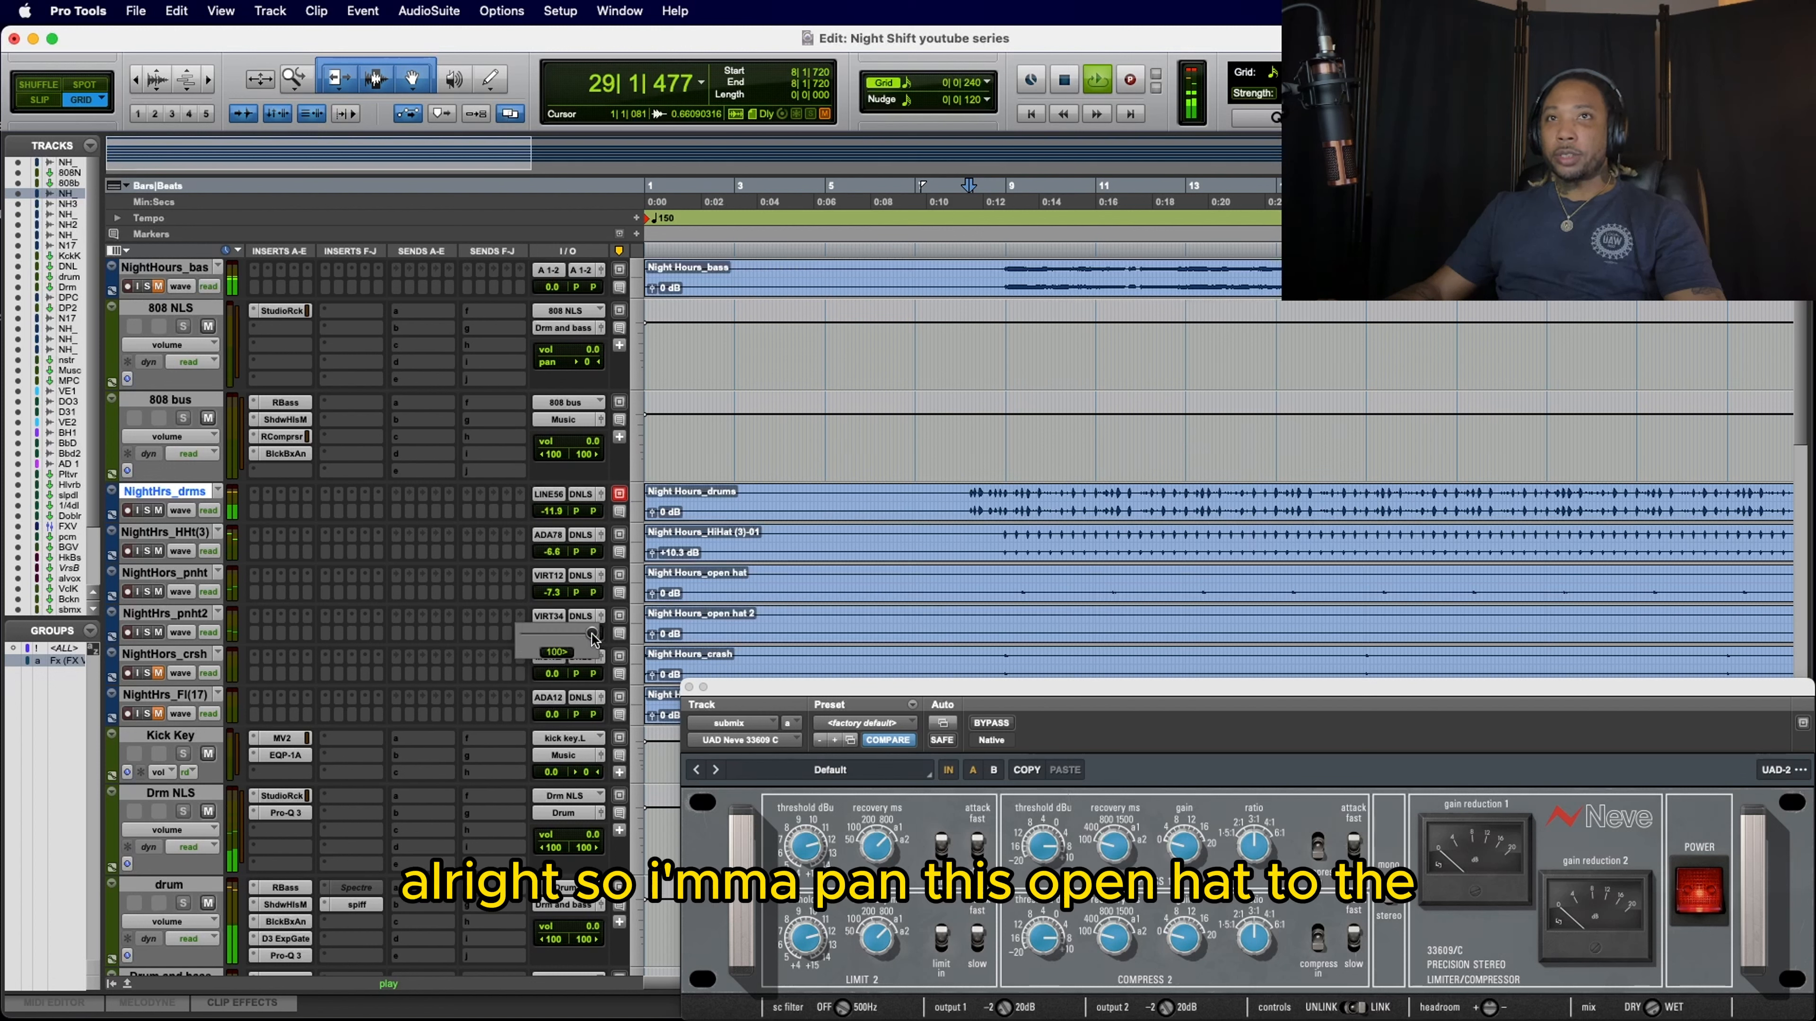
pyautogui.moveTo(574, 638); pyautogui.dragTo(601, 659)
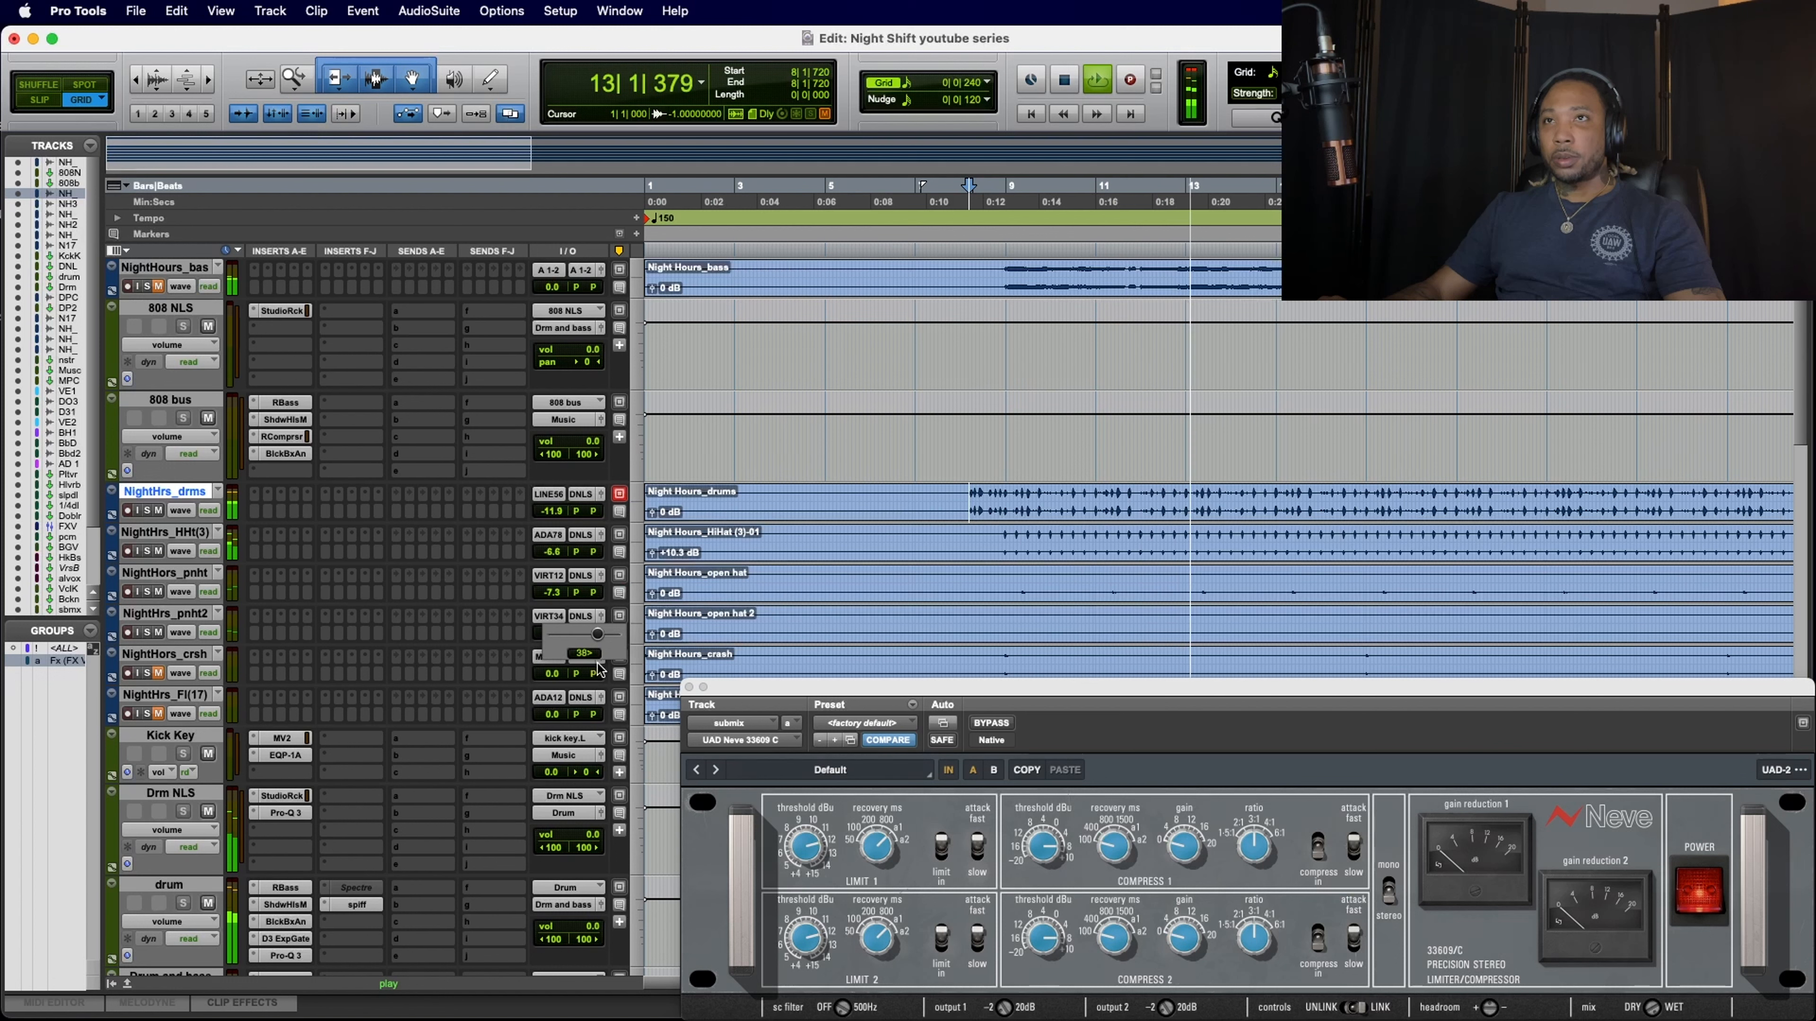
pyautogui.moveTo(601, 635); pyautogui.dragTo(598, 664)
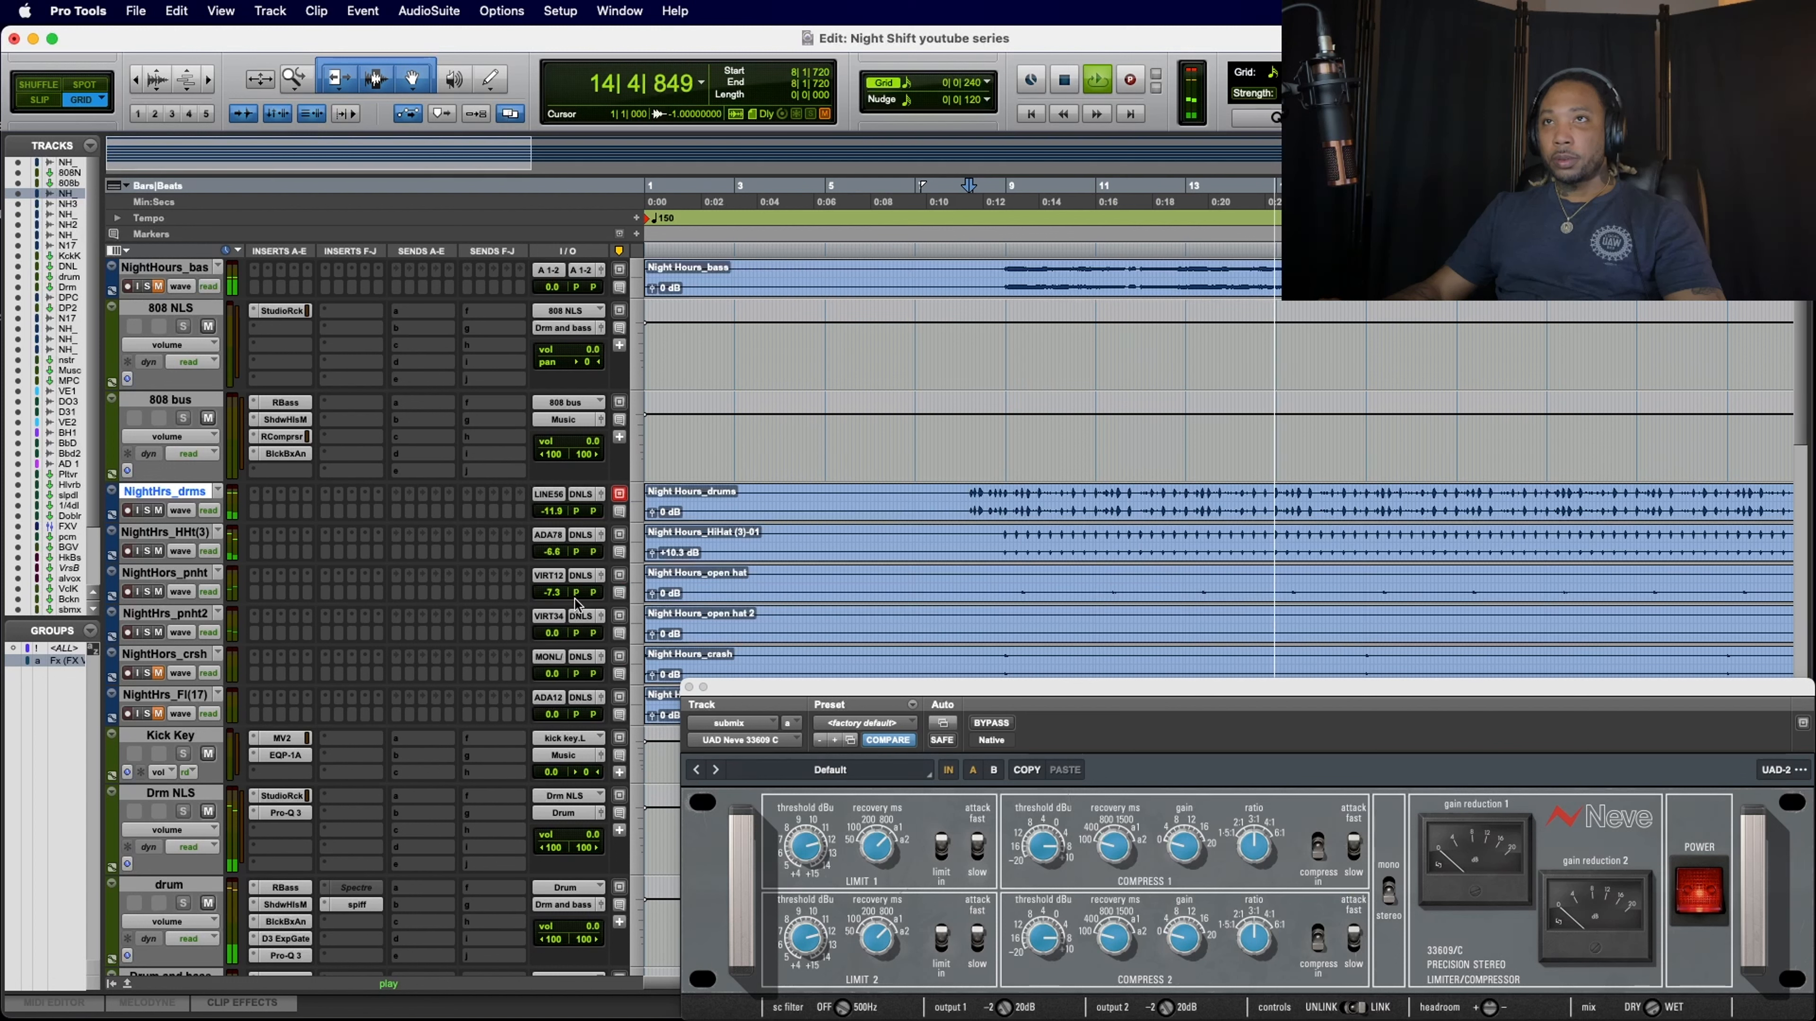
# Step: Pan the first open hat track, NightHors_pnht, to the left during playback, using a pan value of 57 left
pyautogui.moveTo(593, 596)
pyautogui.mouseDown()
pyautogui.moveTo(545, 618)
pyautogui.moveTo(592, 599)
pyautogui.moveTo(572, 593)
pyautogui.moveTo(588, 618)
pyautogui.mouseUp()
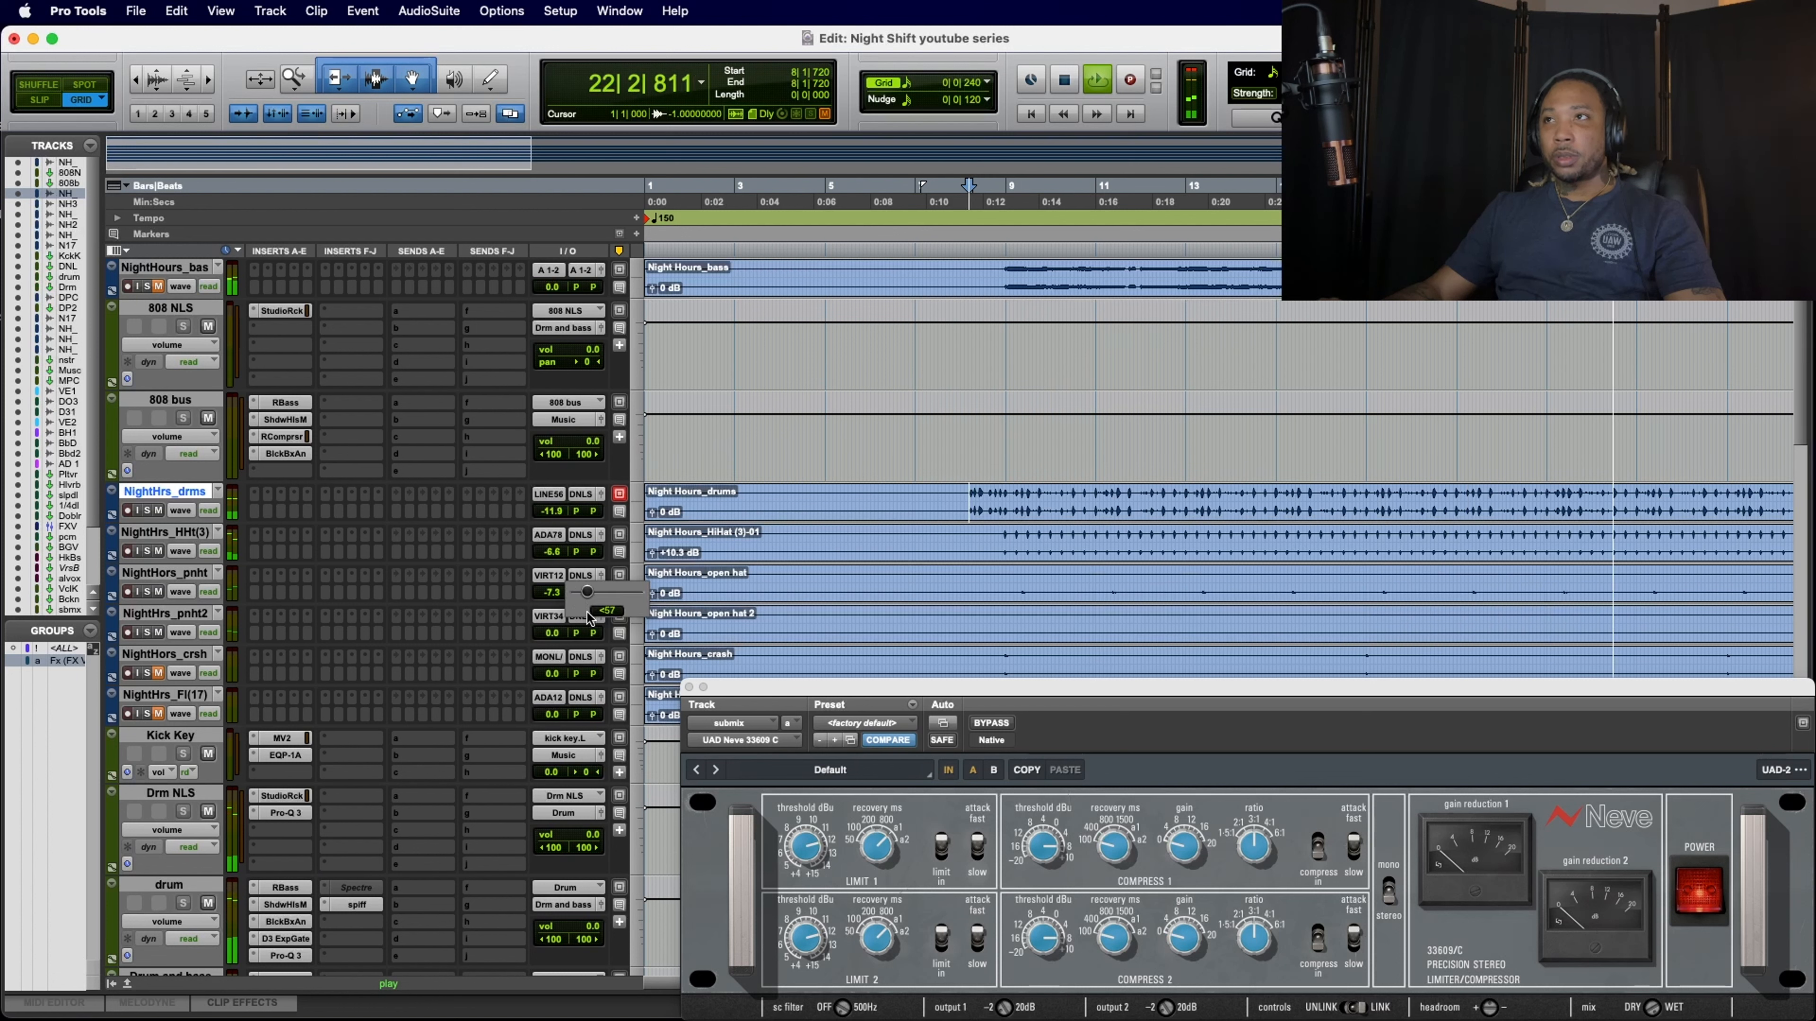
pyautogui.moveTo(589, 618); pyautogui.dragTo(591, 599)
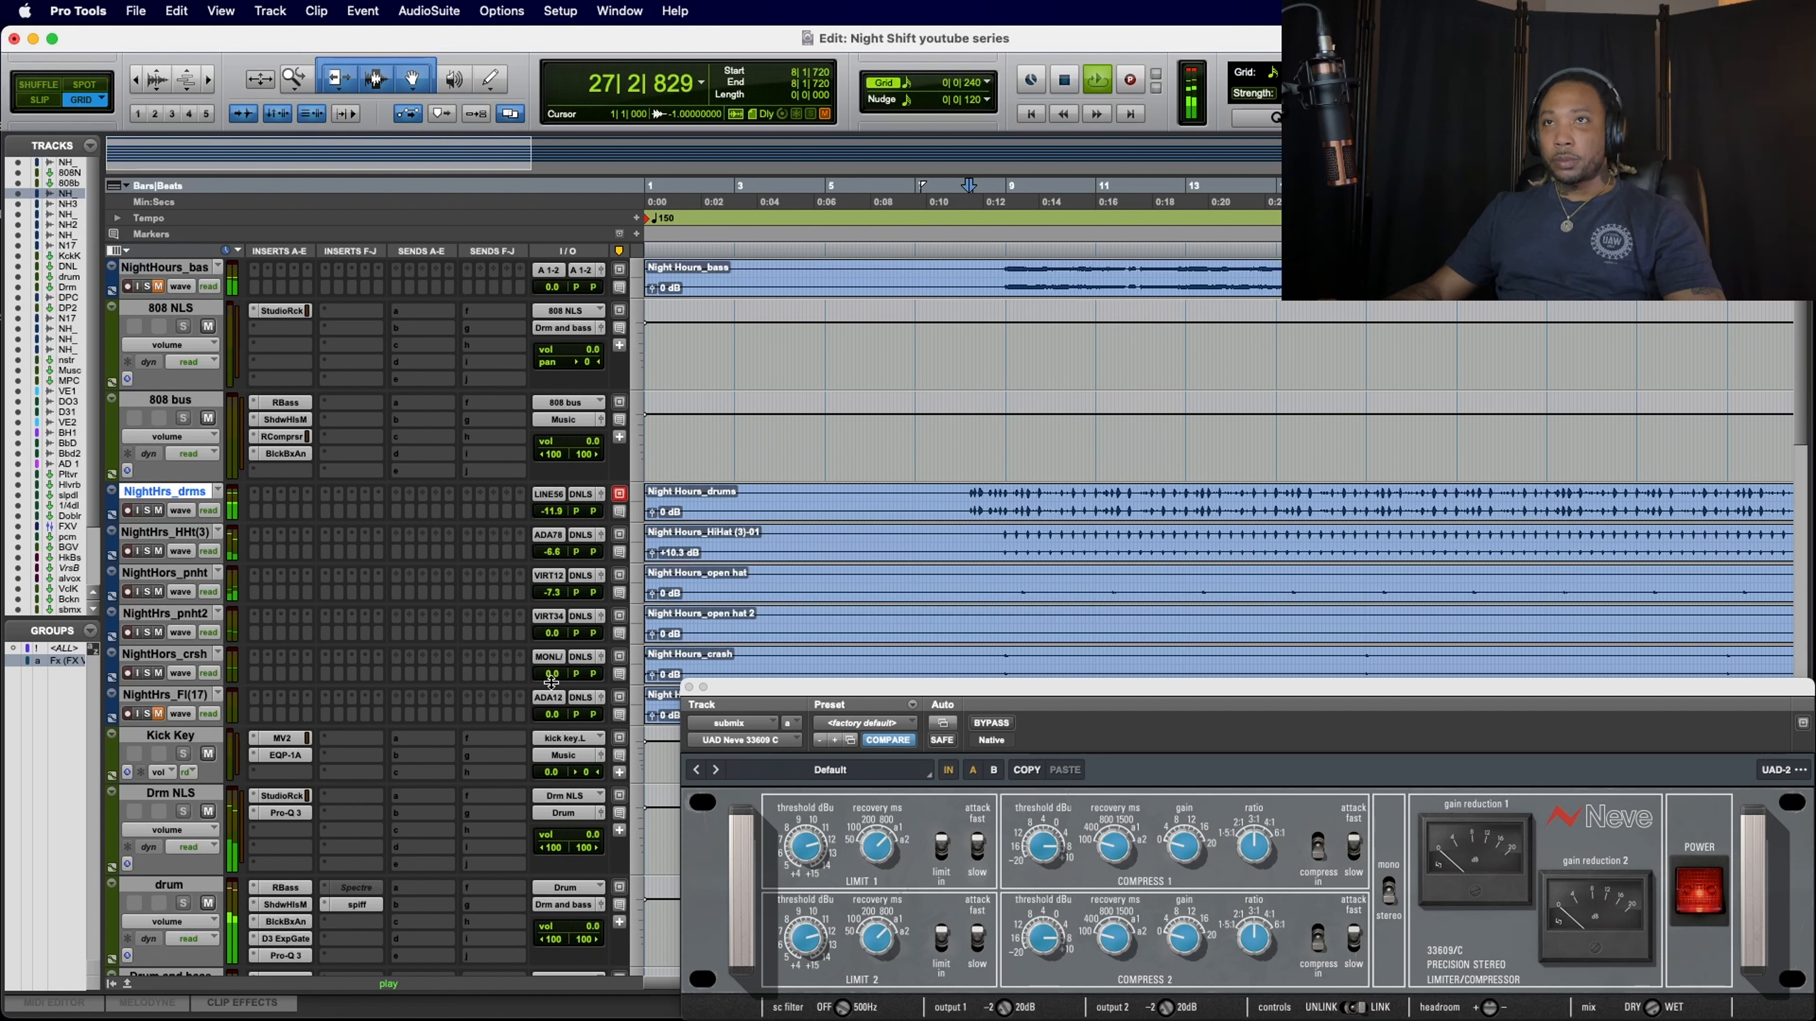
# Step: Lower the crash track's volume to -8.6 dB, restarting playback from 8|1|720 to judge the level
pyautogui.moveTo(554, 675); pyautogui.dragTo(547, 685)
pyautogui.press('space')
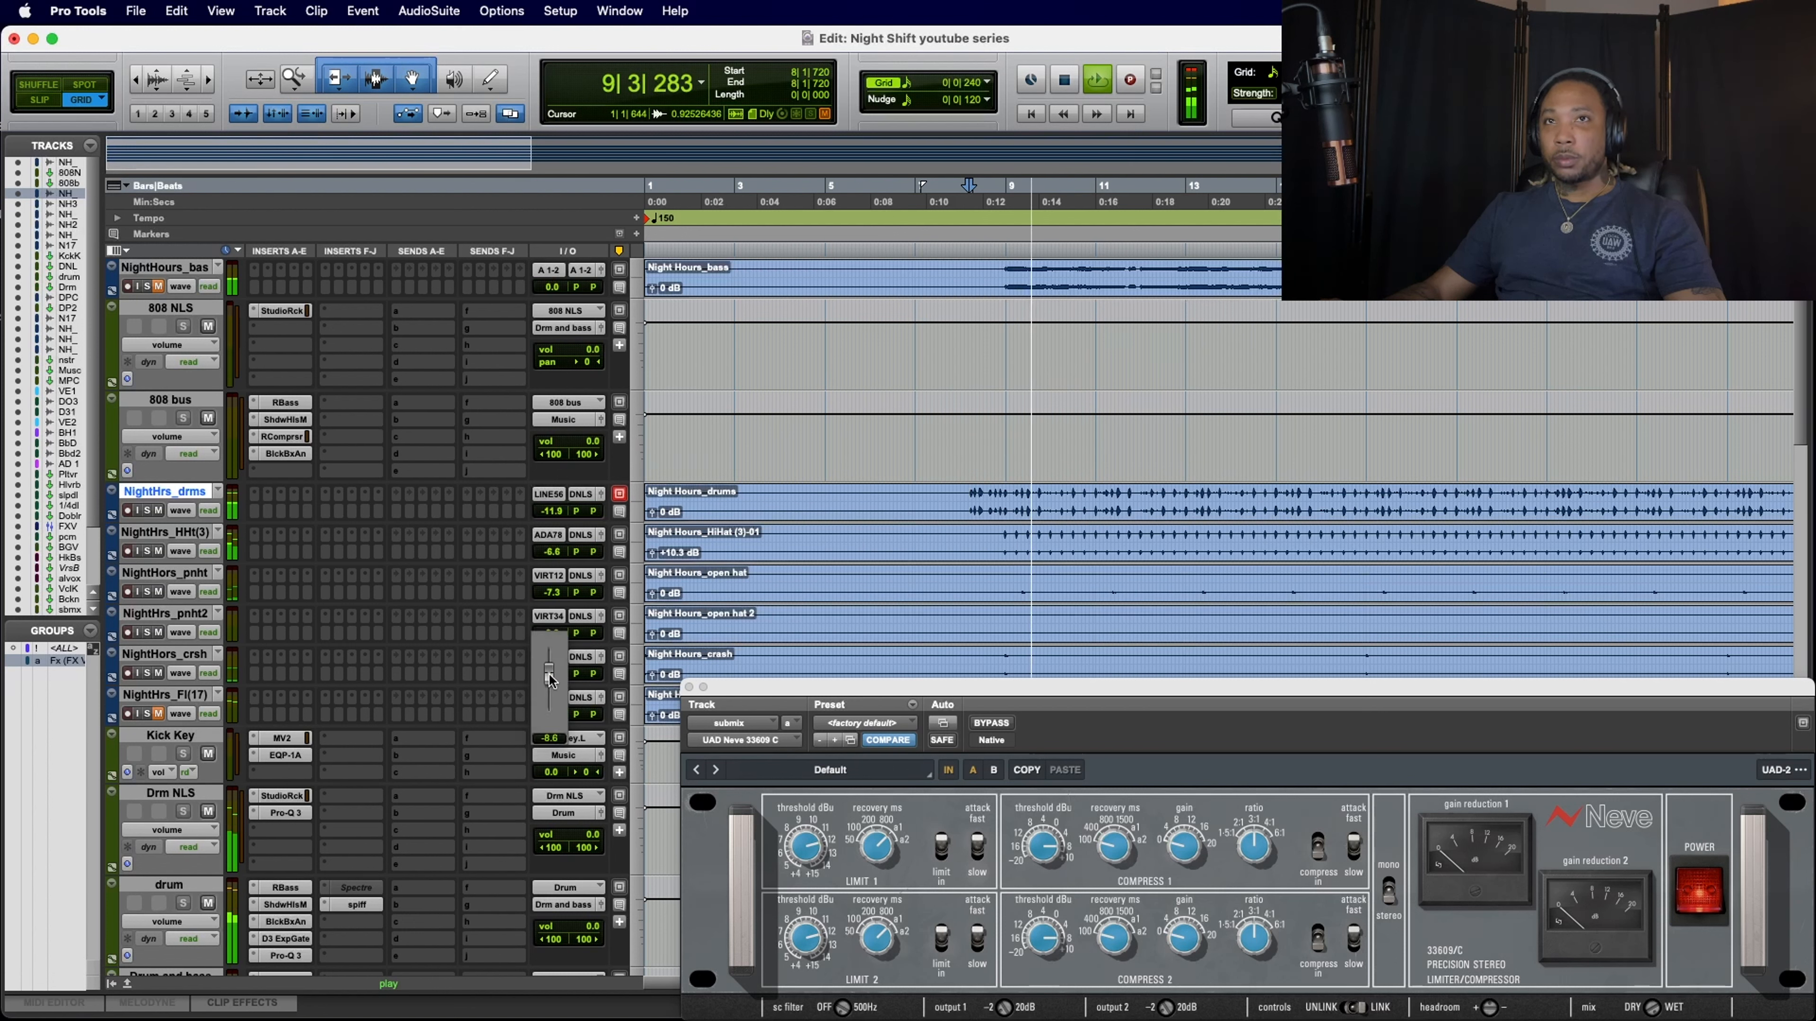
pyautogui.press('space')
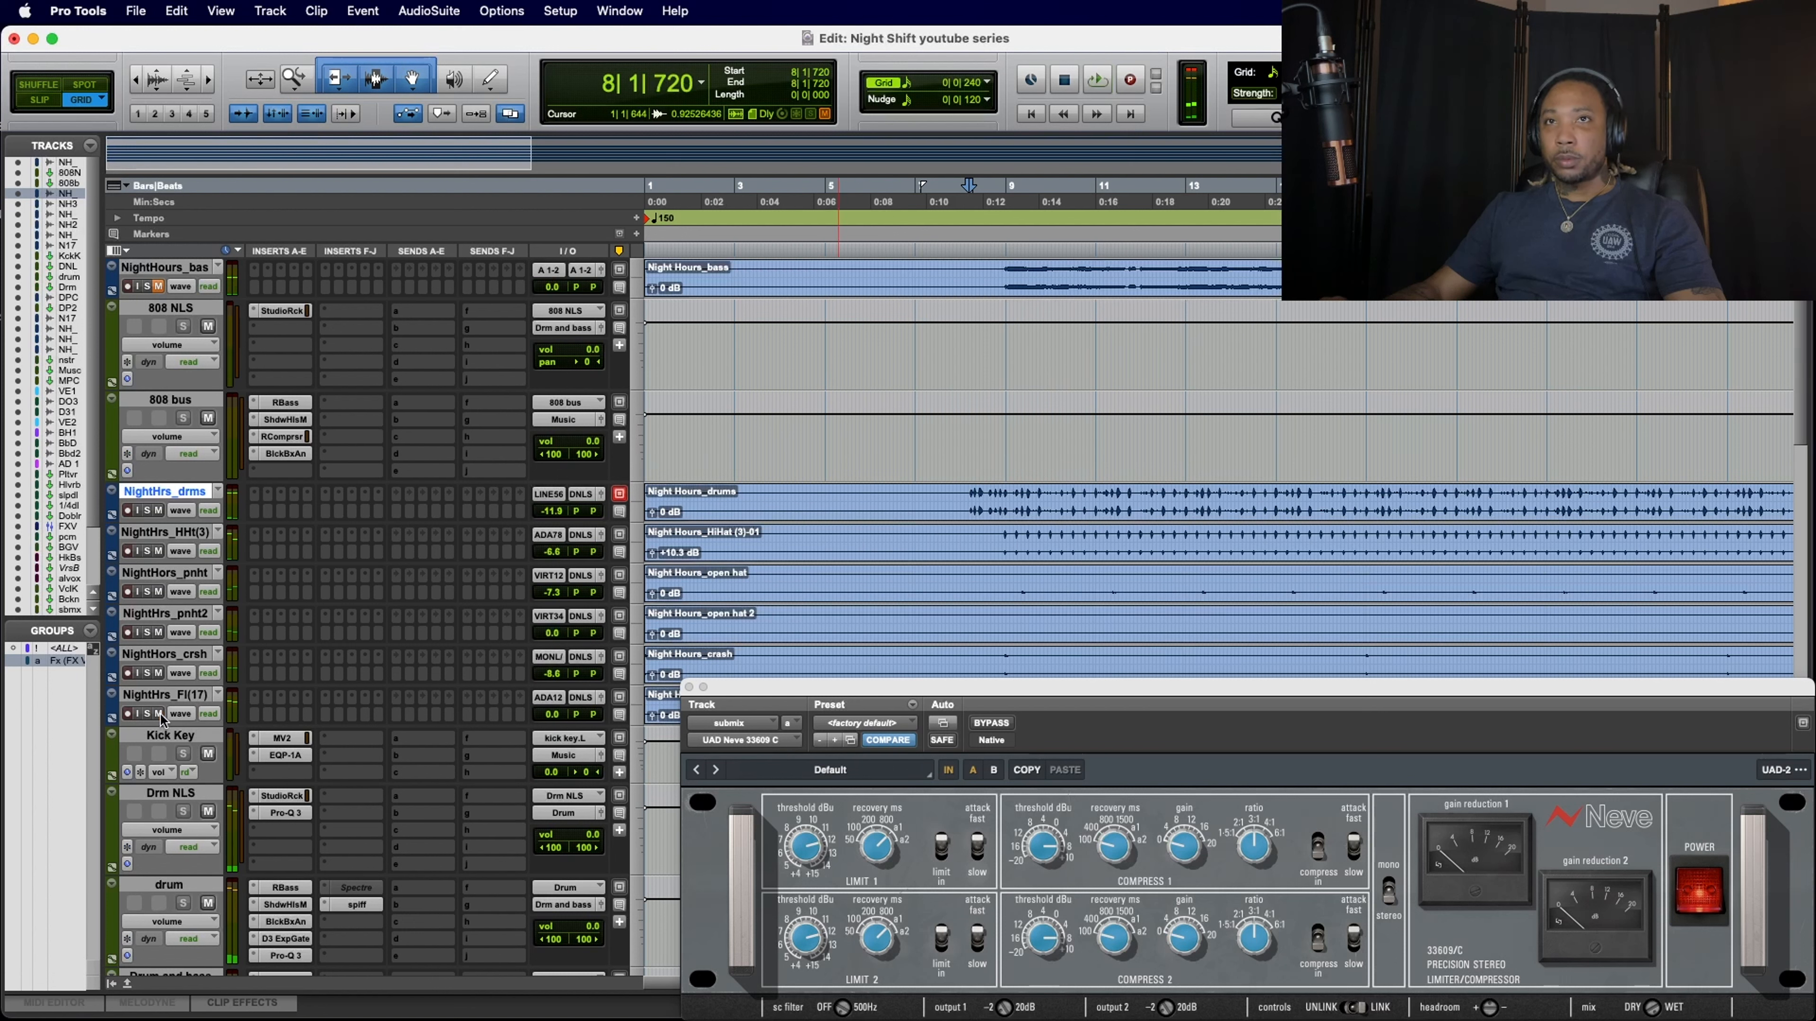
# Step: Replay from 8|1|720 with the fill track unmuted, and move the 33609 C window down clear of the fill clip
pyautogui.press('space')
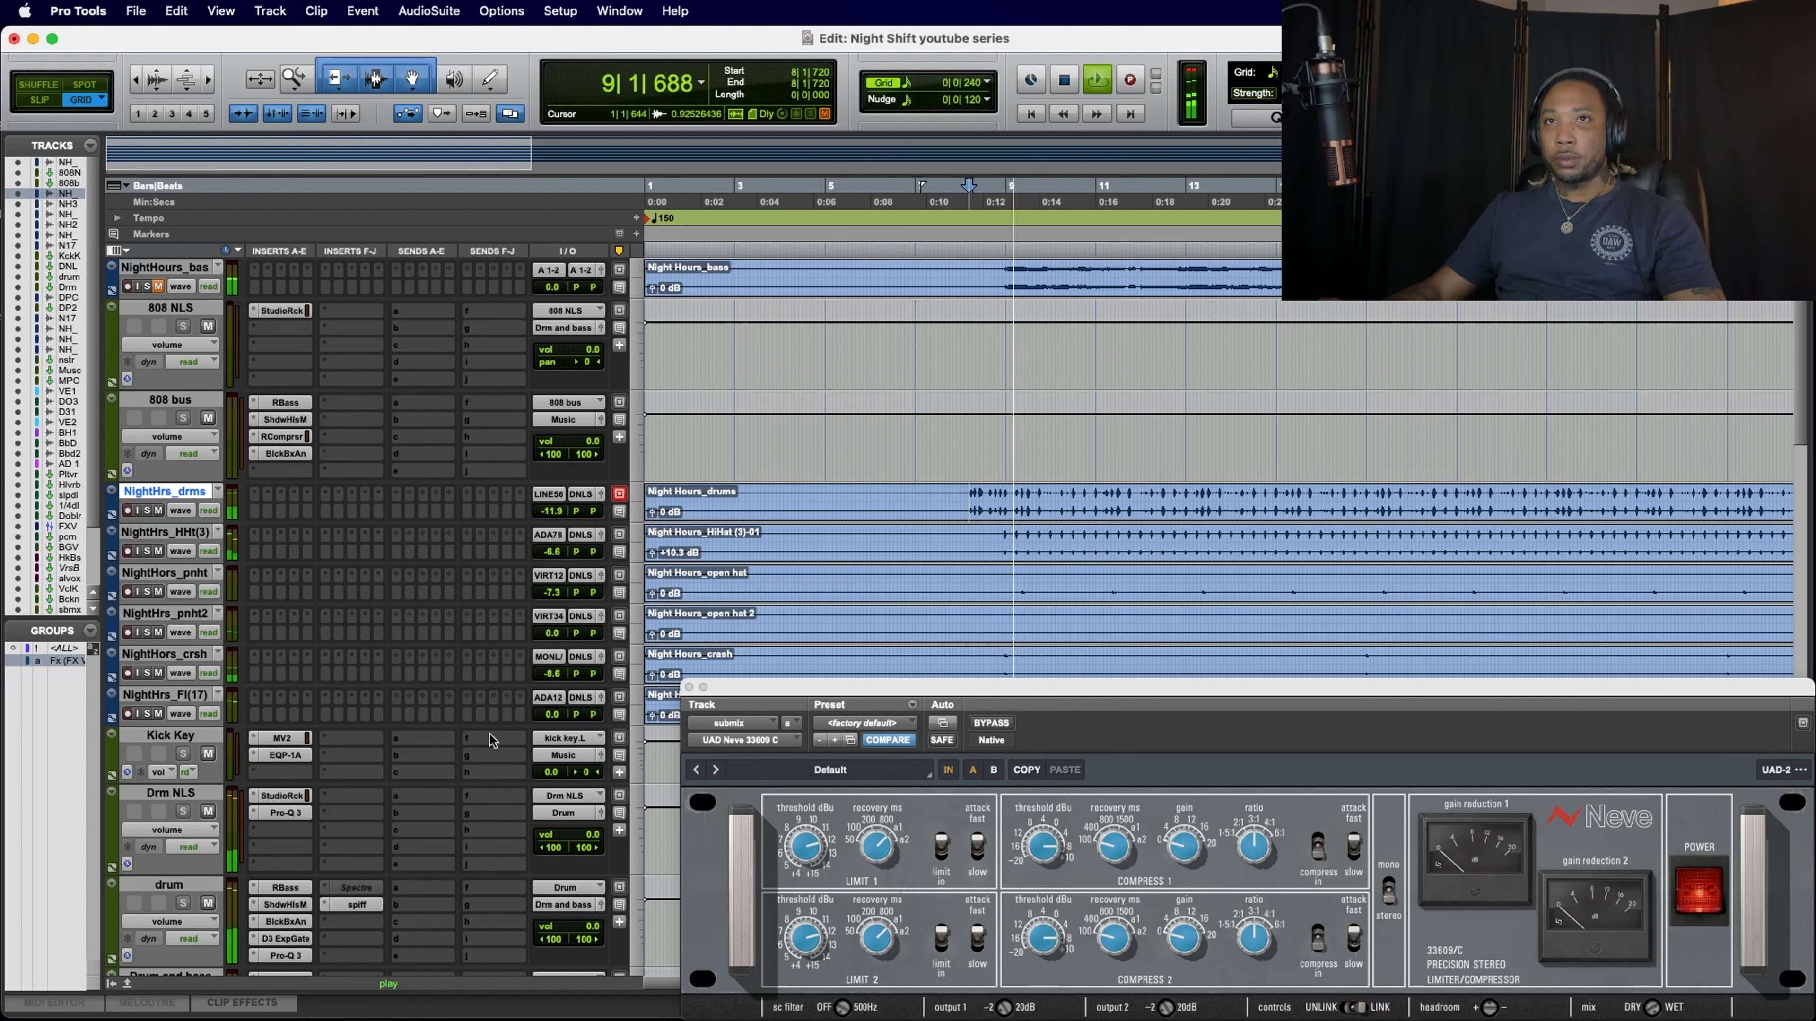
pyautogui.press('space')
pyautogui.press('space')
pyautogui.press('space')
pyautogui.moveTo(810, 688); pyautogui.dragTo(813, 780)
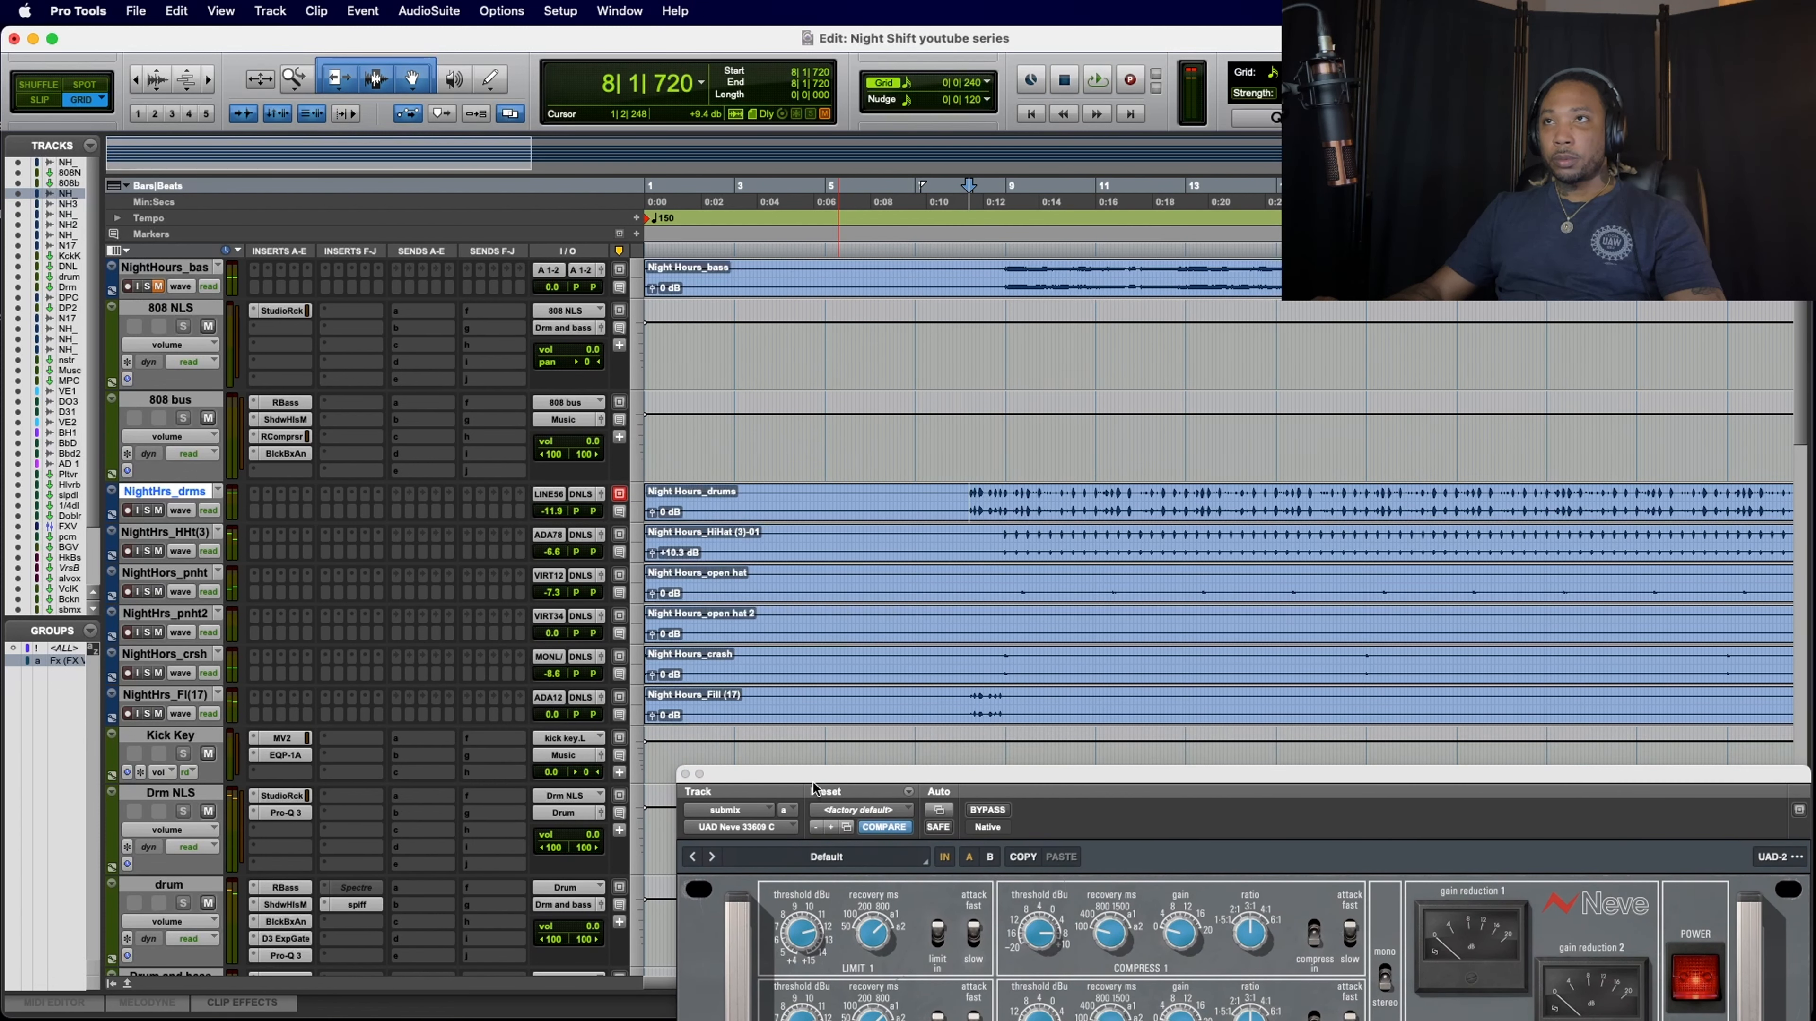
# Step: Lower the fill track's volume, NightHrs_Fl(17), to -24.8 dB while playing from 8|1|720
pyautogui.click(549, 715)
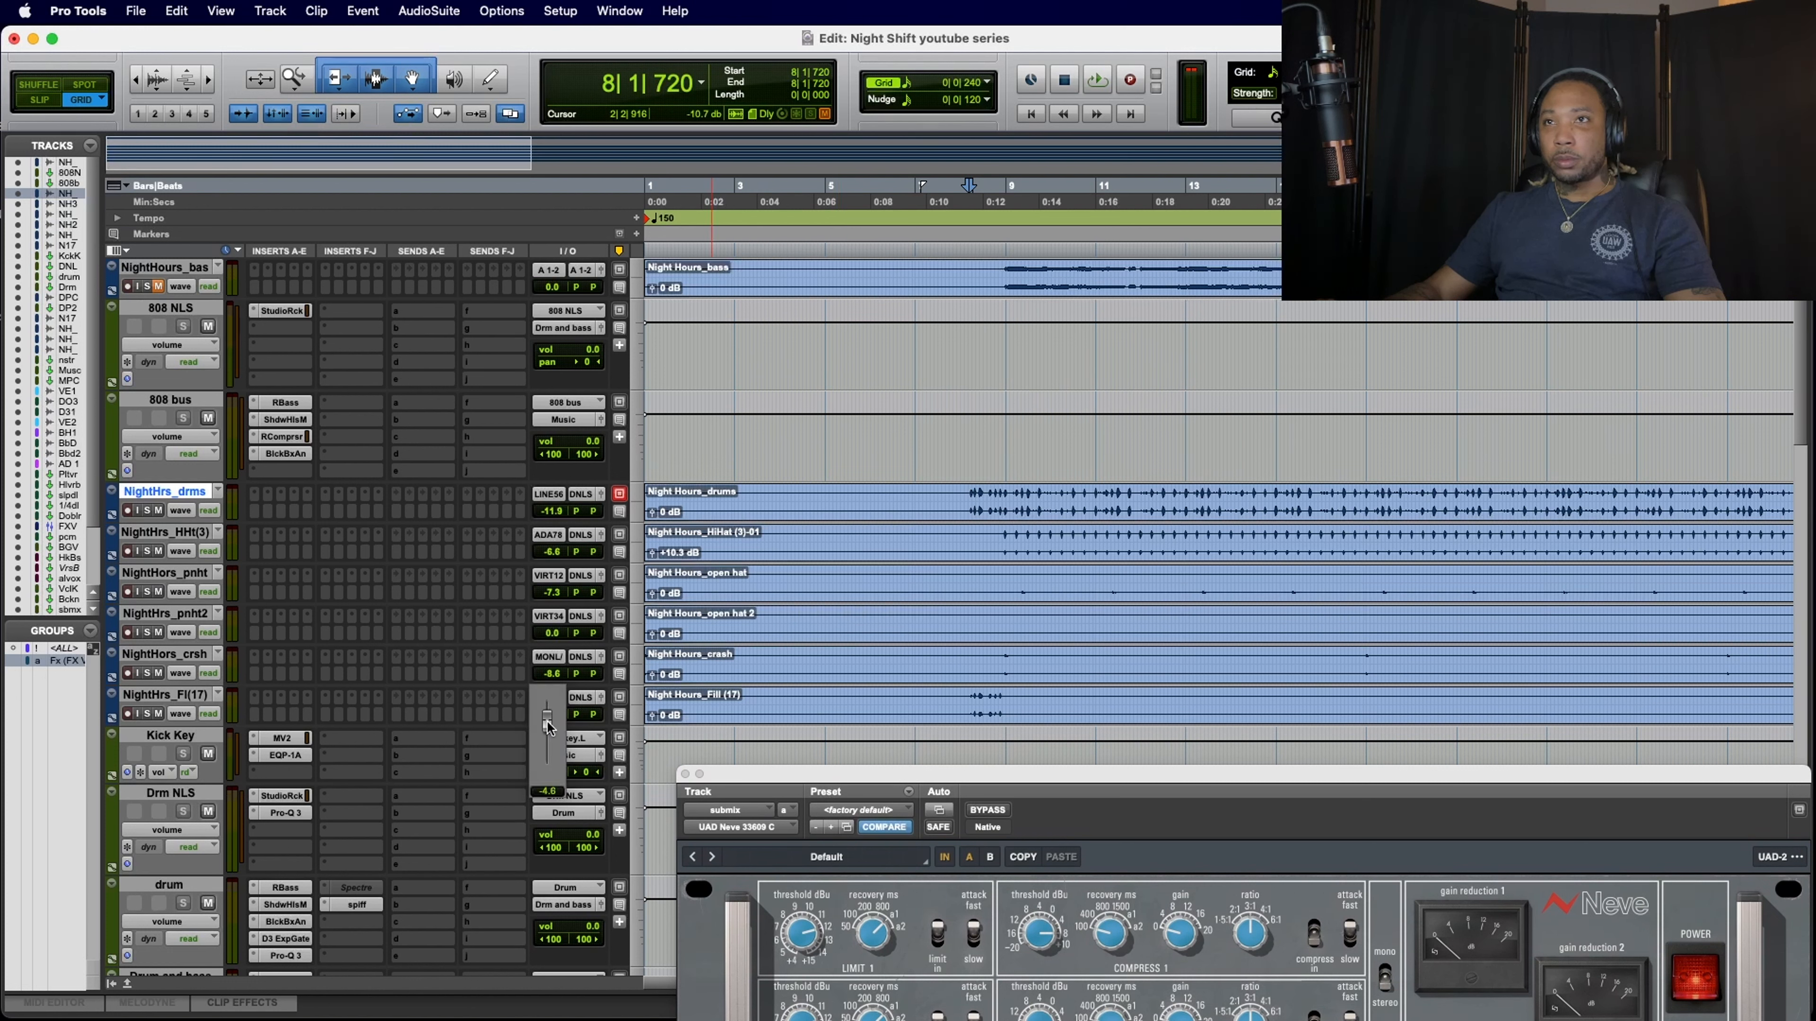
pyautogui.press('space')
pyautogui.moveTo(547, 728); pyautogui.dragTo(553, 726)
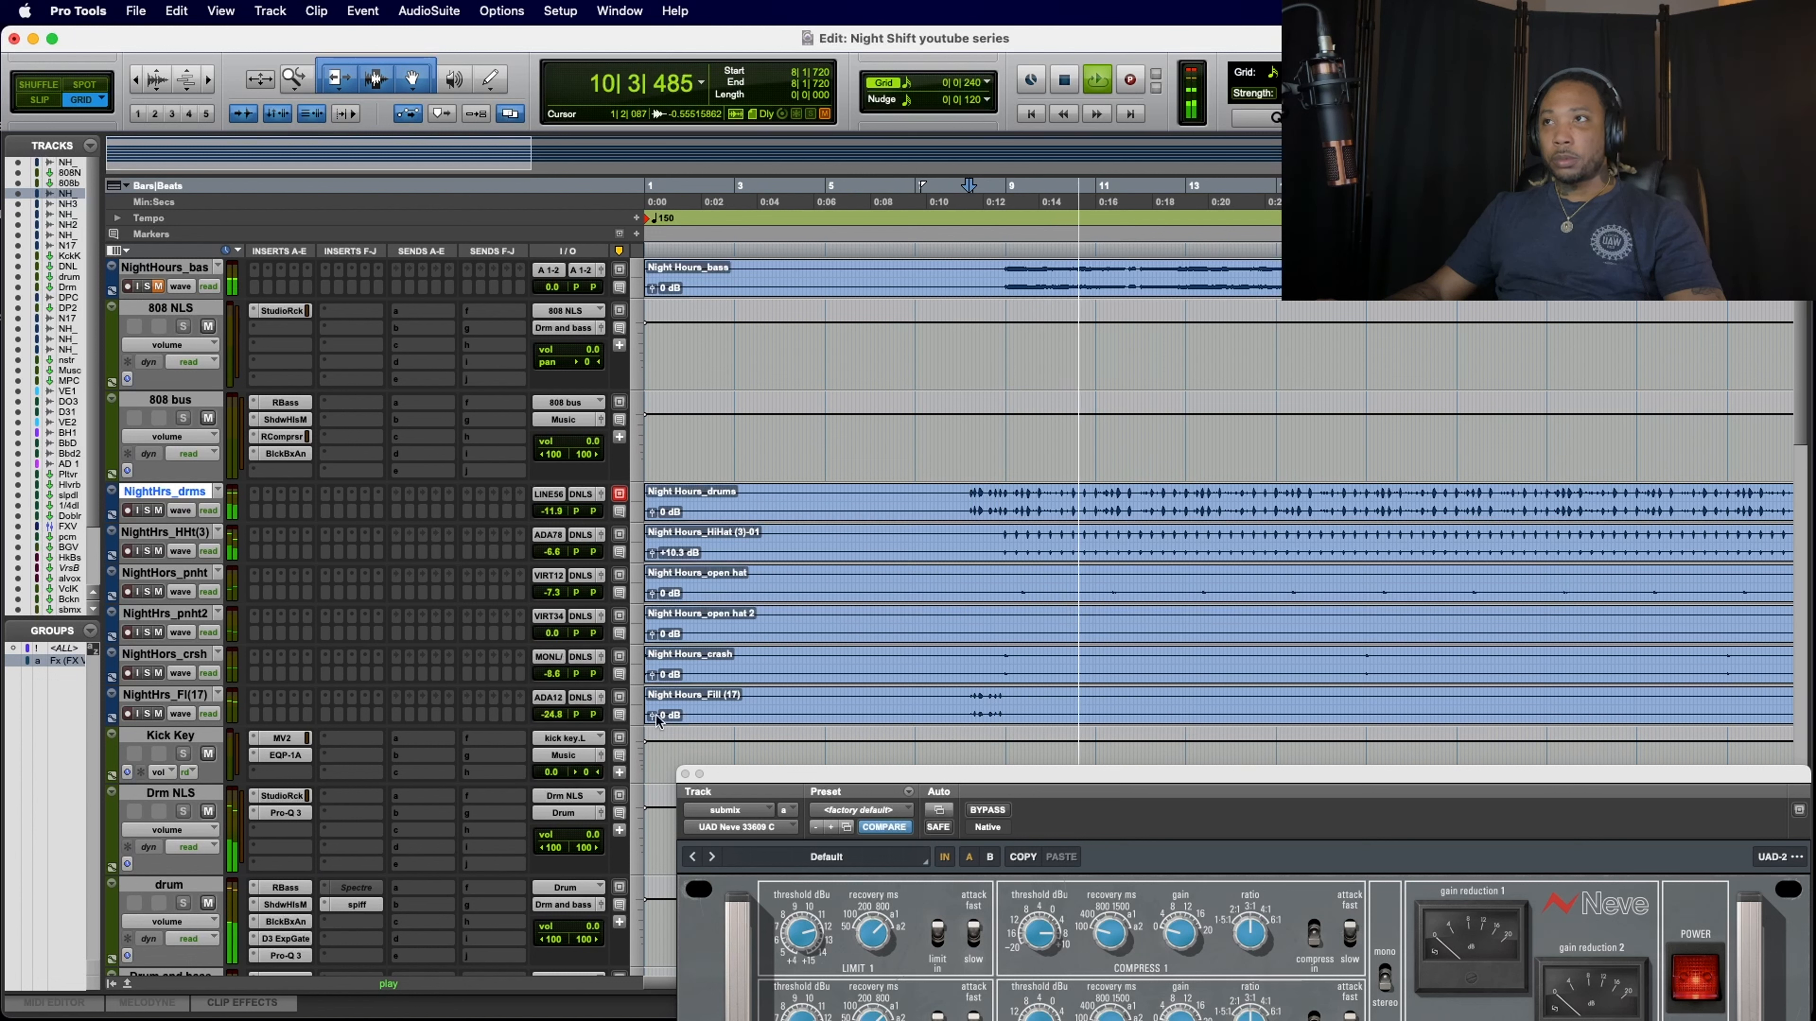
# Step: Check the fill clip further along the timeline and mute the NightHrs_Fl(17) track
pyautogui.hscroll(5, 1073, 718)
pyautogui.hscroll(5, 1073, 718)
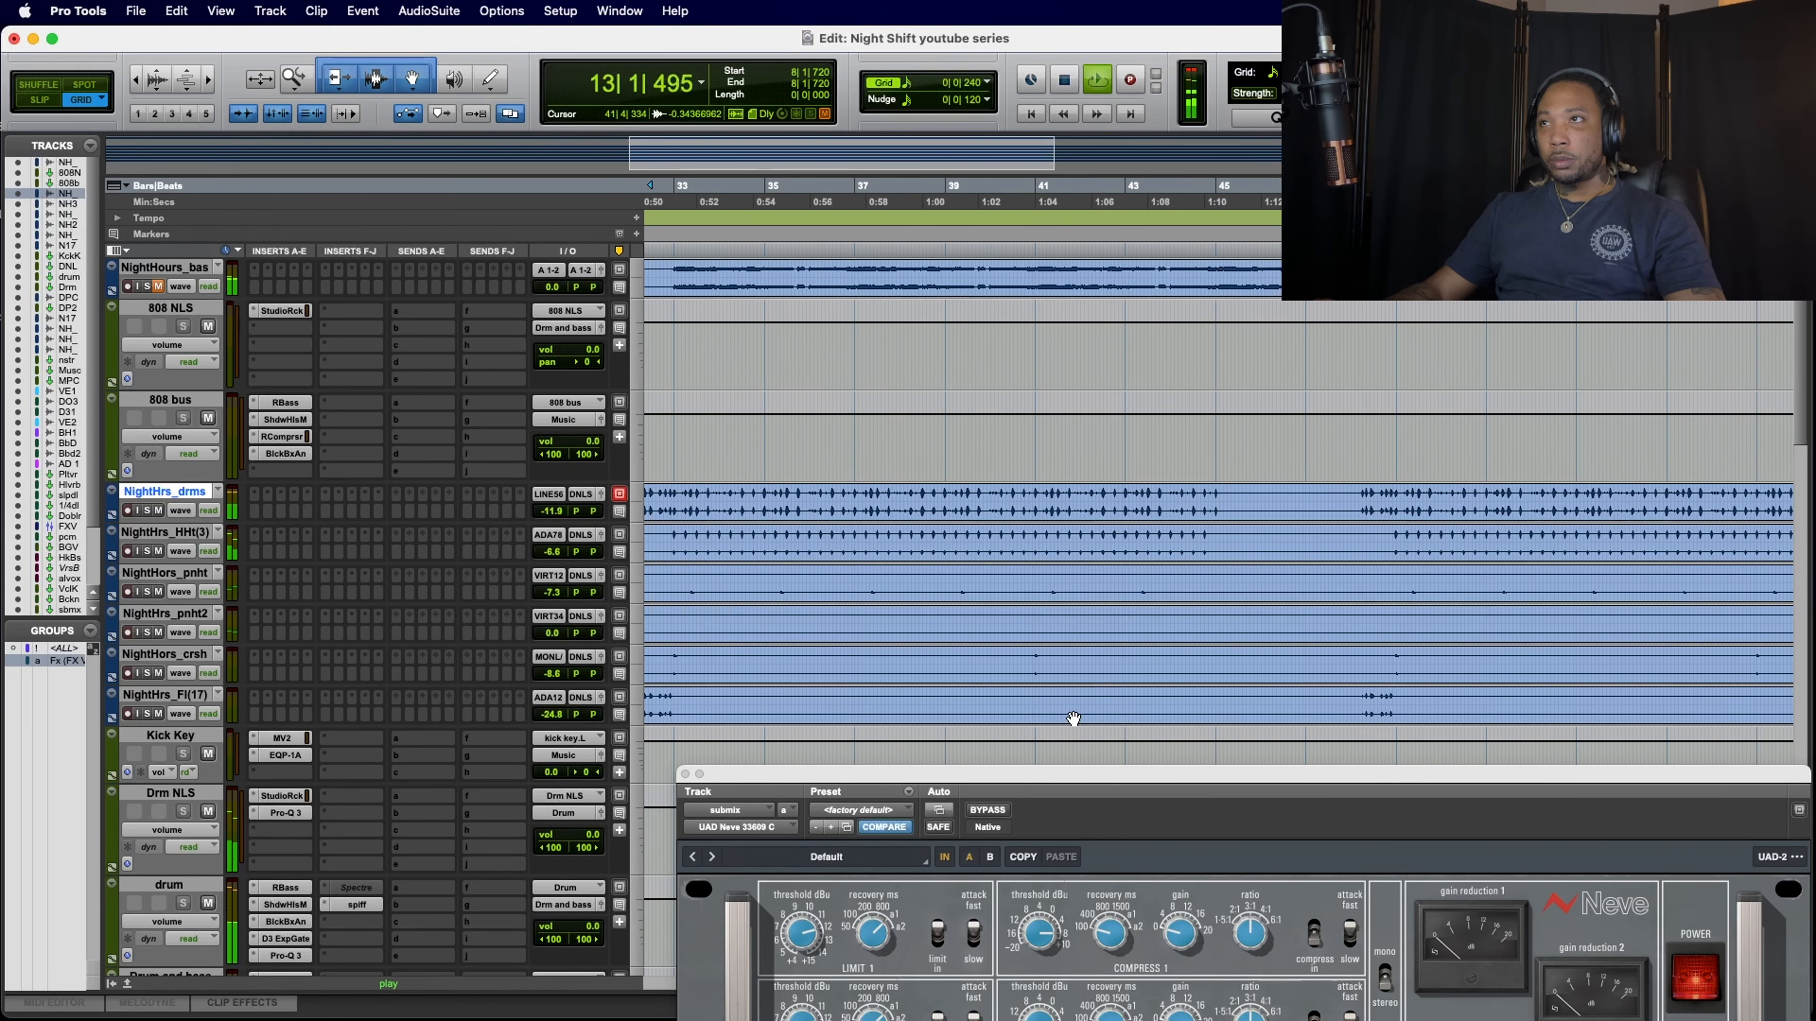
pyautogui.hscroll(-8, 1073, 718)
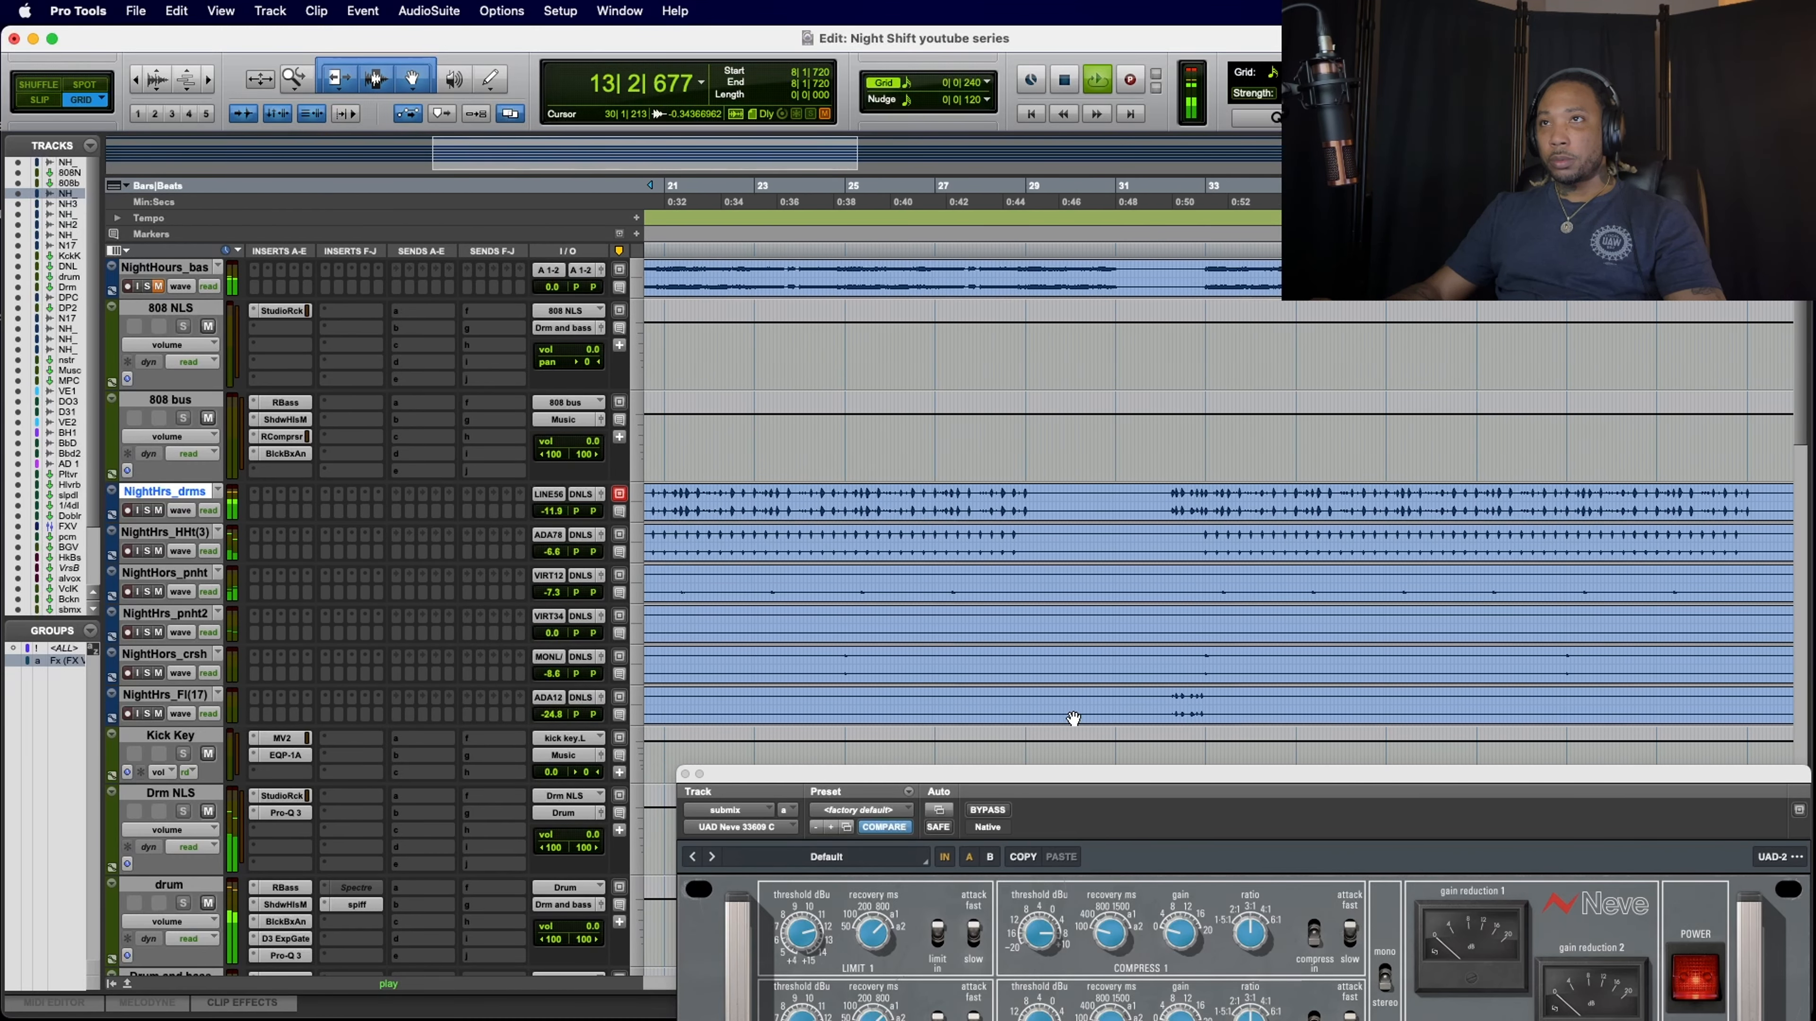
pyautogui.click(160, 715)
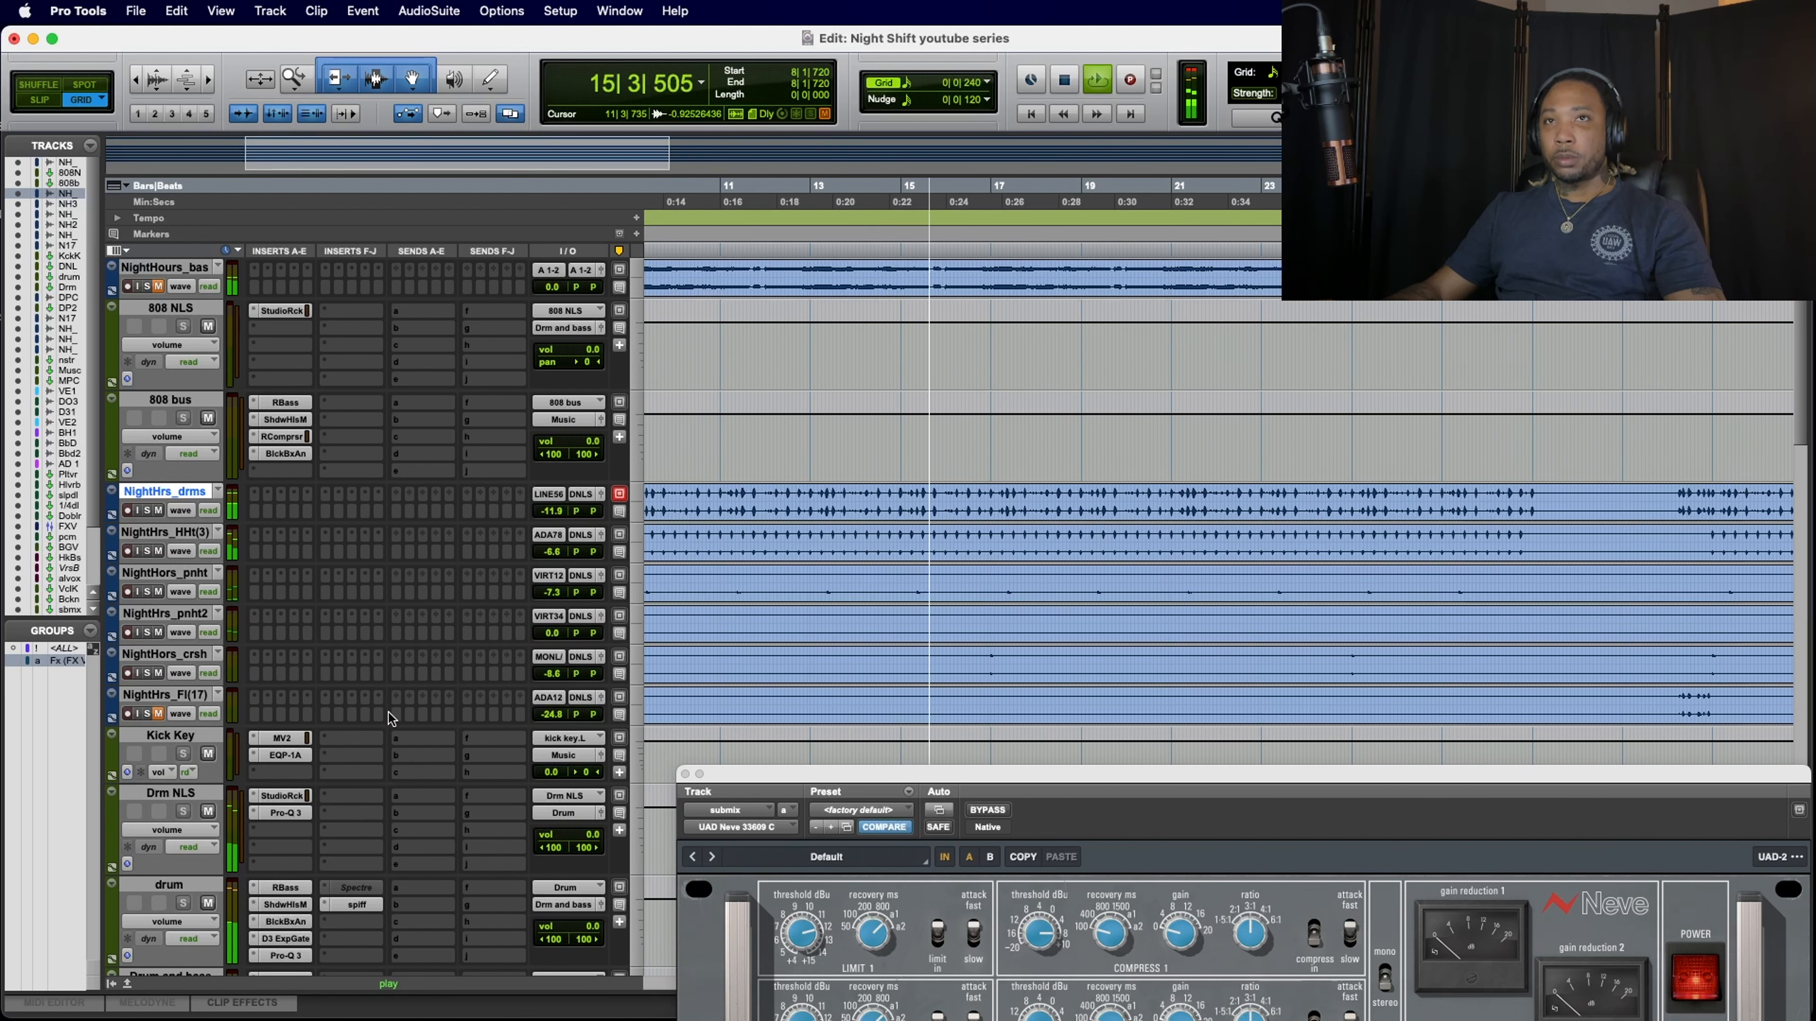
# Step: Close the UAD Neve 33609 C window of the submix track to uncover the drum buses
pyautogui.scroll(-3, 389, 713)
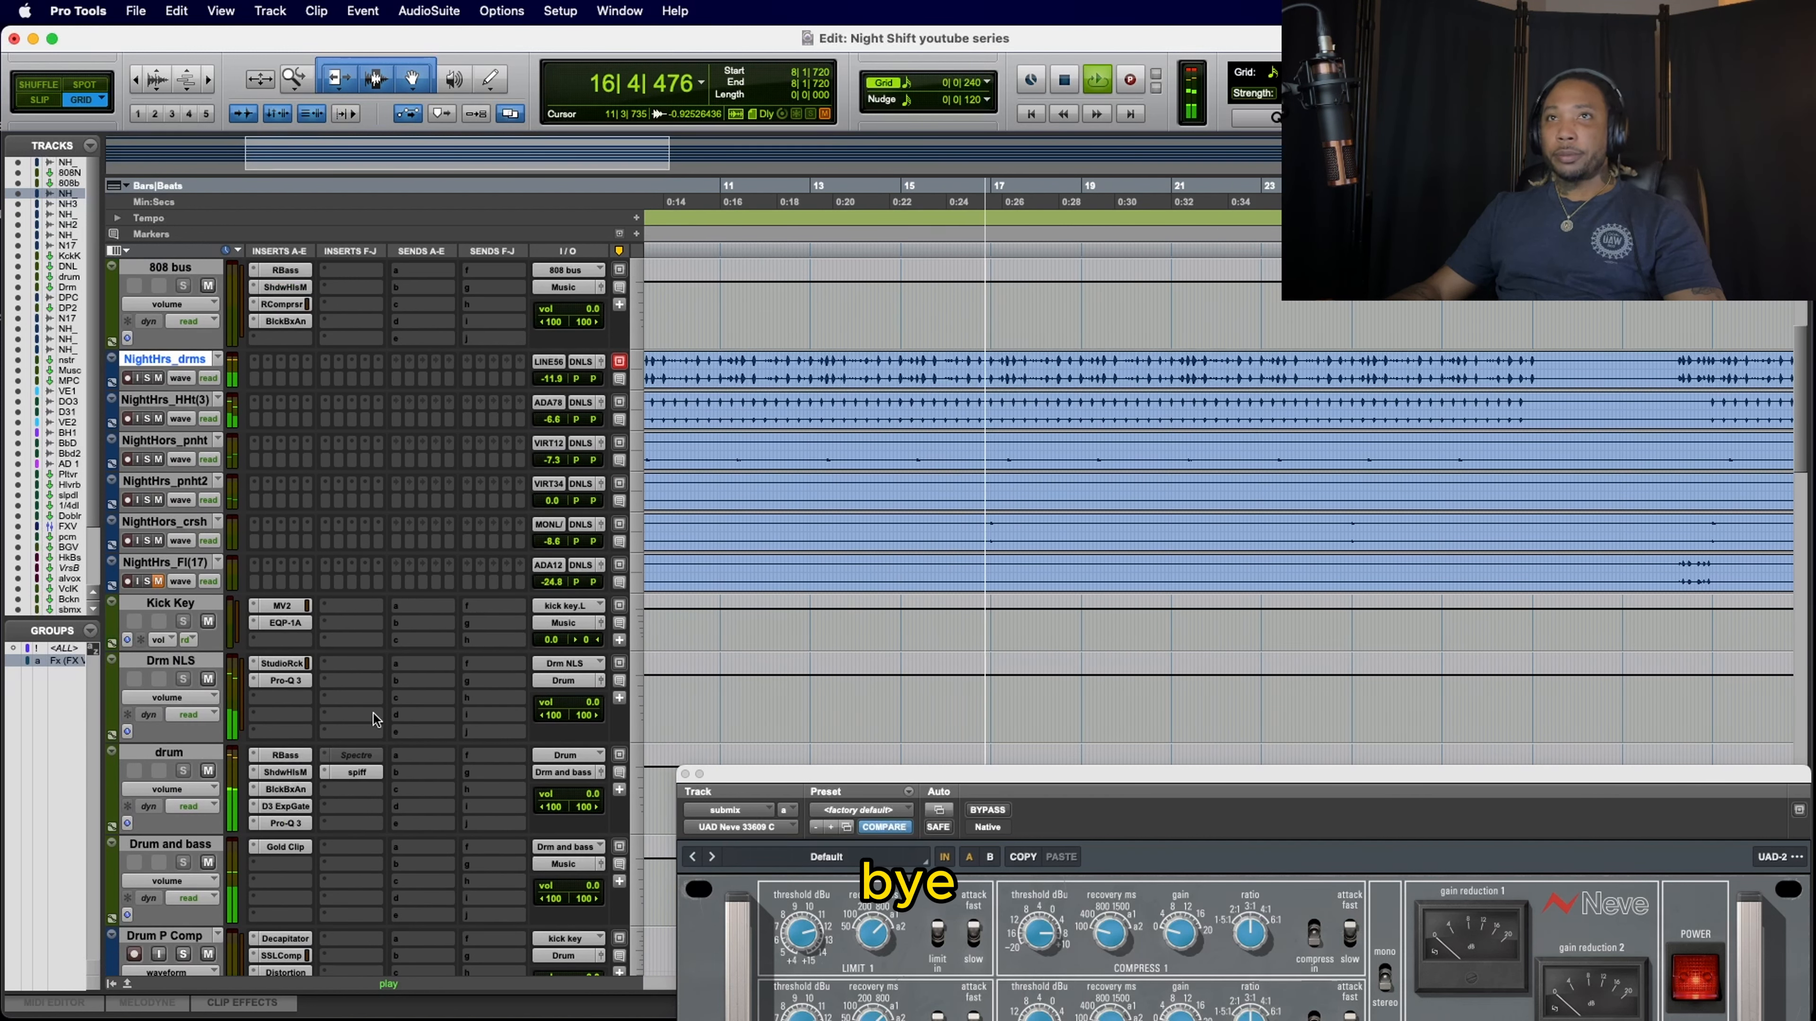
pyautogui.scroll(3, 381, 718)
pyautogui.moveTo(1001, 772); pyautogui.dragTo(830, 714)
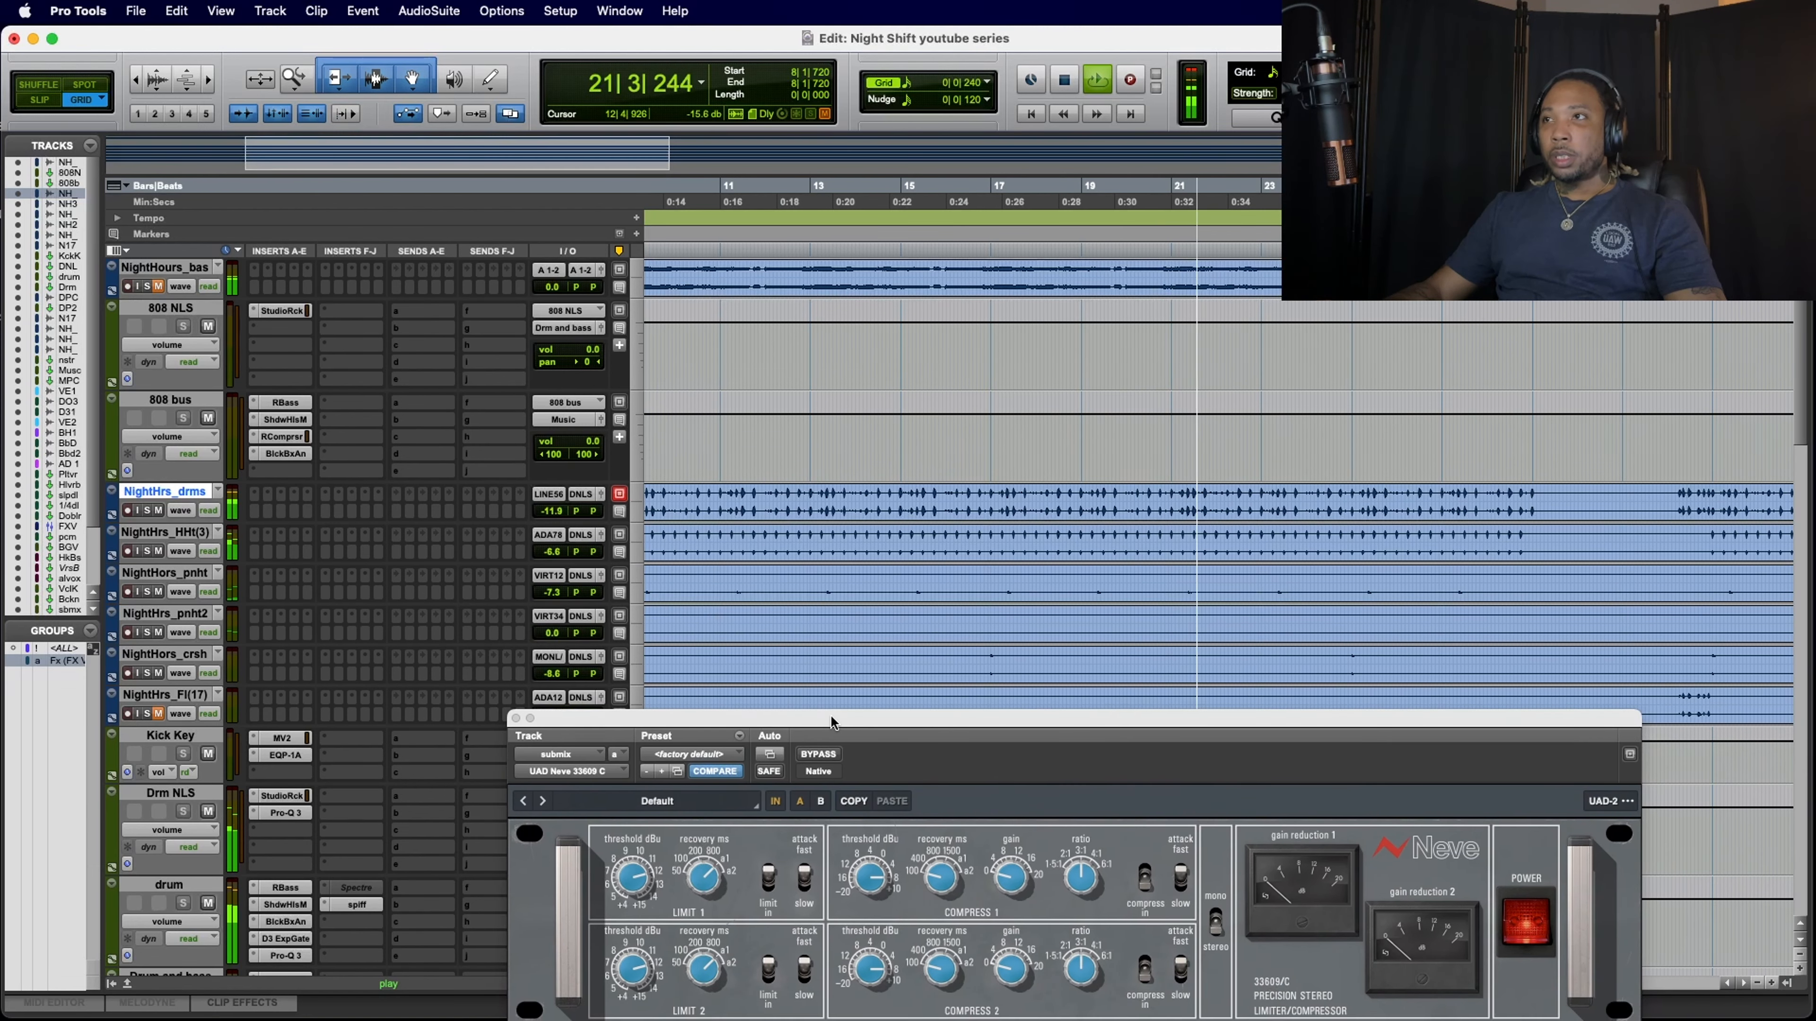
pyautogui.click(516, 718)
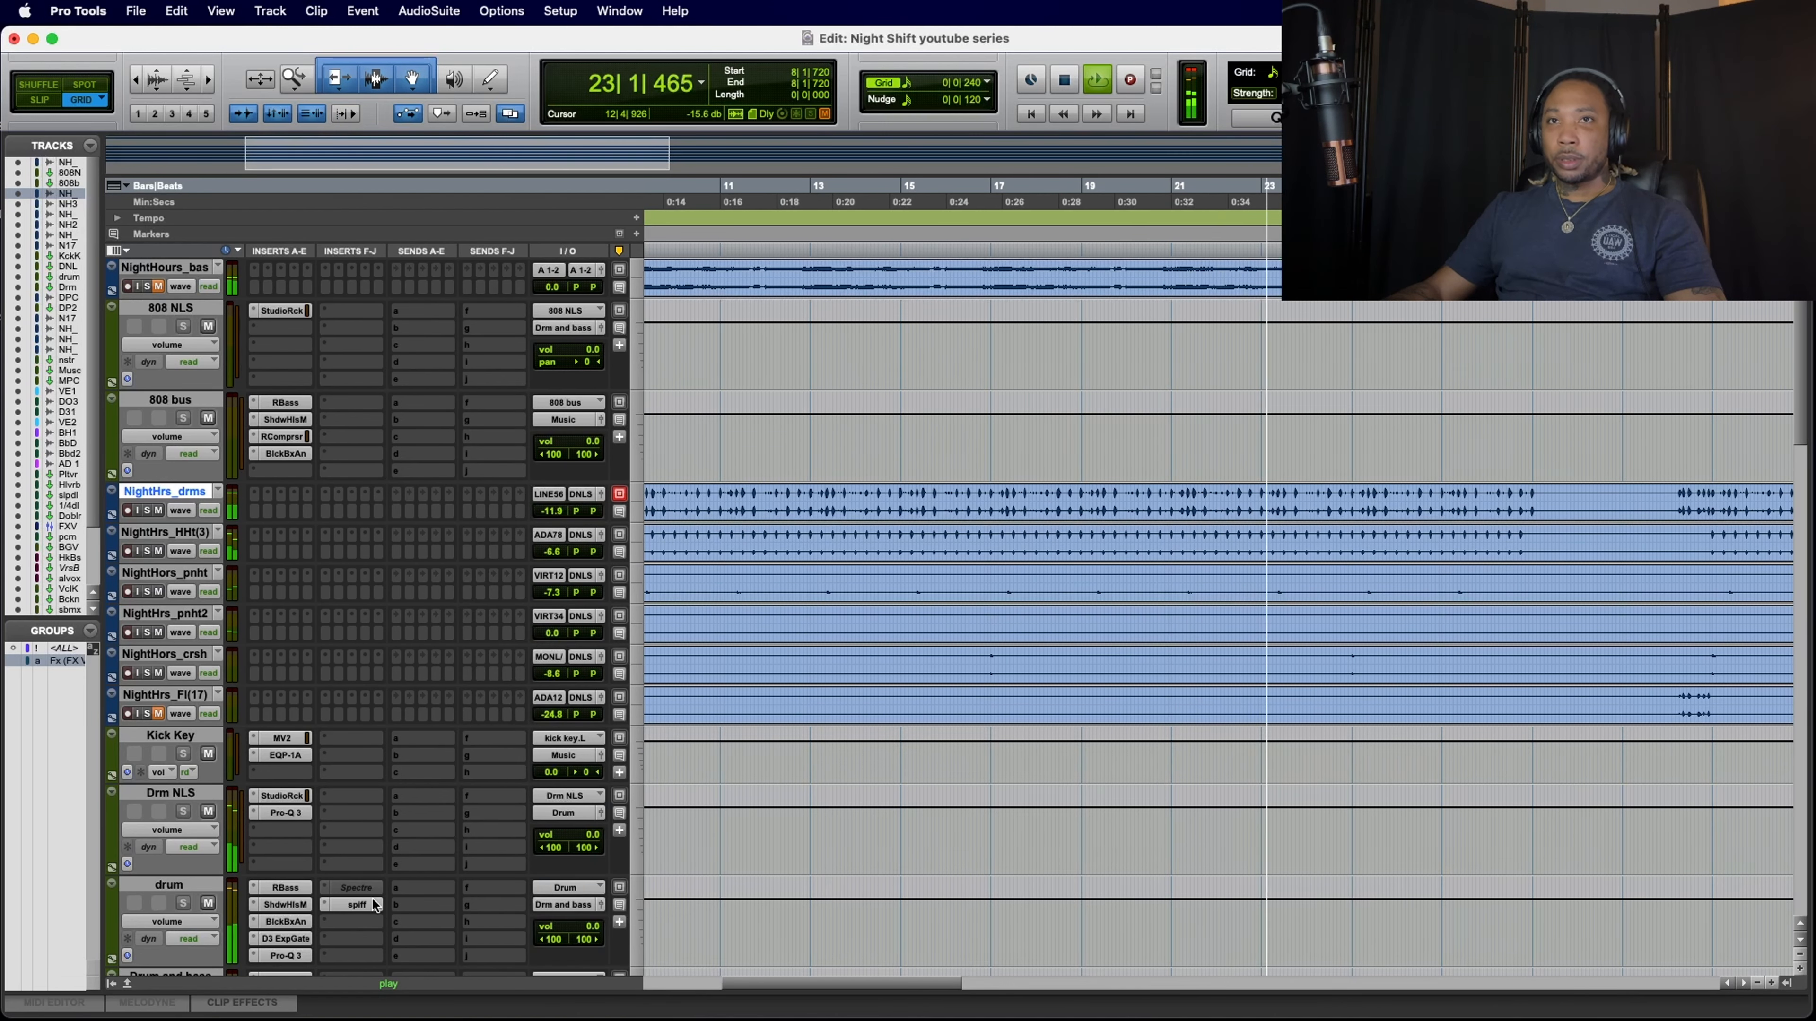
# Step: Examine the RBass insert on the drum bus during playback and close its window
pyautogui.scroll(-3, 386, 904)
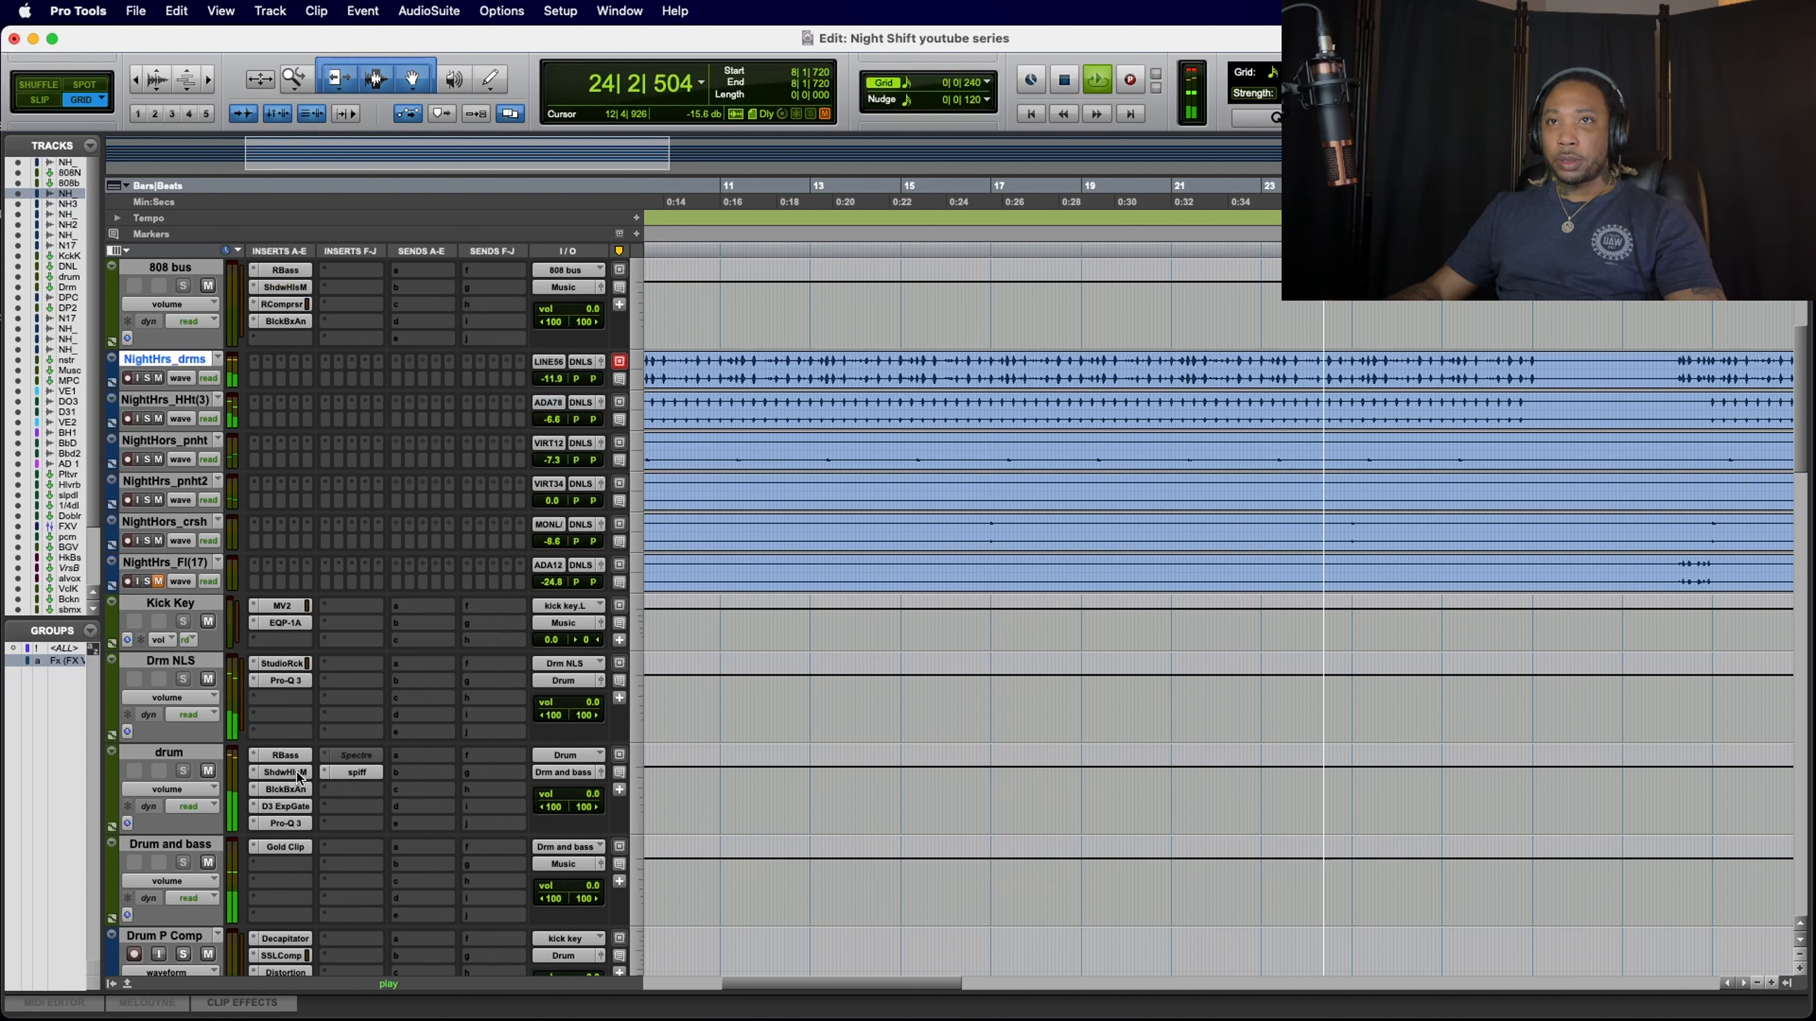
pyautogui.click(286, 756)
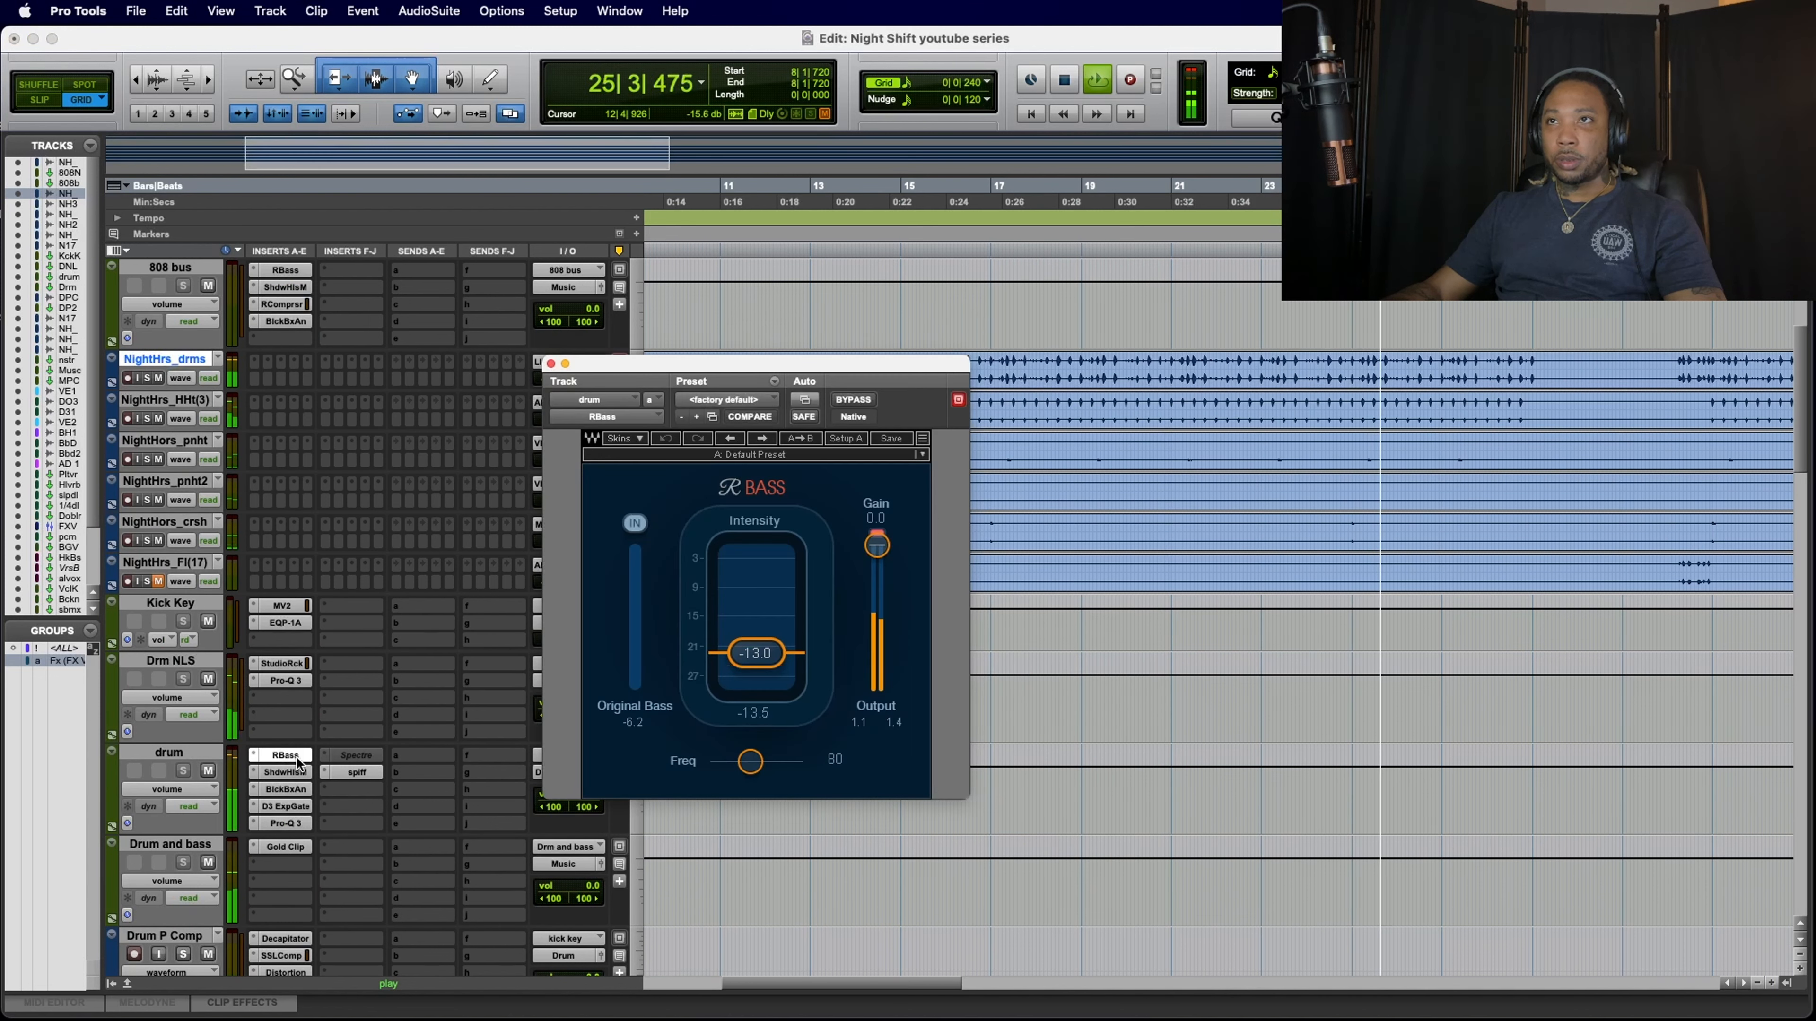
pyautogui.click(551, 363)
# Step: Restart playback from 8|1|720, examine the Spectre insert on the Music bus, and stop playback back at the drum tracks
pyautogui.scroll(-15, 435, 702)
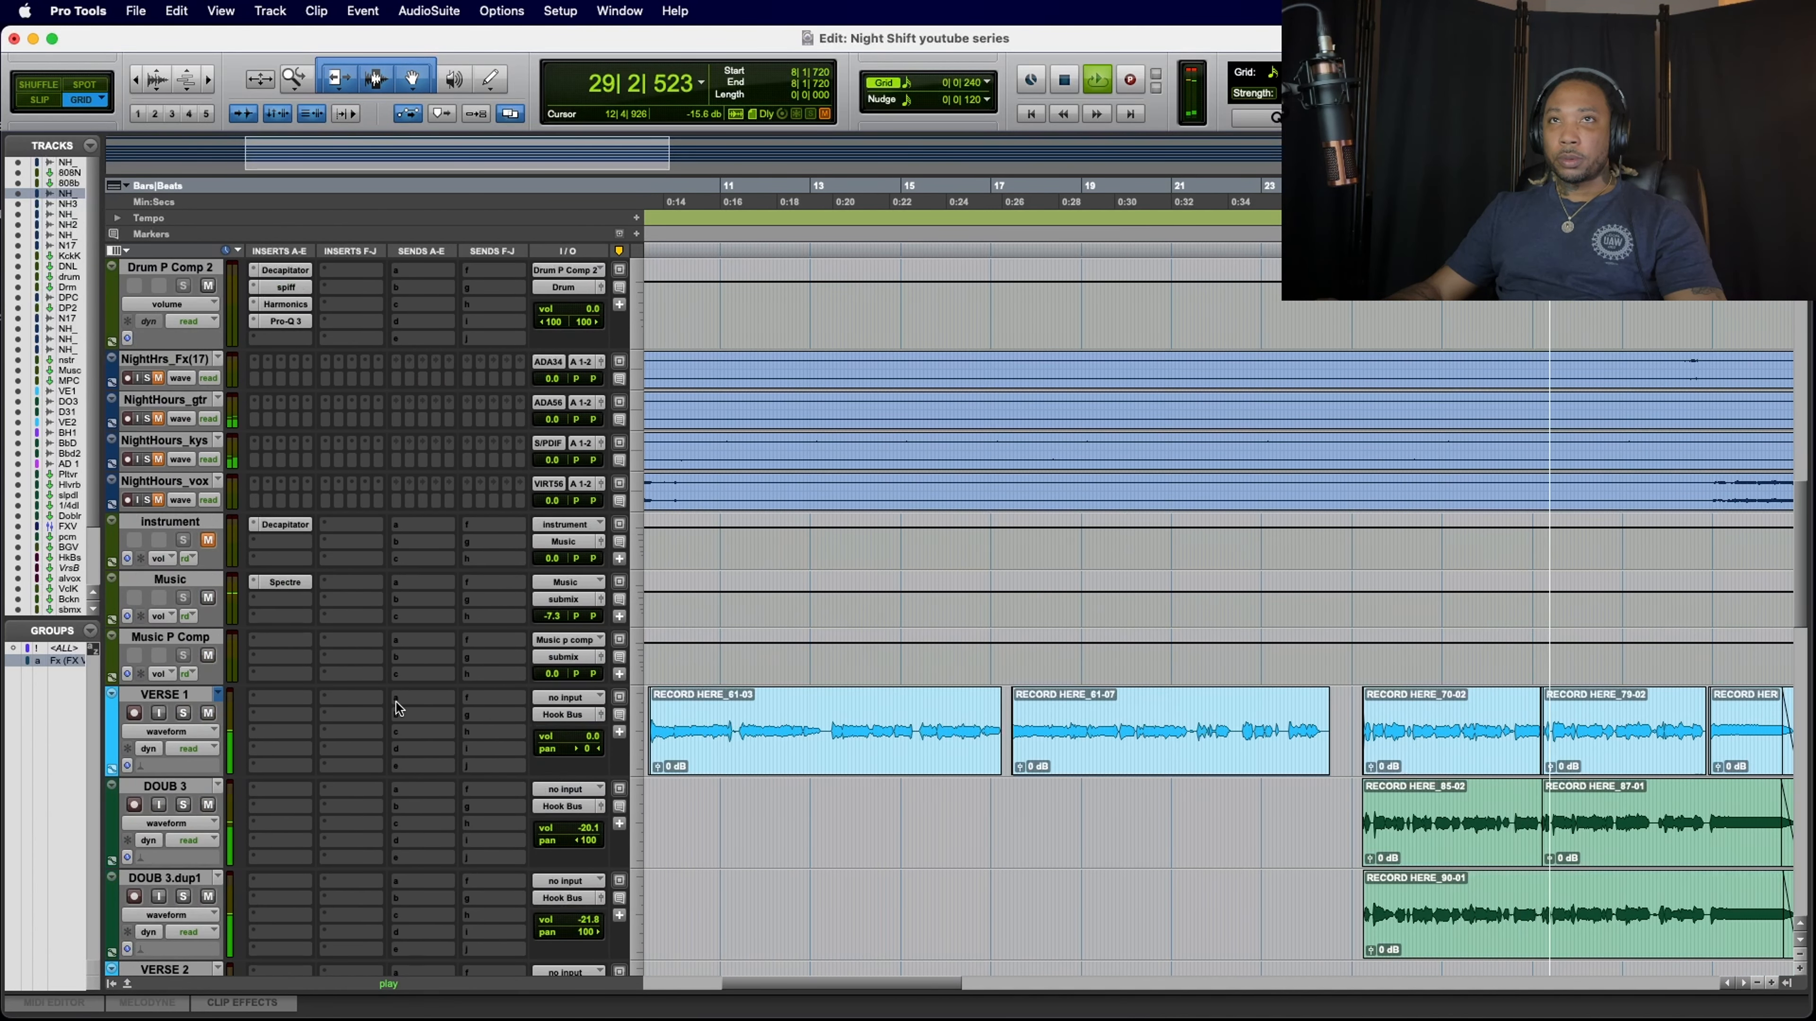
pyautogui.press('space')
pyautogui.press('space')
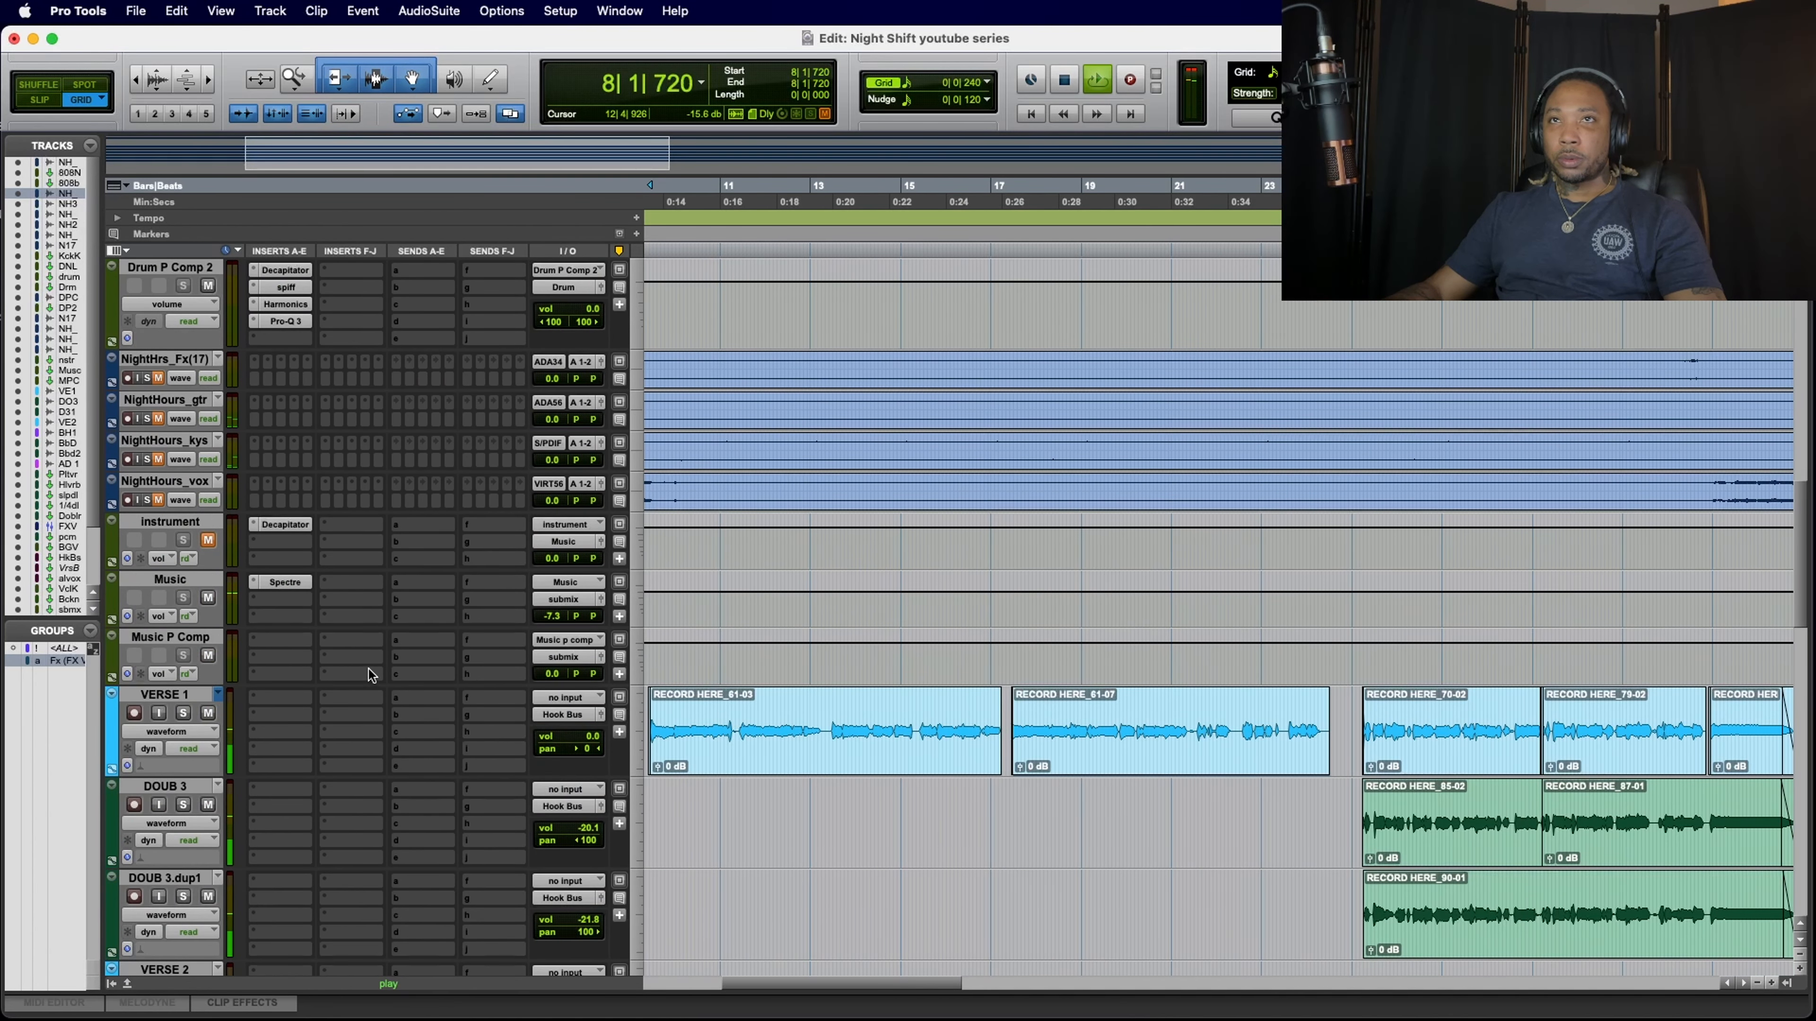
pyautogui.click(281, 582)
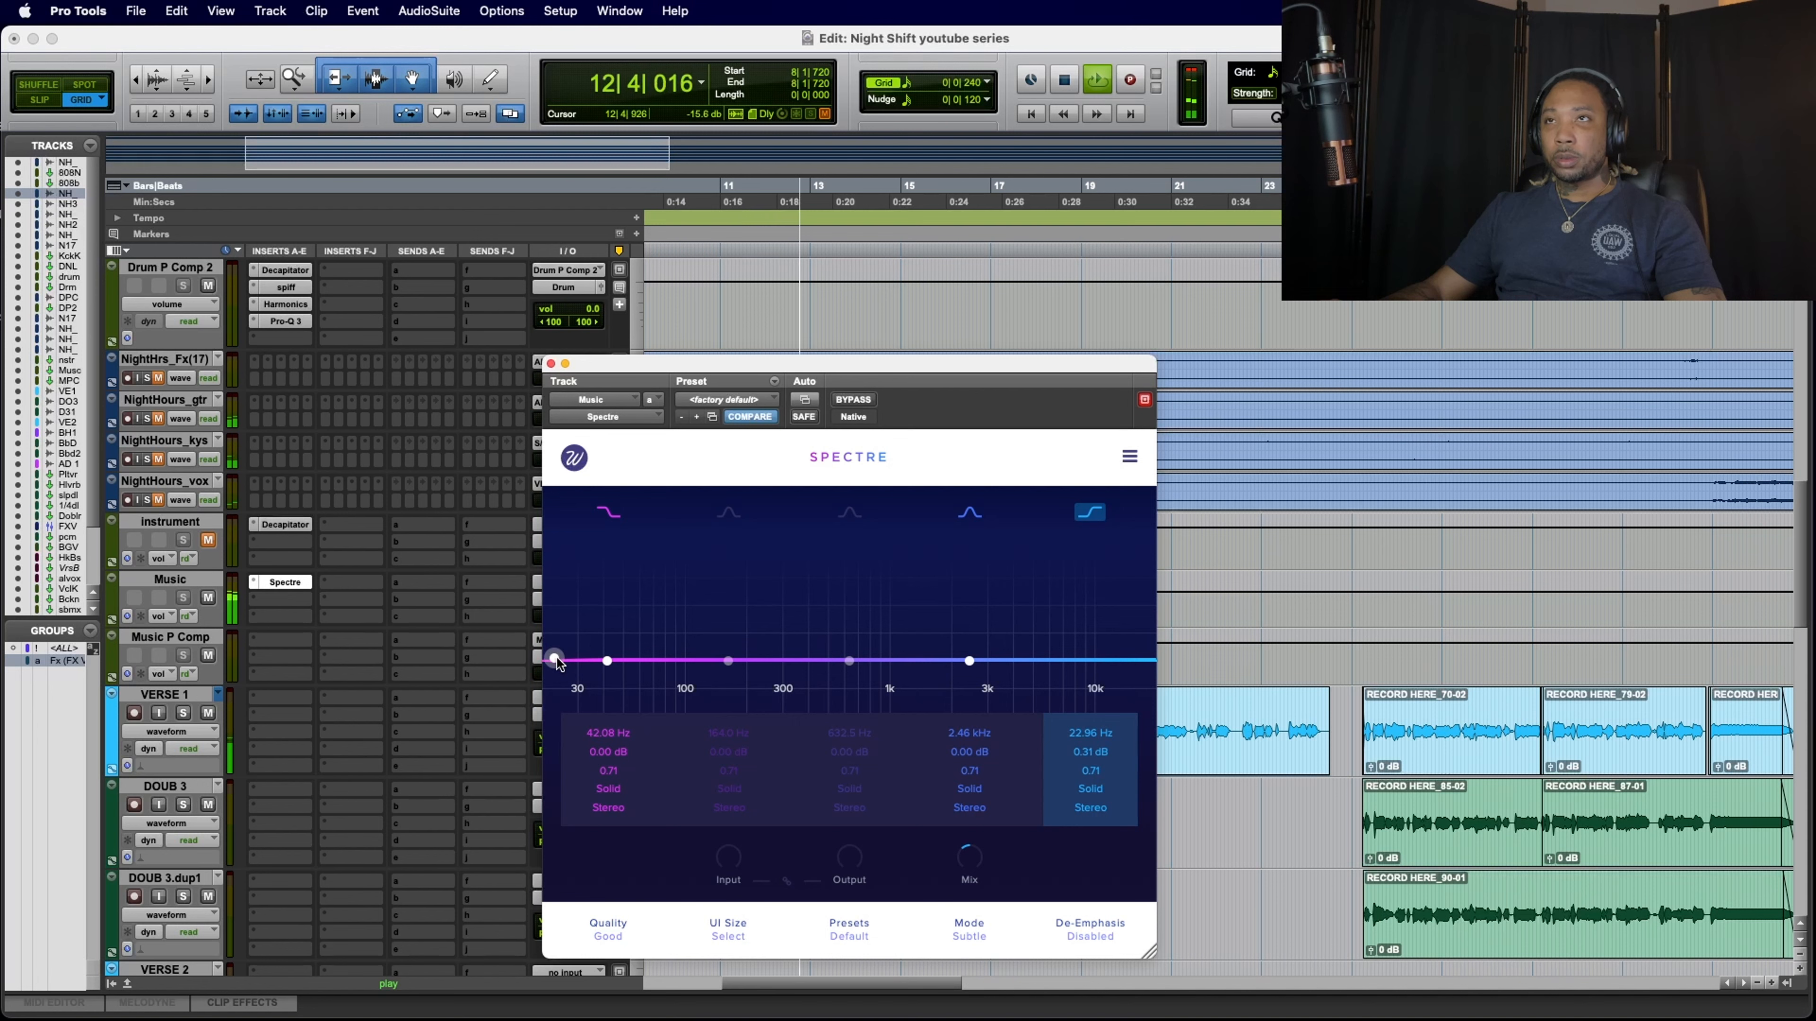
pyautogui.click(550, 364)
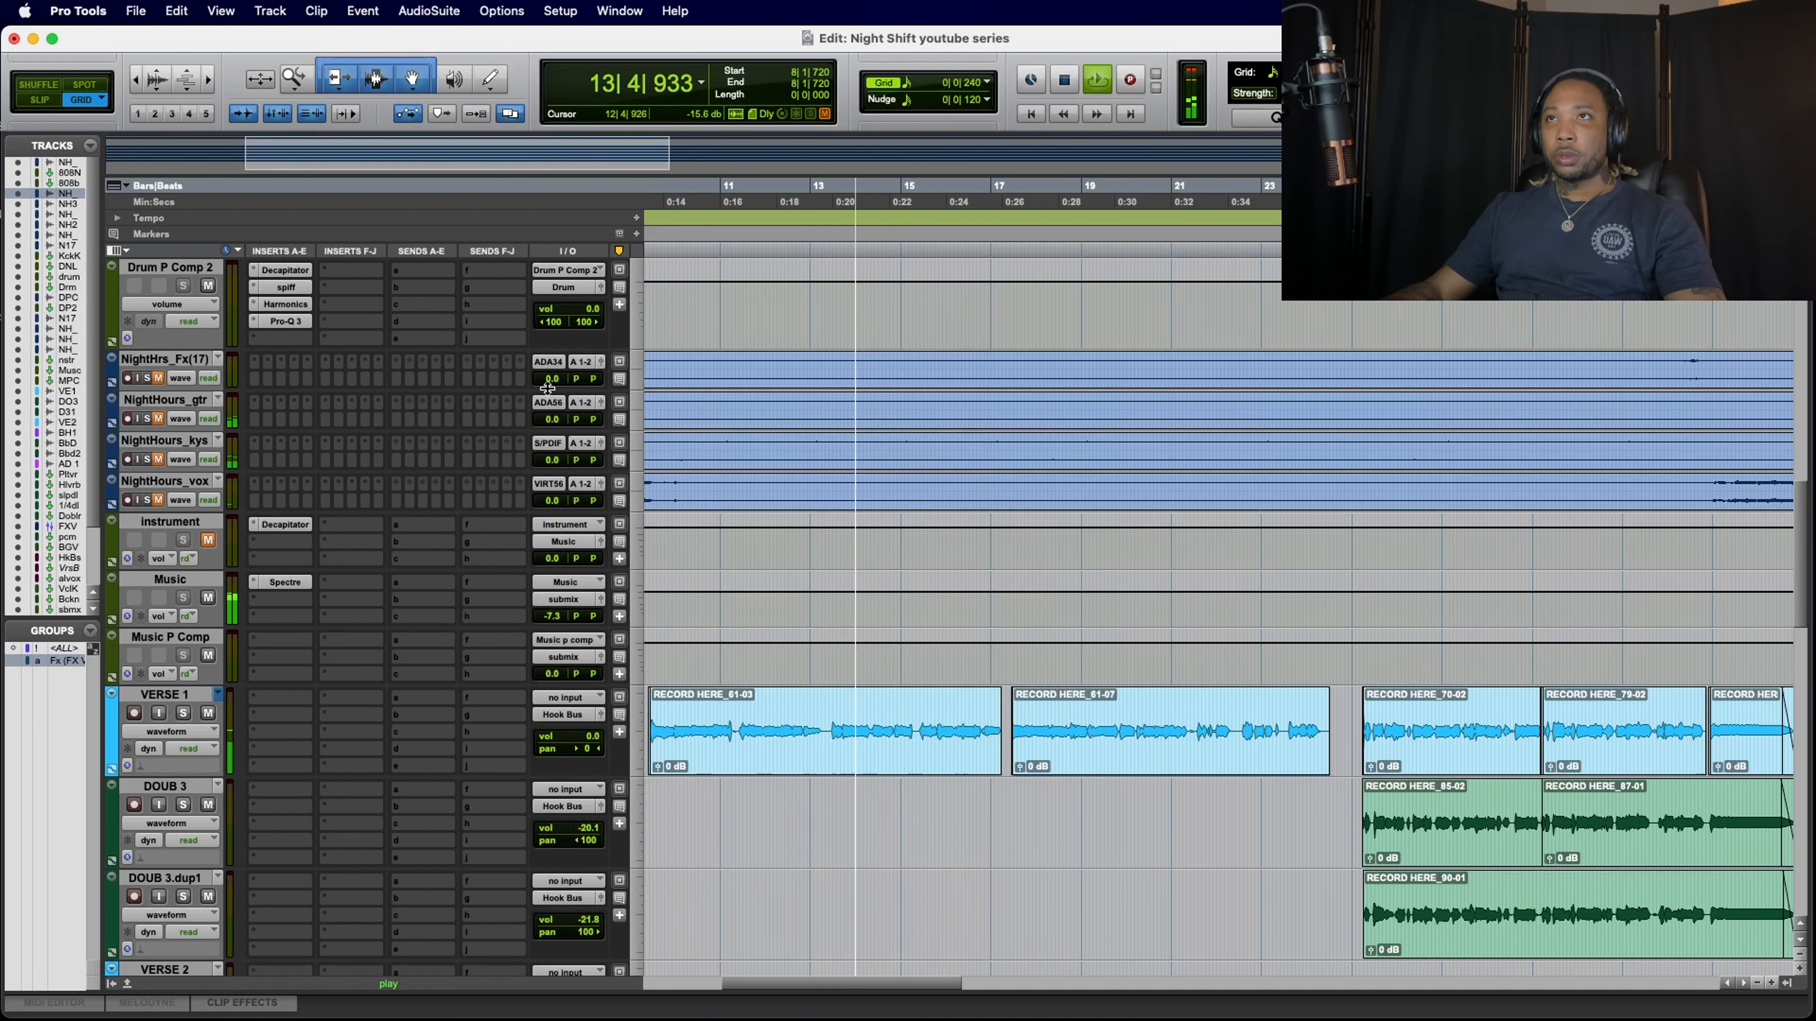
pyautogui.scroll(10, 492, 465)
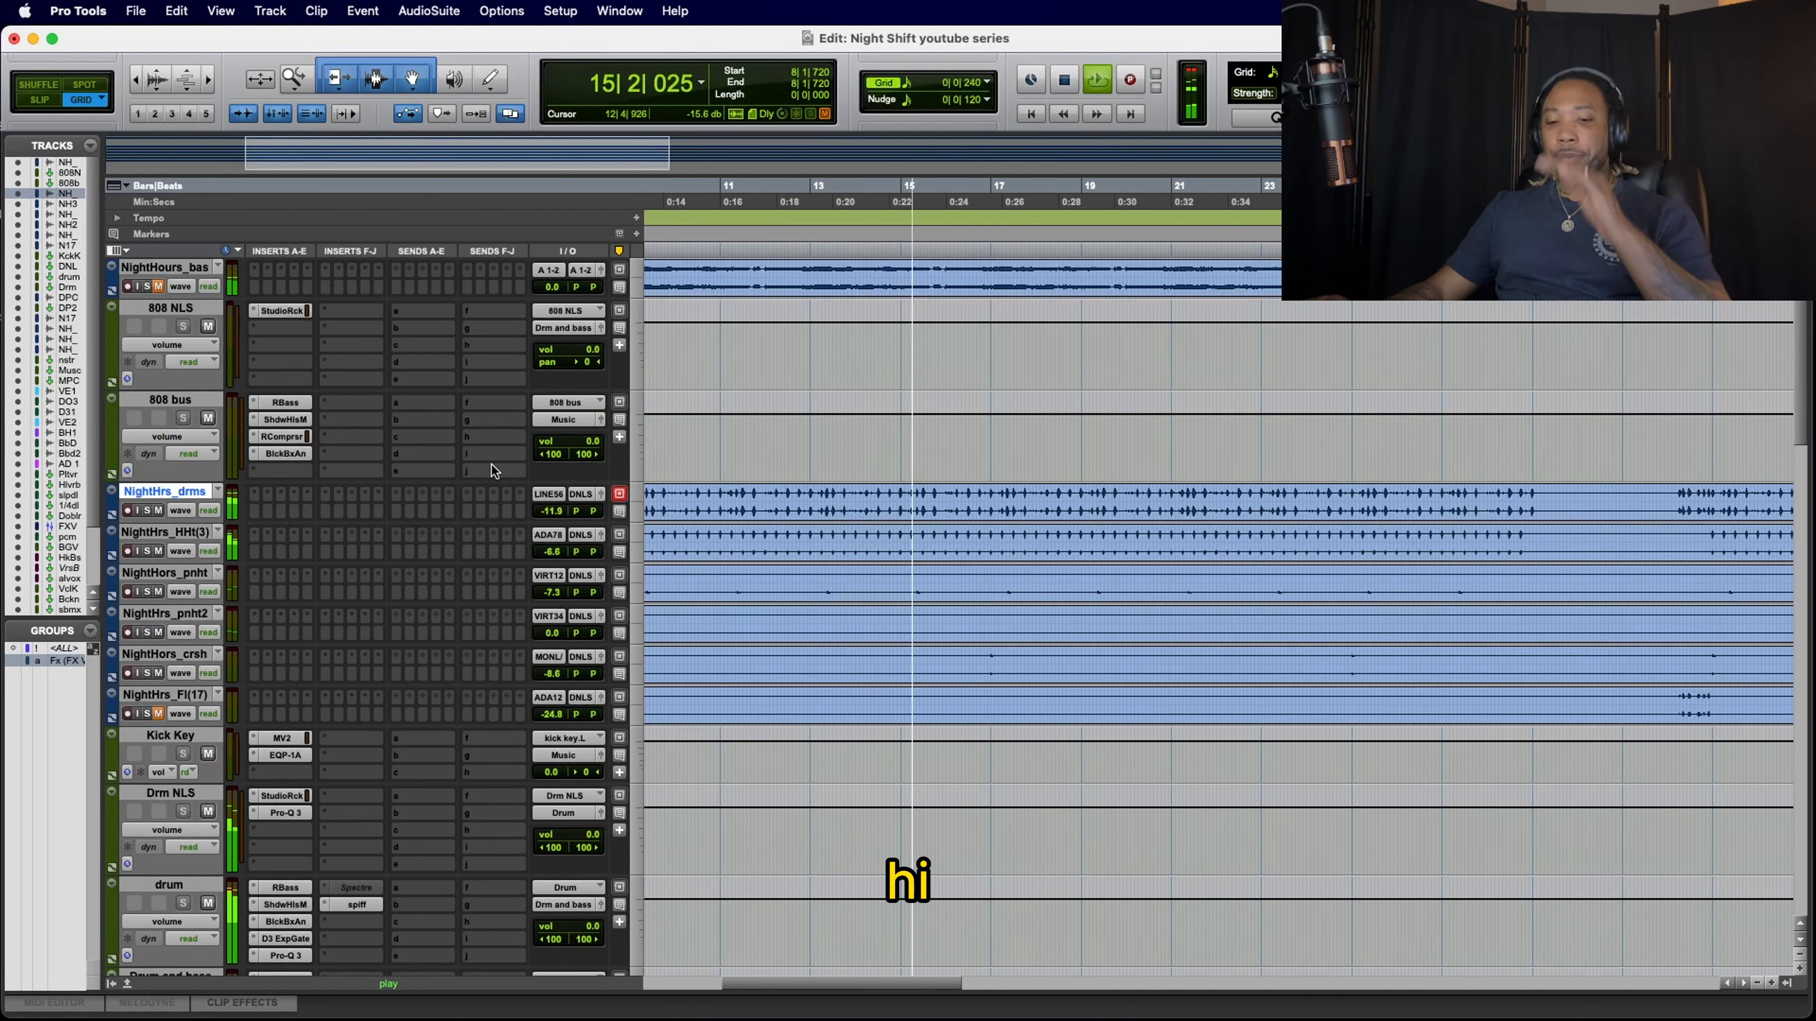
pyautogui.press('space')
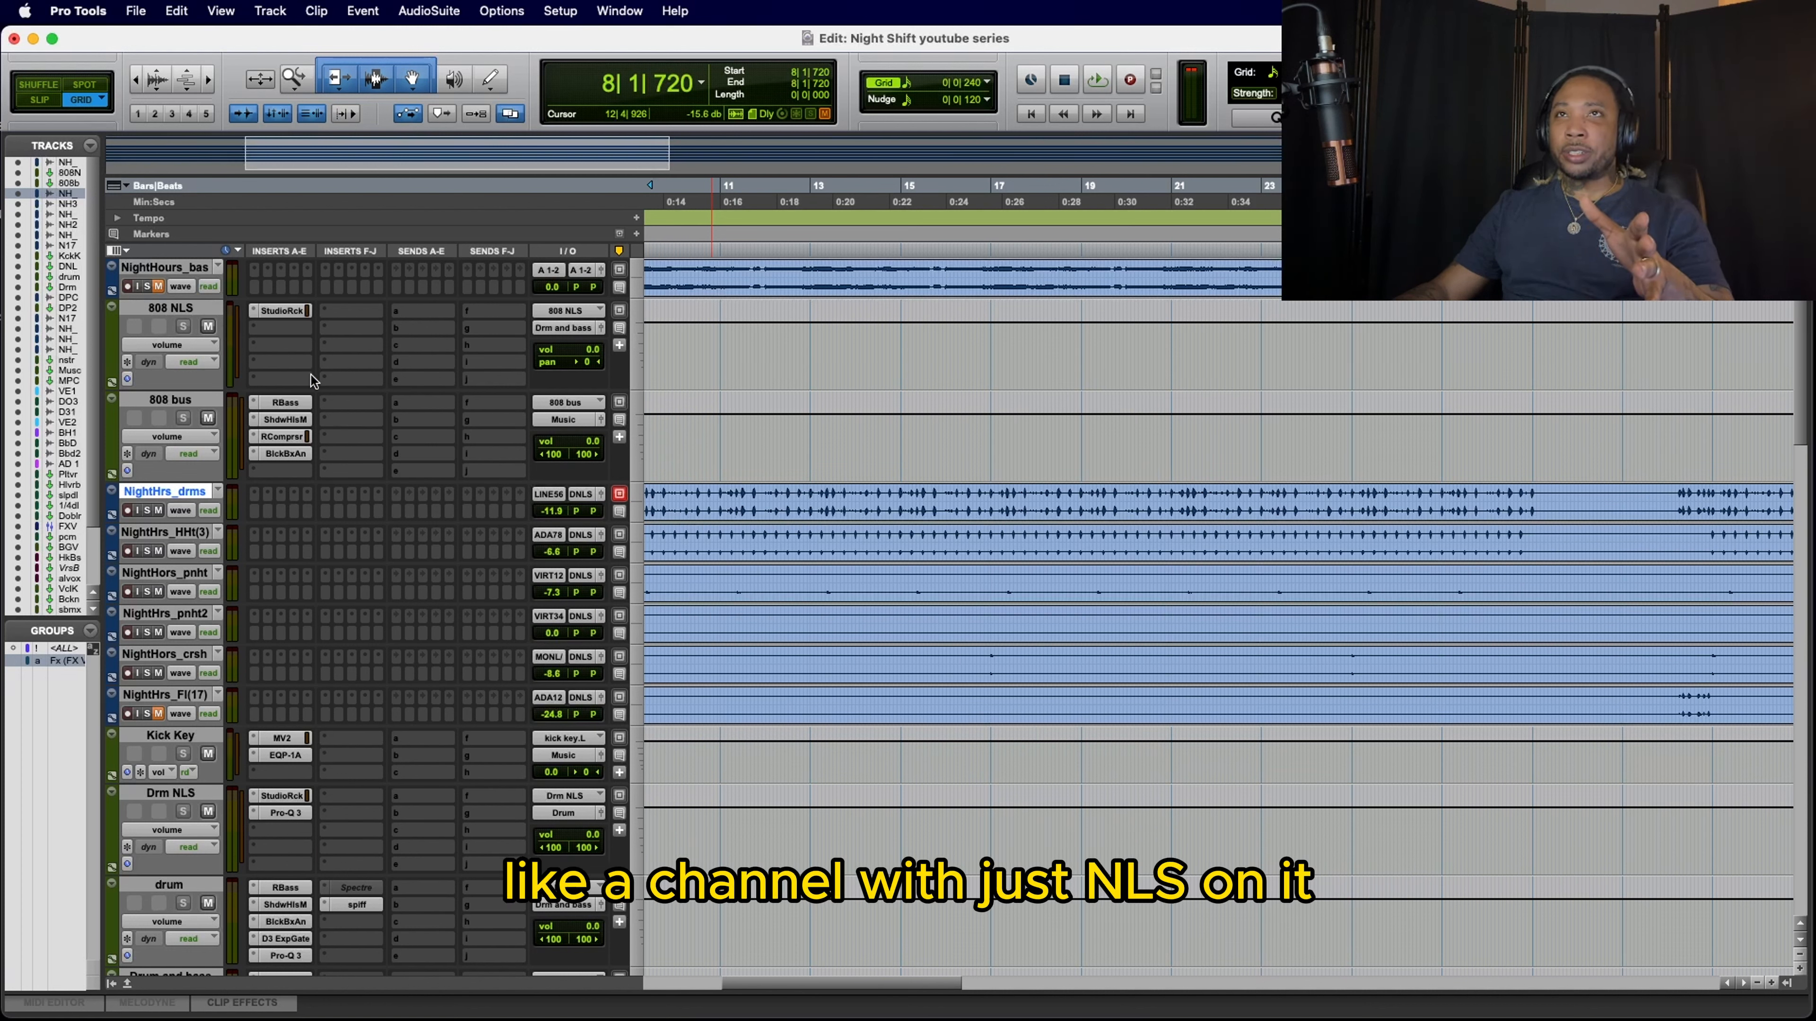
# Step: Examine each of the eight NLS Buss slots in the 808 NLS track's StudioRack, and close the plug-in windows
pyautogui.click(283, 312)
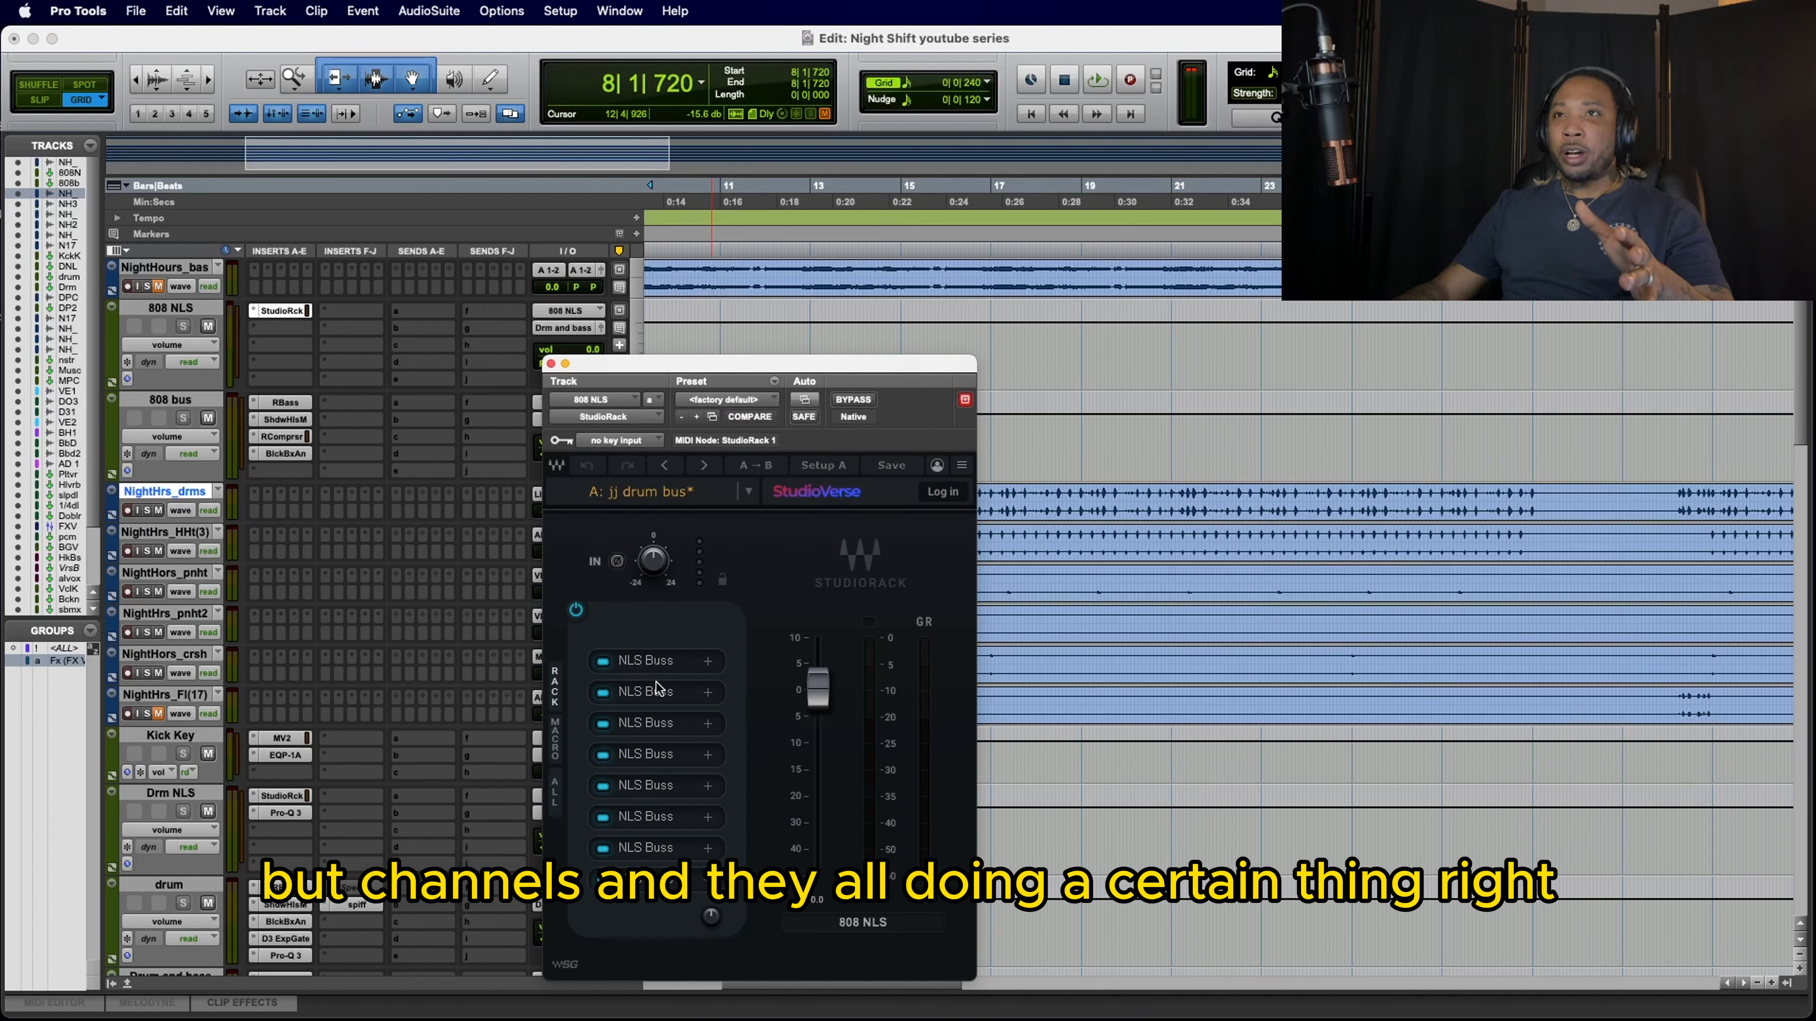
pyautogui.click(652, 666)
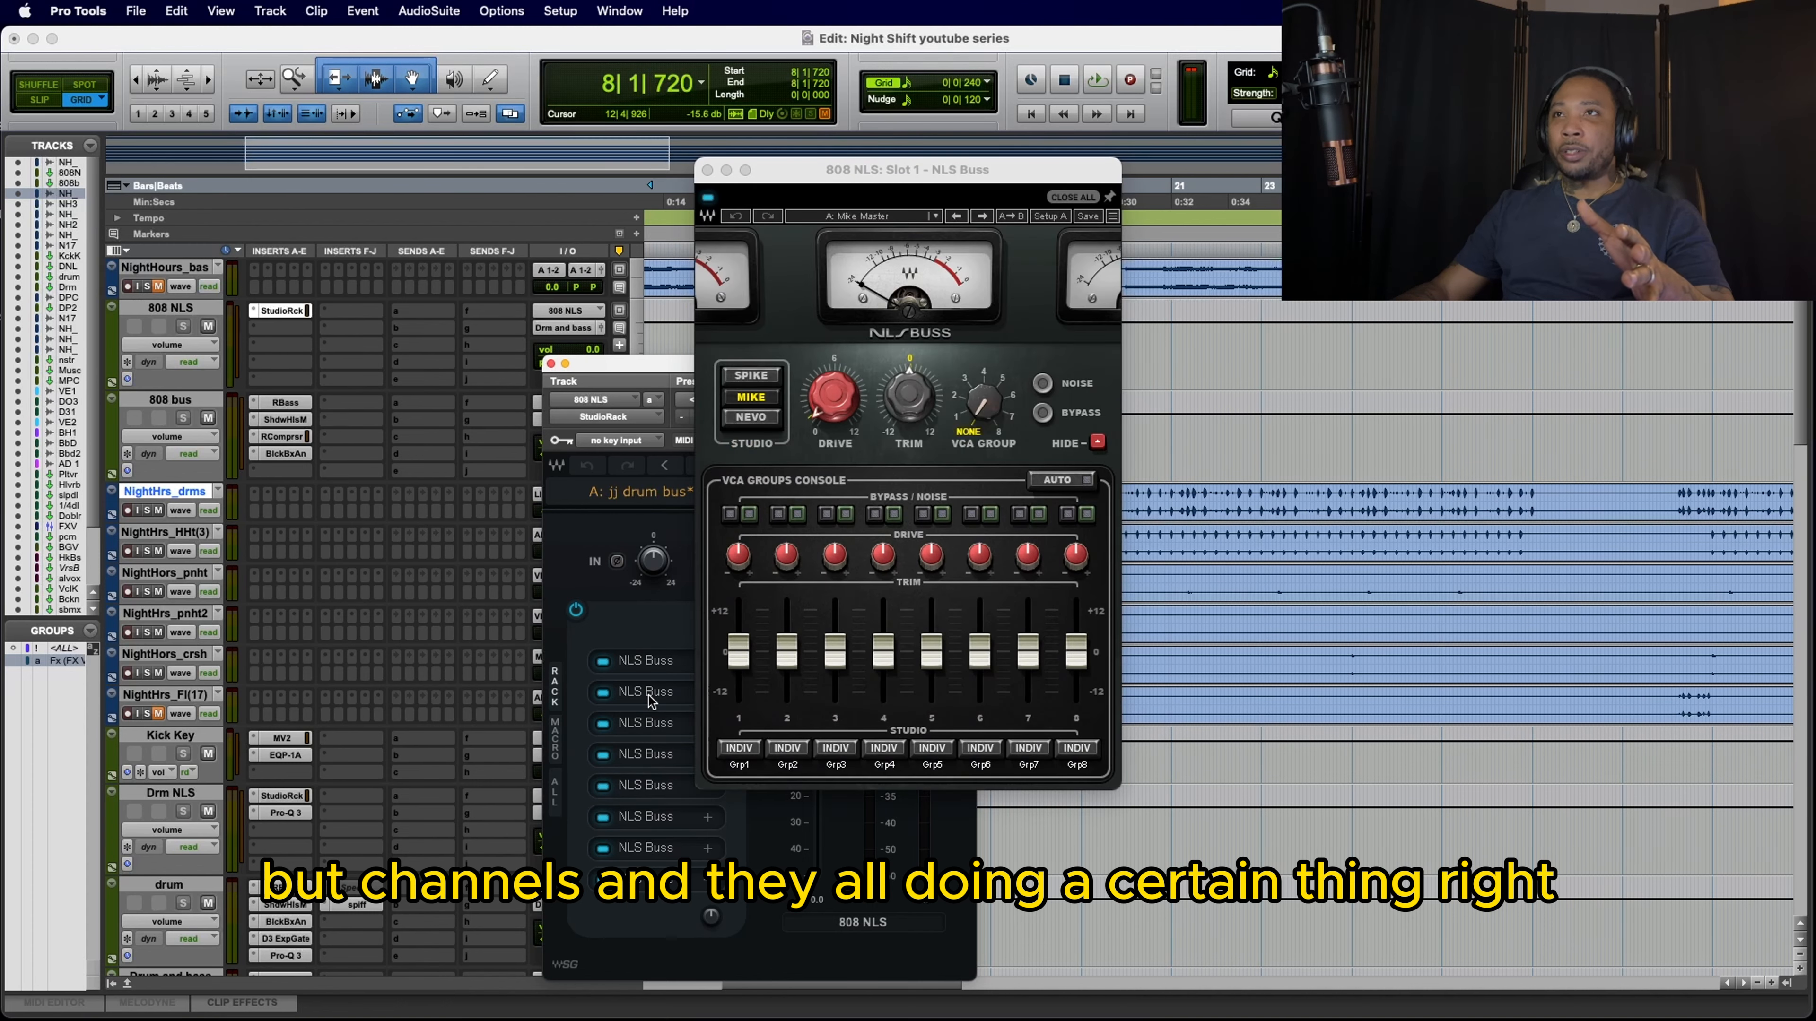
pyautogui.click(651, 694)
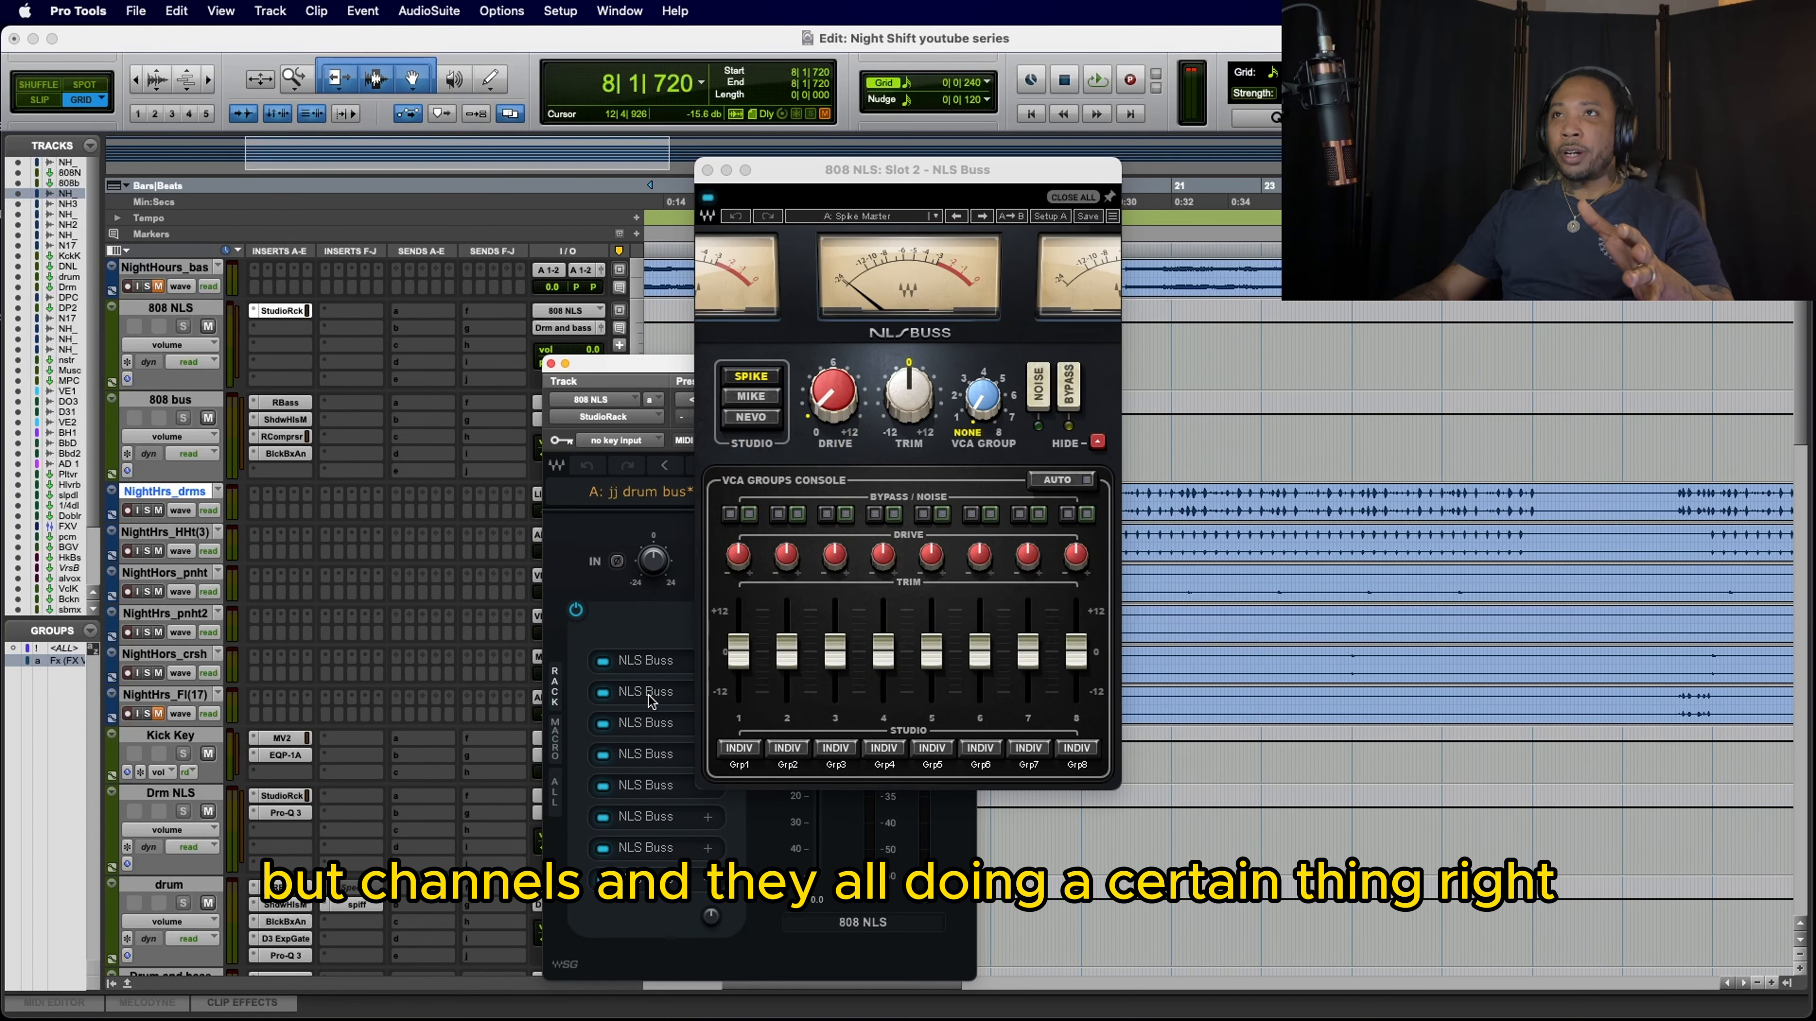
pyautogui.click(650, 727)
pyautogui.click(653, 760)
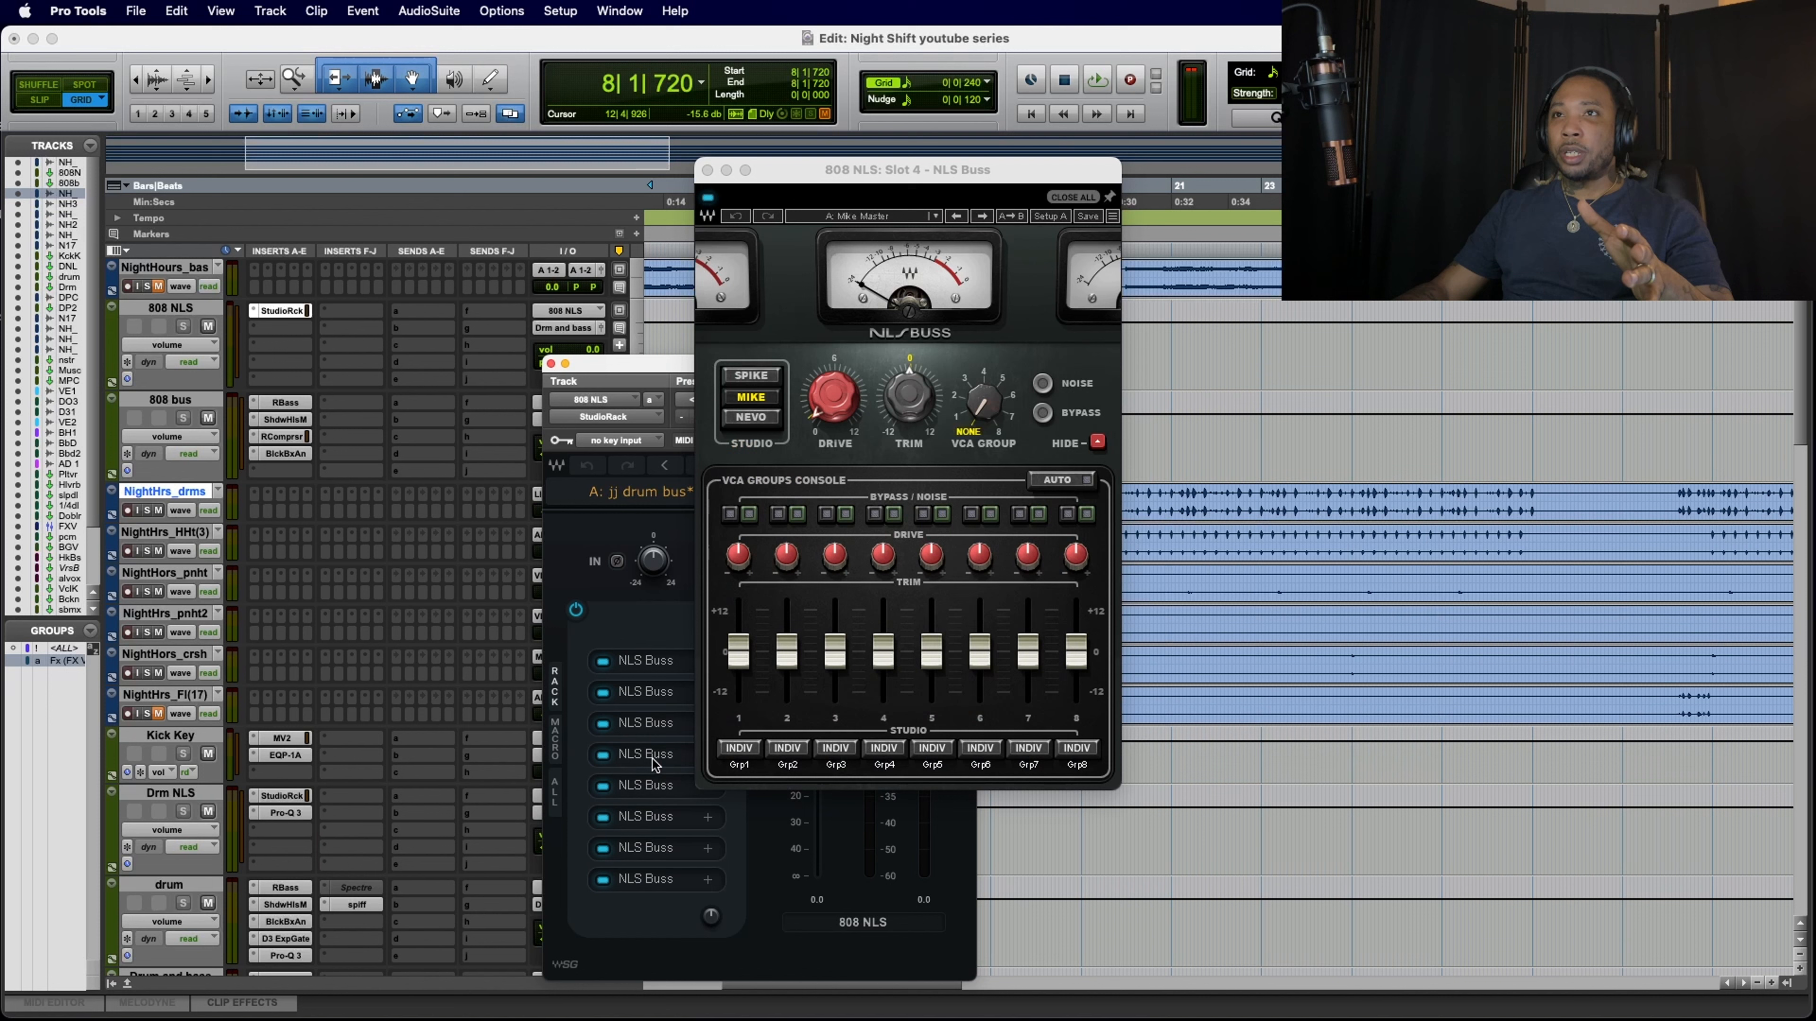
pyautogui.click(654, 796)
pyautogui.click(655, 826)
pyautogui.click(656, 857)
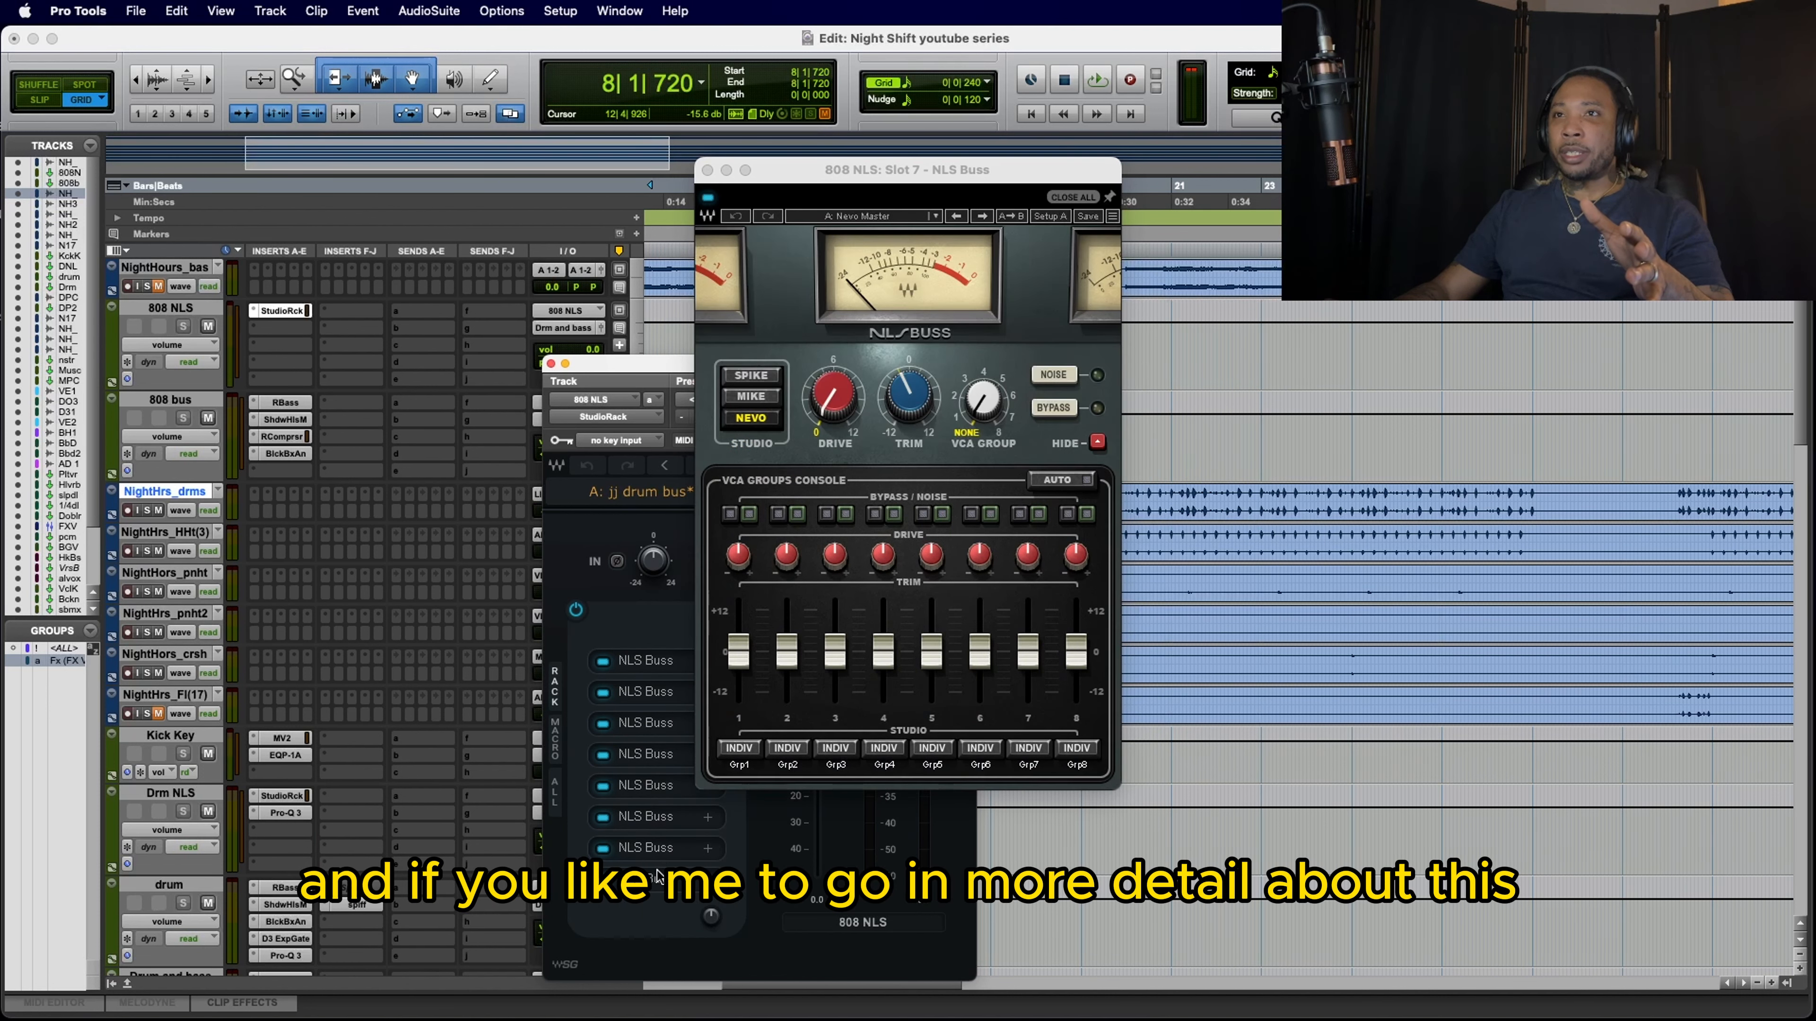
pyautogui.click(656, 877)
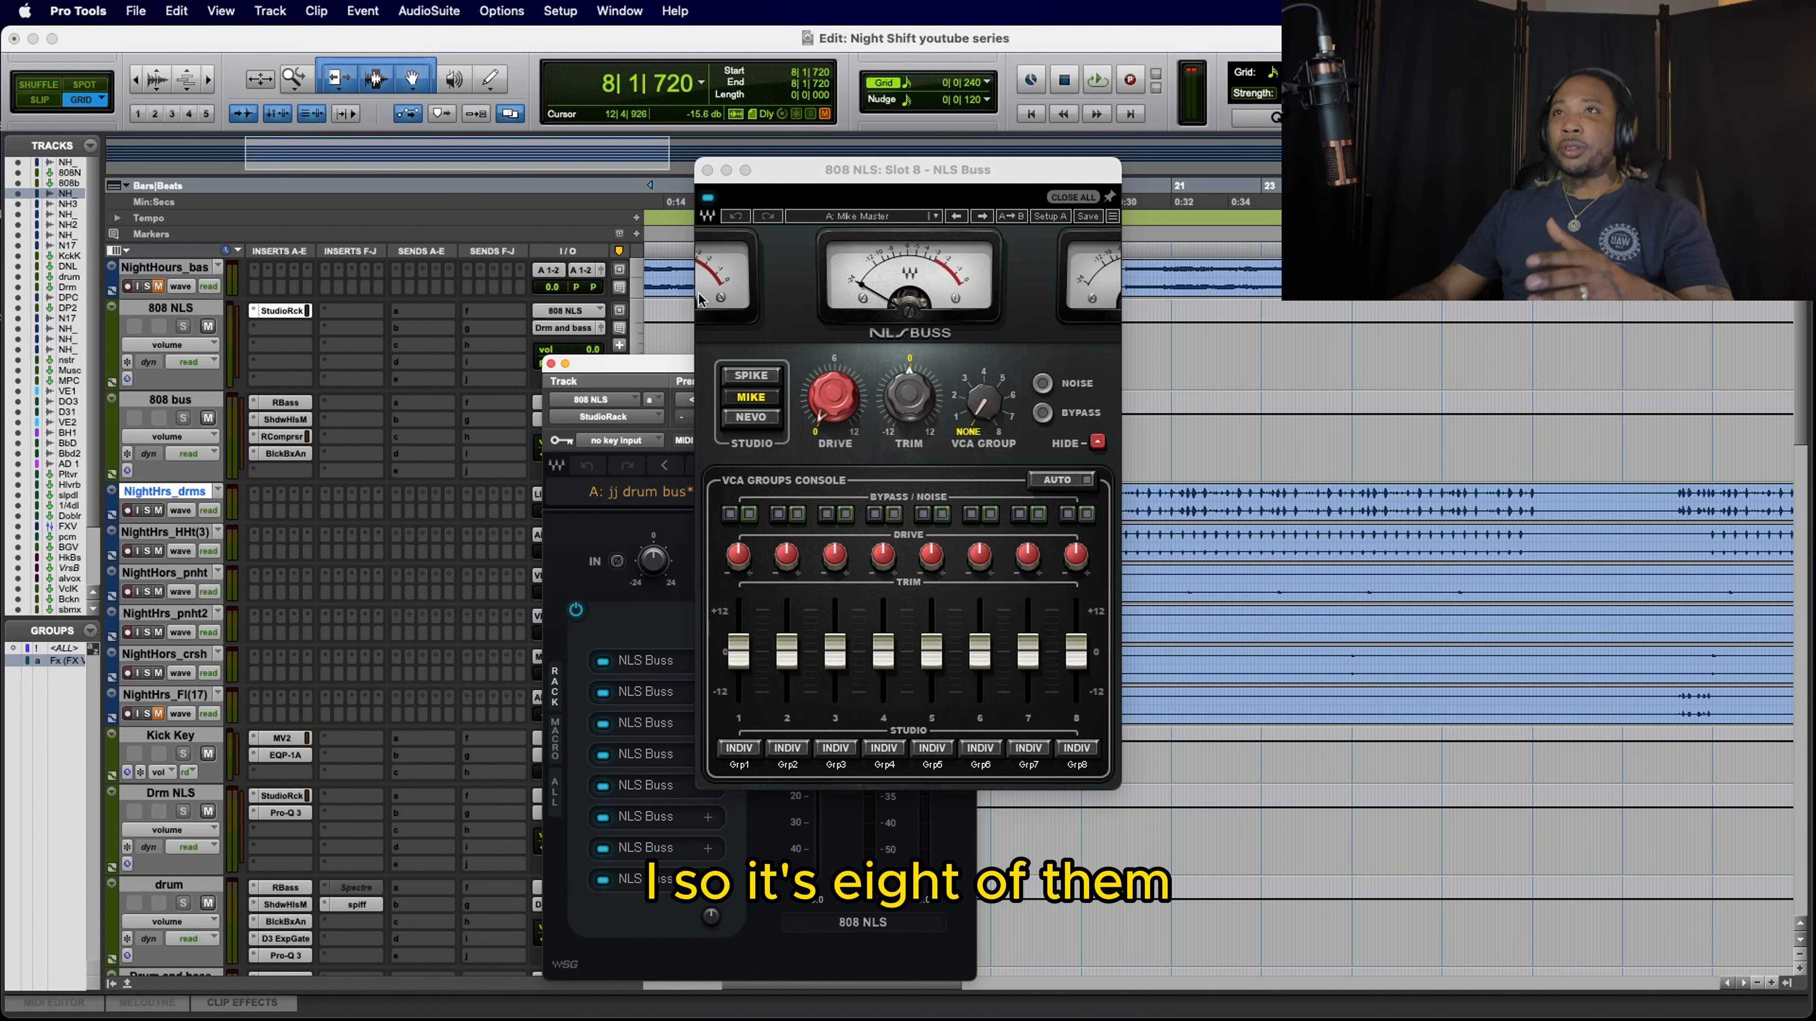
pyautogui.click(706, 169)
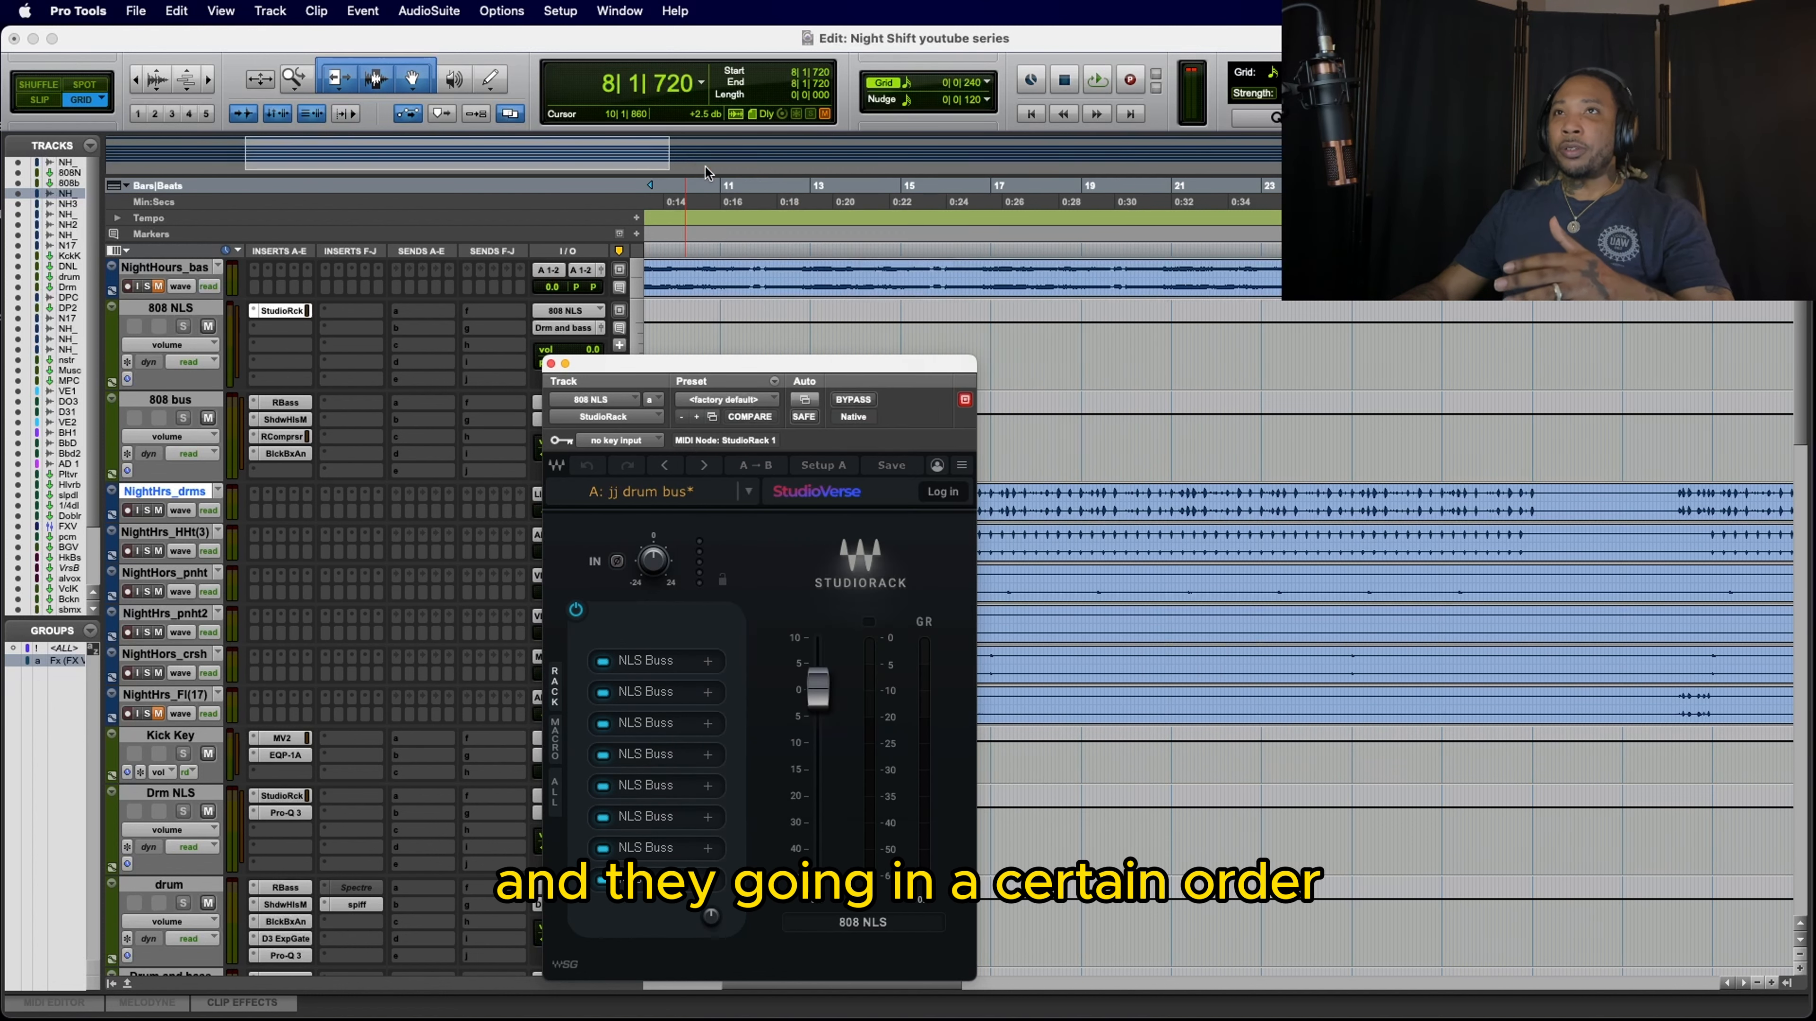
pyautogui.click(550, 364)
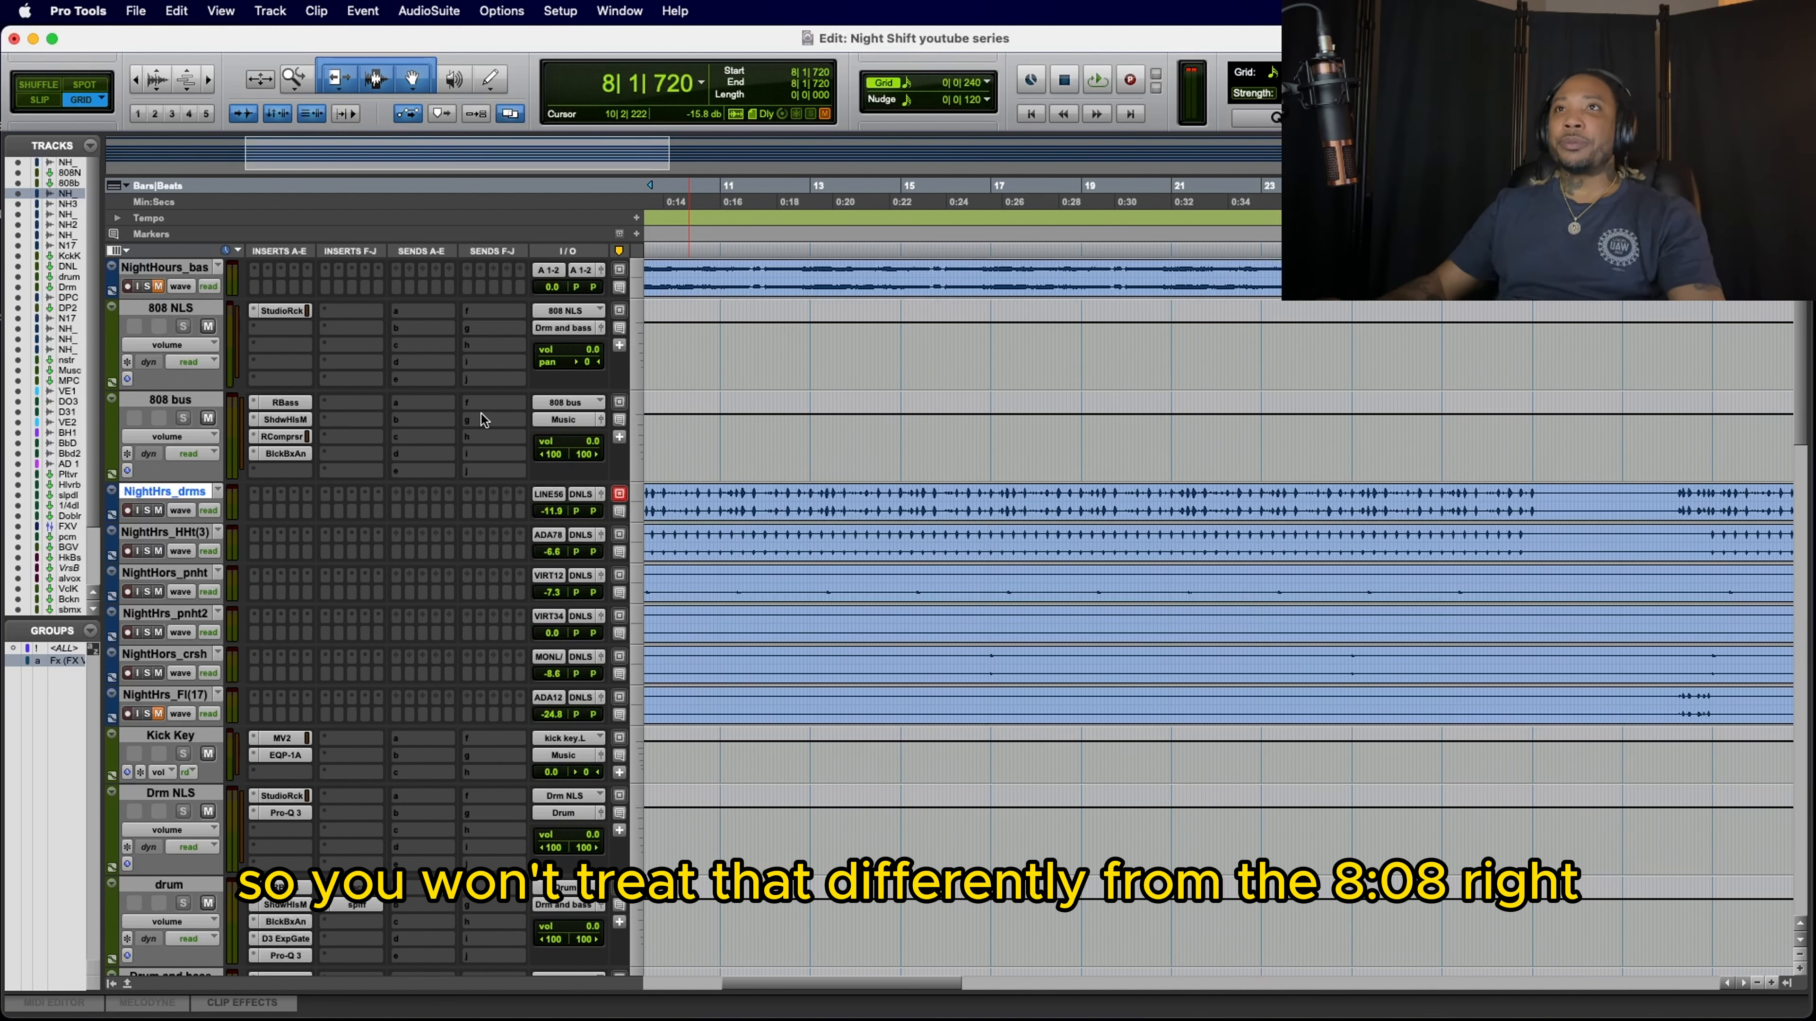
pyautogui.hscroll(-5, 439, 527)
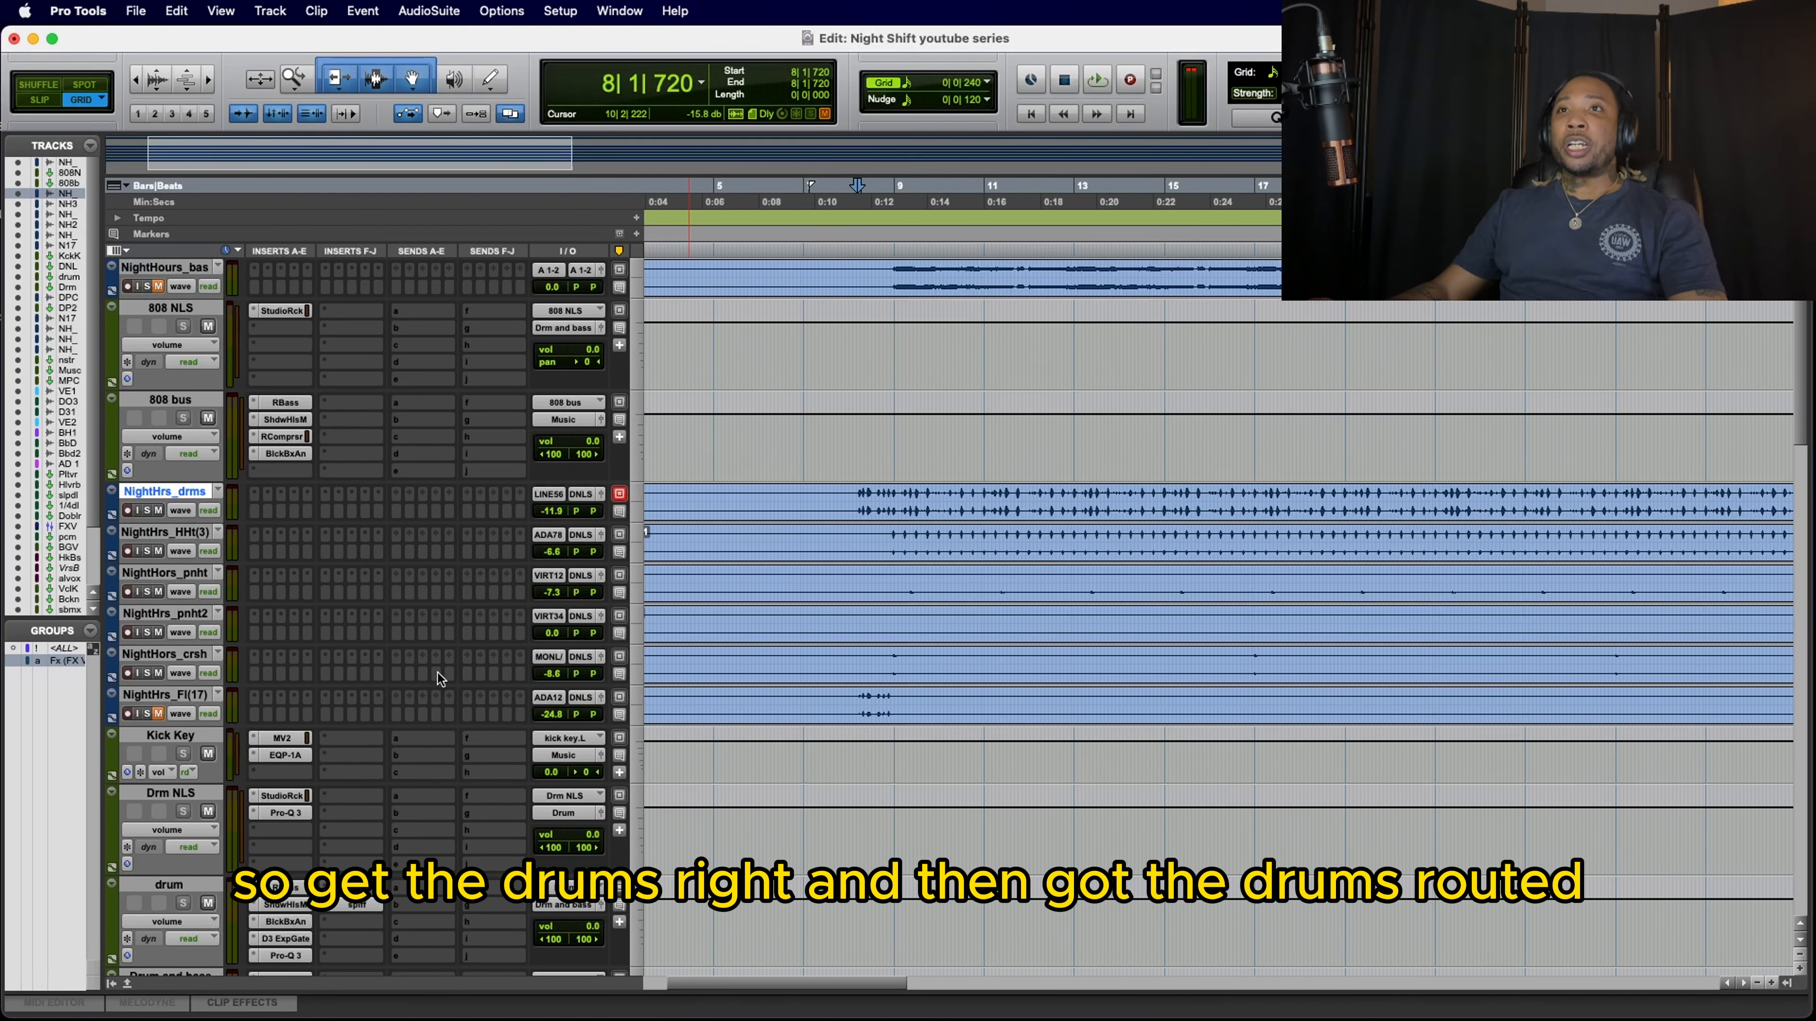
pyautogui.scroll(-1, 431, 671)
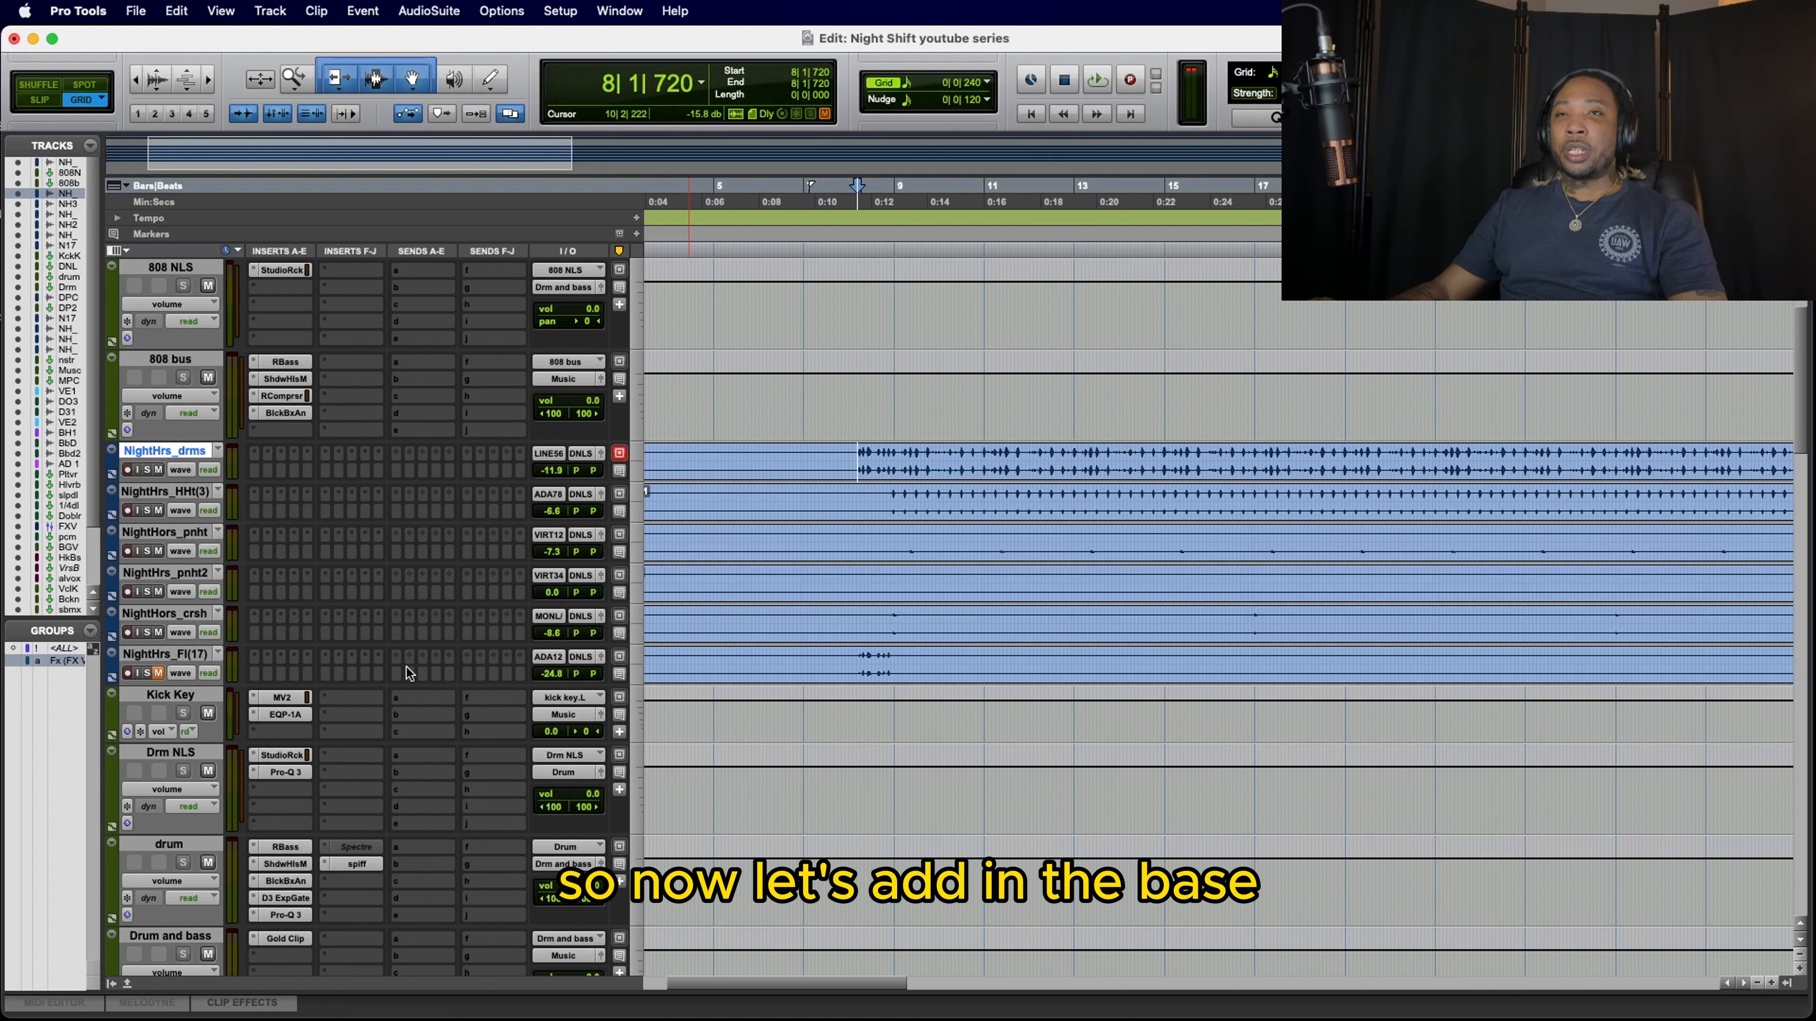
# Step: Unmute the NightHours_bas track and set its volume to -6.5 dB while playing it with the drums from 8|1|720
pyautogui.scroll(1, 408, 636)
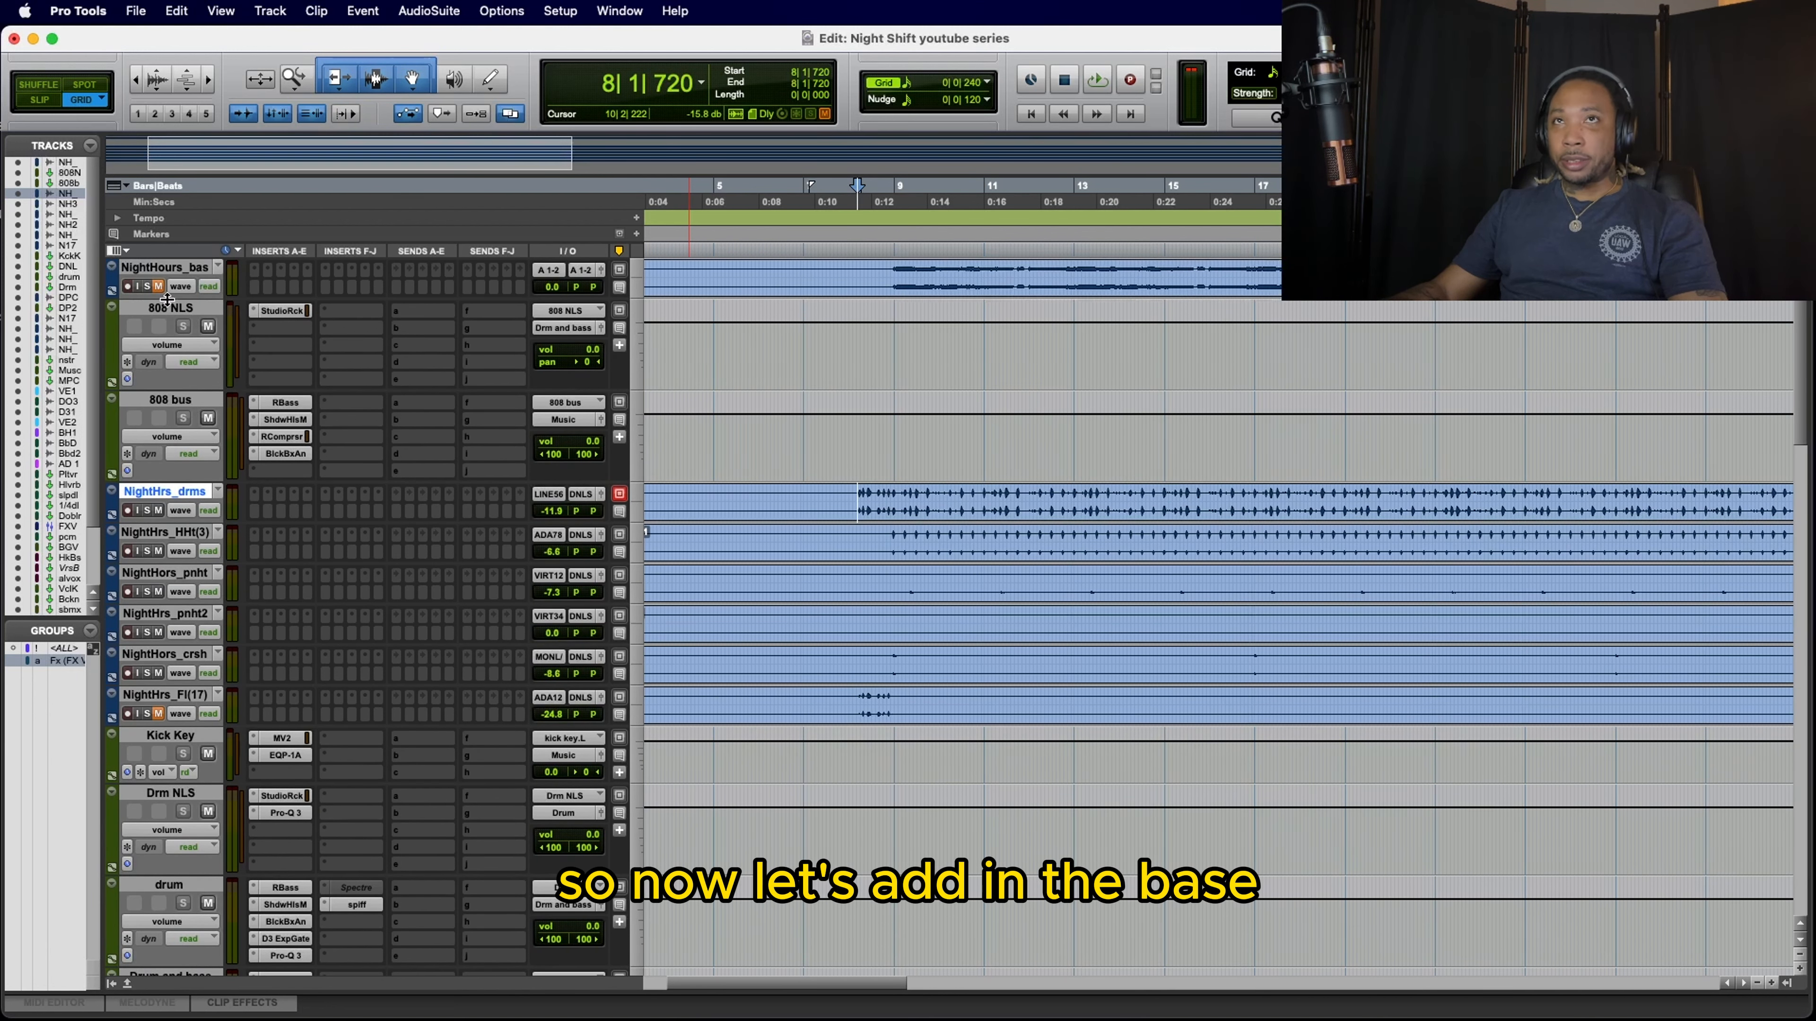
pyautogui.click(158, 286)
pyautogui.press('space')
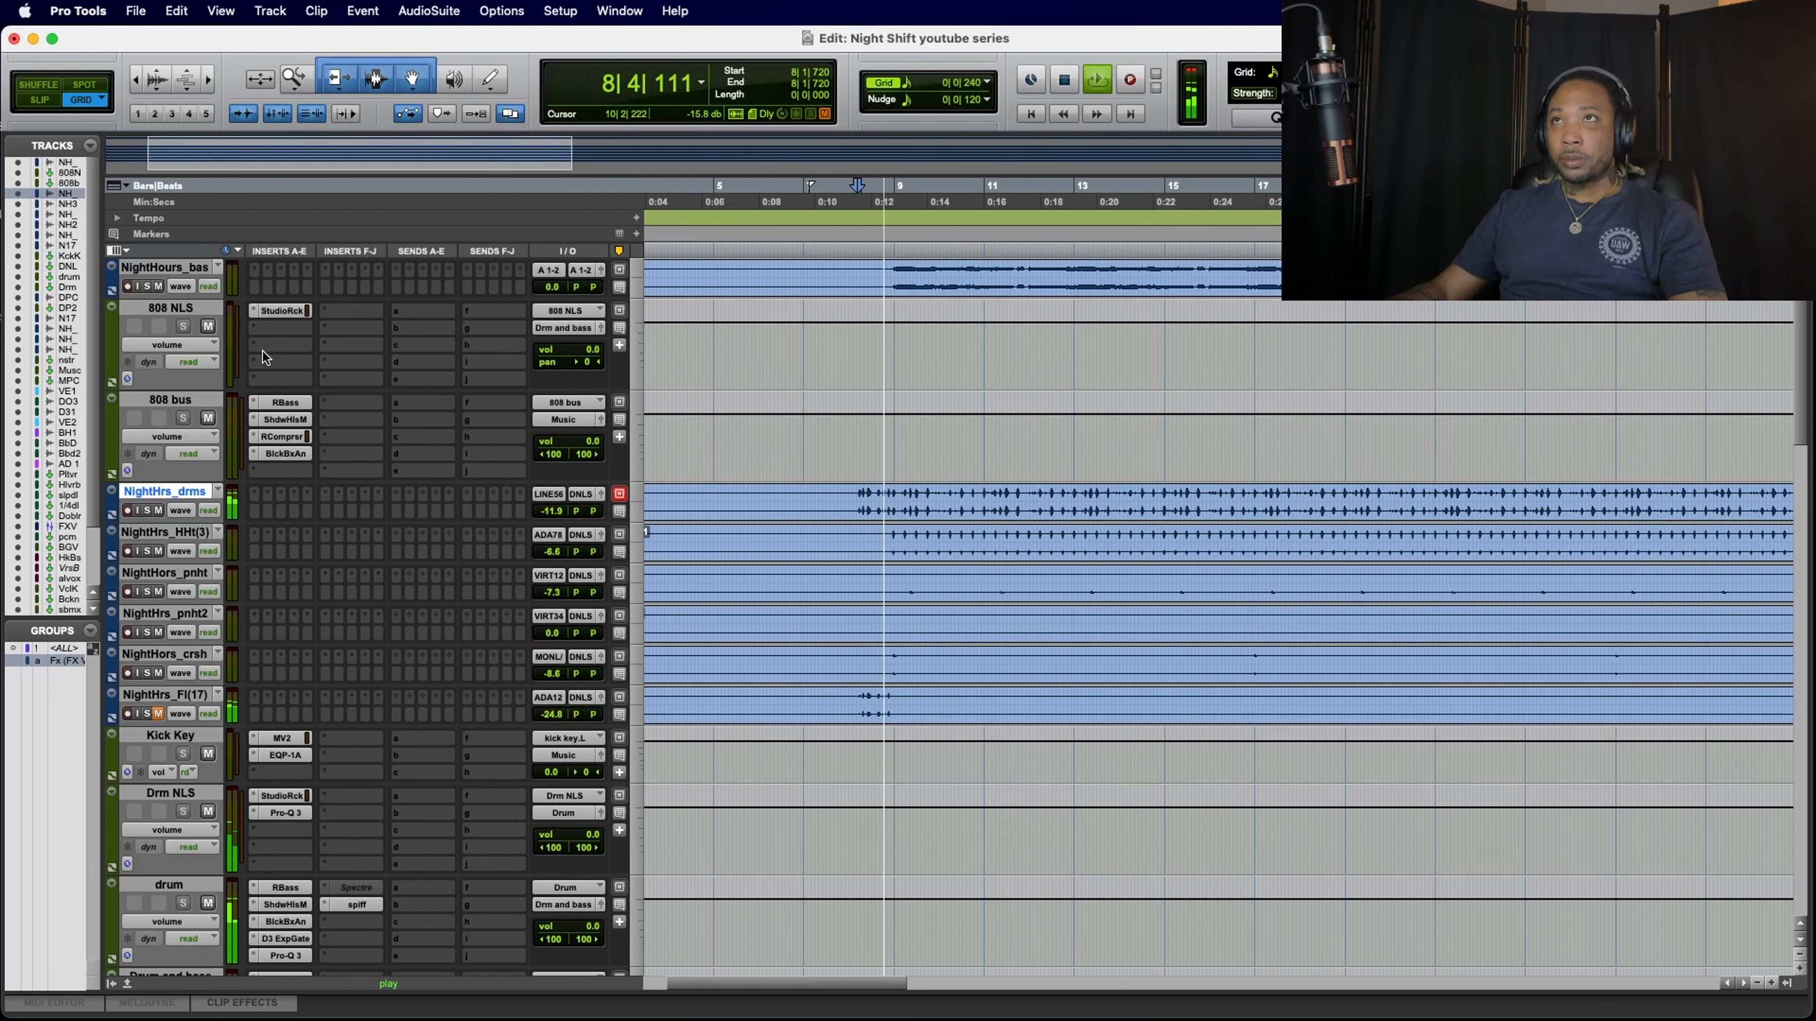
pyautogui.hscroll(-3, 611, 272)
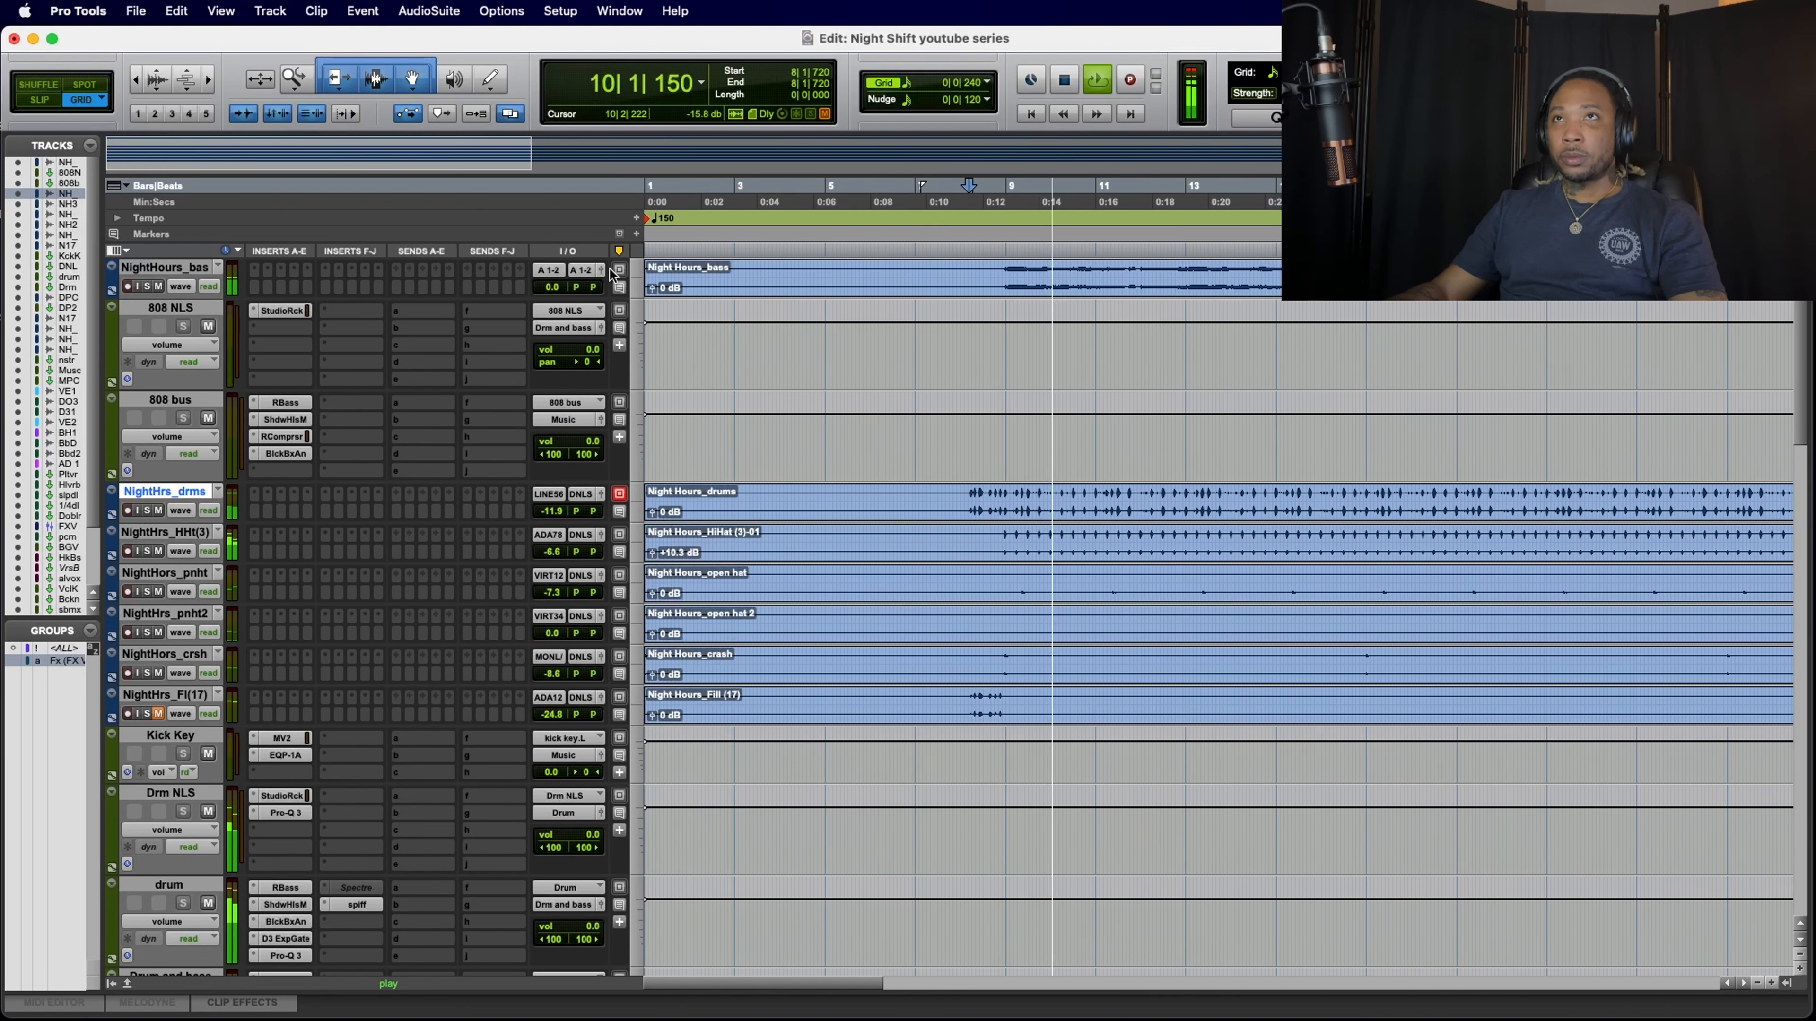
pyautogui.moveTo(552, 287); pyautogui.dragTo(552, 299)
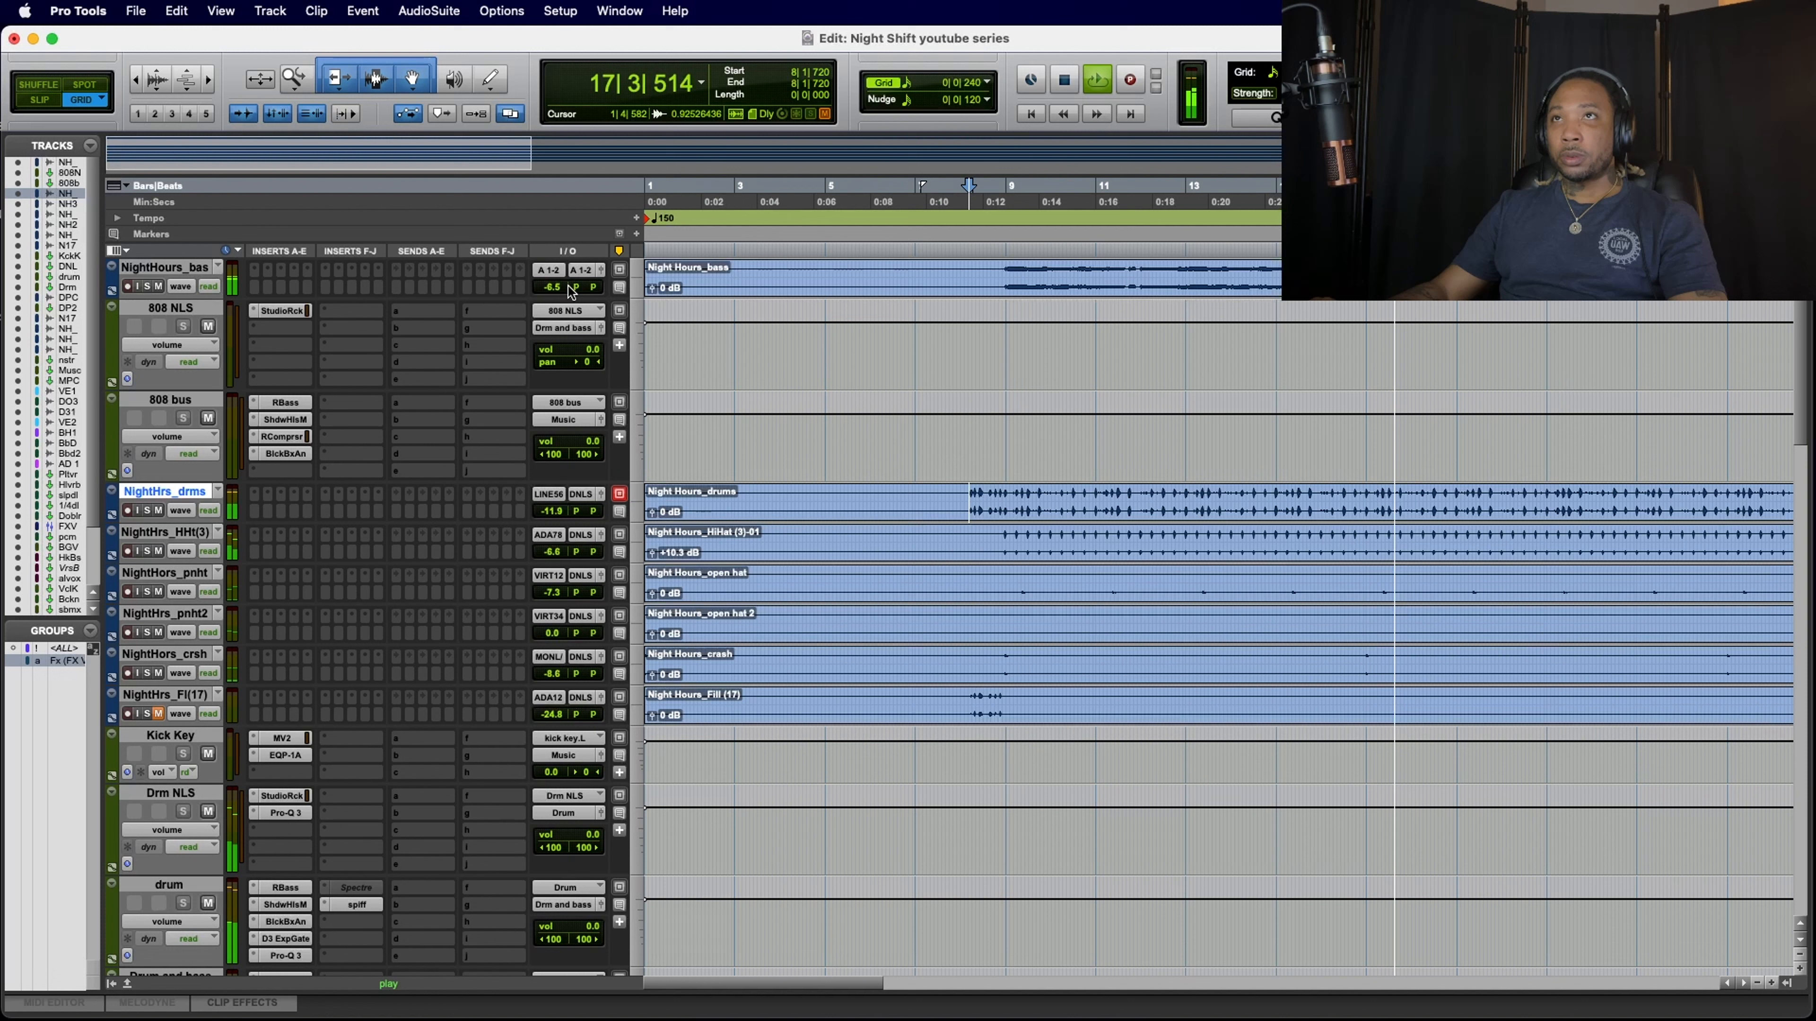
pyautogui.moveTo(555, 291); pyautogui.dragTo(556, 293)
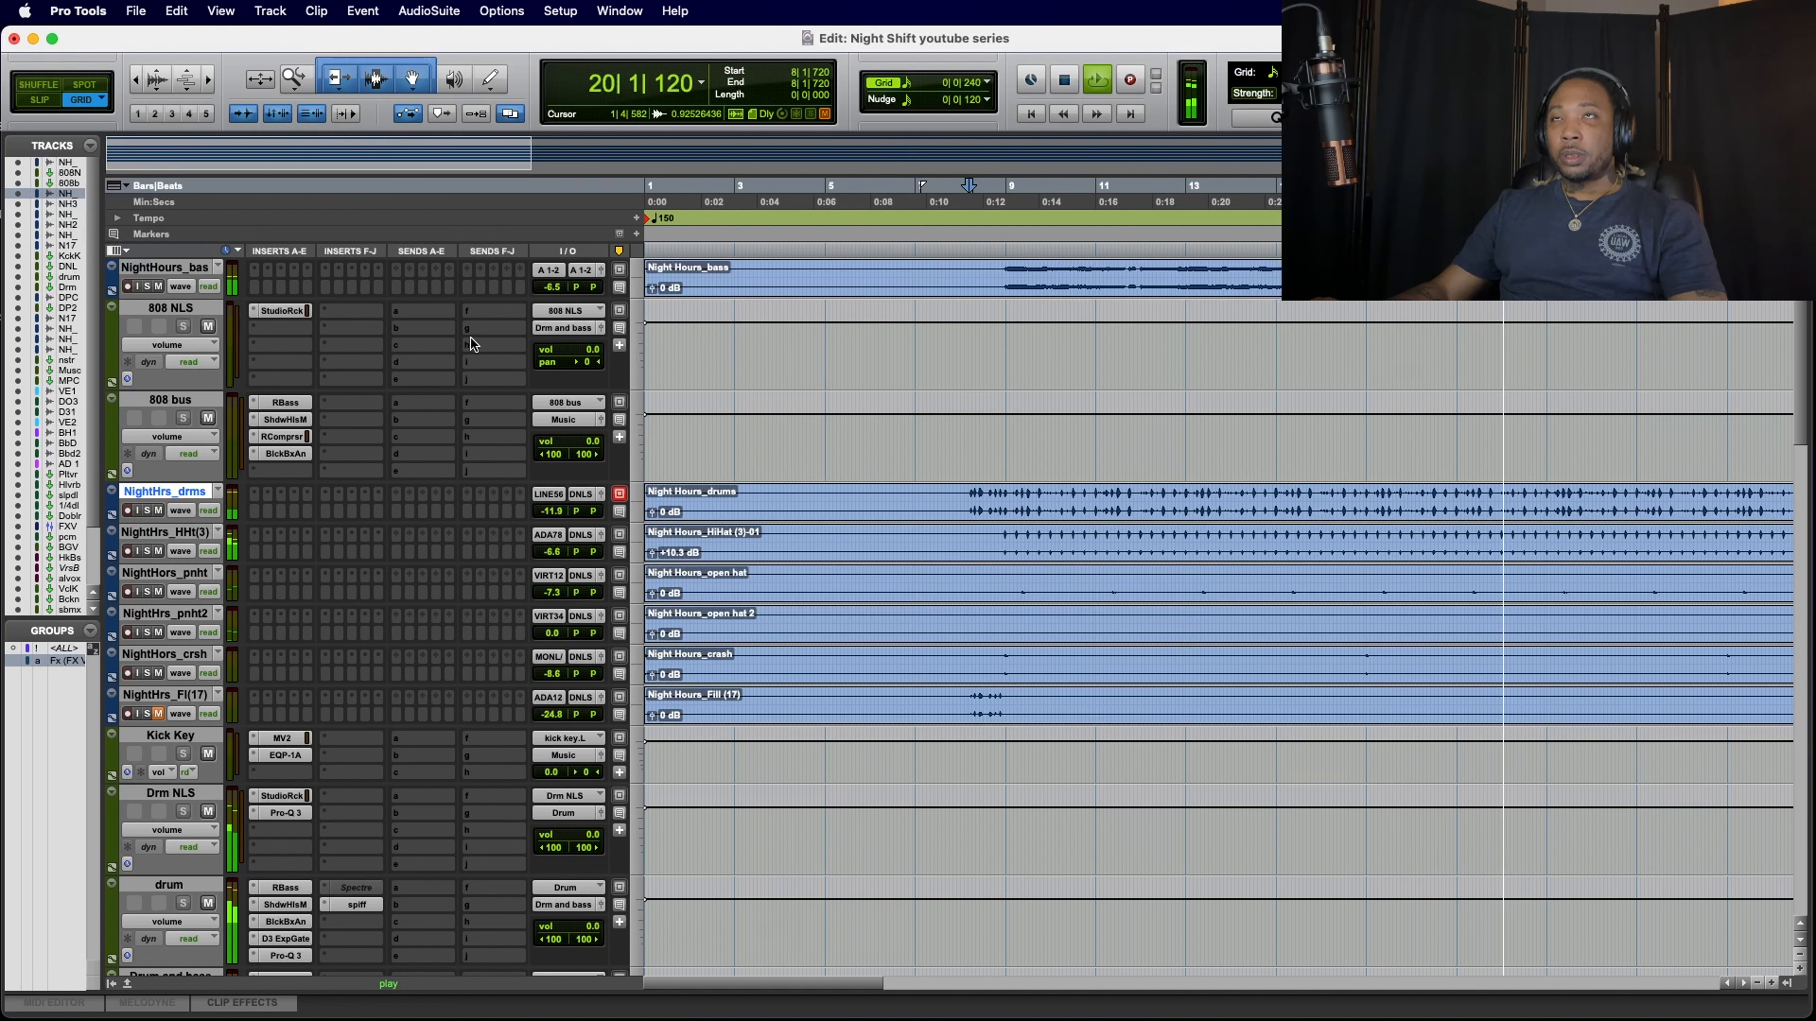
pyautogui.press('space')
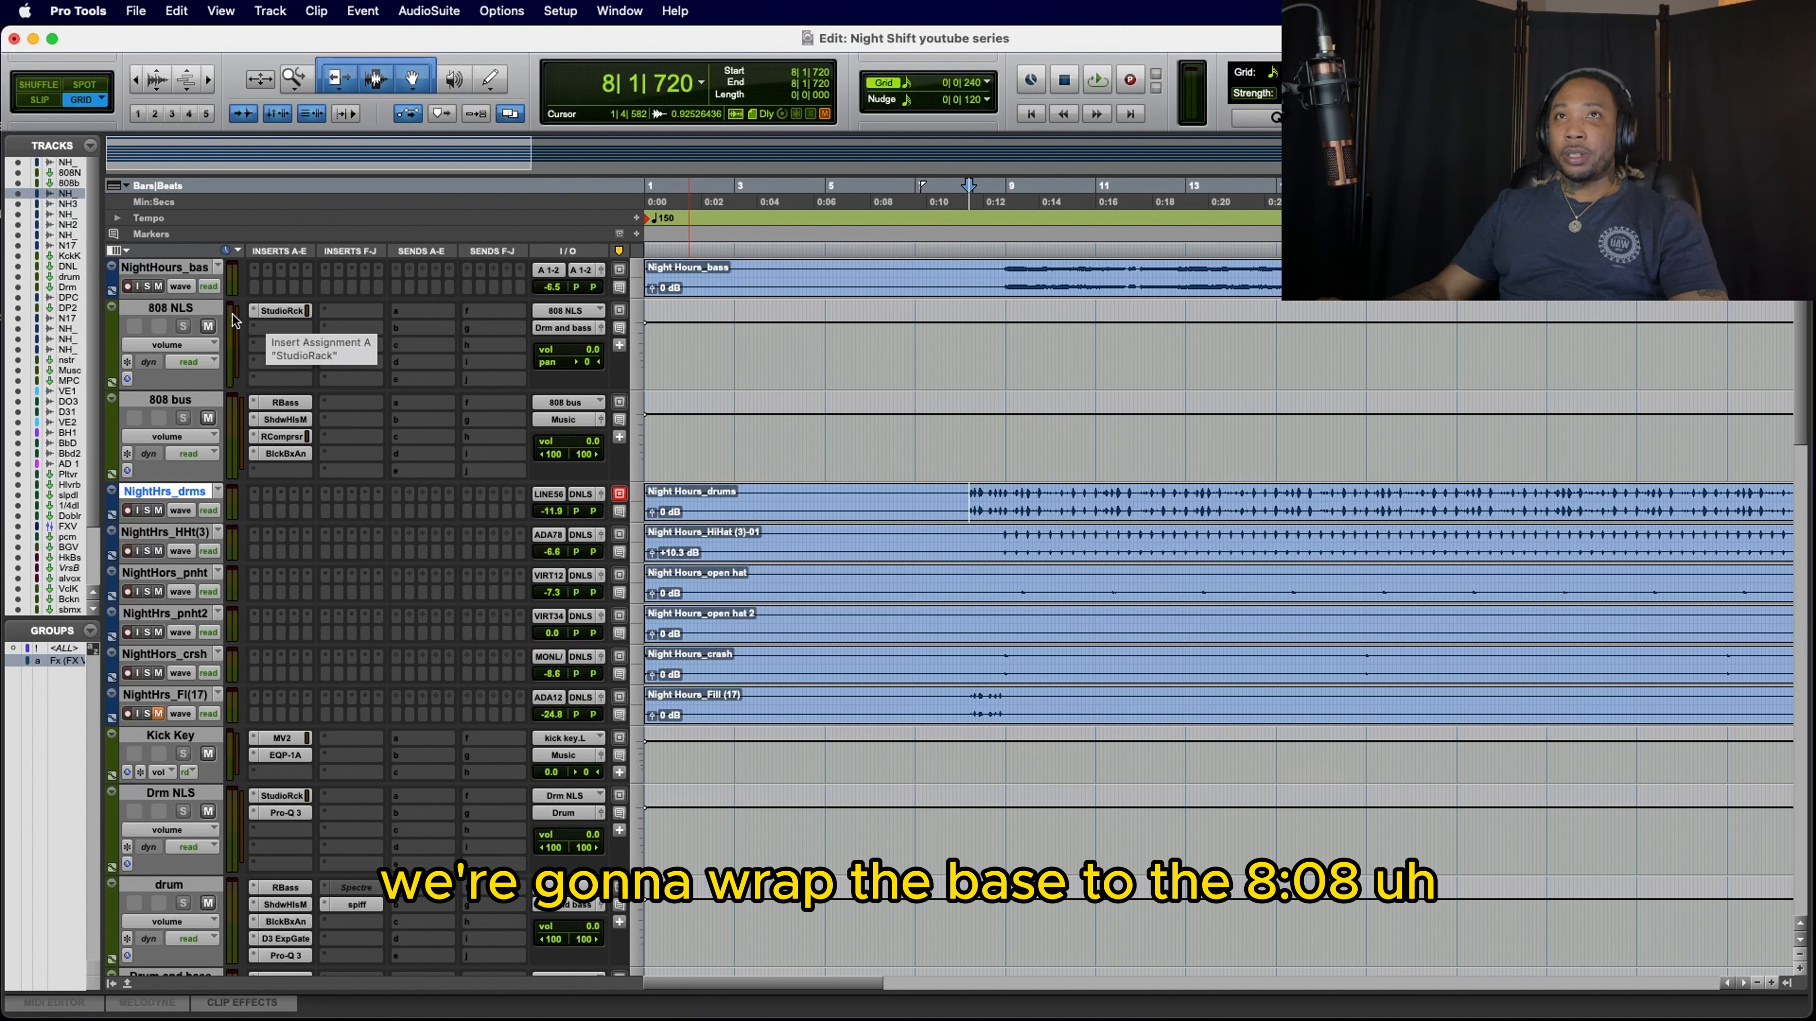
# Step: Change the 808 NLS track's width to stereo and assign its input to Bus 23-24 (Stereo)
pyautogui.rightClick(201, 312)
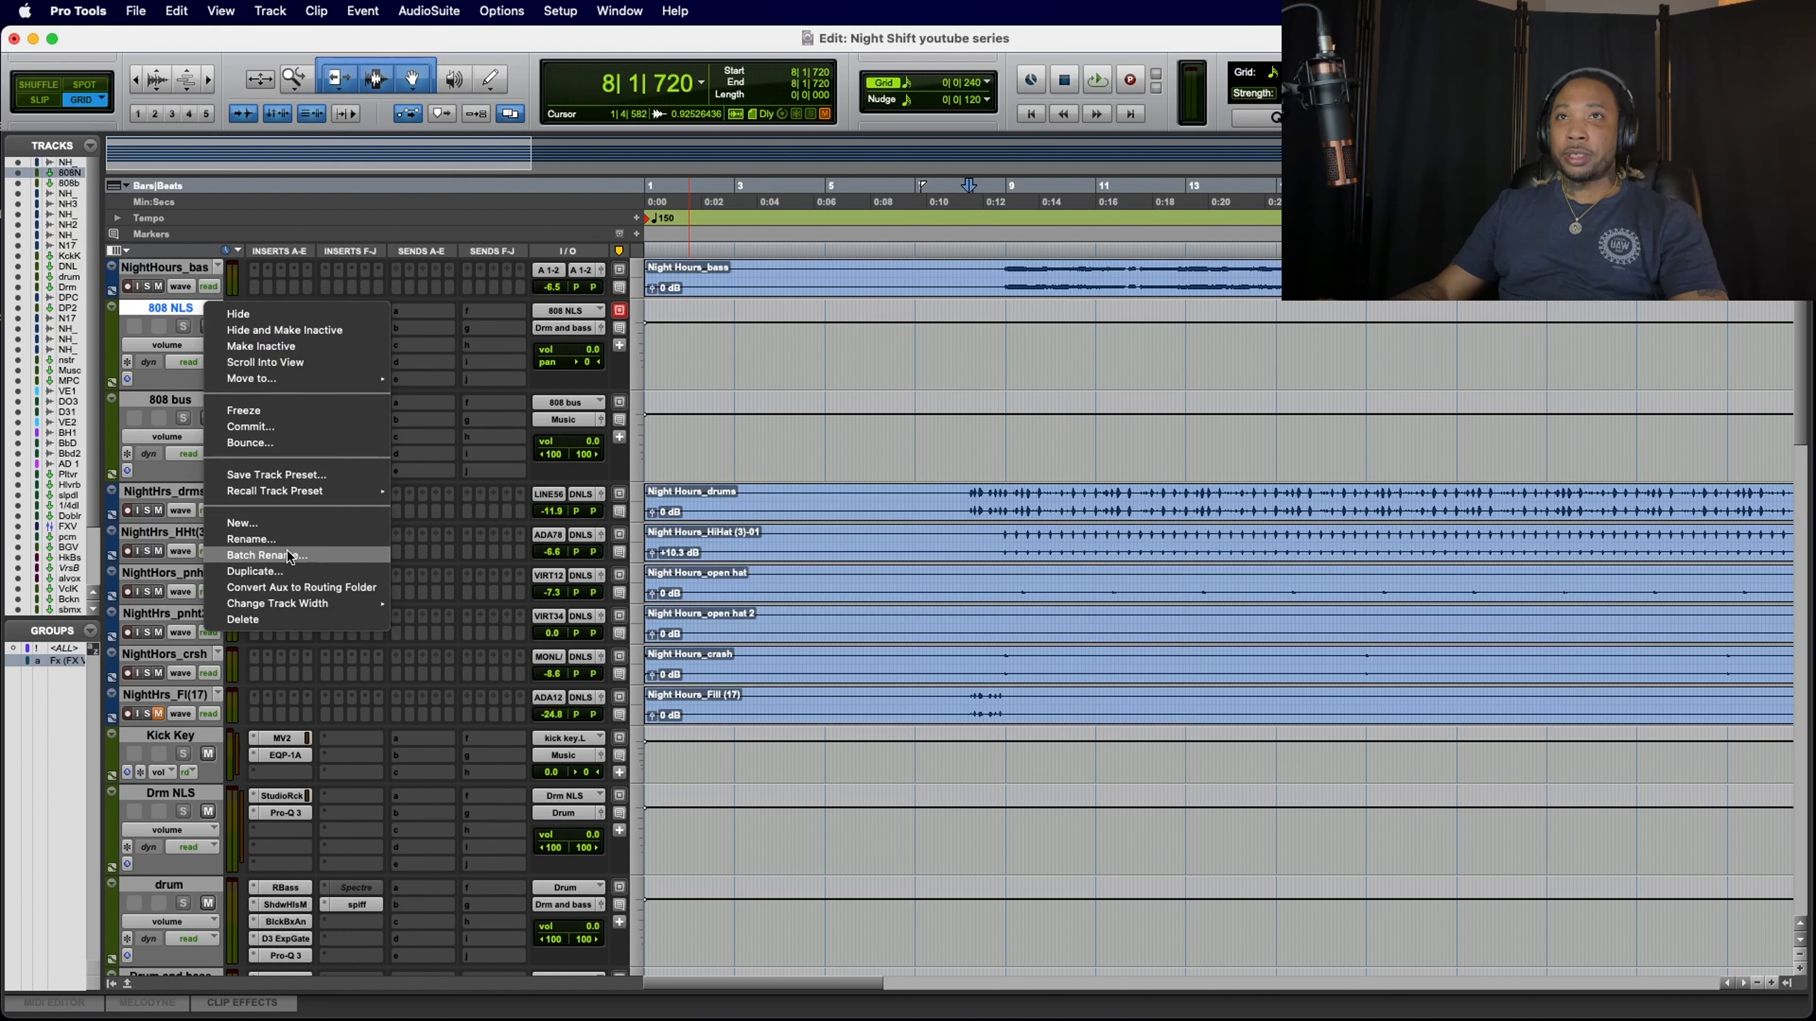
pyautogui.moveTo(292, 607)
pyautogui.click(481, 625)
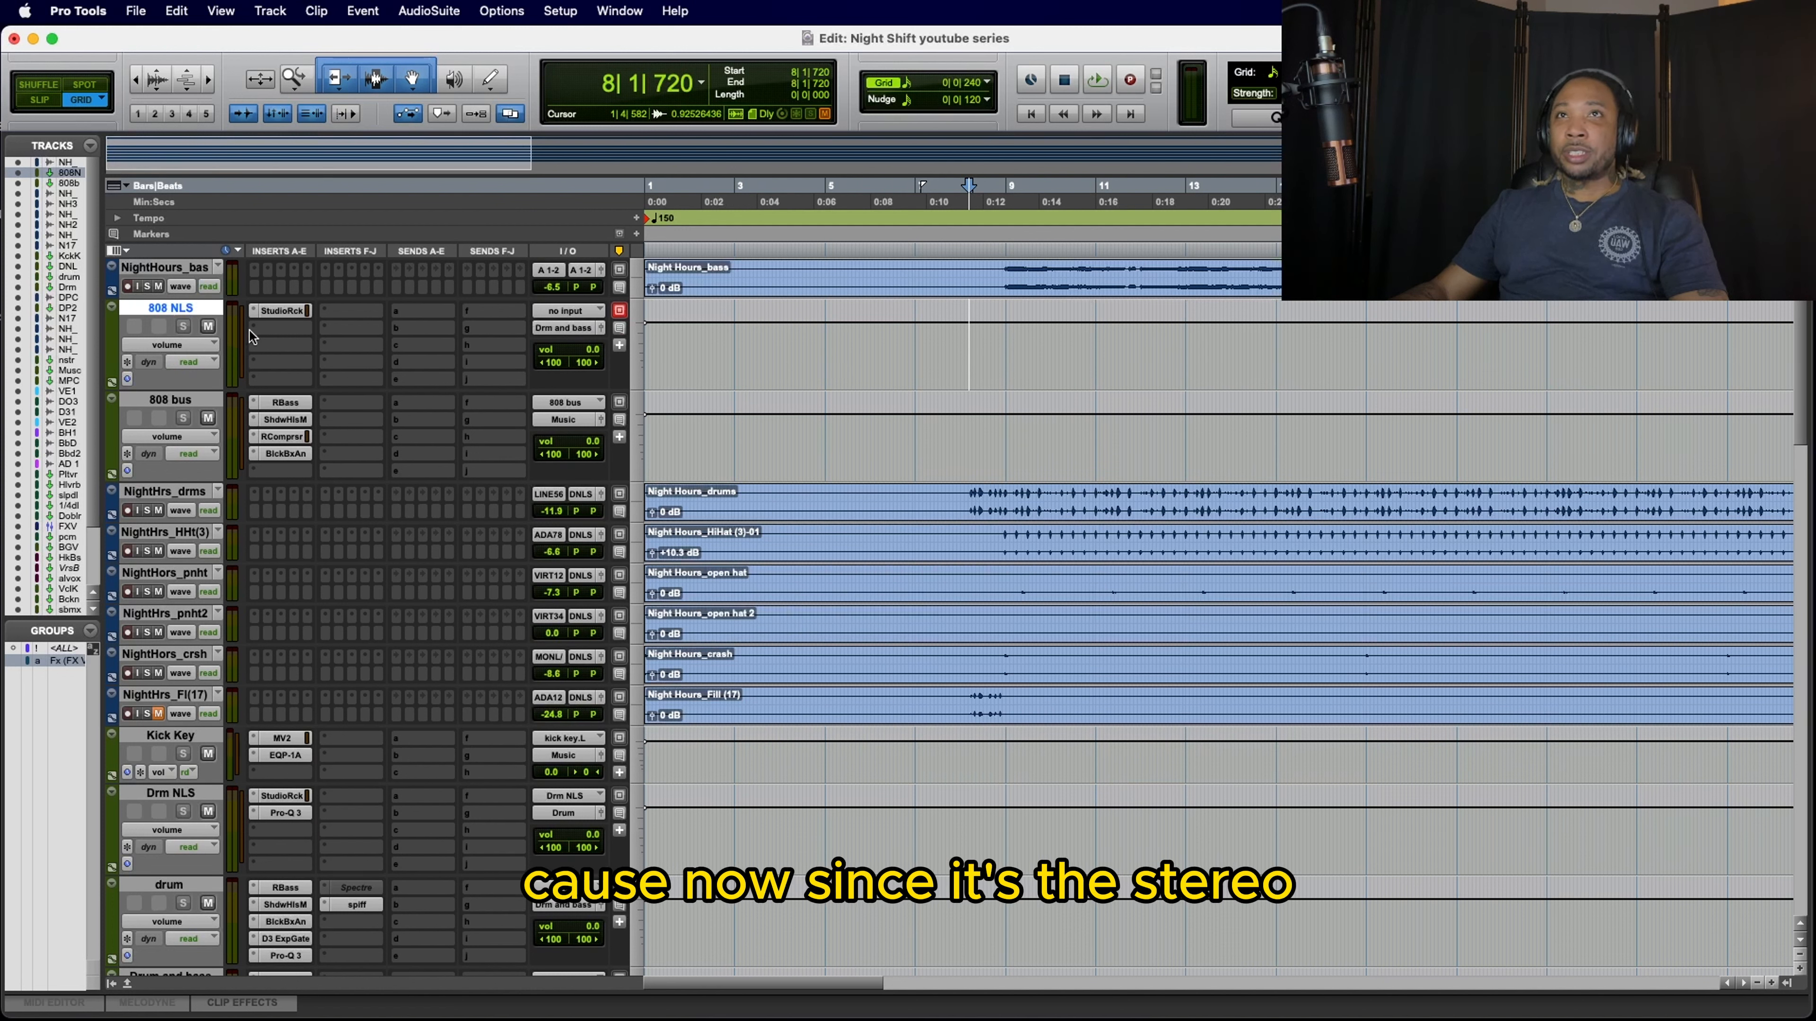
pyautogui.click(555, 318)
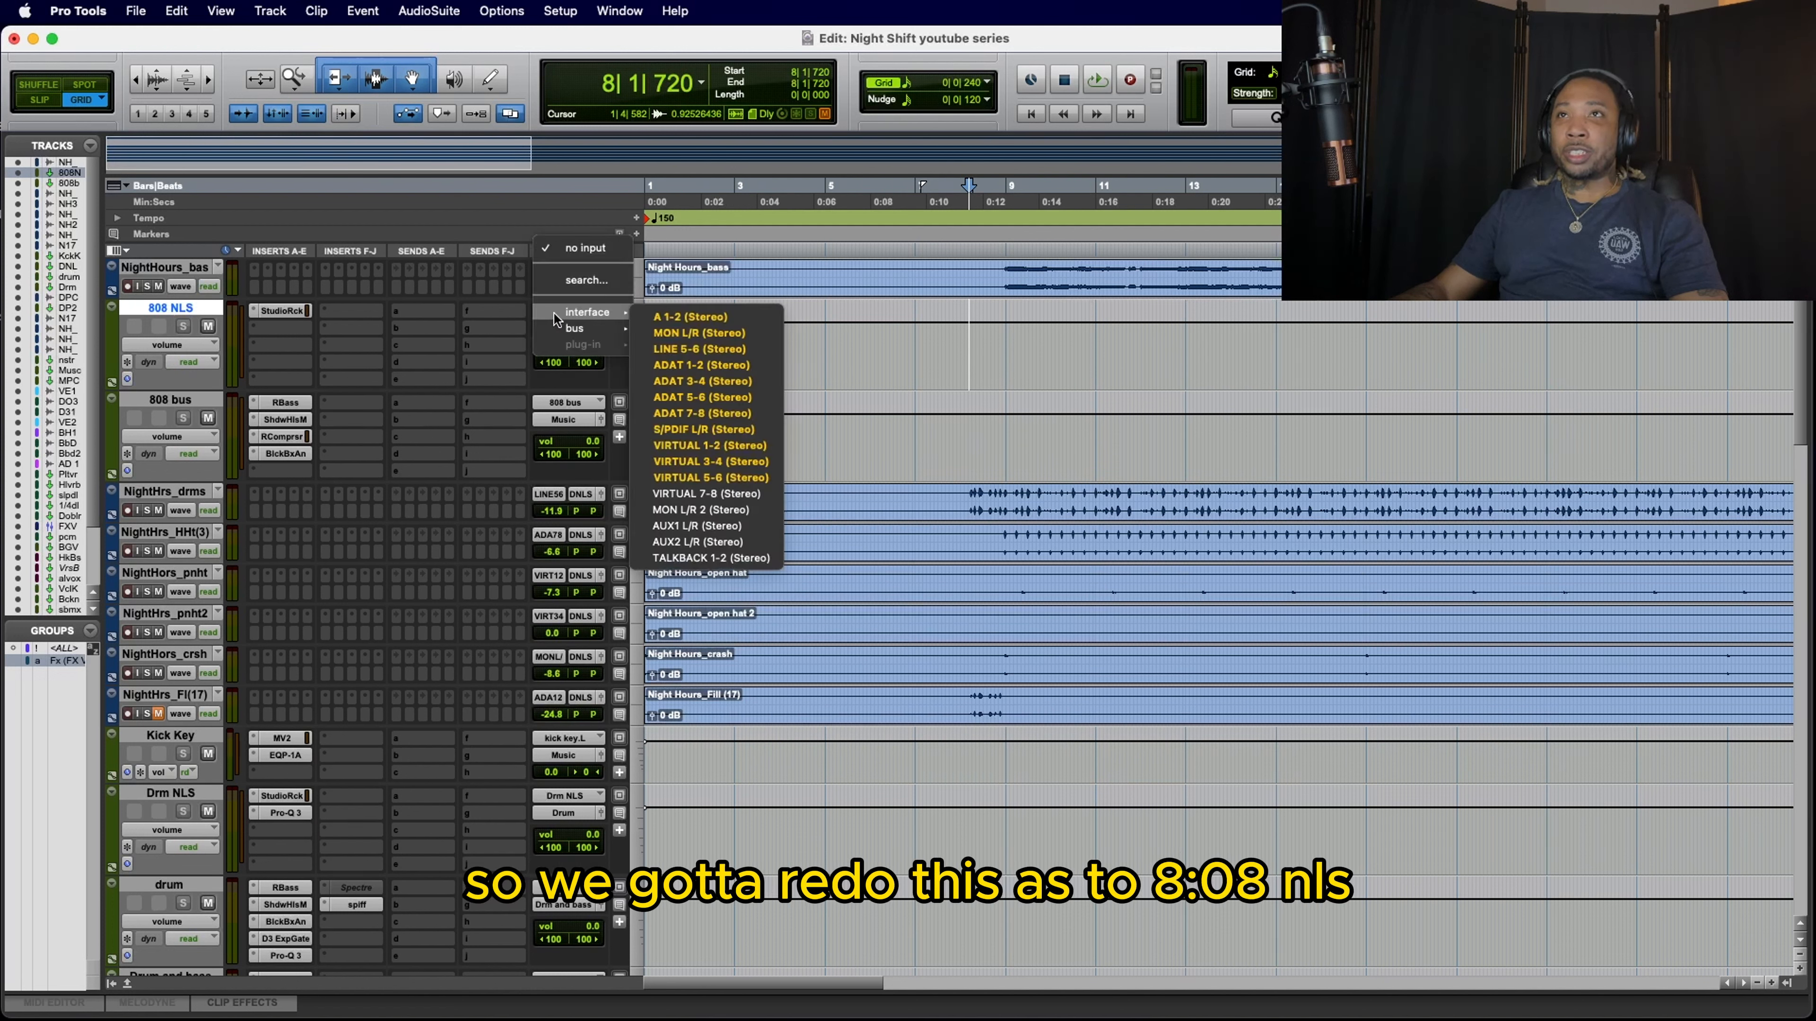
pyautogui.moveTo(556, 329)
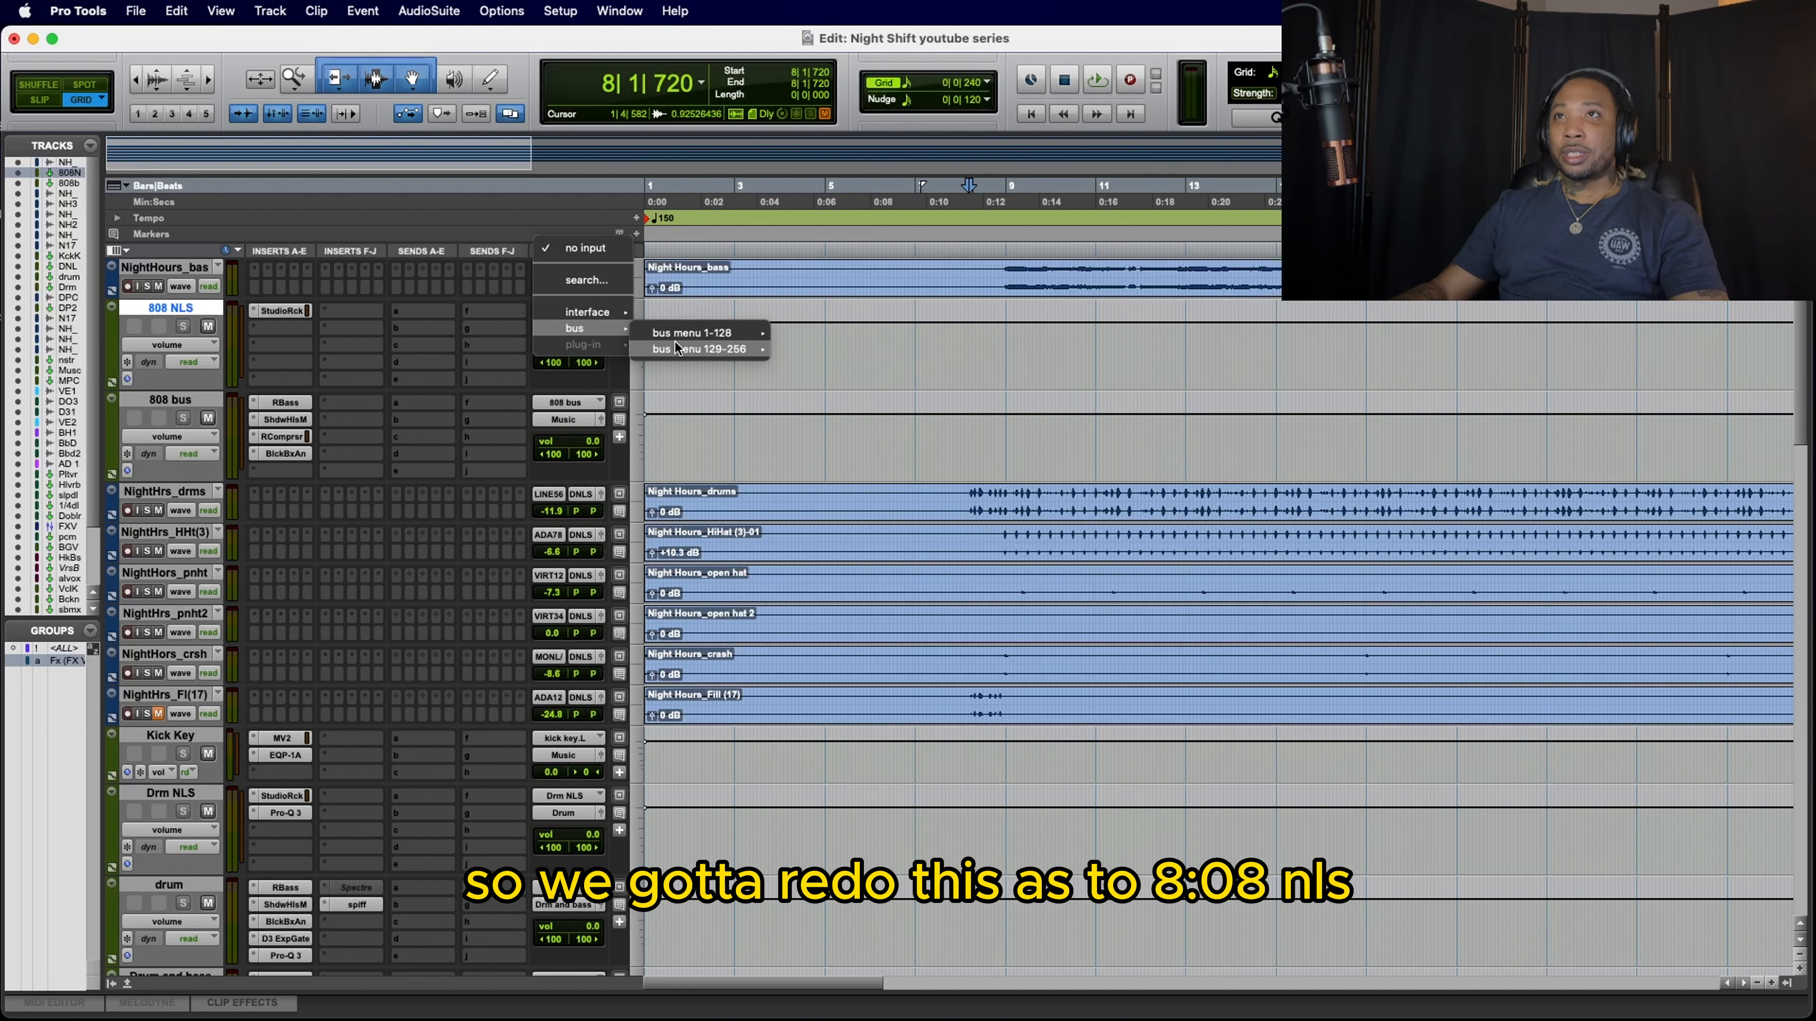
pyautogui.moveTo(708, 349)
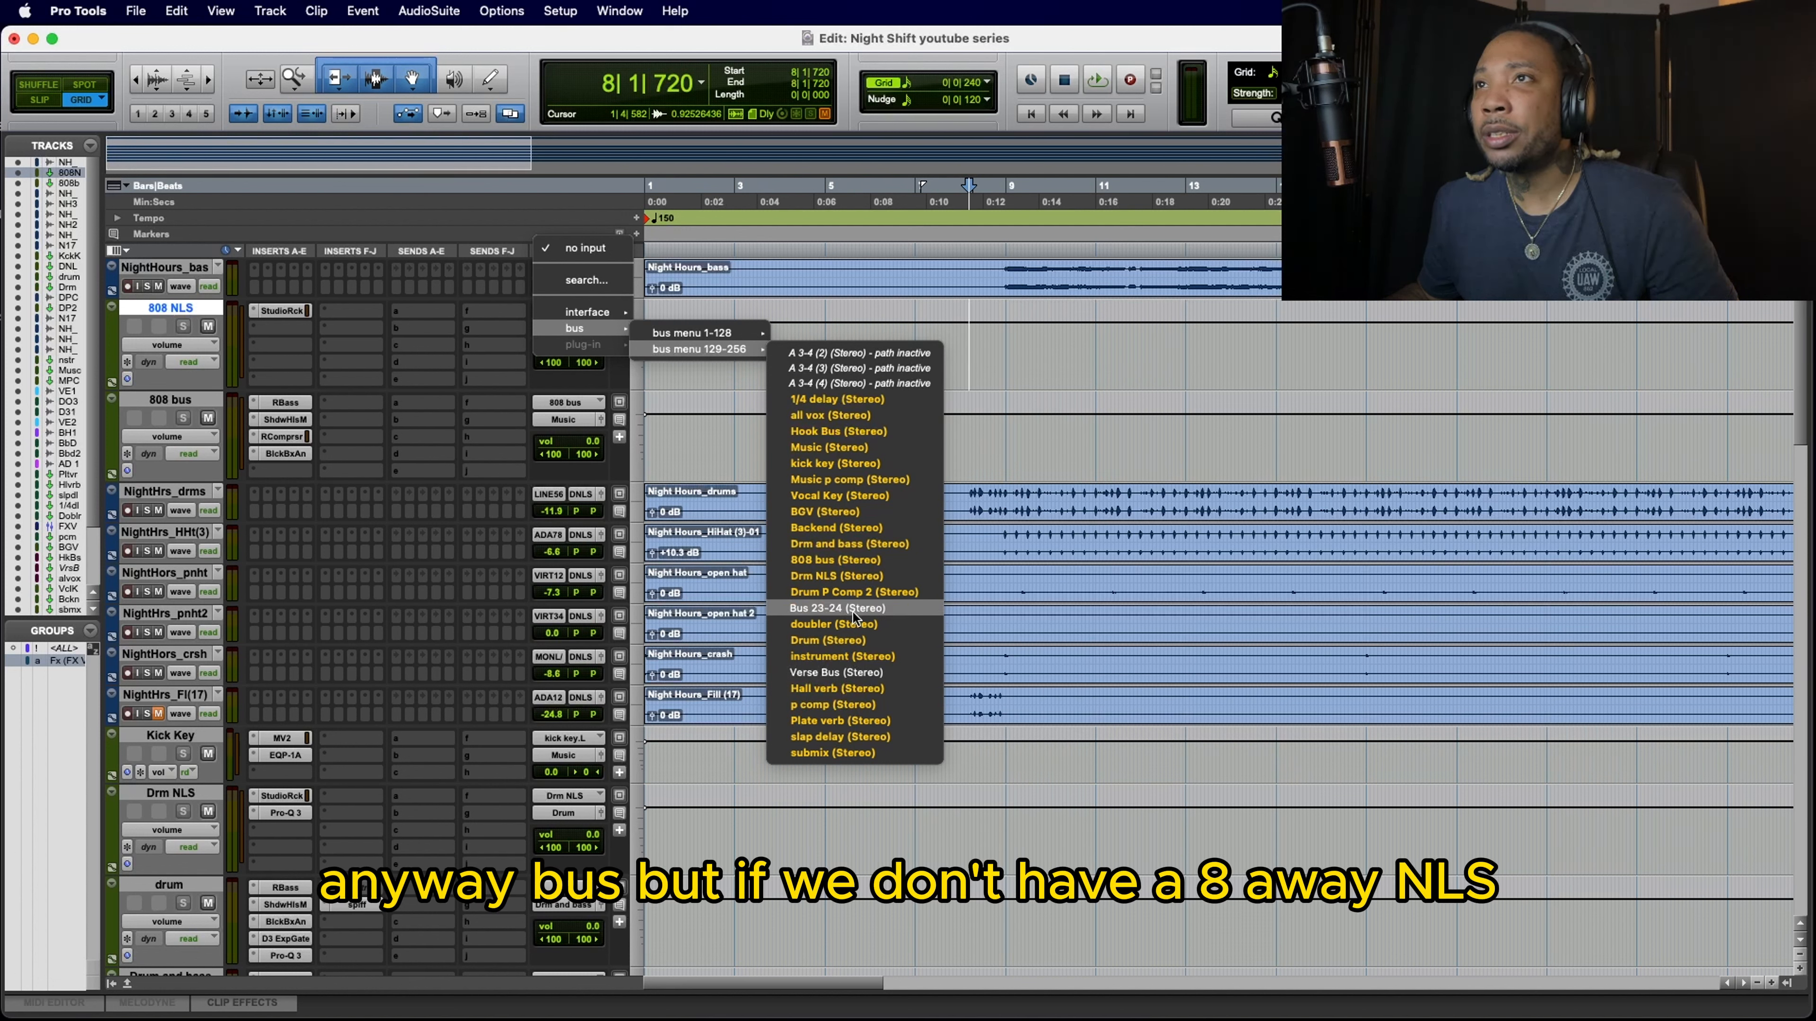
pyautogui.click(836, 608)
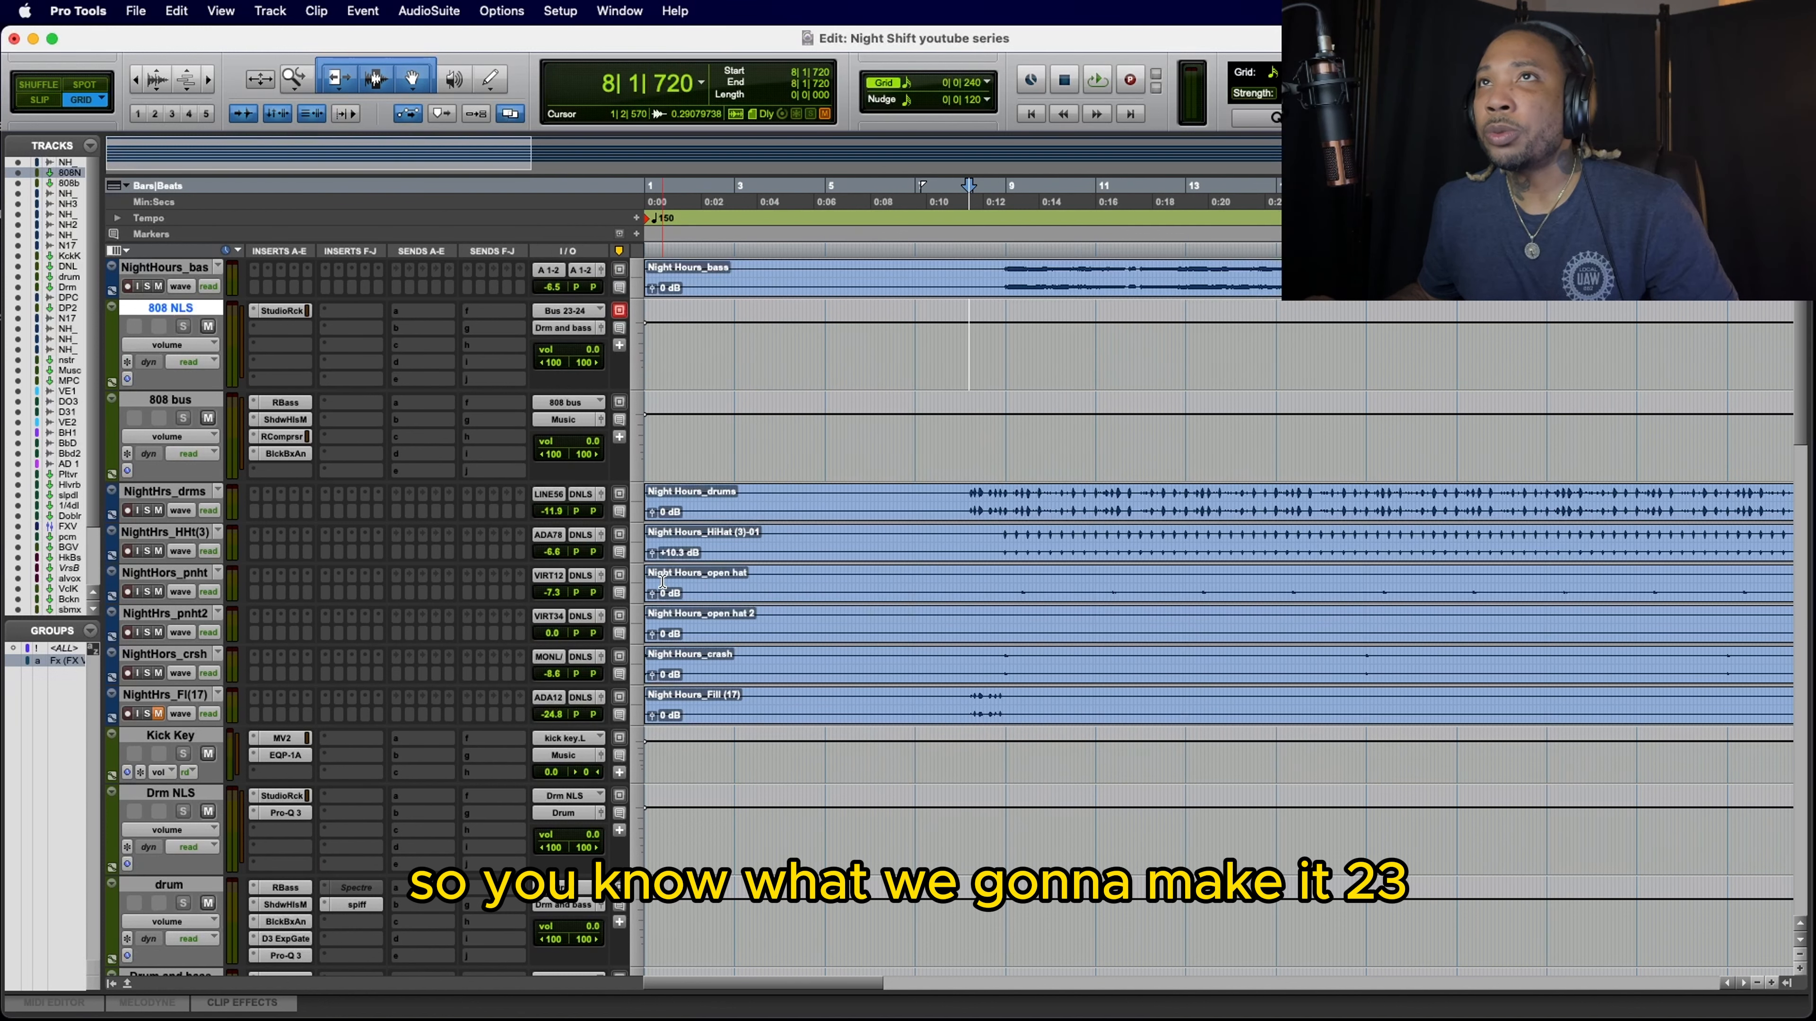
# Step: Rename the 808 NLS track's input bus to 808 NLS
pyautogui.rightClick(563, 319)
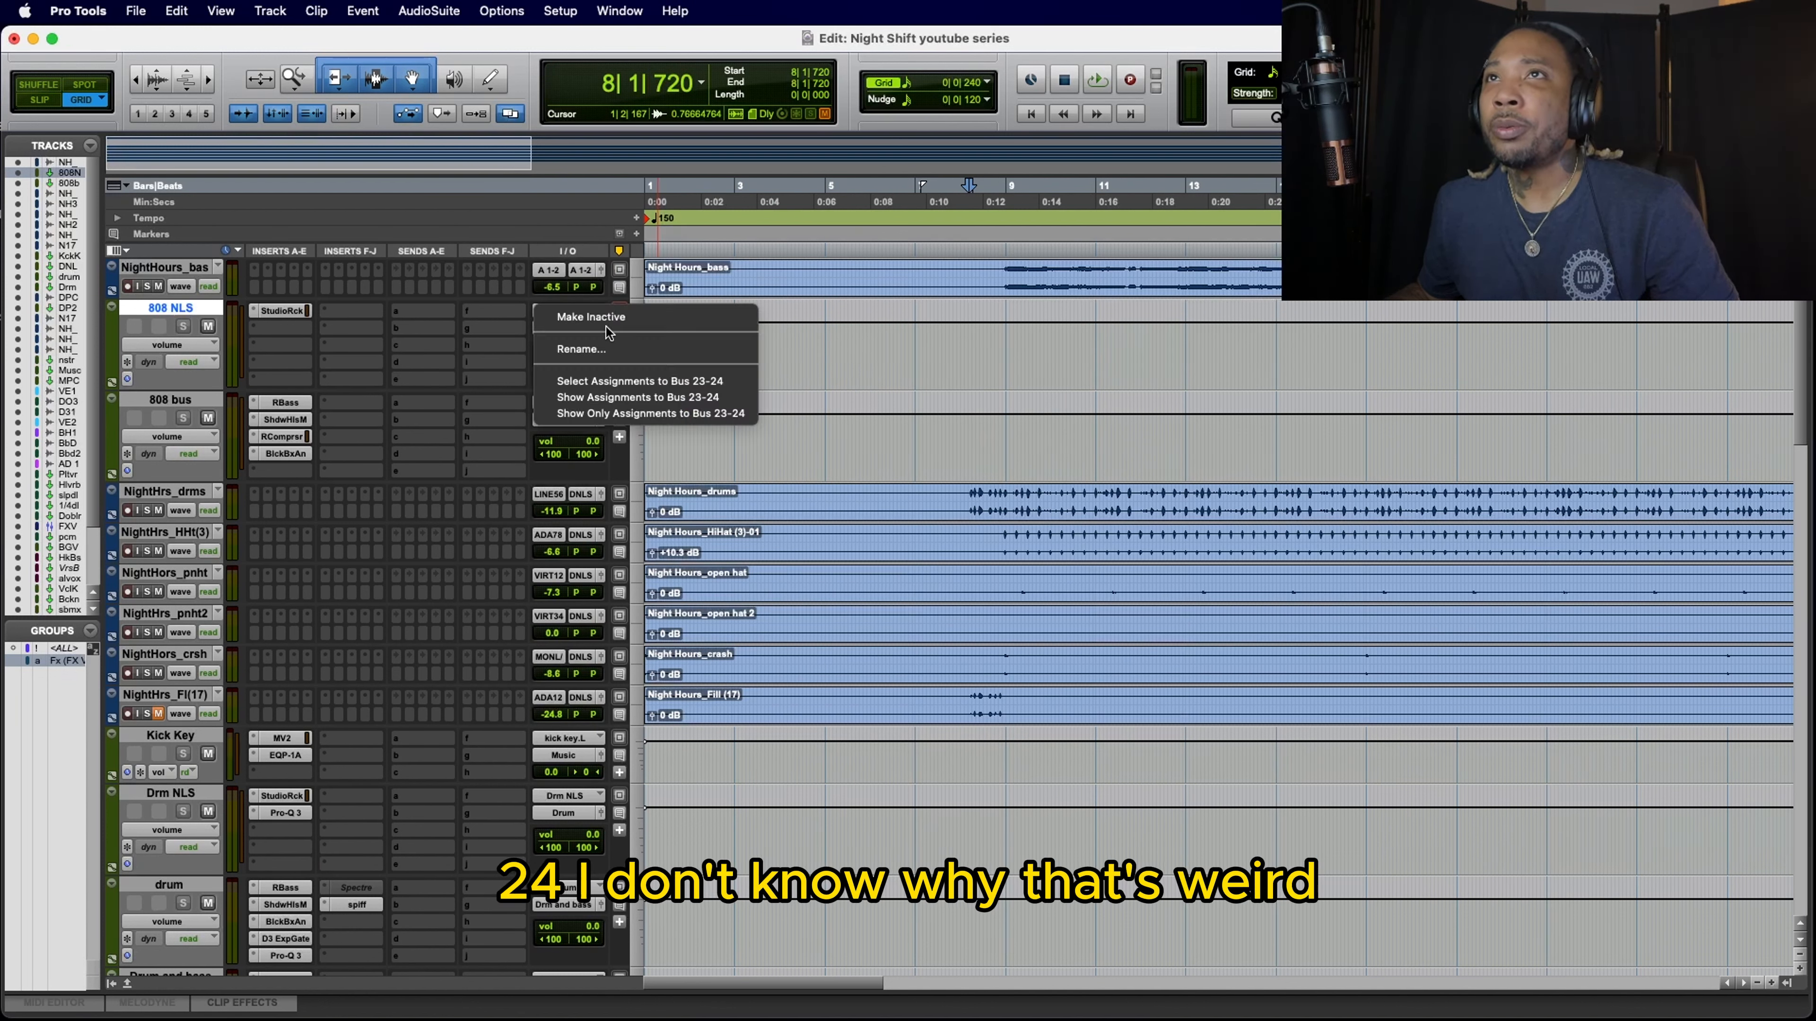
pyautogui.click(612, 348)
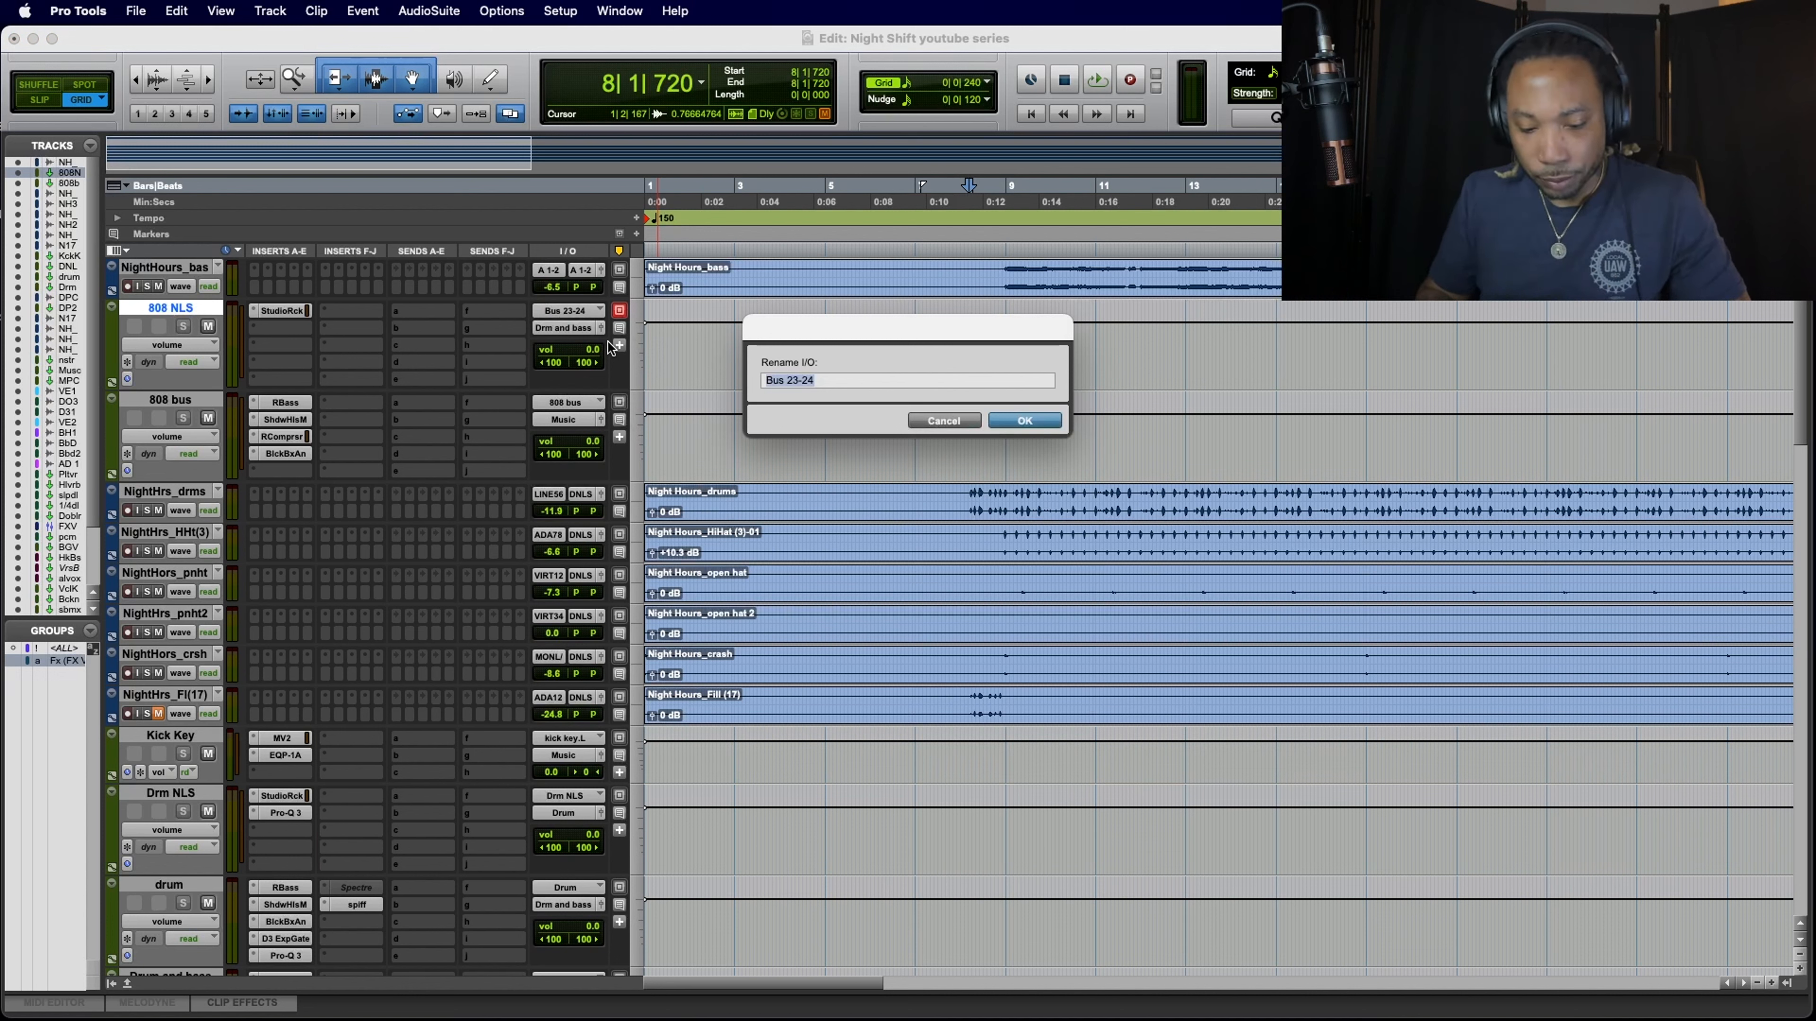
pyautogui.write('808')
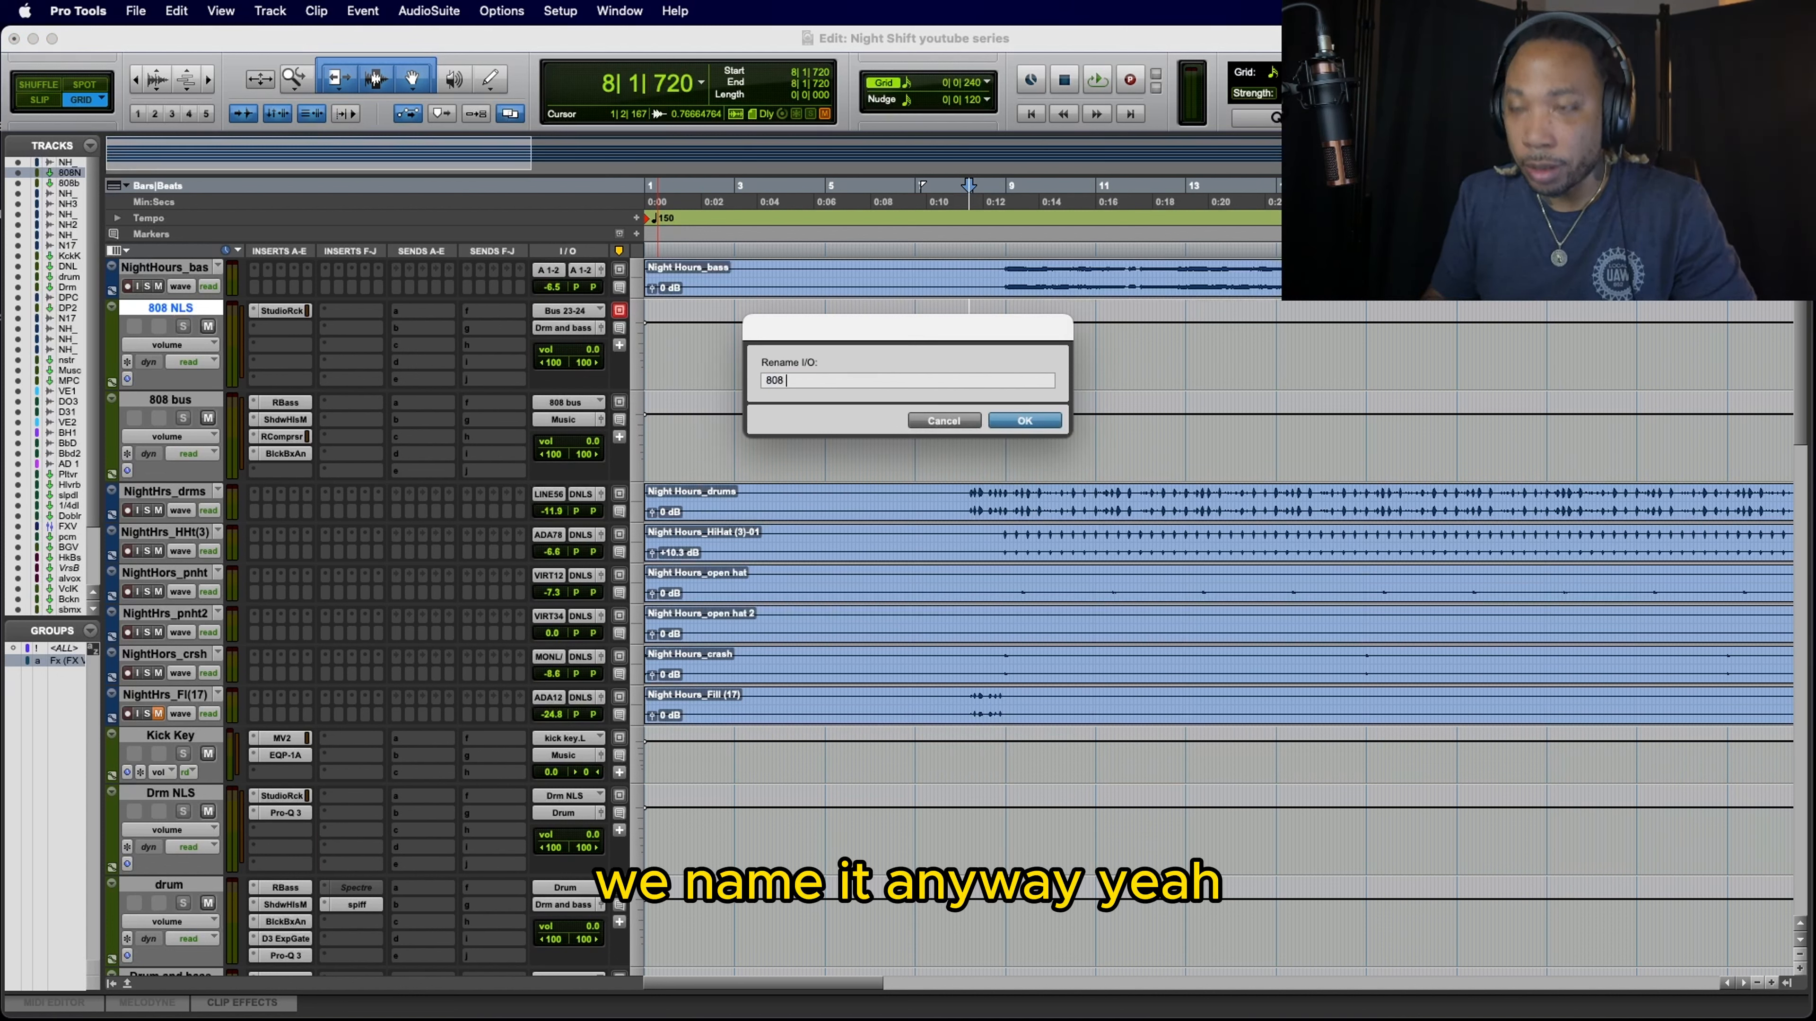
pyautogui.write(' NL')
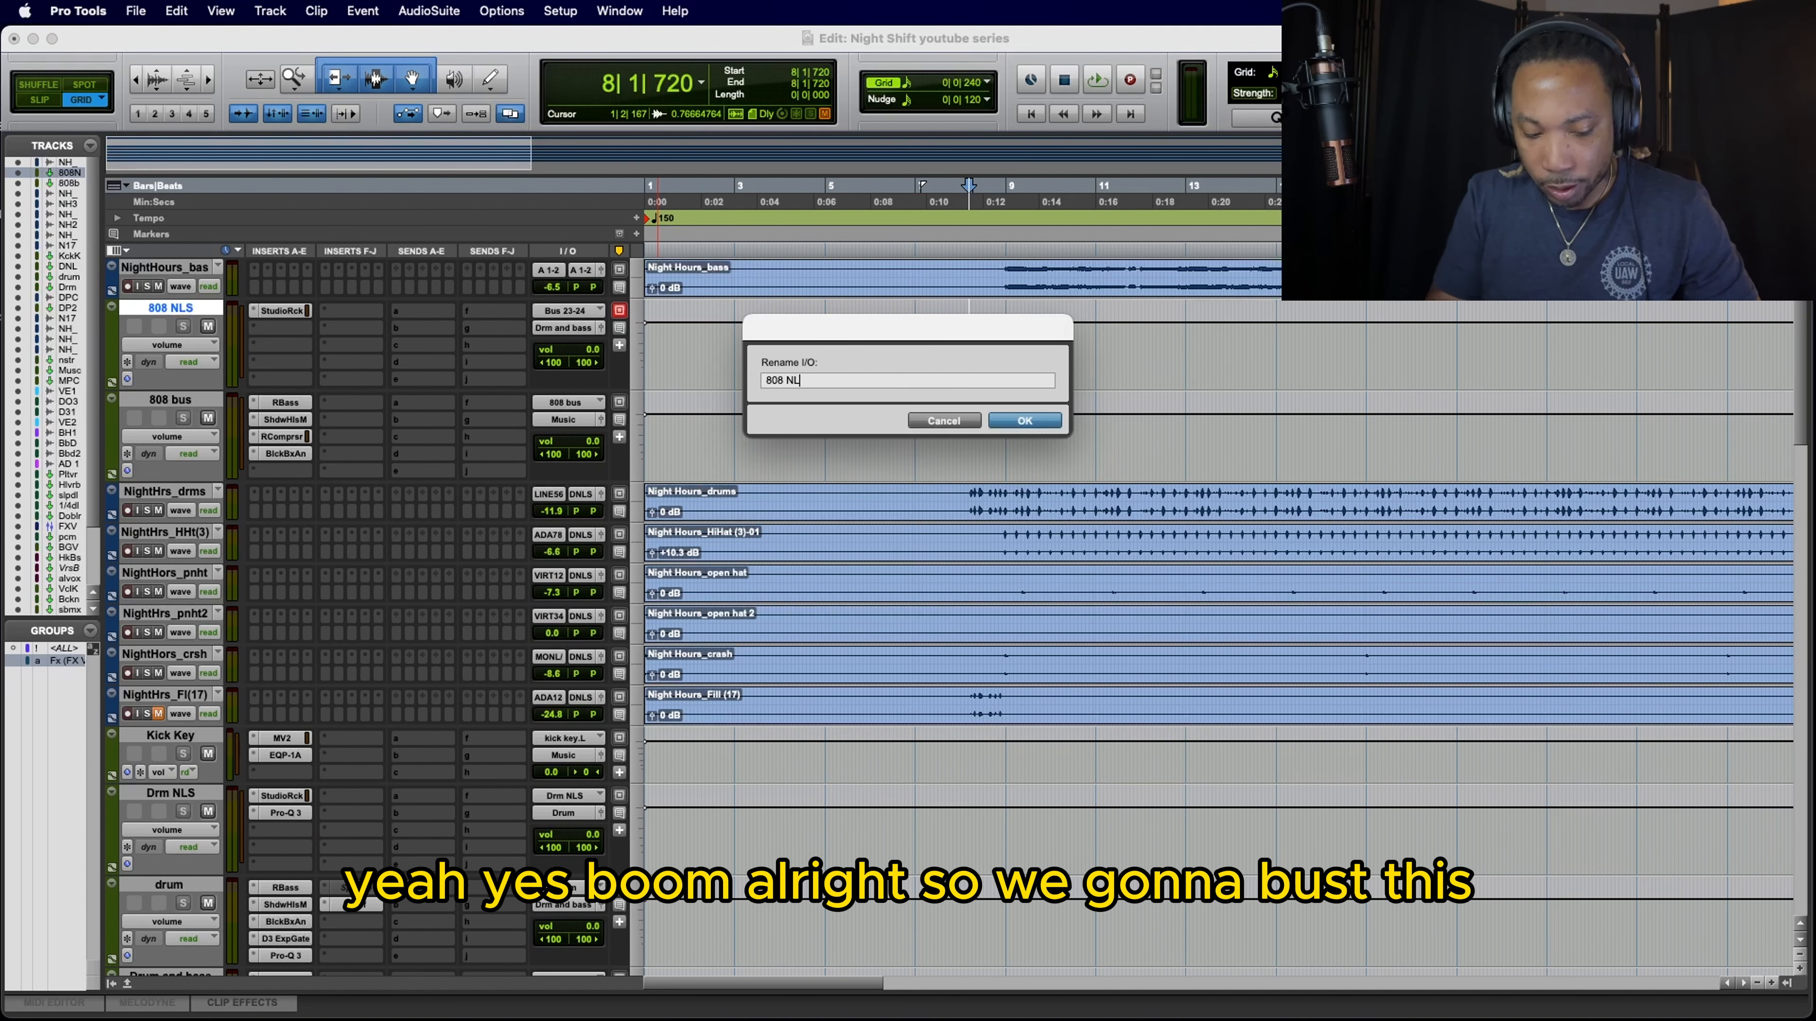
pyautogui.write('S')
pyautogui.press('Return')
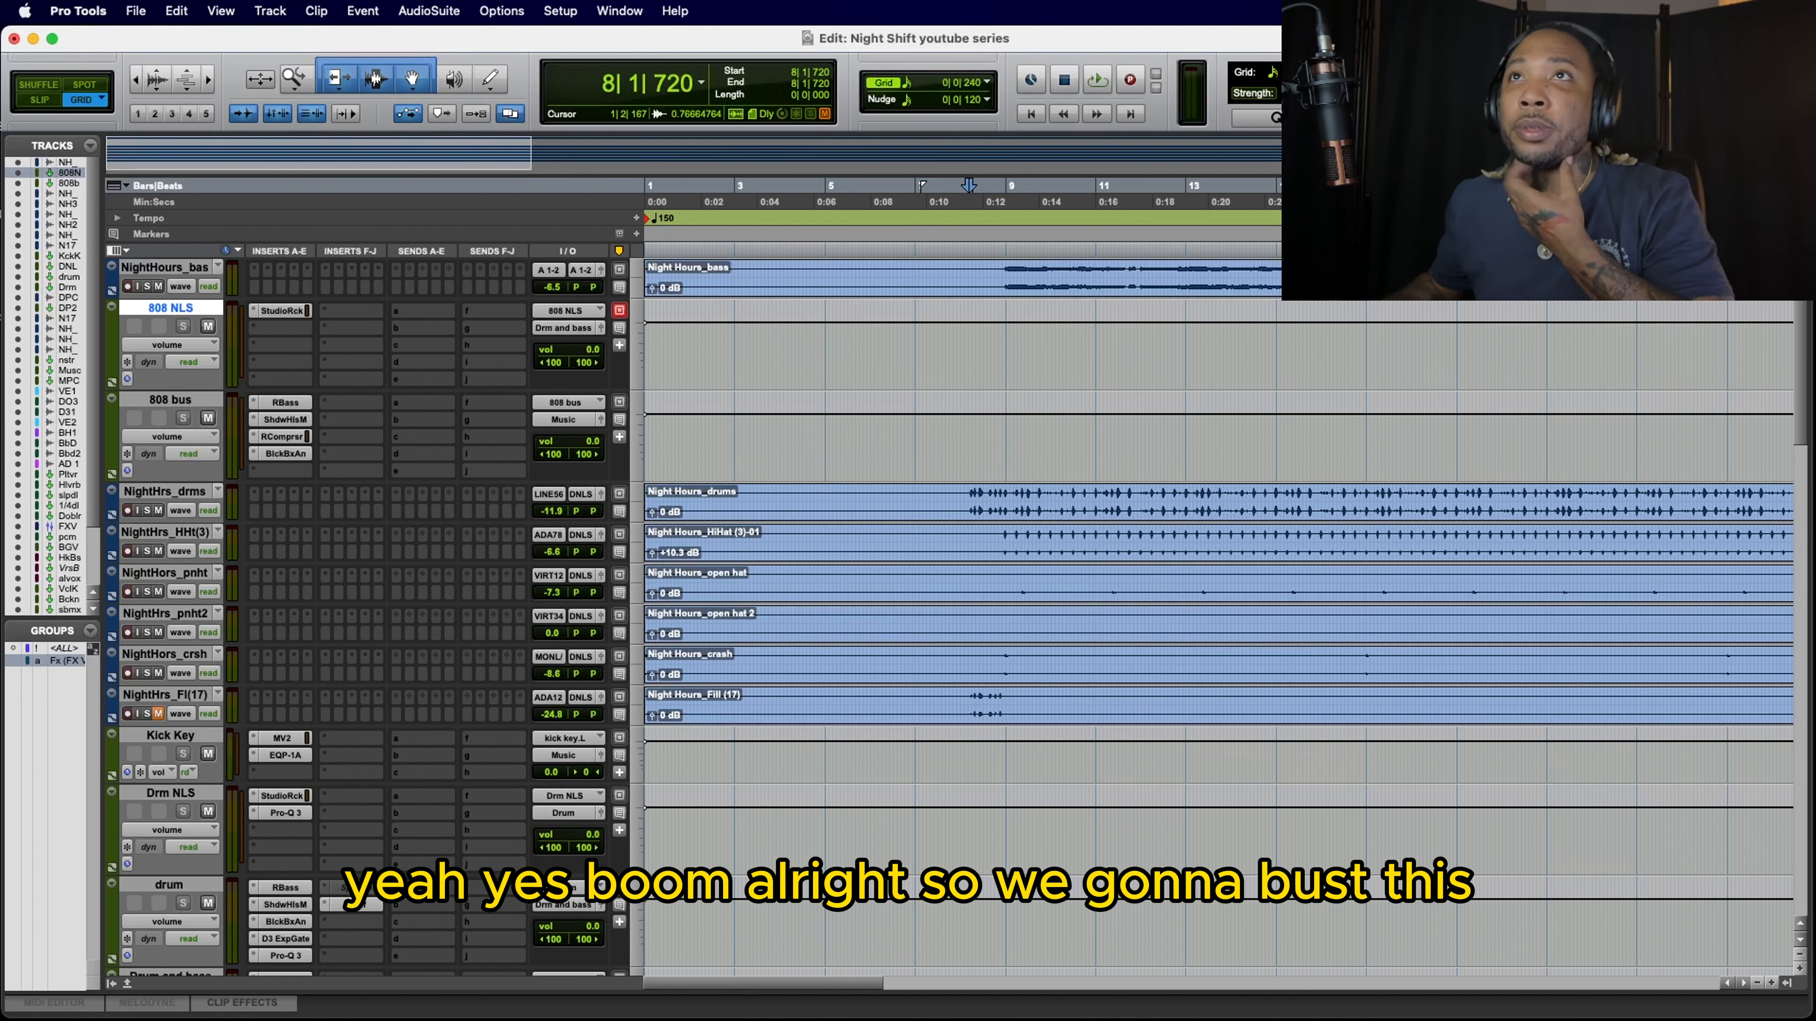
# Step: Route the NightHours_bas track's output to the stereo 808 NLS bus and briefly play back the session
pyautogui.click(581, 271)
pyautogui.moveTo(582, 287)
pyautogui.moveTo(724, 305)
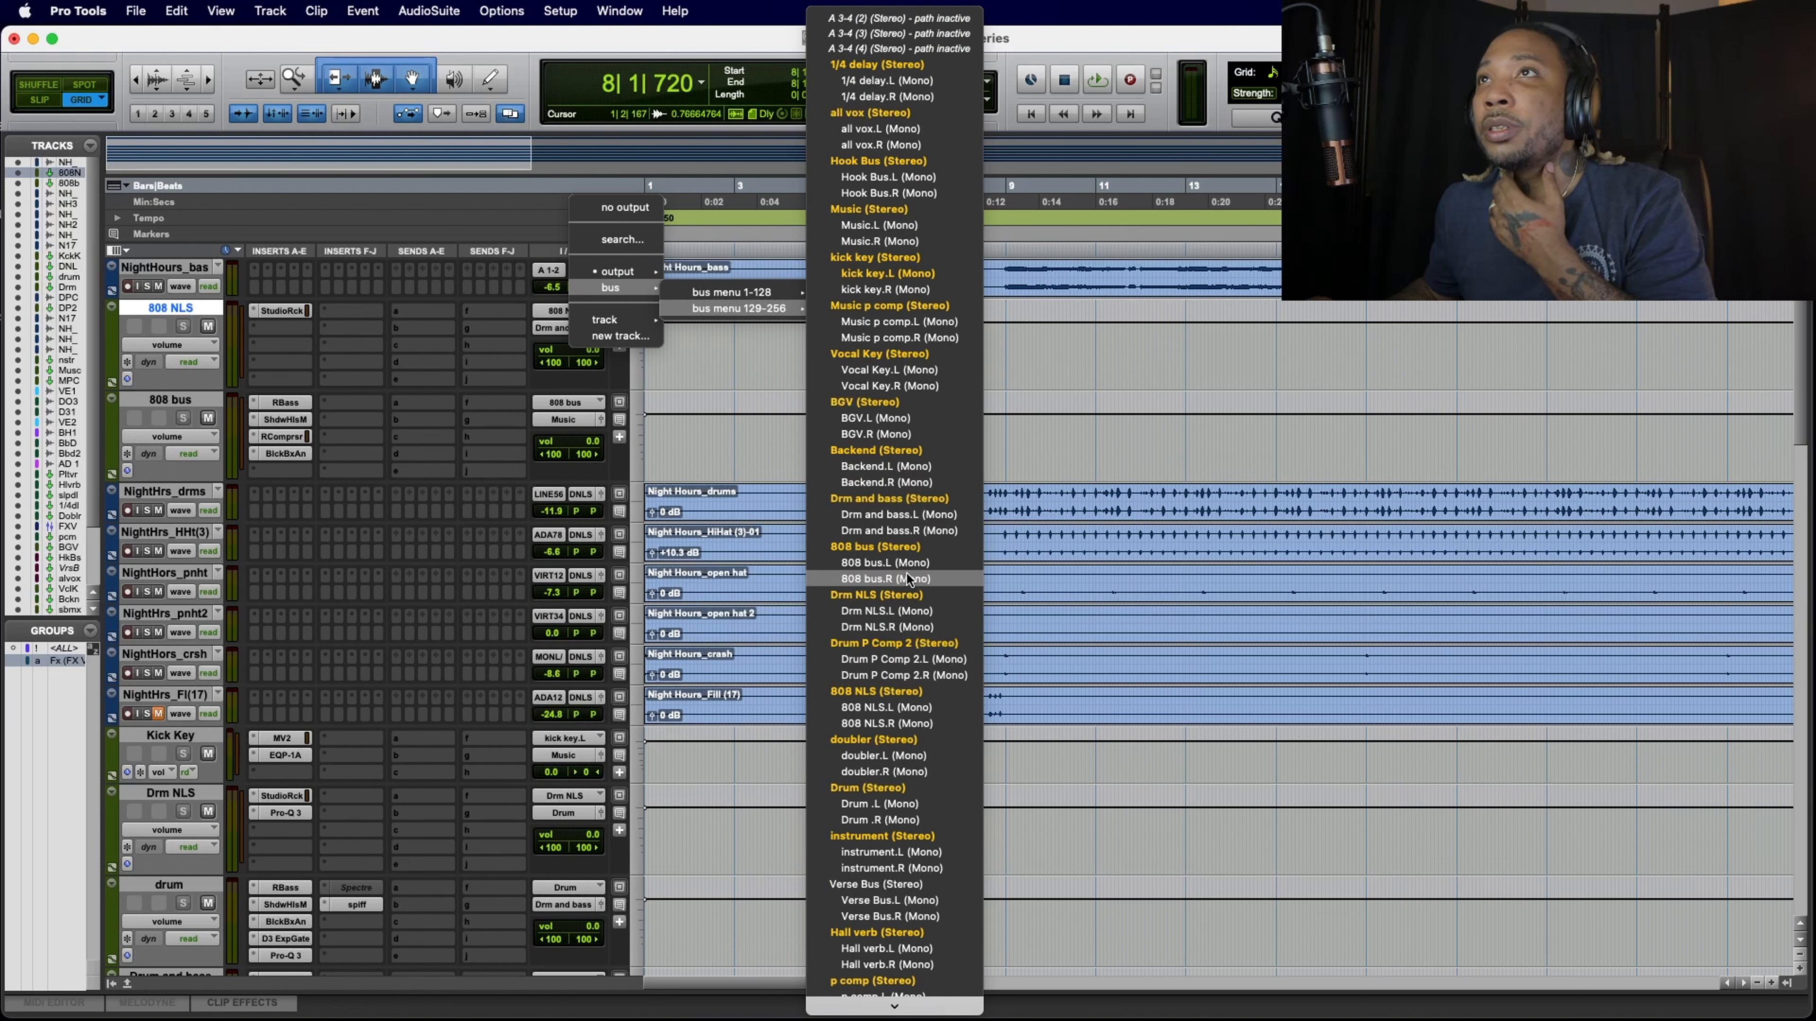
pyautogui.scroll(-1, 906, 573)
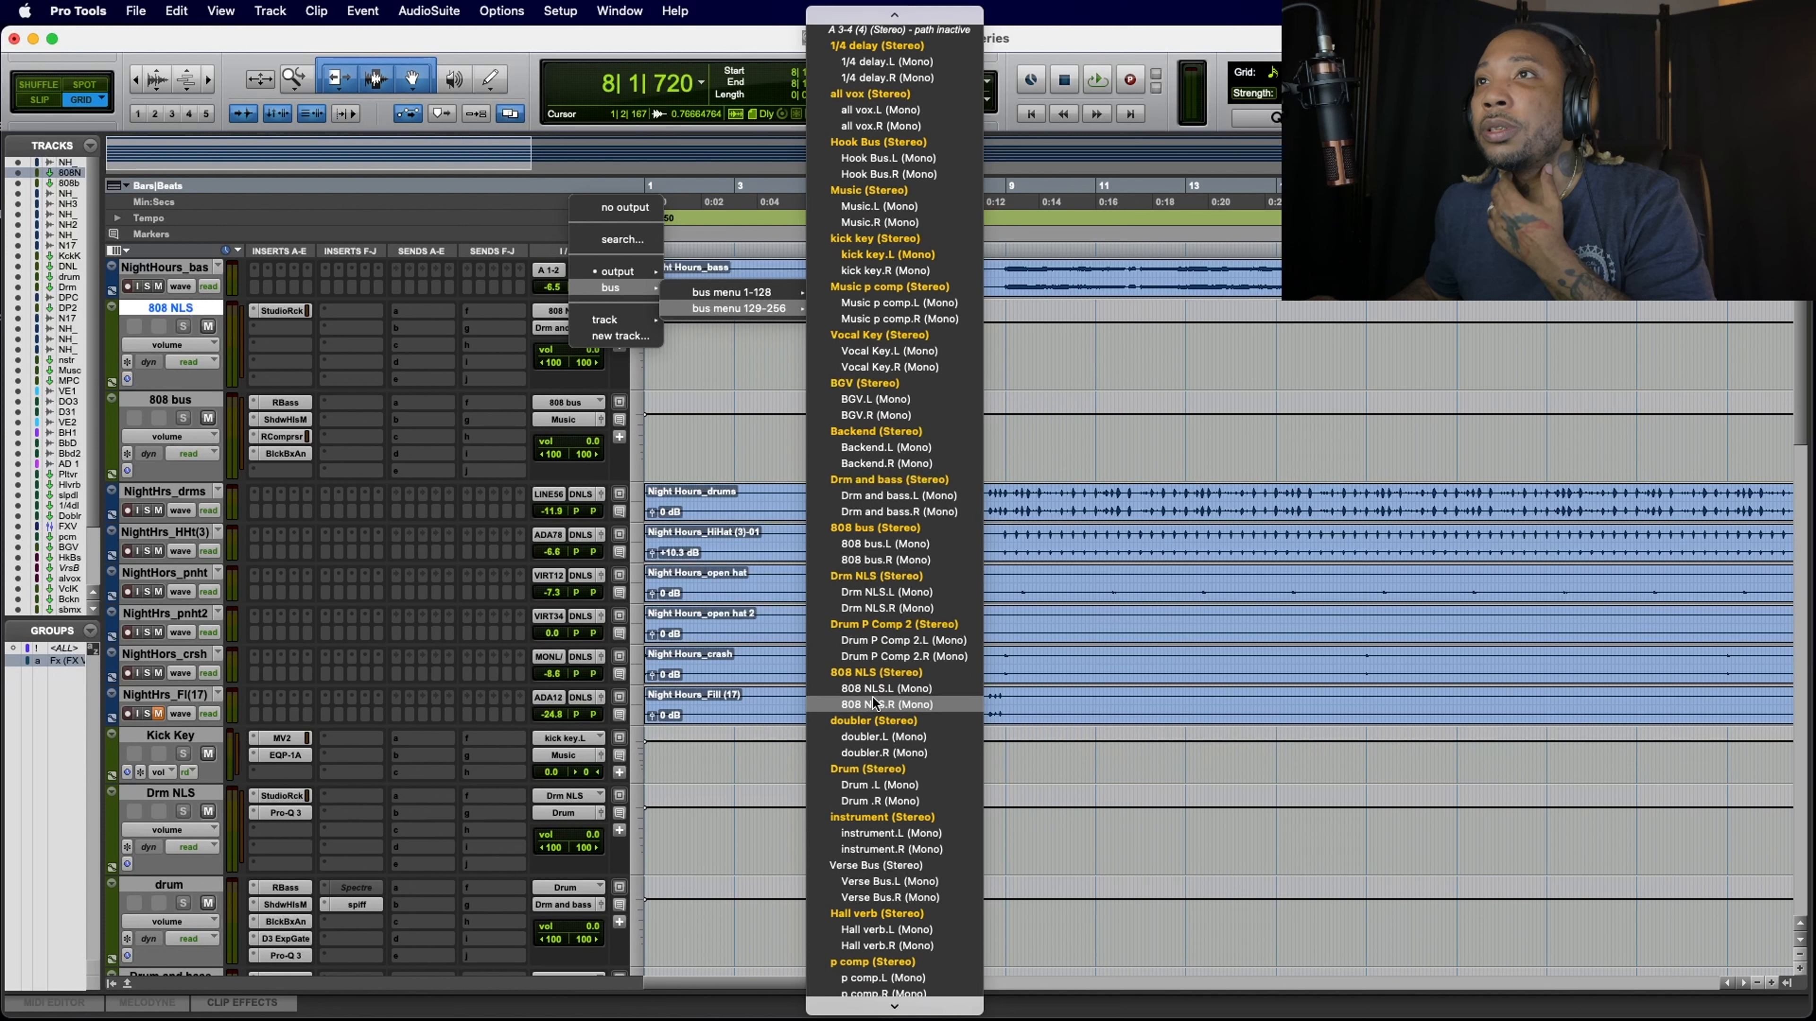
pyautogui.click(875, 673)
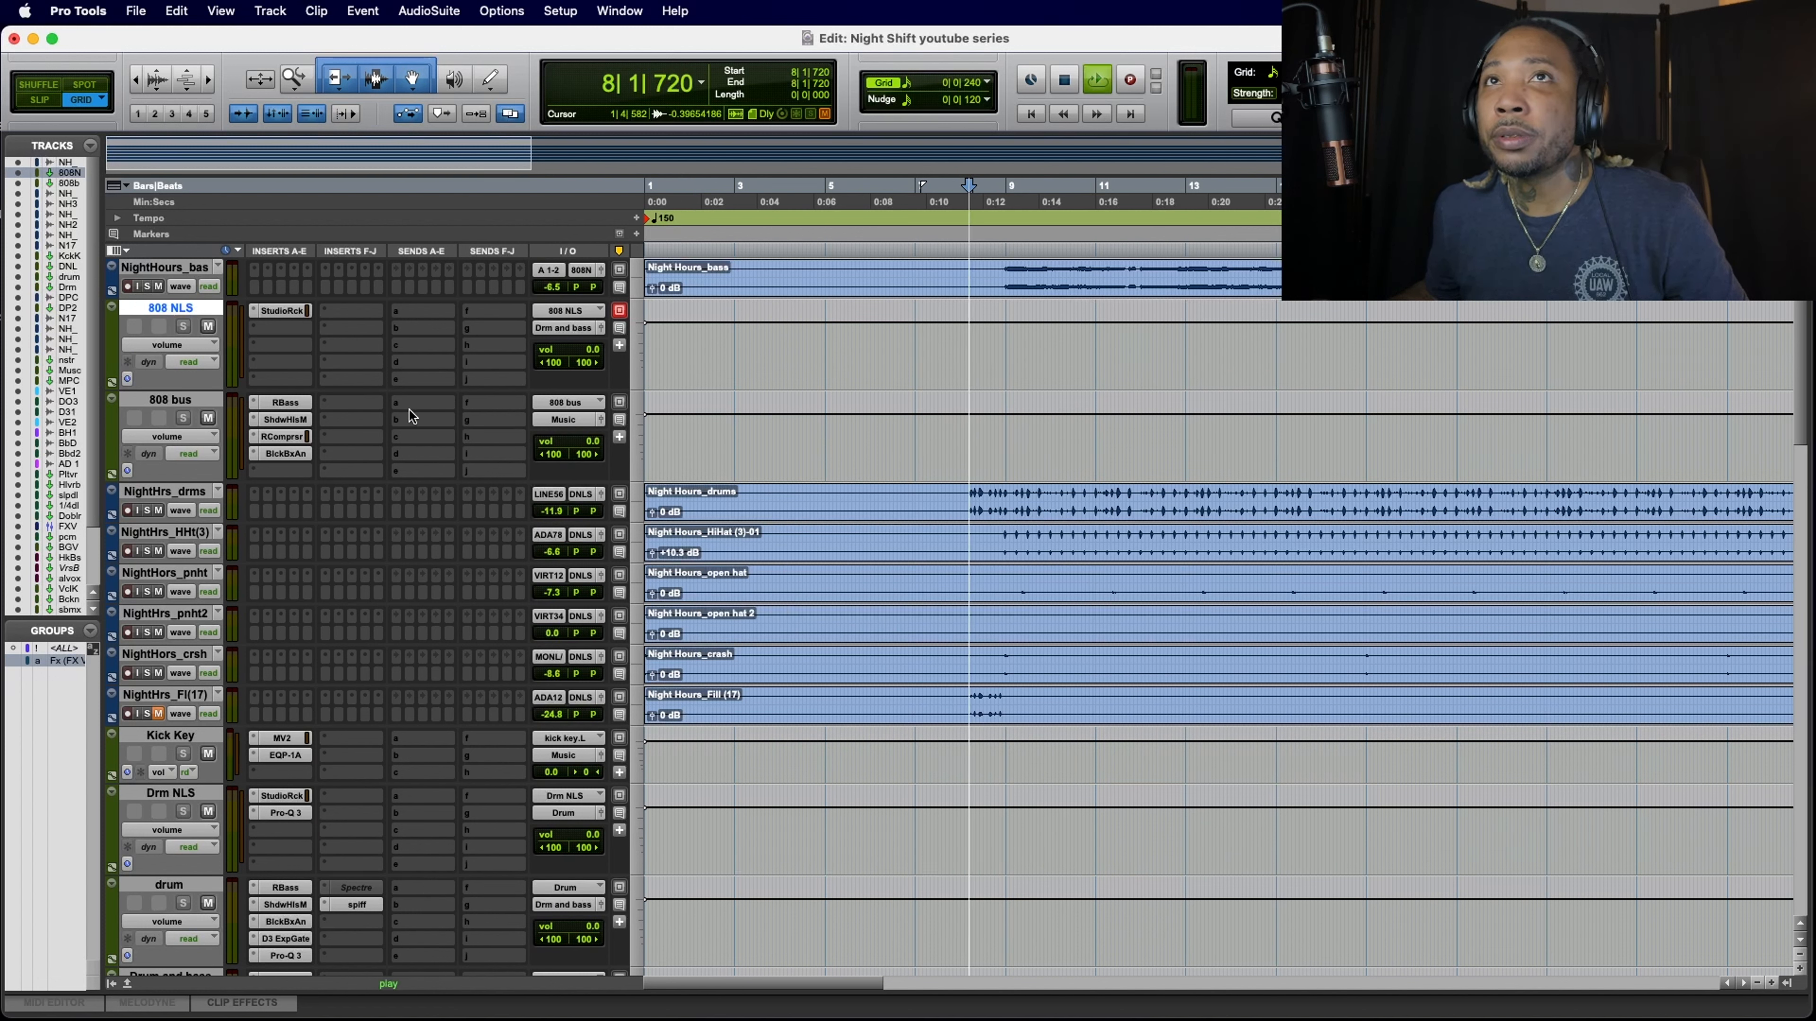
pyautogui.press('space')
pyautogui.press('space')
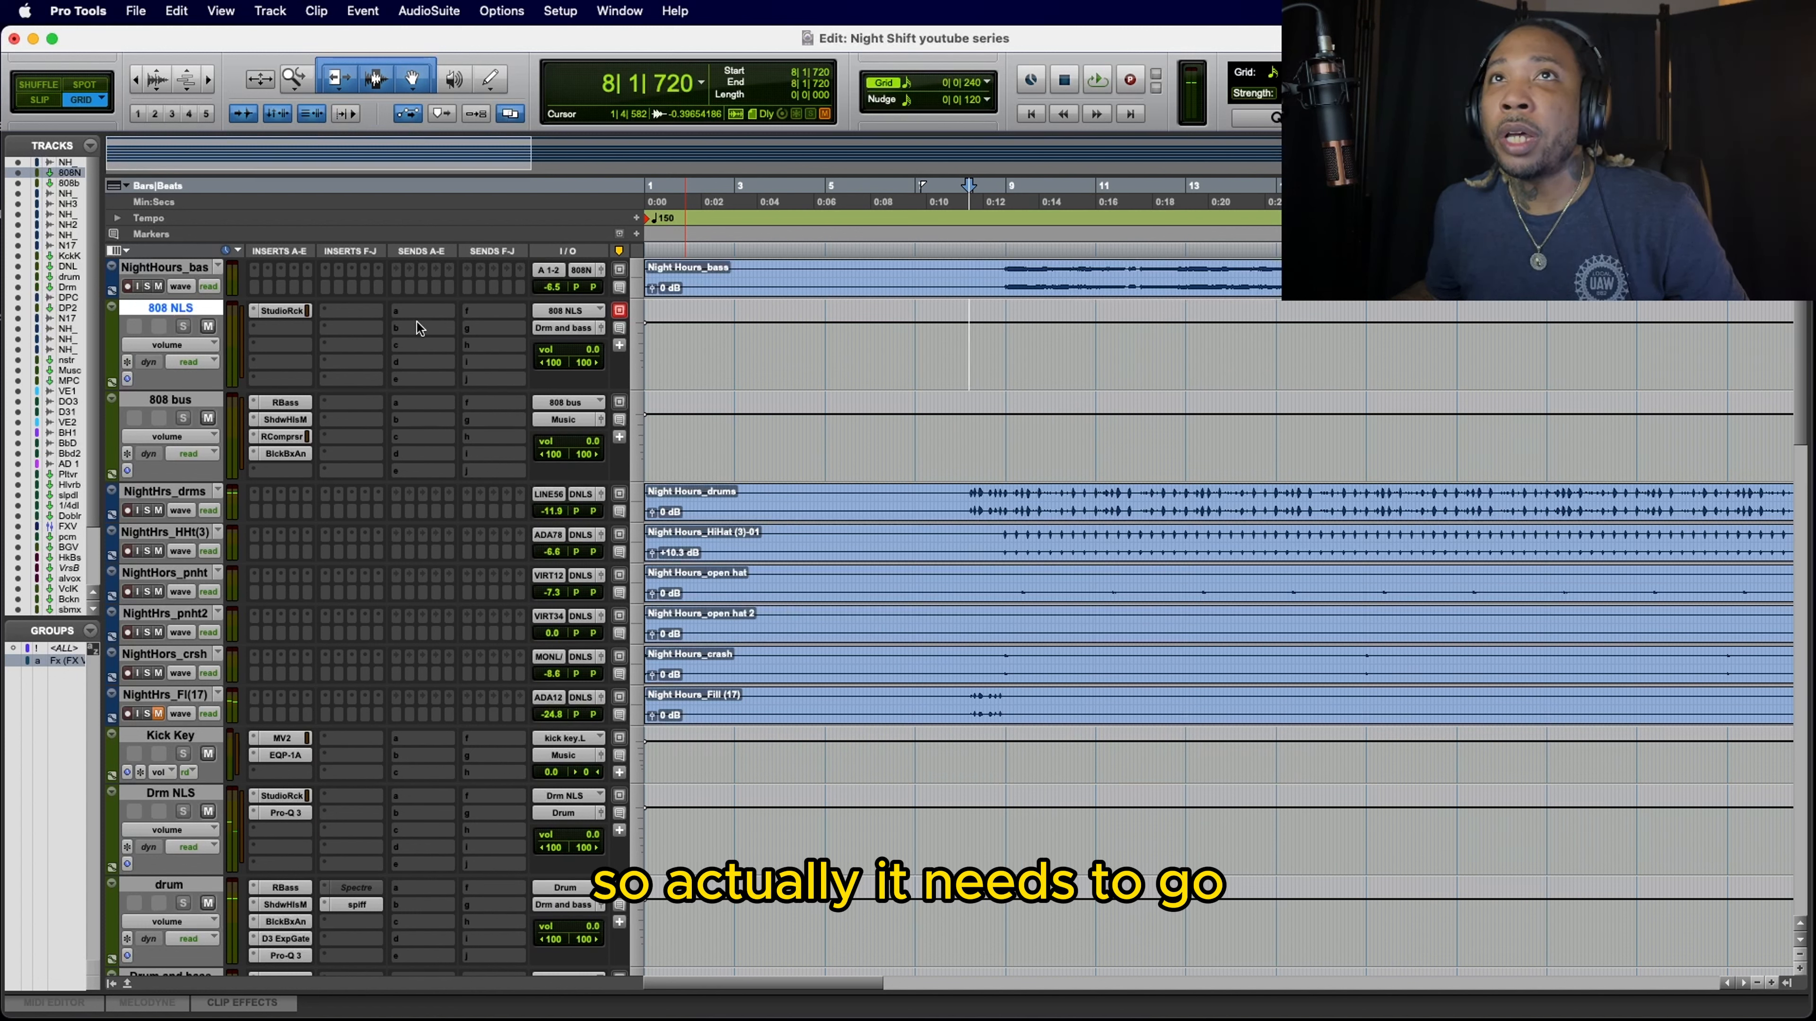
# Step: Route the 808 NLS track's output to the stereo 808 bus
pyautogui.click(562, 332)
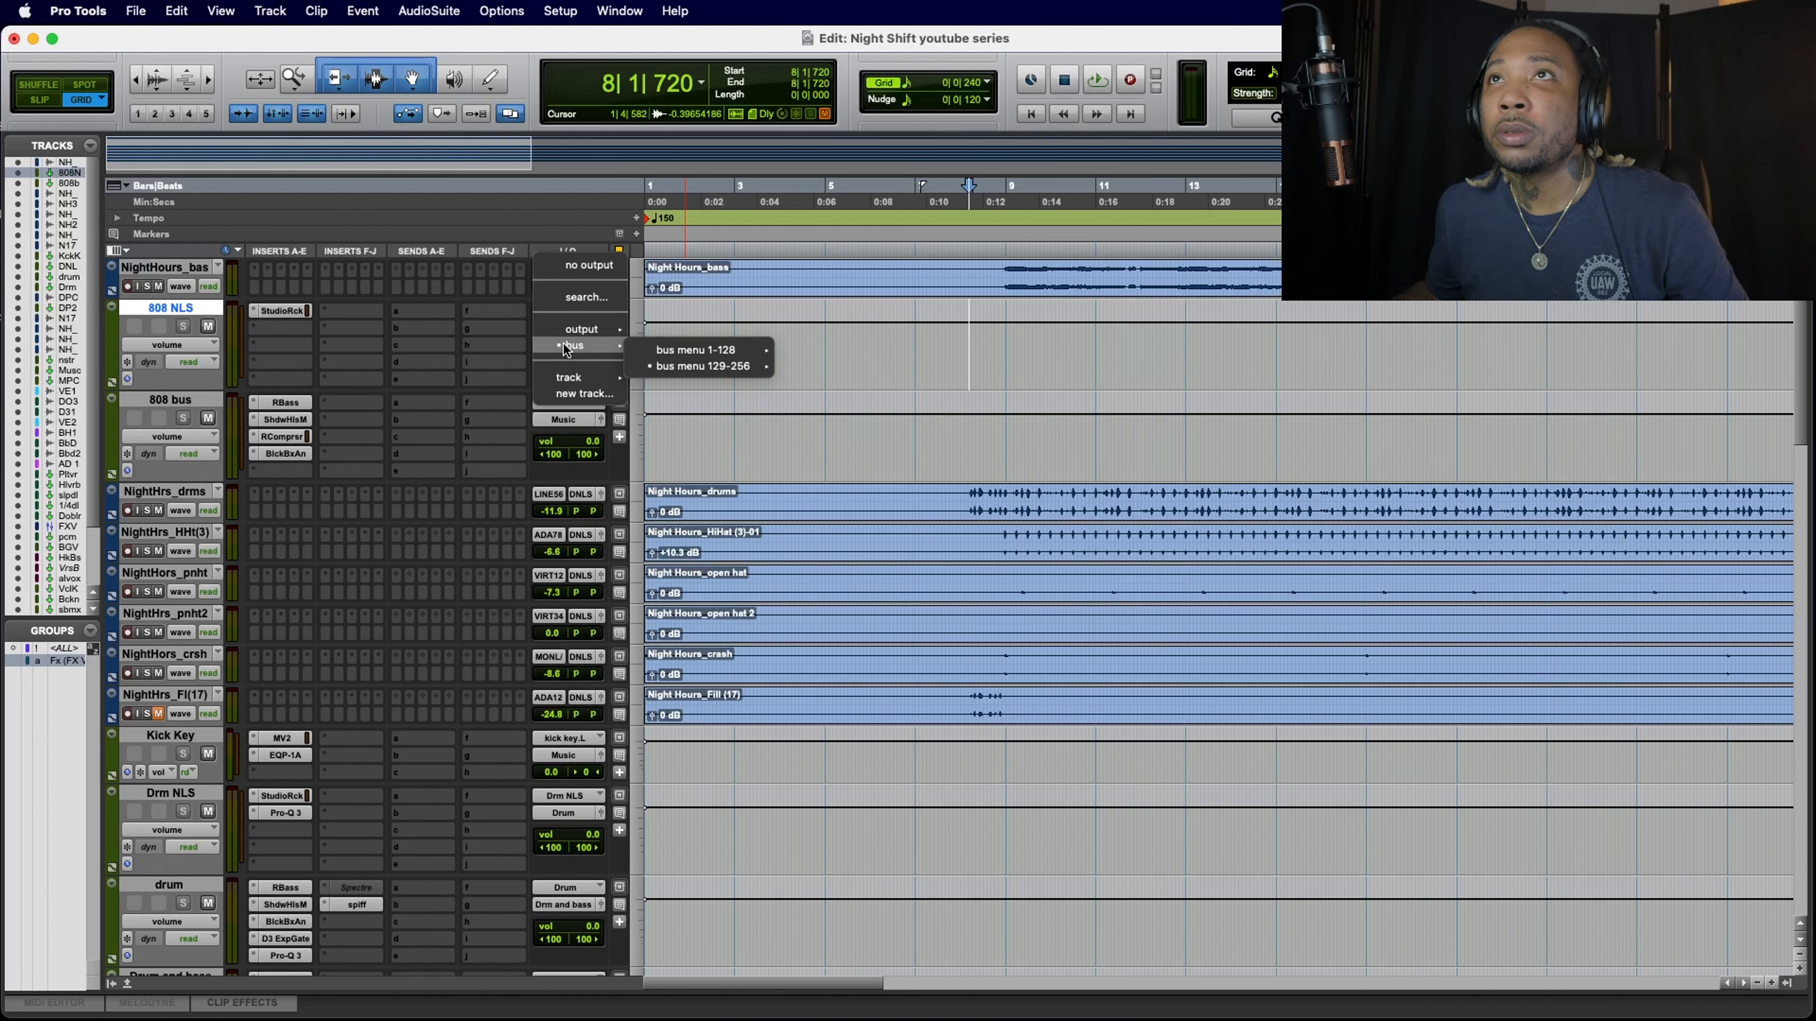
pyautogui.moveTo(672, 363)
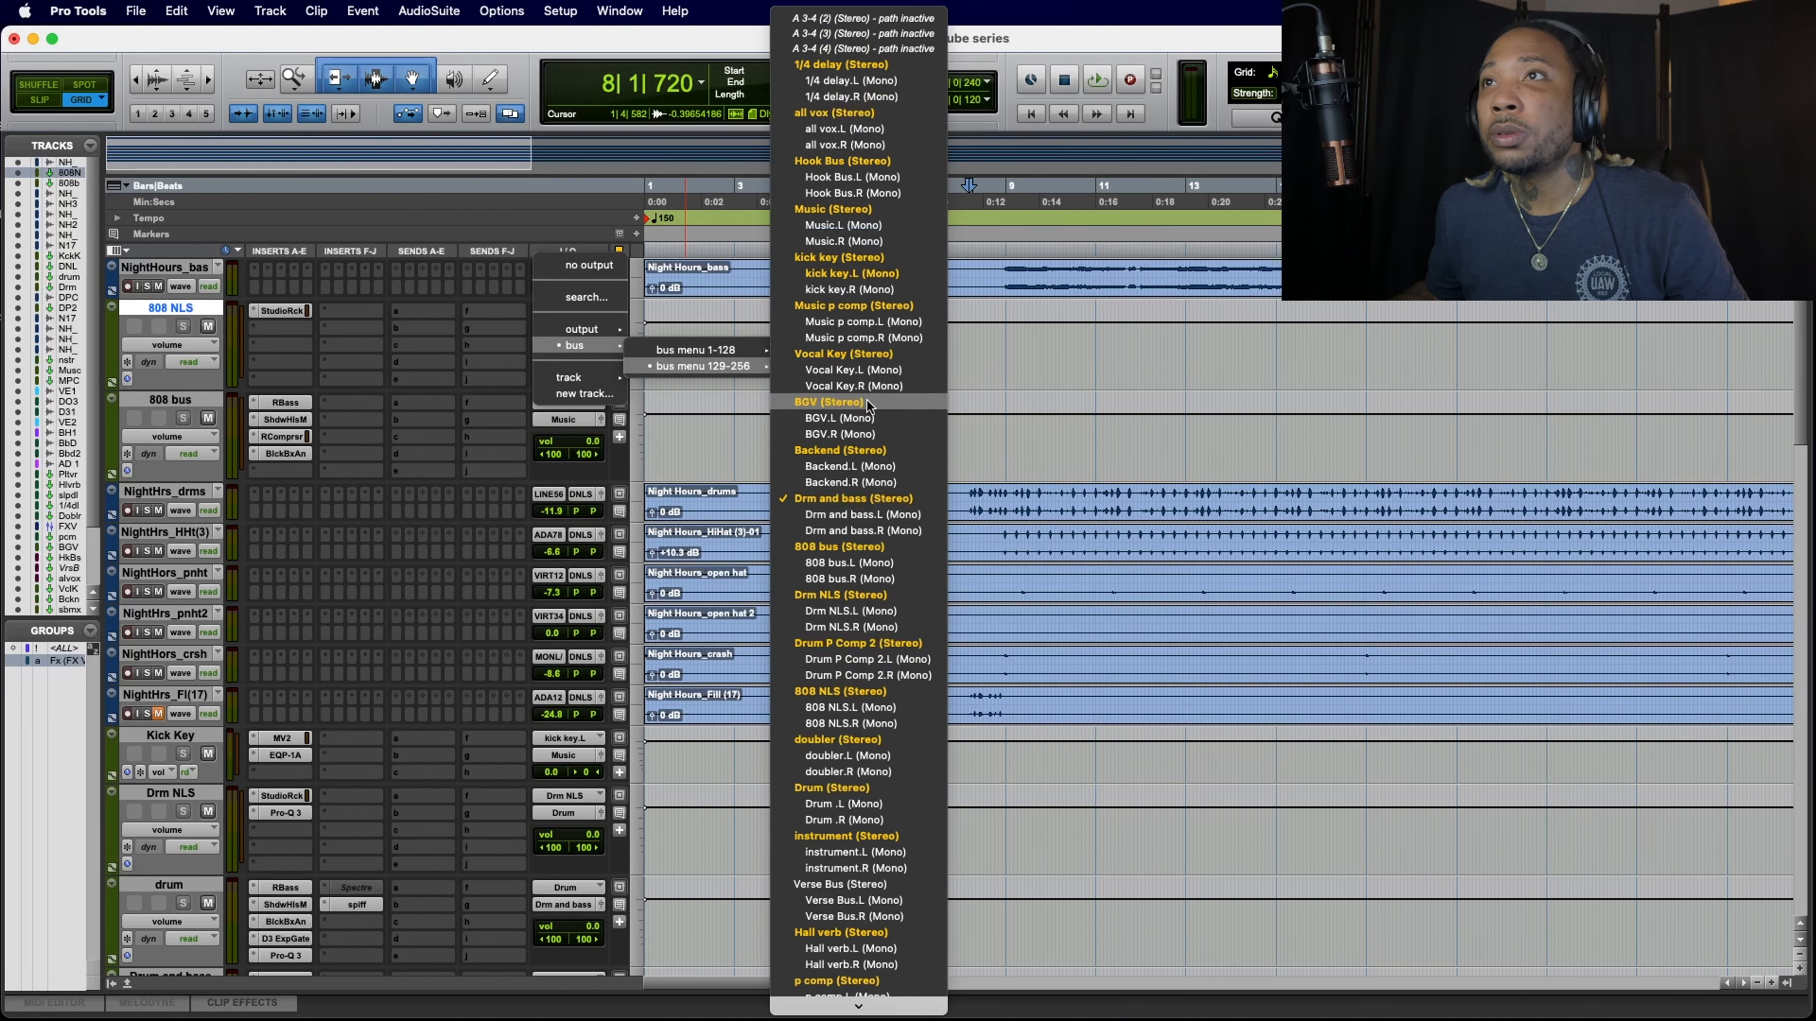
pyautogui.click(891, 547)
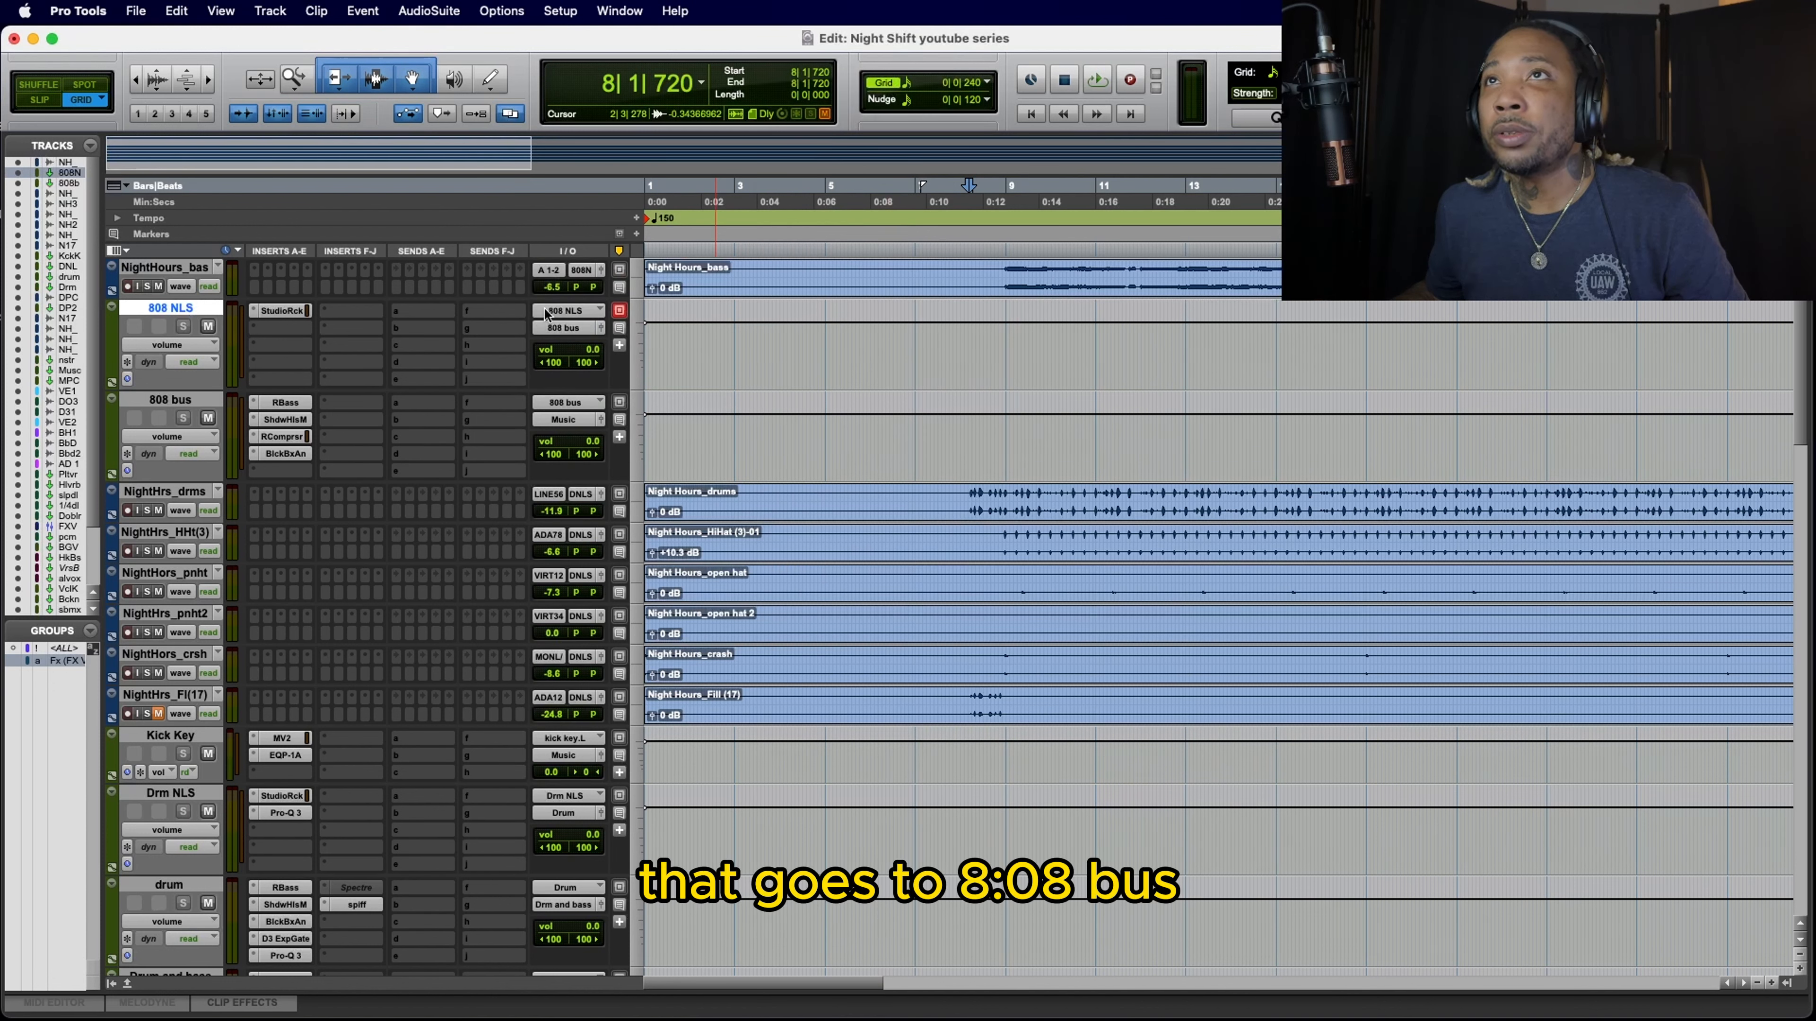
# Step: Route the 808 bus track's output to Drm and bass (Stereo), and check the Drum and bass track's routing
pyautogui.click(569, 420)
pyautogui.moveTo(566, 434)
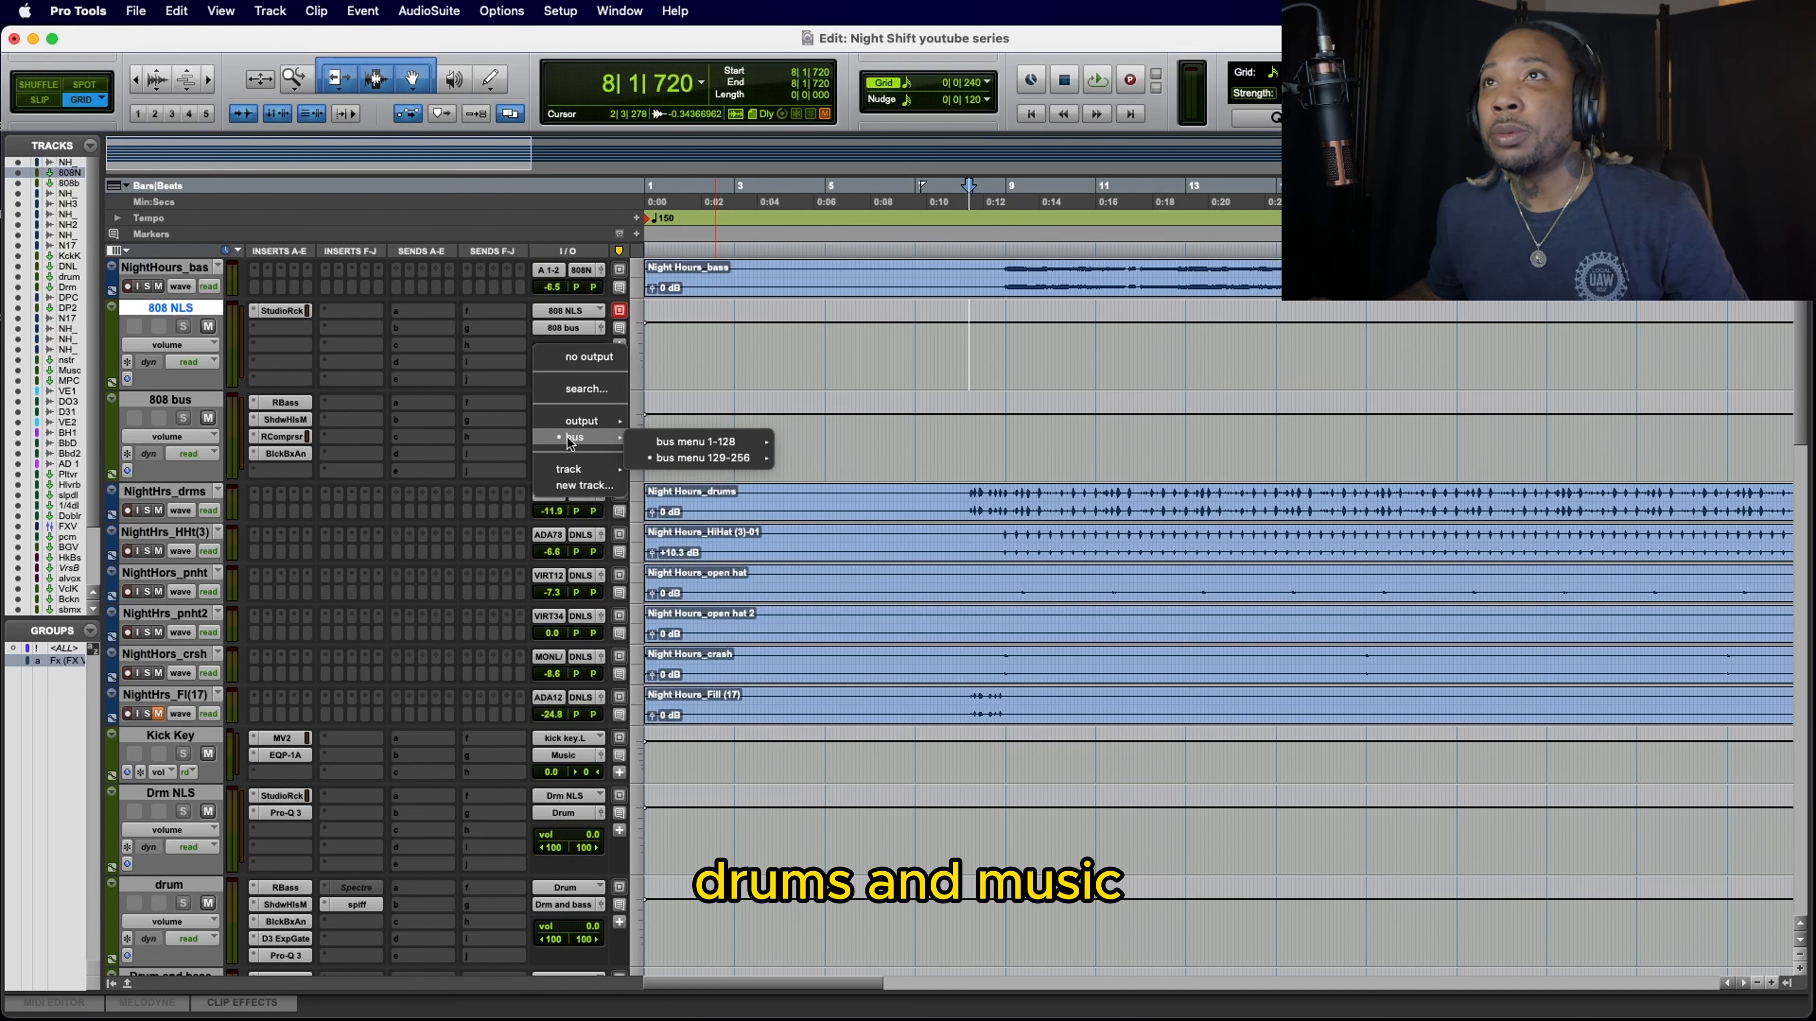
pyautogui.moveTo(697, 457)
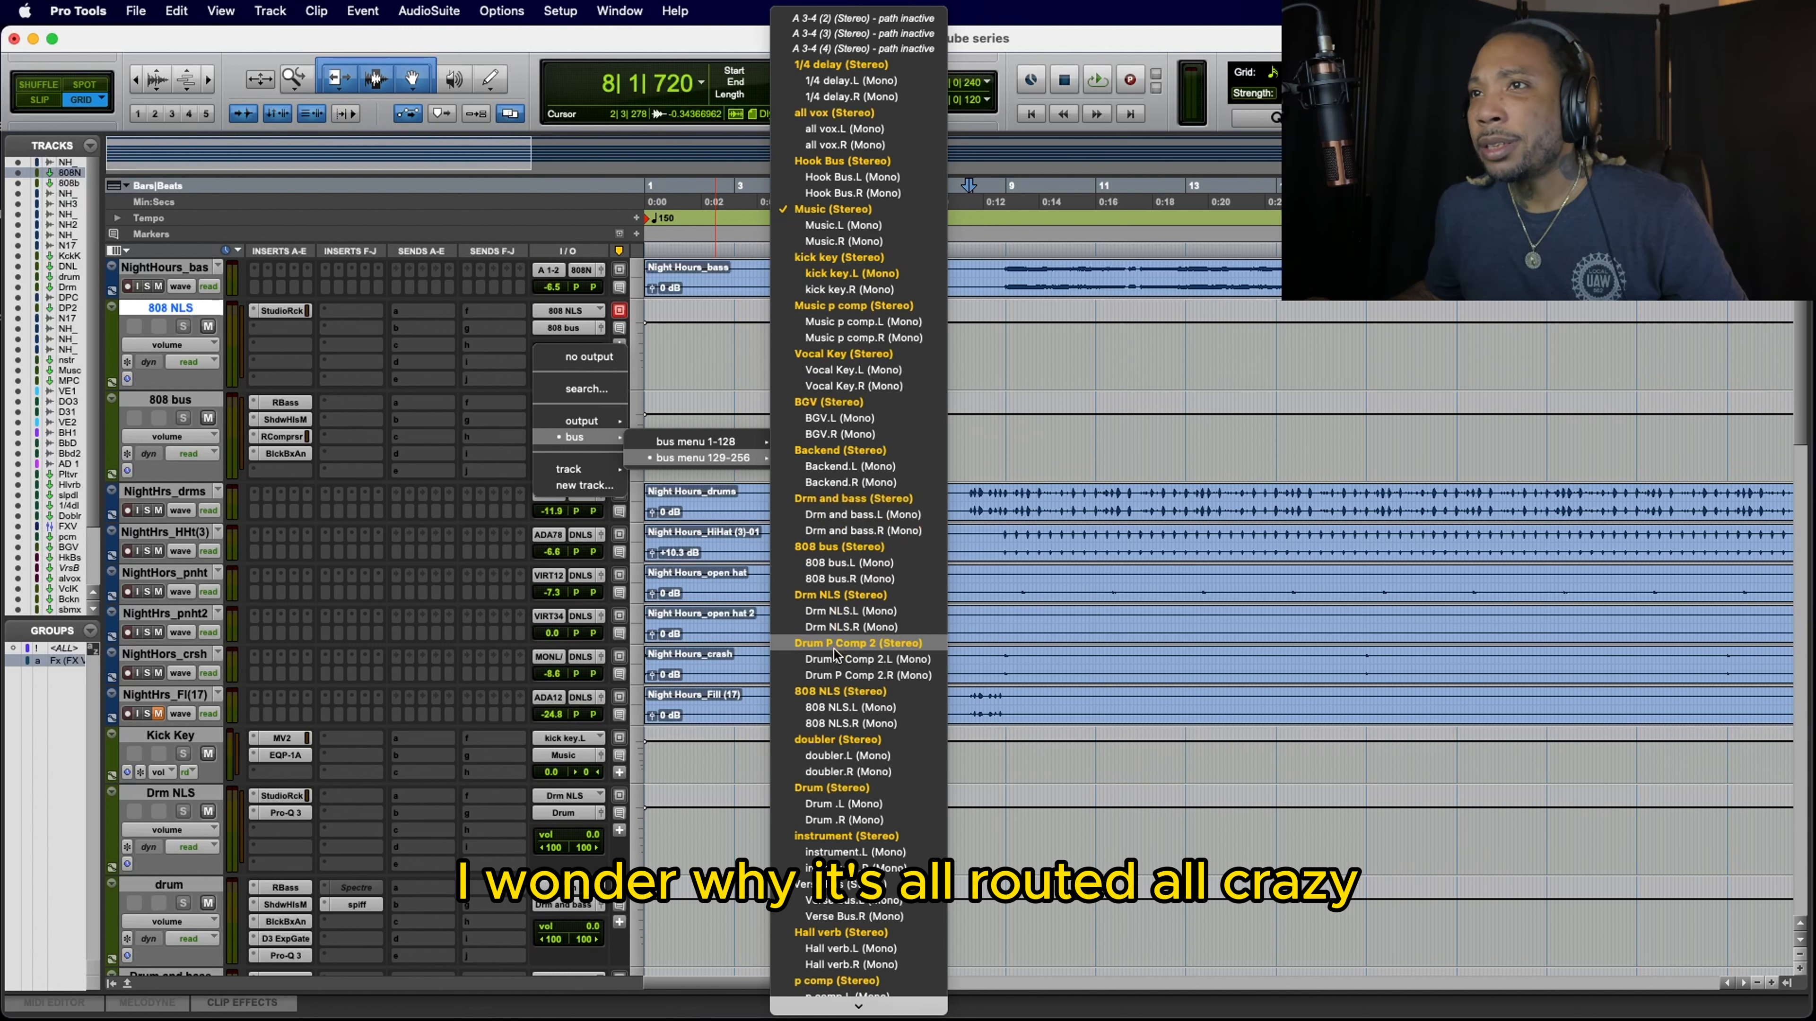
pyautogui.scroll(-5, 832, 647)
pyautogui.scroll(1, 833, 647)
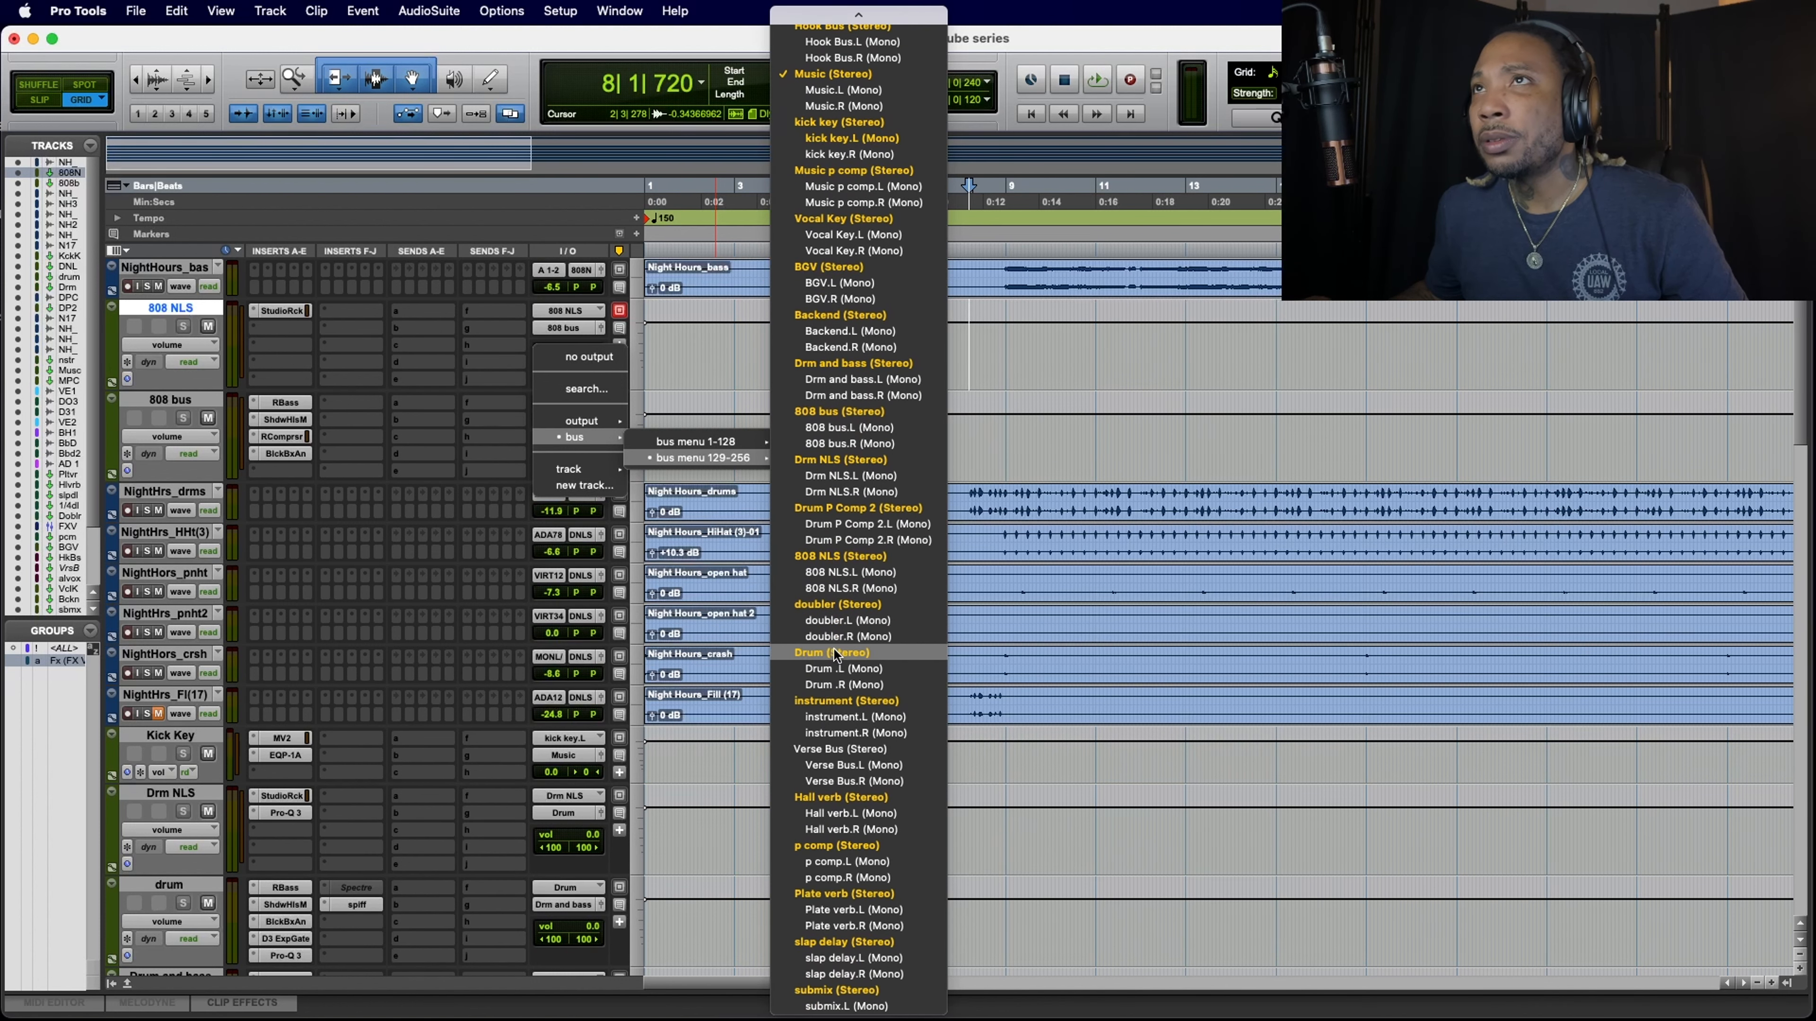
pyautogui.click(846, 364)
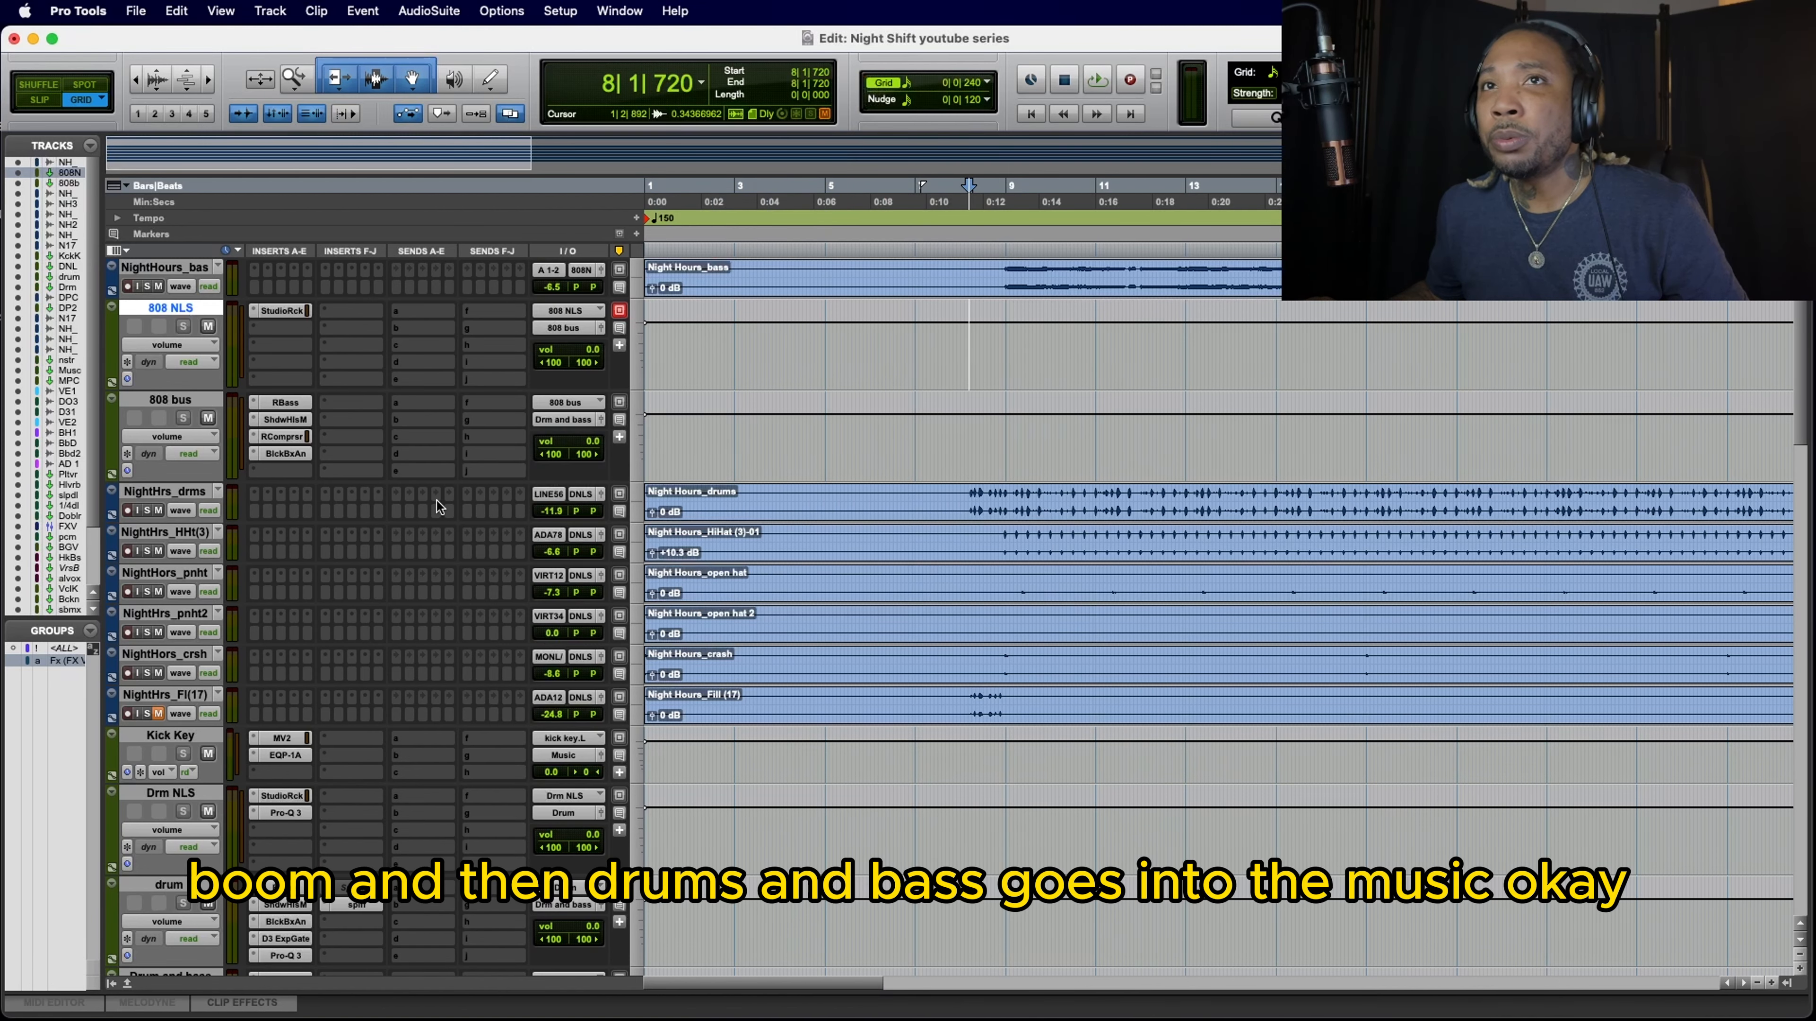
pyautogui.scroll(-5, 436, 500)
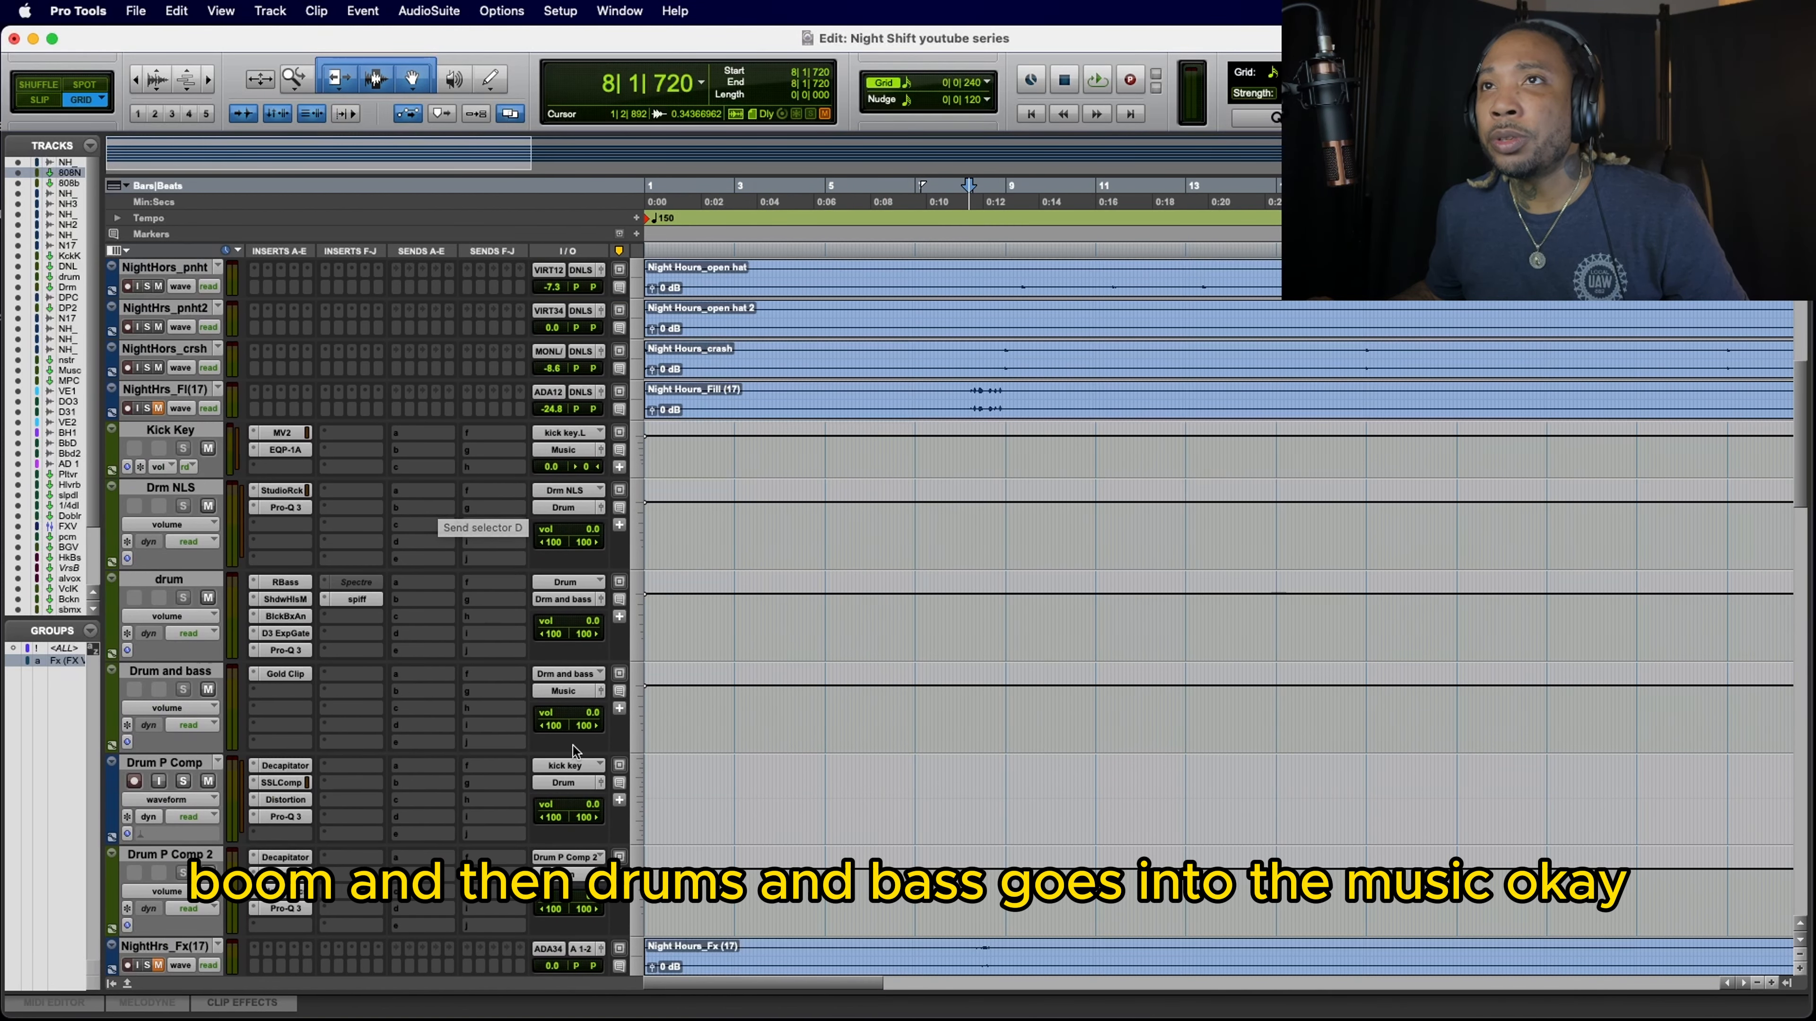
pyautogui.scroll(5, 359, 681)
# Step: Play the mix, examine the StudioRack insert's levels on the 808 NLS track, and close its window after stopping
pyautogui.press('space')
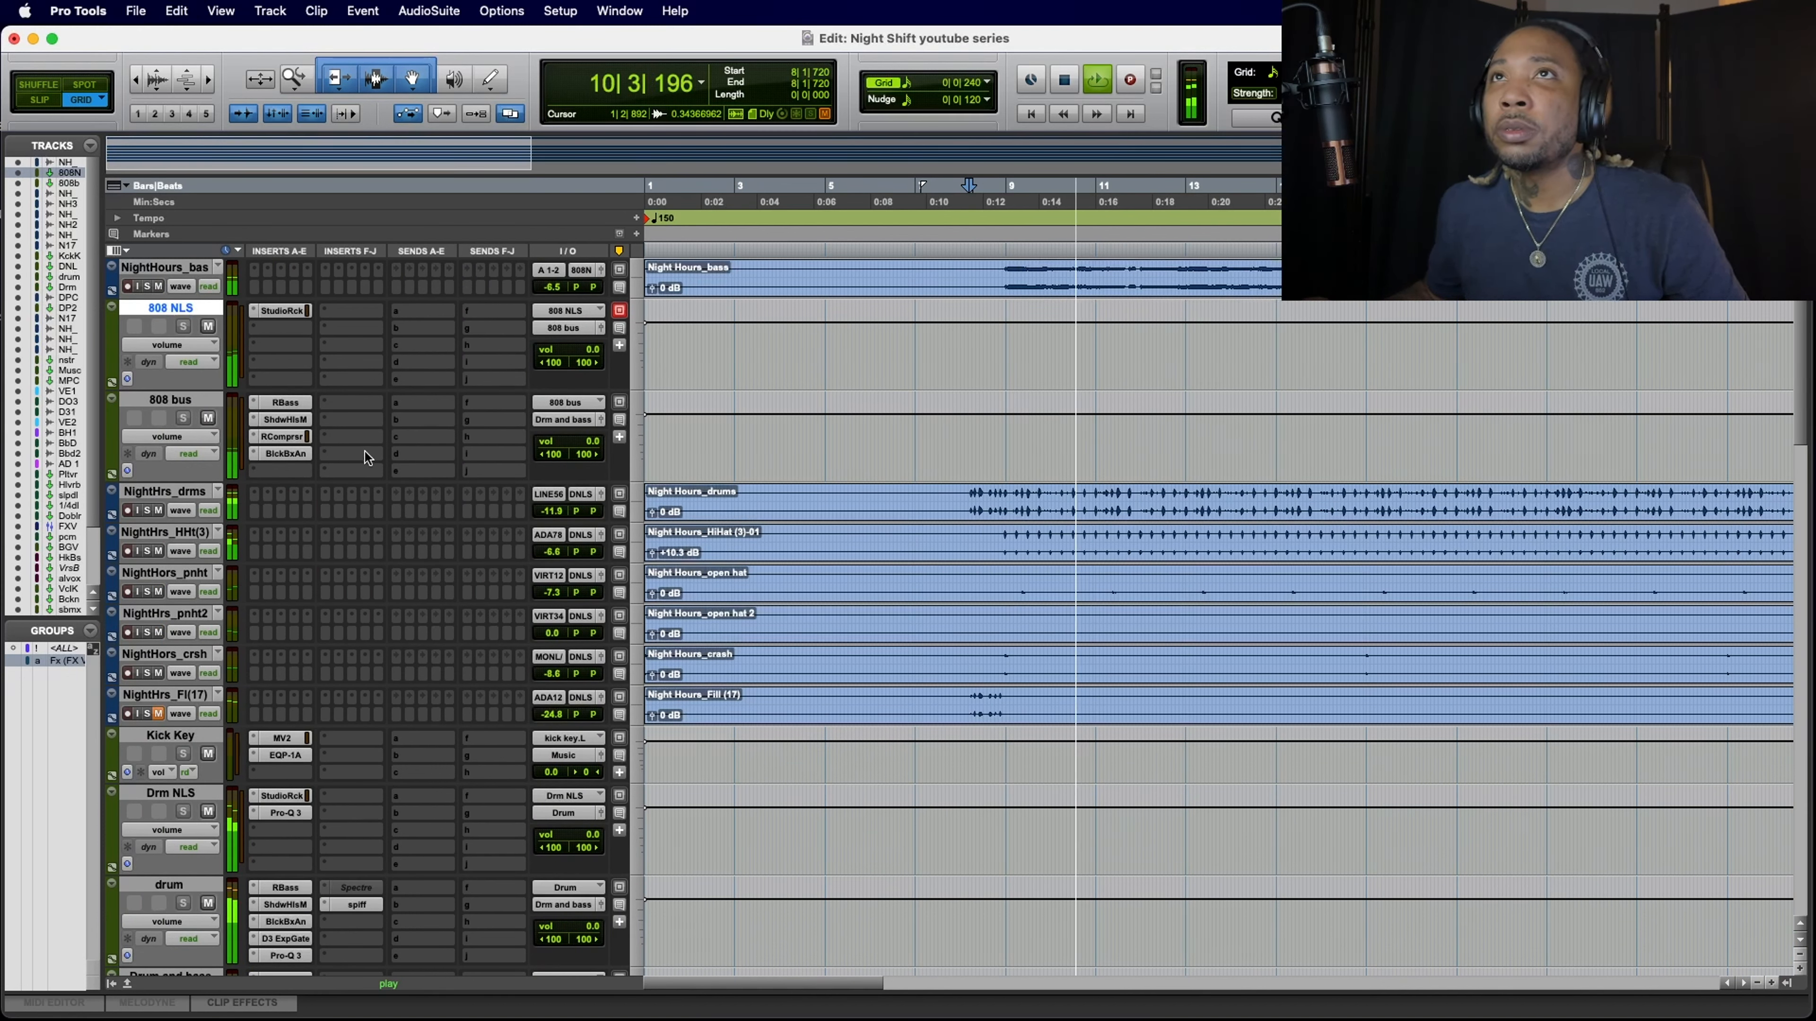
pyautogui.click(283, 313)
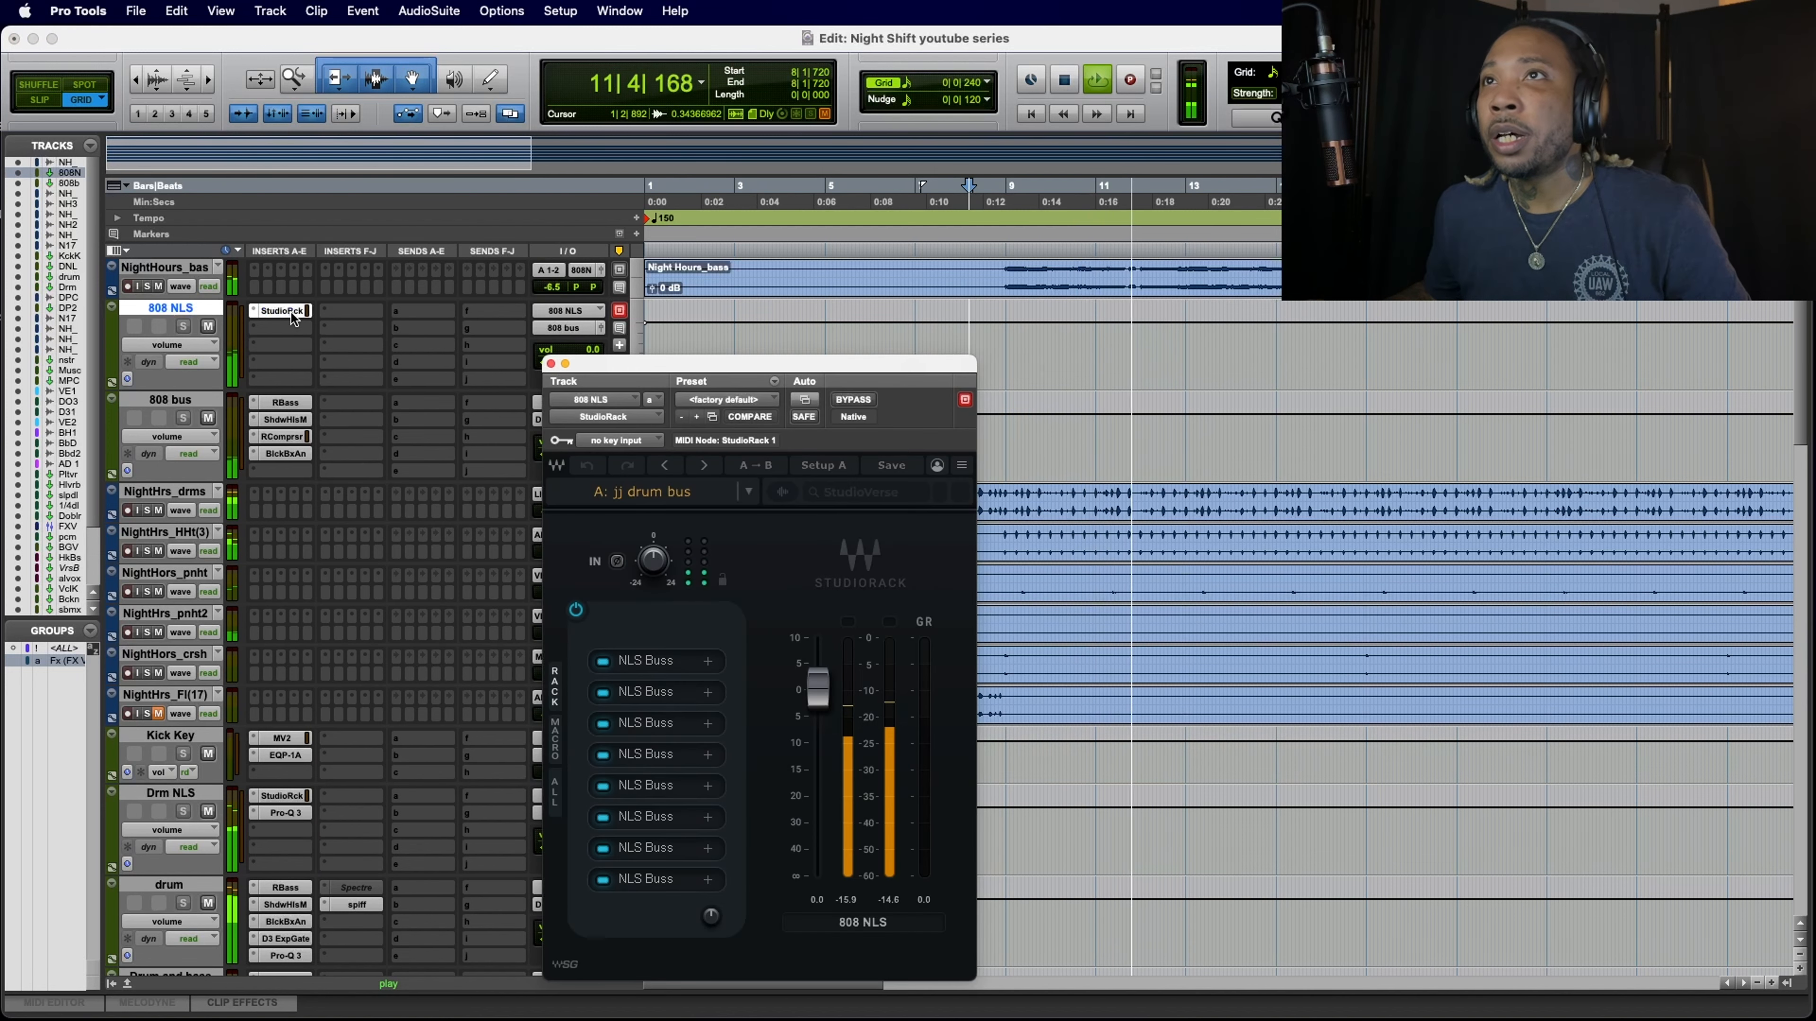
pyautogui.press('space')
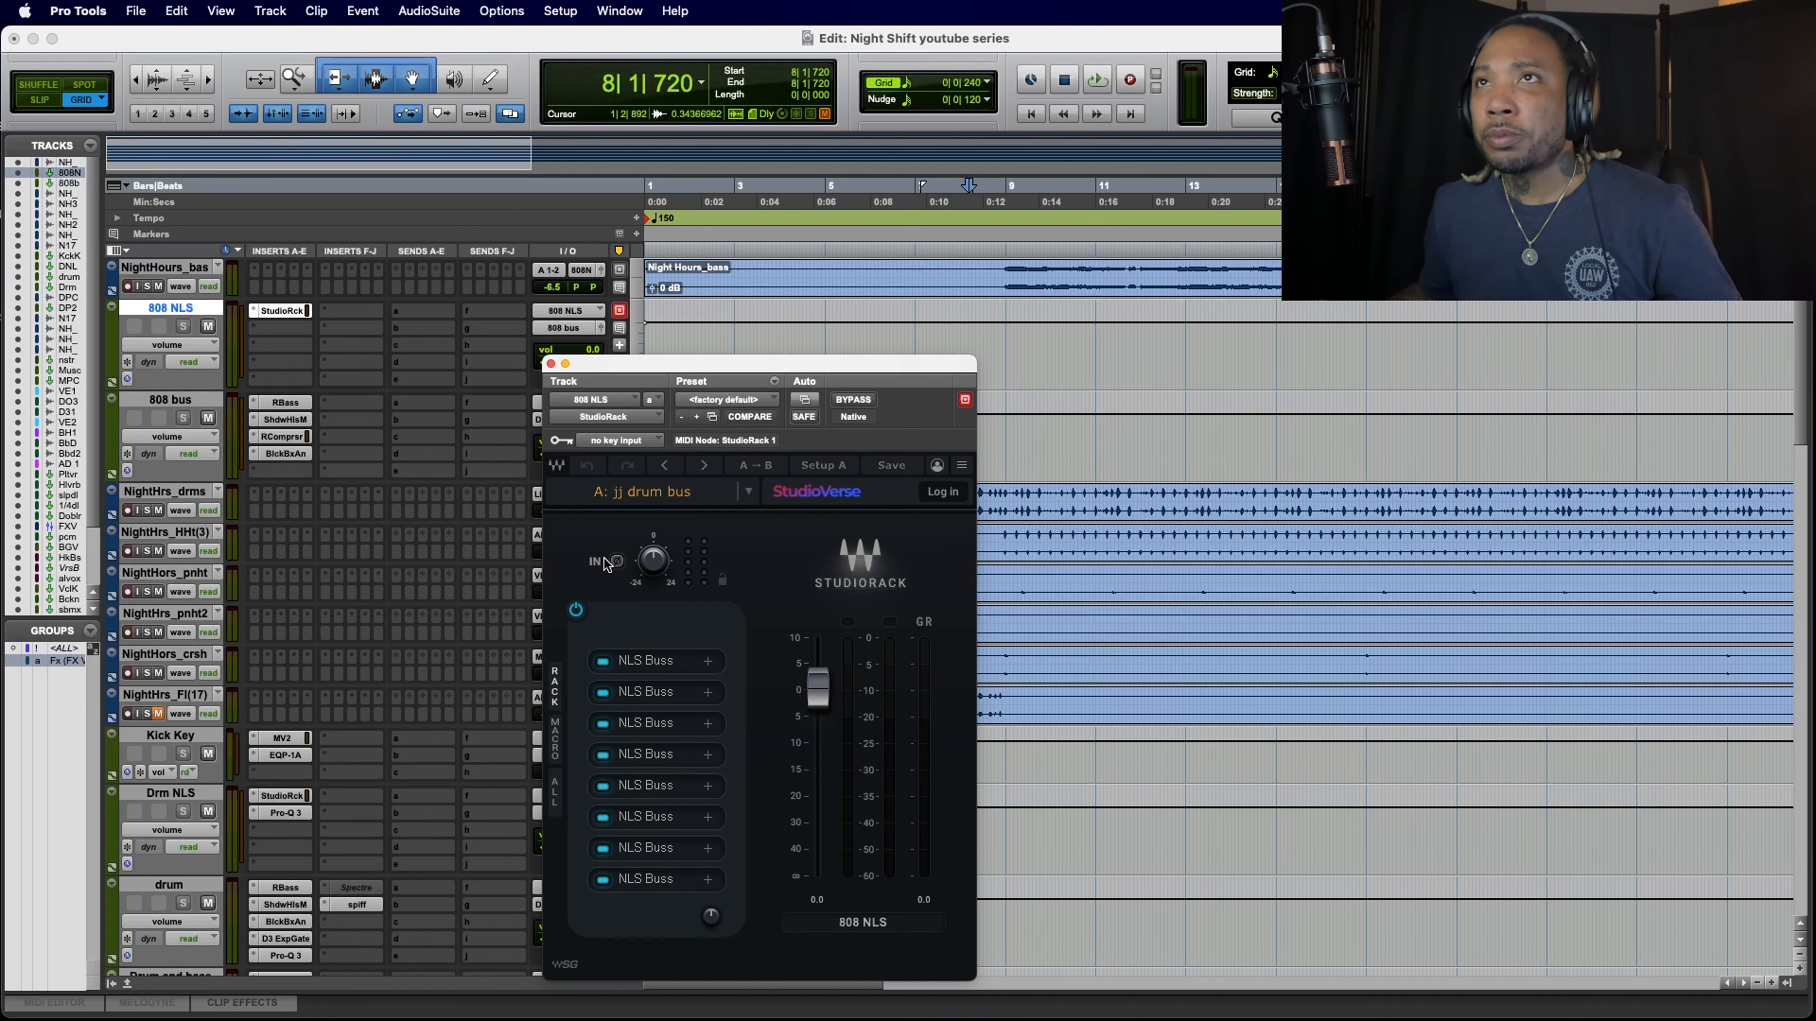
pyautogui.click(551, 364)
# Step: Restart playback and raise the NightHours_bas track's volume to -4.5 dB
pyautogui.press('space')
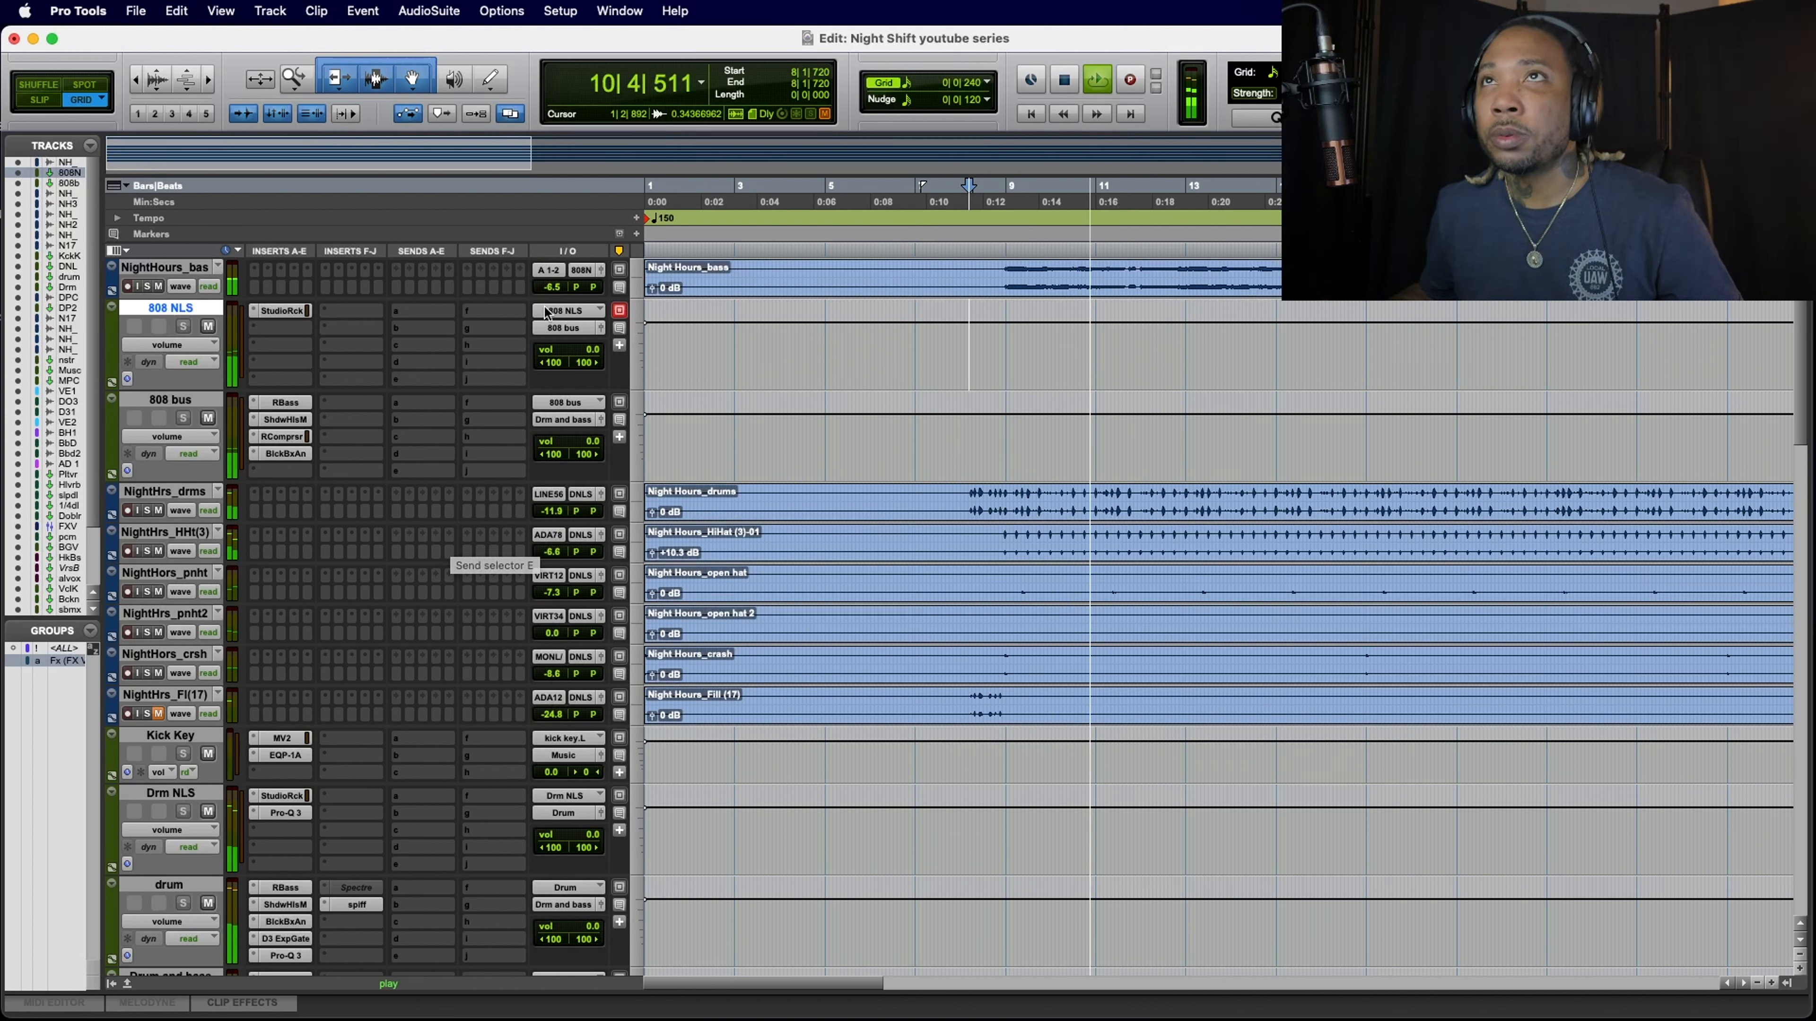
pyautogui.moveTo(555, 289); pyautogui.dragTo(554, 287)
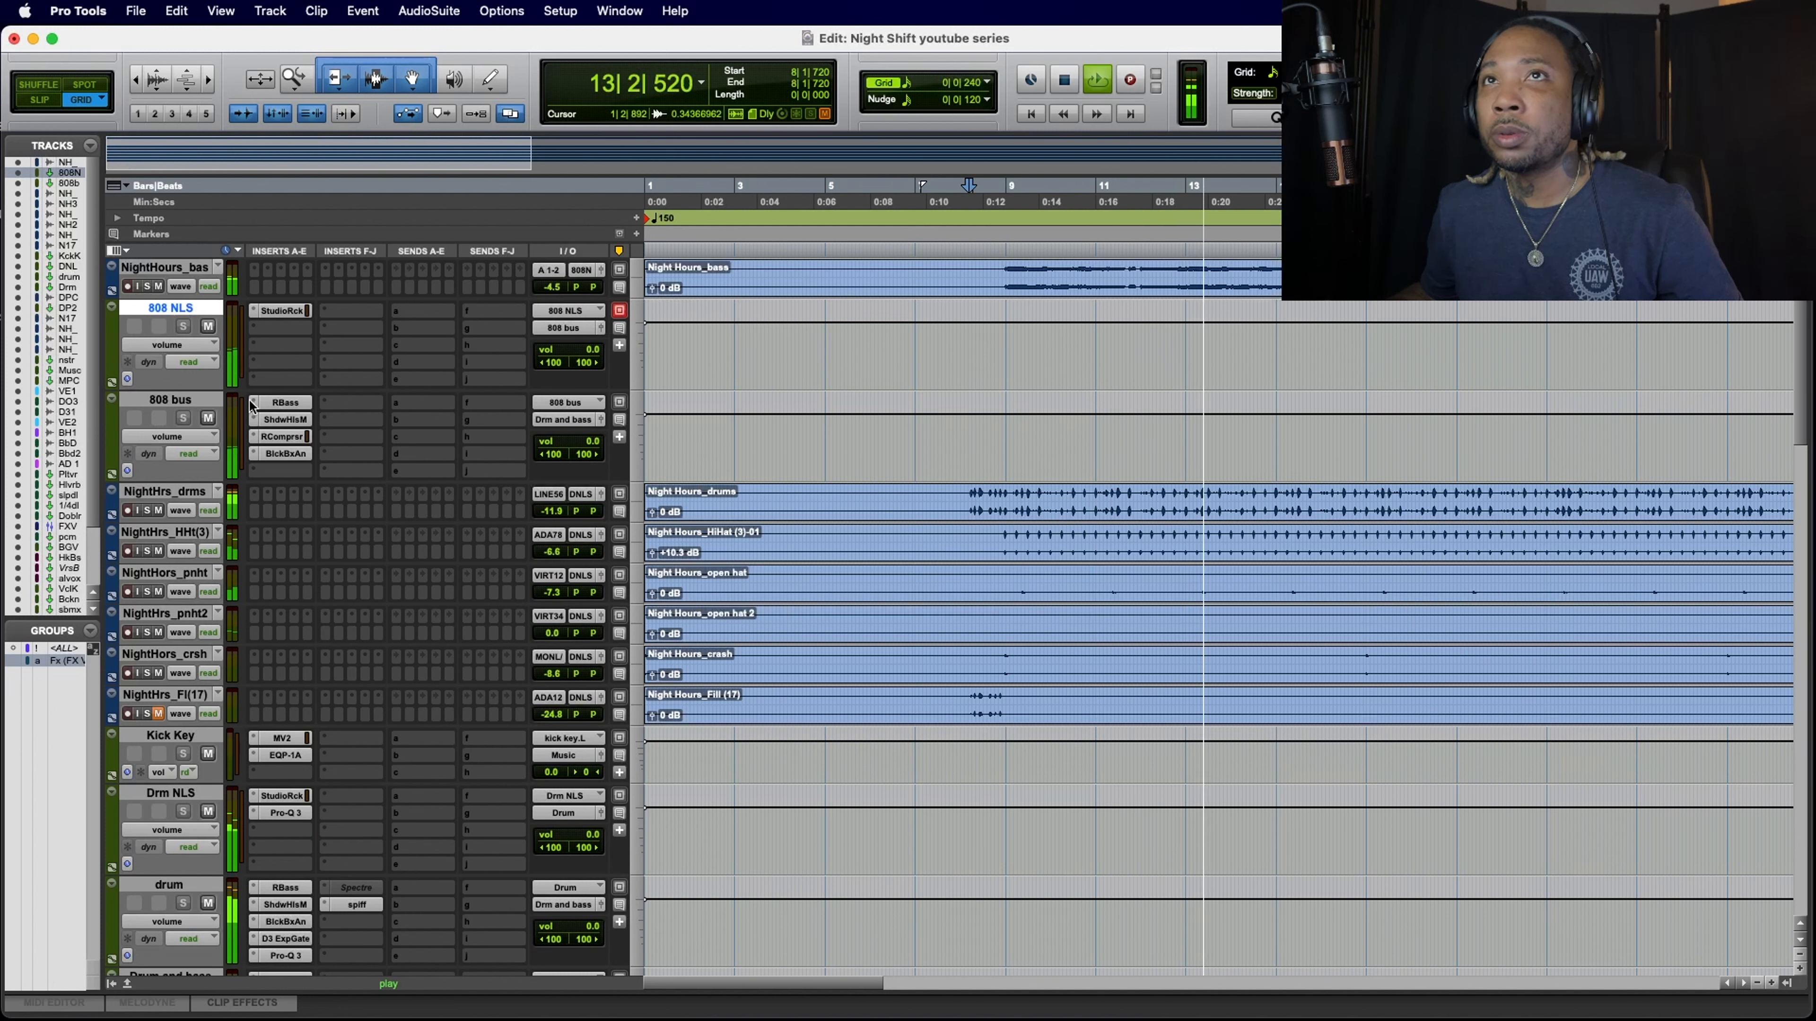
# Step: During playback, set the 808 bus RBass gain to -18.6, check the Shadow Hills compressor, and raise the RCompressor gain to 6.5
pyautogui.click(285, 402)
pyautogui.moveTo(875, 642); pyautogui.dragTo(876, 635)
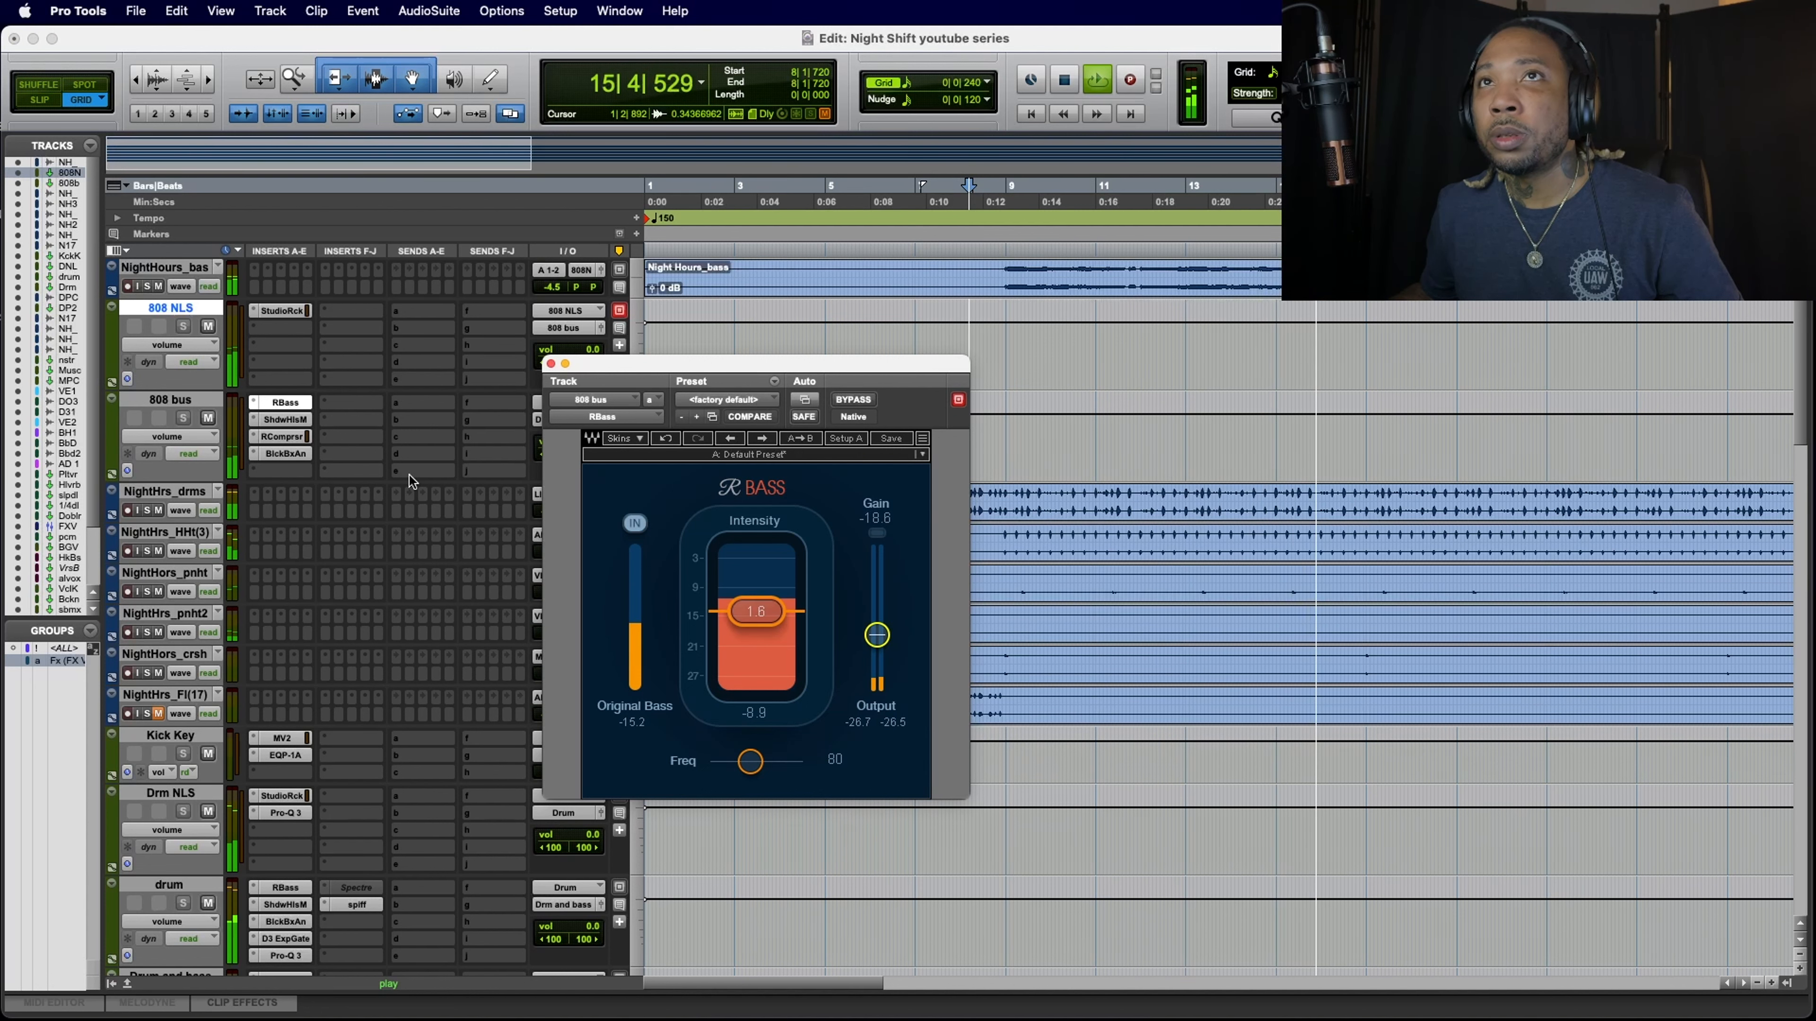
pyautogui.click(286, 420)
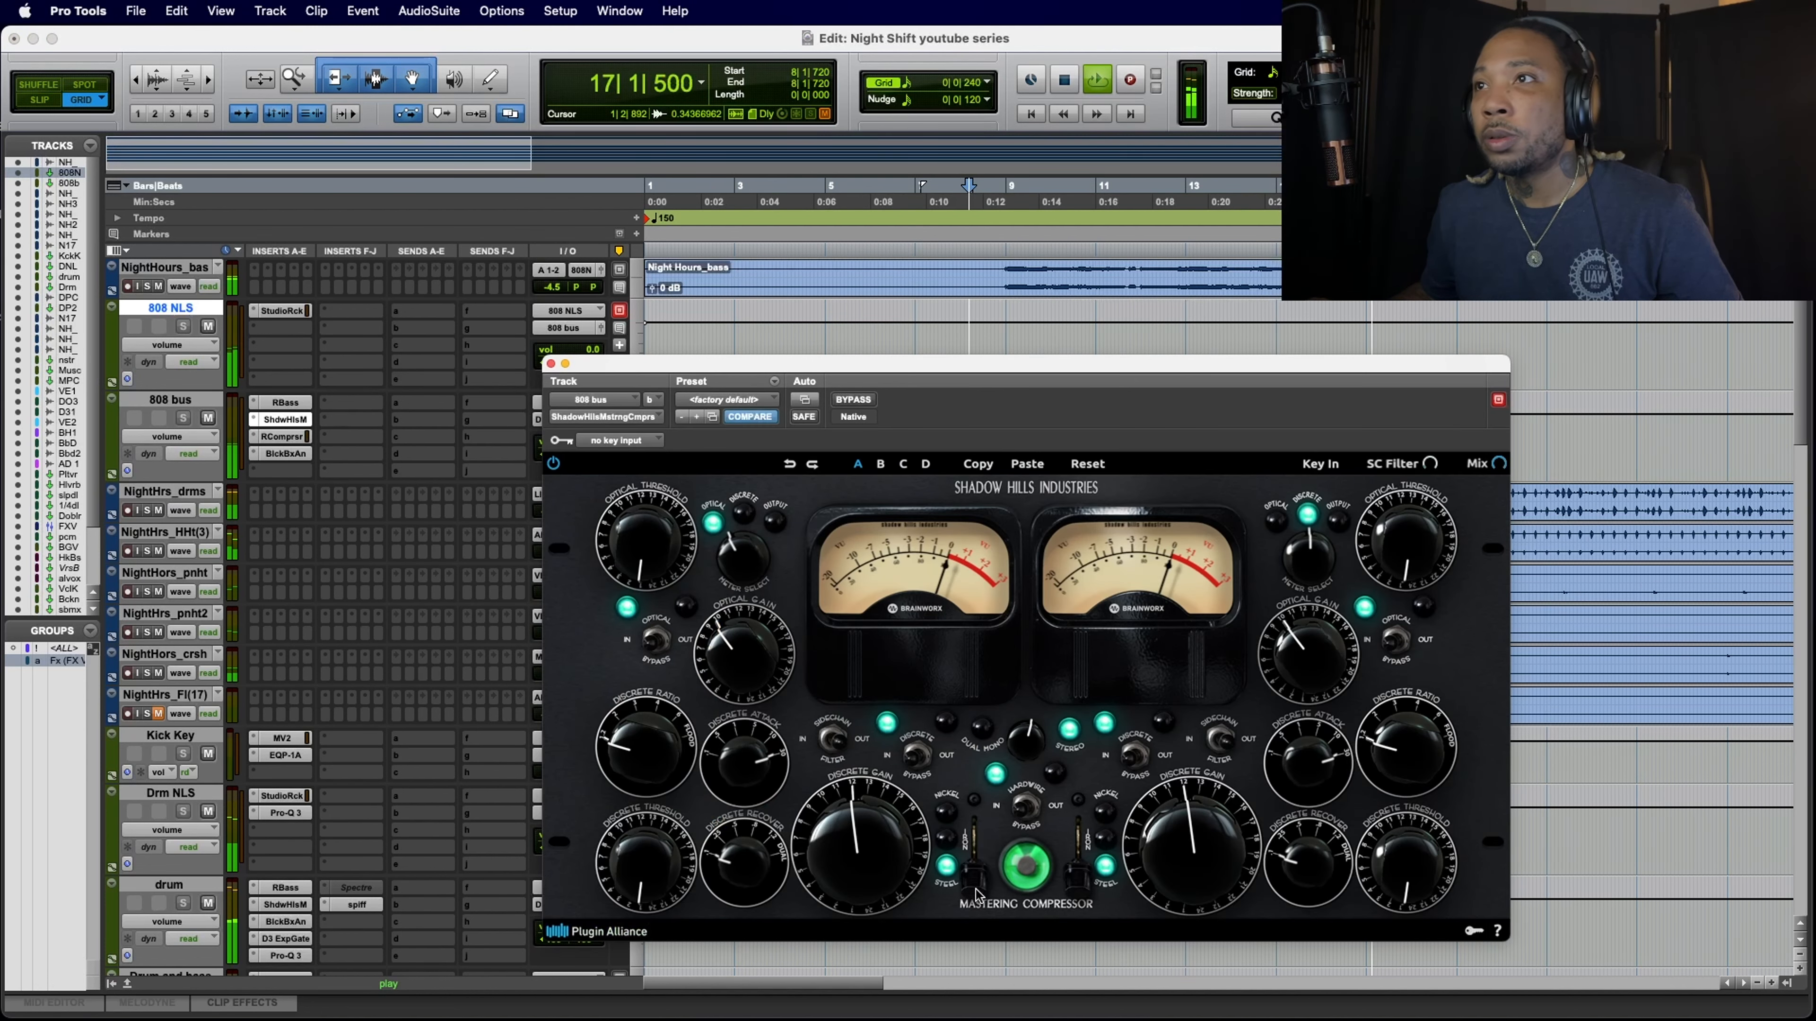
pyautogui.click(286, 436)
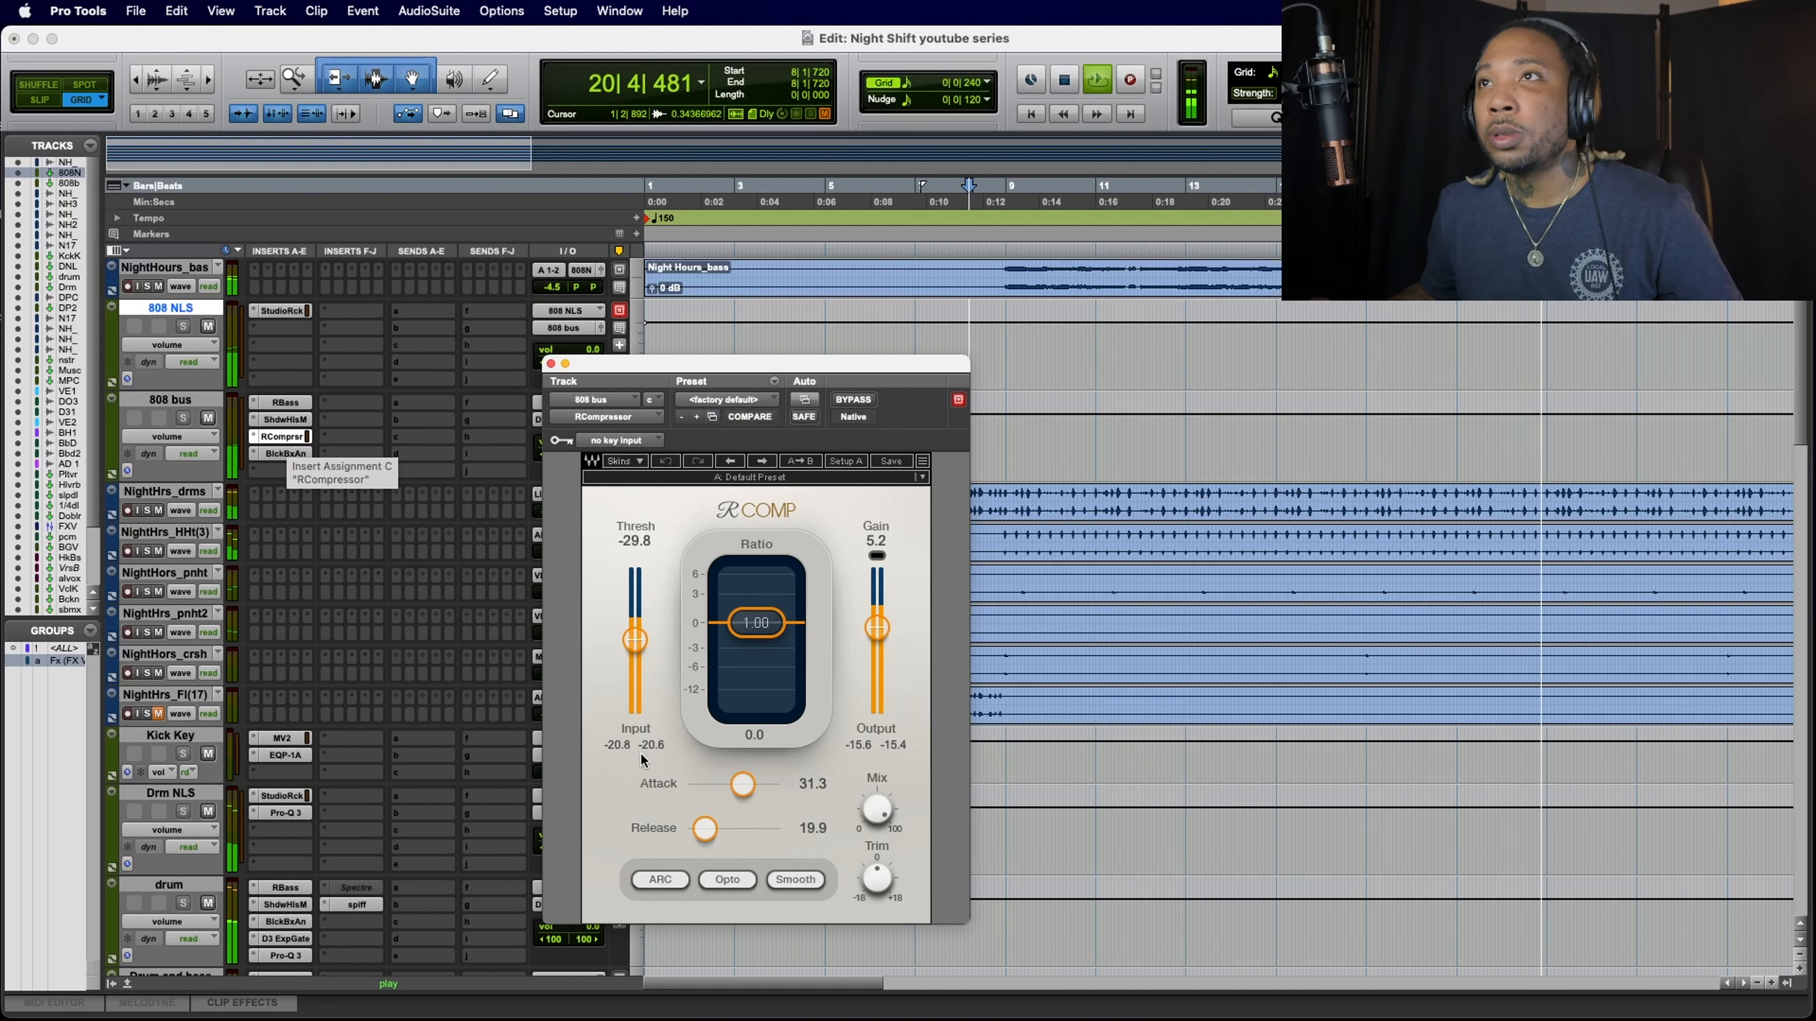
pyautogui.moveTo(880, 635); pyautogui.dragTo(880, 631)
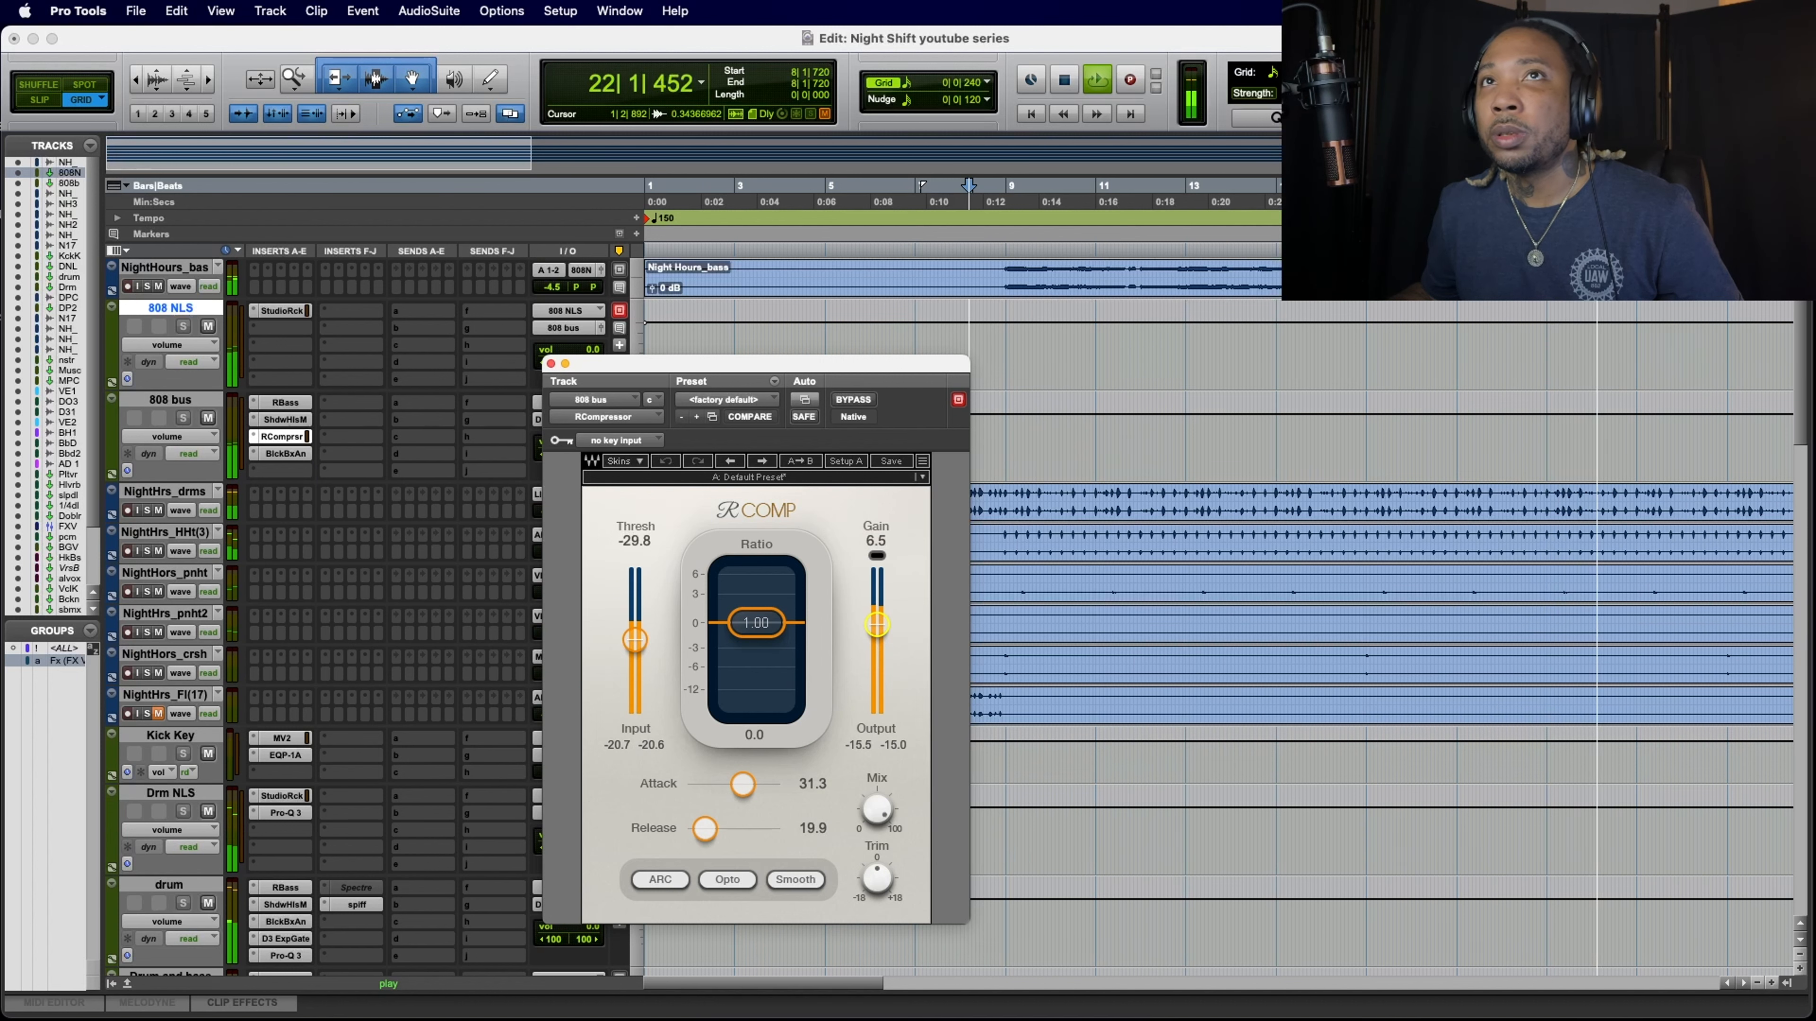
# Step: Fine-tune the Black Box HG-2 output on the 808 bus to about 34% and close the plug-in window
pyautogui.click(287, 458)
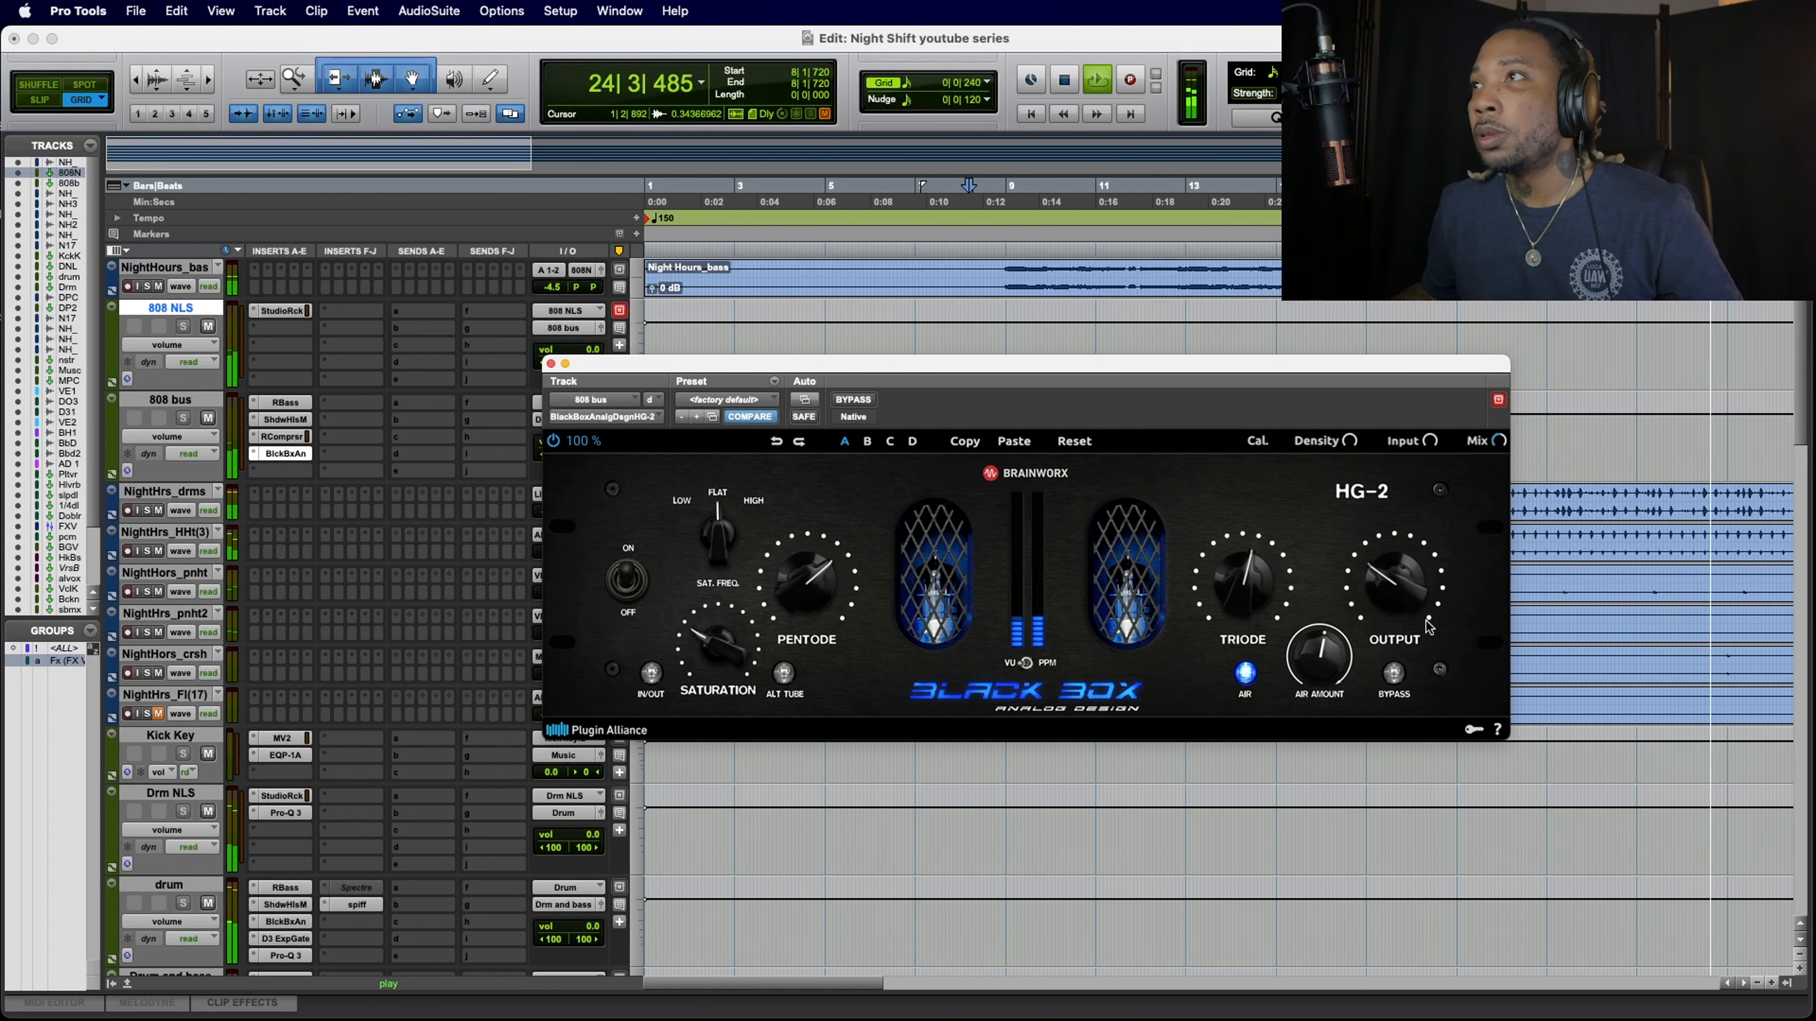
pyautogui.moveTo(1406, 596); pyautogui.dragTo(1405, 598)
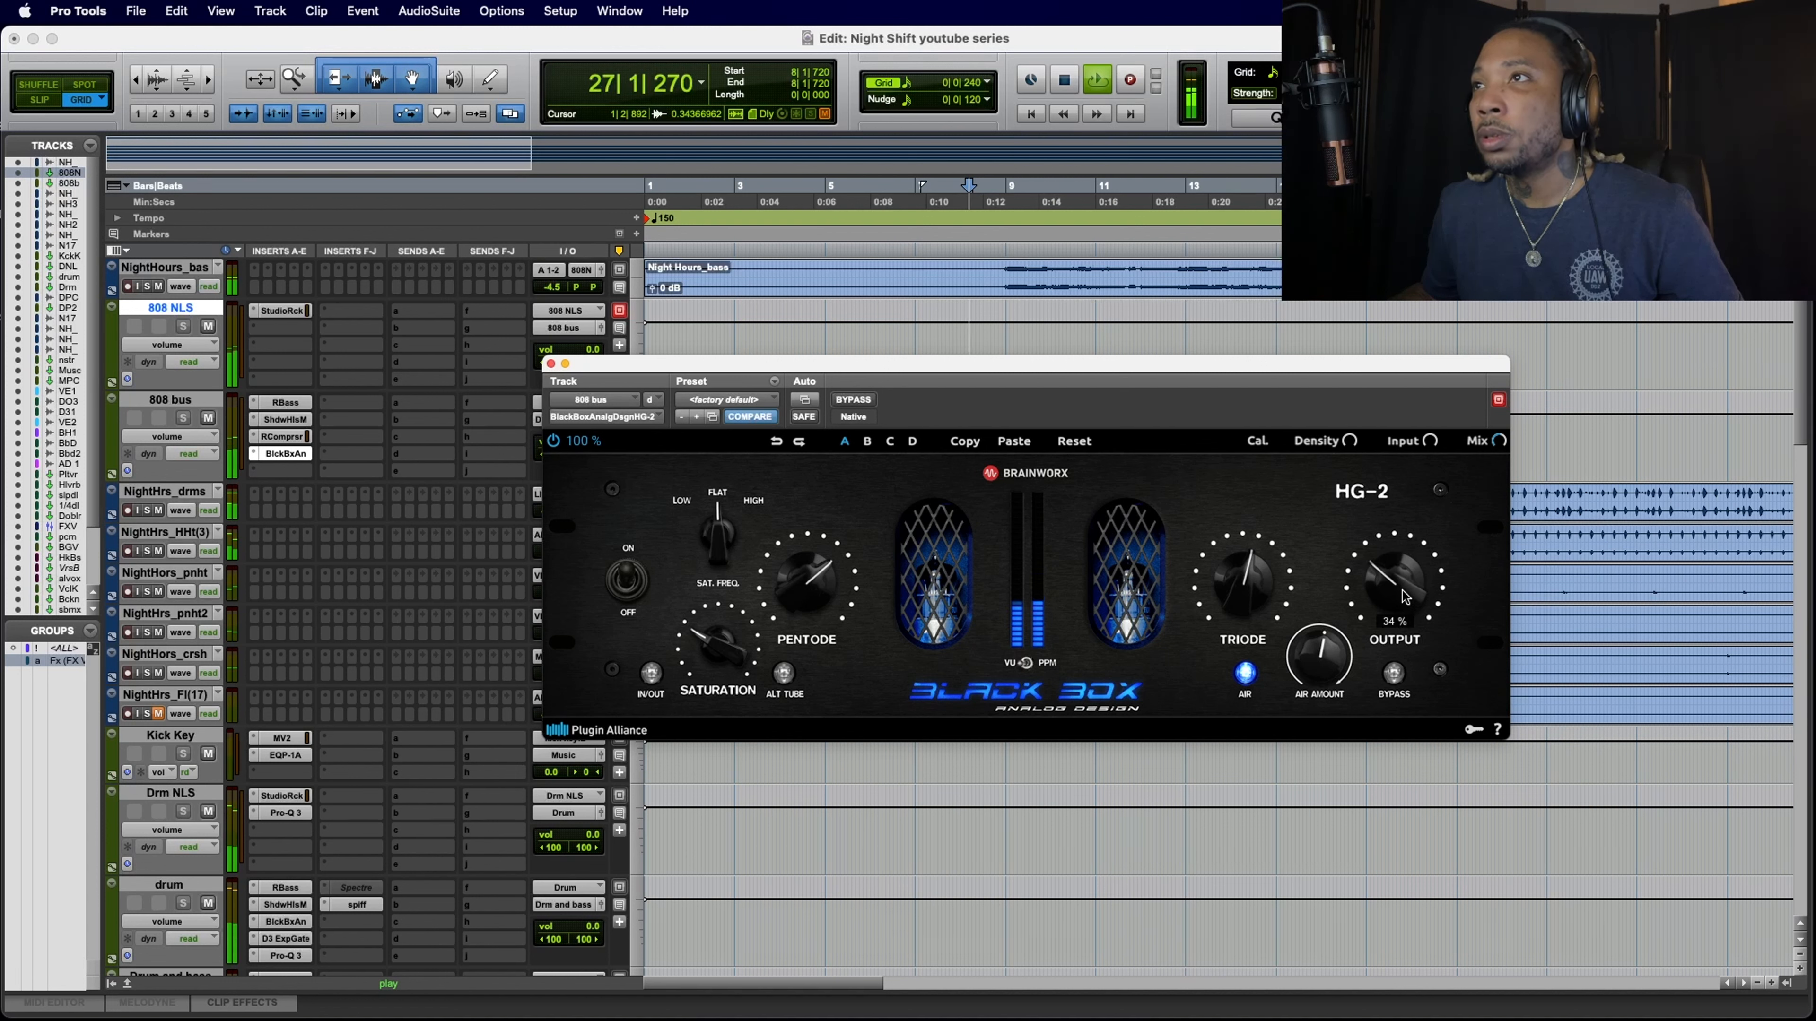
pyautogui.moveTo(1404, 598); pyautogui.dragTo(1404, 600)
pyautogui.click(550, 363)
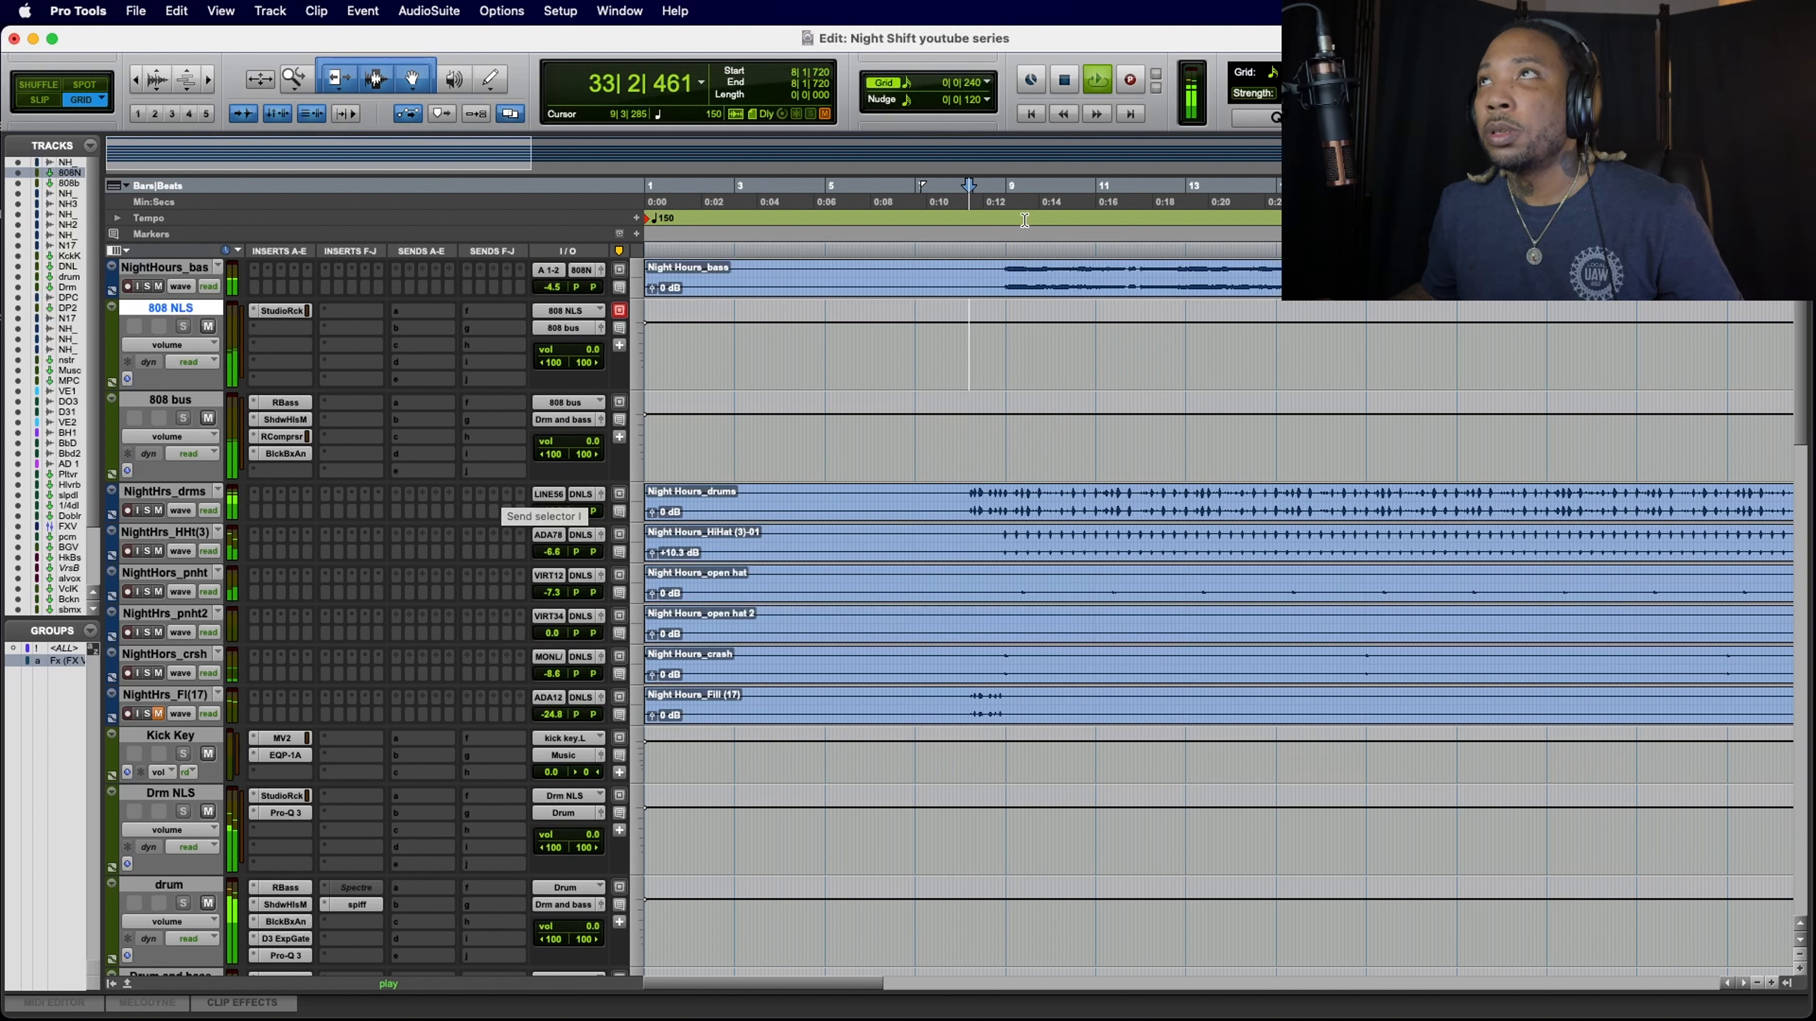
# Step: Replay the drums and bass from bar 8, and examine the levels down to the submix and Music tracks
pyautogui.press('space')
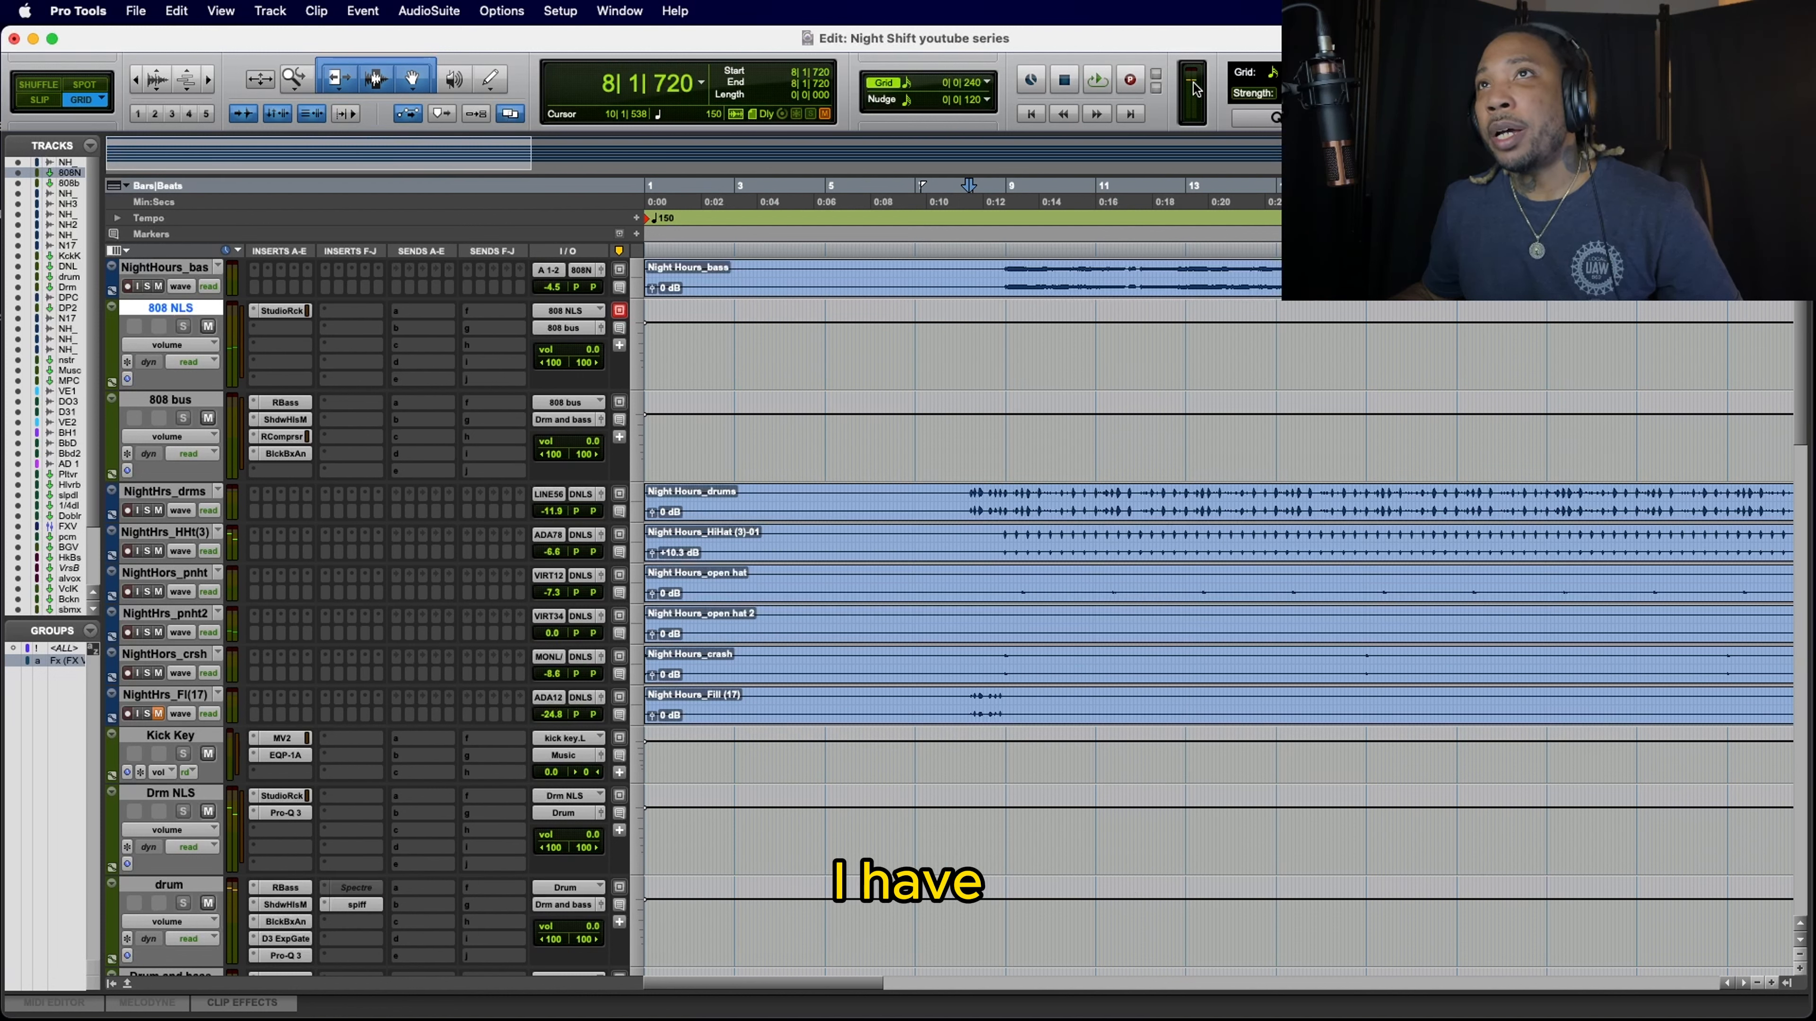
pyautogui.press('space')
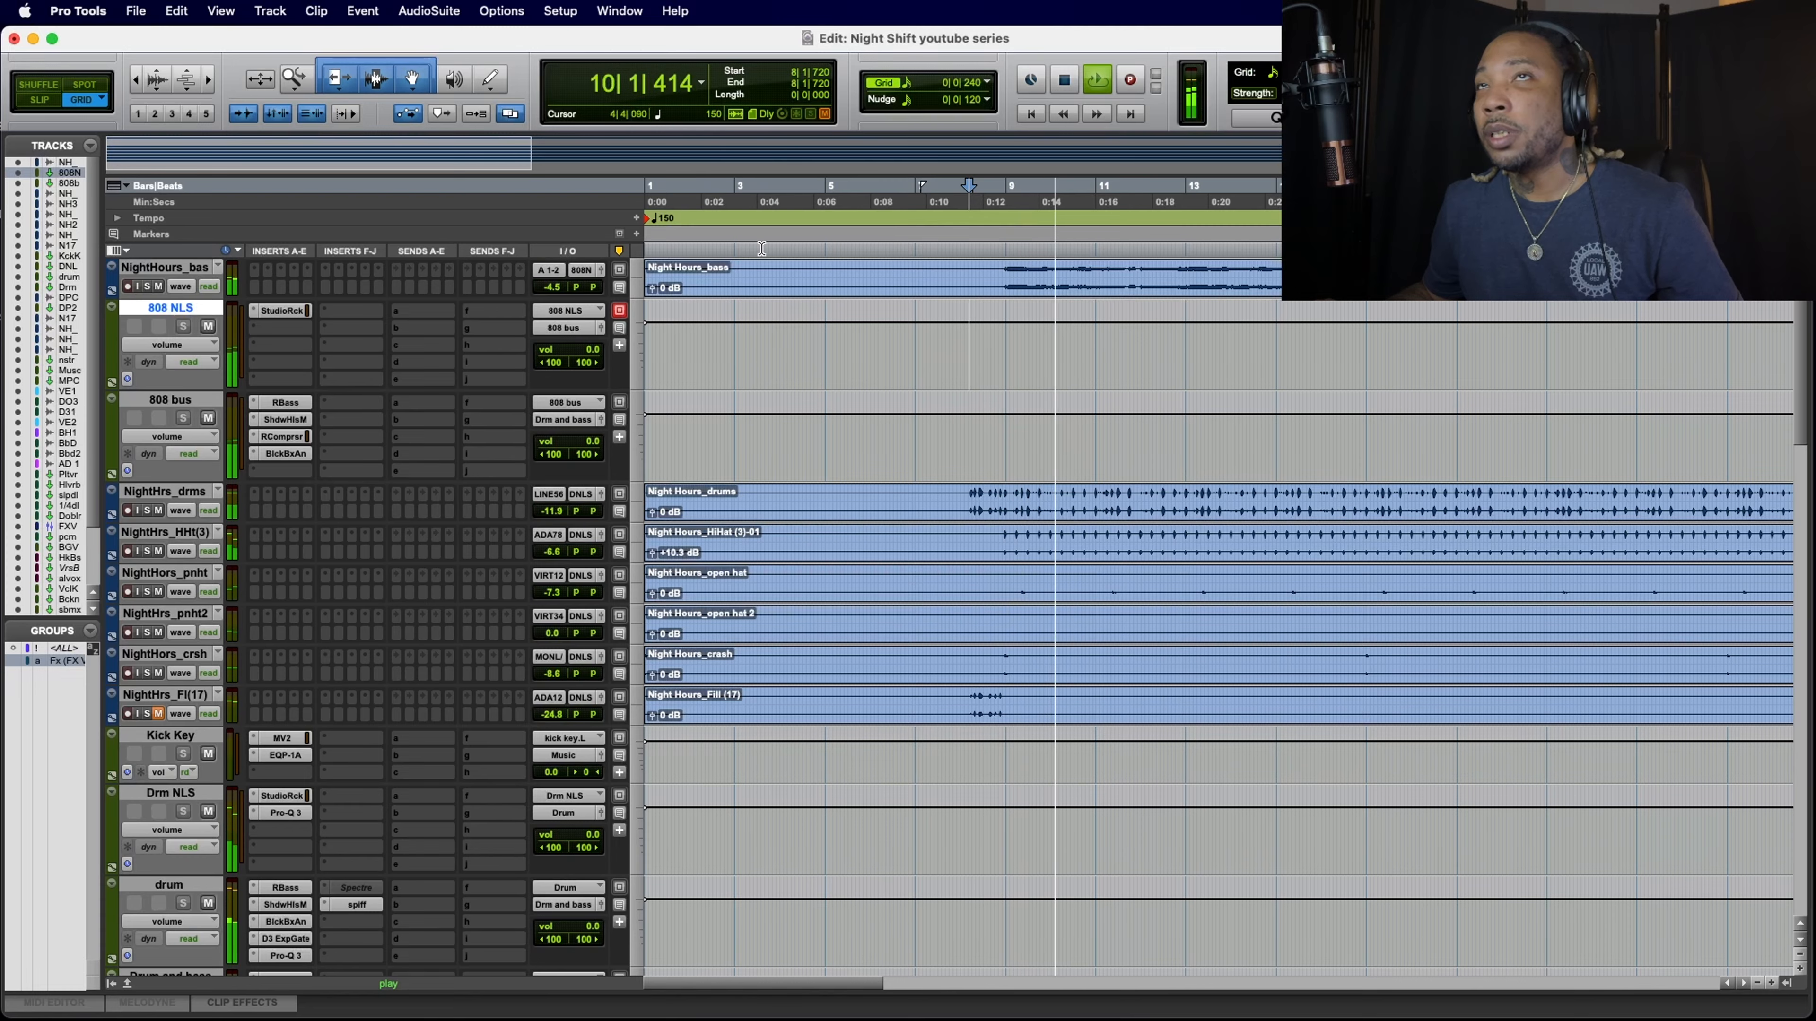
pyautogui.scroll(-10, 564, 335)
pyautogui.scroll(-15, 564, 335)
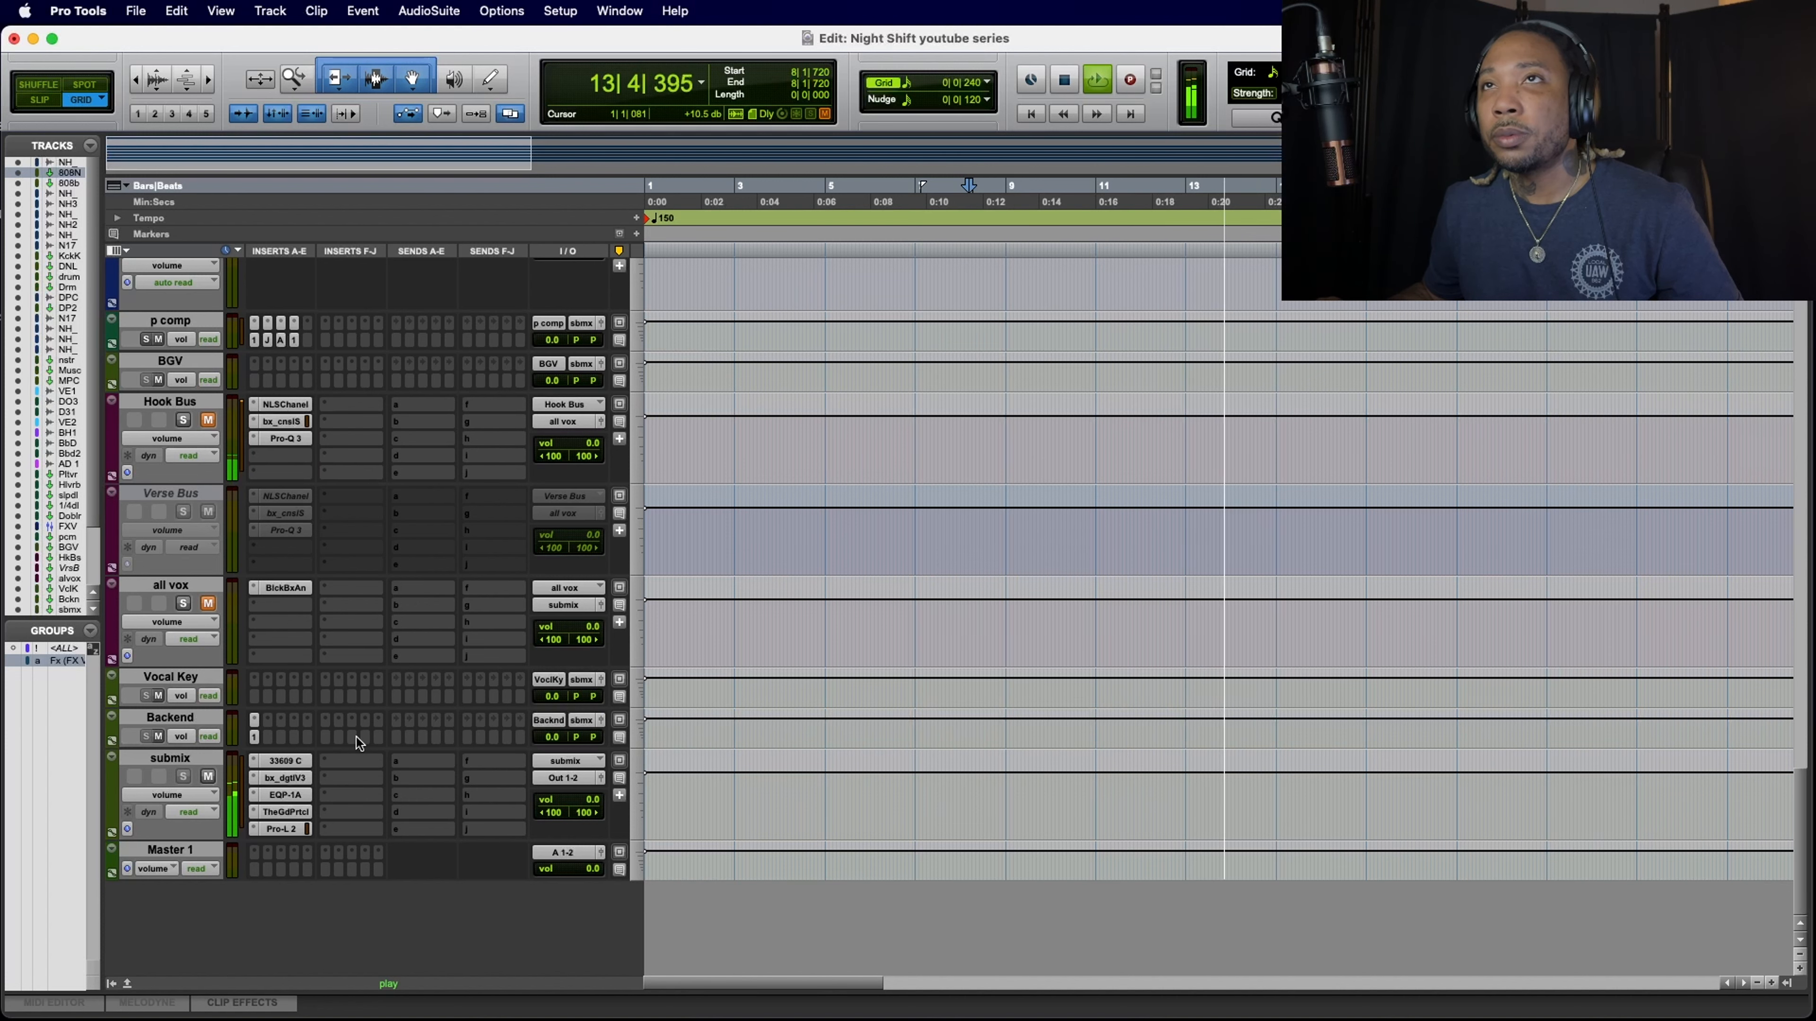
pyautogui.scroll(10, 428, 641)
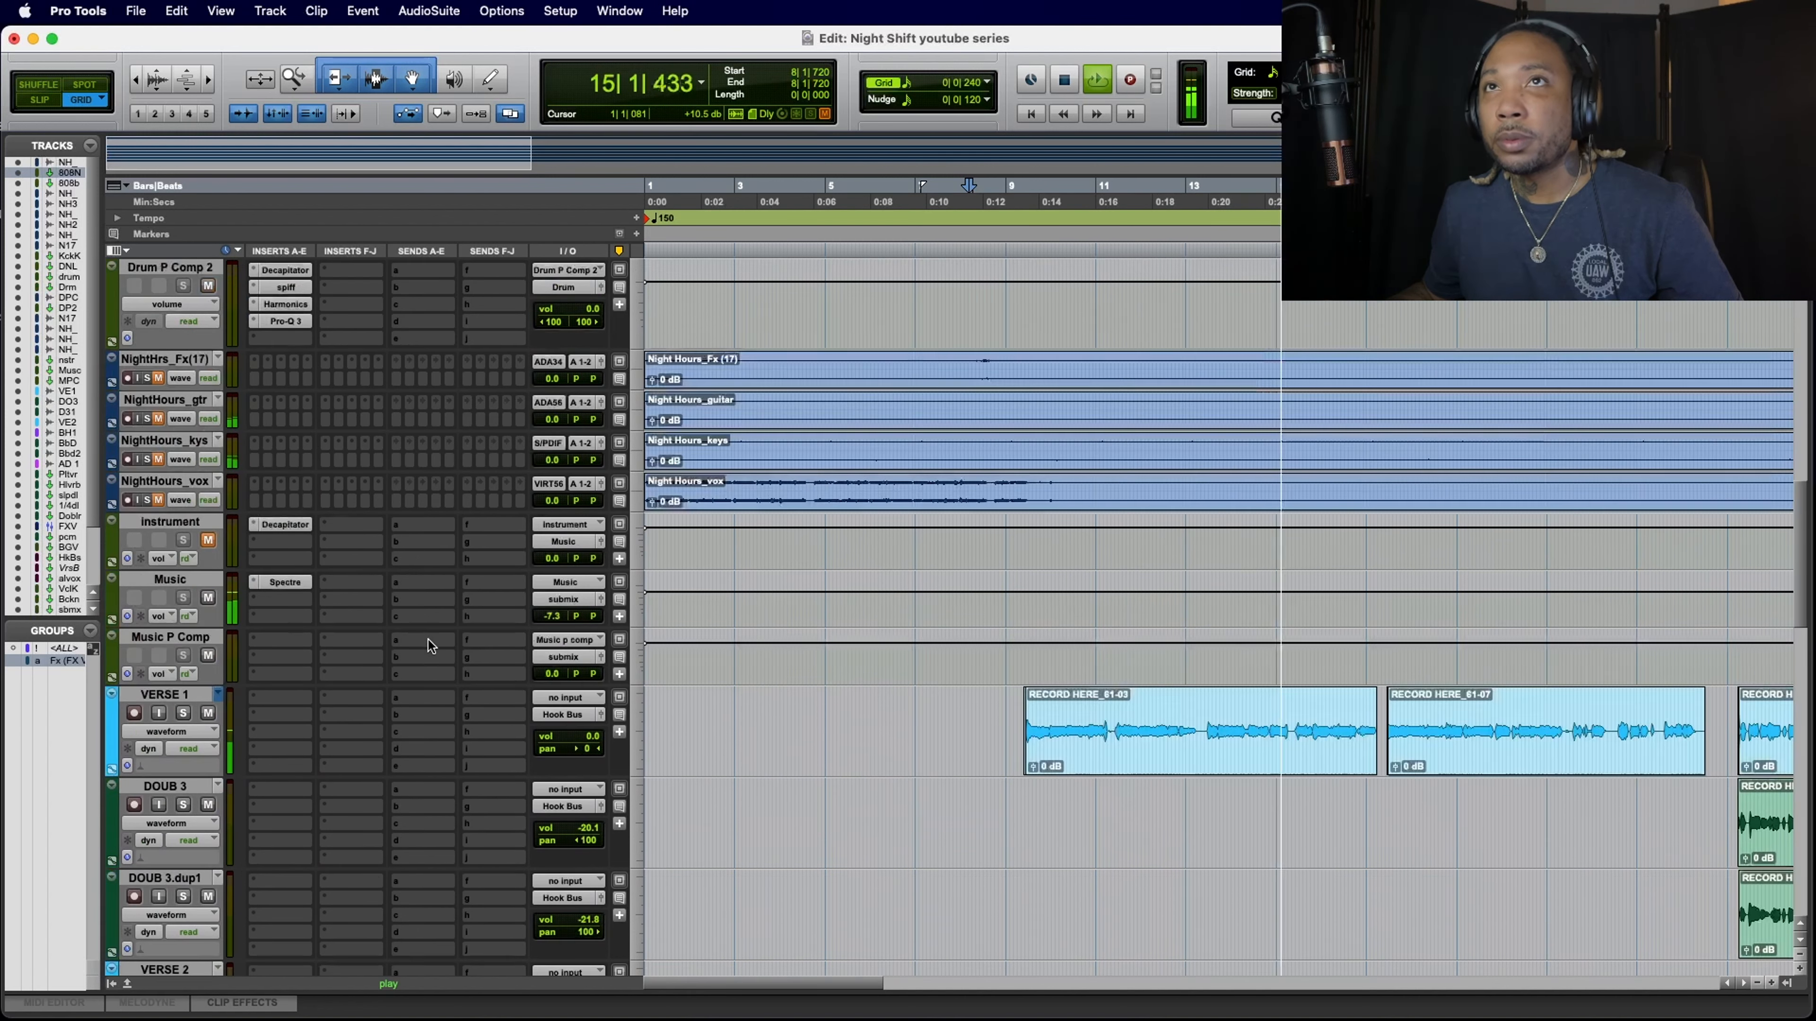
pyautogui.press('space')
pyautogui.scroll(10, 428, 640)
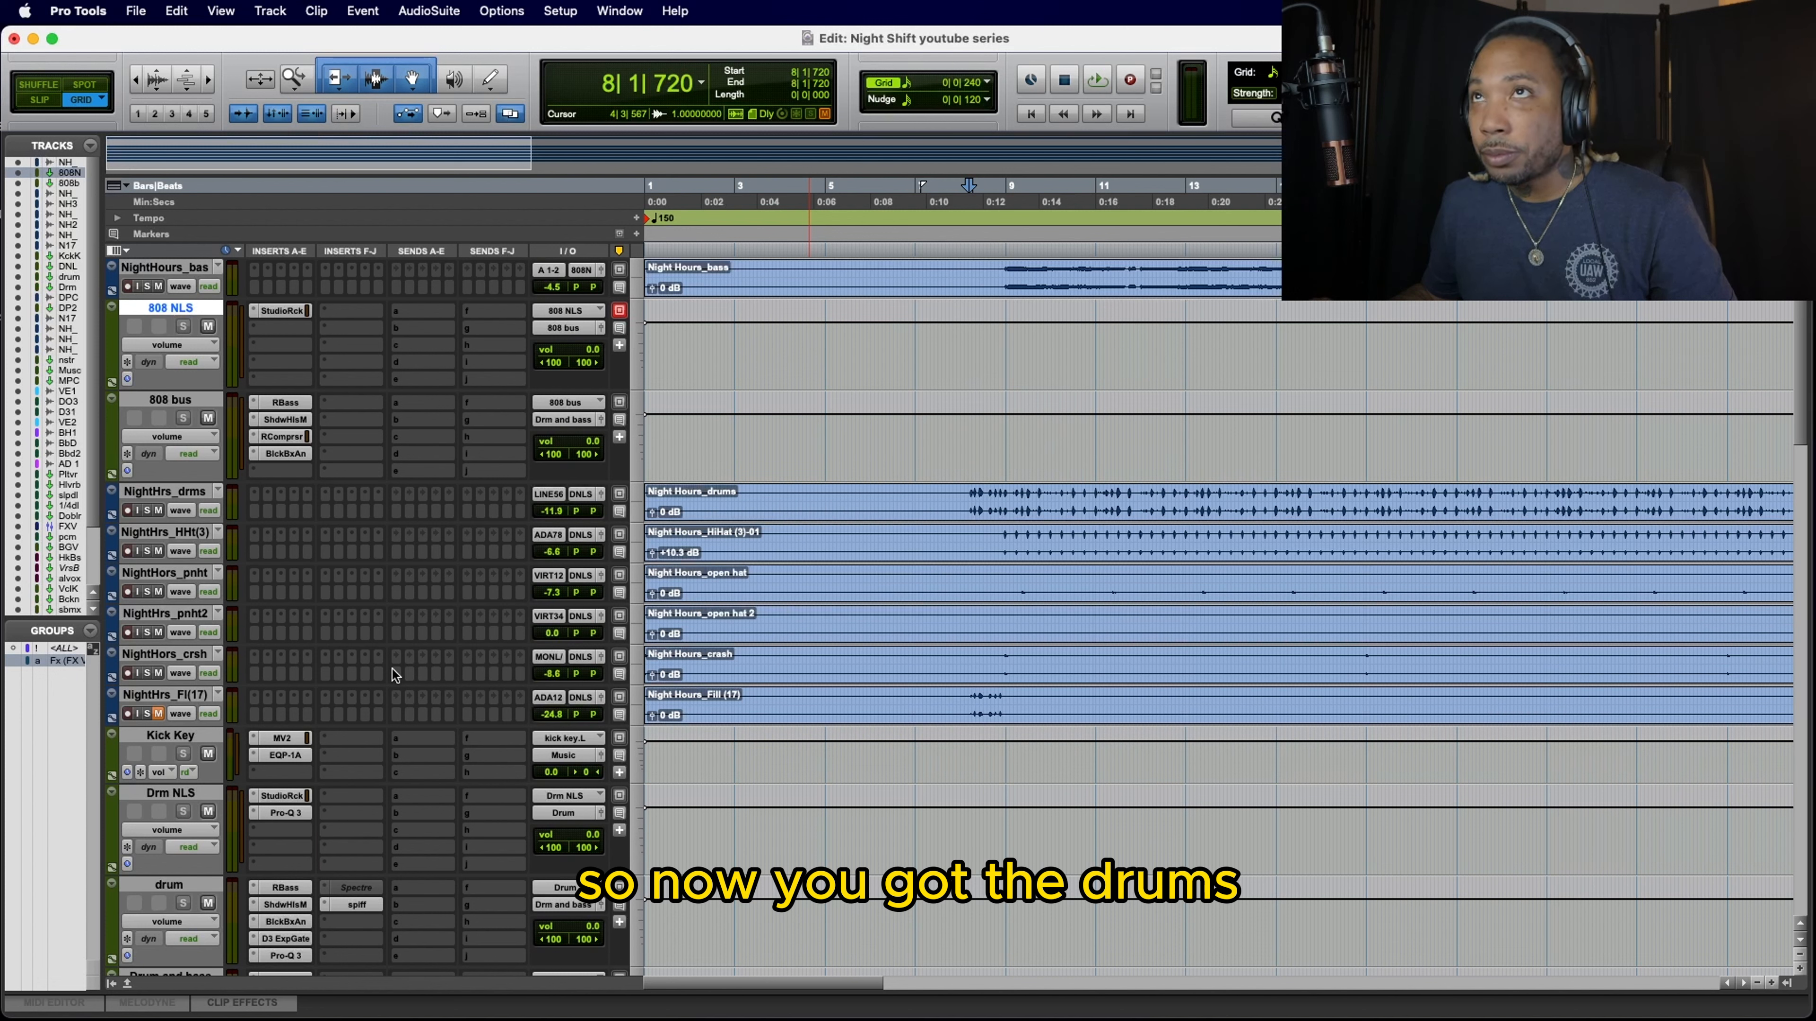
# Step: Lower NightHrs_drms to -13.2 dB, the hi-hat to -16.5, the open hats to -13.2 and -6.0, and the crash to -10.6 during playback
pyautogui.press('space')
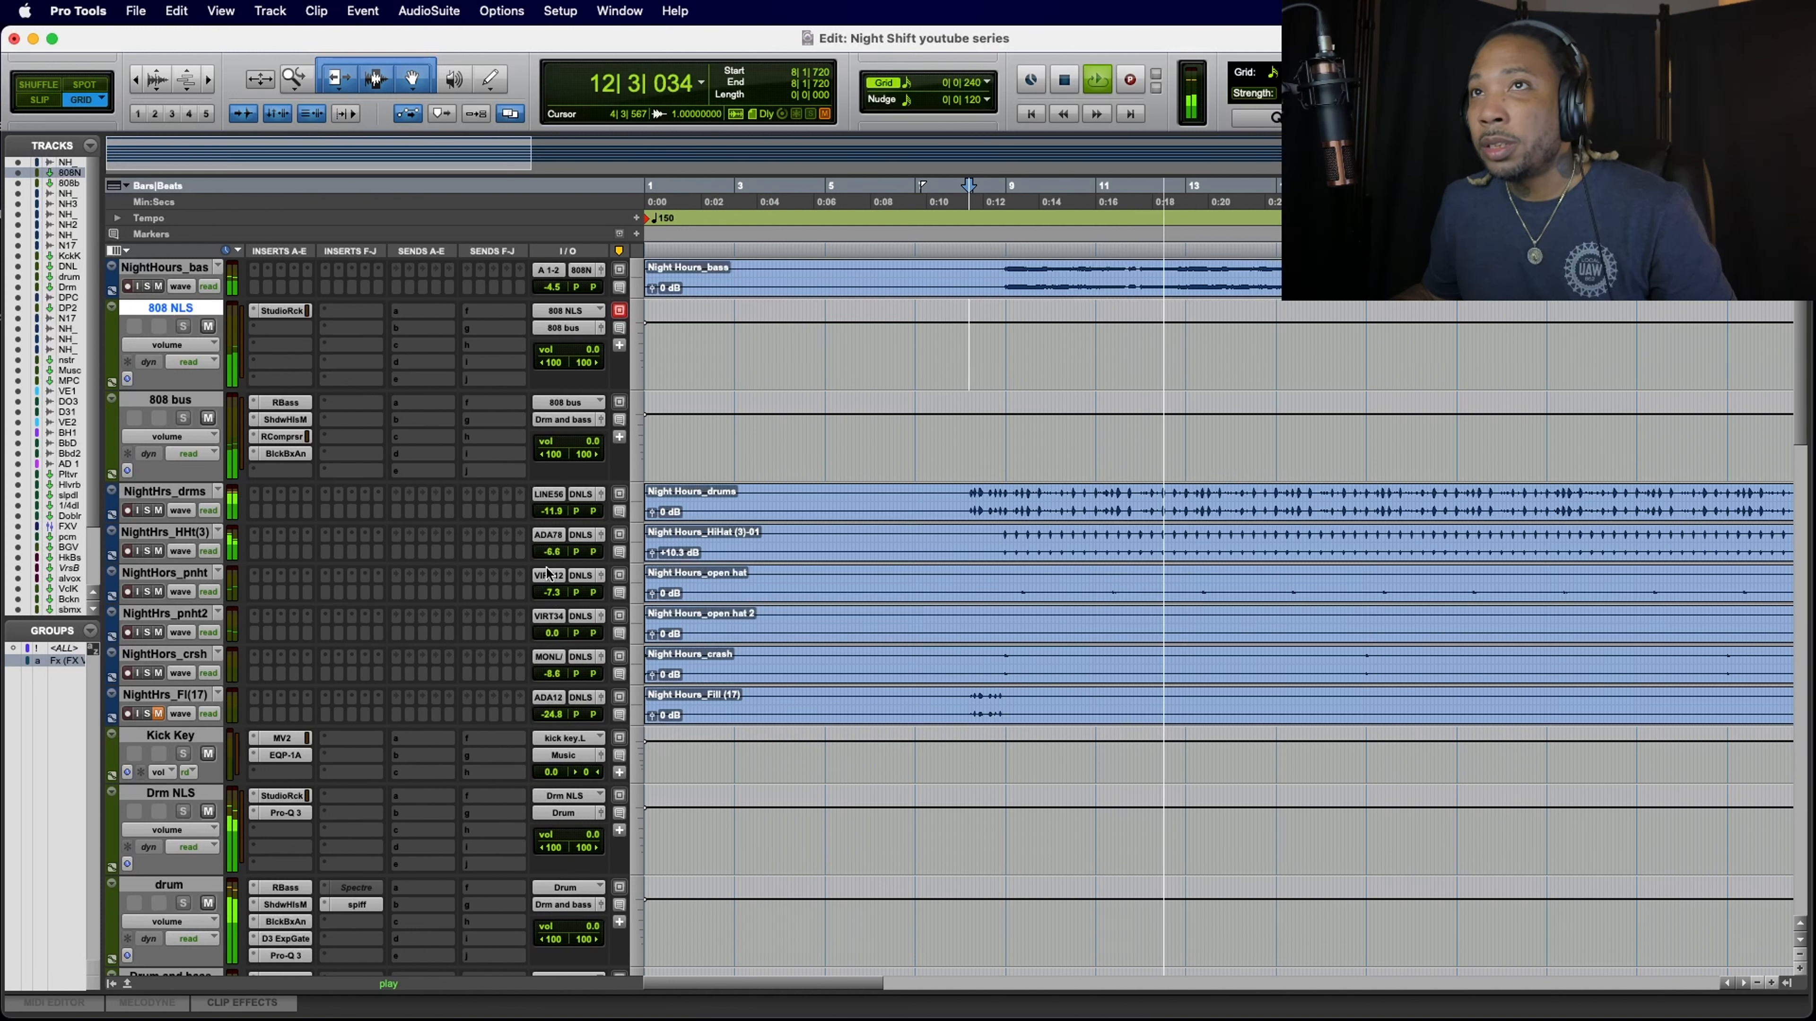
pyautogui.moveTo(550, 560)
pyautogui.mouseDown()
pyautogui.moveTo(552, 639)
pyautogui.moveTo(549, 561)
pyautogui.mouseUp()
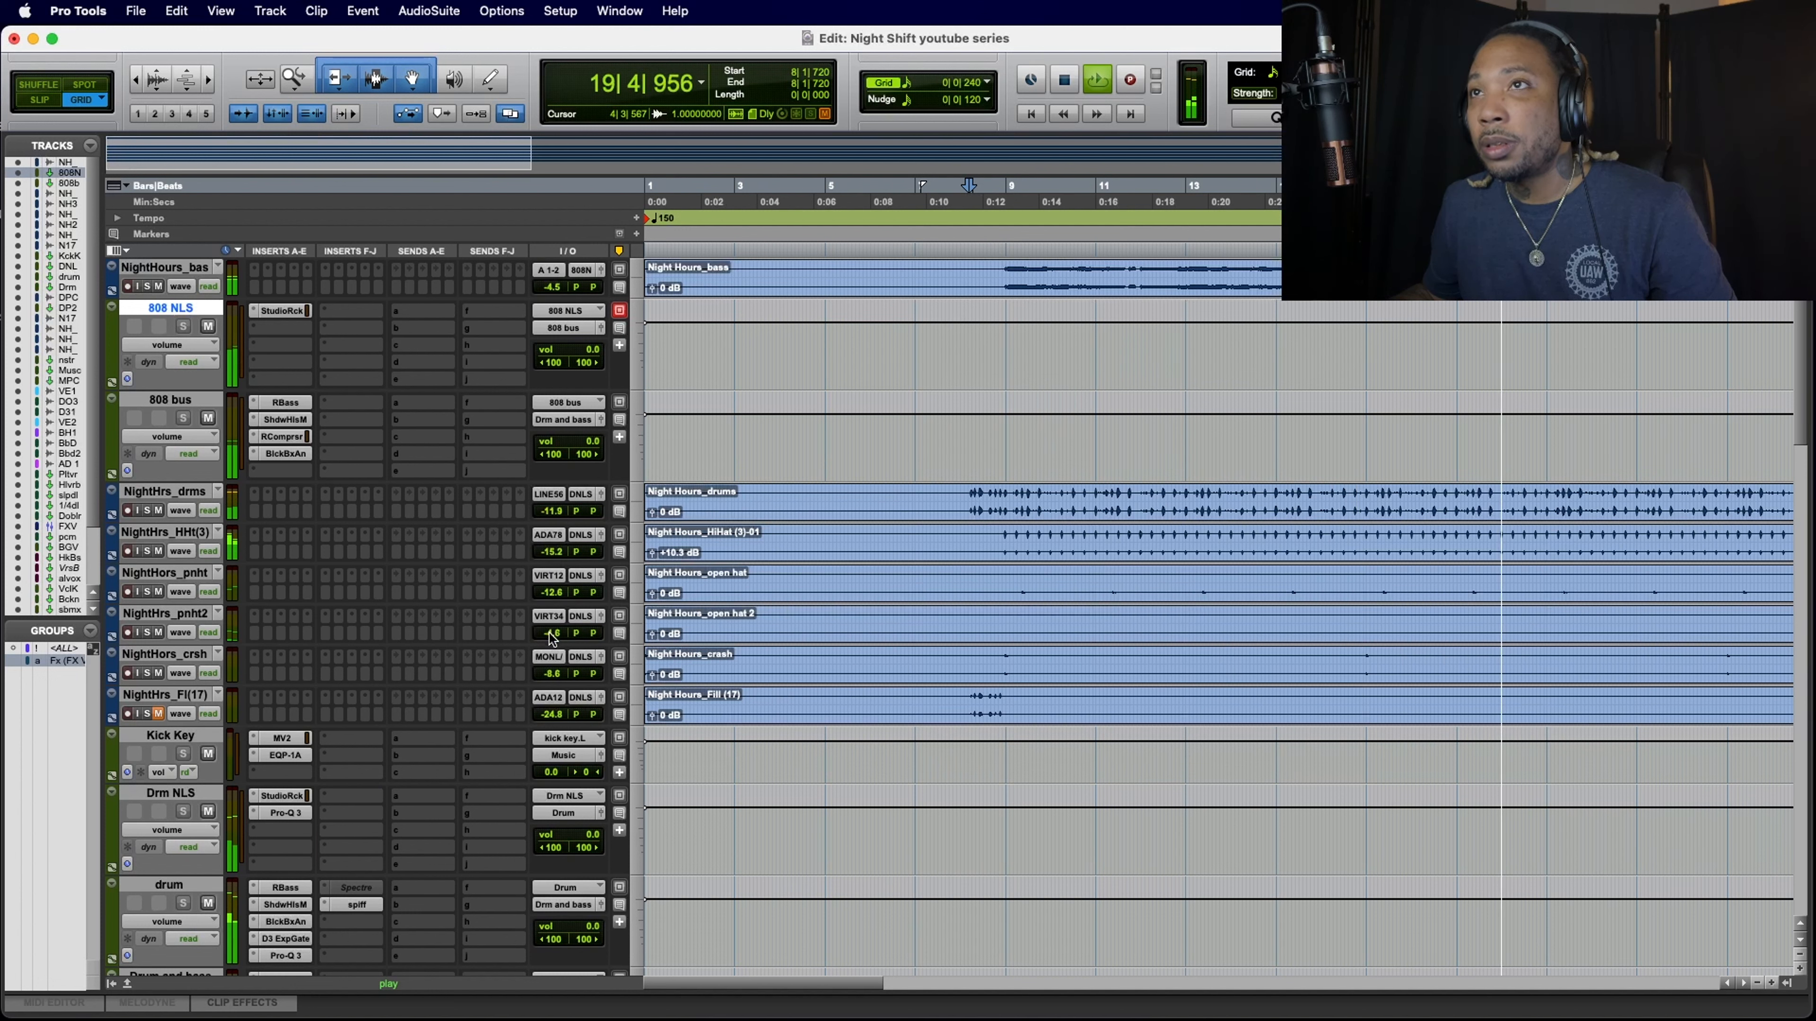
pyautogui.moveTo(552, 633); pyautogui.dragTo(554, 513)
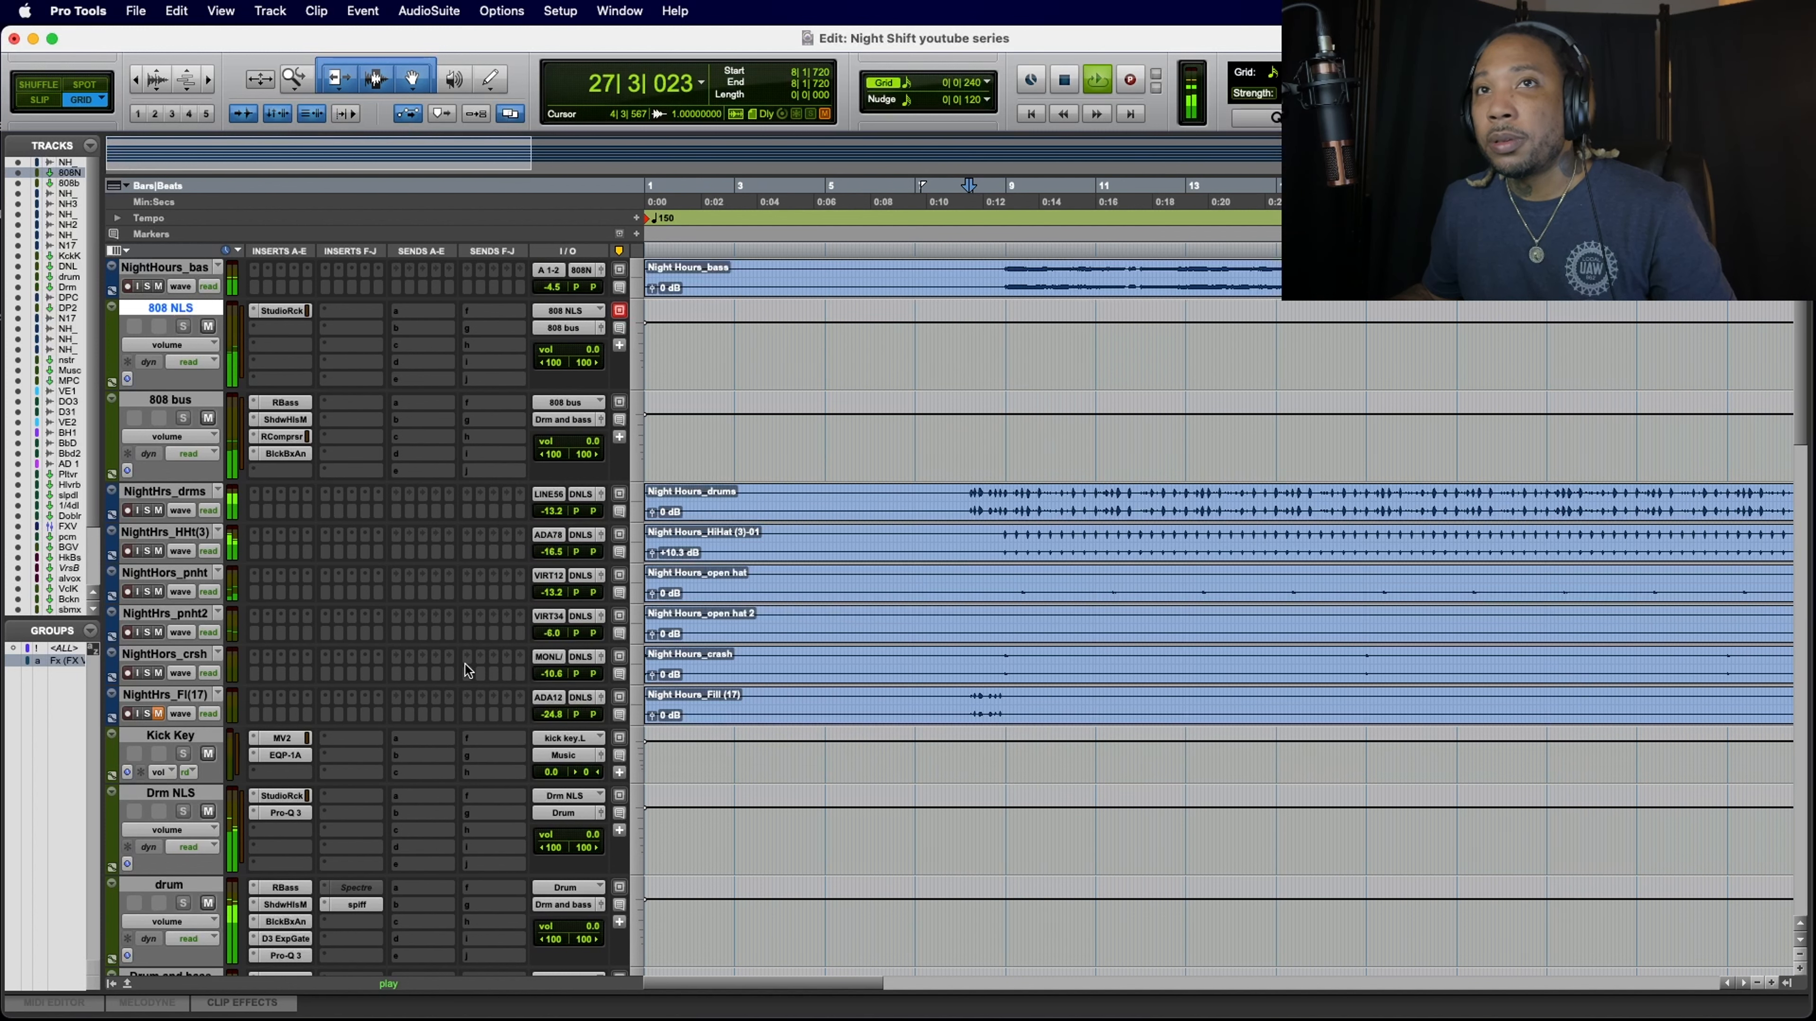
pyautogui.scroll(-3, 465, 664)
pyautogui.scroll(-2, 466, 664)
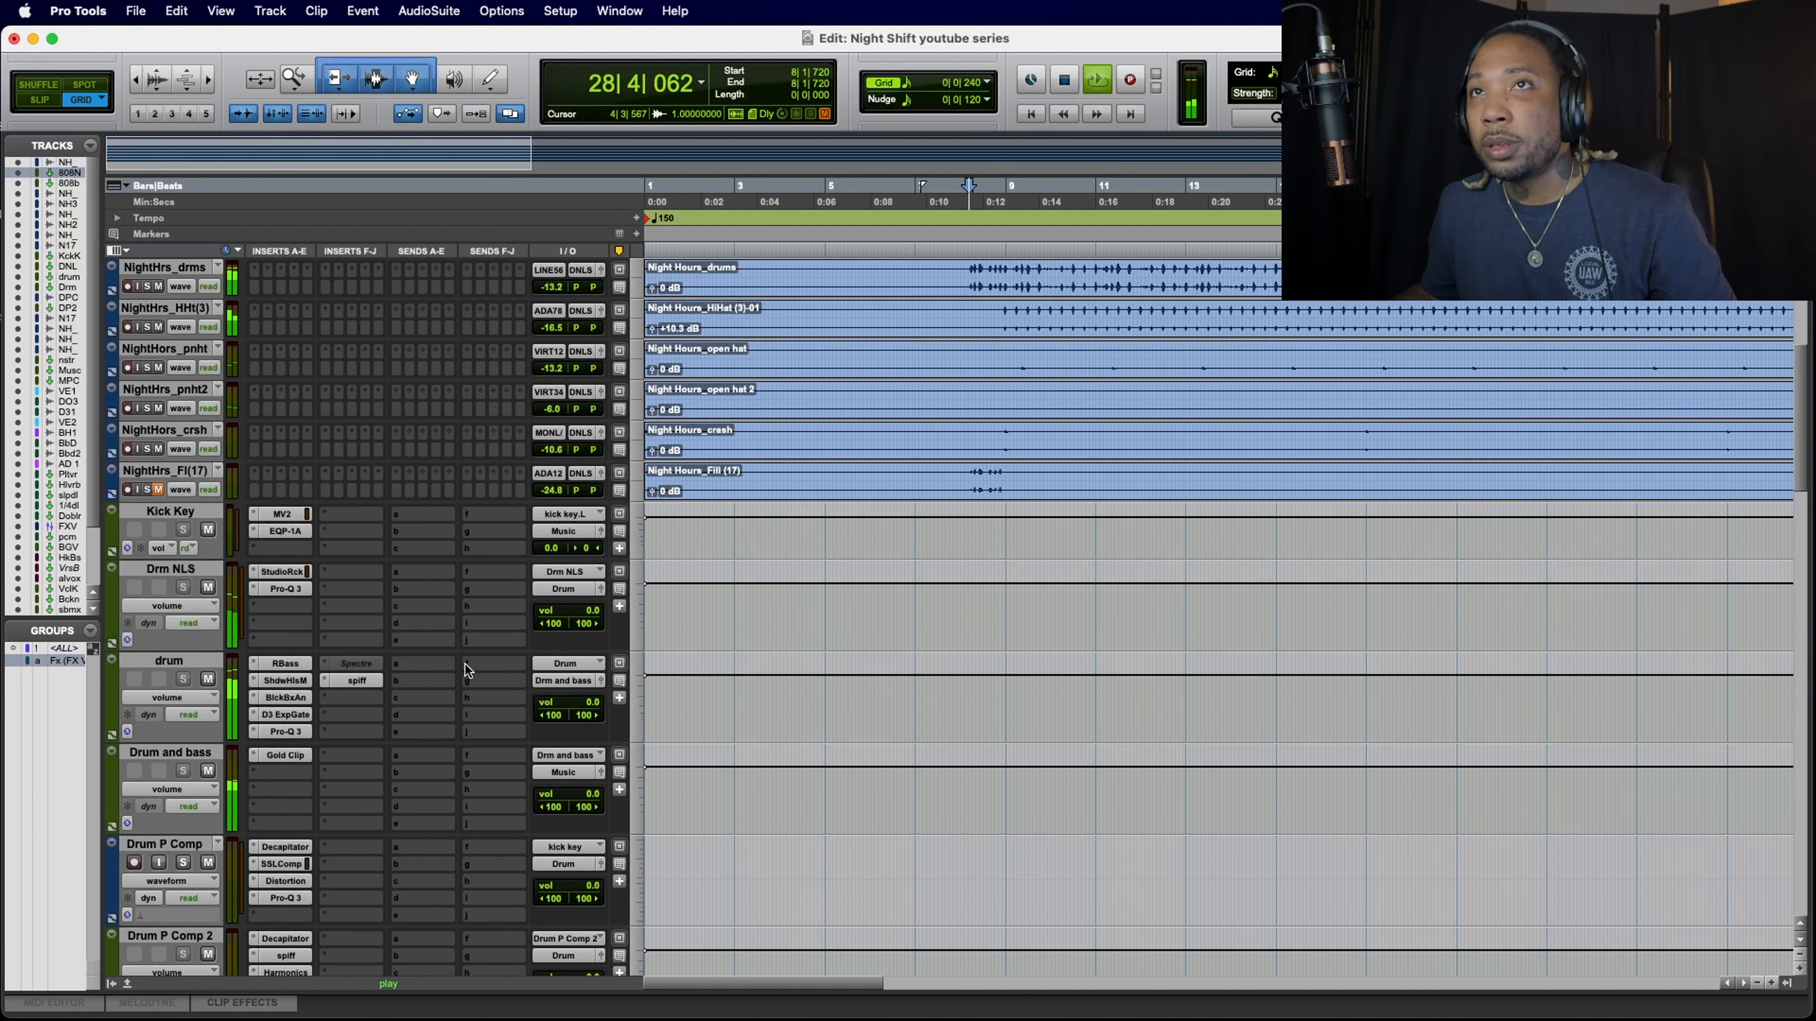
pyautogui.press('space')
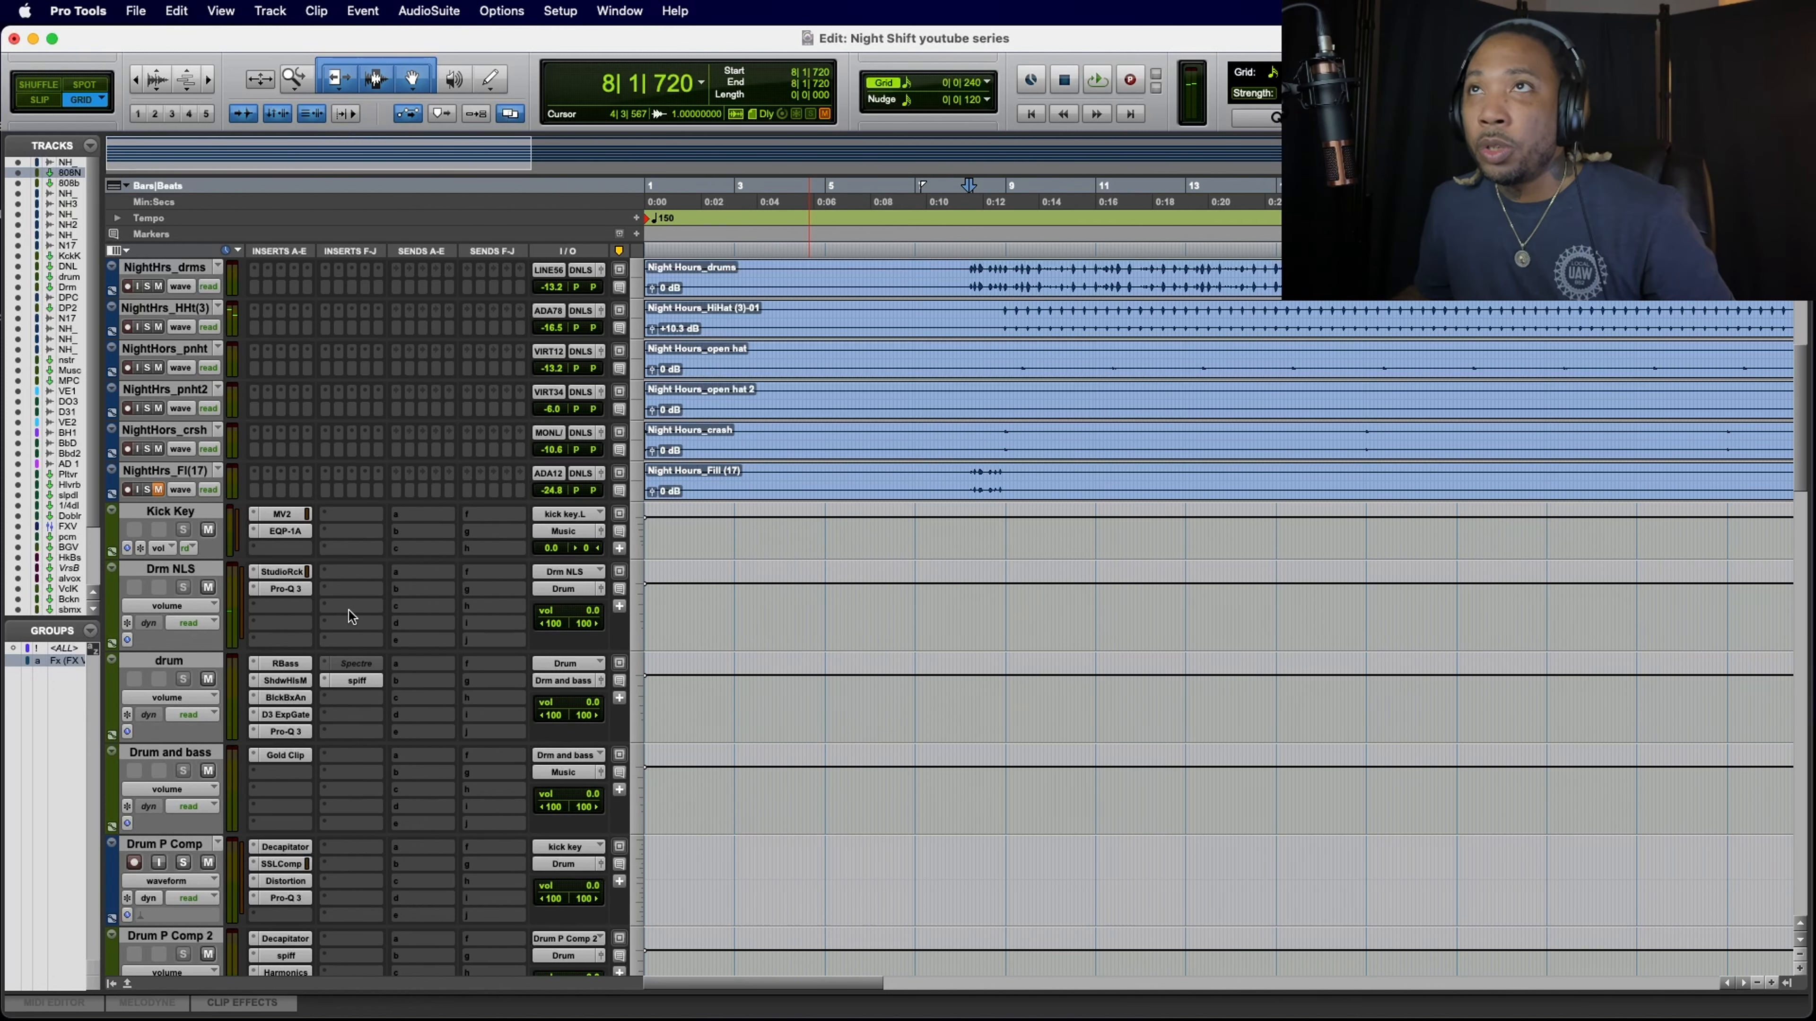
# Step: Start playback and unmute the NightHours_vox track
pyautogui.scroll(-5, 349, 610)
pyautogui.scroll(-5, 349, 610)
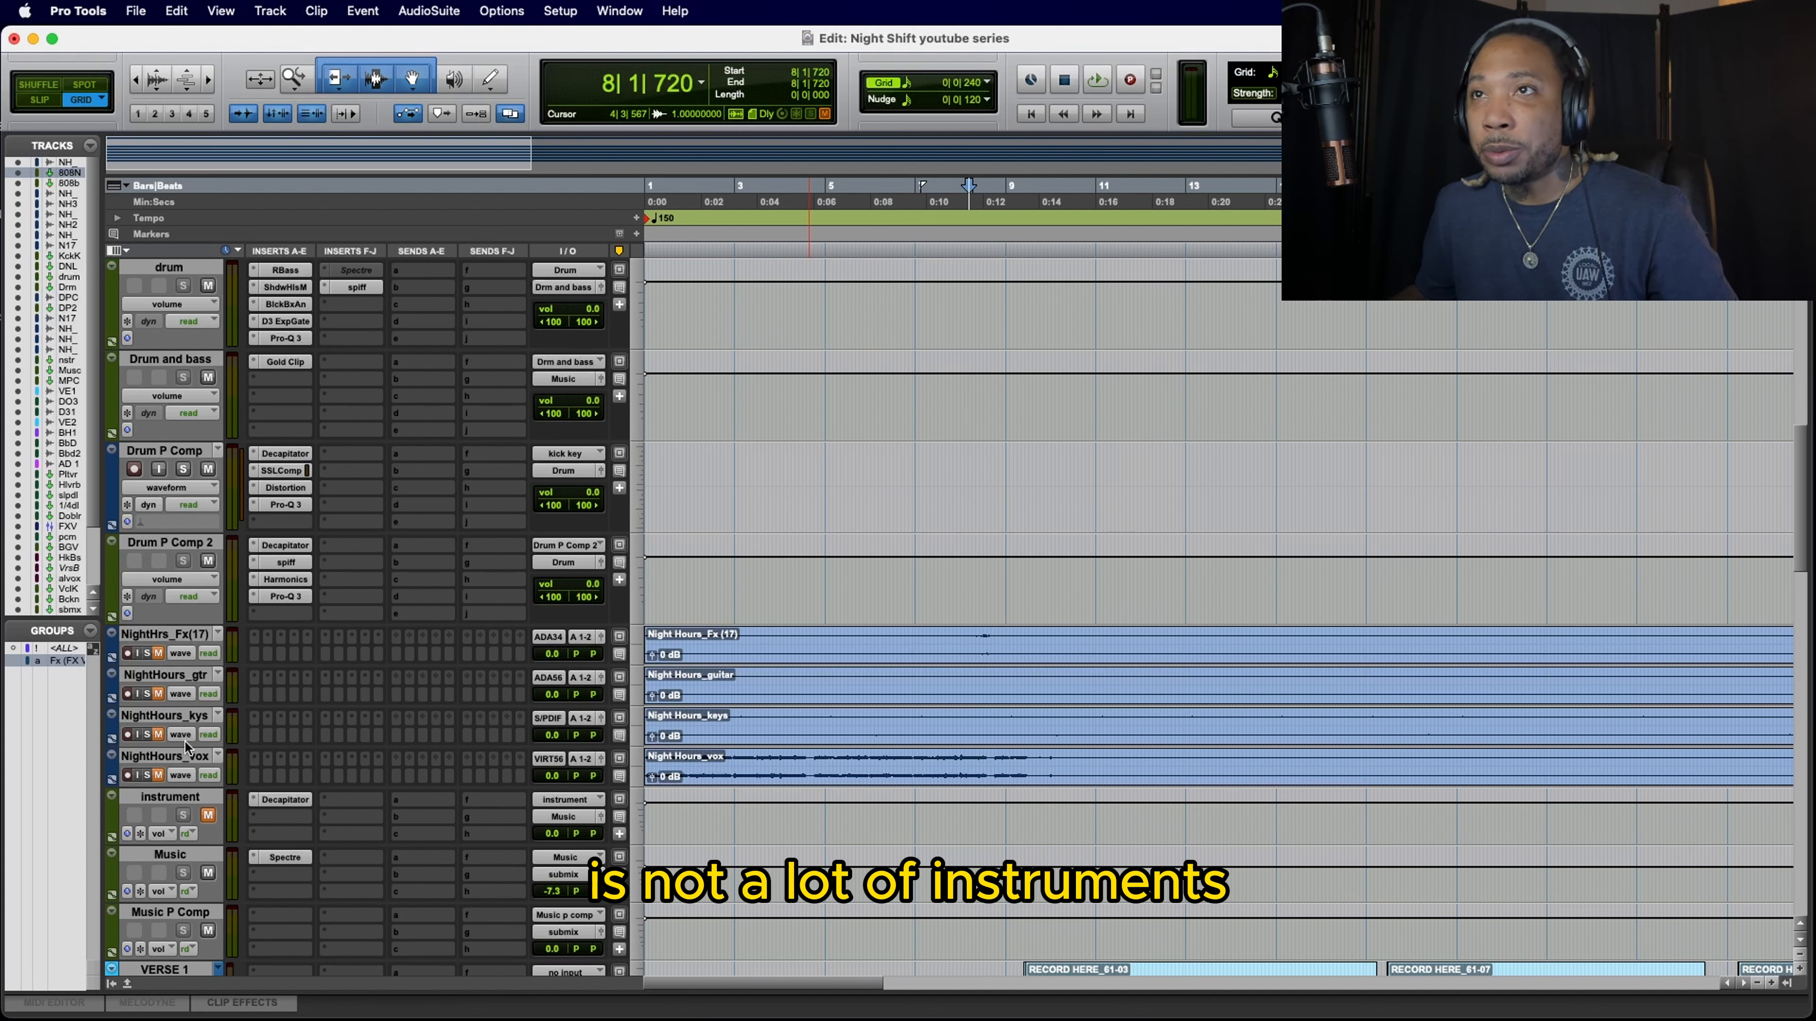
pyautogui.press('space')
pyautogui.click(158, 775)
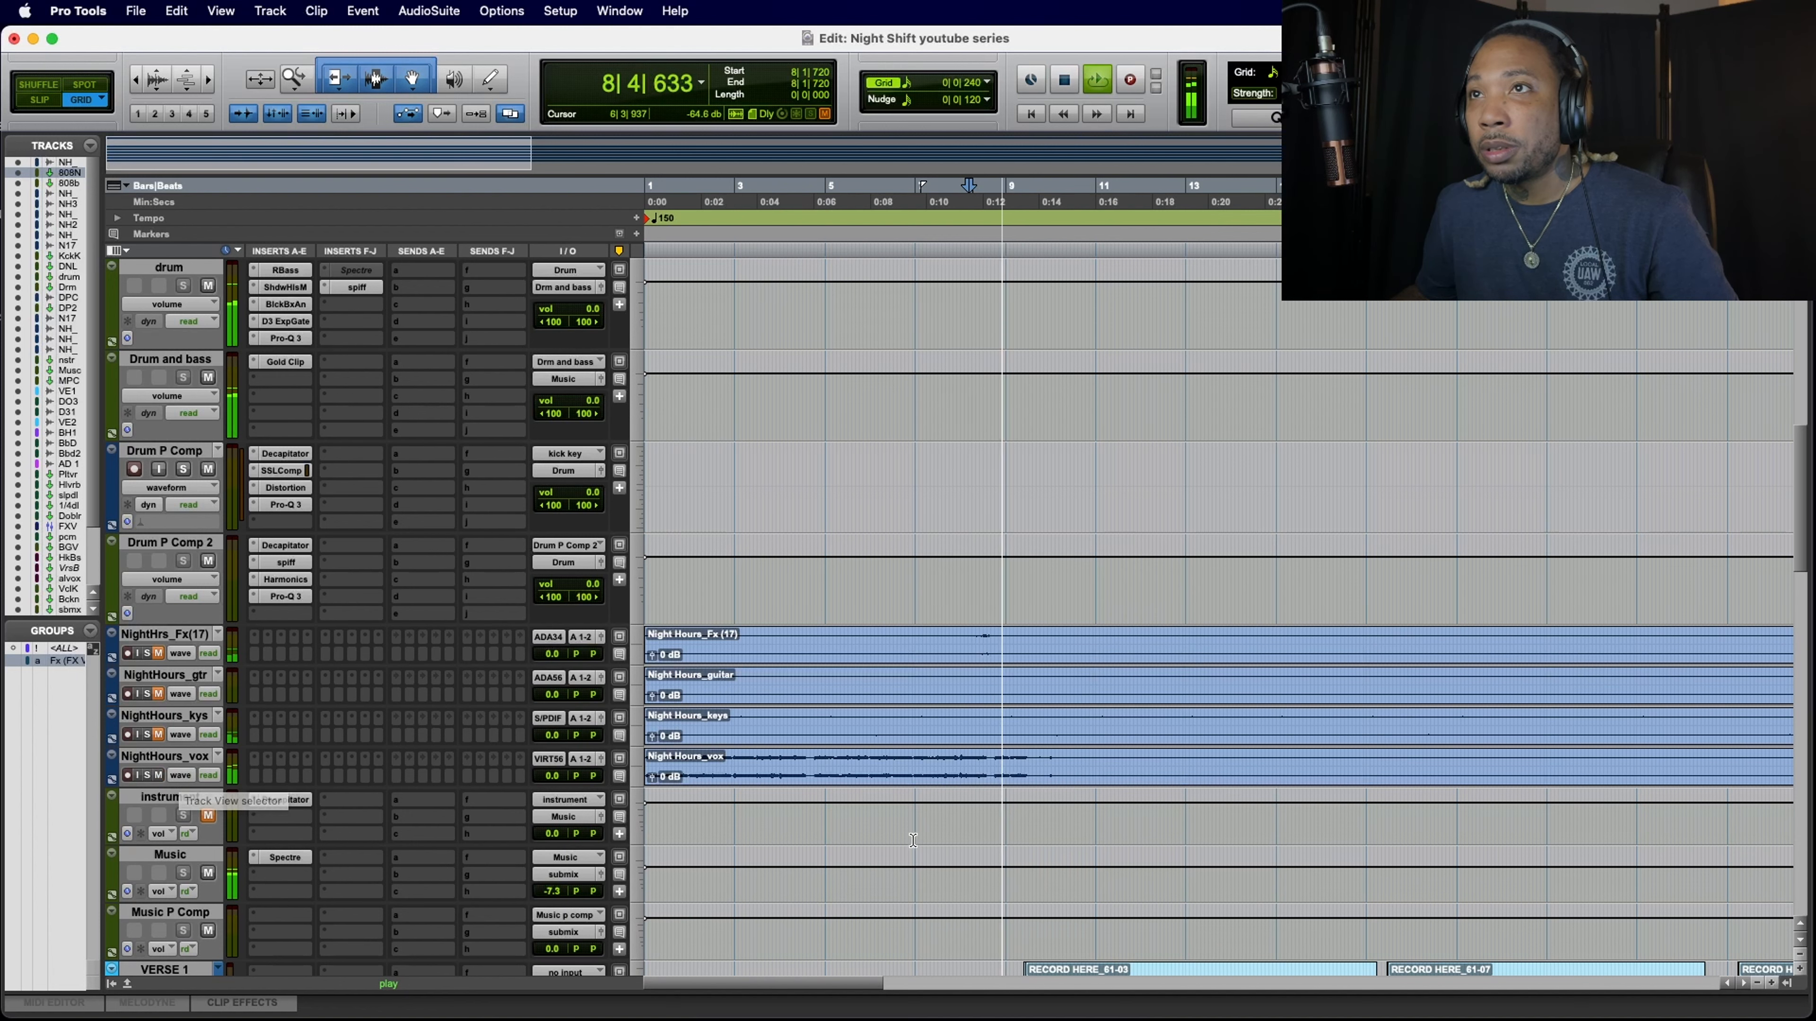
# Step: Stop playback and replay the mix from bar 33, where the NightHours_vox audio comes in
pyautogui.scroll(5, 913, 840)
pyautogui.hscroll(10, 887, 815)
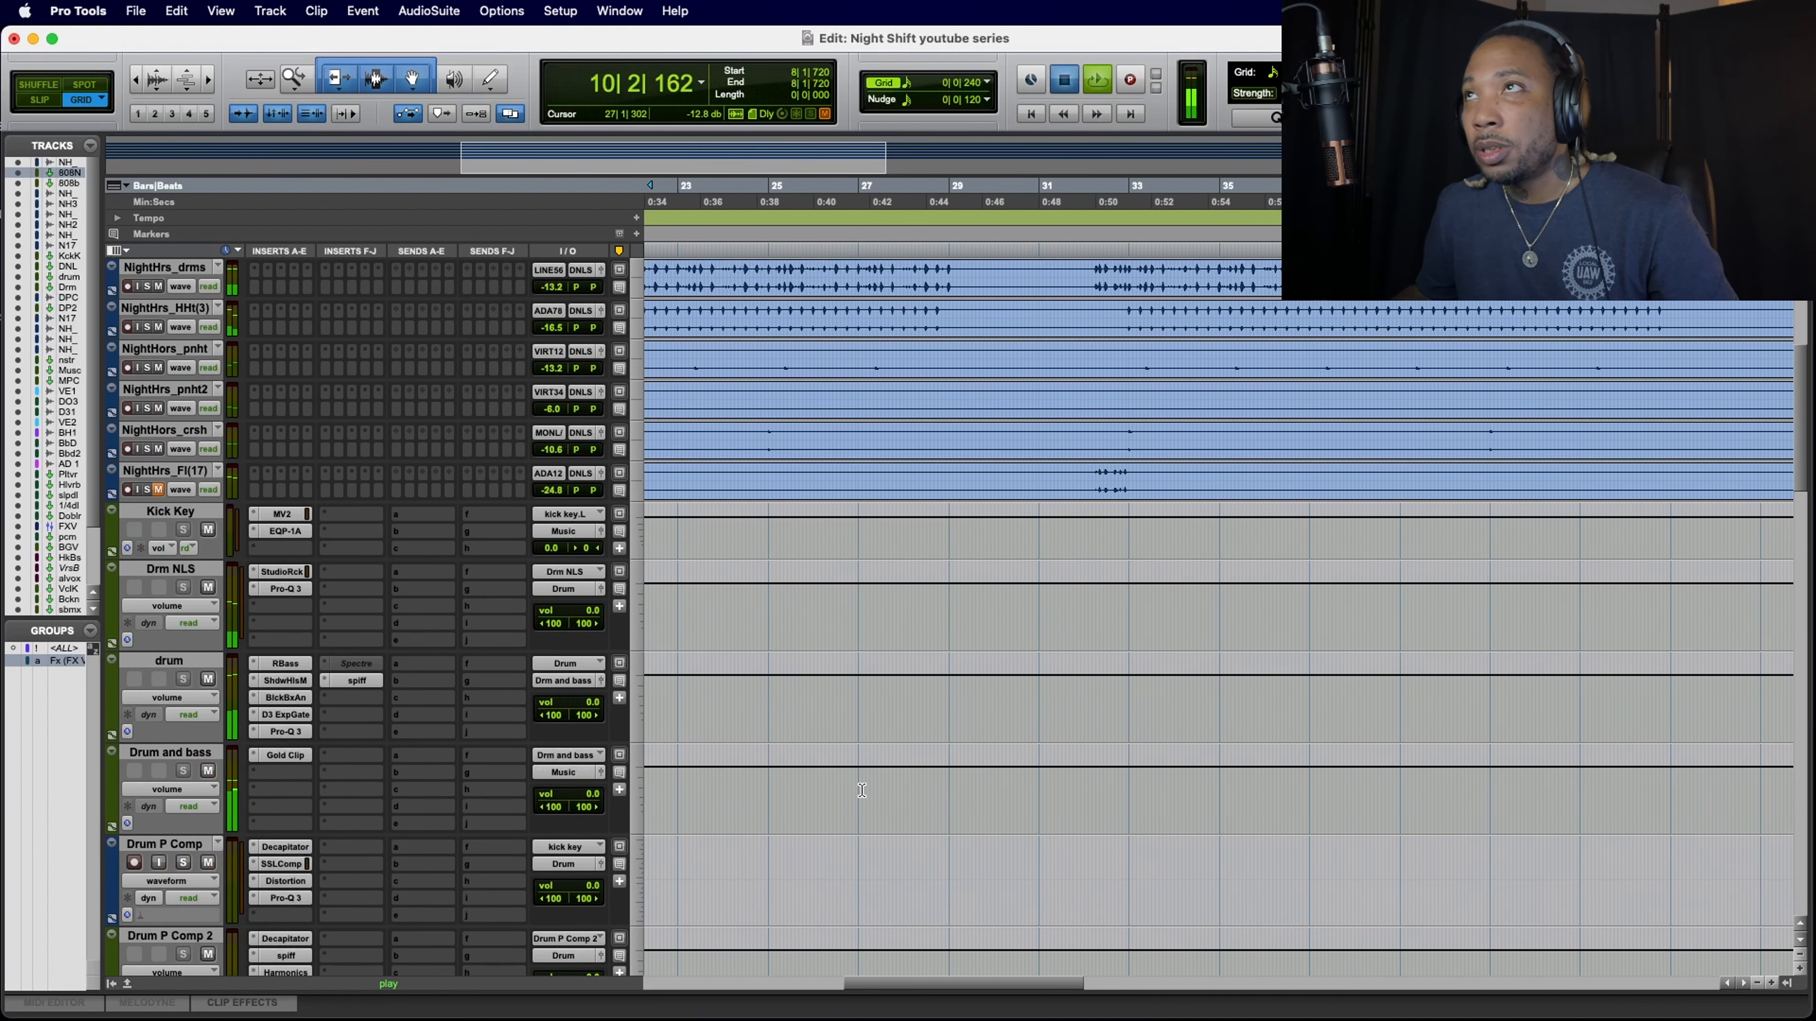
pyautogui.press('space')
pyautogui.scroll(-6, 862, 790)
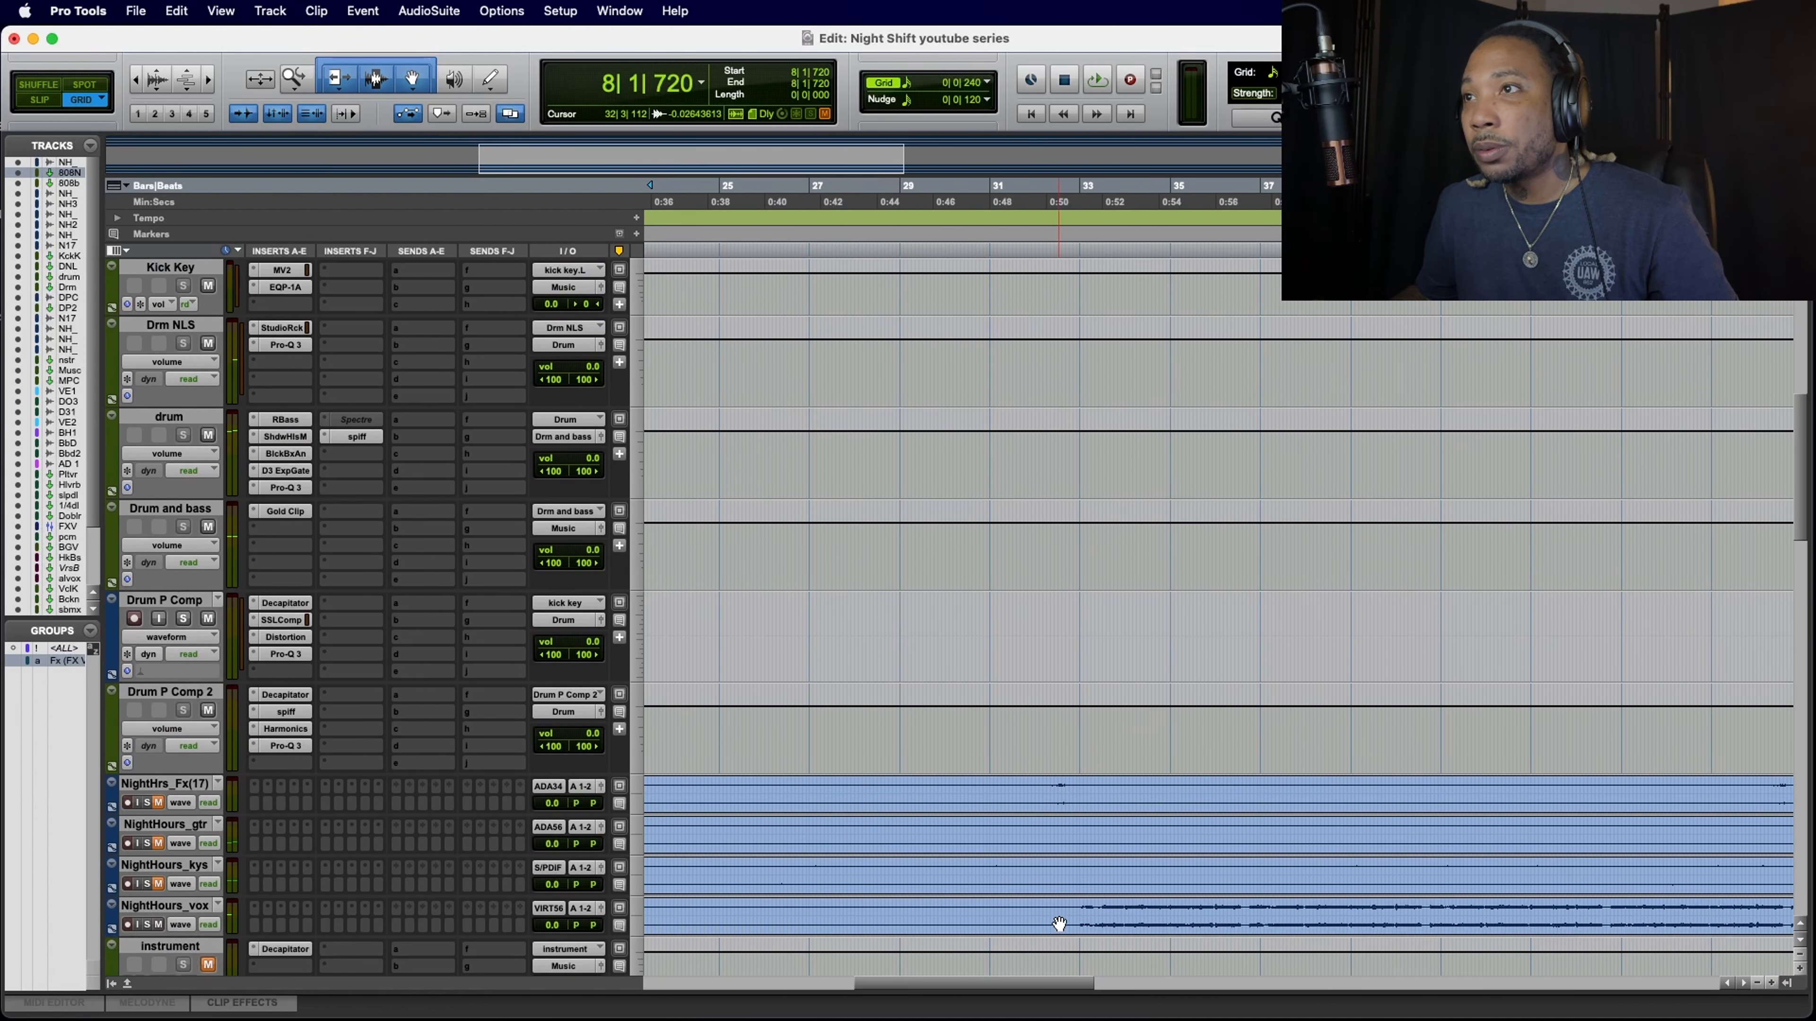
pyautogui.click(1078, 910)
pyautogui.press('space')
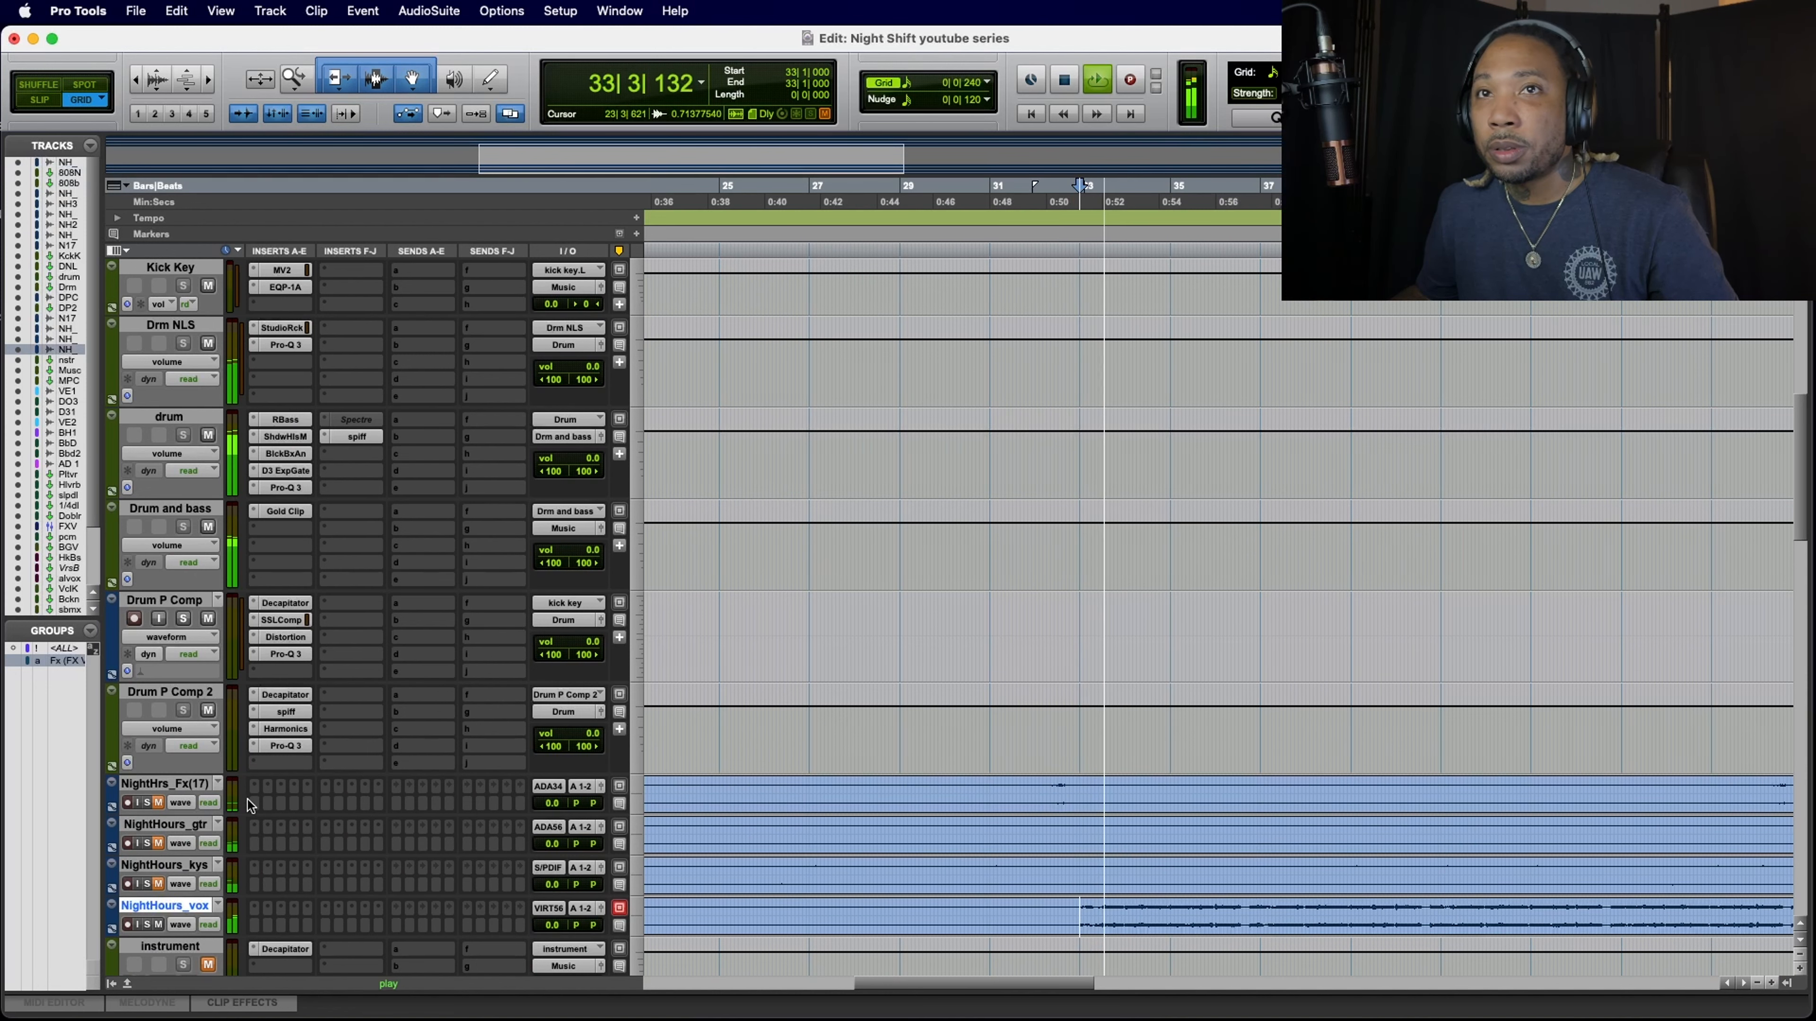
# Step: Listen to the vox part, unmute the instrument track, and stop playback
pyautogui.scroll(-1, 343, 798)
pyautogui.hscroll(-8, 537, 852)
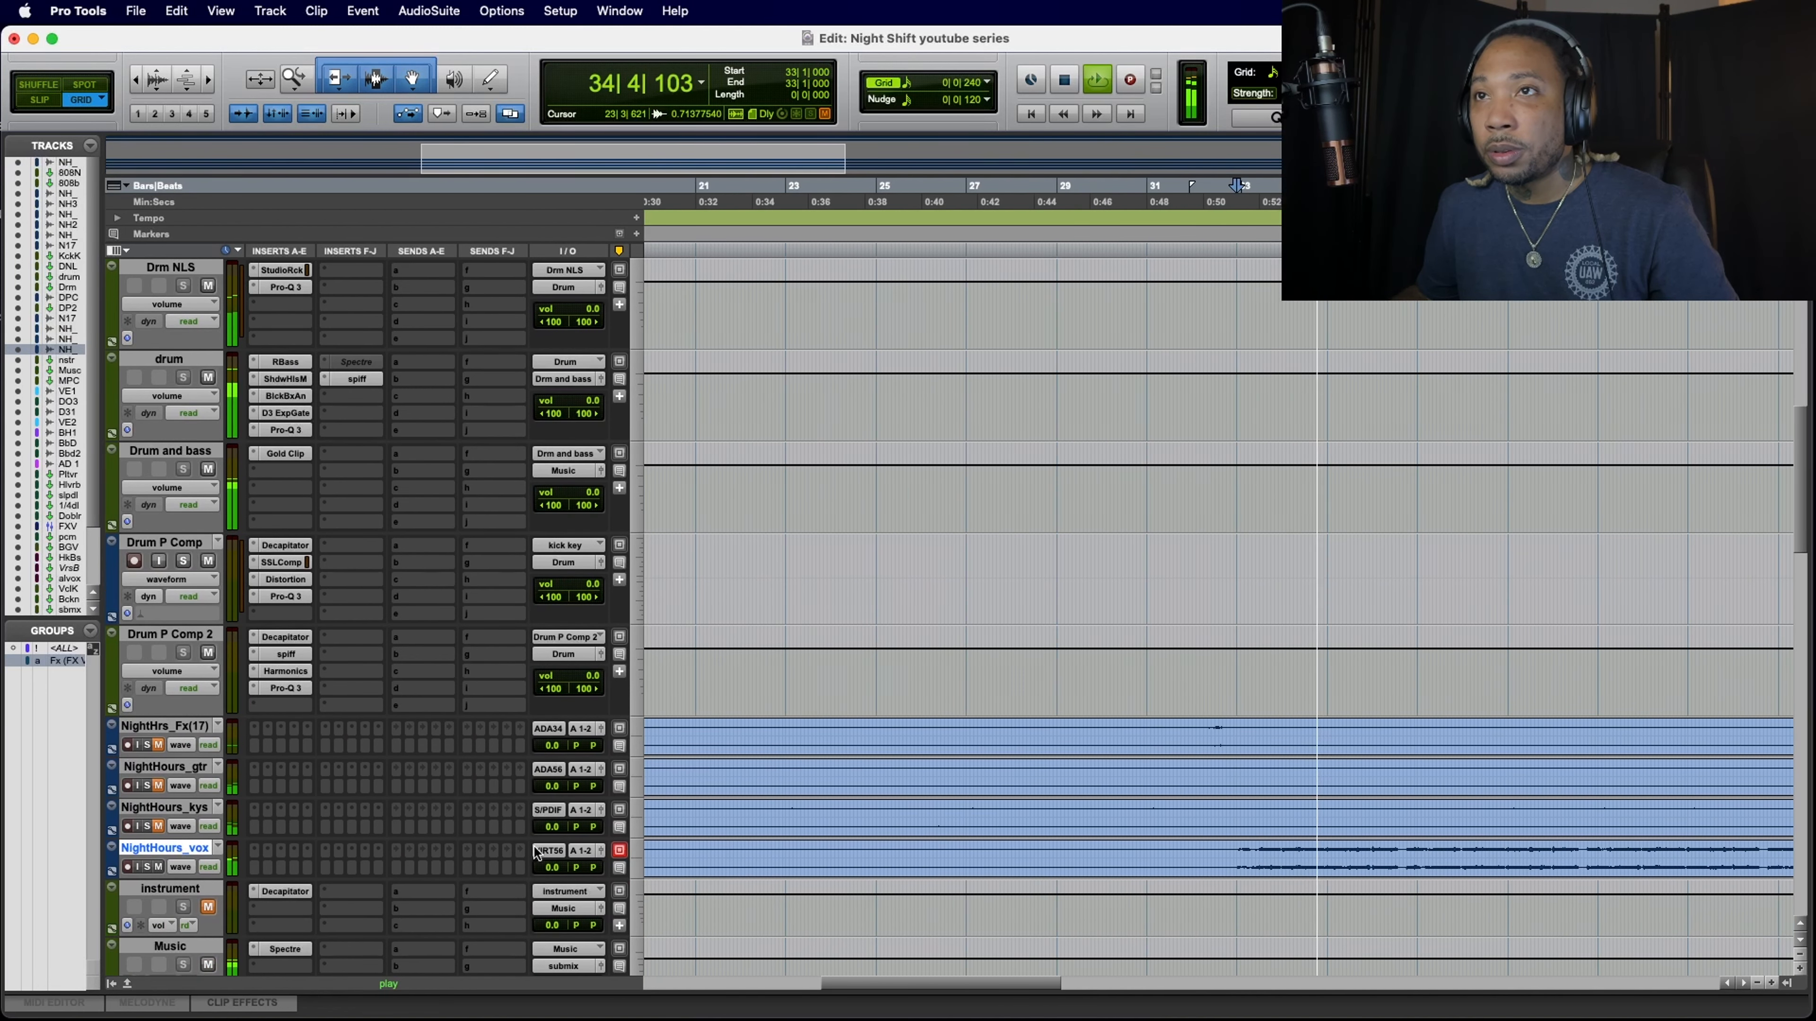
pyautogui.hscroll(10, 538, 852)
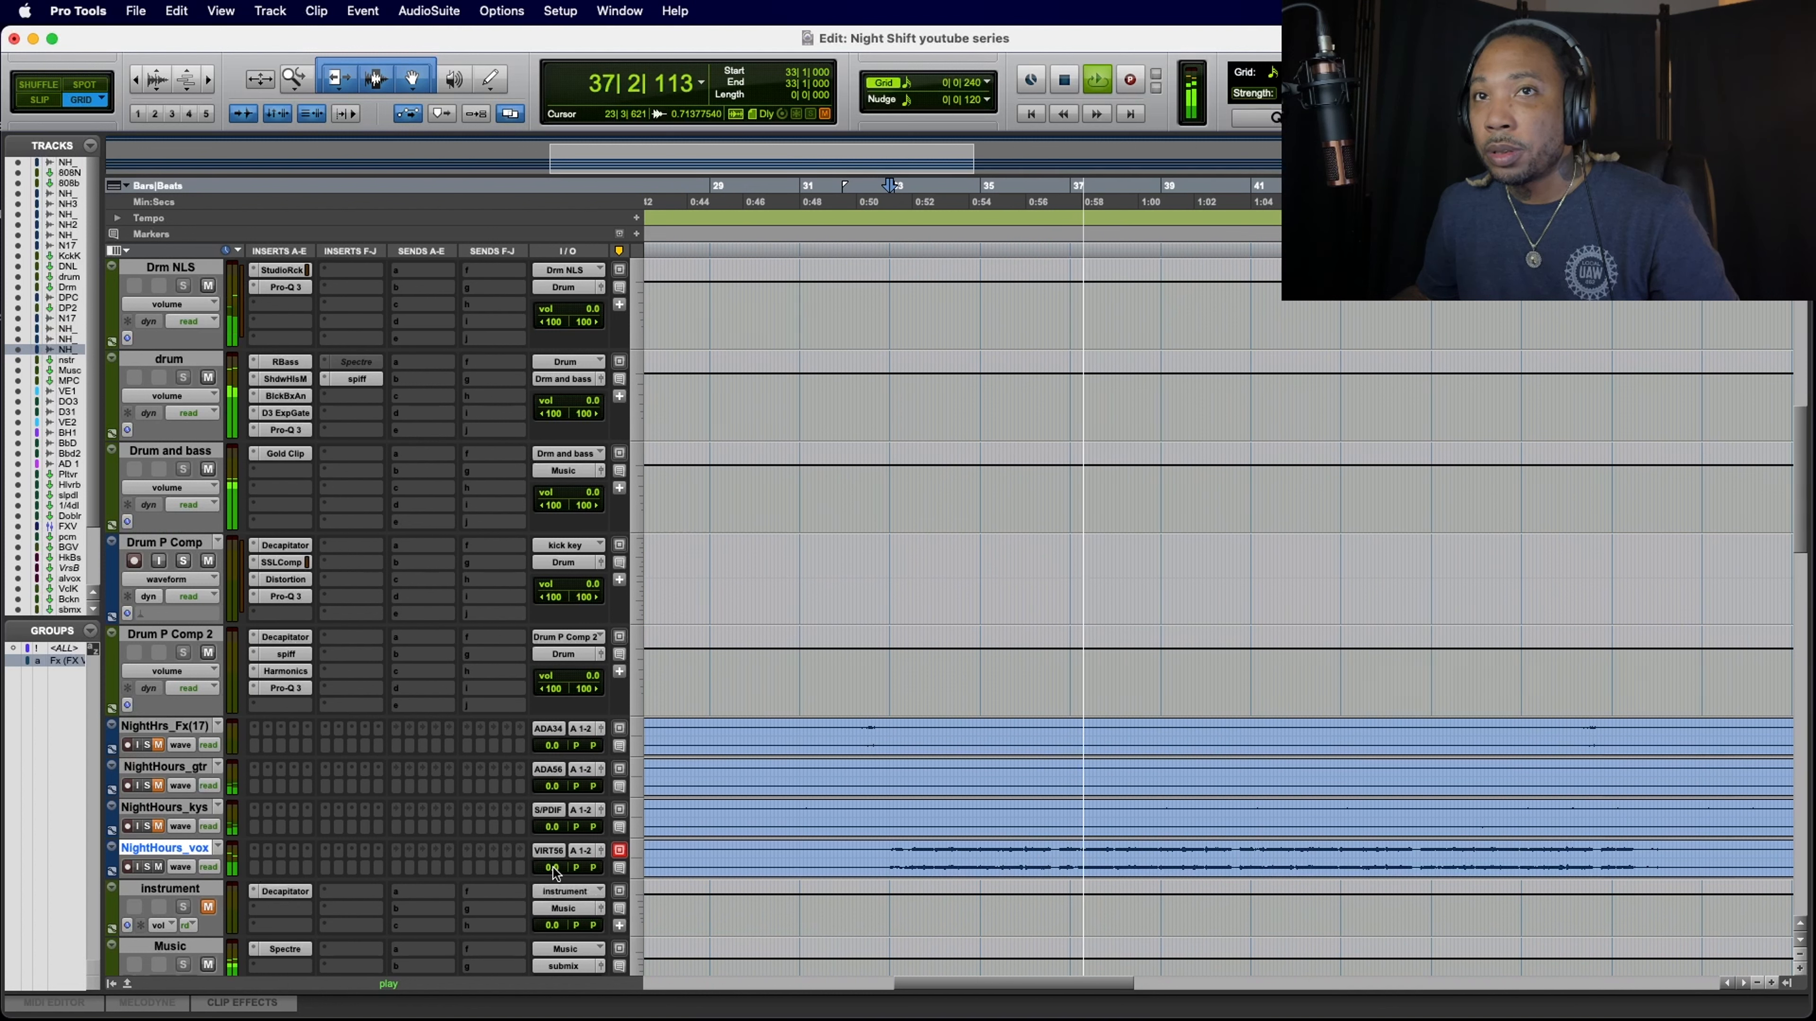
pyautogui.click(208, 907)
pyautogui.press('space')
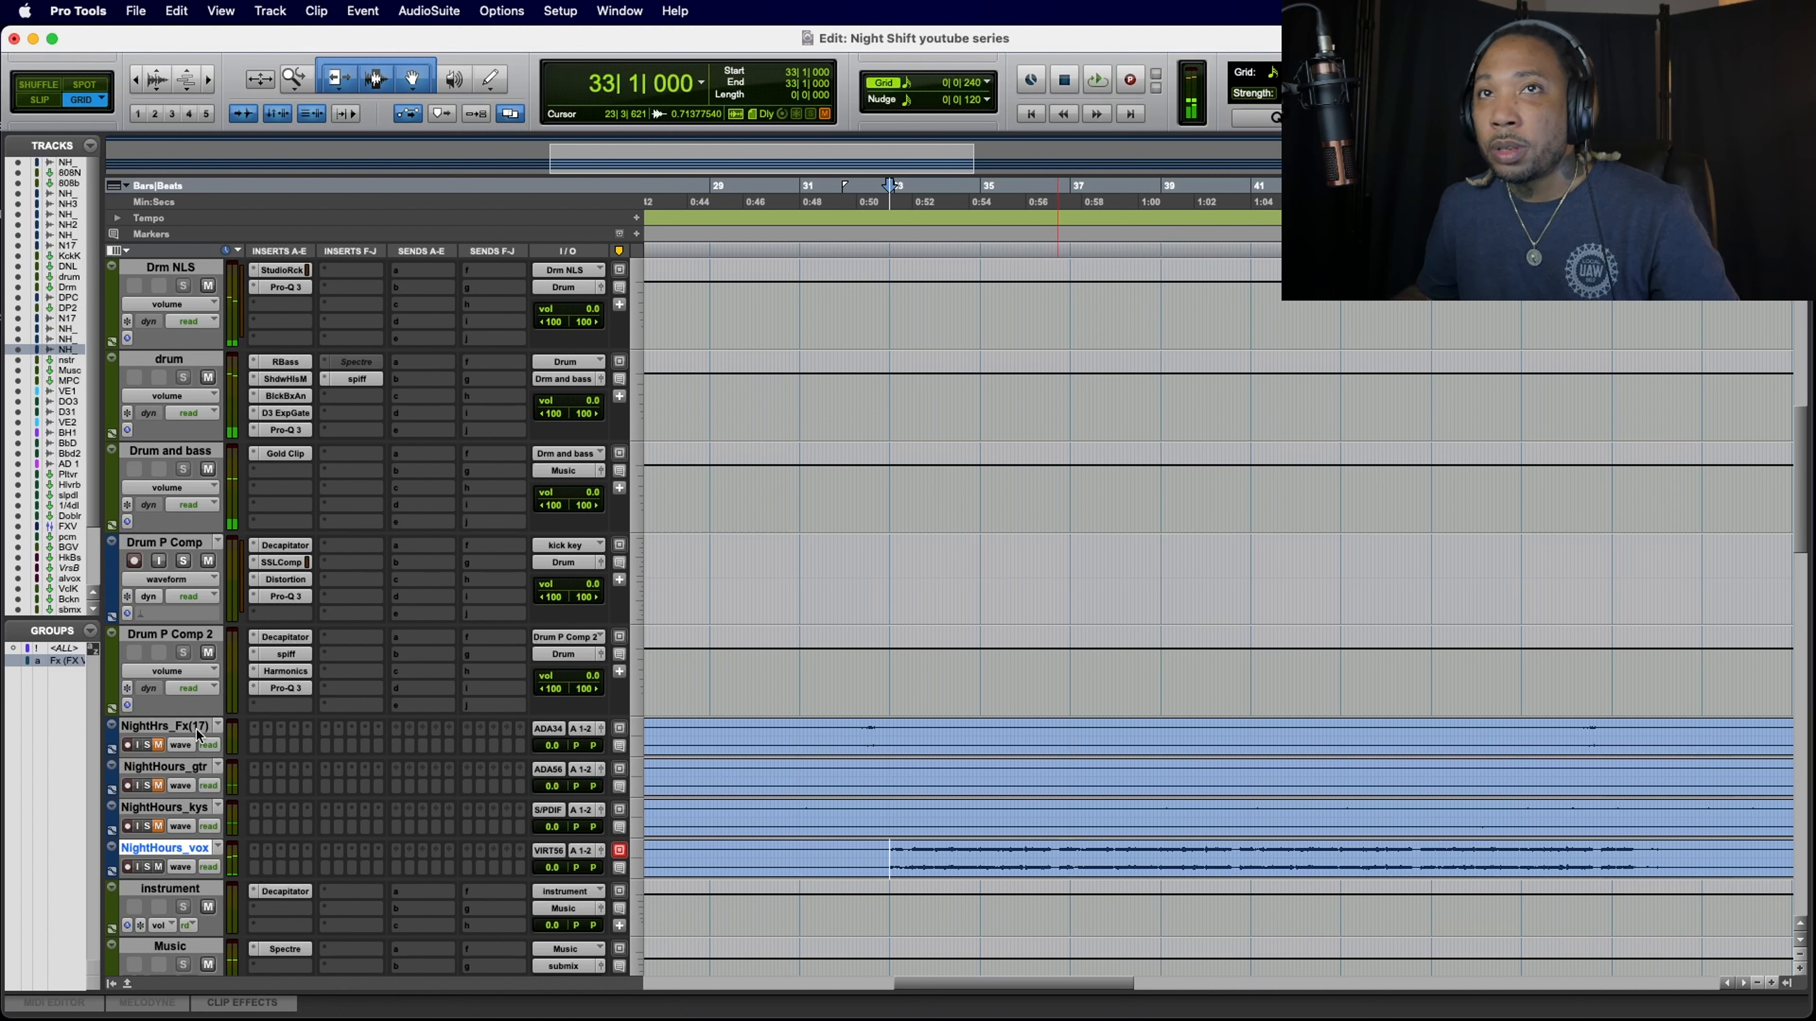
# Step: Replay the section, unmute the keys and guitar, and set NightHours_vox to -7.3 dB, NightHours_kys to -3.3 dB and NightHours_gtr to -2.0 dB
pyautogui.press('space')
pyautogui.moveTo(550, 868); pyautogui.dragTo(552, 831)
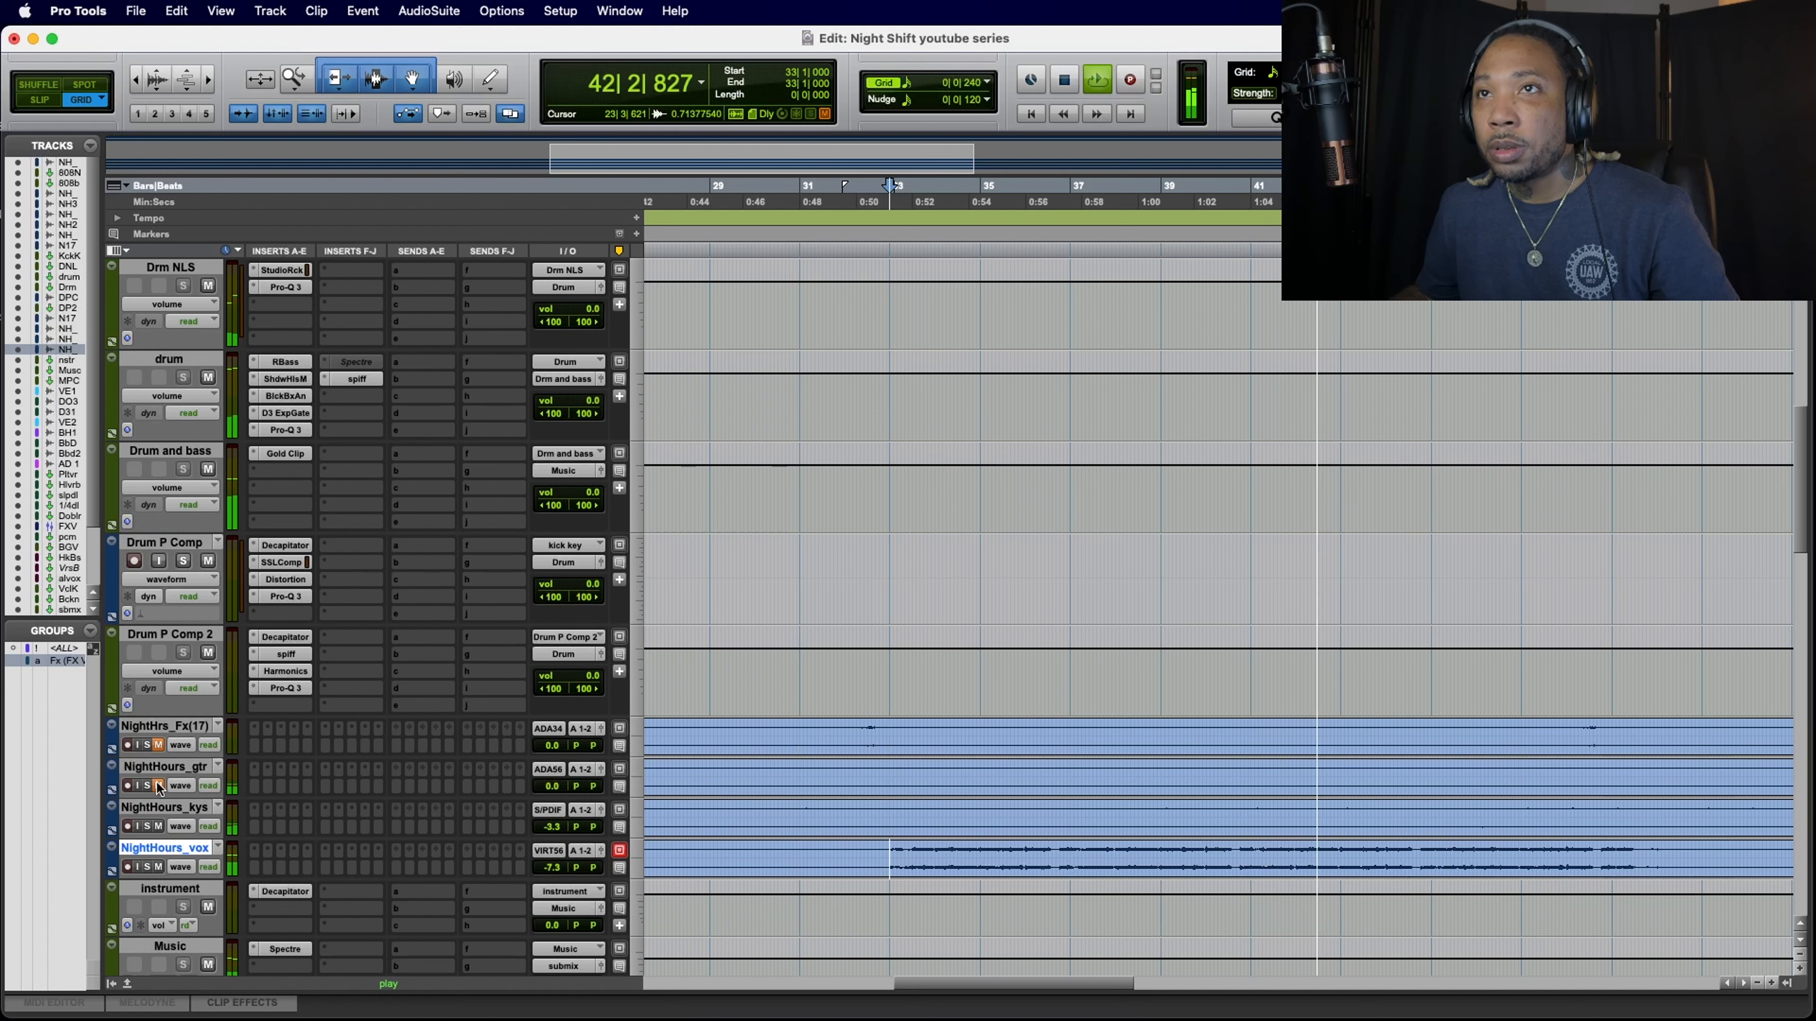
pyautogui.moveTo(555, 789); pyautogui.dragTo(520, 836)
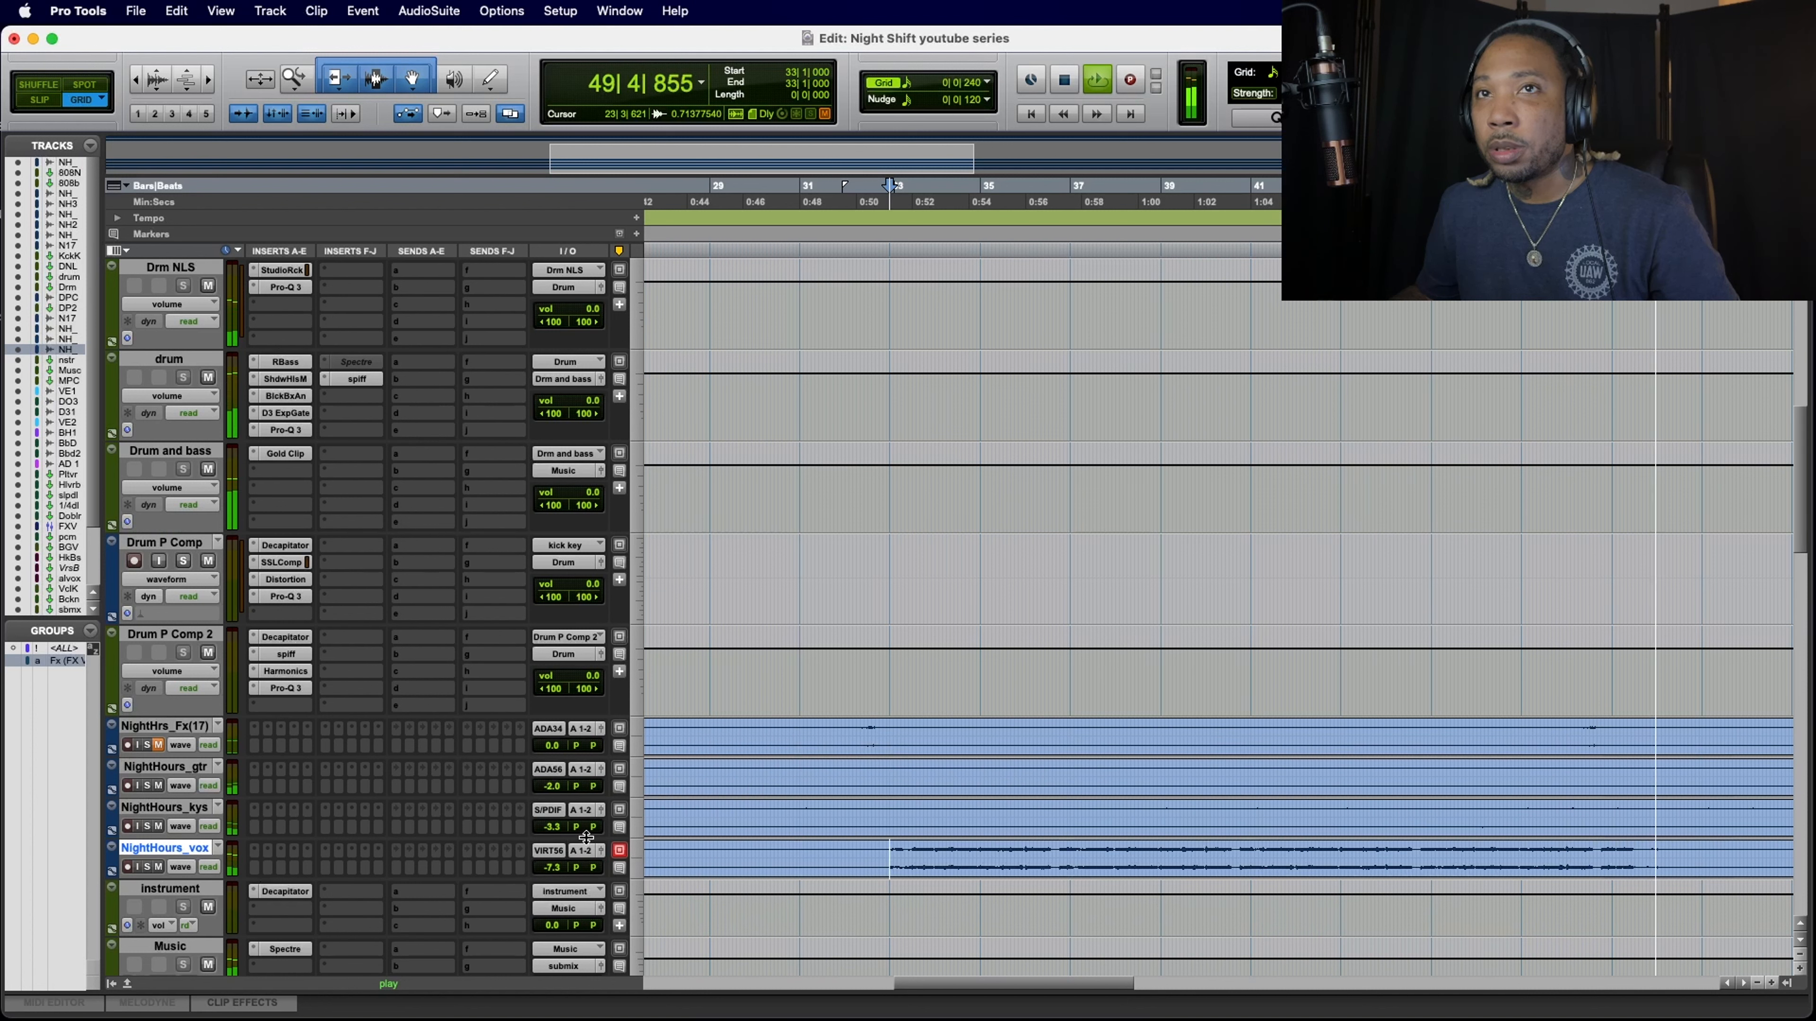
# Step: Unmute the NightHrs_Fx(17) track and restart playback just before its effect near bar 32
pyautogui.click(160, 745)
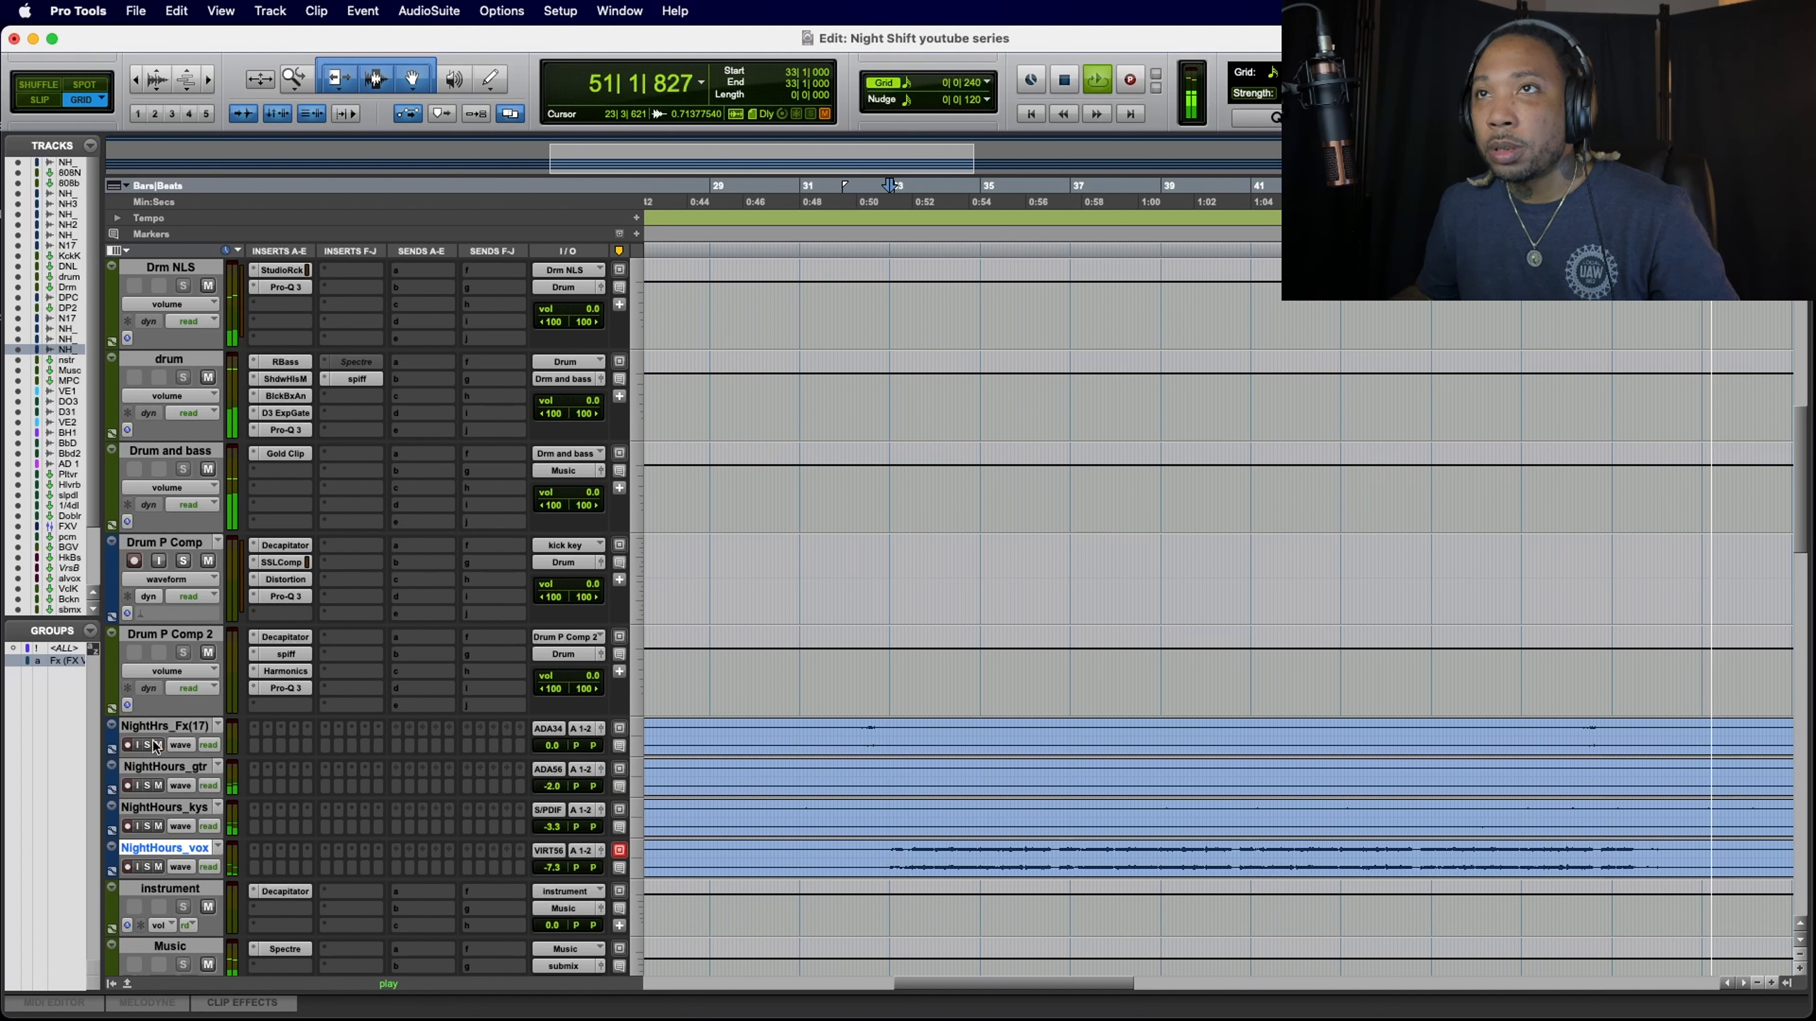
pyautogui.press('space')
pyautogui.press('space')
pyautogui.click(862, 730)
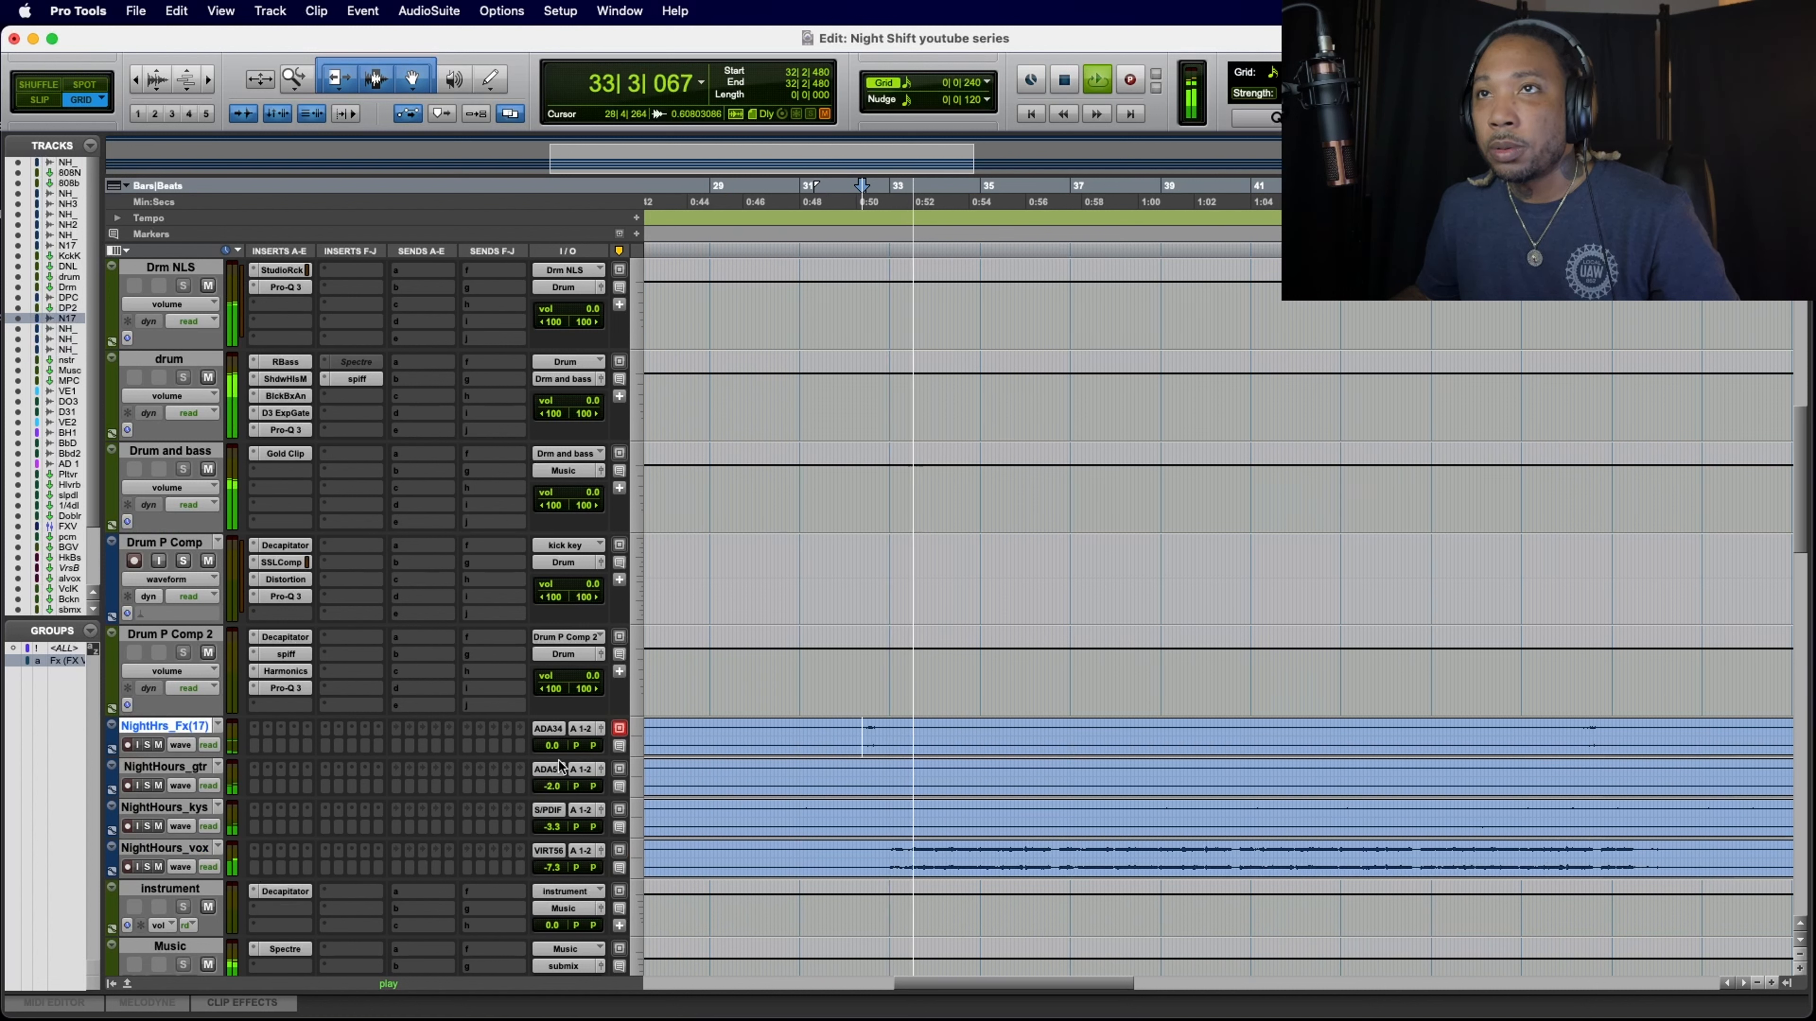
# Step: Lower the NightHrs_Fx(17) volume, set NightHours_vox to -8.7 dB, and stop playback
pyautogui.moveTo(553, 749); pyautogui.dragTo(550, 759)
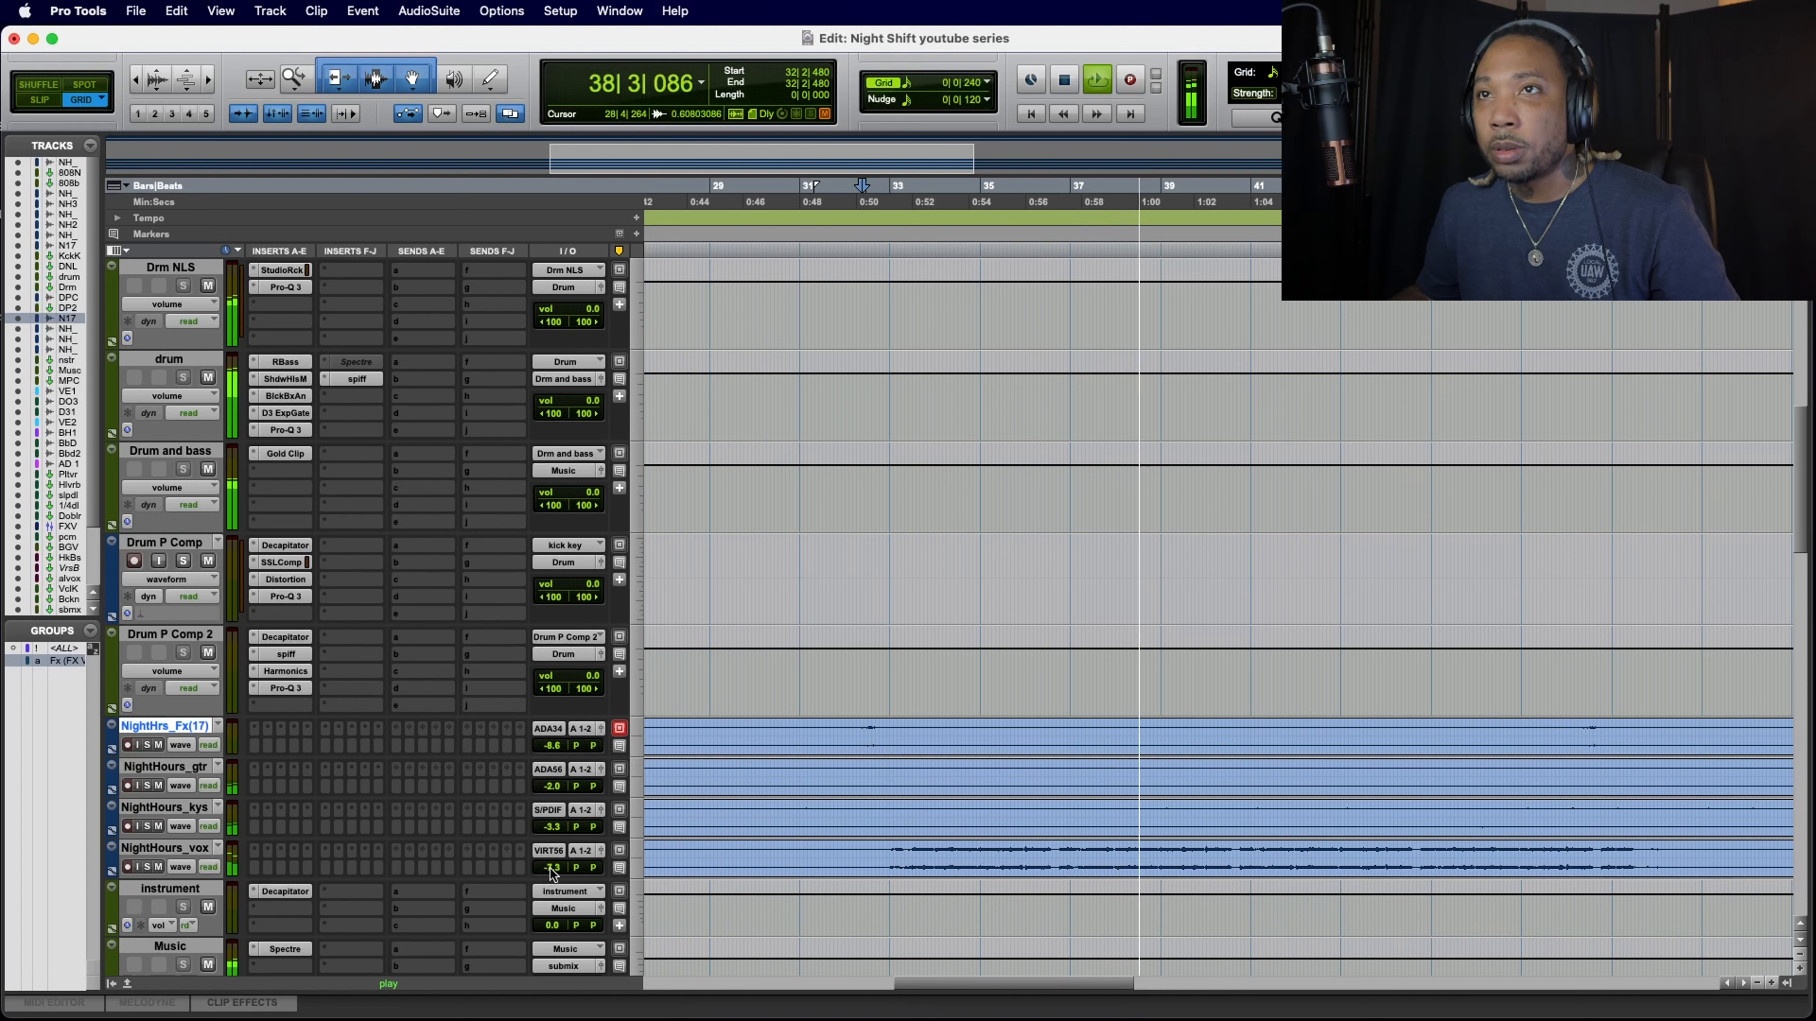
pyautogui.moveTo(553, 868); pyautogui.dragTo(552, 868)
pyautogui.press('space')
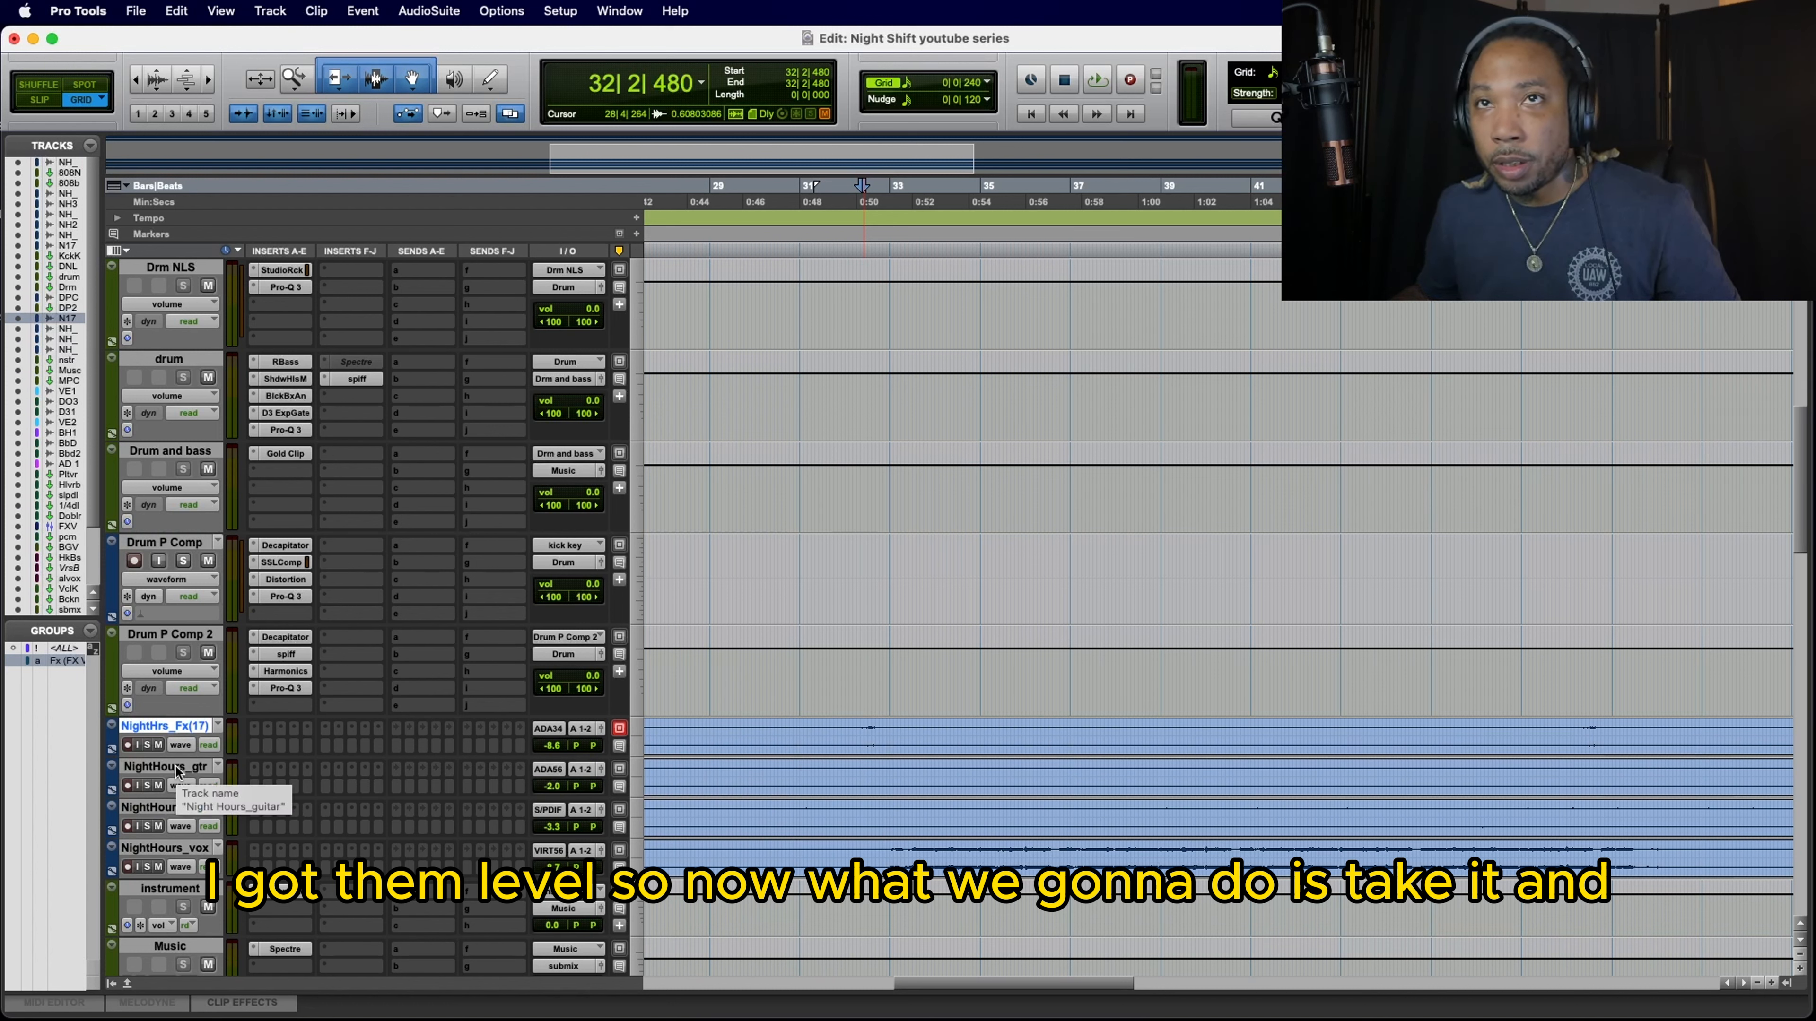
# Step: Select the NightHrs_Fx(17), gtr, kys and vox tracks and route all their outputs to the instrument (Stereo) bus
pyautogui.keyDown('shift'); pyautogui.click(192, 851); pyautogui.keyUp('shift')
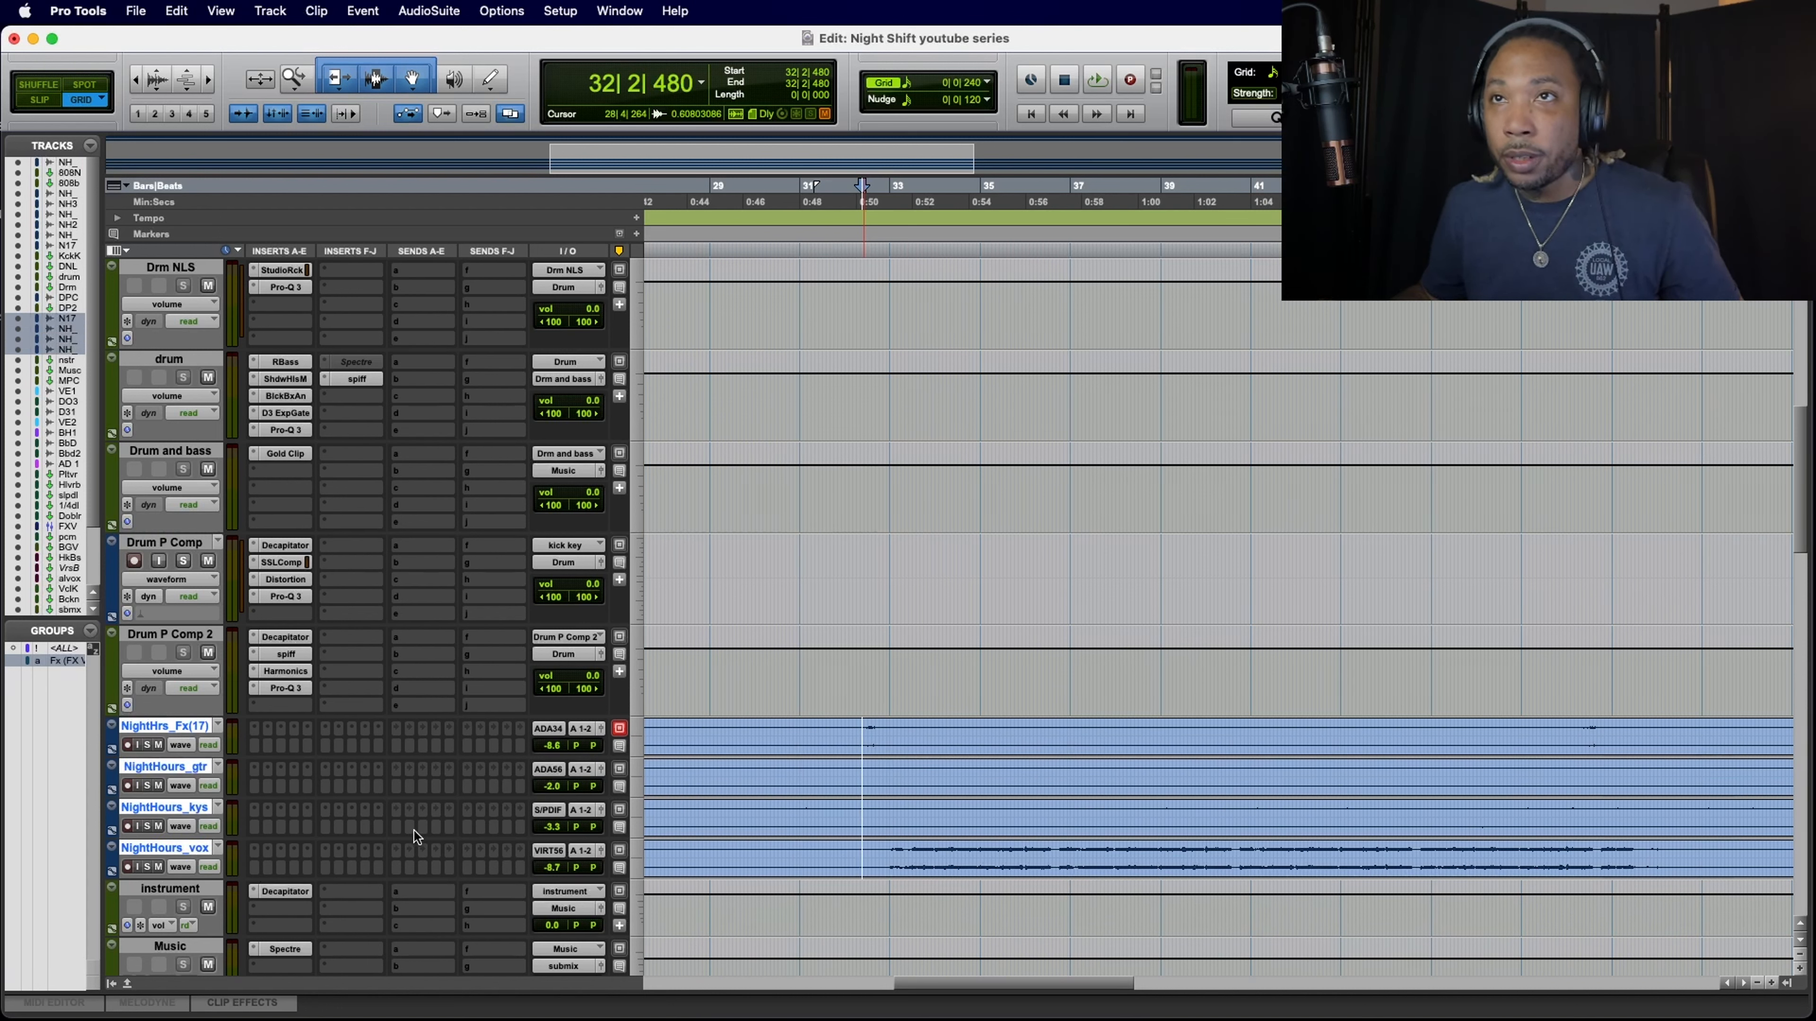
pyautogui.click(580, 730)
pyautogui.moveTo(583, 746)
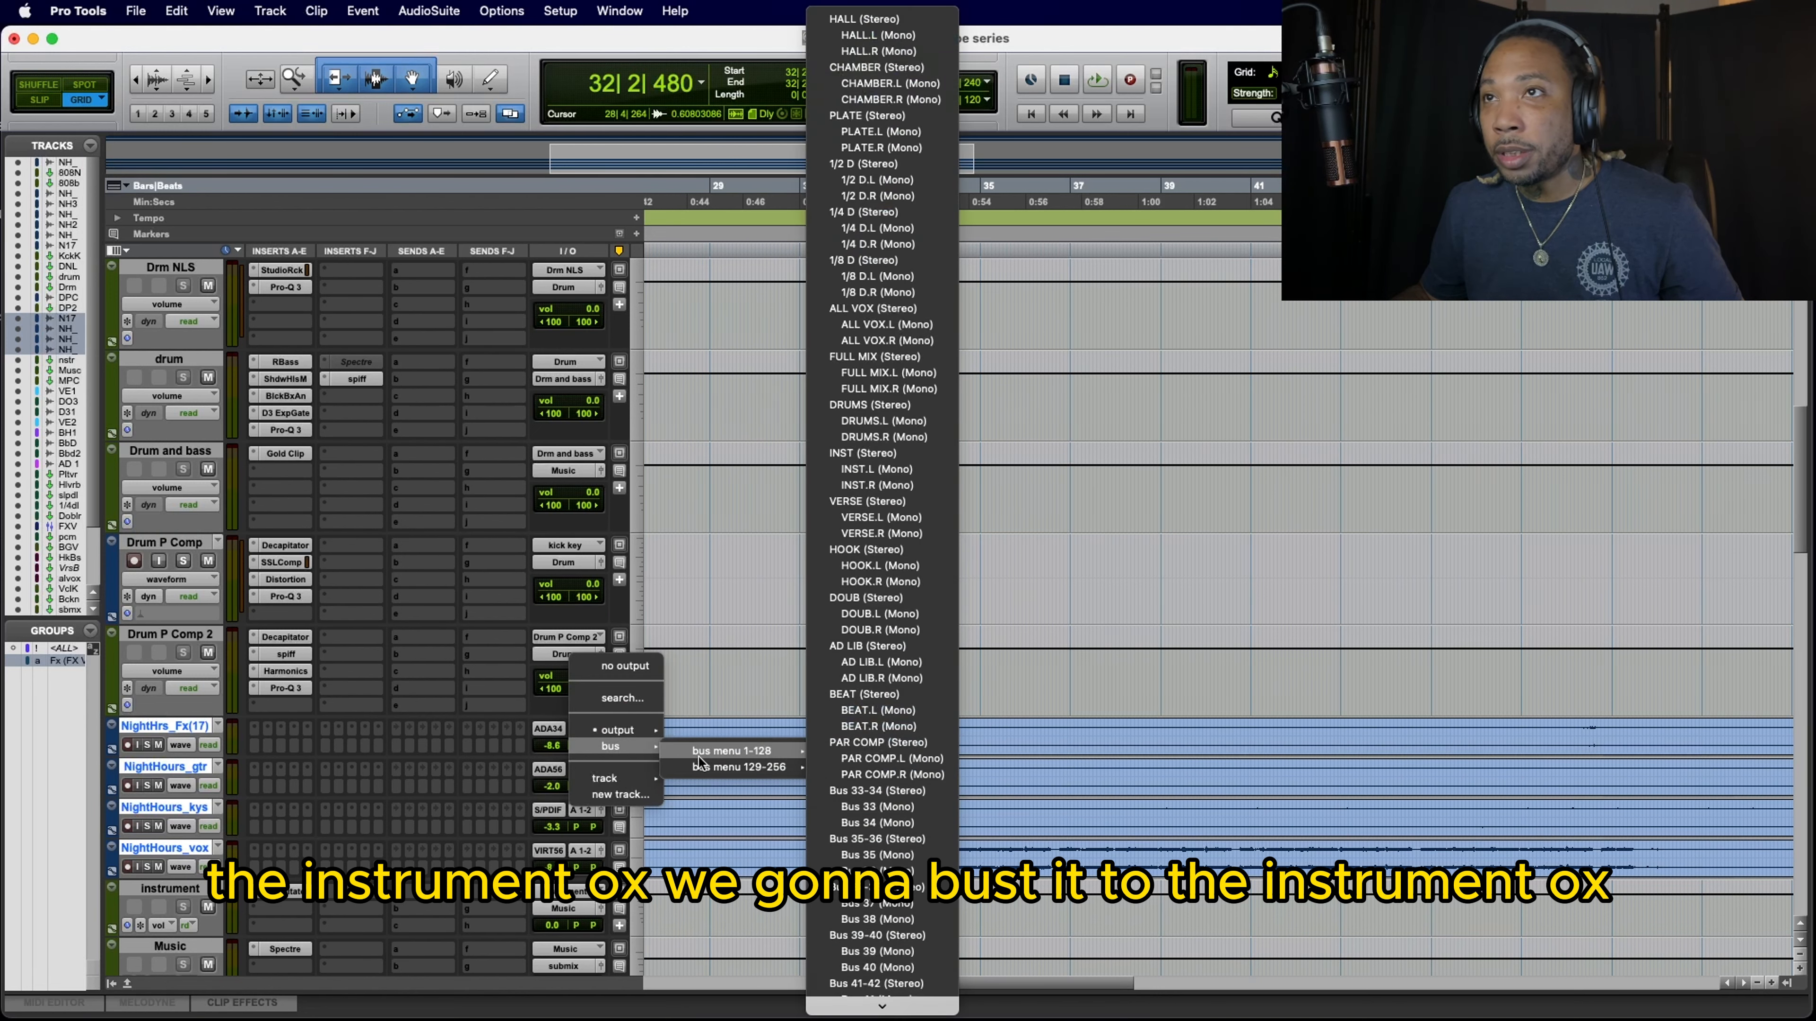
pyautogui.moveTo(700, 767)
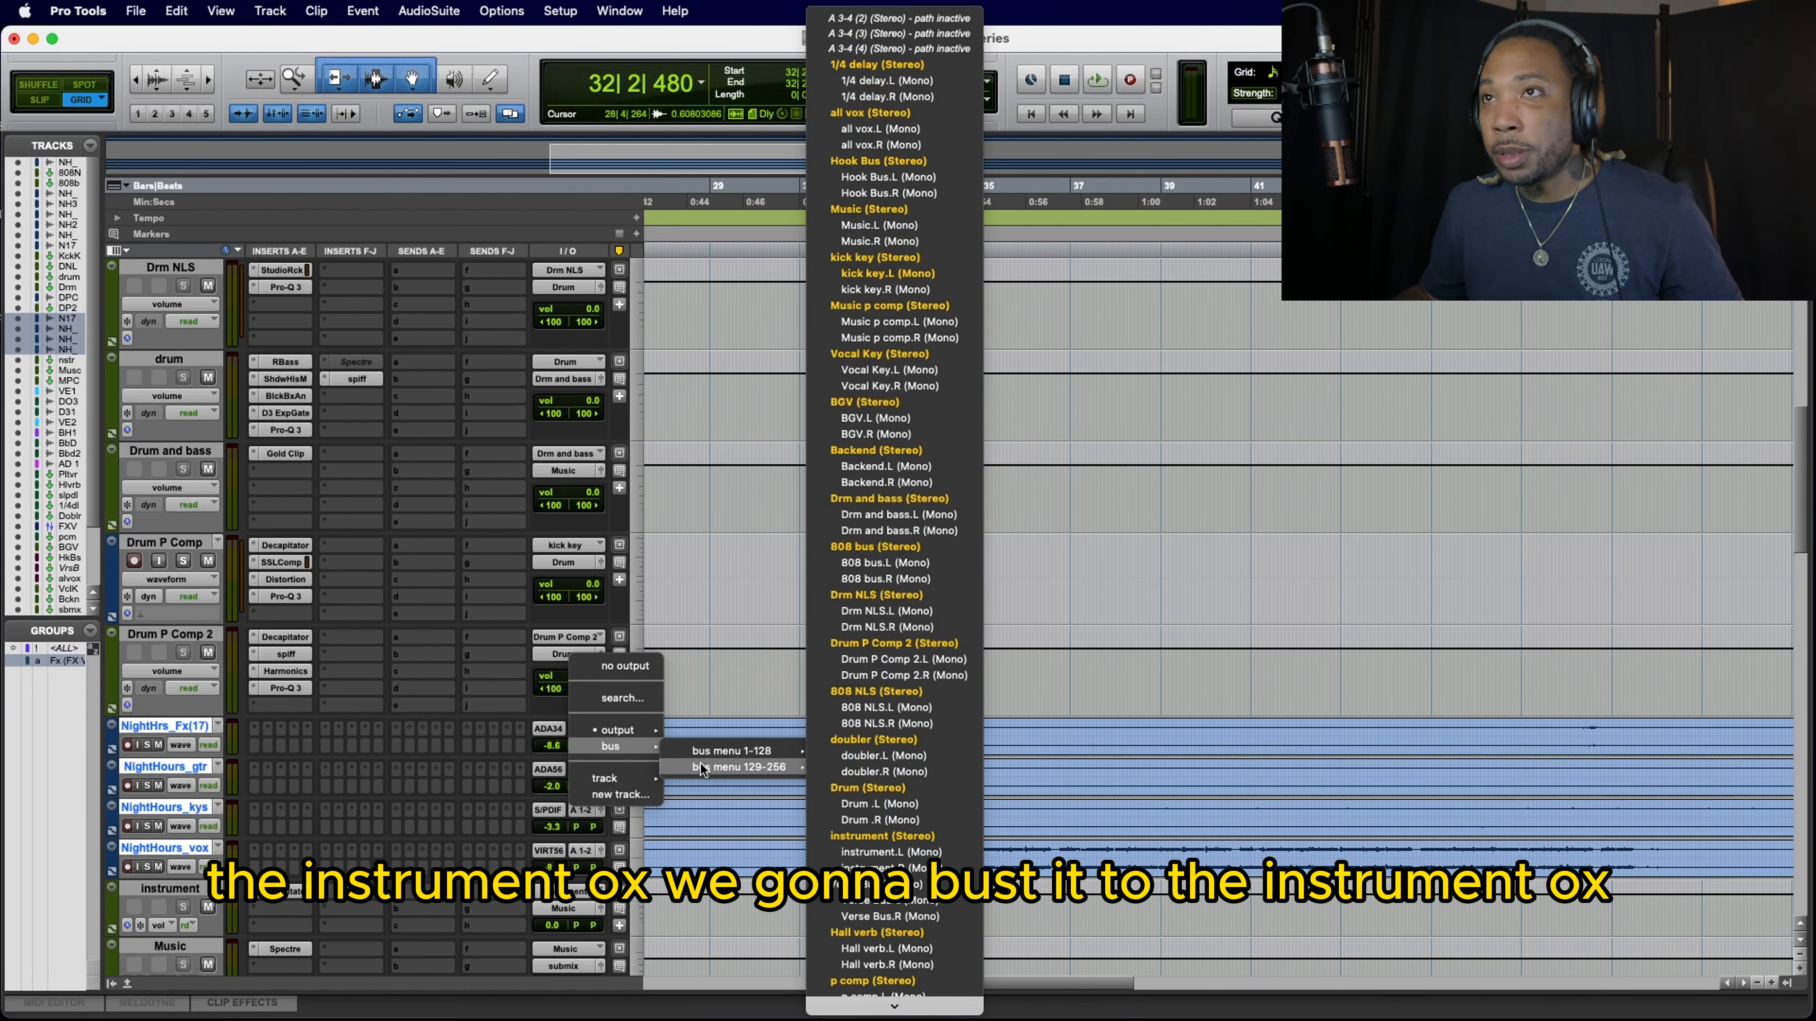
pyautogui.click(886, 835)
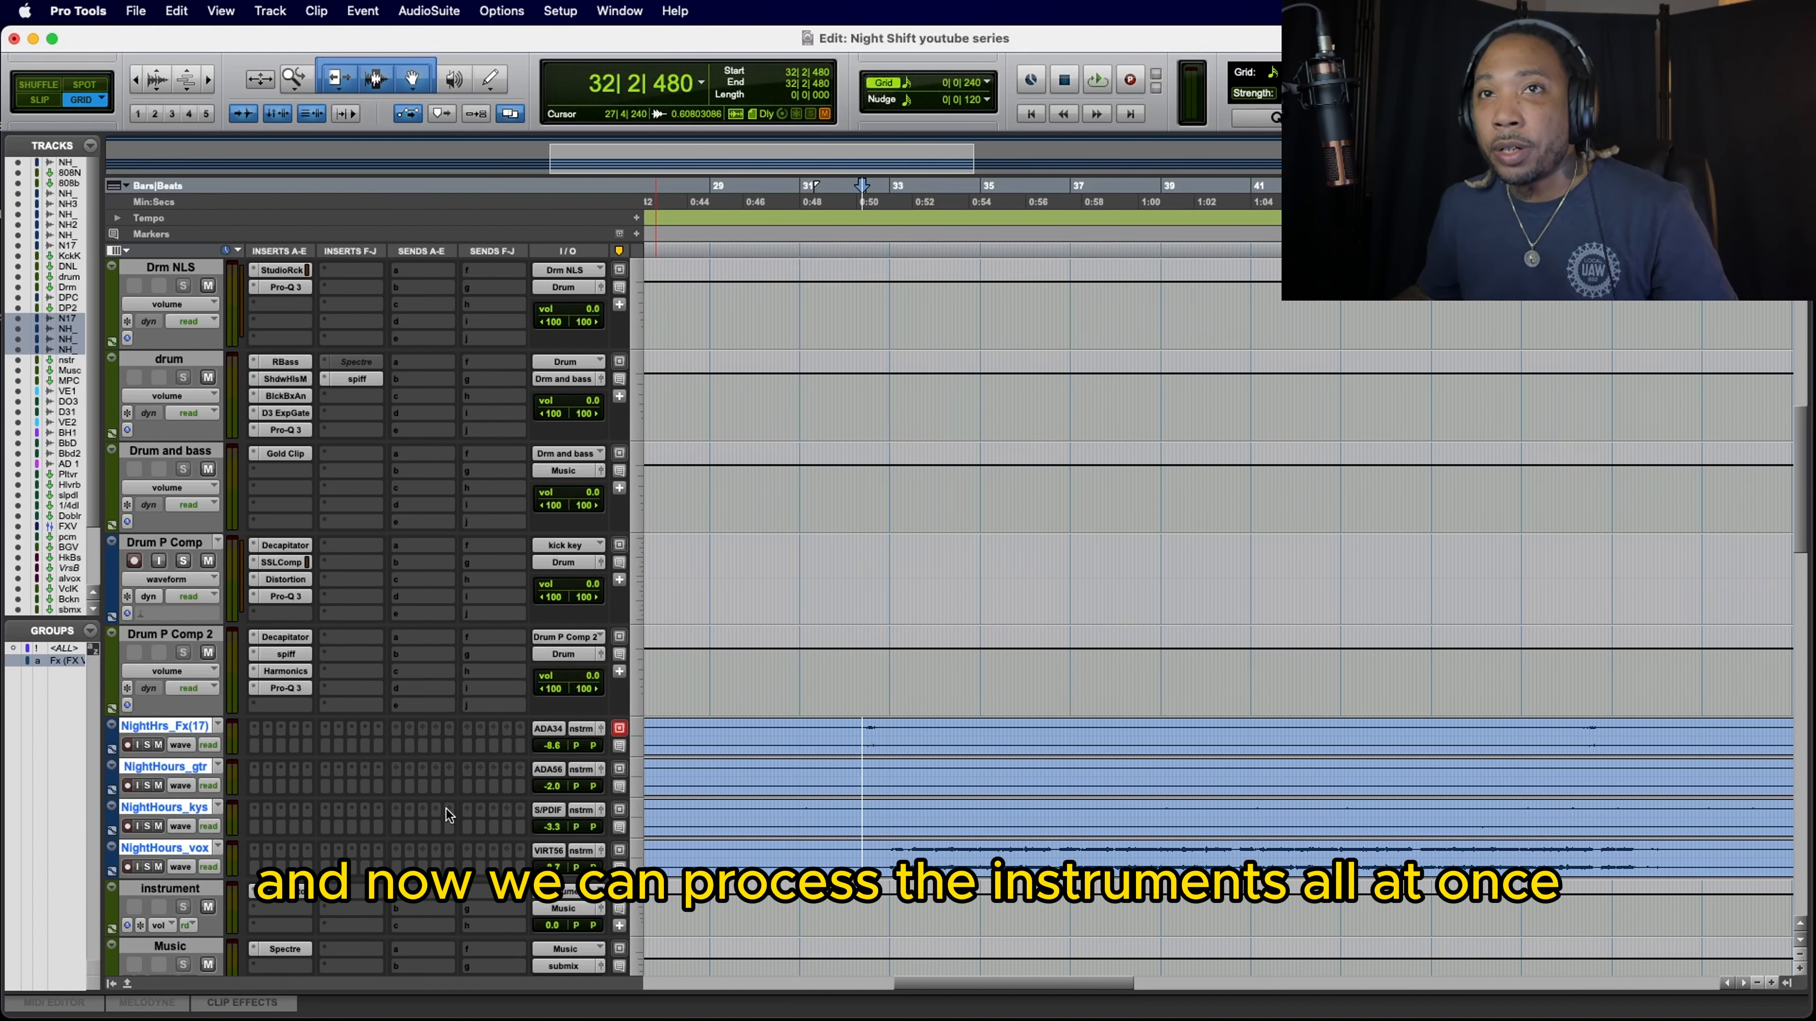
# Step: Play the section while viewing the Decapitator on the instrument bus and the Spectre on the Music bus, and stop playback
pyautogui.scroll(-3, 445, 809)
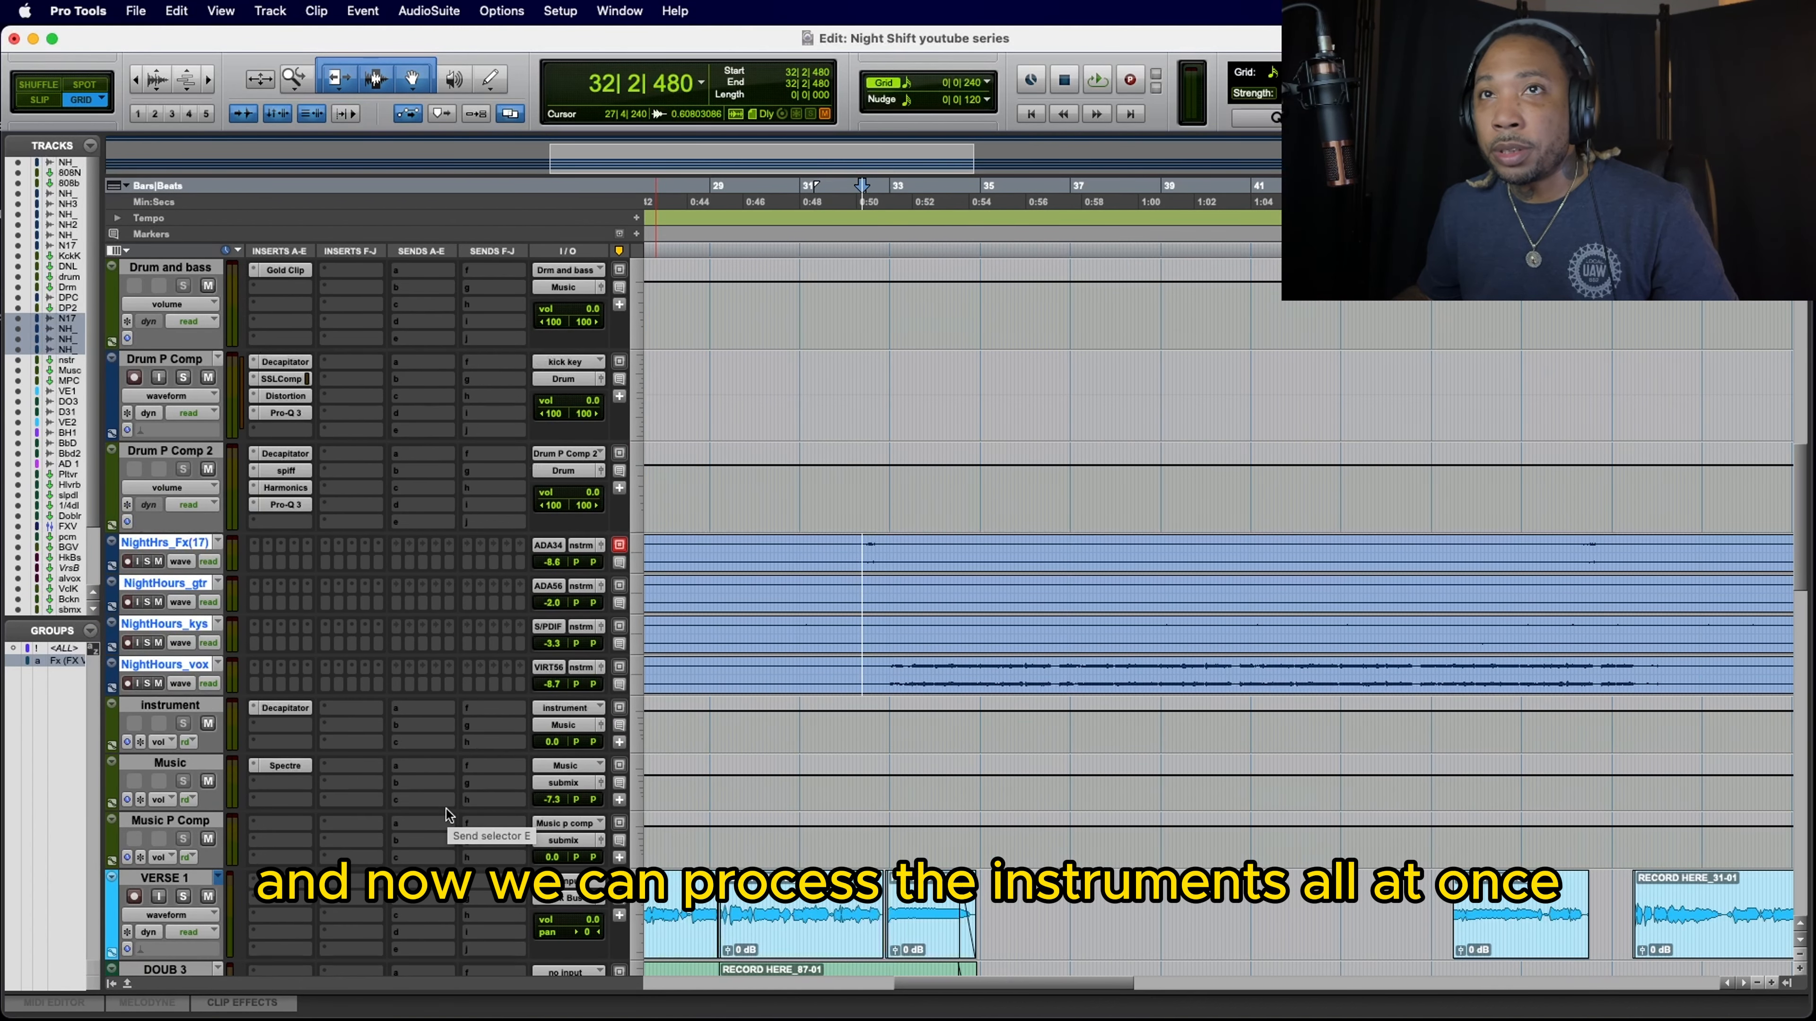
pyautogui.press('space')
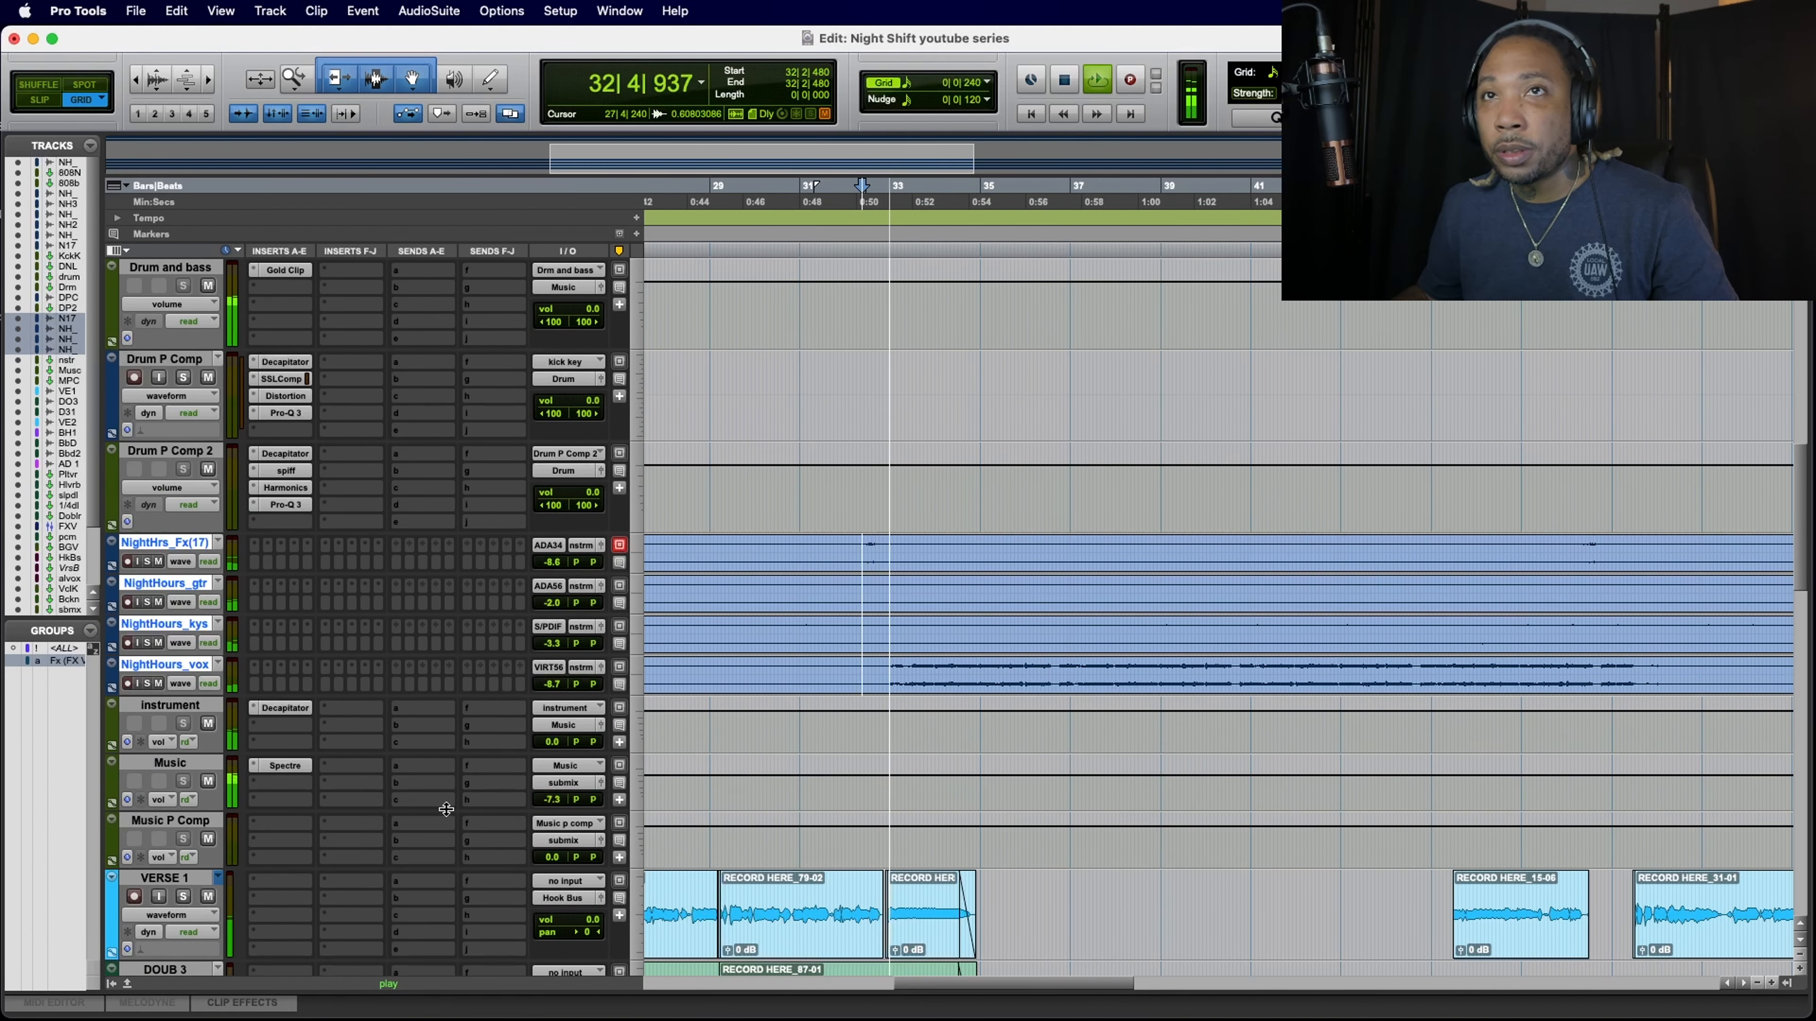
pyautogui.click(285, 708)
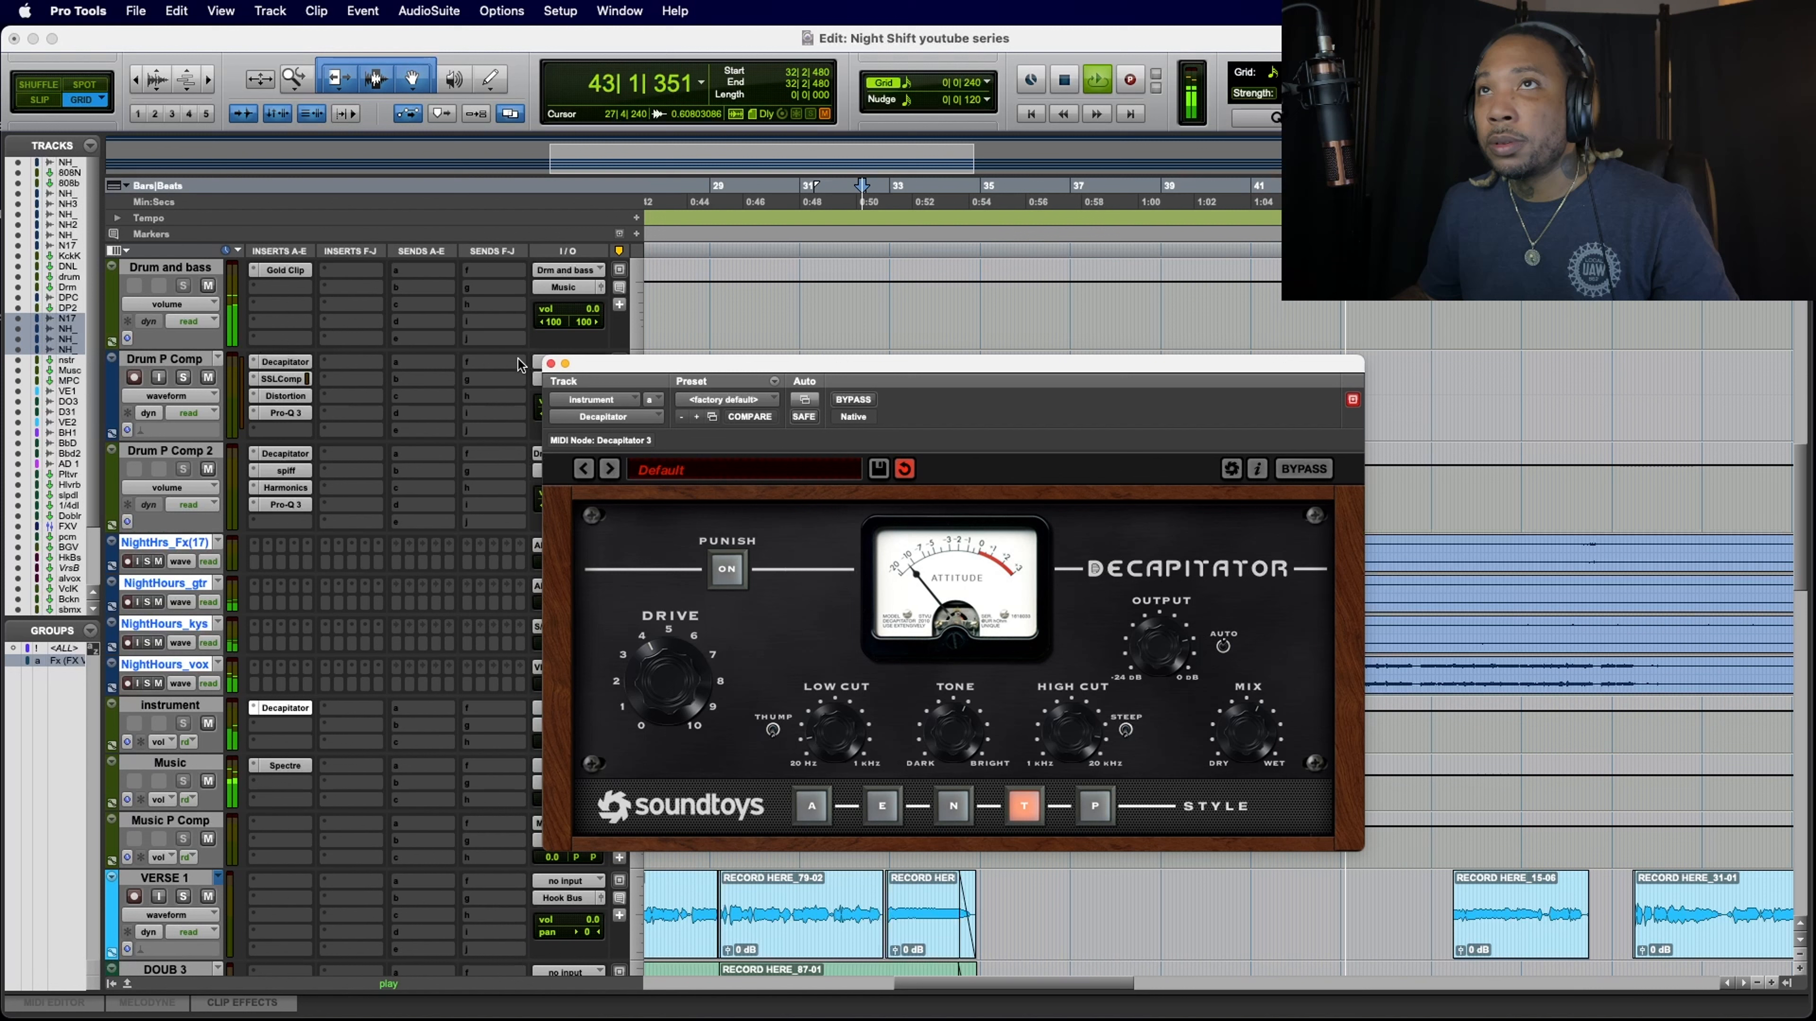
pyautogui.click(550, 364)
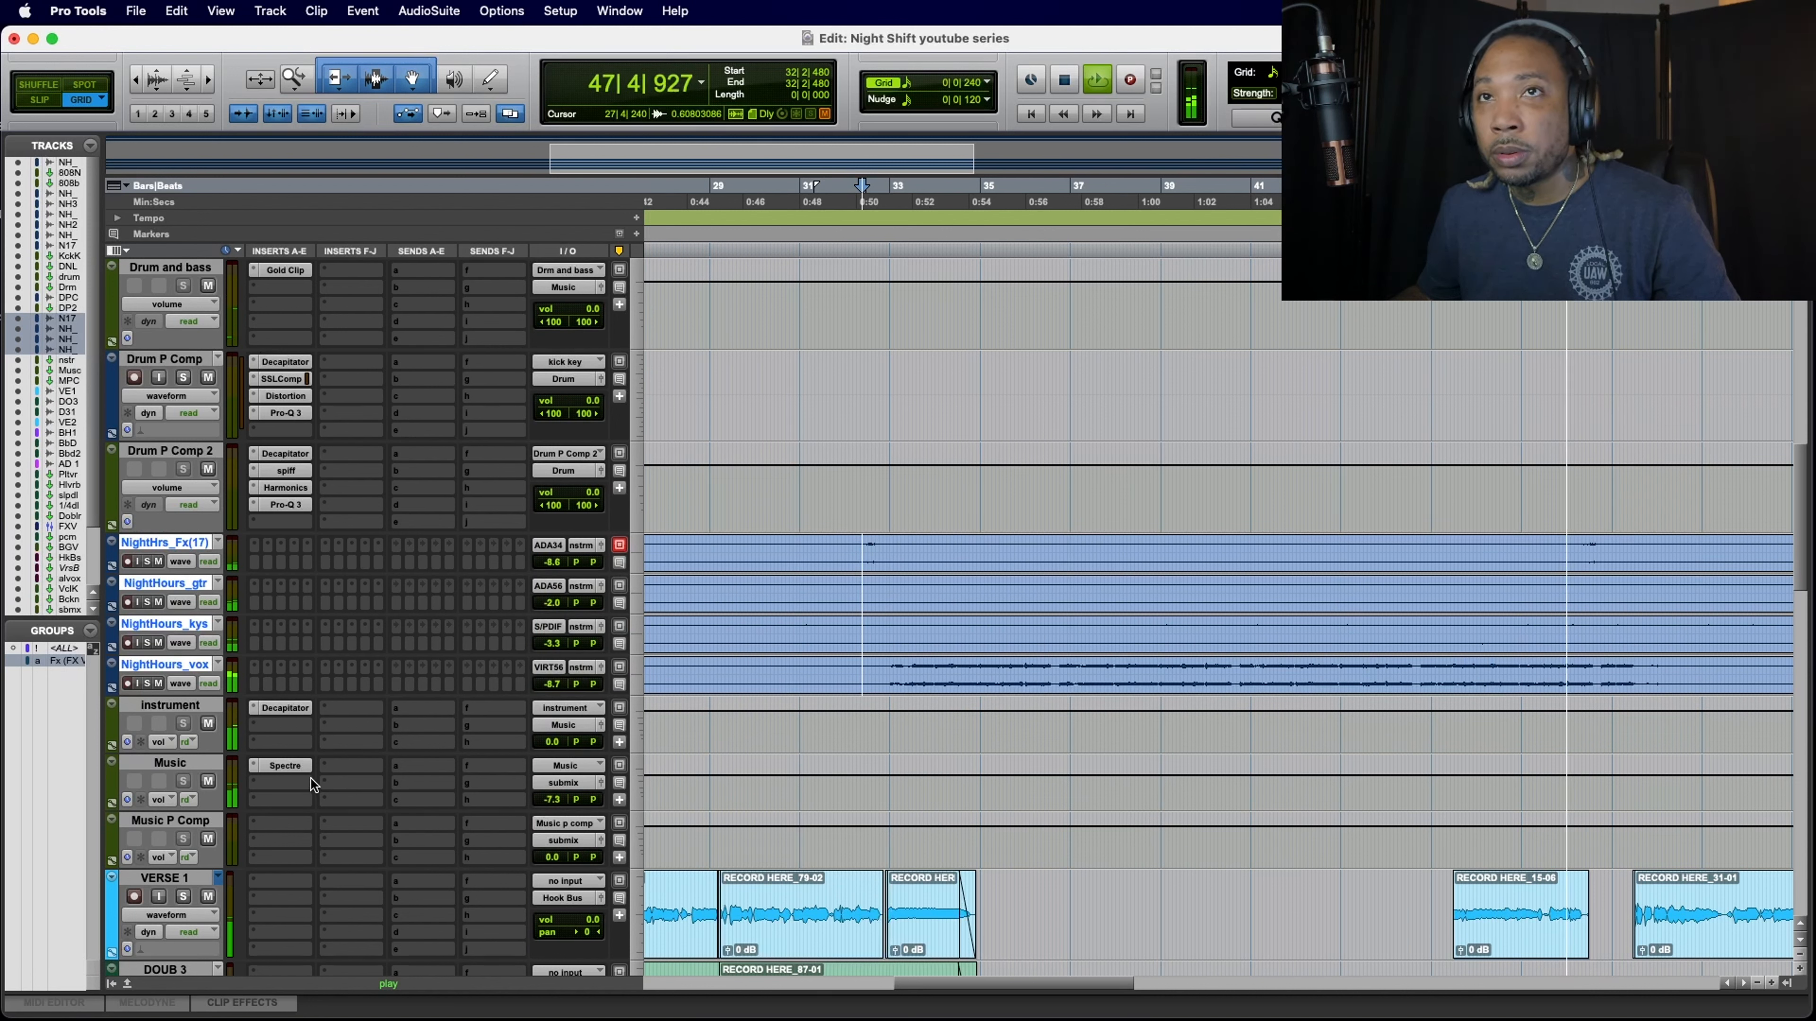
pyautogui.click(295, 765)
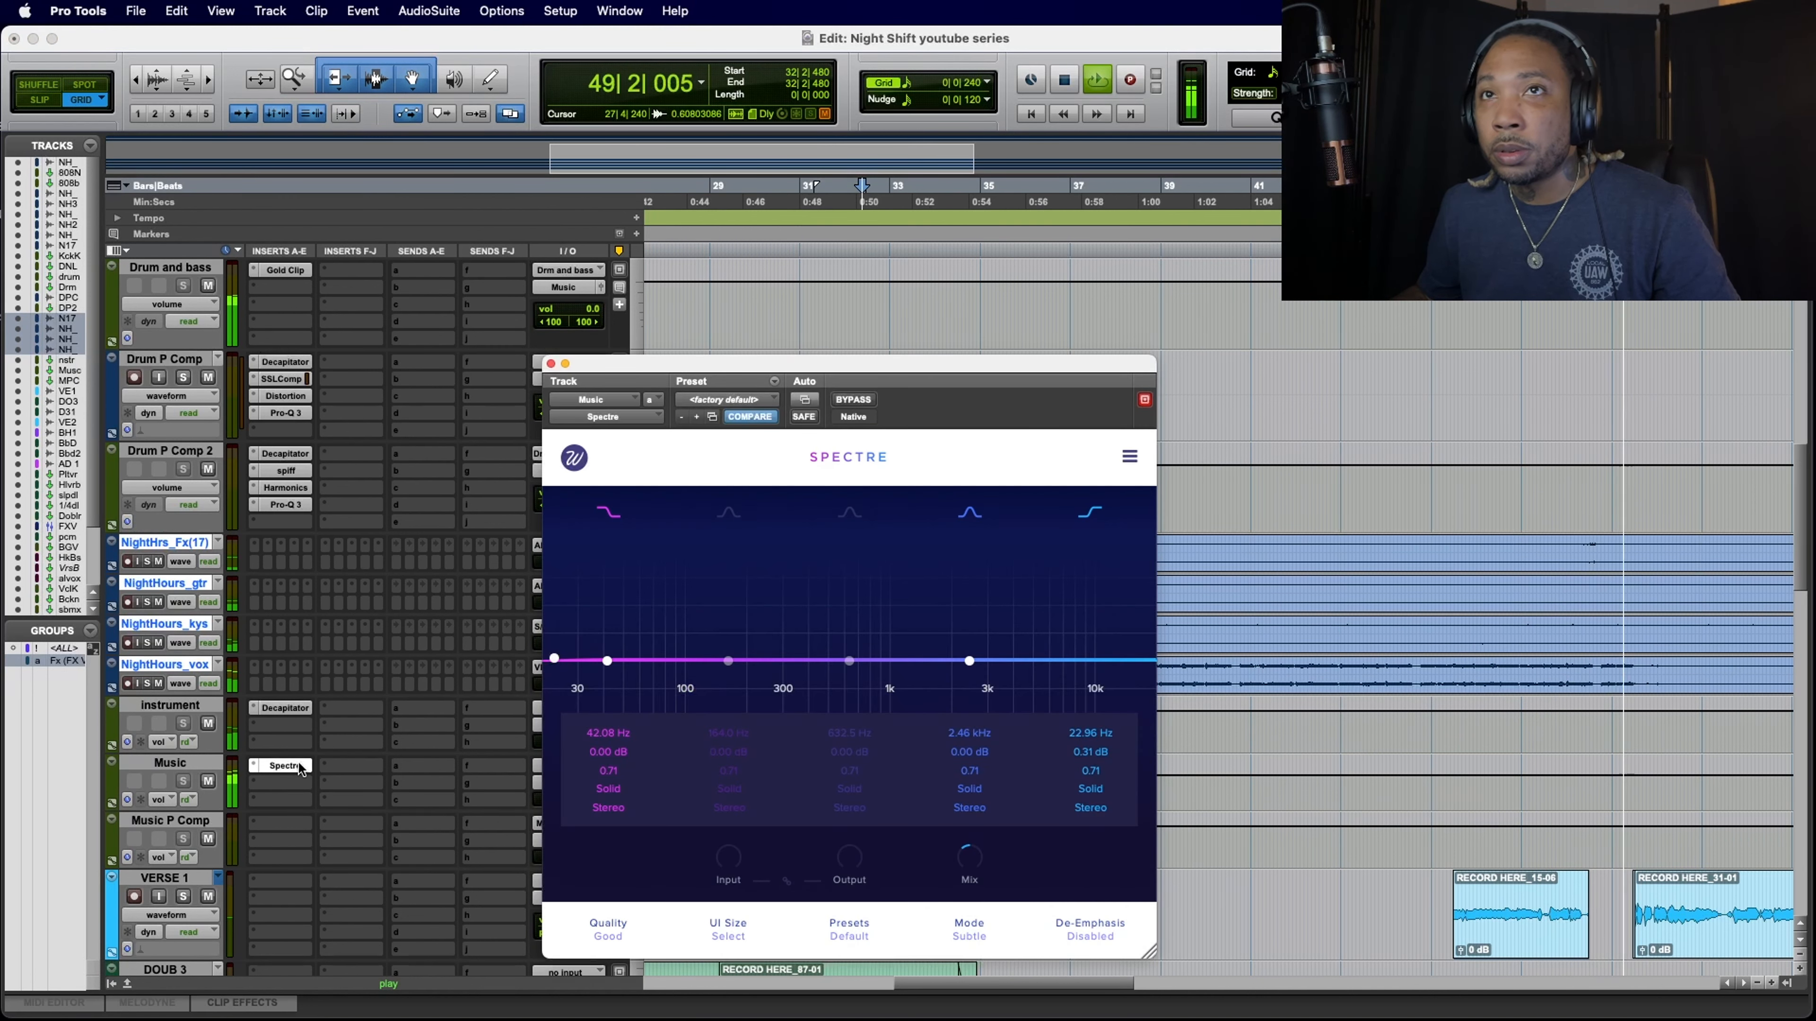
pyautogui.press('space')
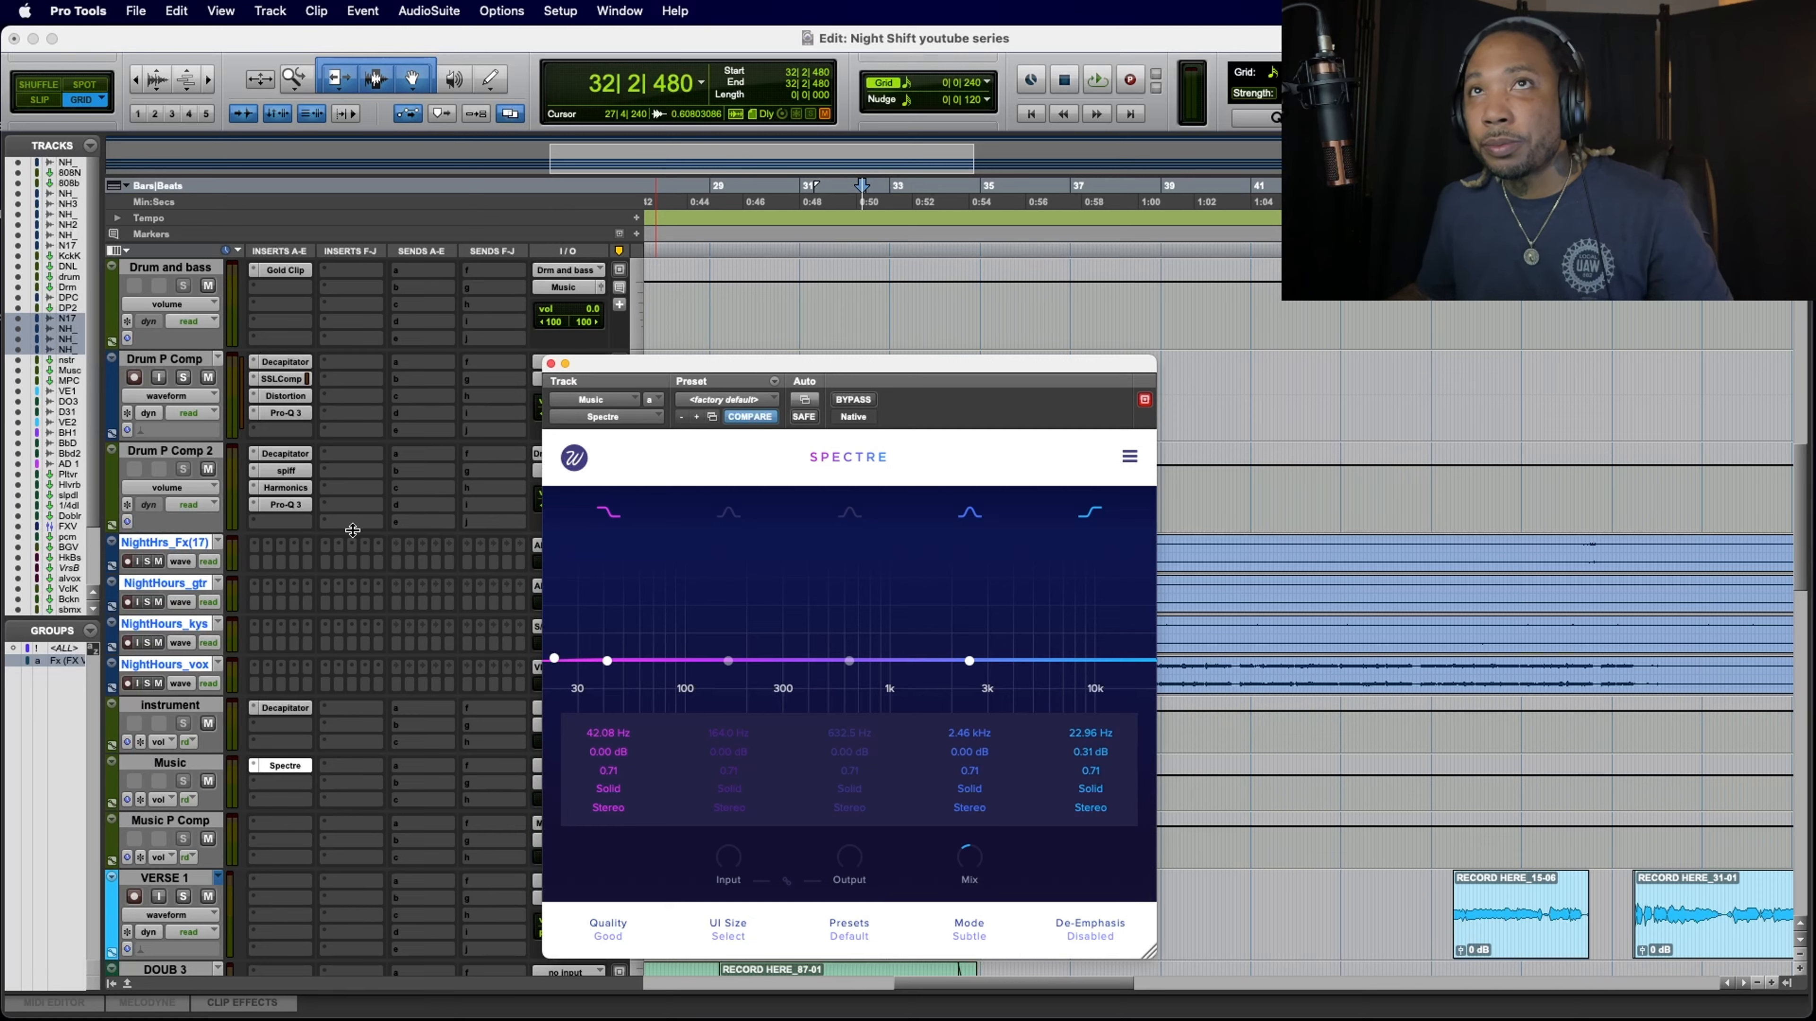
# Step: Set the Music bus Spectre's high-shelf band to about 22.72 Hz and 0.51 dB, and enable its 164.0 Hz and 632.5 Hz bands
pyautogui.scroll(5, 353, 530)
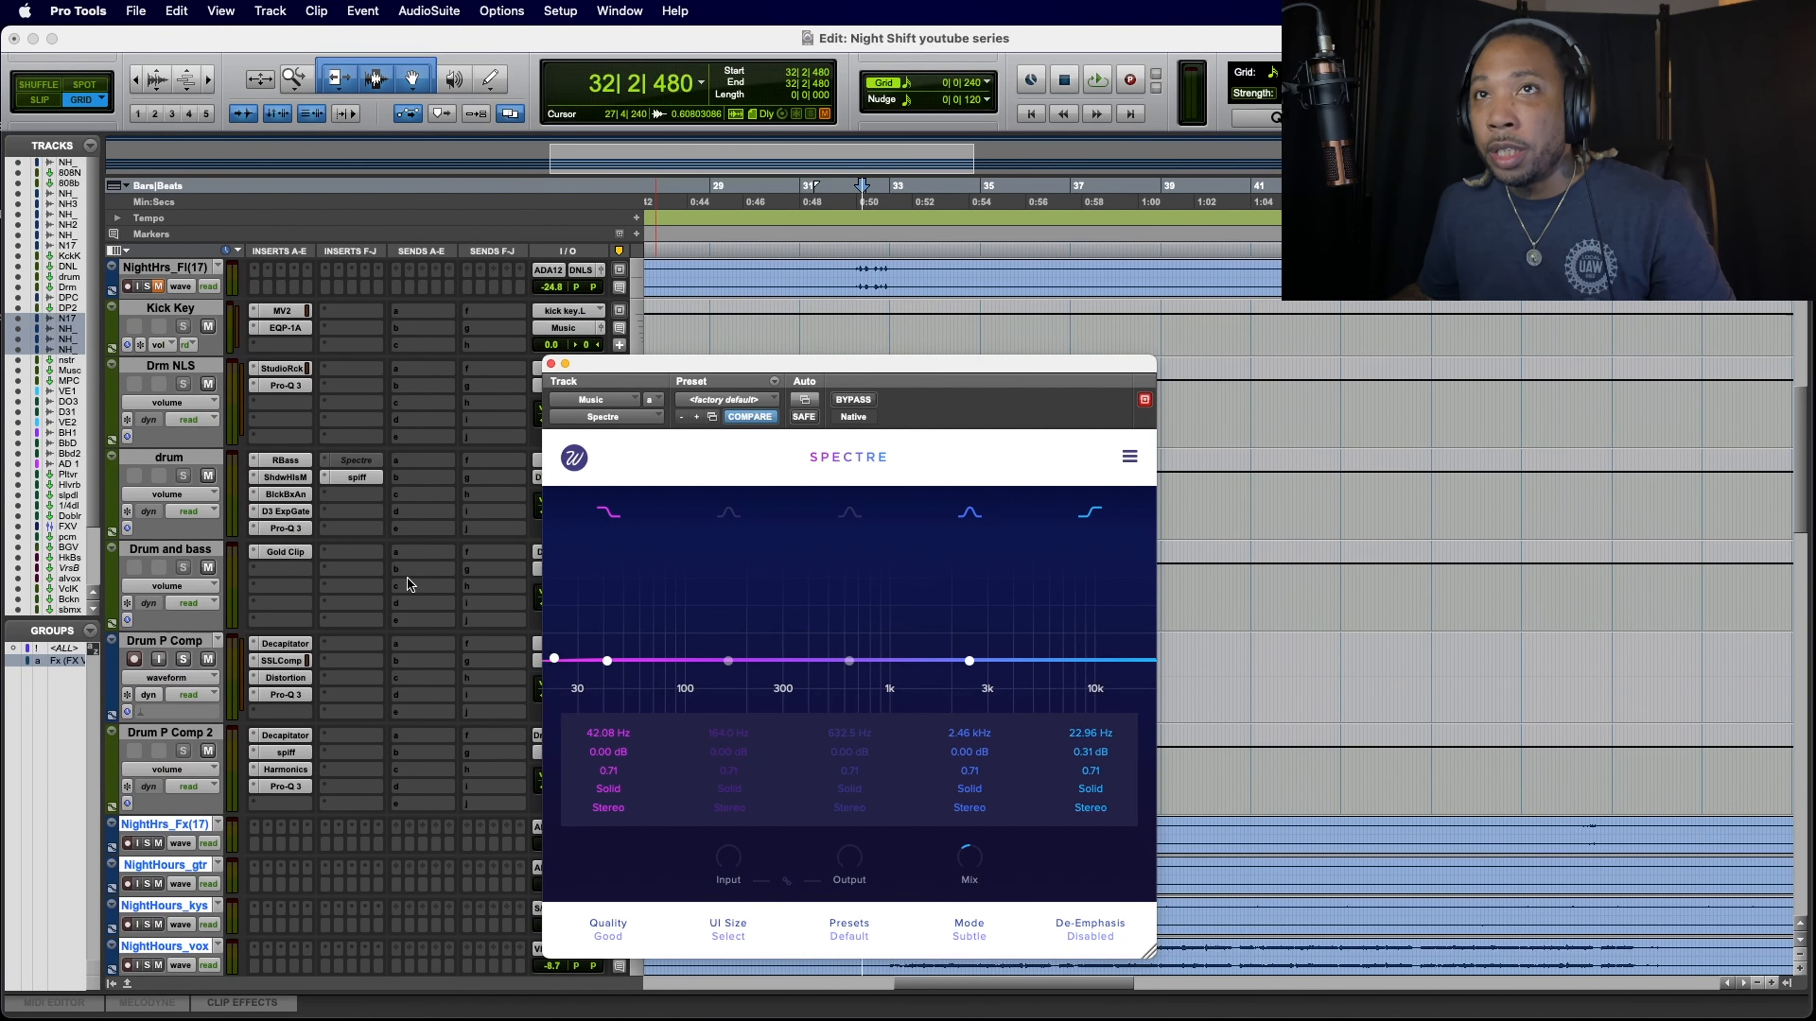
pyautogui.scroll(-5, 406, 810)
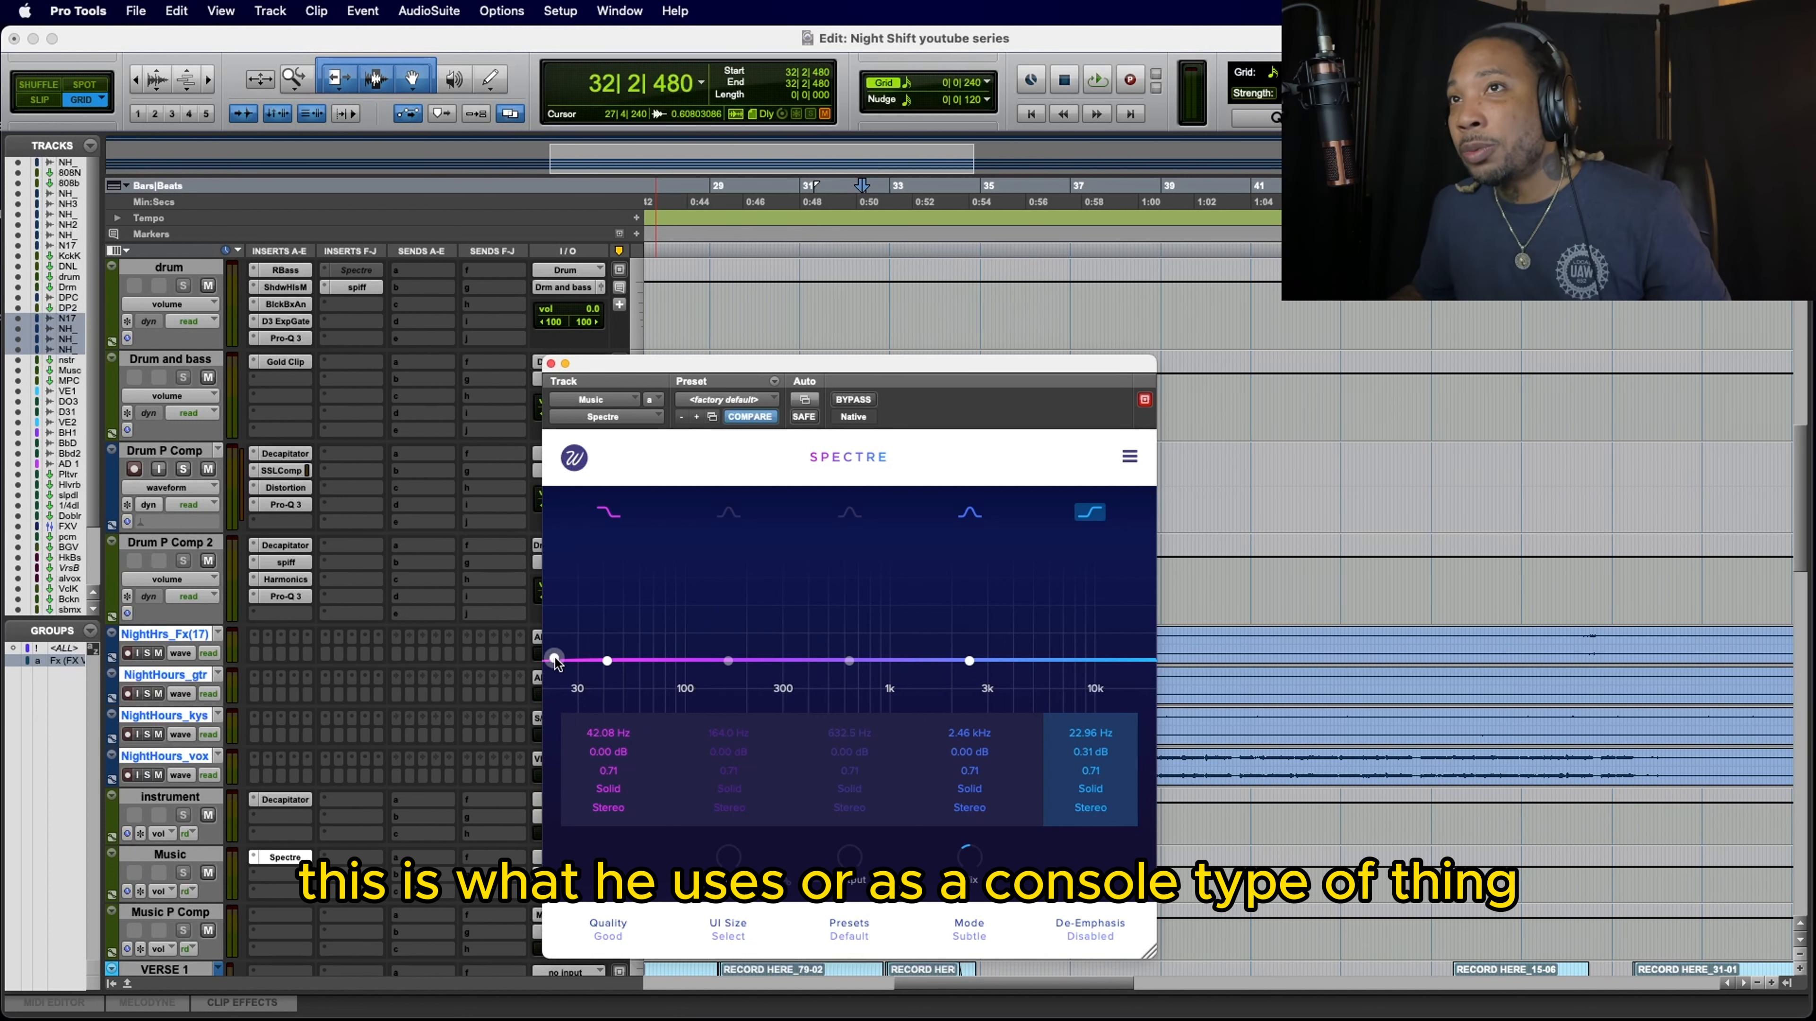
pyautogui.moveTo(559, 658); pyautogui.dragTo(556, 657)
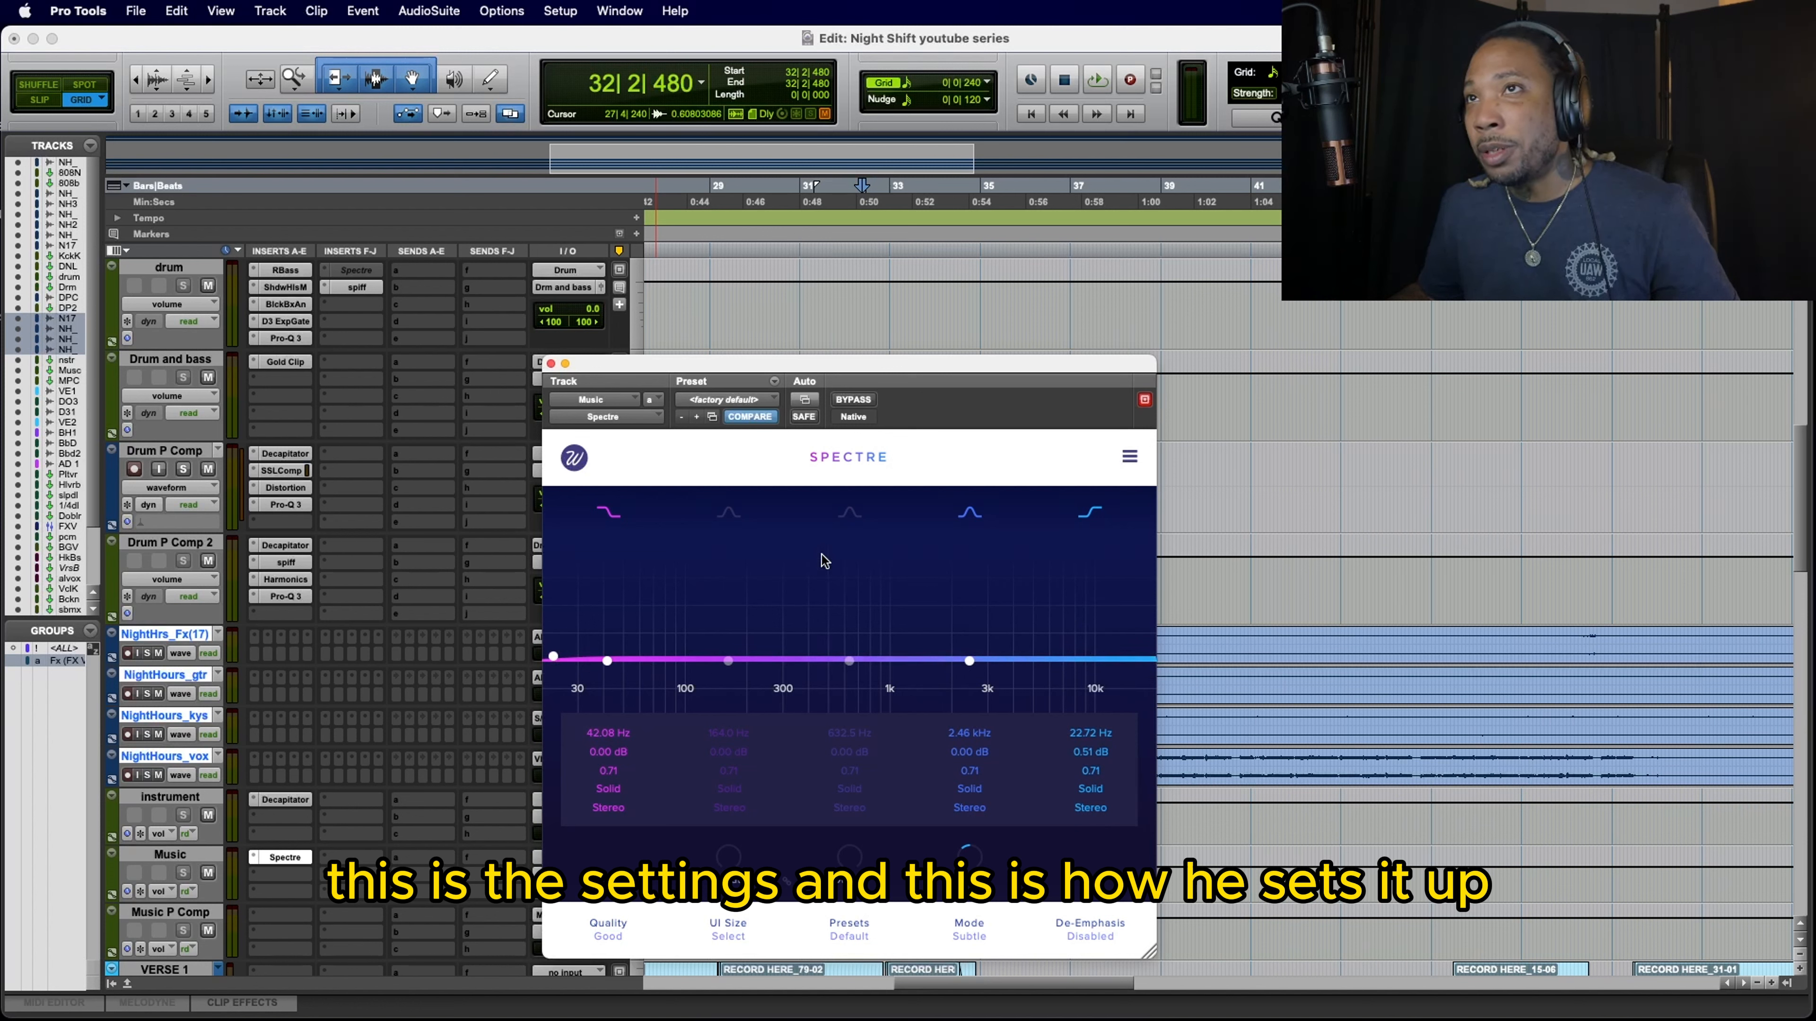
pyautogui.click(729, 514)
pyautogui.click(845, 512)
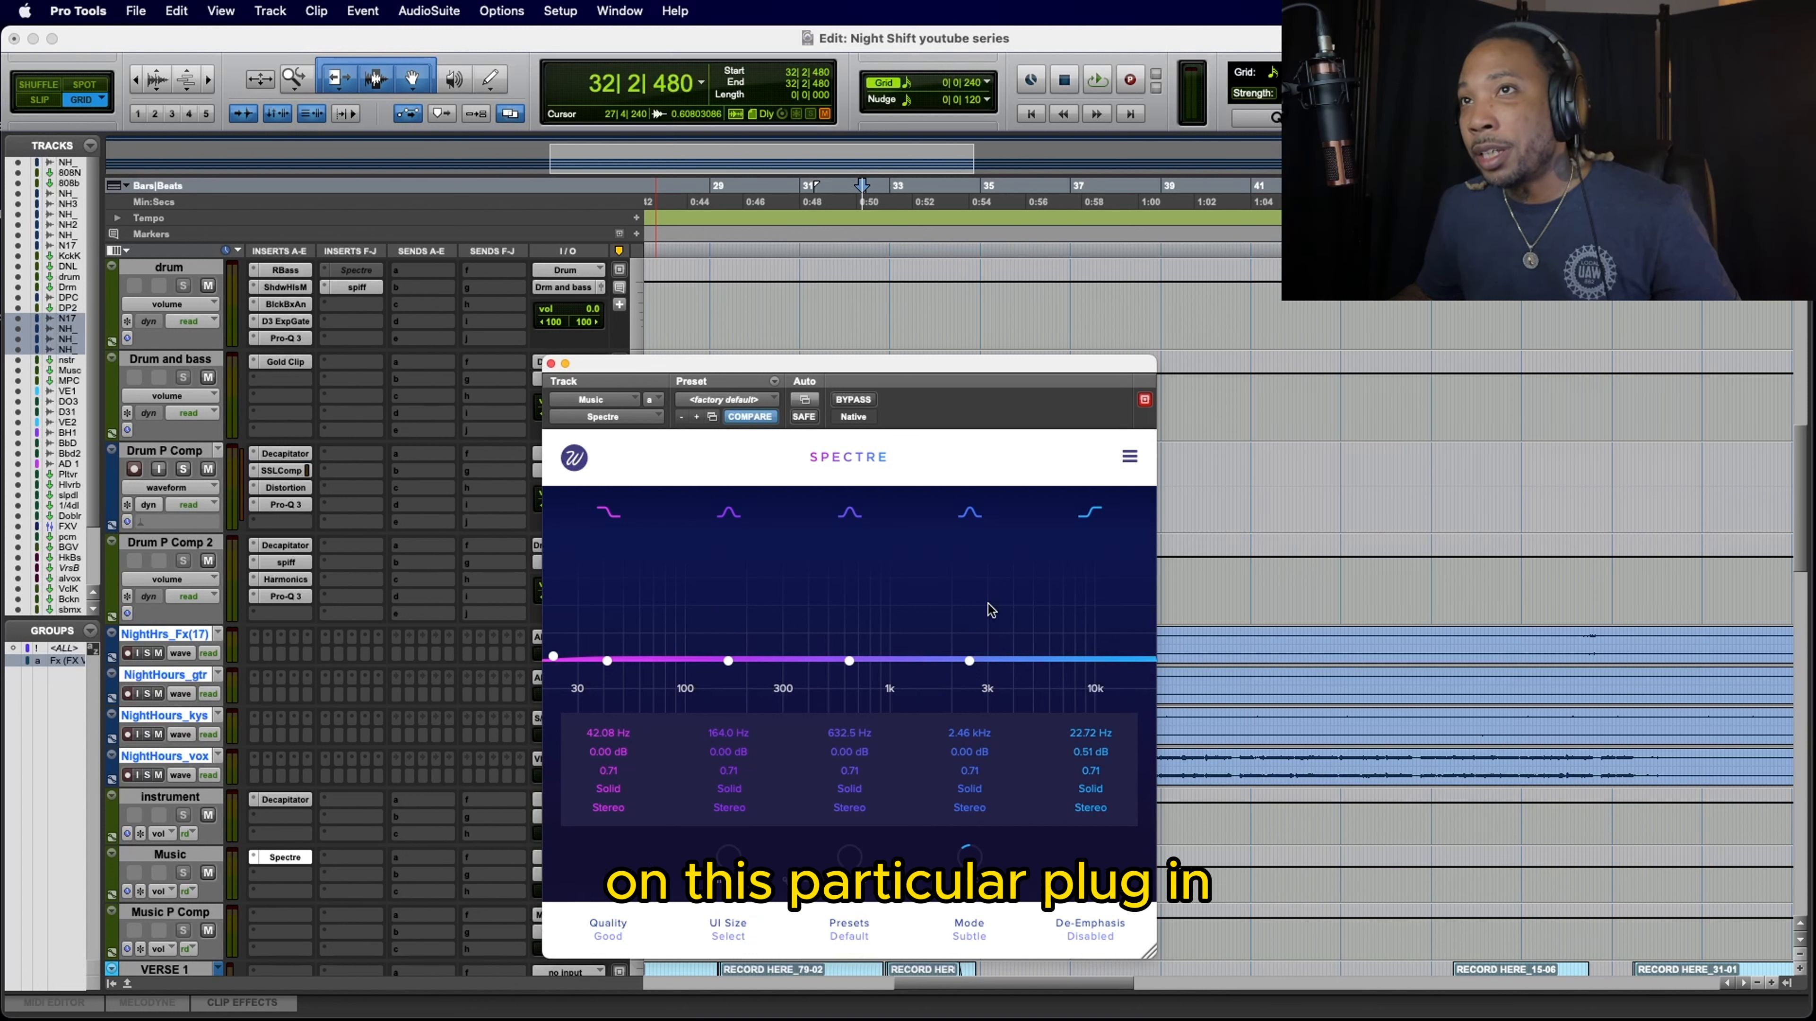
# Step: Switch Spectre's 164.0 Hz and 632.5 Hz bands off and back on
pyautogui.click(729, 512)
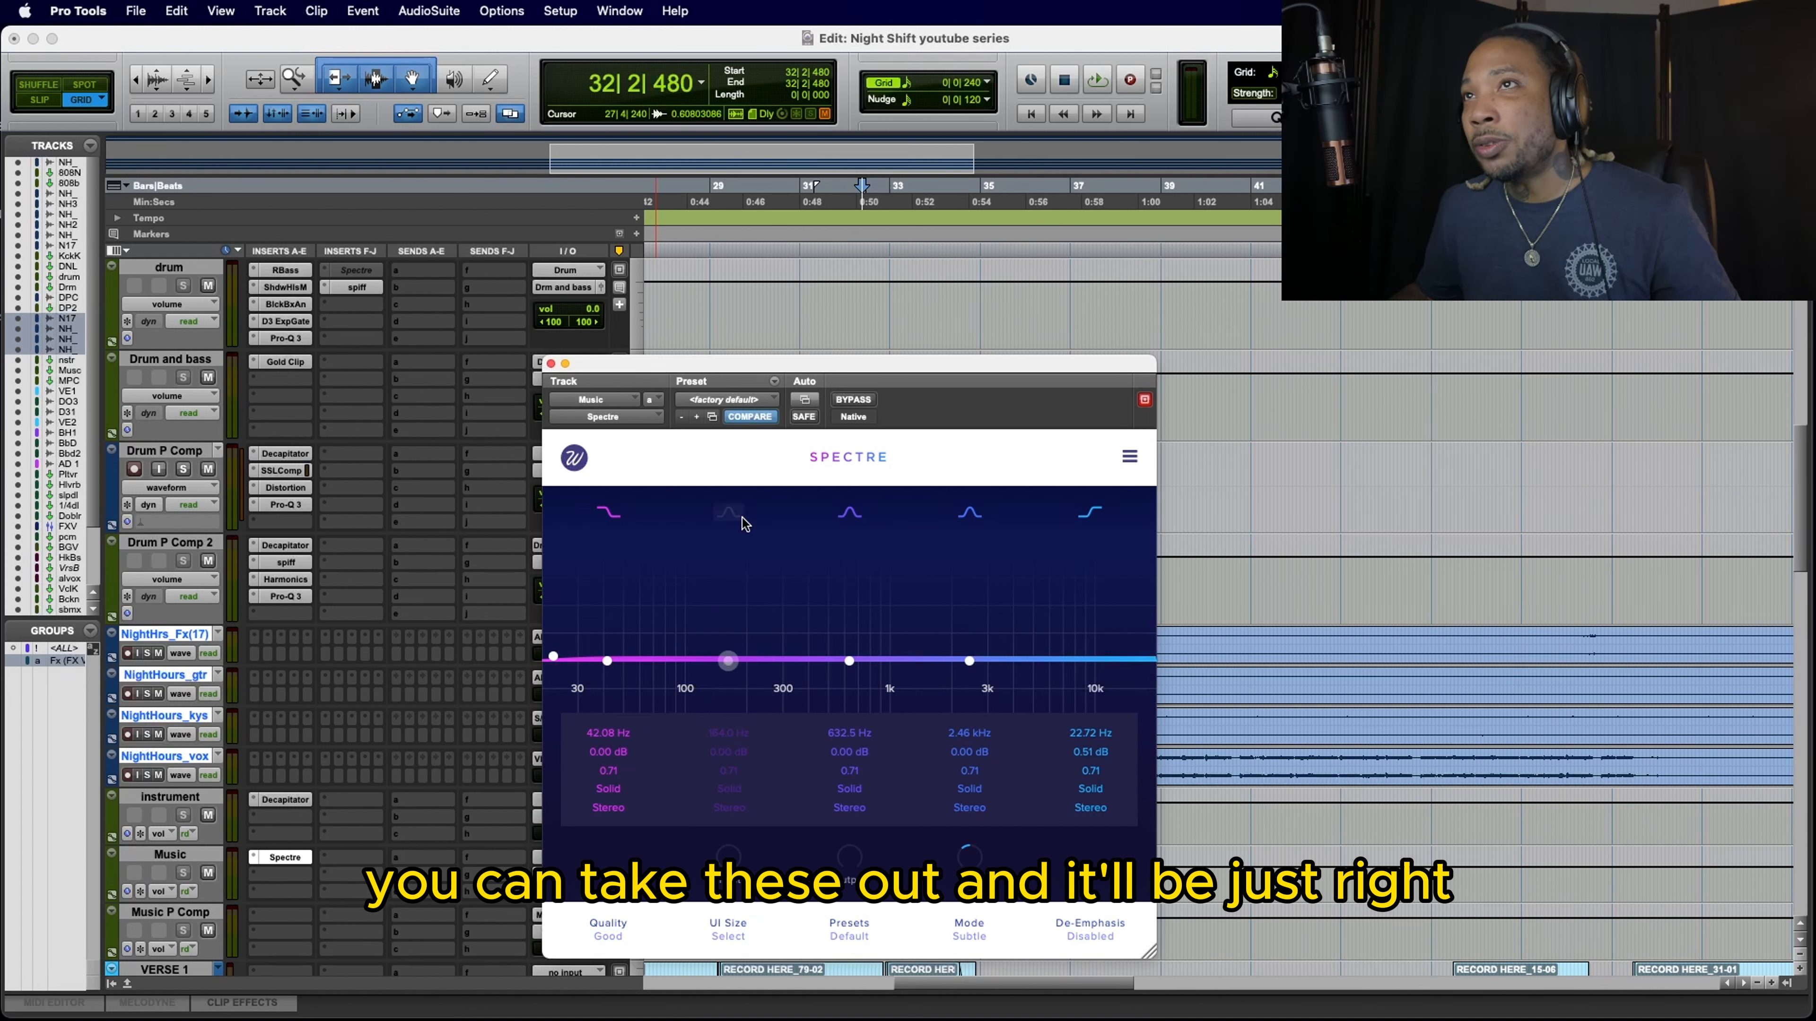
pyautogui.click(849, 514)
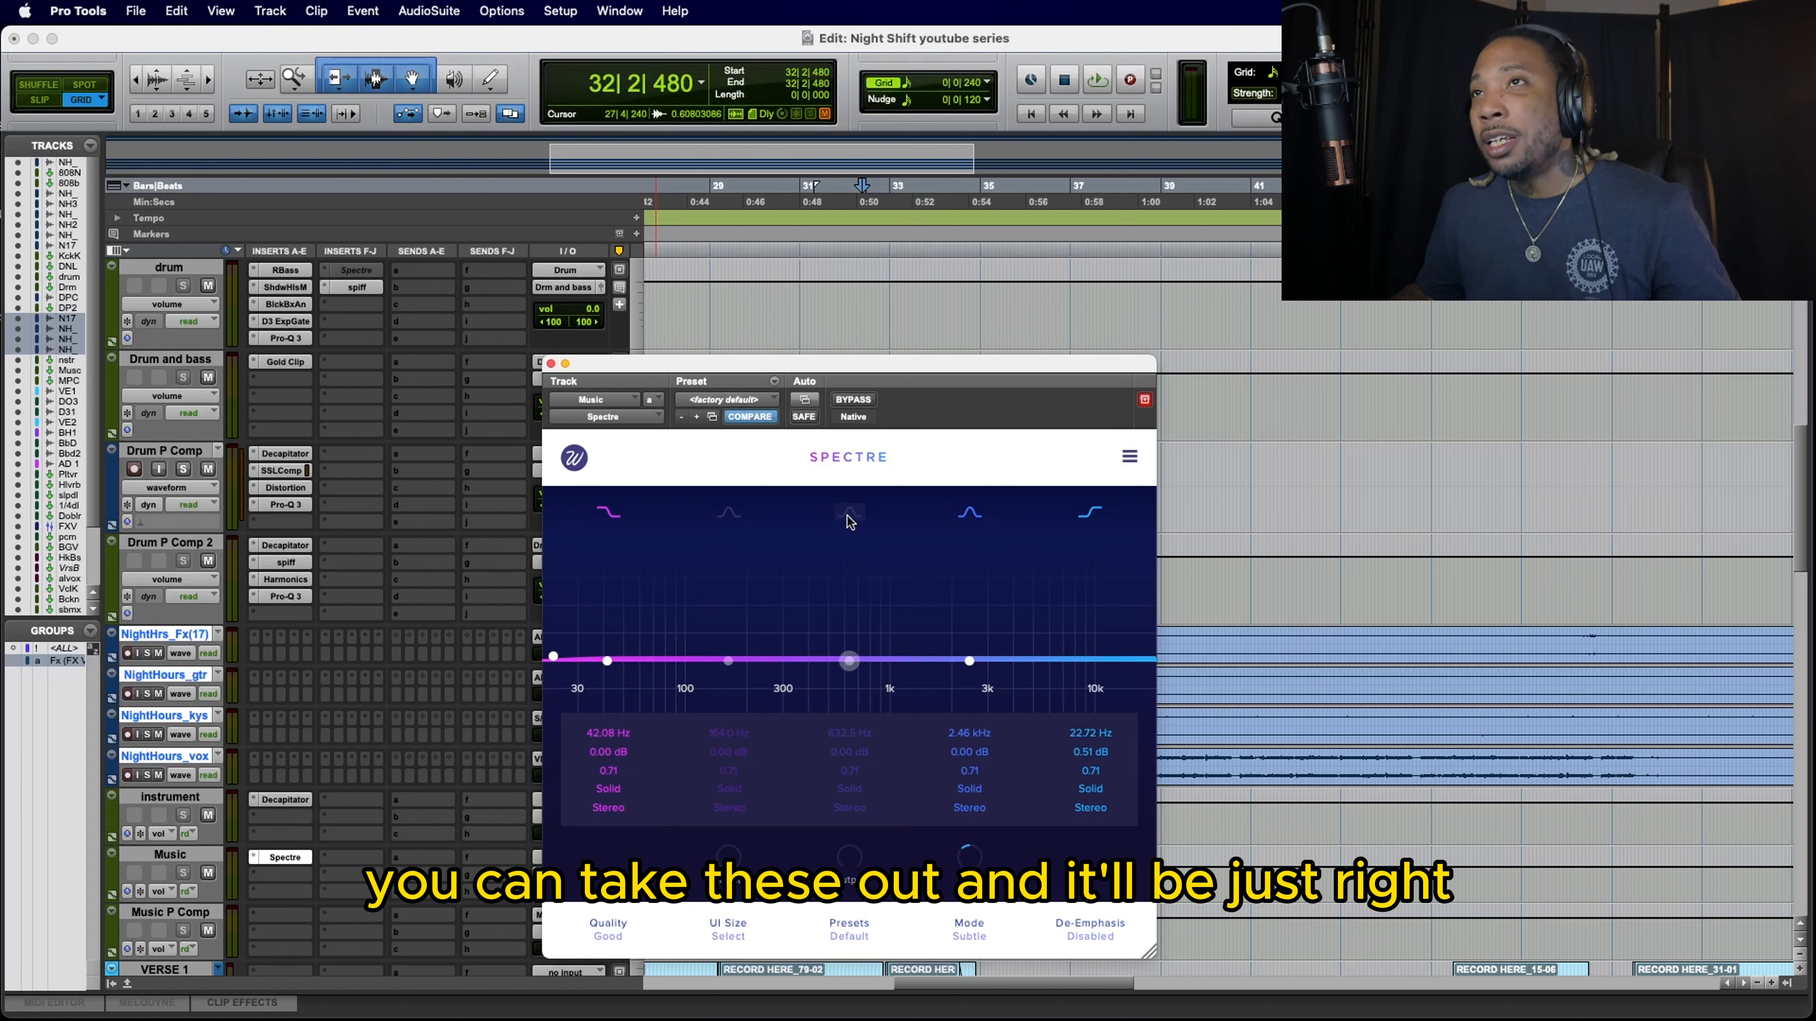
pyautogui.click(849, 519)
pyautogui.click(729, 514)
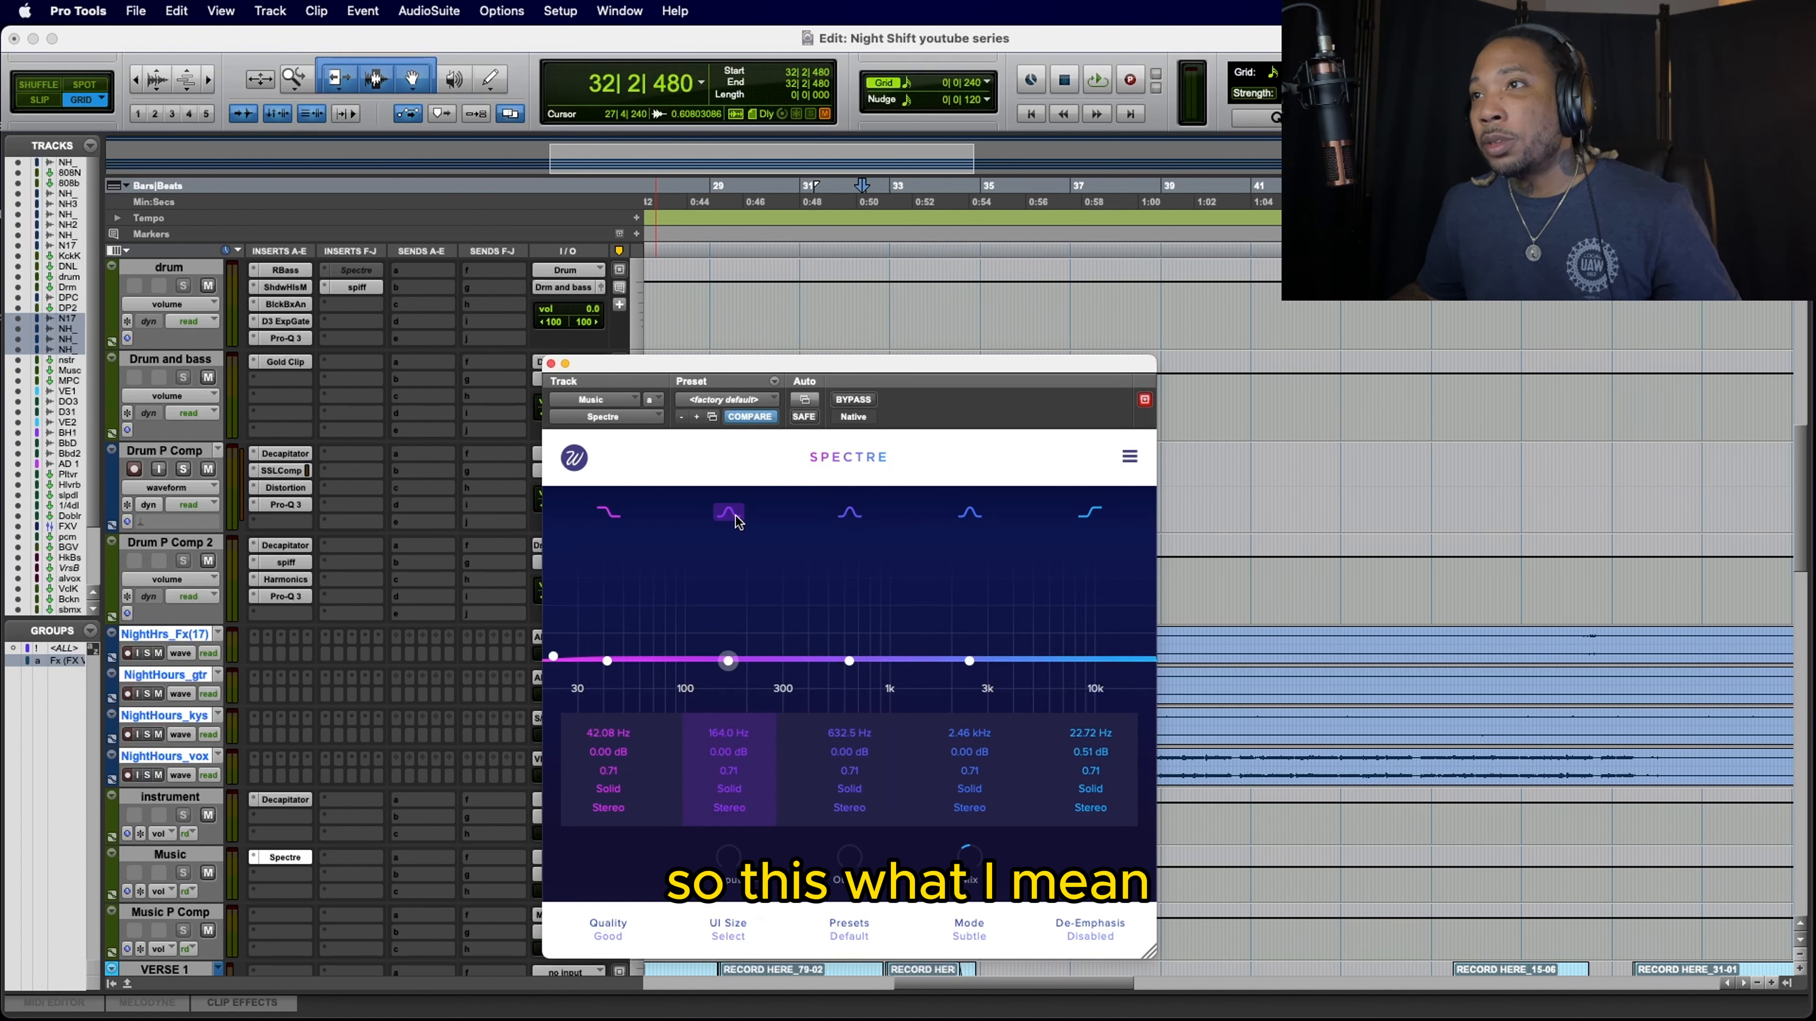
# Step: Play the section and compare the Music bus with Spectre bypassed and active, ending with it active and its window closed
pyautogui.press('space')
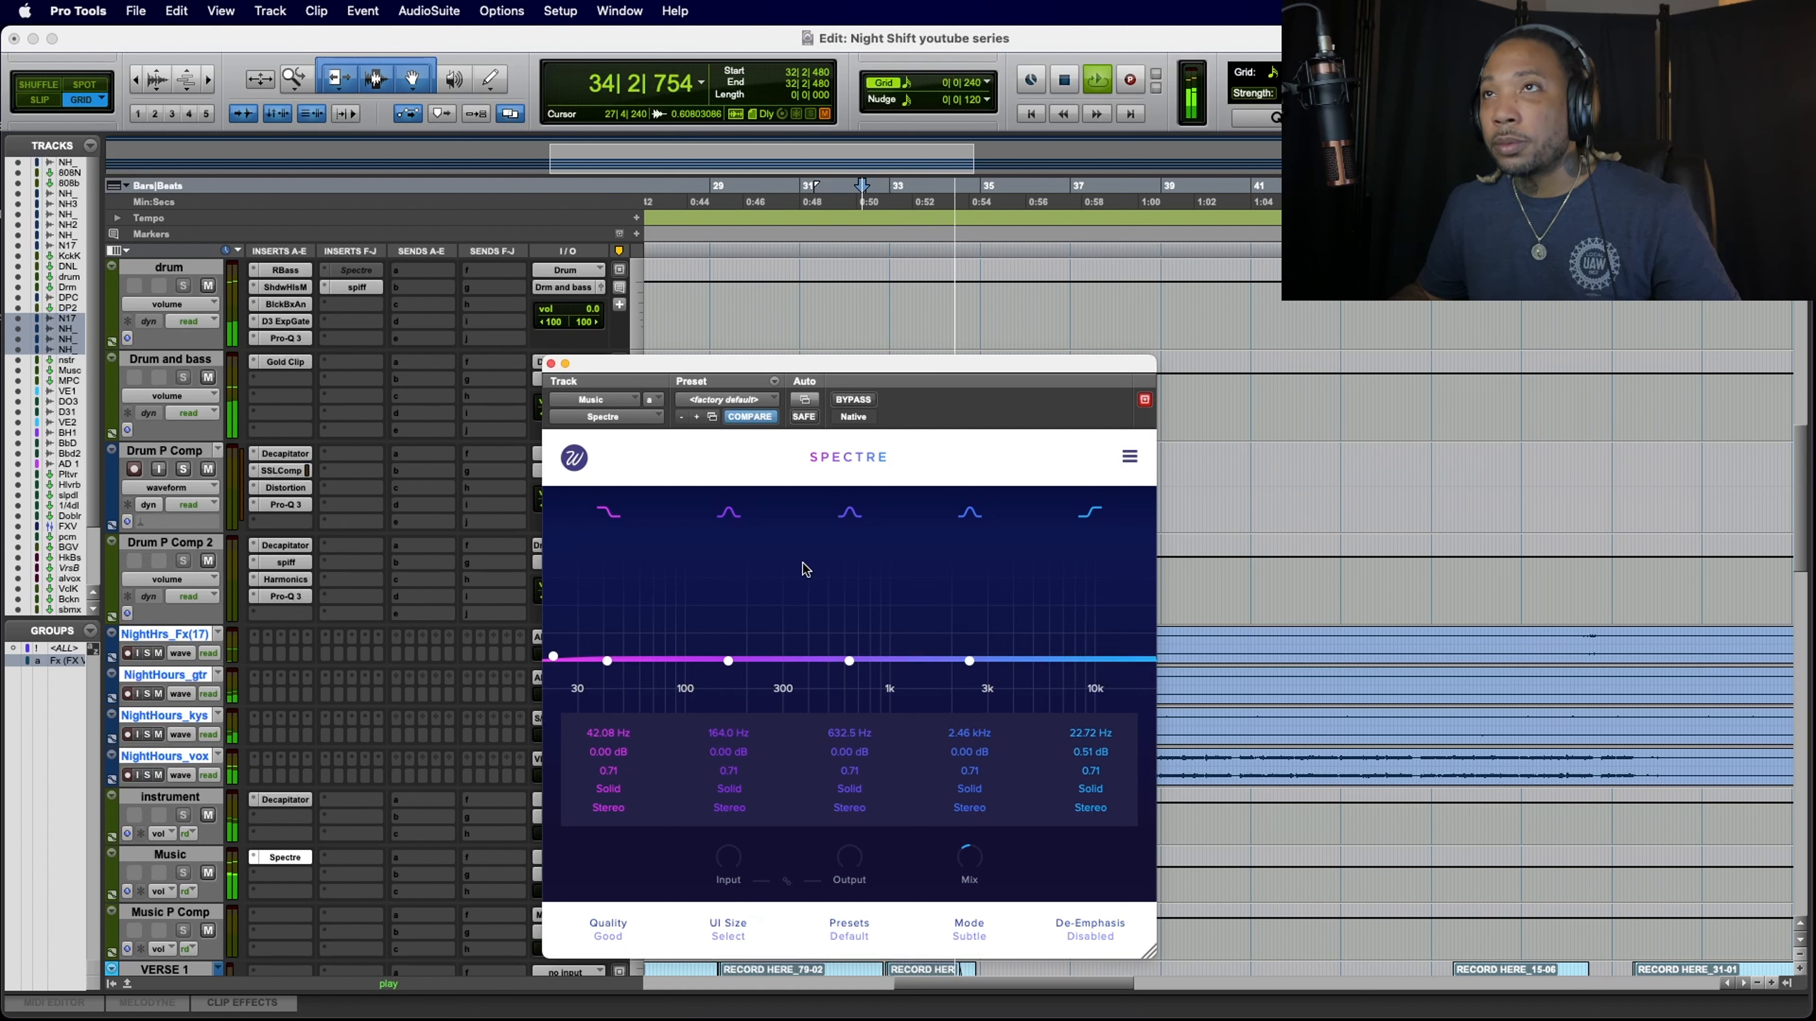
pyautogui.click(855, 401)
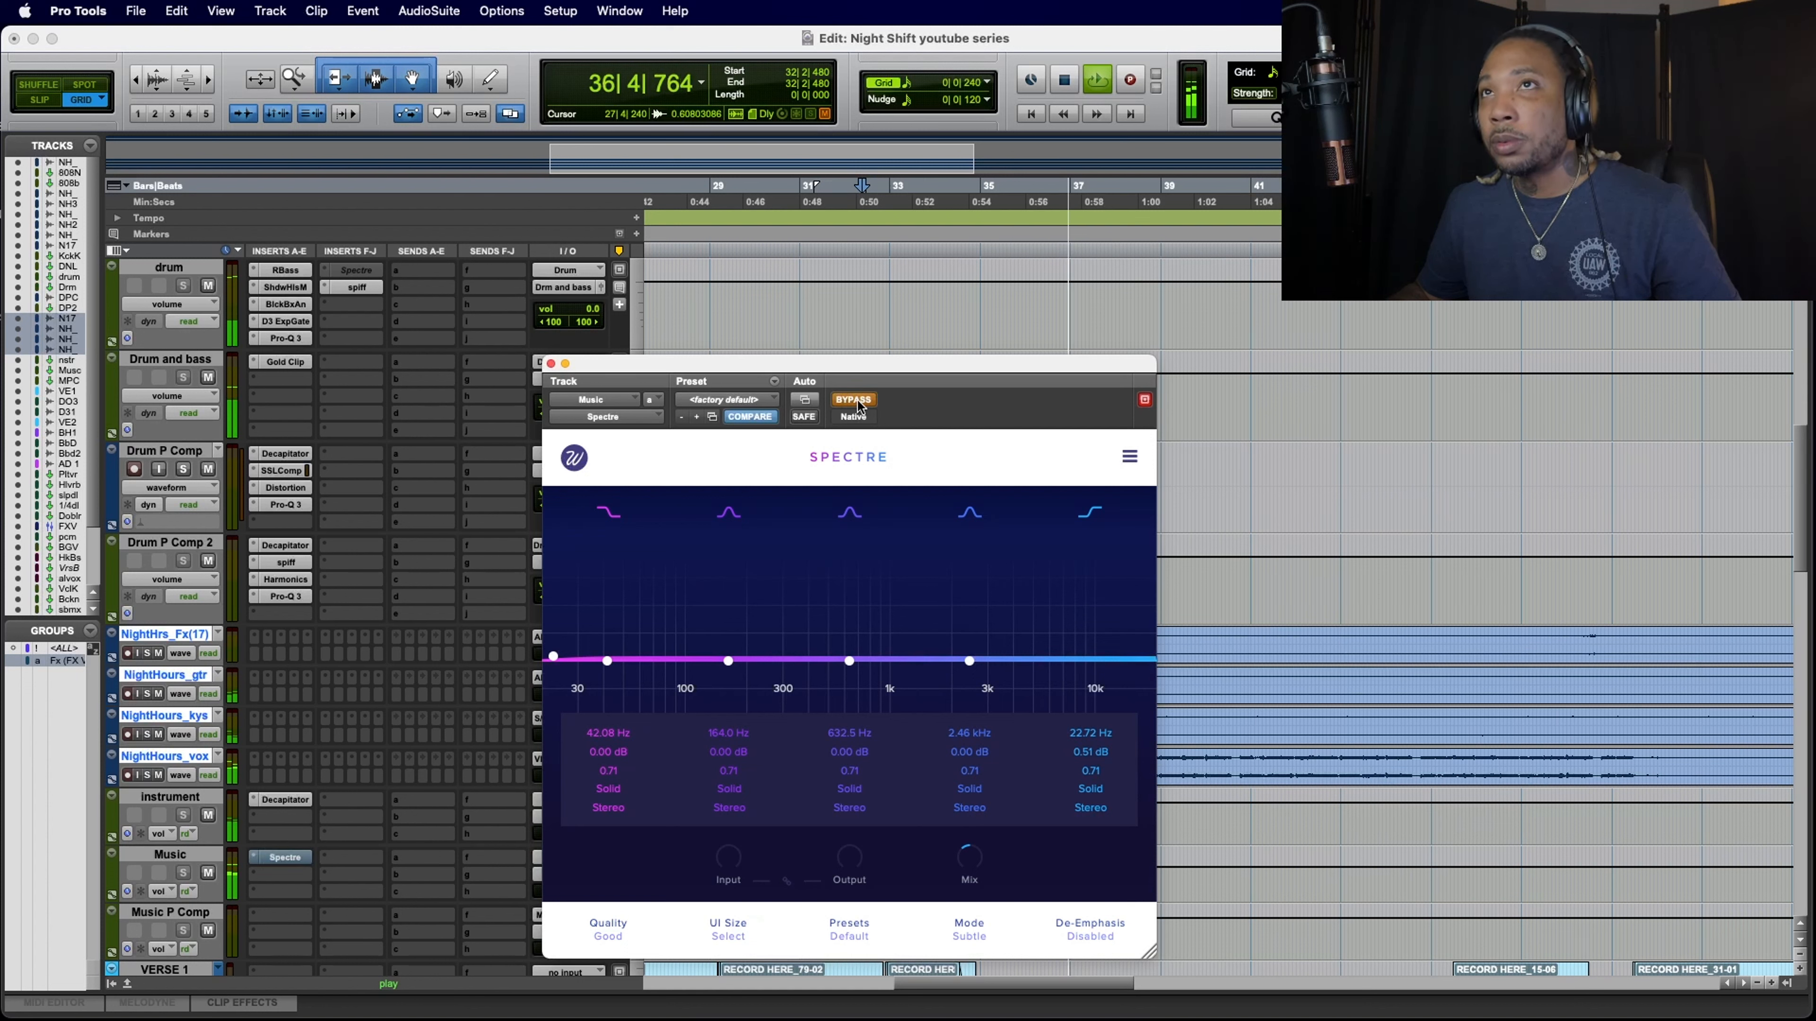
pyautogui.click(857, 403)
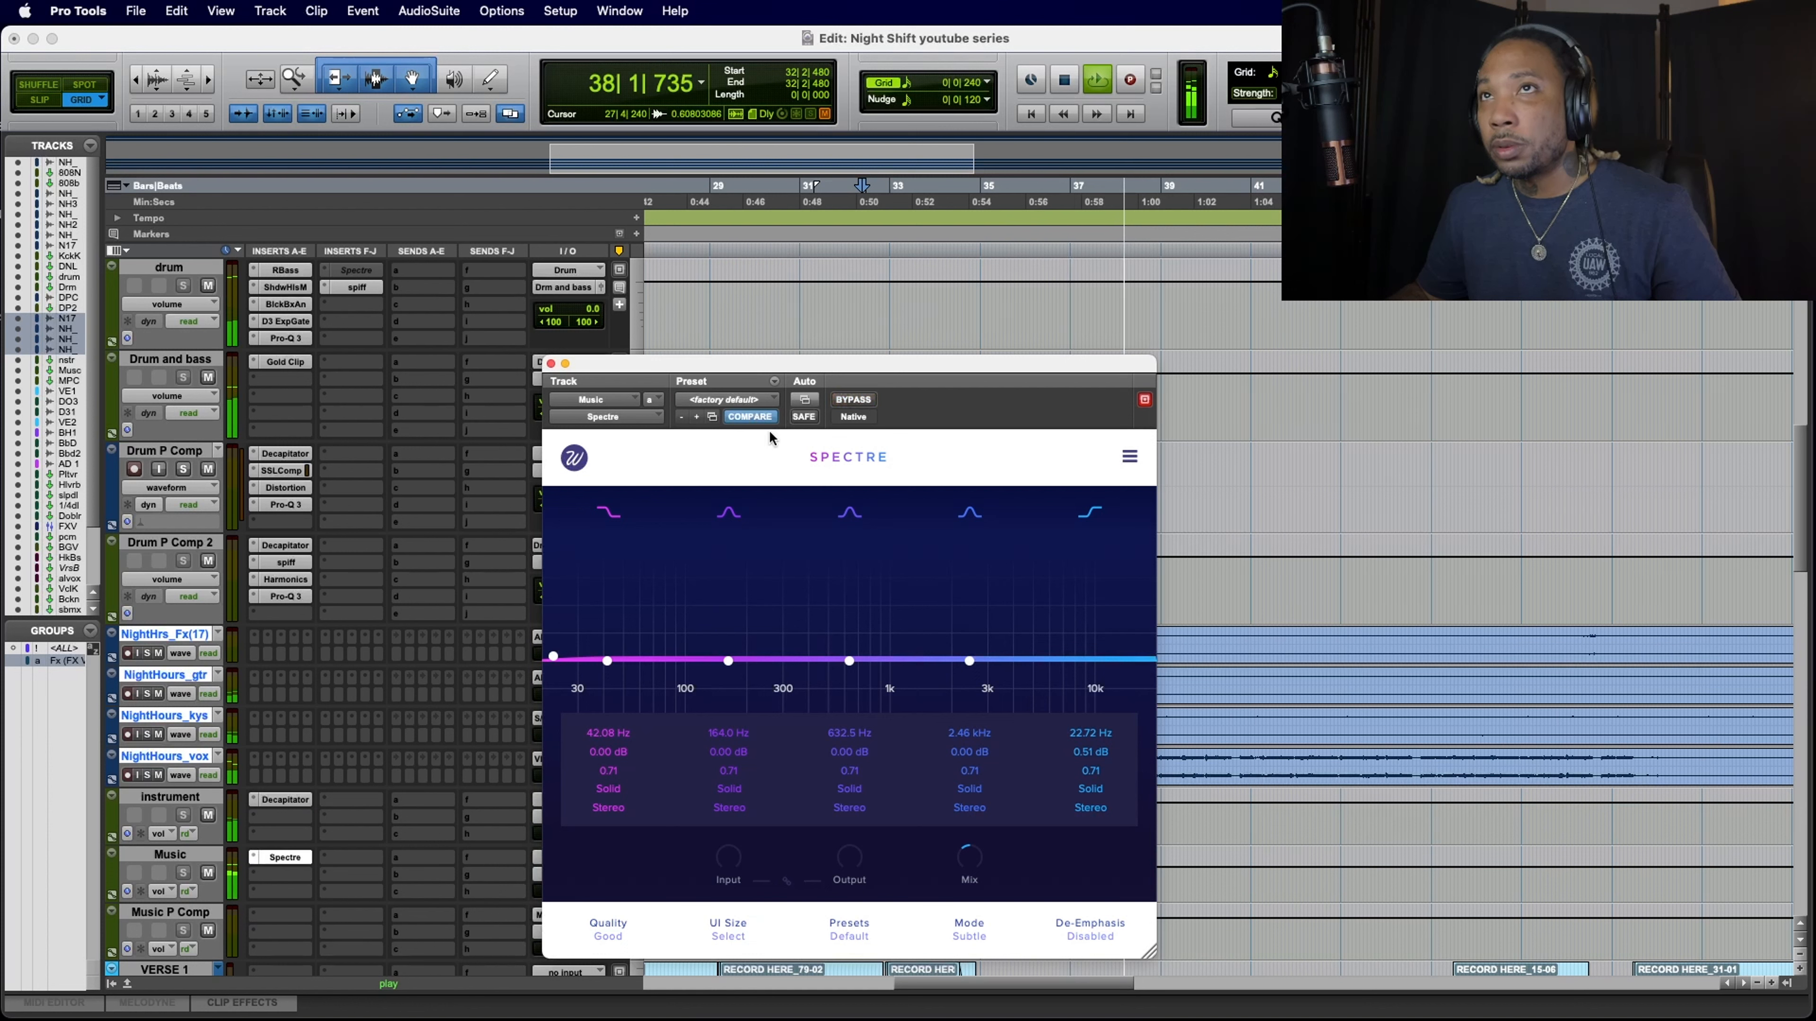
pyautogui.click(550, 364)
# Step: Check the Shadow Hills Mastering Compressor on the drum track during playback, close its window and stop playback
pyautogui.scroll(1, 406, 488)
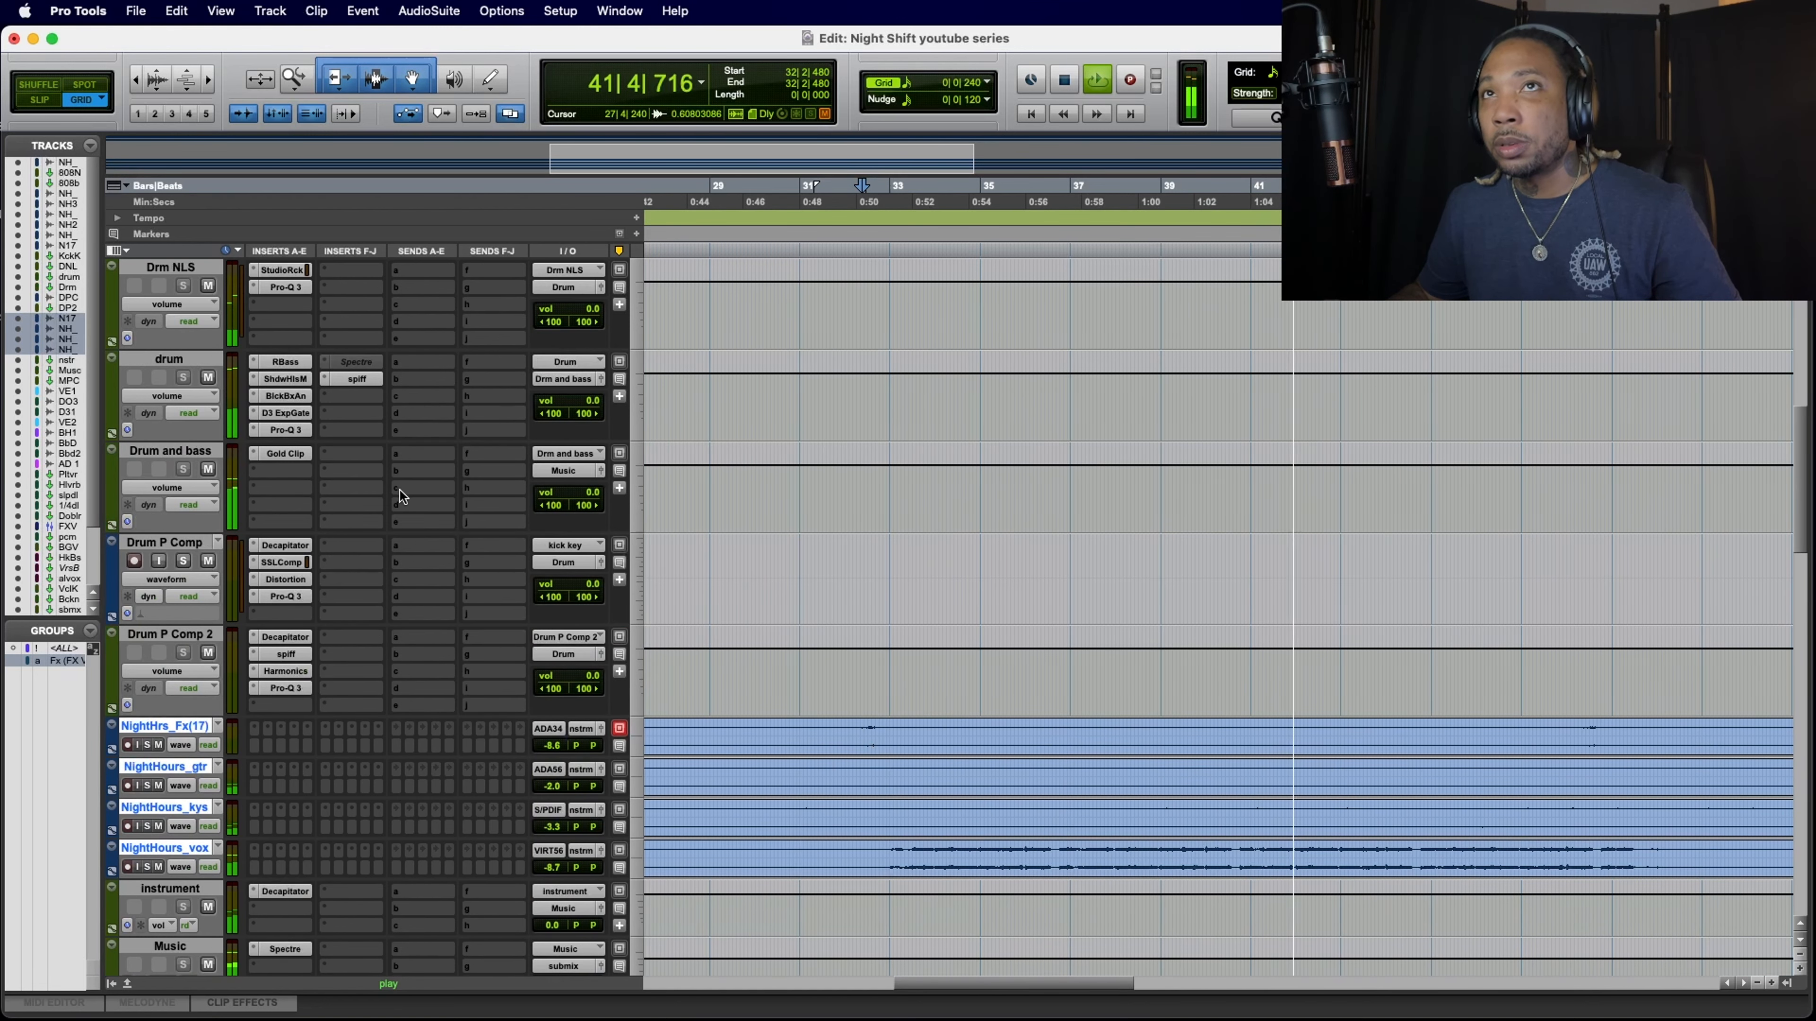
pyautogui.click(300, 385)
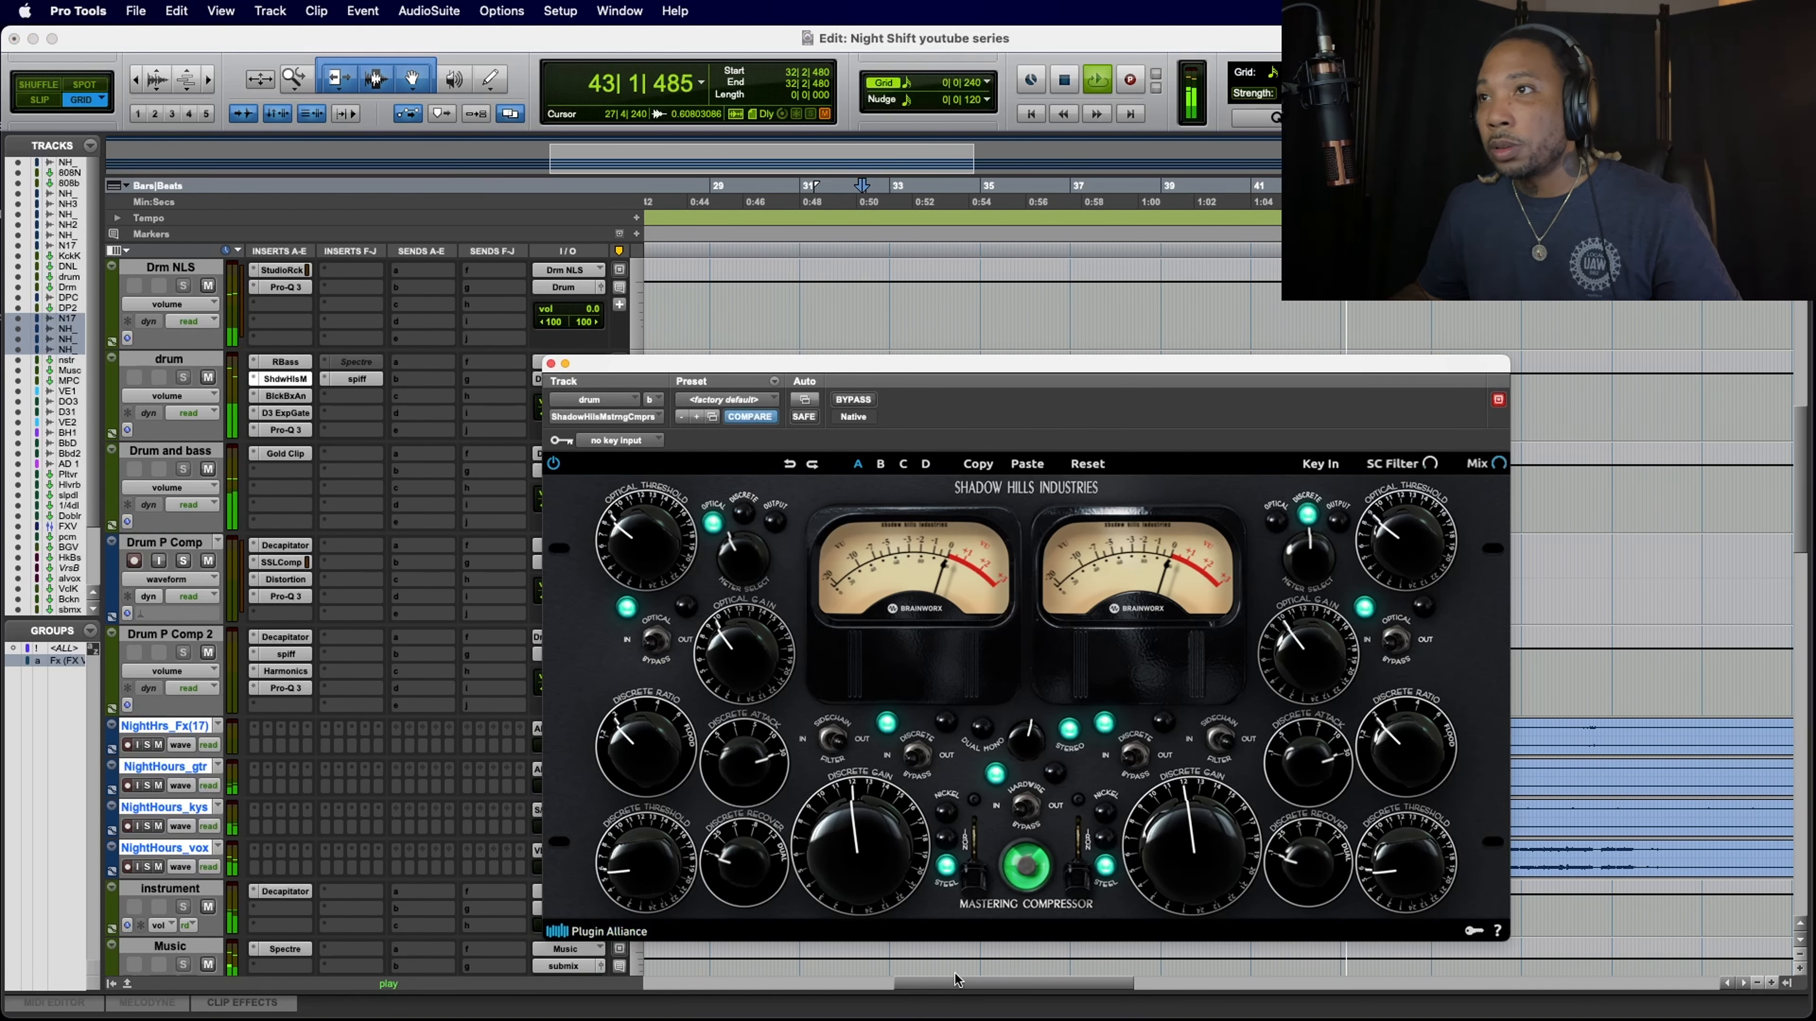
pyautogui.click(550, 364)
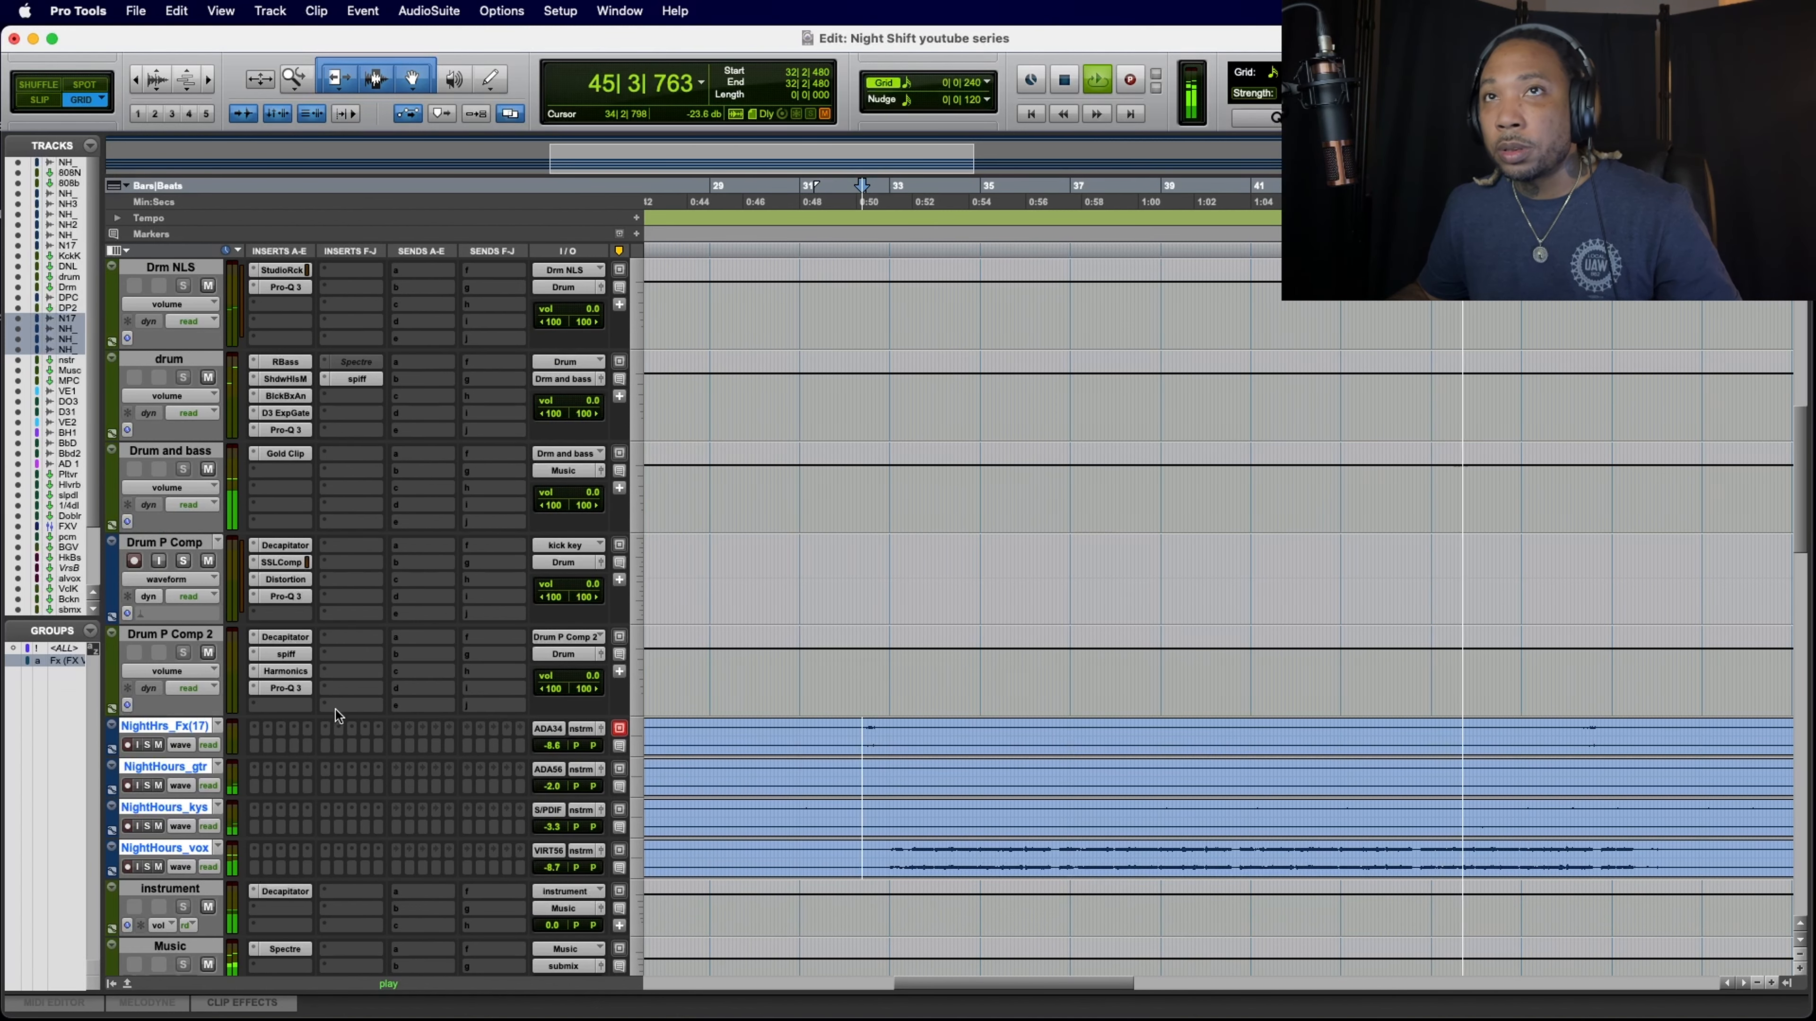
pyautogui.press('space')
pyautogui.scroll(-3, 379, 726)
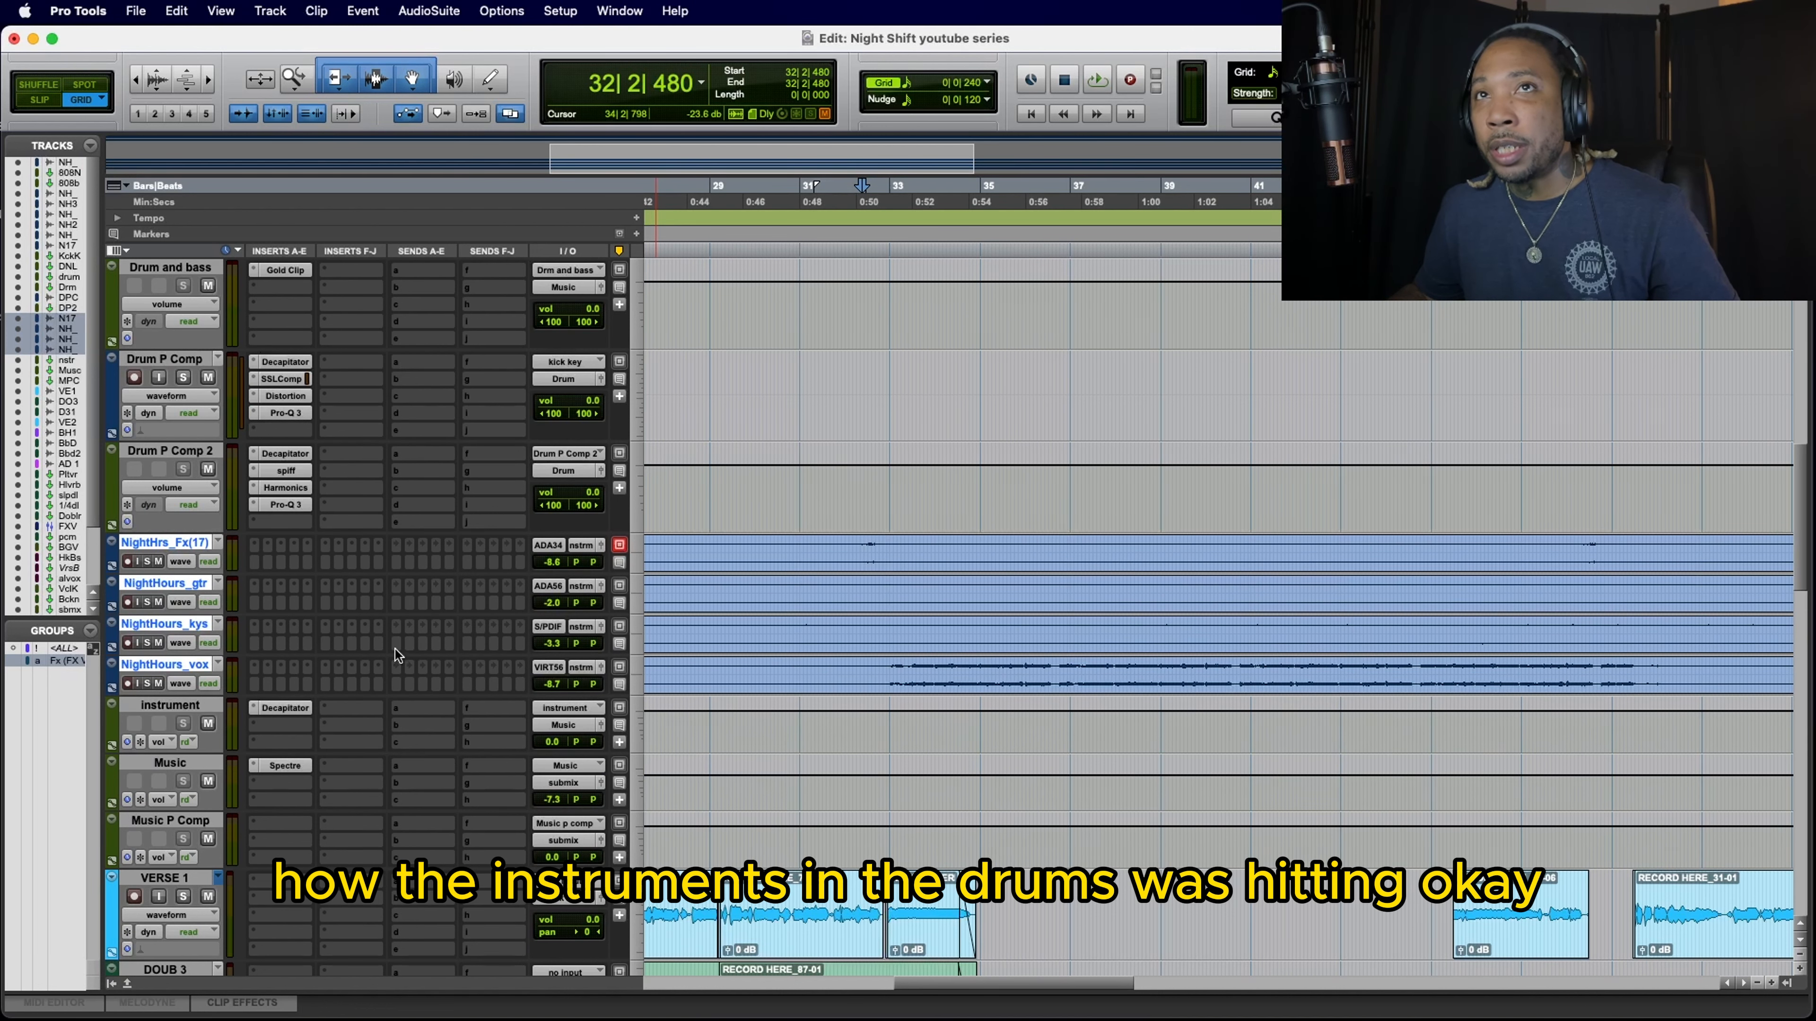
# Step: Select the Drum and bass track, play the section while watching its Gold Clip clipper, stop playback and close the plug-in
pyautogui.scroll(3, 395, 650)
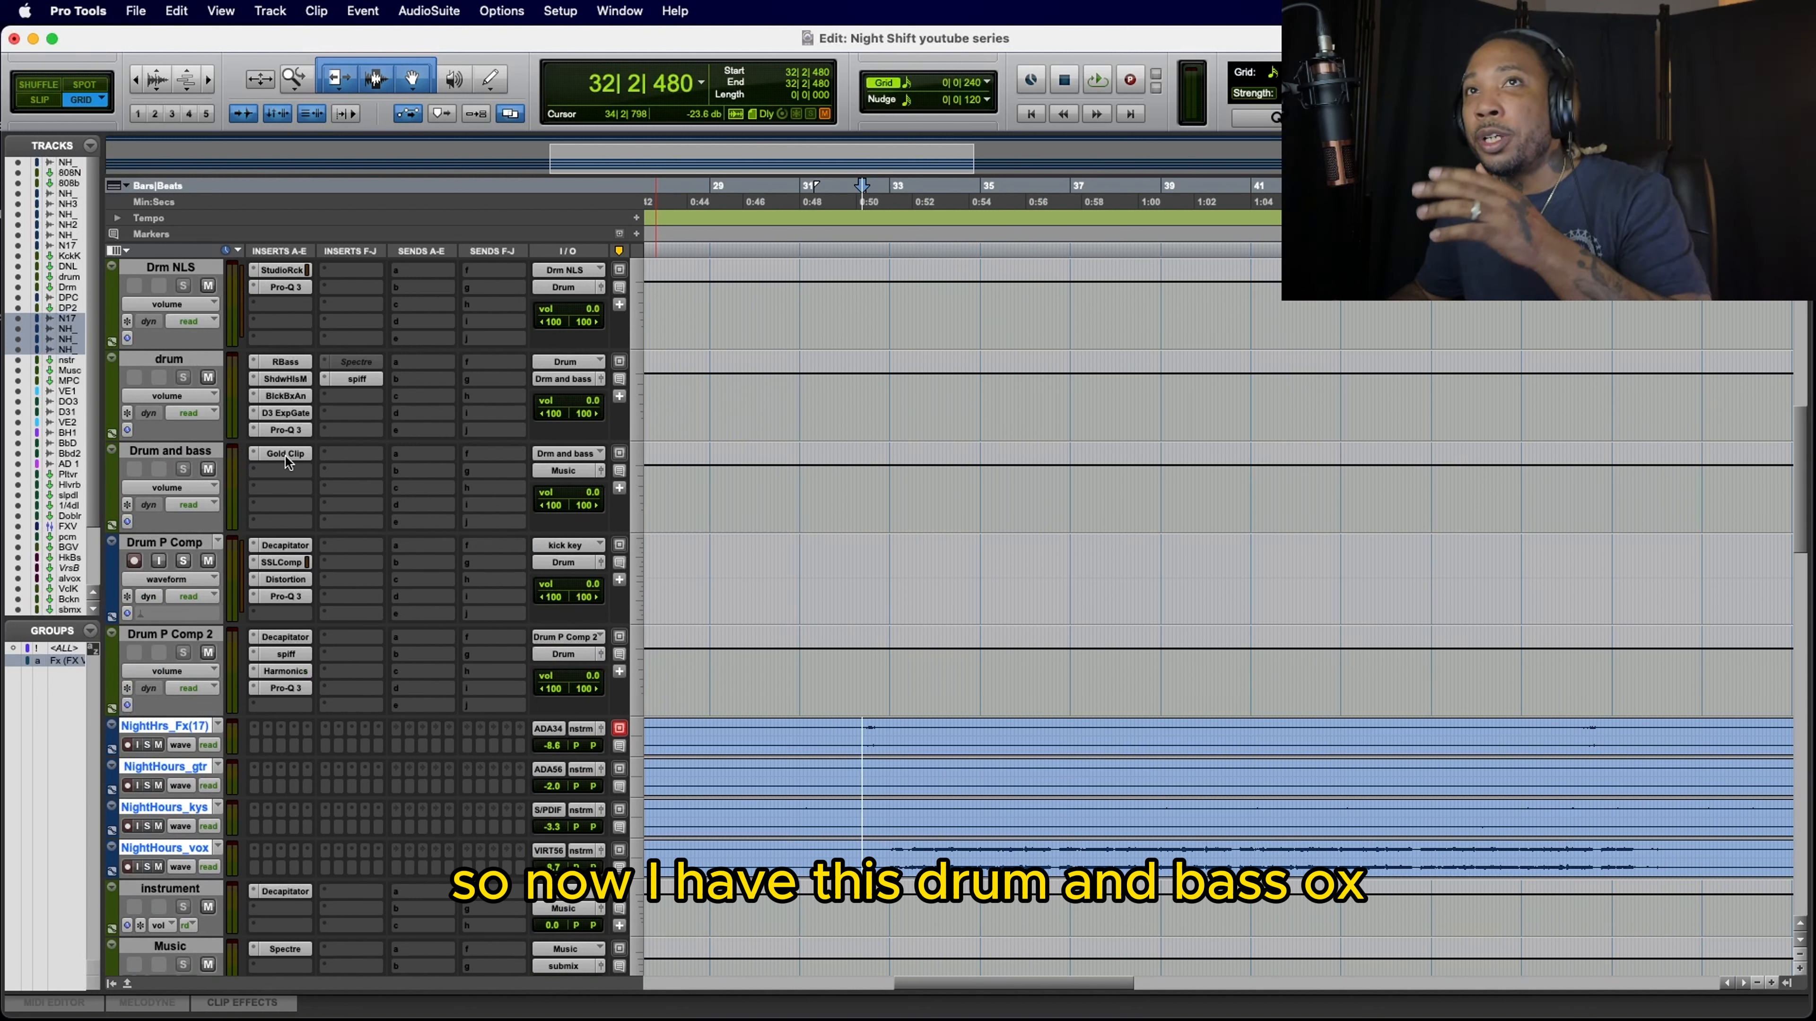
pyautogui.click(146, 450)
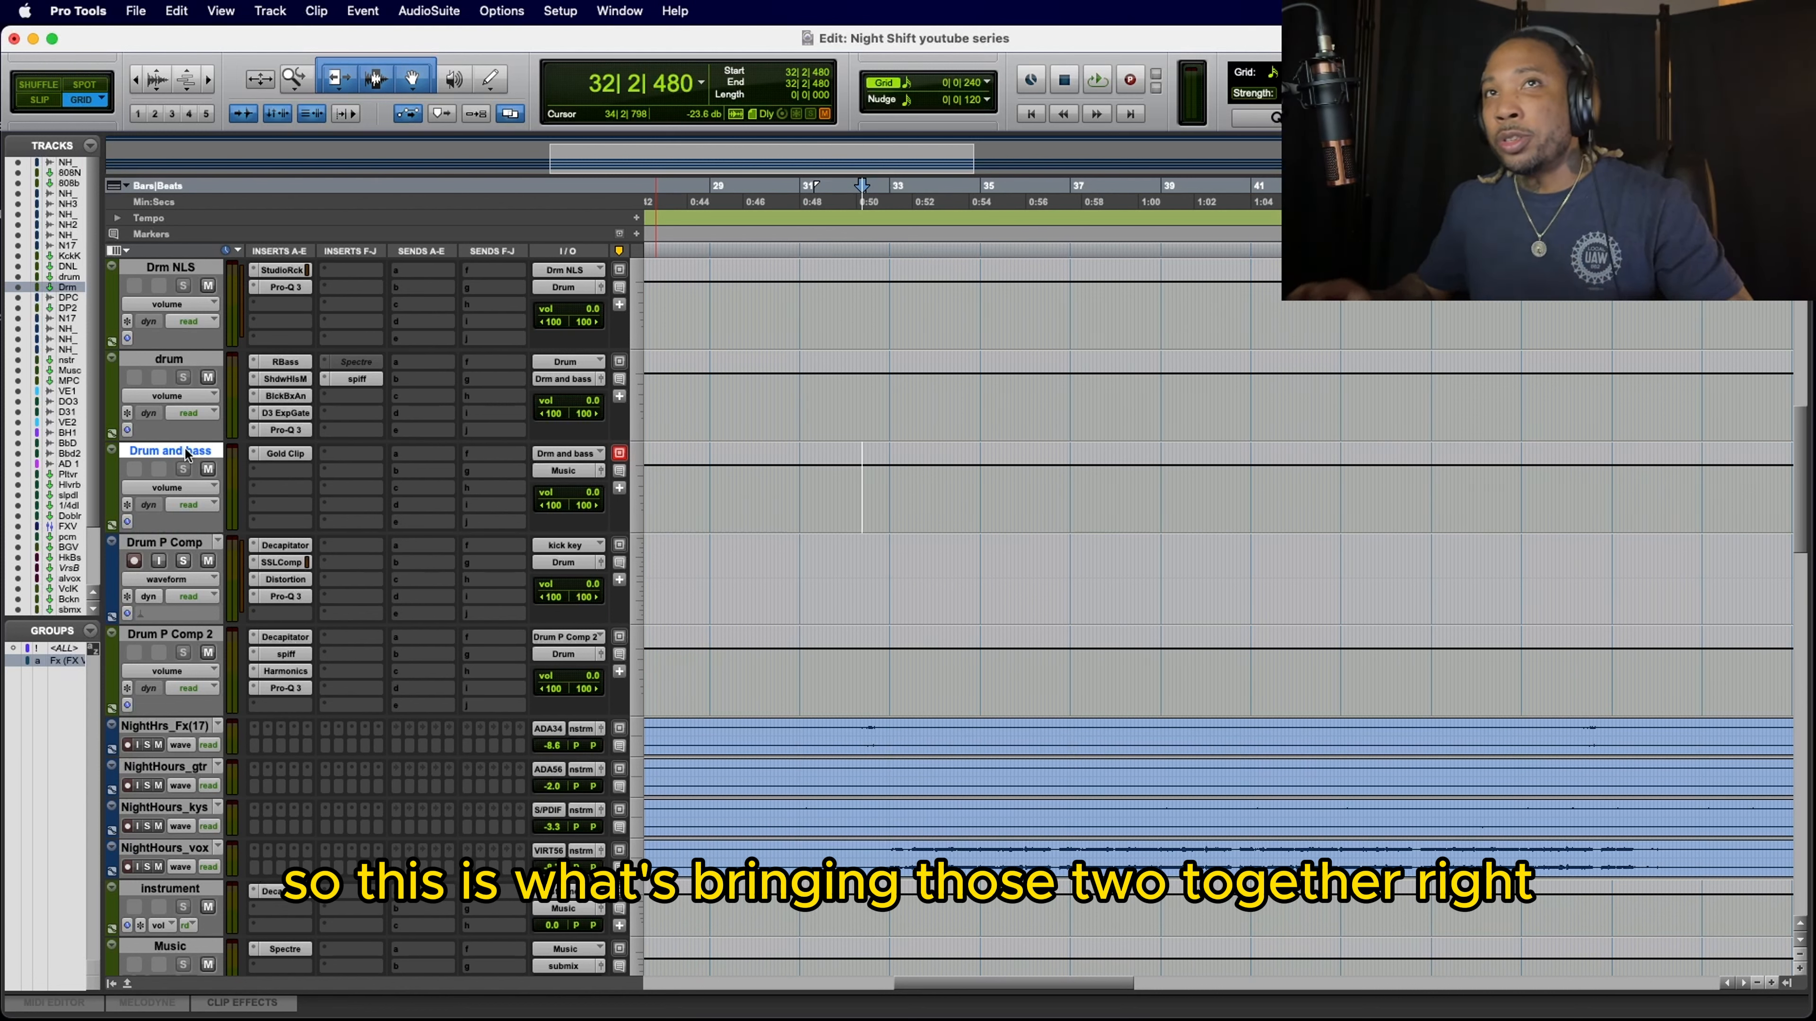
pyautogui.click(280, 457)
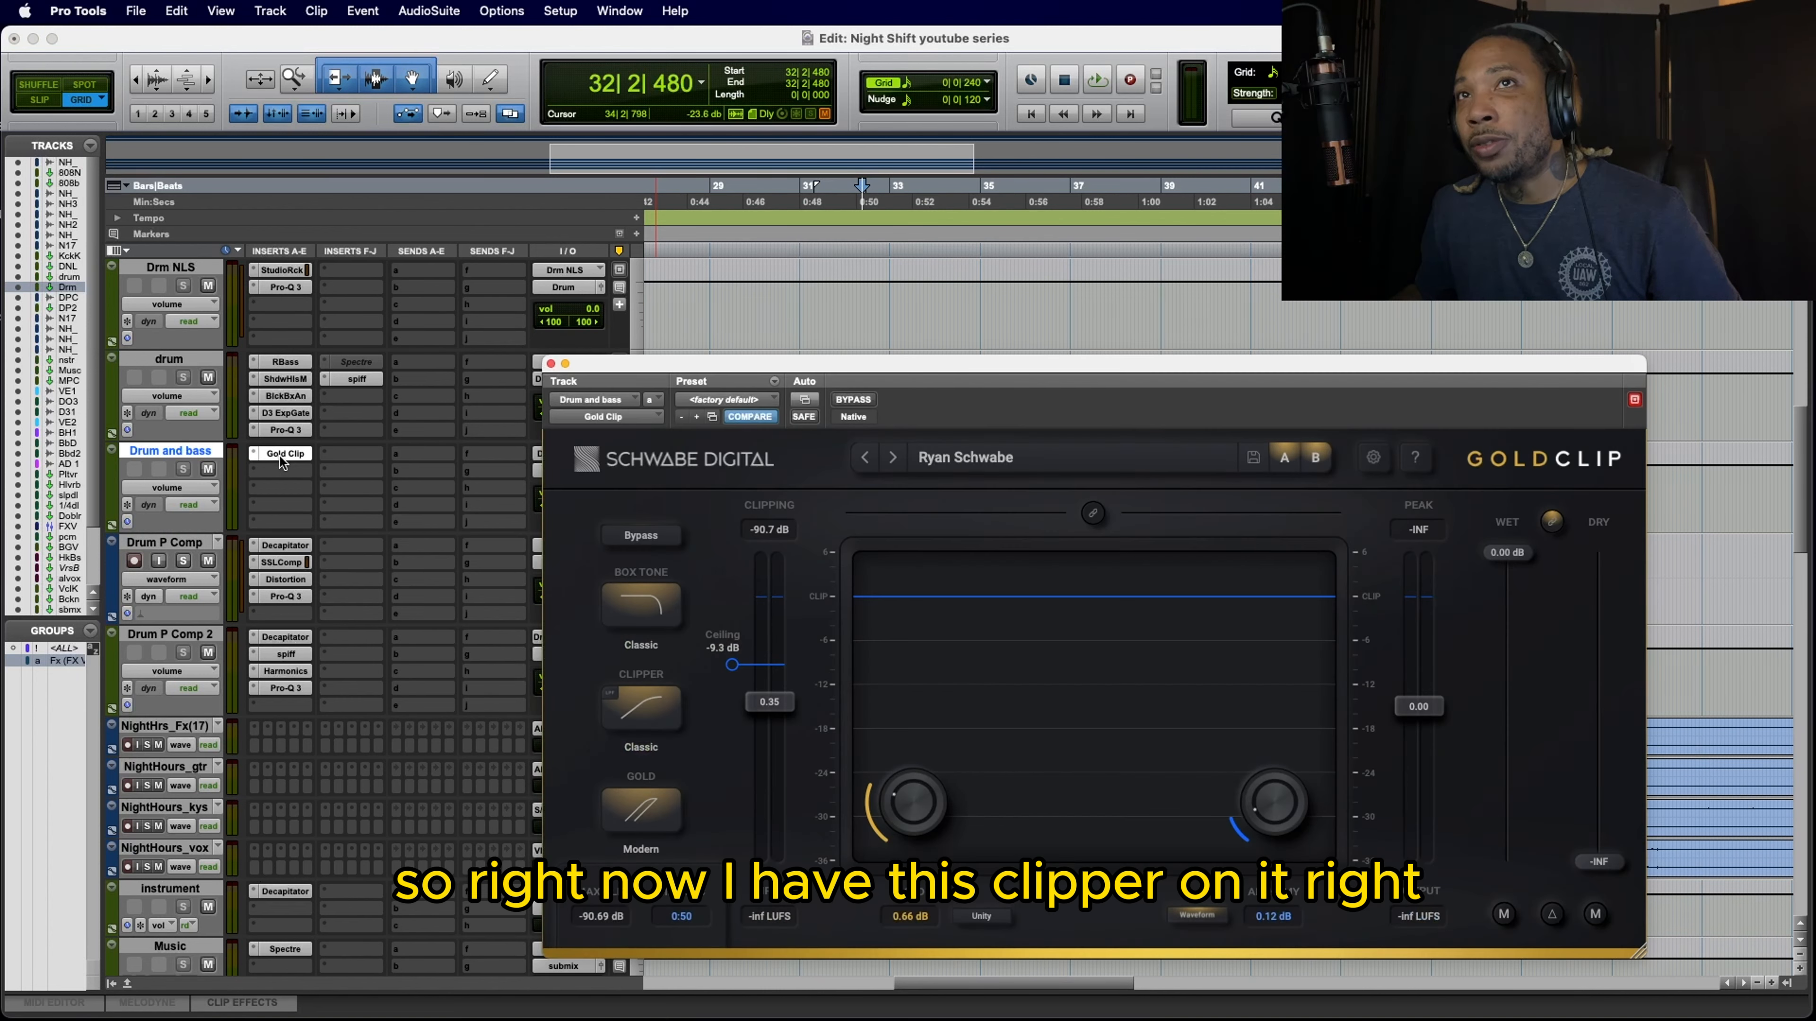
pyautogui.moveTo(870, 361); pyautogui.dragTo(745, 332)
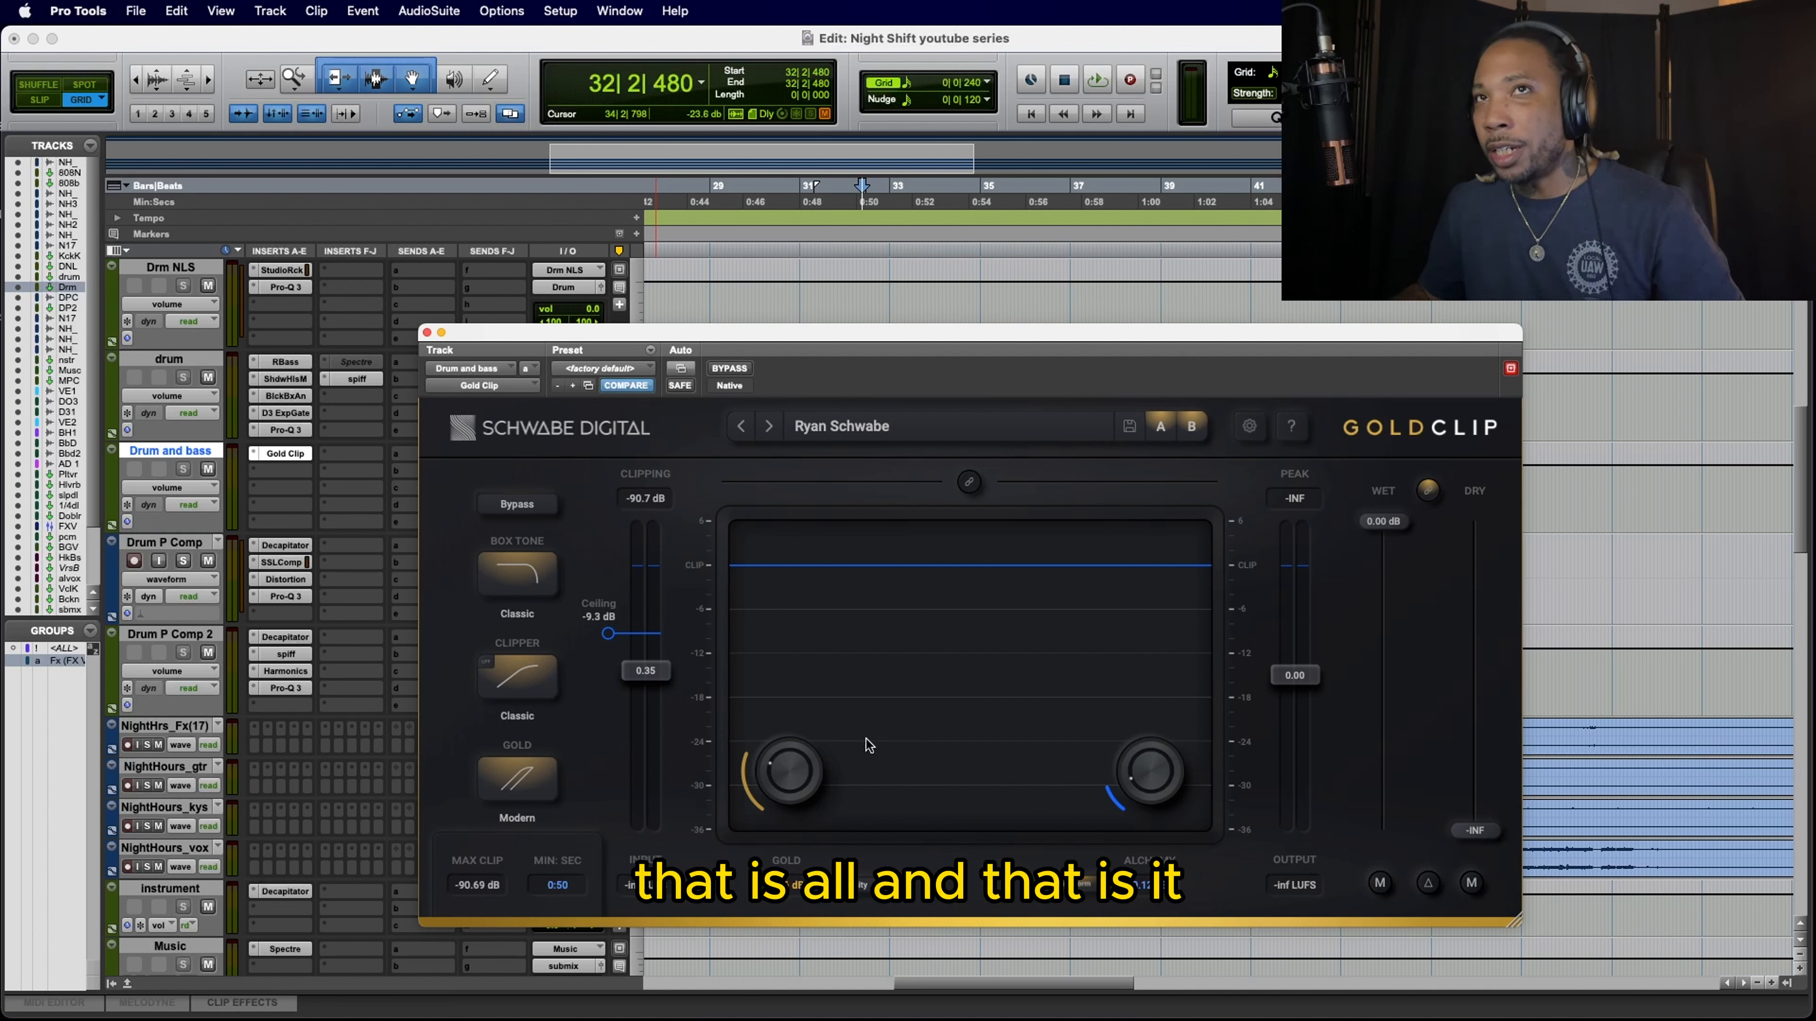
pyautogui.press('space')
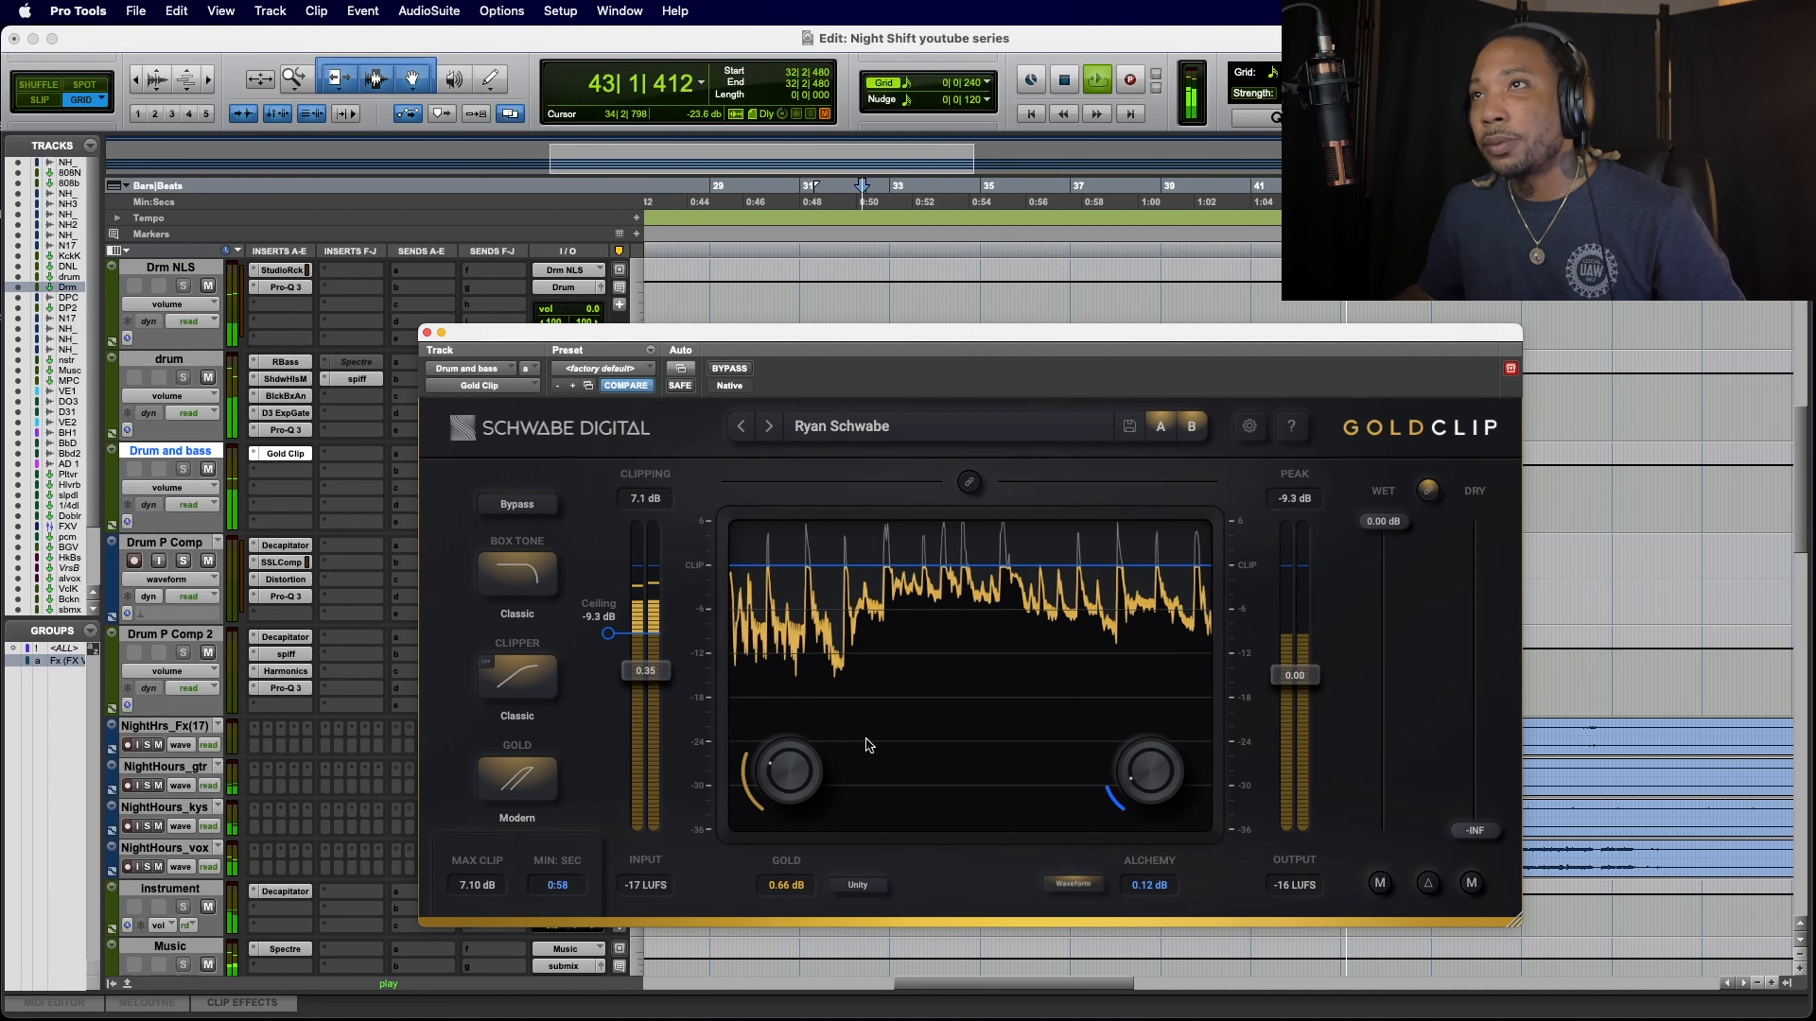
pyautogui.press('space')
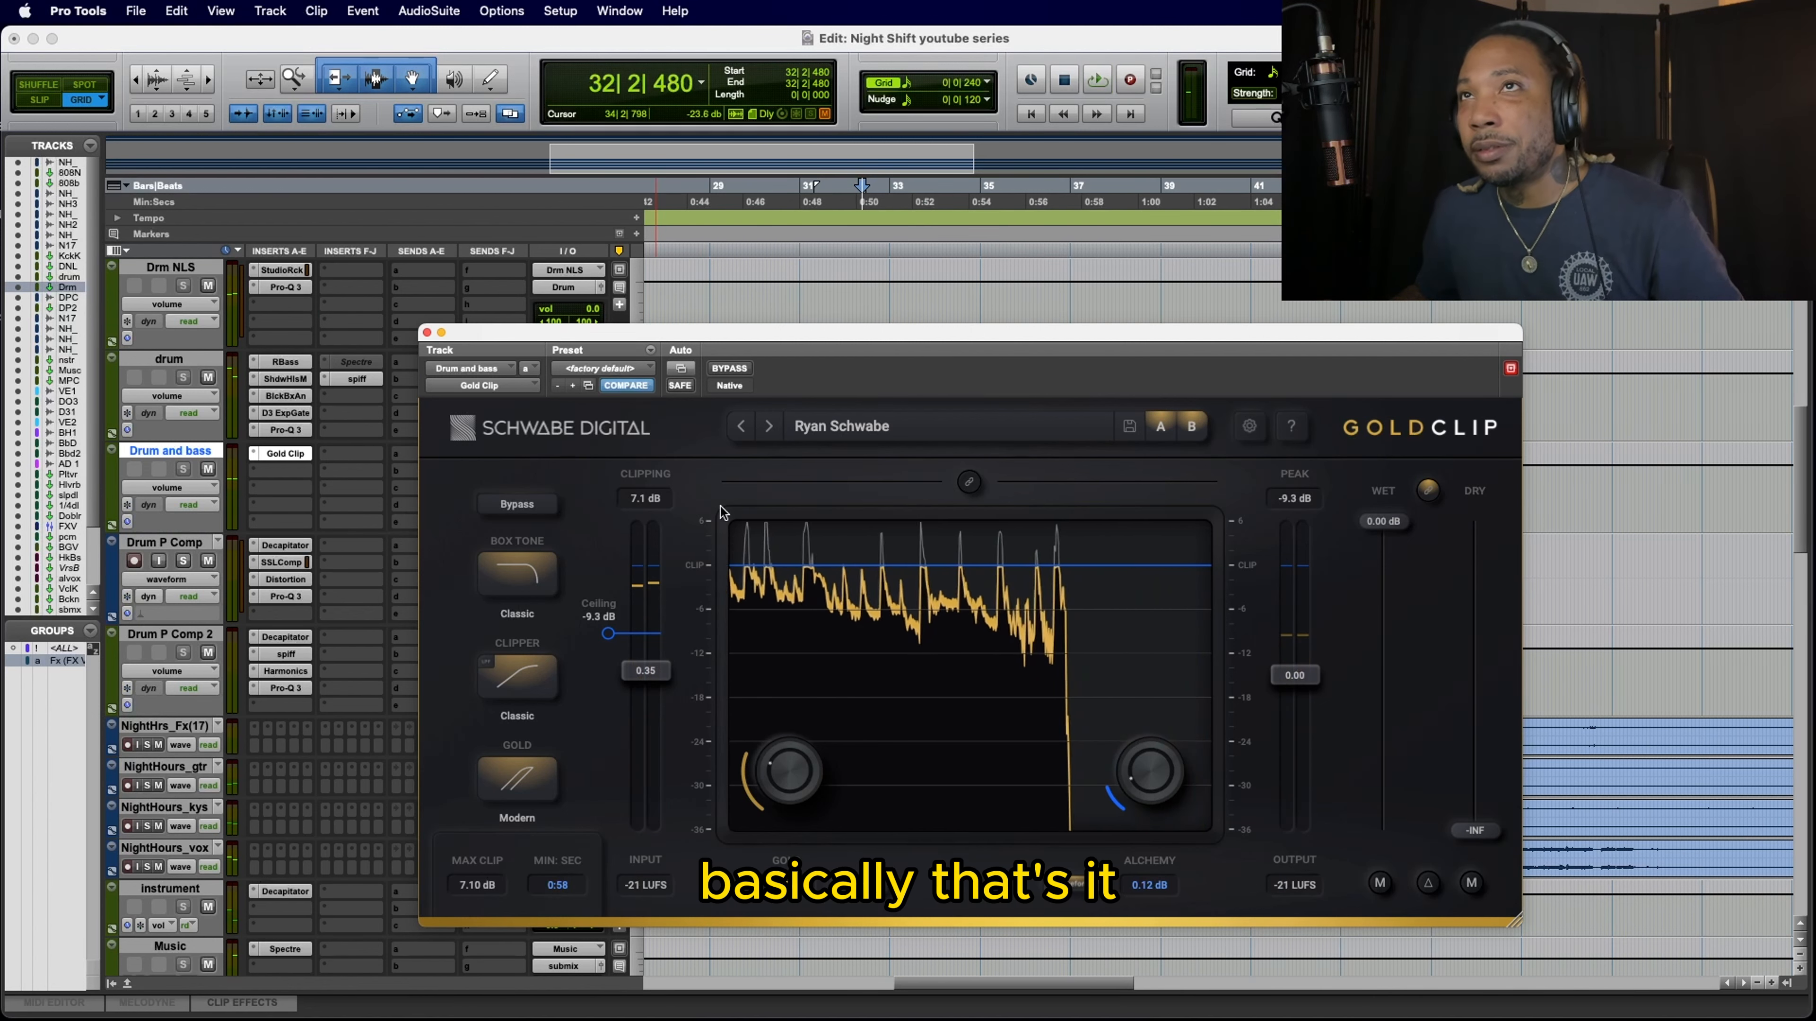
pyautogui.click(427, 331)
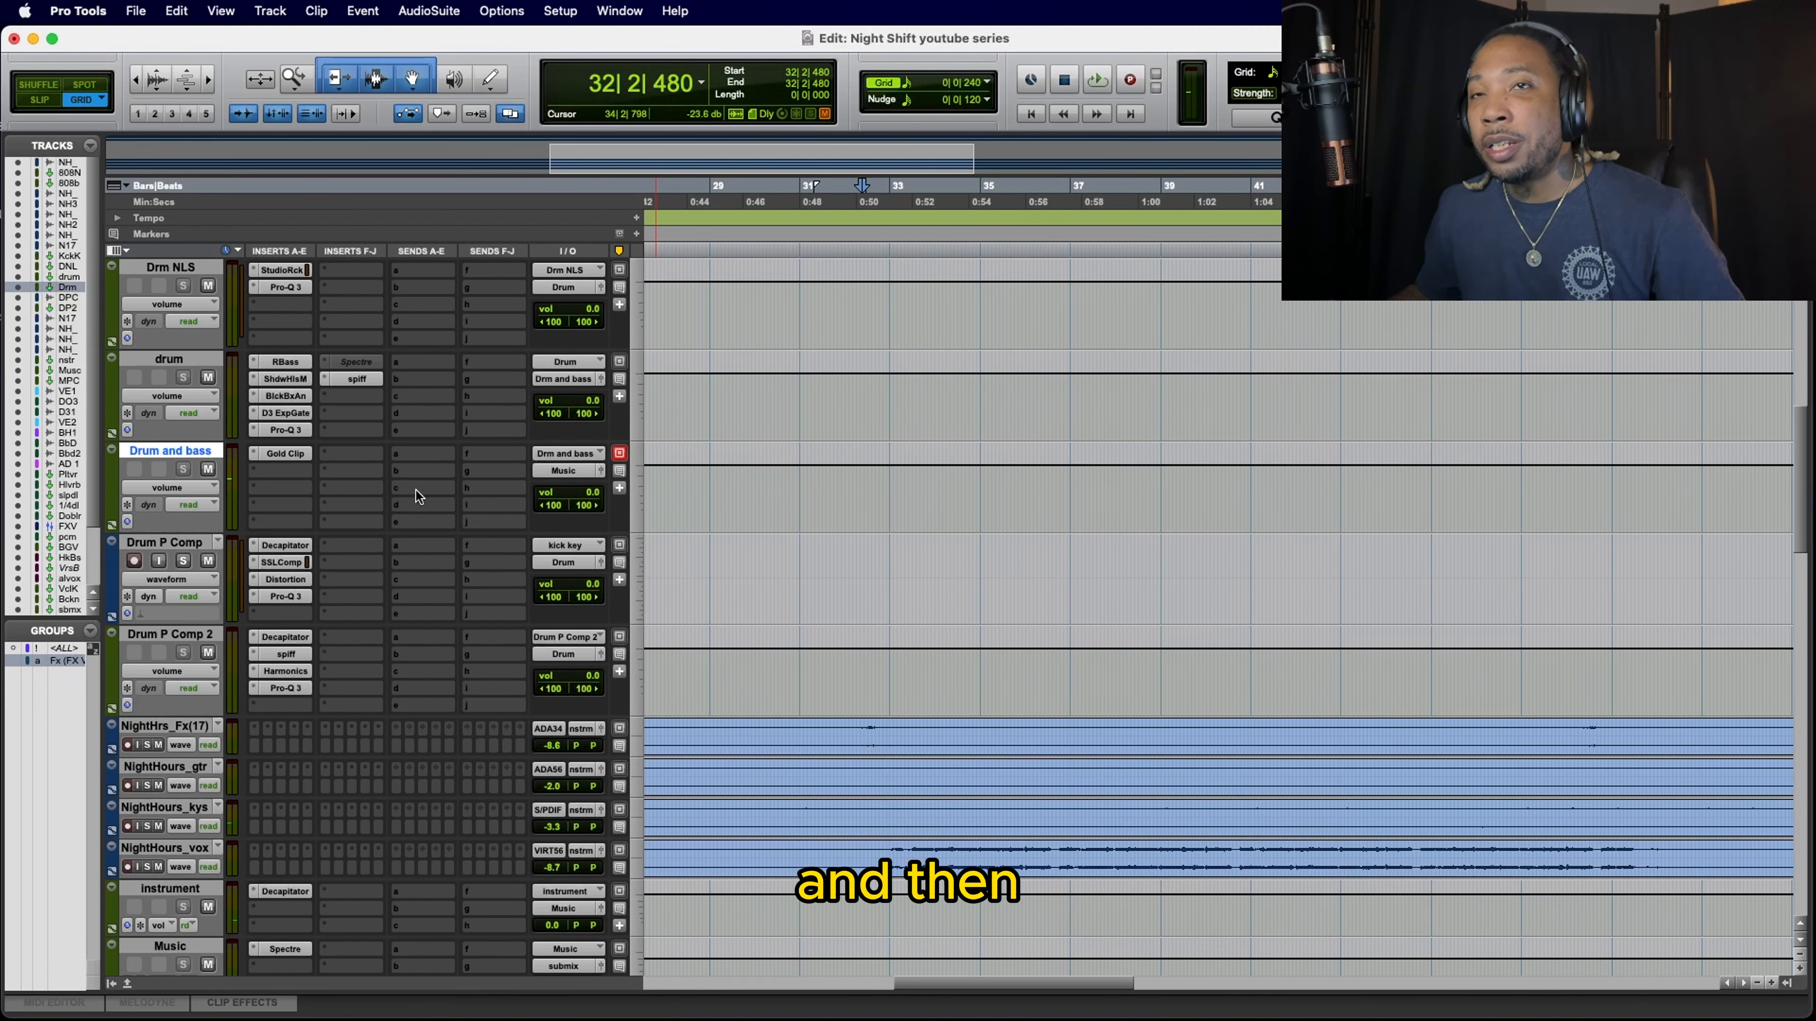
# Step: Review the drum track's insert chain in order, from RBass and the Shadow Hills compressor through the Dyn3 Expander/Gate to Pro-Q 3
pyautogui.scroll(2, 415, 491)
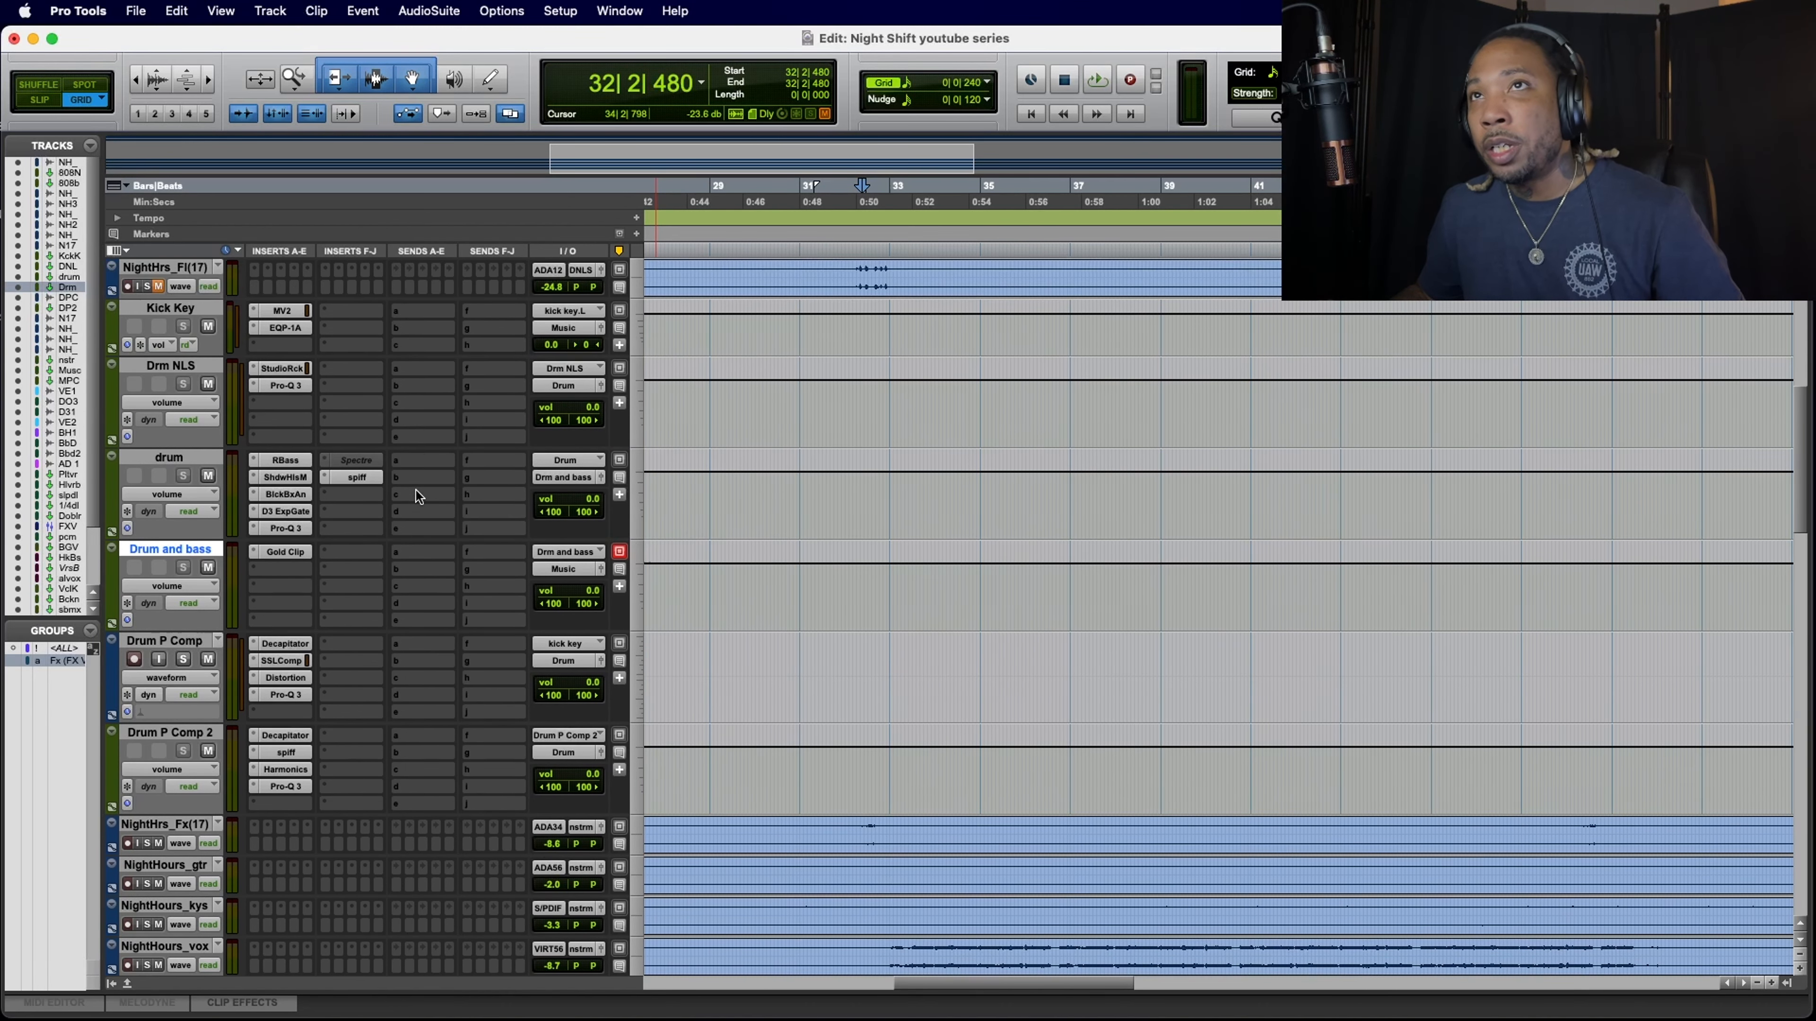
pyautogui.scroll(-4, 415, 491)
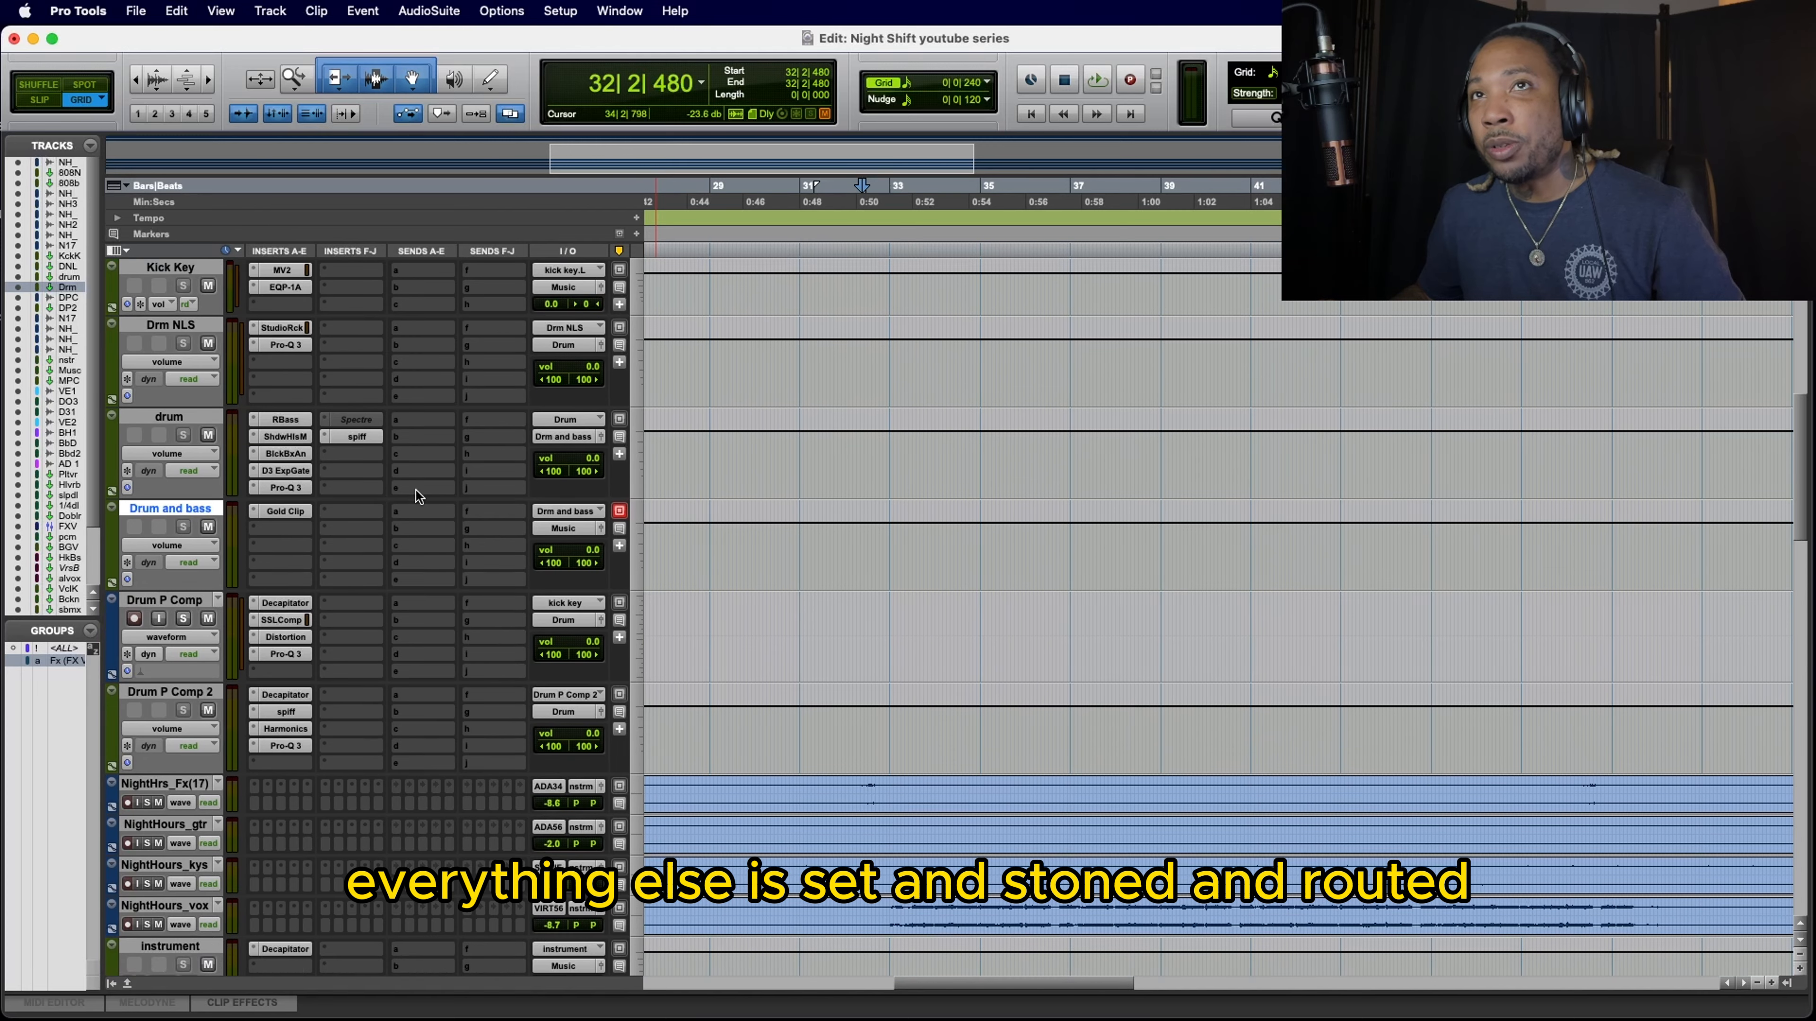
pyautogui.scroll(4, 415, 492)
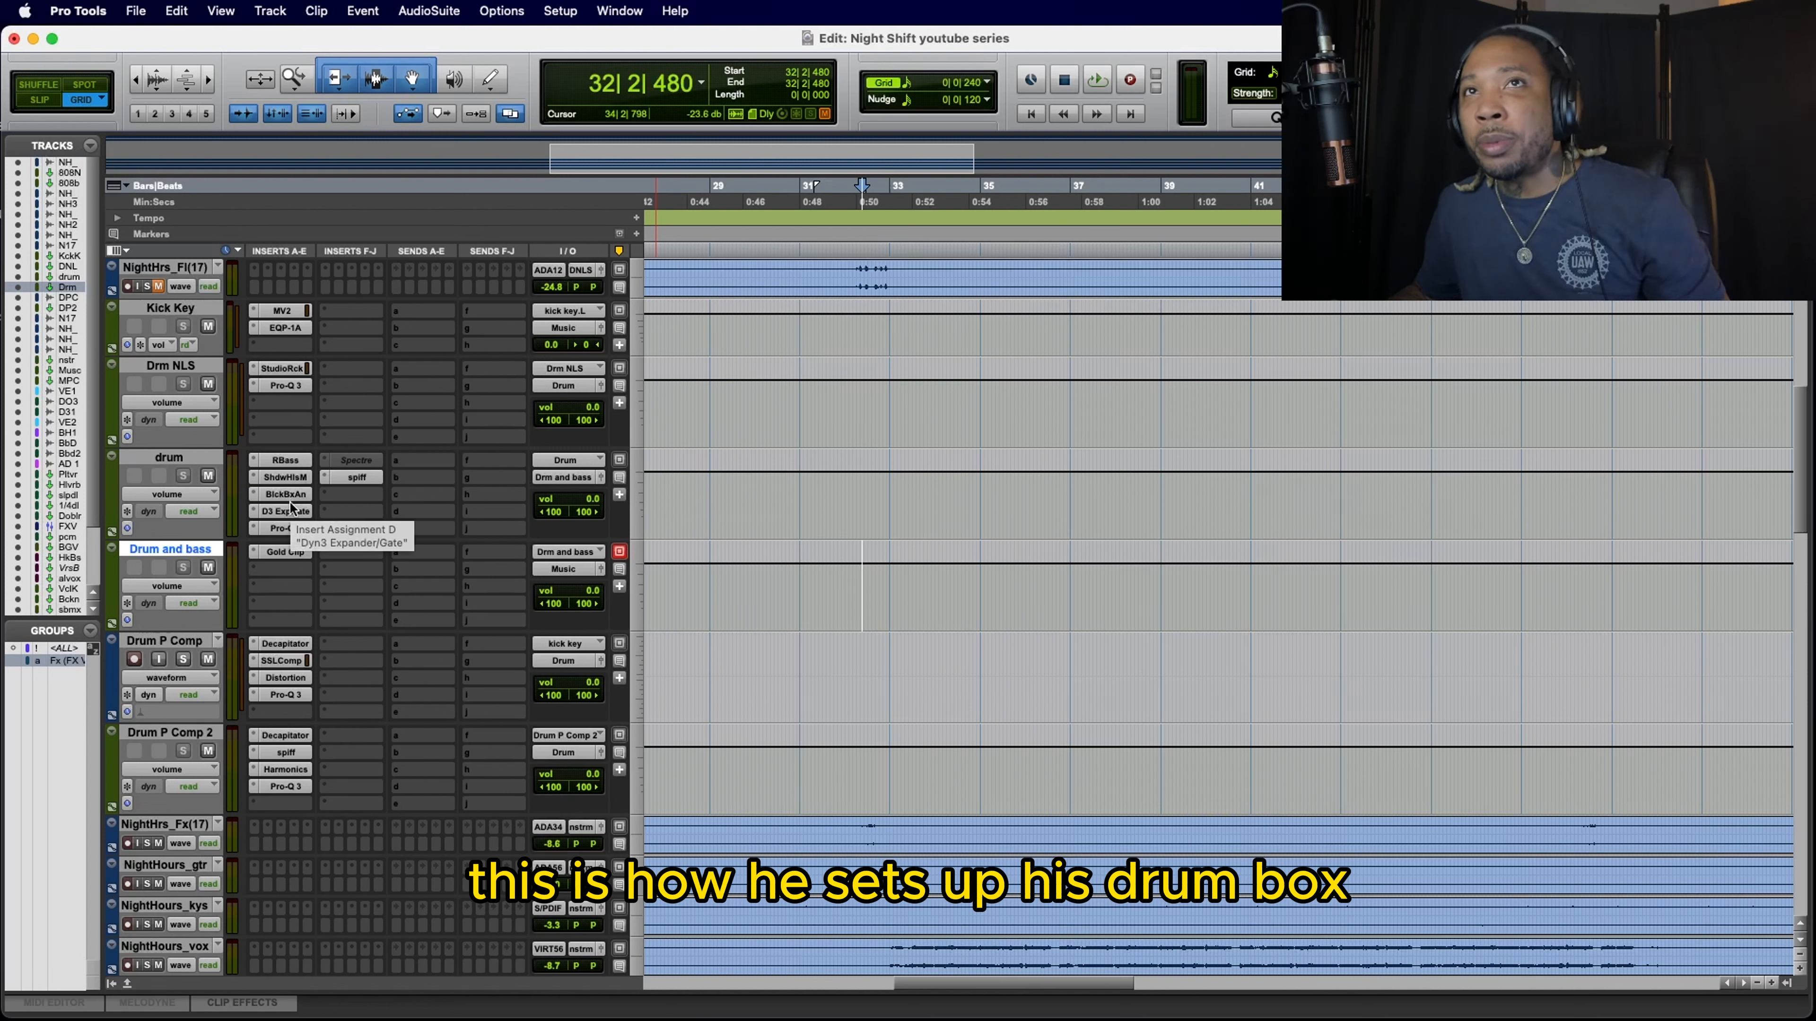
pyautogui.click(291, 460)
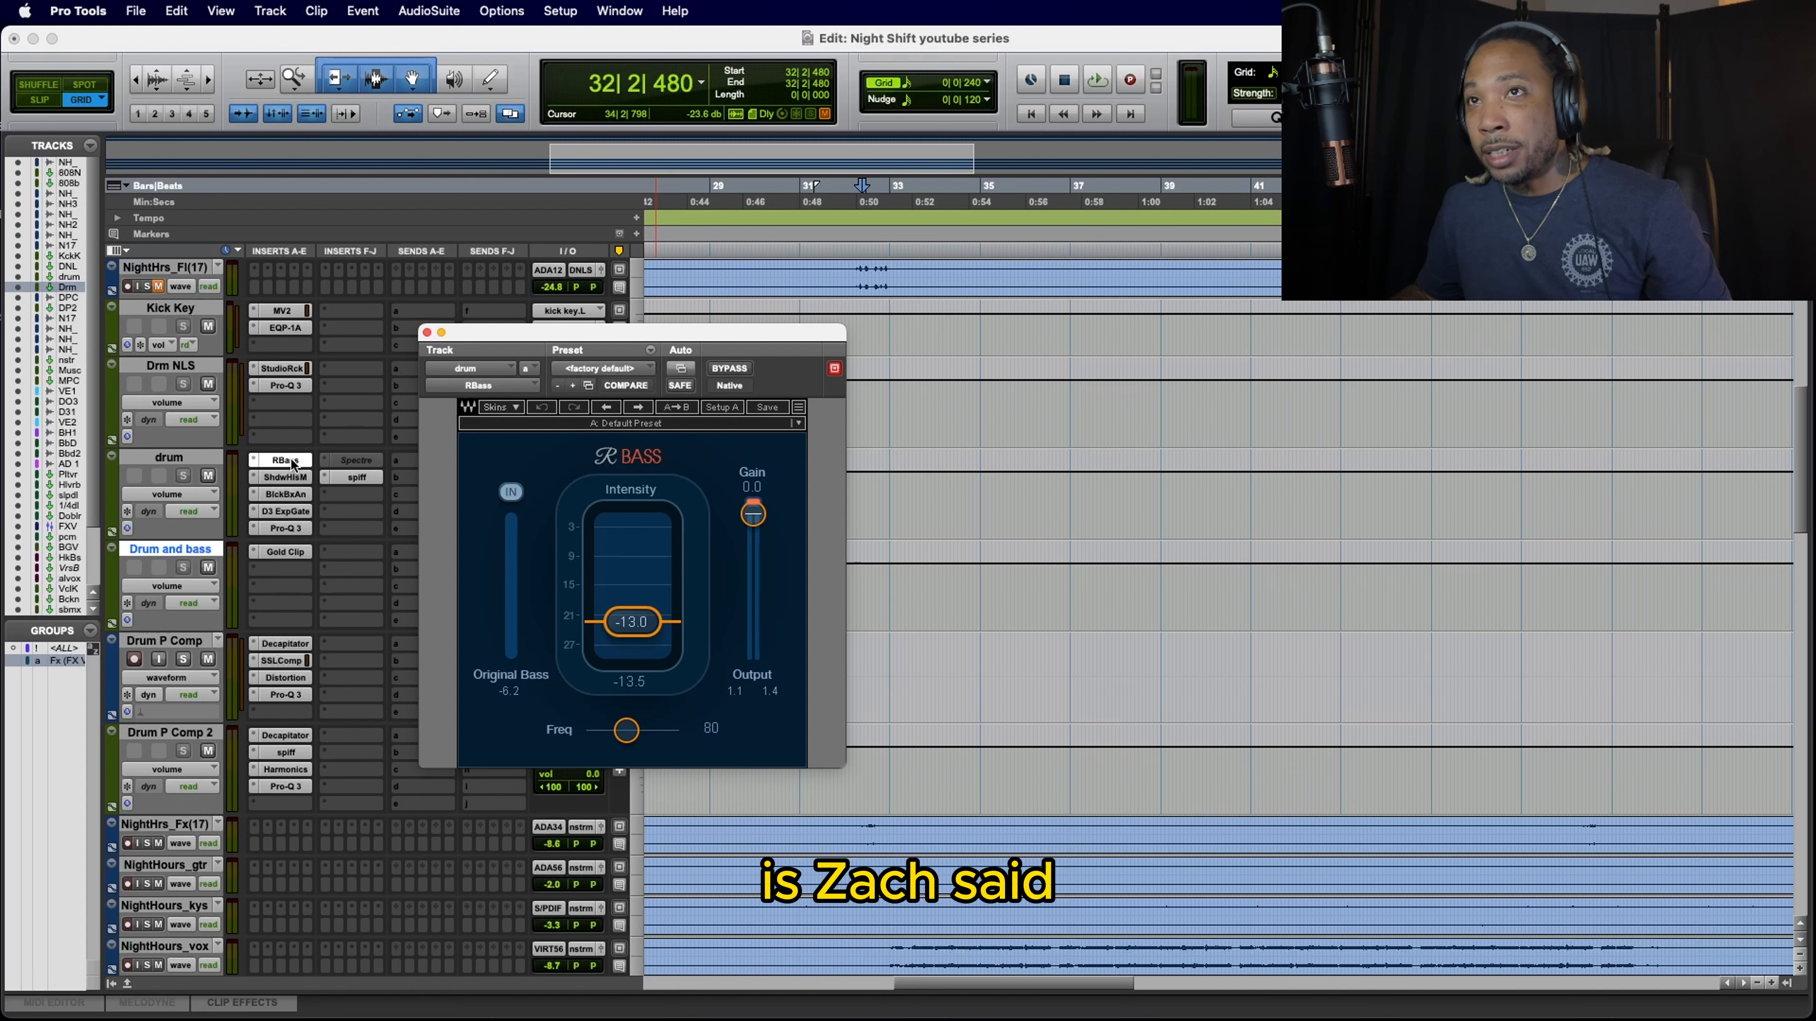
pyautogui.click(287, 477)
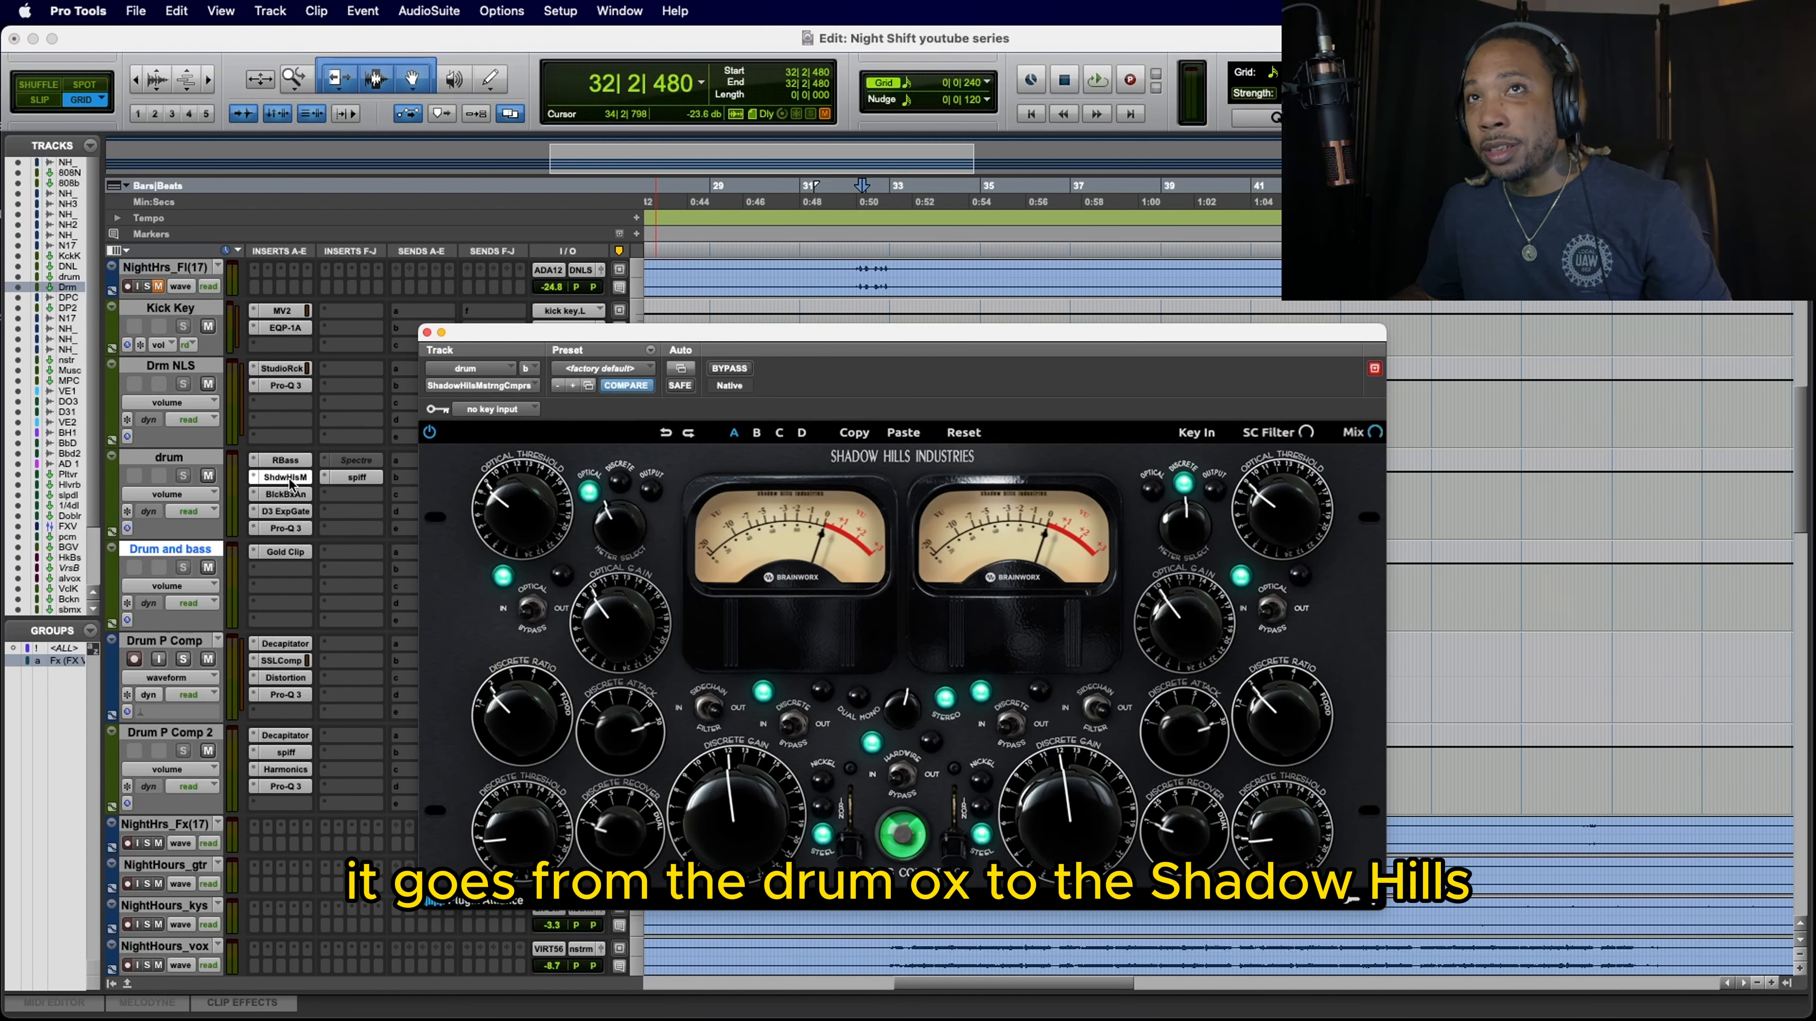
pyautogui.click(288, 494)
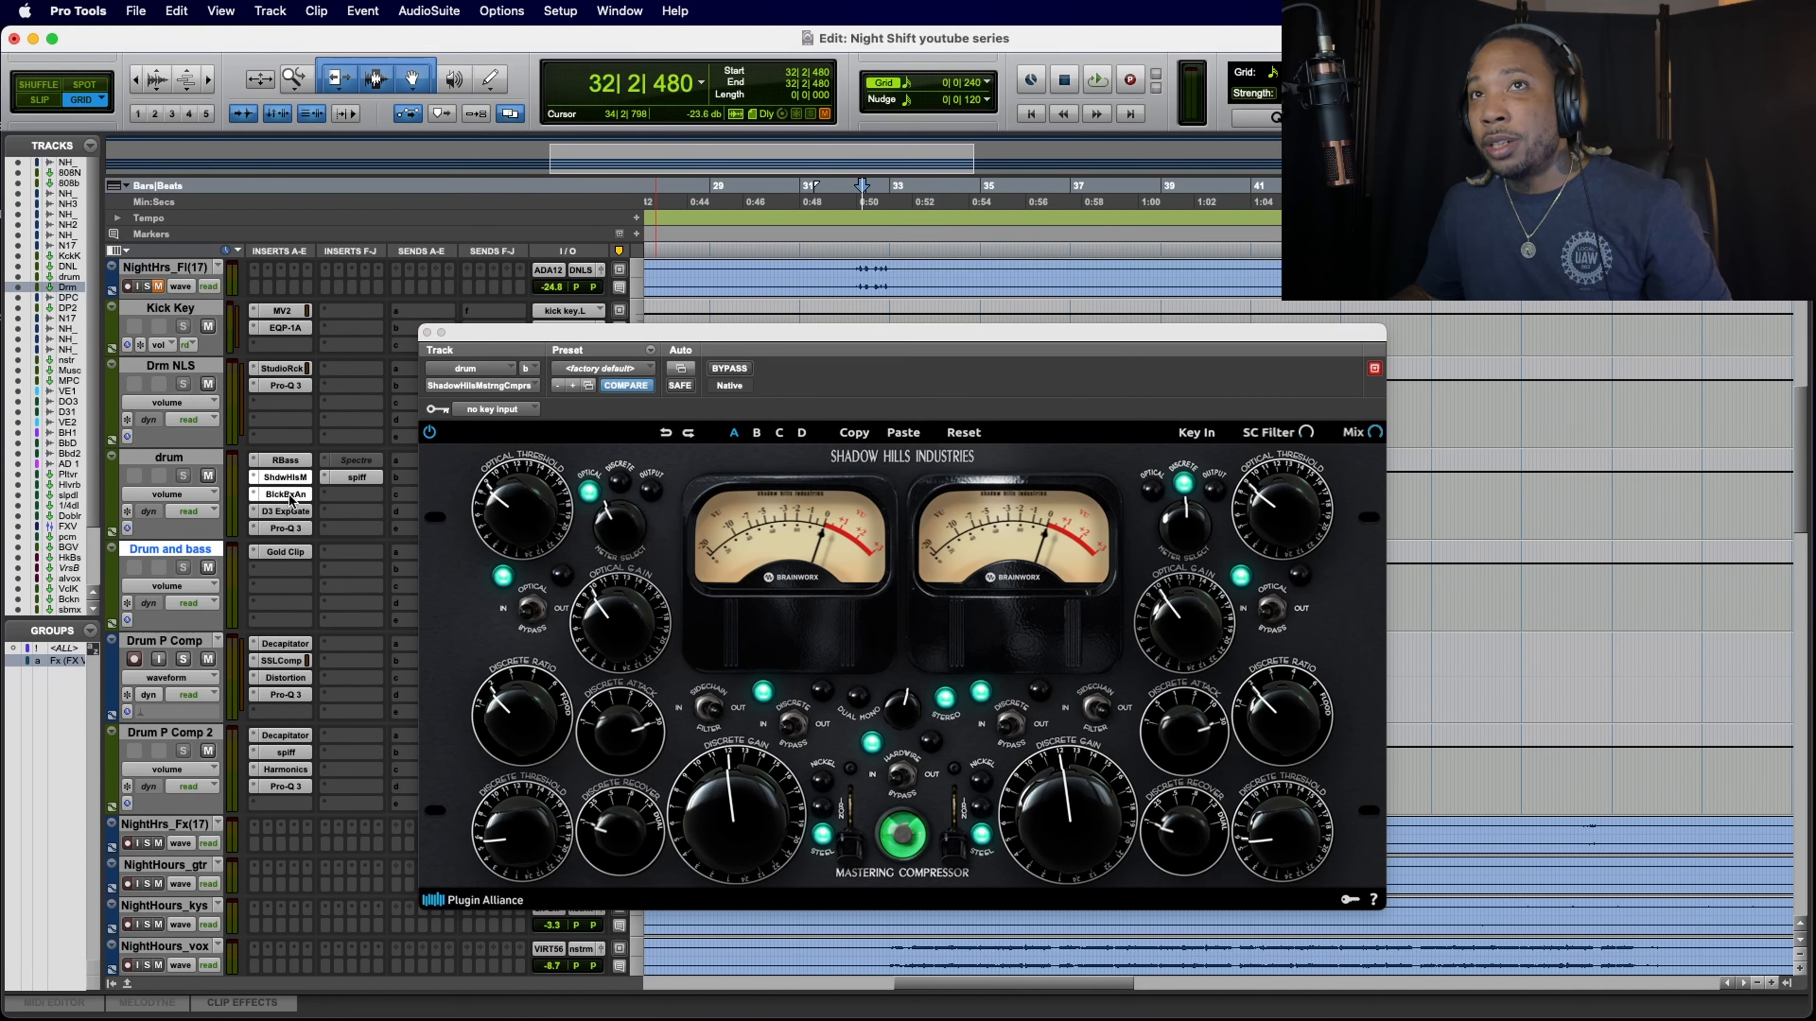
pyautogui.click(285, 510)
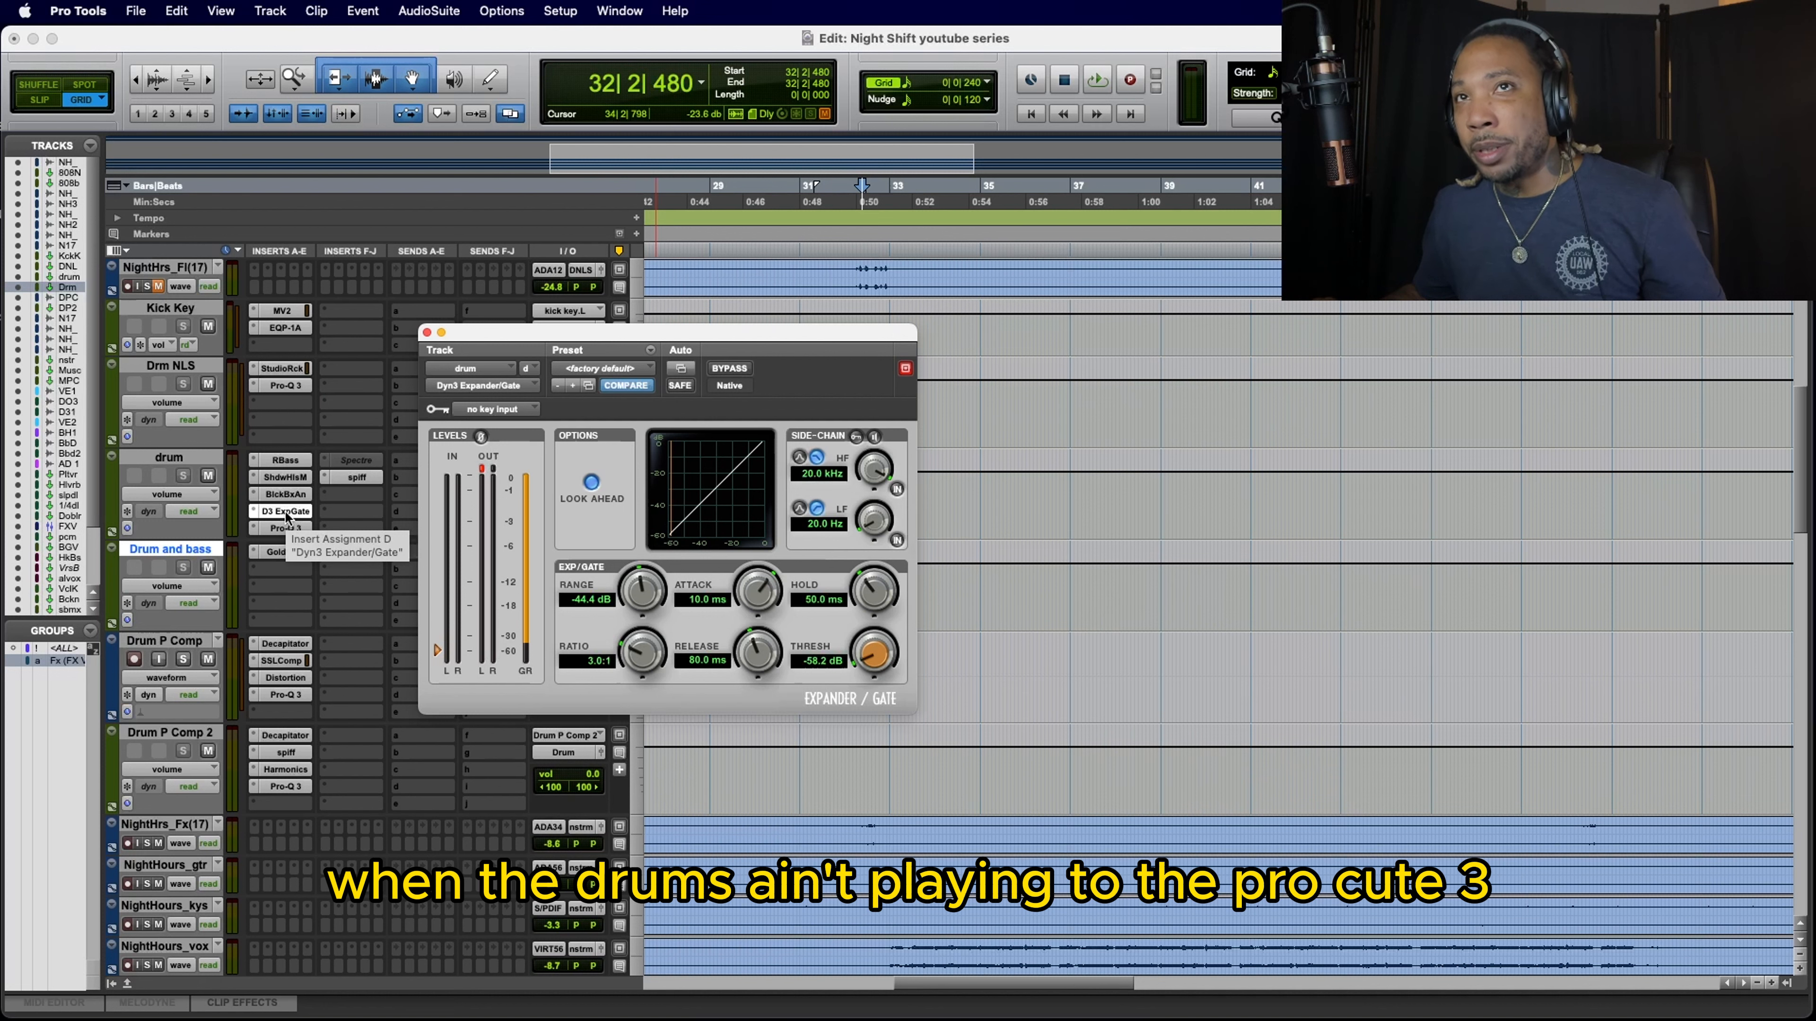
pyautogui.click(280, 529)
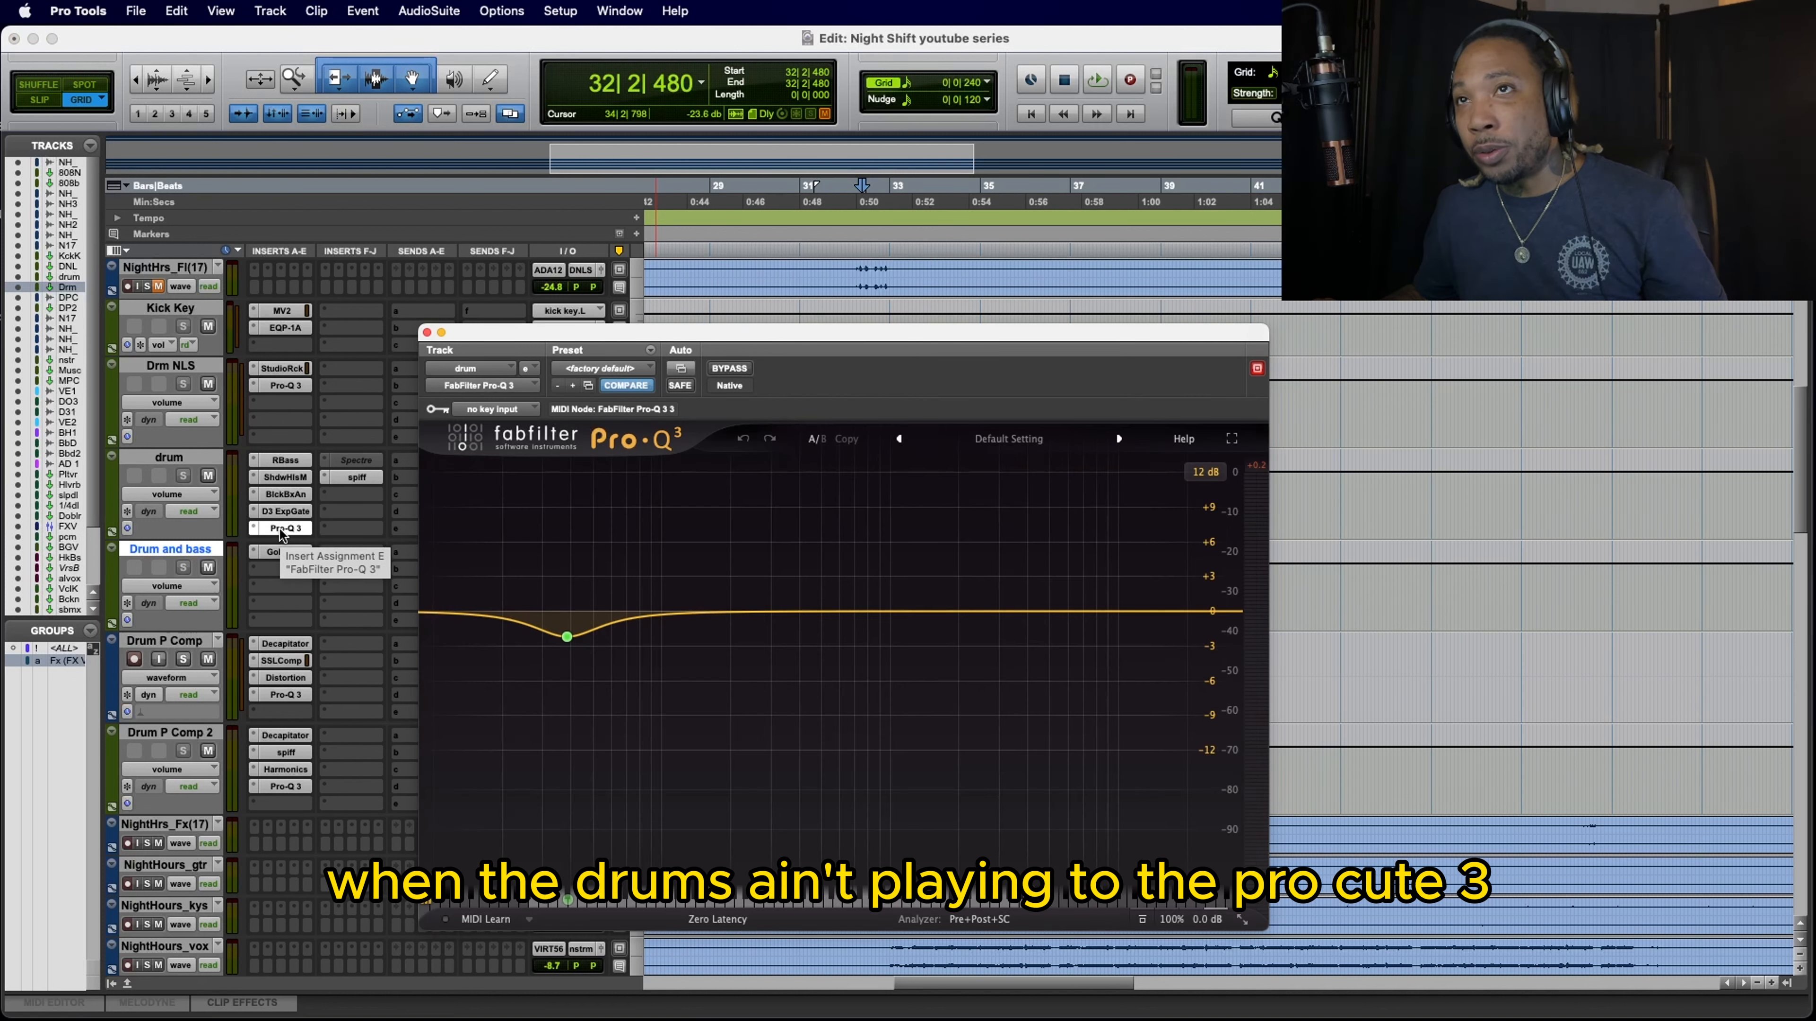
# Step: Check the spiff settings on the drum track, close its window, and compare spiff bypassed and active while the section plays
pyautogui.click(427, 332)
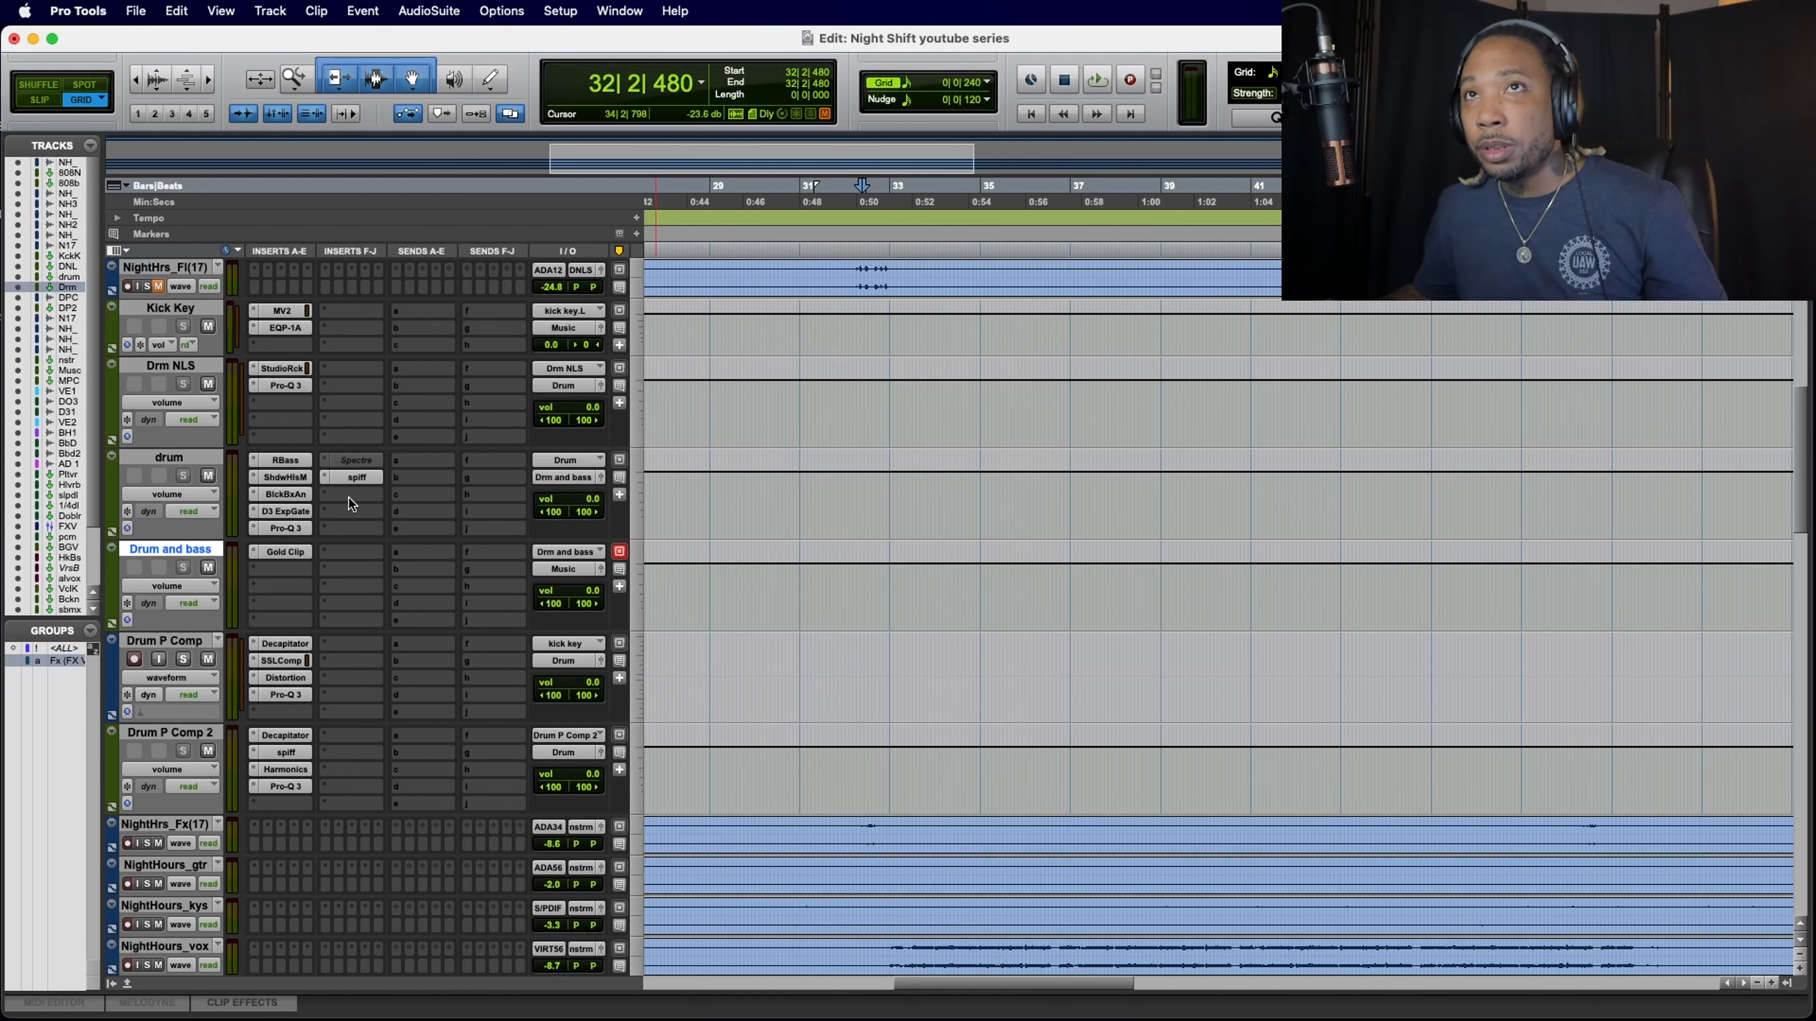
pyautogui.click(361, 475)
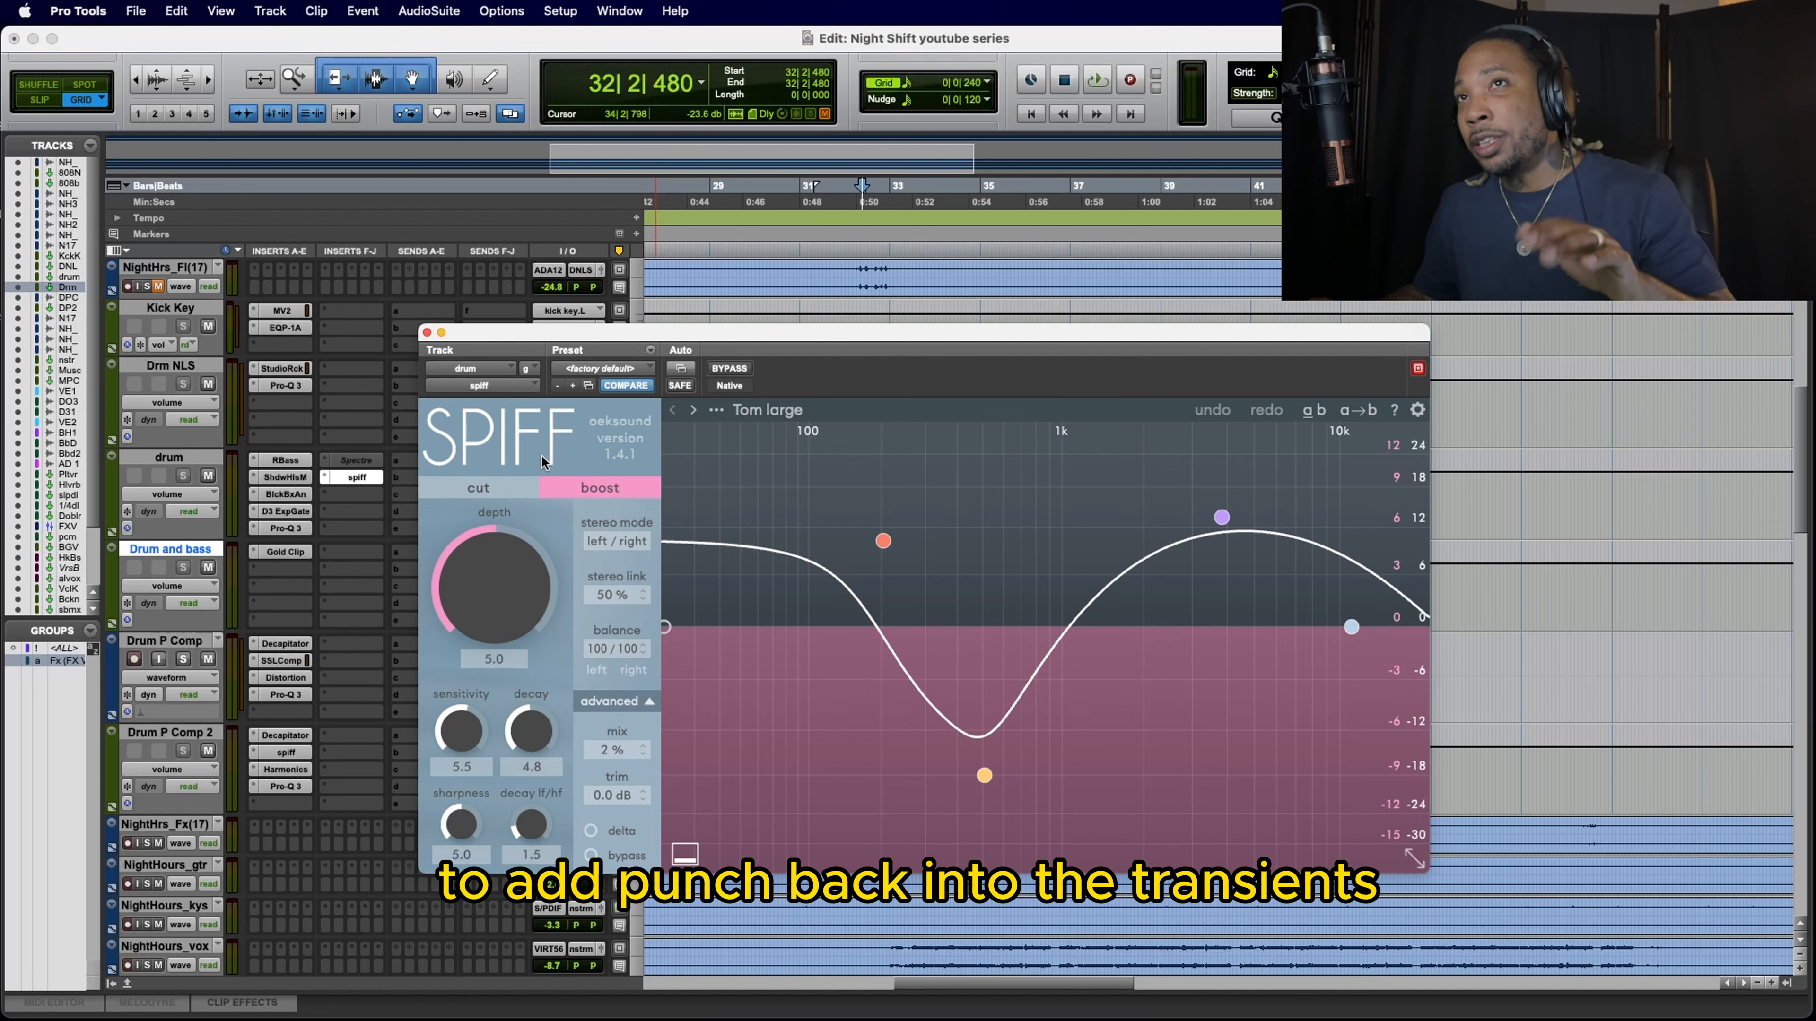
pyautogui.click(427, 333)
pyautogui.press('space')
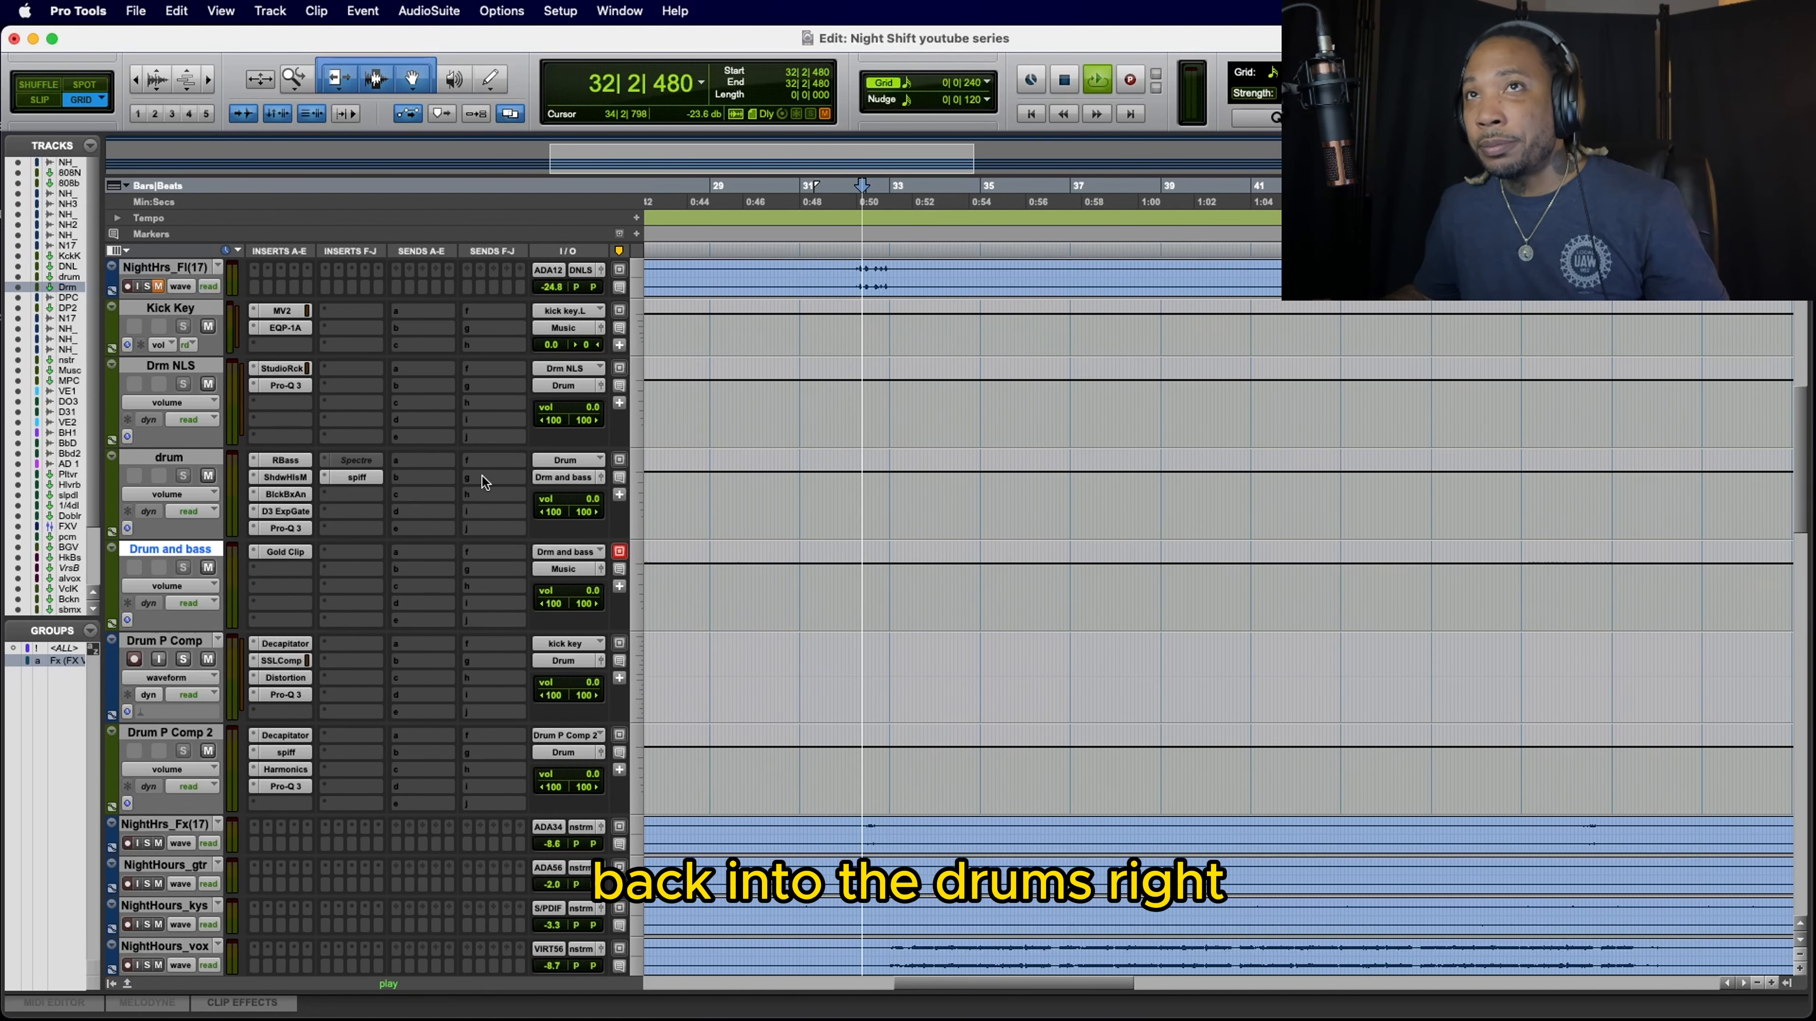
pyautogui.keyDown('super'); pyautogui.click(373, 483); pyautogui.keyUp('super')
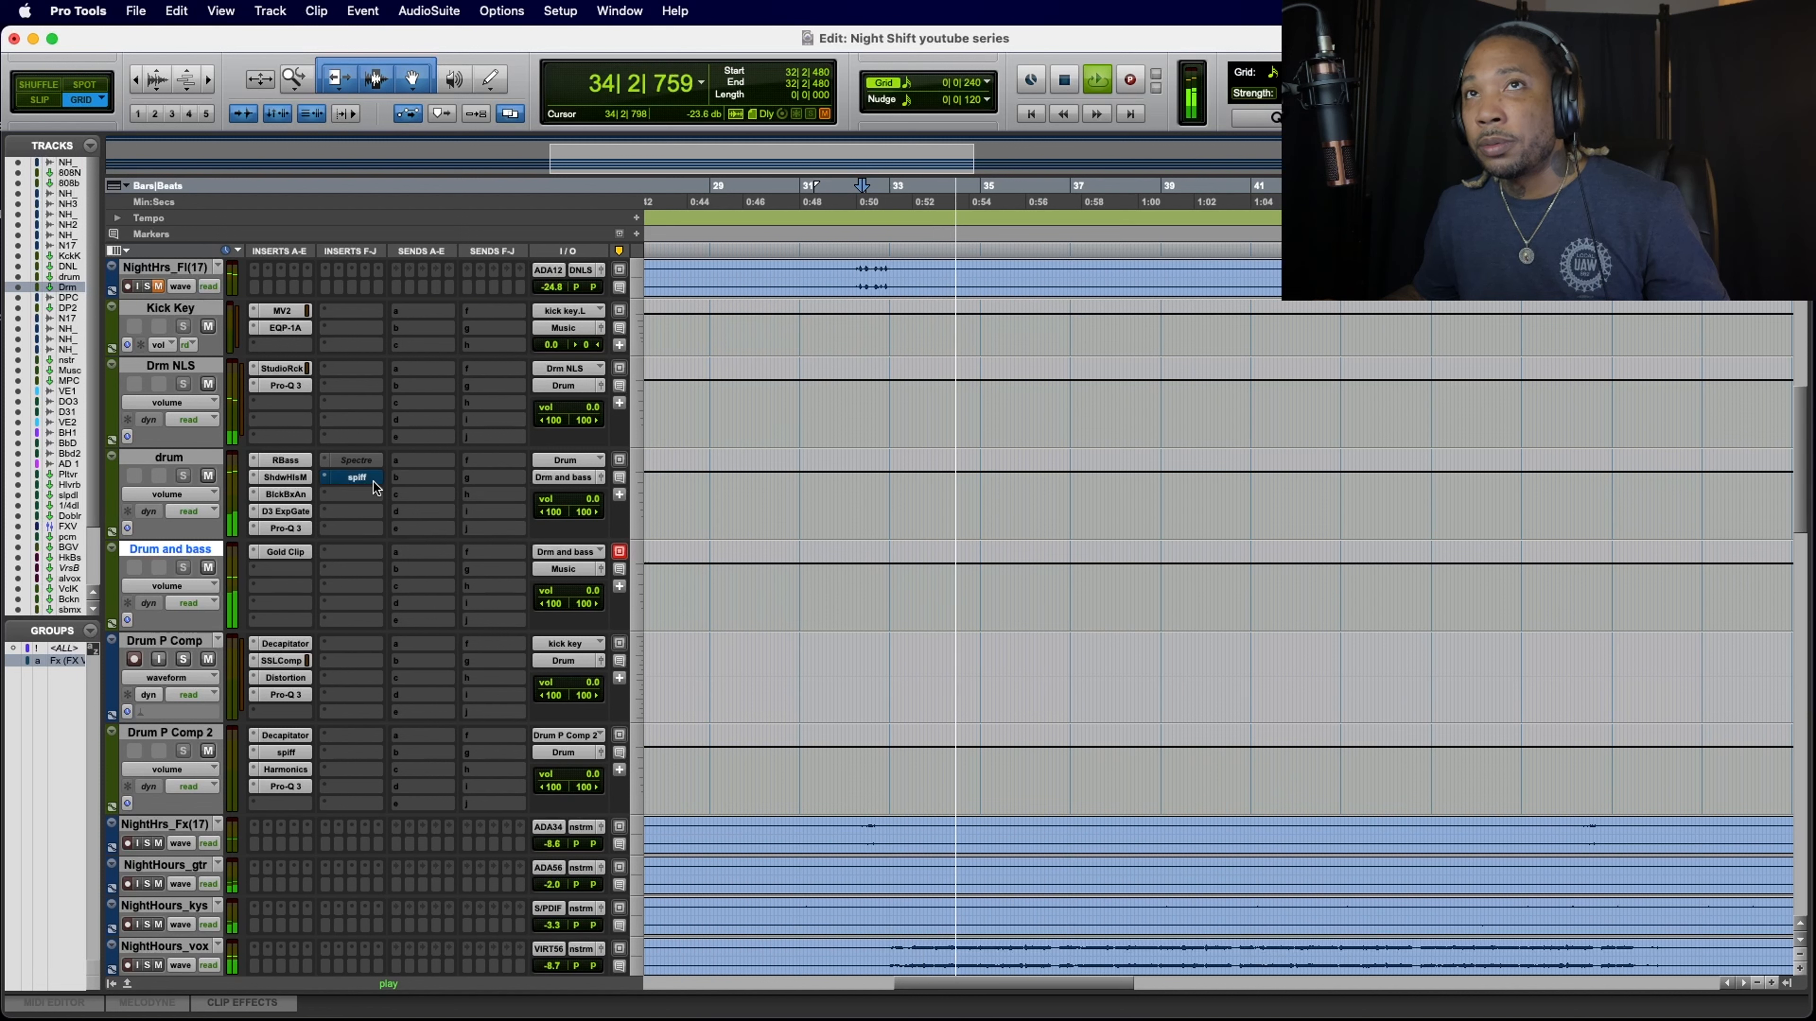
pyautogui.keyDown('super'); pyautogui.click(373, 483); pyautogui.keyUp('super')
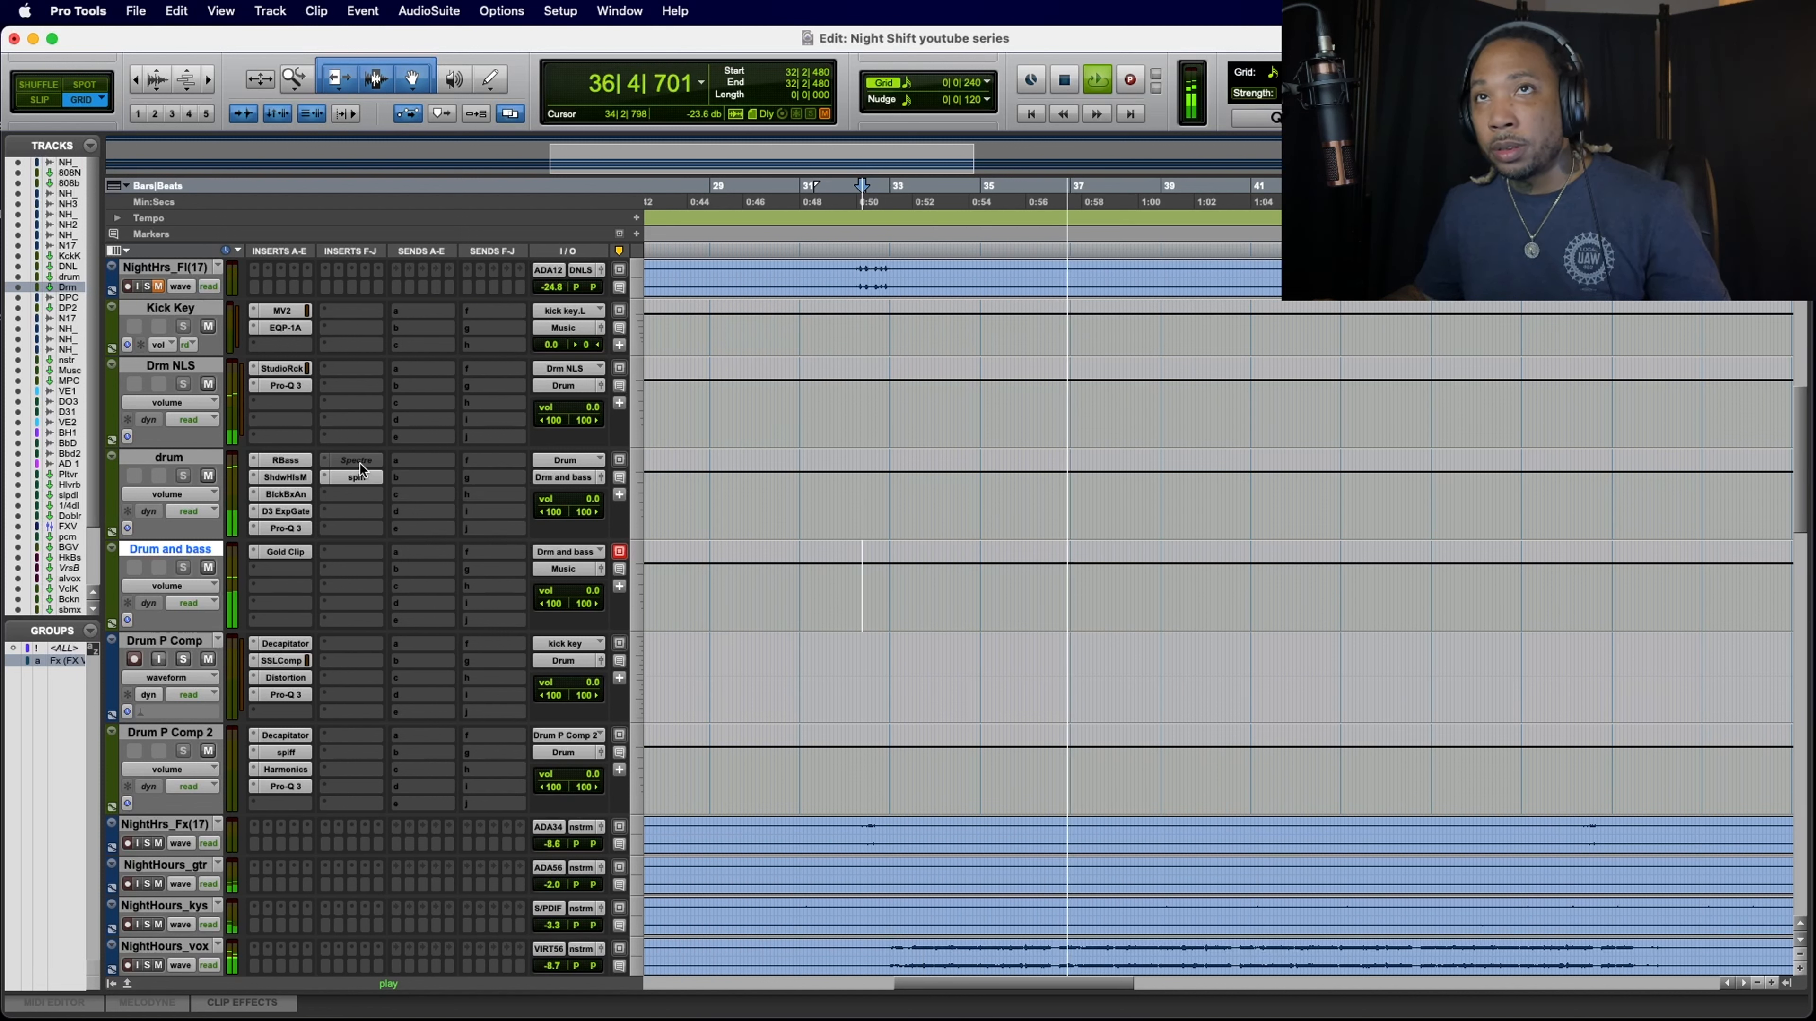
# Step: Reactivate Spectre on the drum track, boost its second band about 1.23 dB at 132.6 Hz, close its window and stop playback
pyautogui.rightClick(359, 461)
pyautogui.click(367, 482)
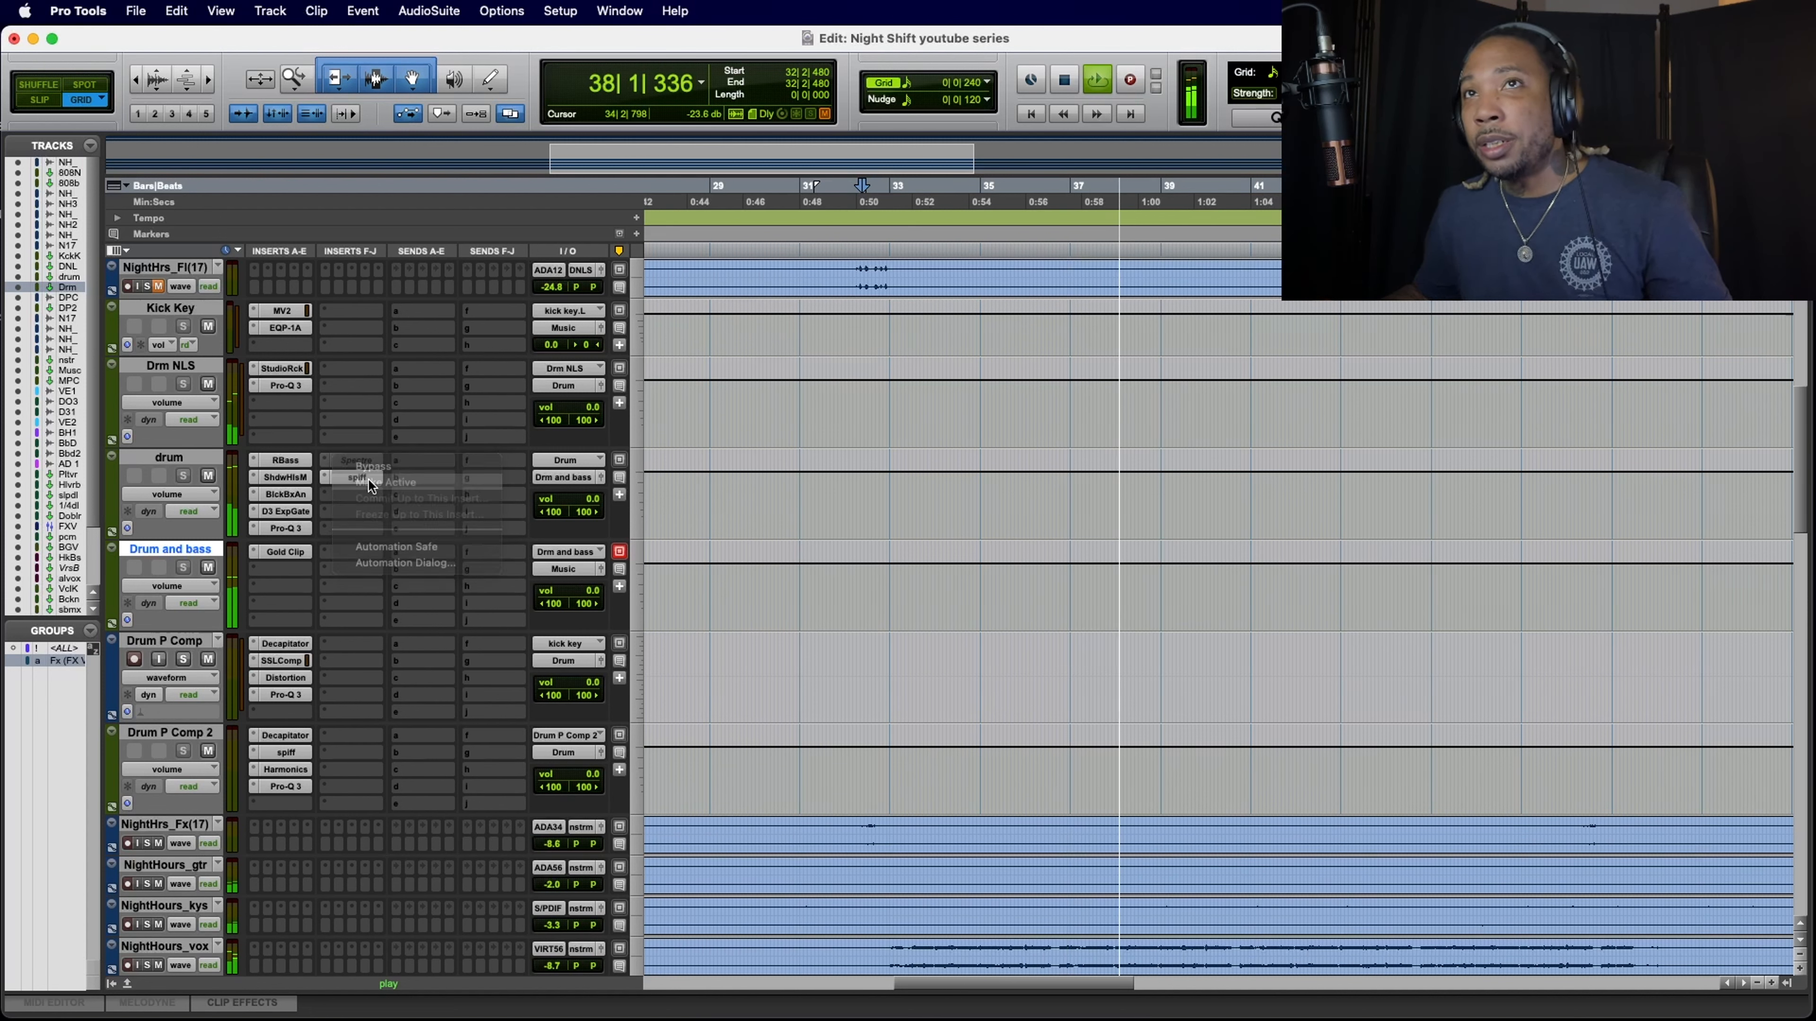
pyautogui.click(358, 461)
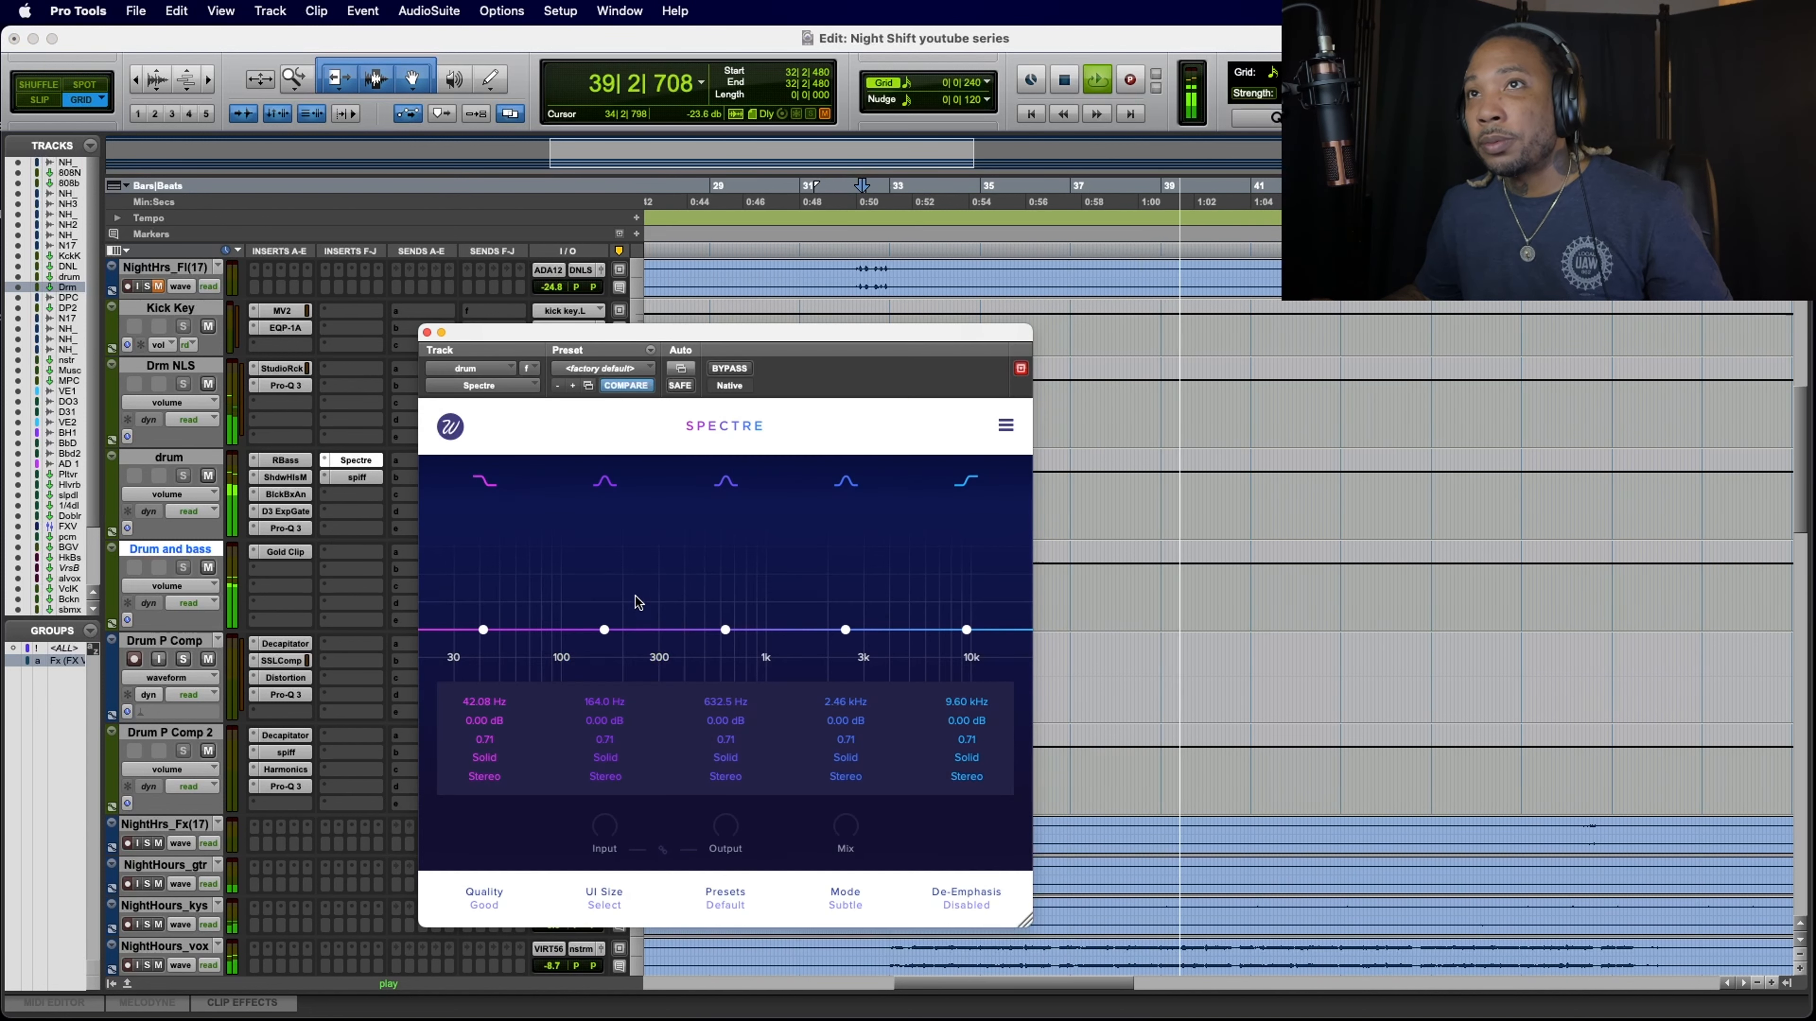
pyautogui.moveTo(589, 629); pyautogui.dragTo(587, 621)
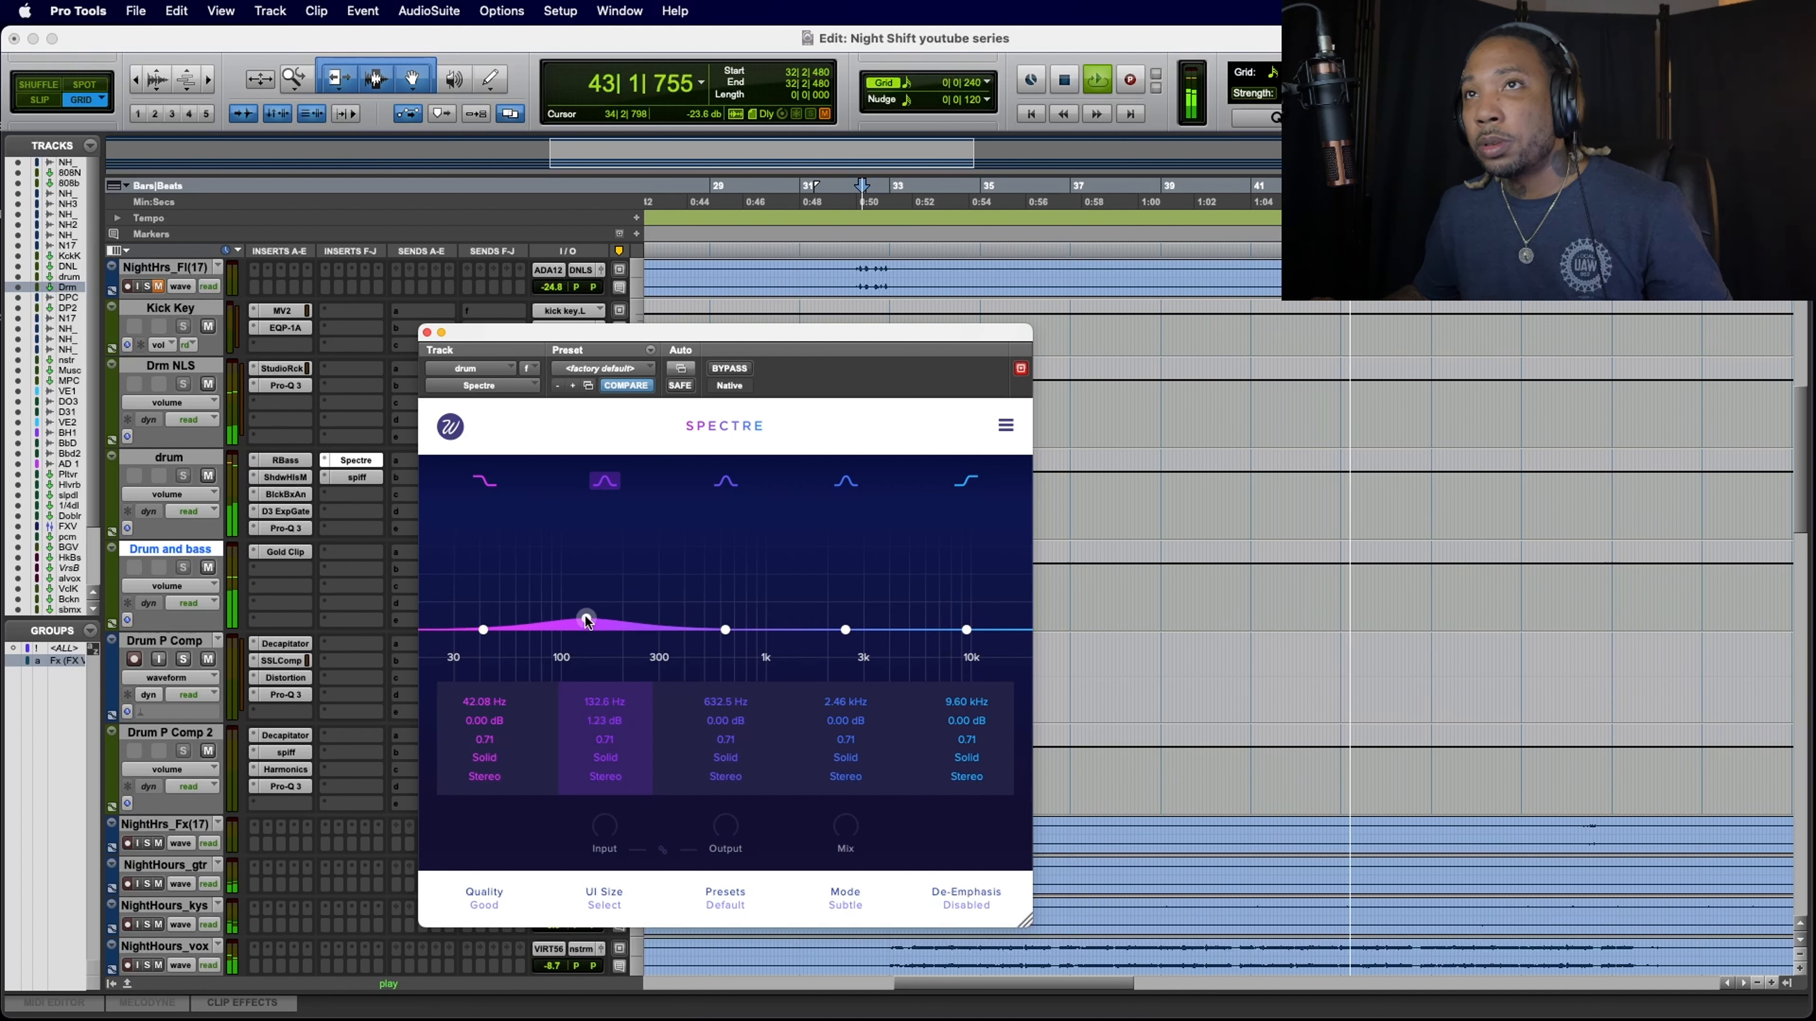
pyautogui.click(427, 333)
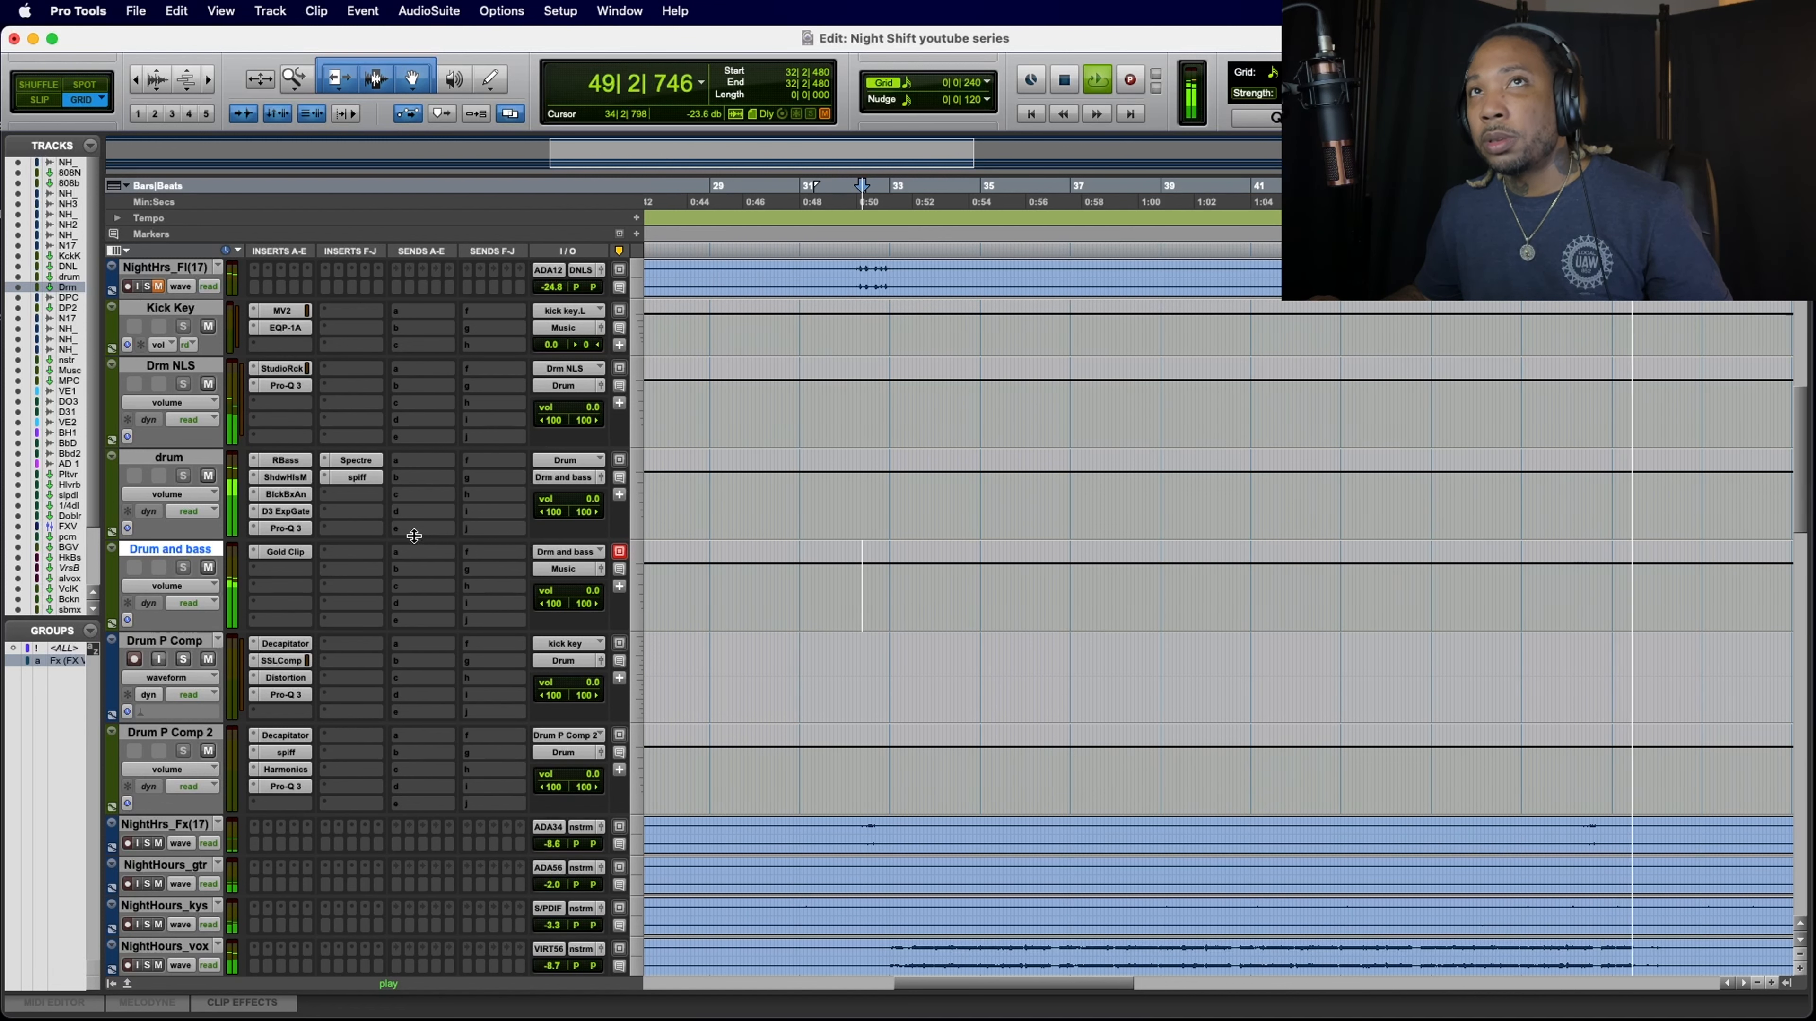
pyautogui.scroll(2, 415, 538)
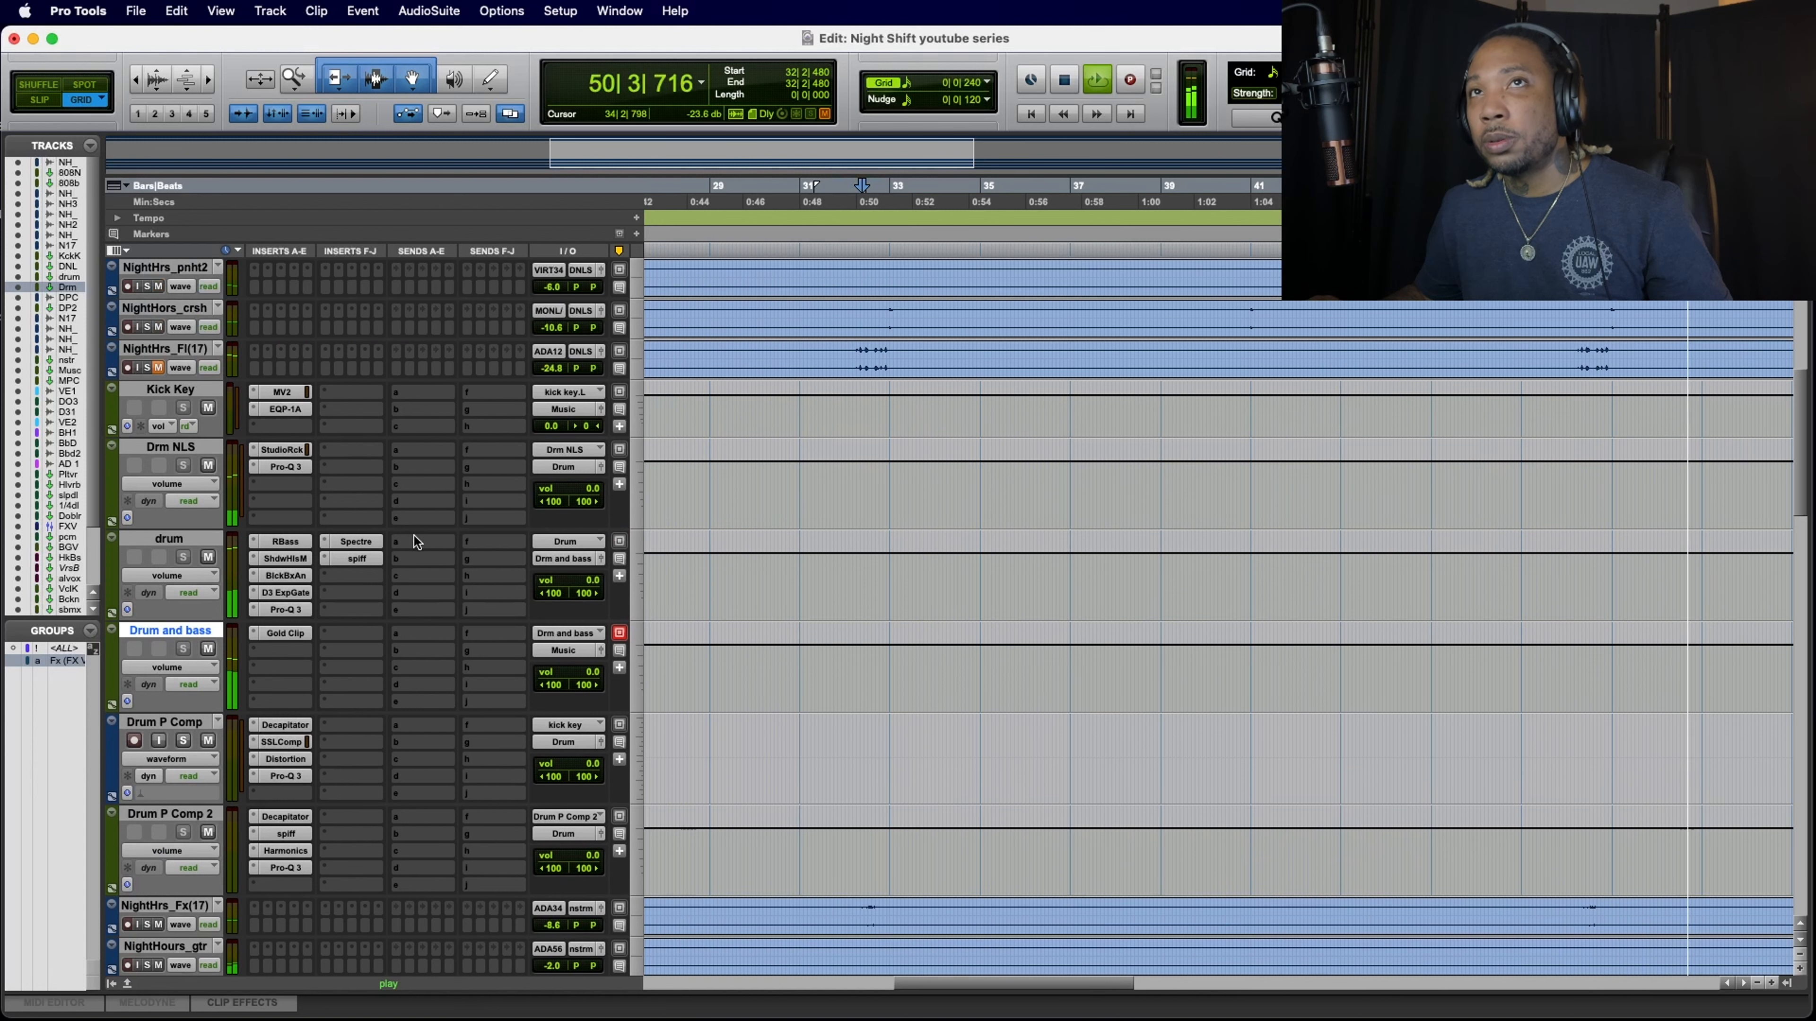
pyautogui.press('space')
pyautogui.scroll(7, 413, 536)
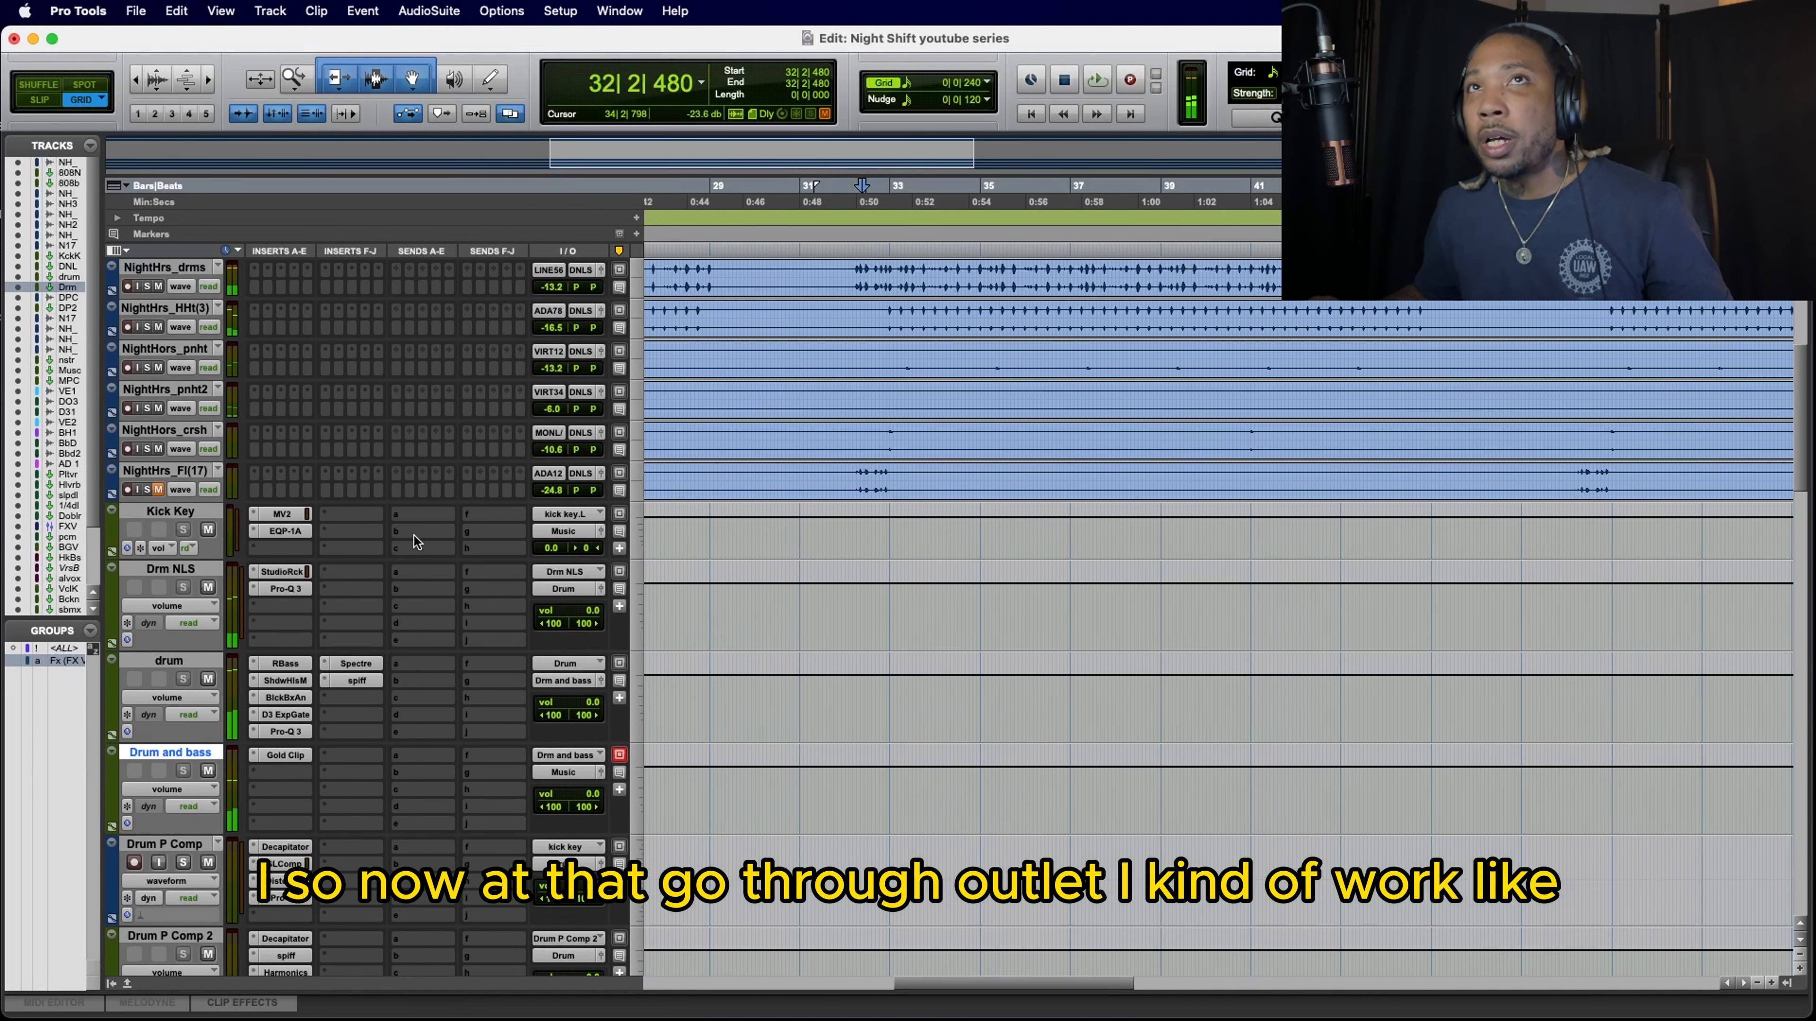
pyautogui.hscroll(-10, 413, 536)
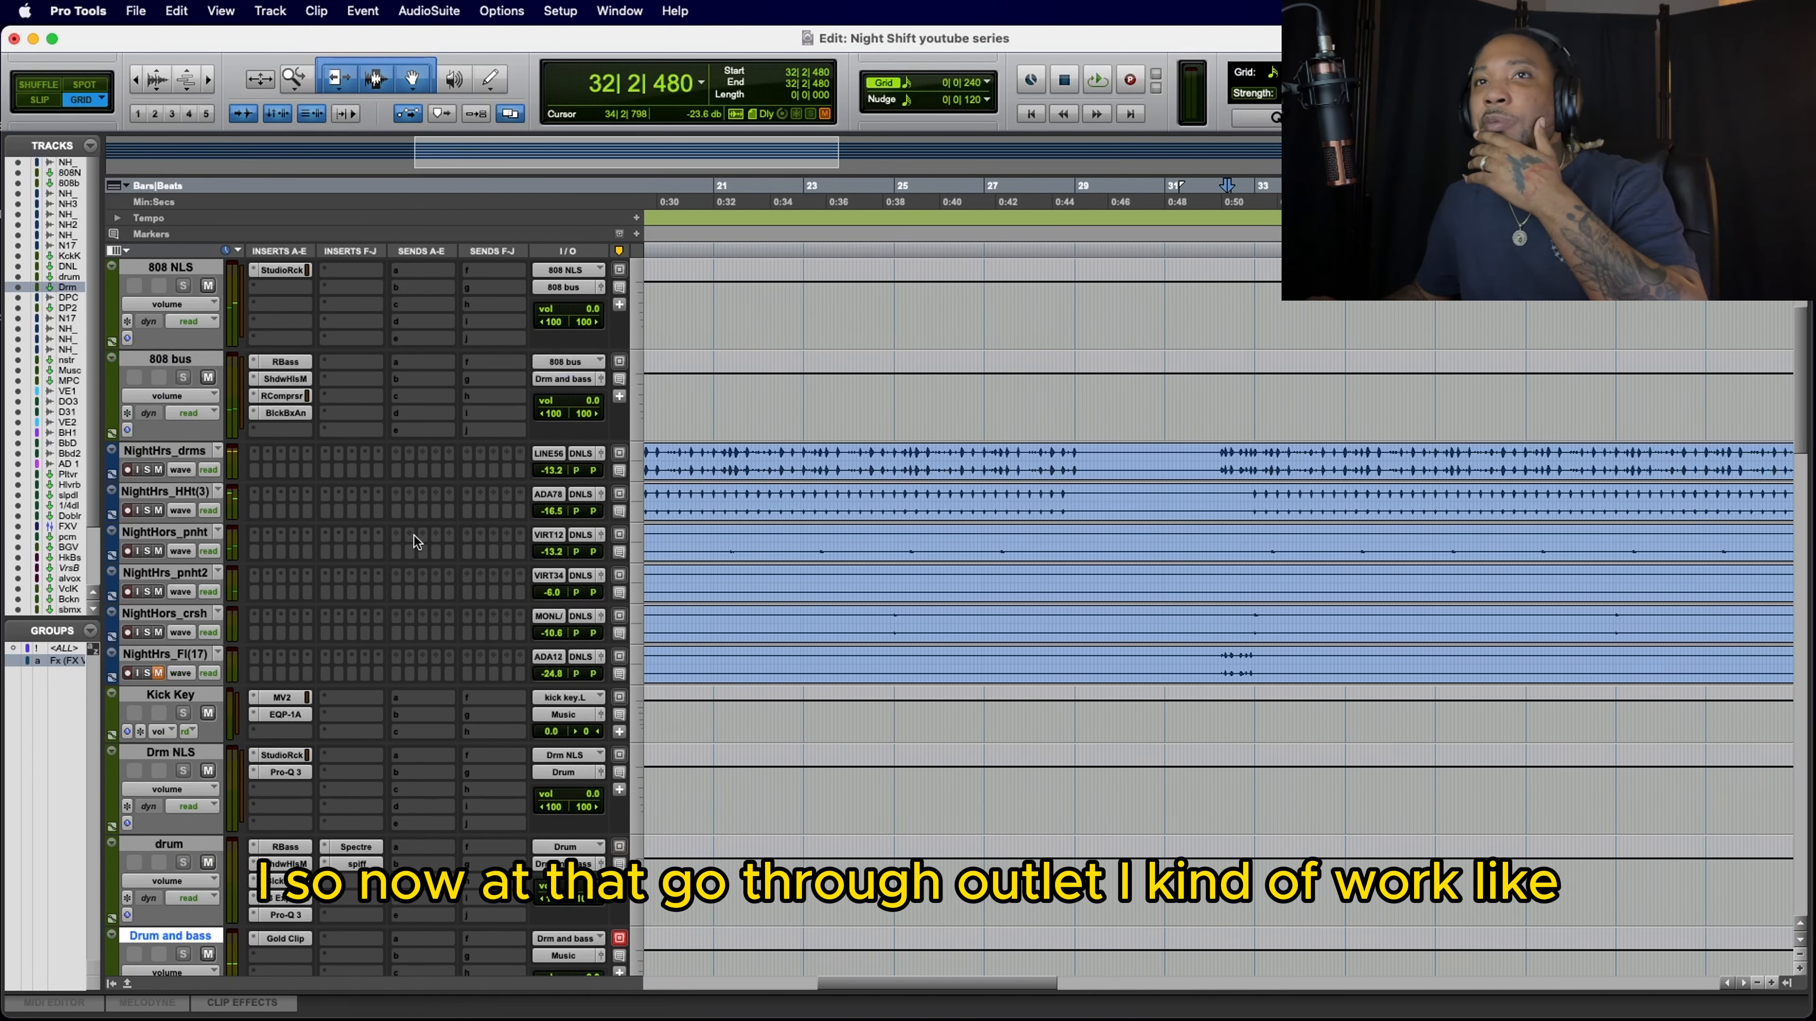
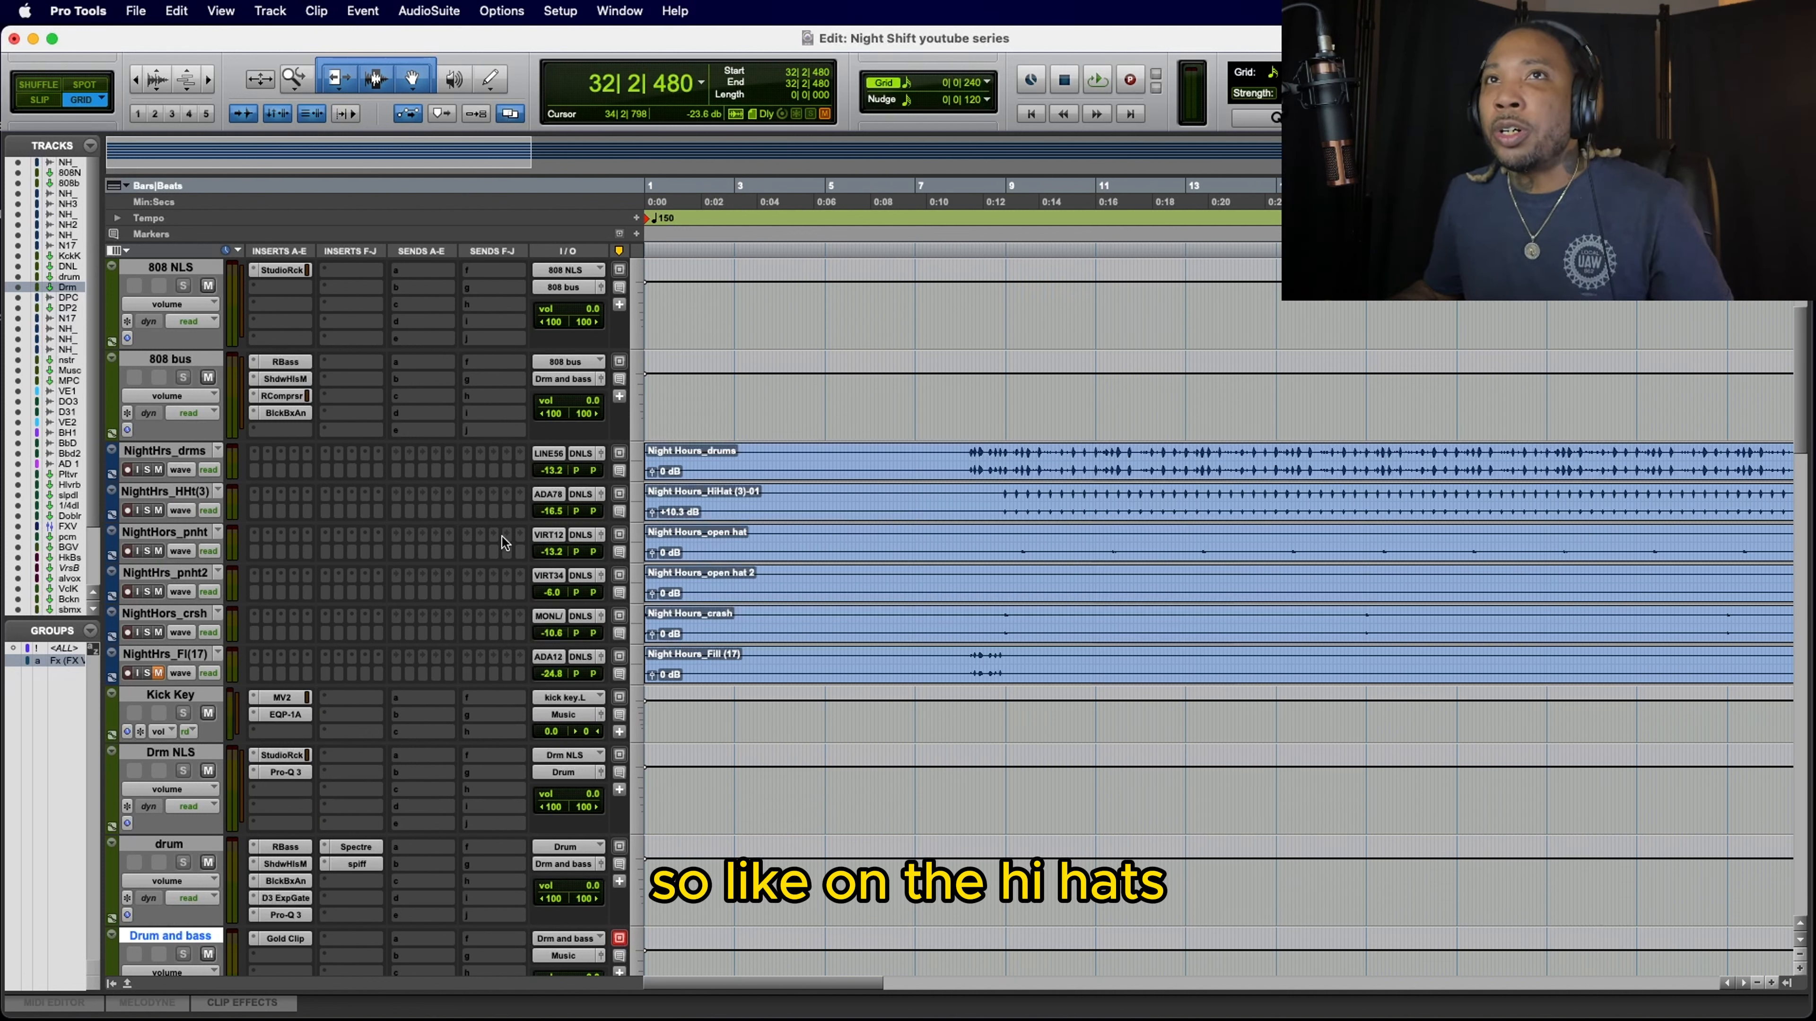
# Step: Insert F6-RTA on the hi-hat track, roll off its highs with a low-pass filter at about 13063 Hz, and close the plug-in
pyautogui.click(253, 492)
pyautogui.click(289, 451)
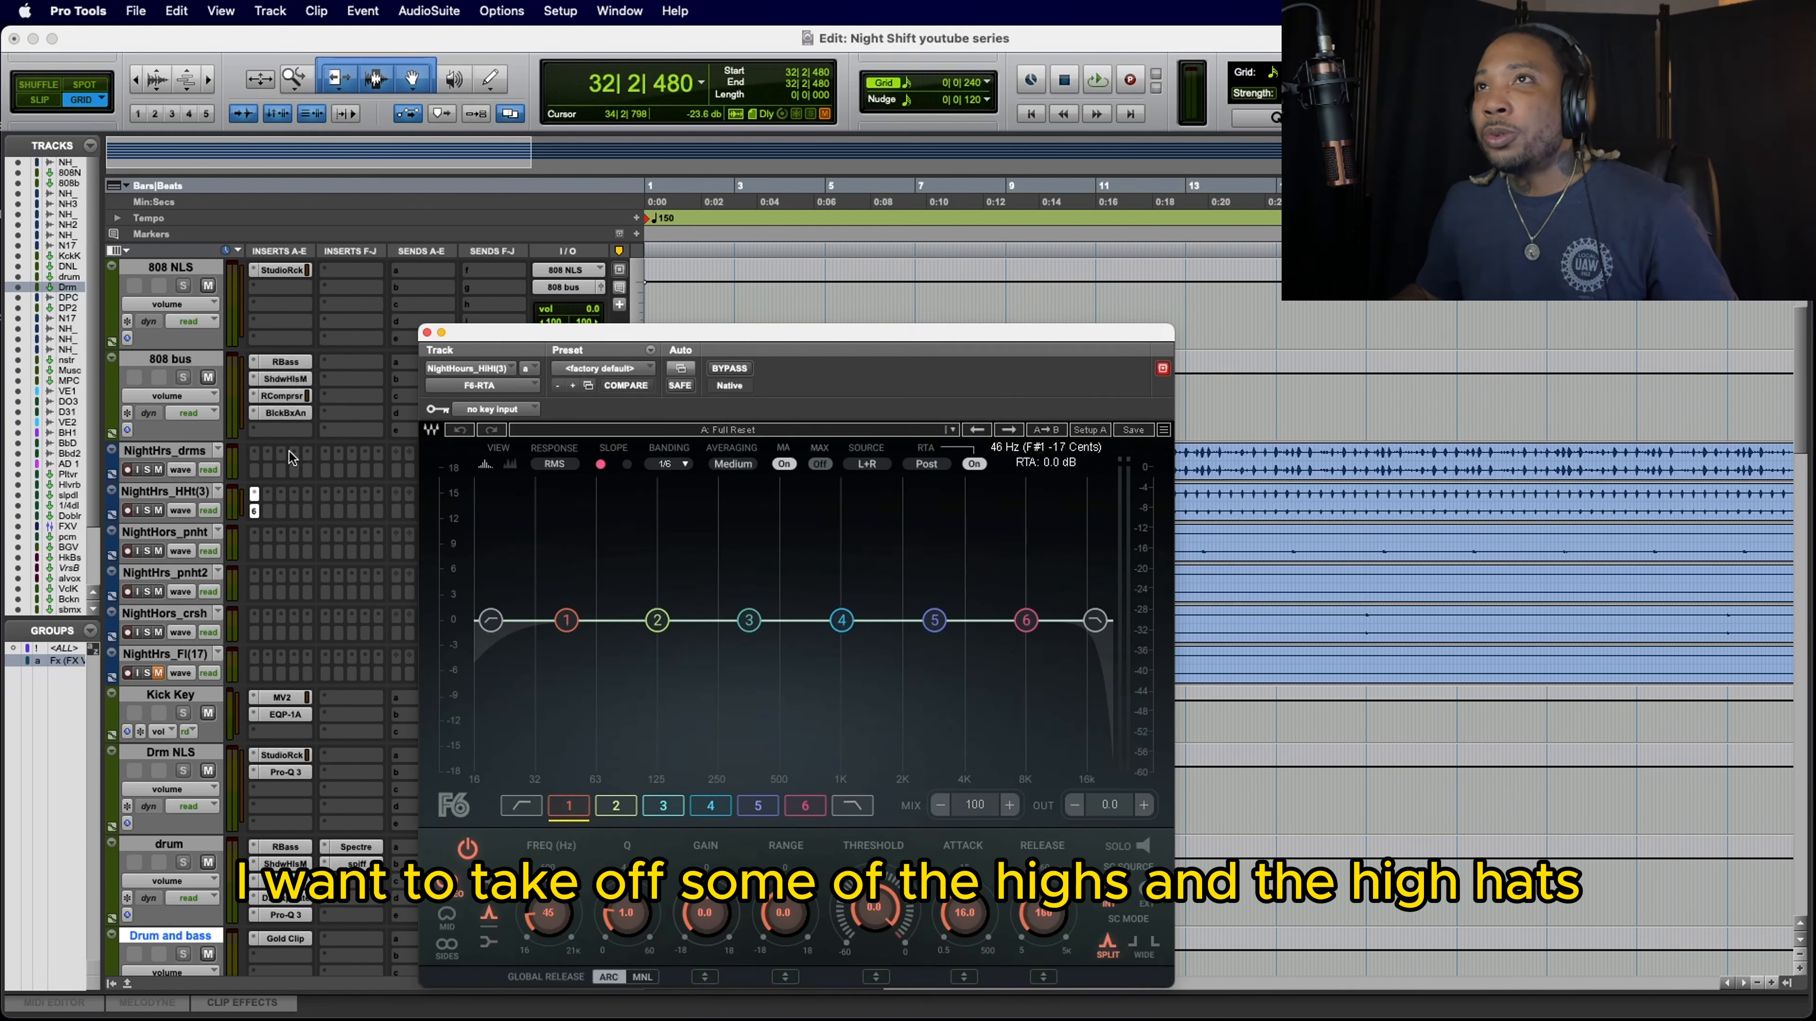
pyautogui.moveTo(1097, 620); pyautogui.dragTo(1068, 620)
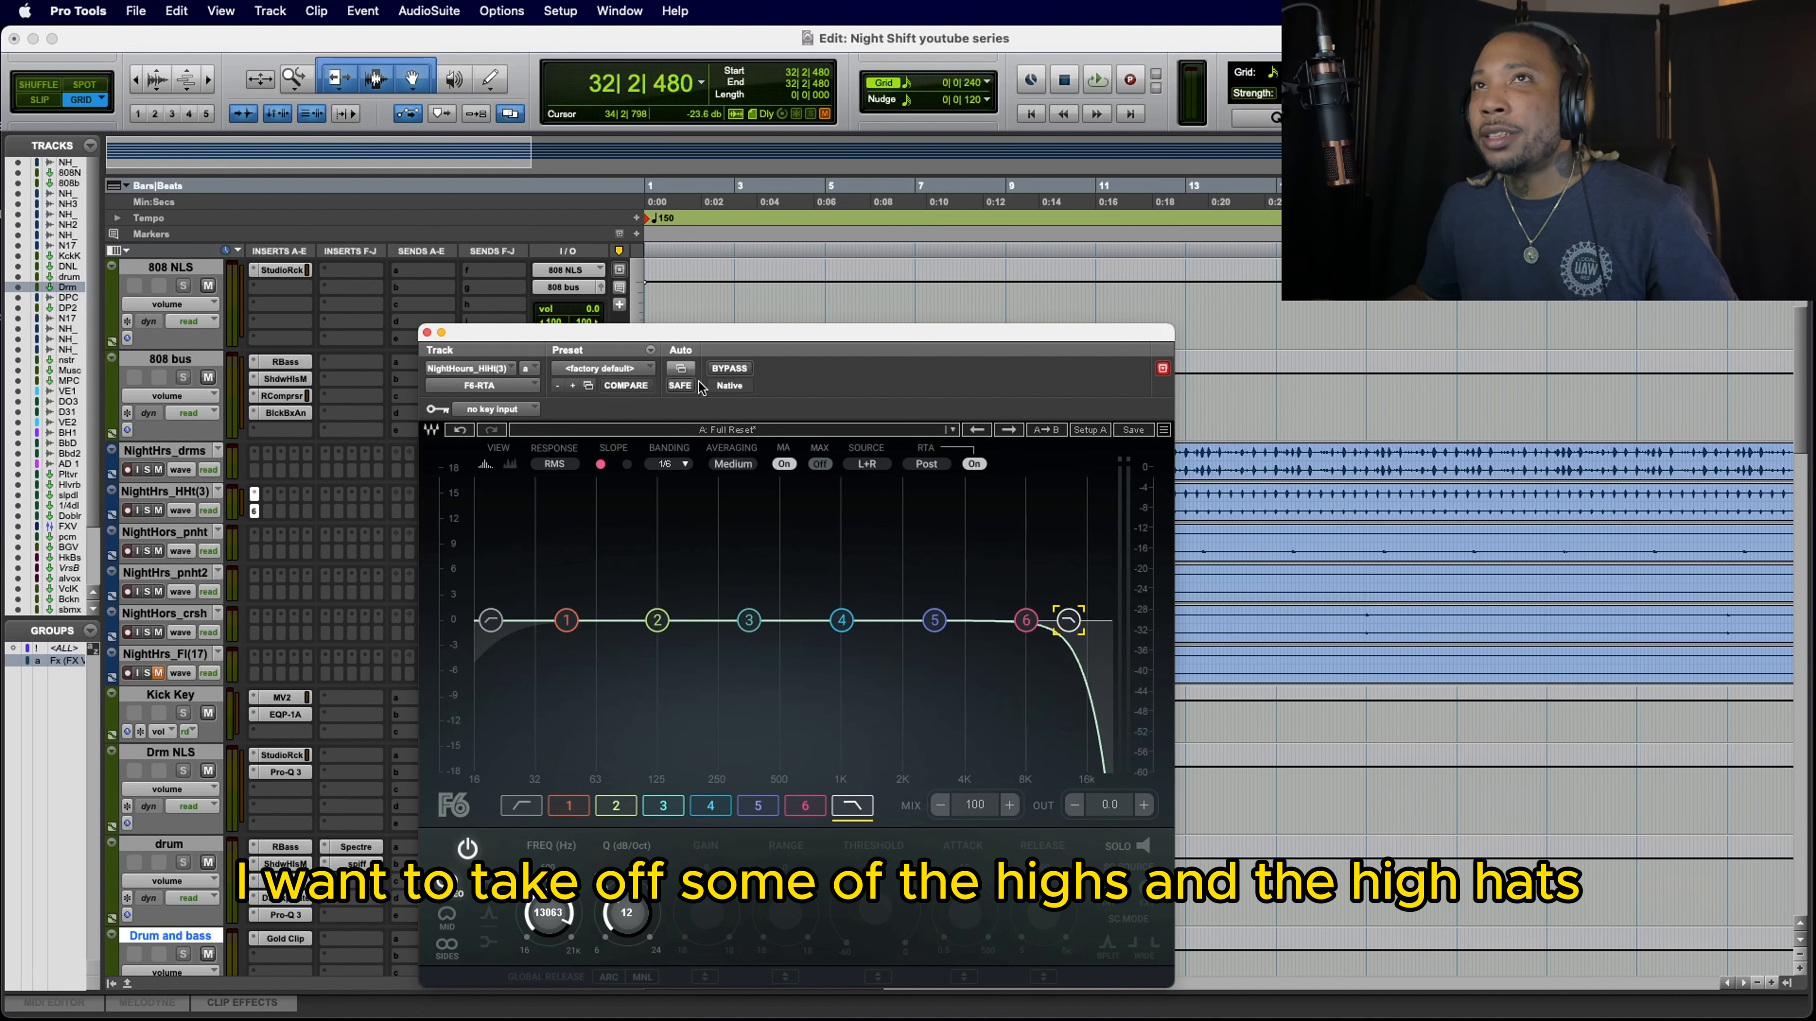
pyautogui.click(427, 332)
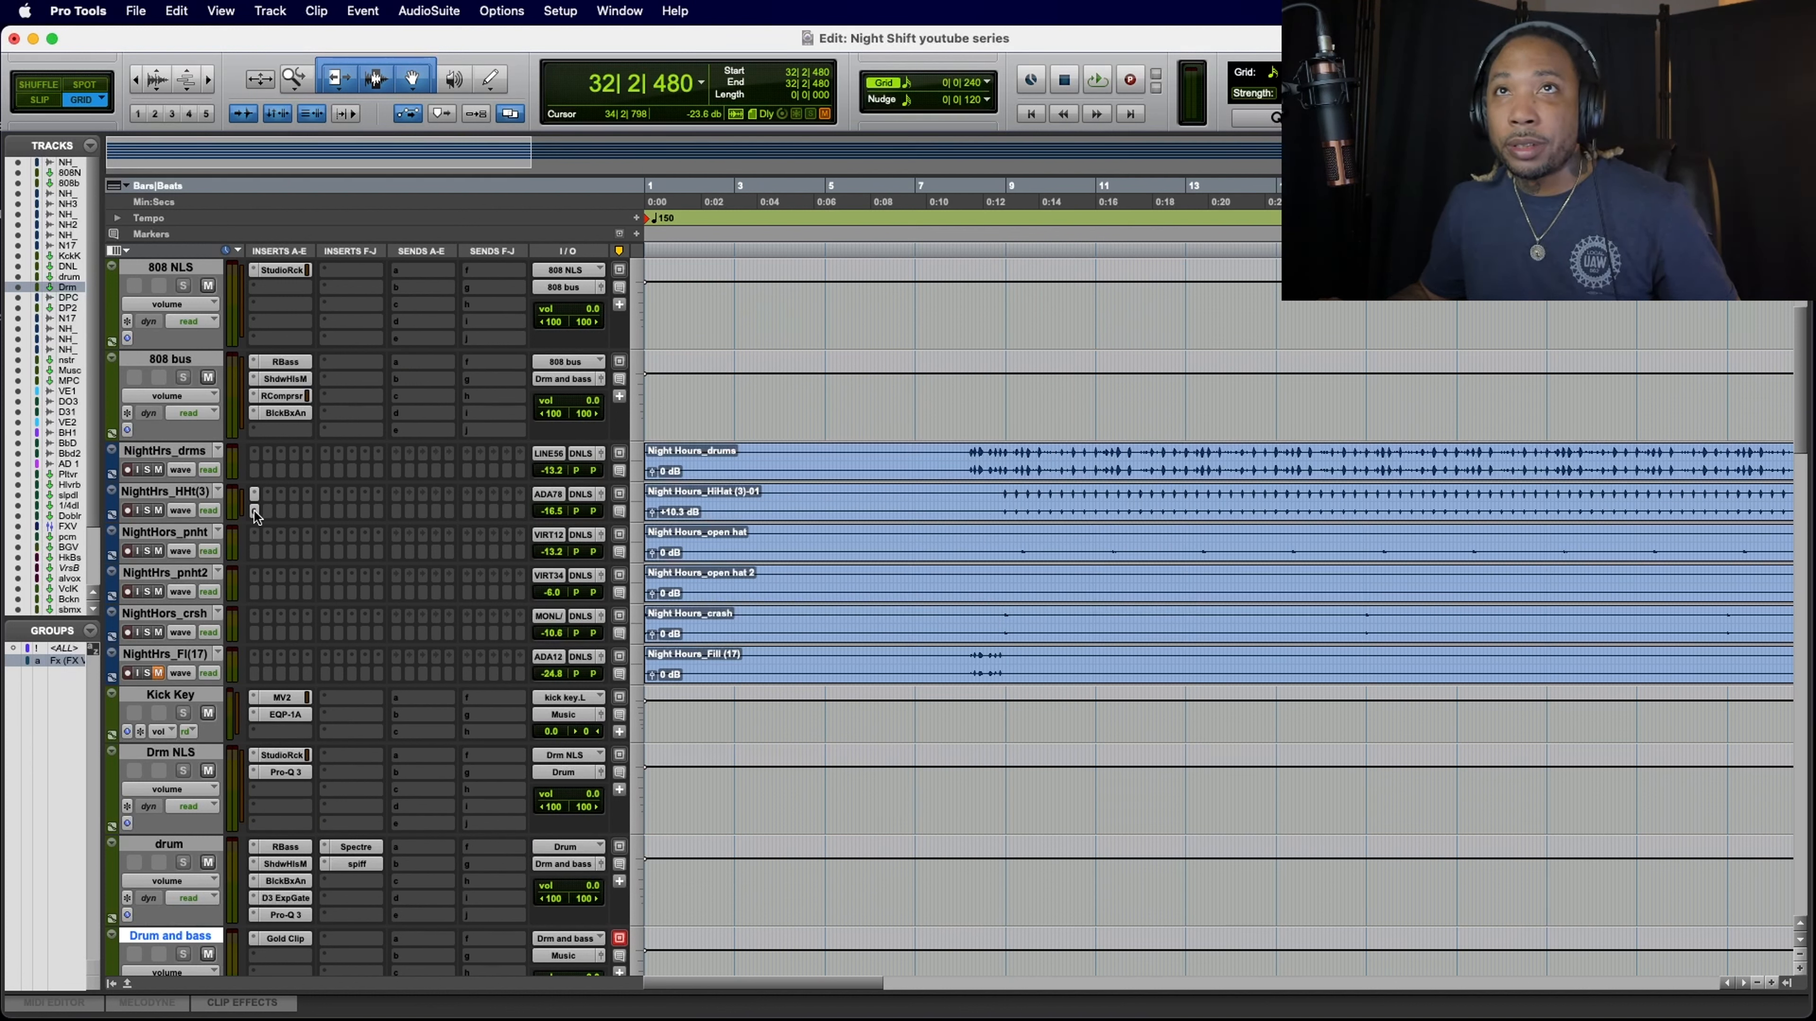
# Step: Copy the hi-hat's F6-RTA insert onto both open-hat tracks, then play the section to hear the result and stop playback
pyautogui.moveTo(254, 511); pyautogui.dragTo(256, 582)
pyautogui.press('space')
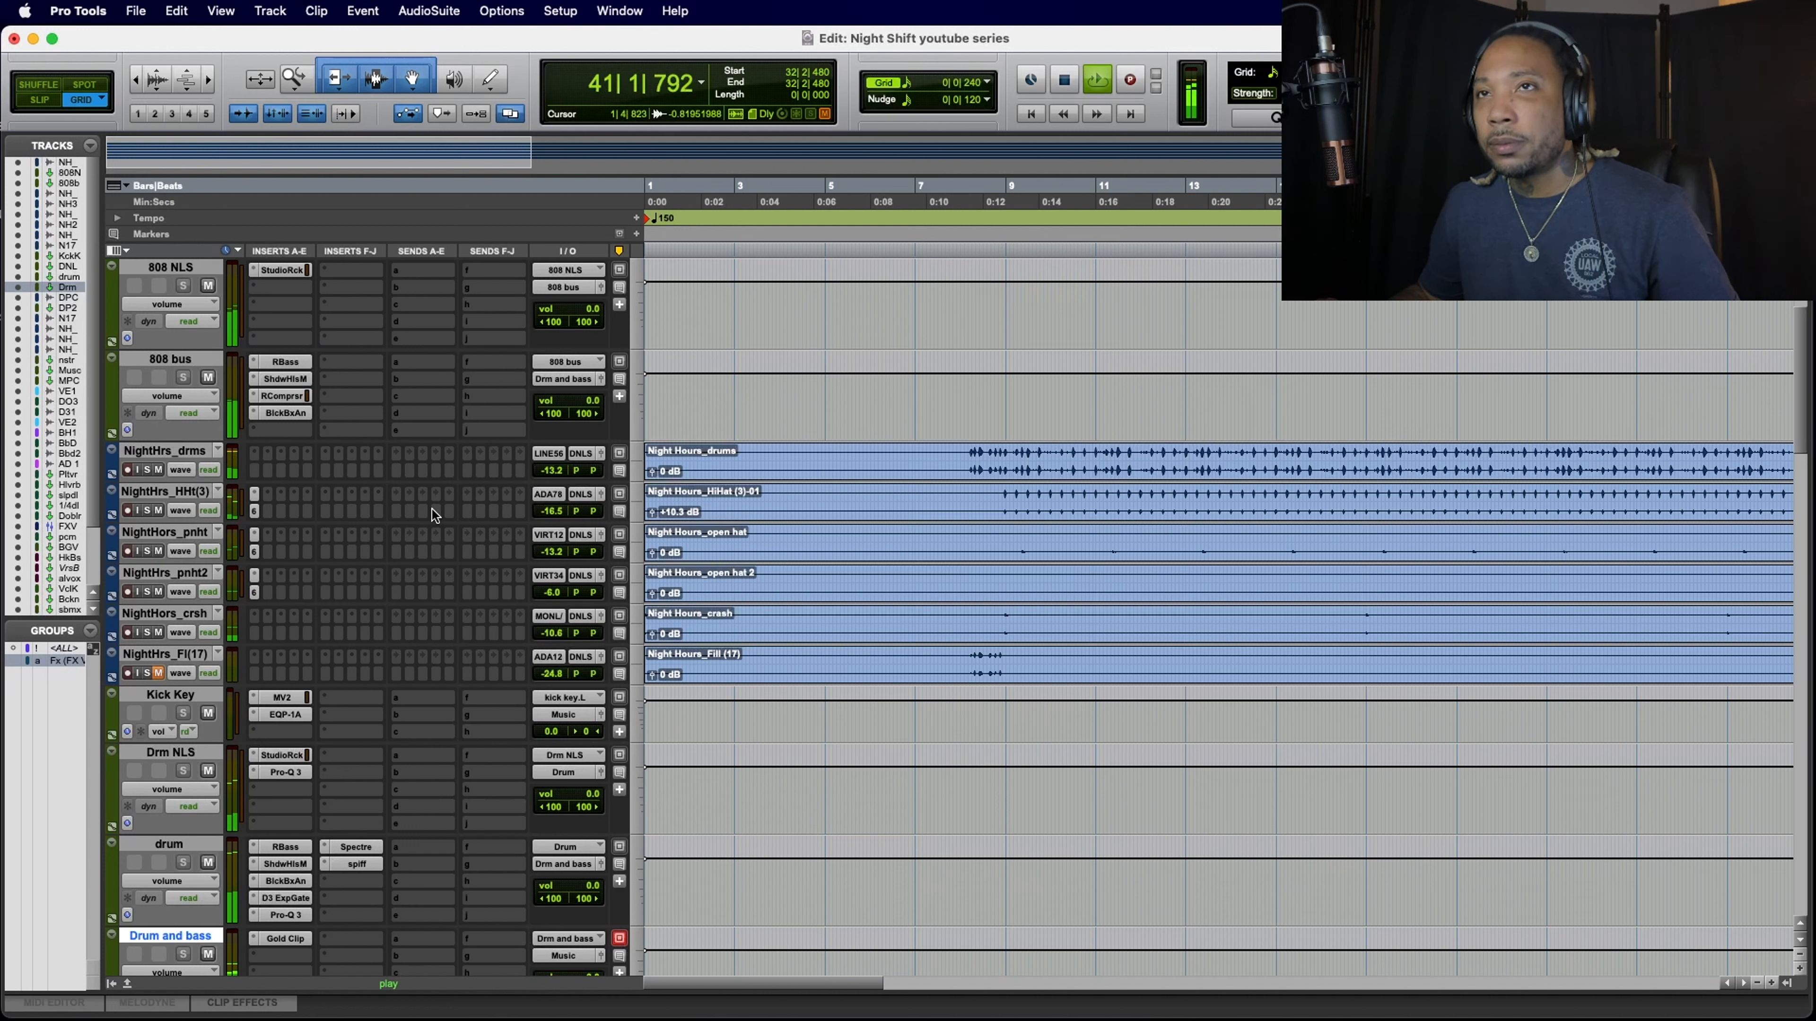
pyautogui.press('space')
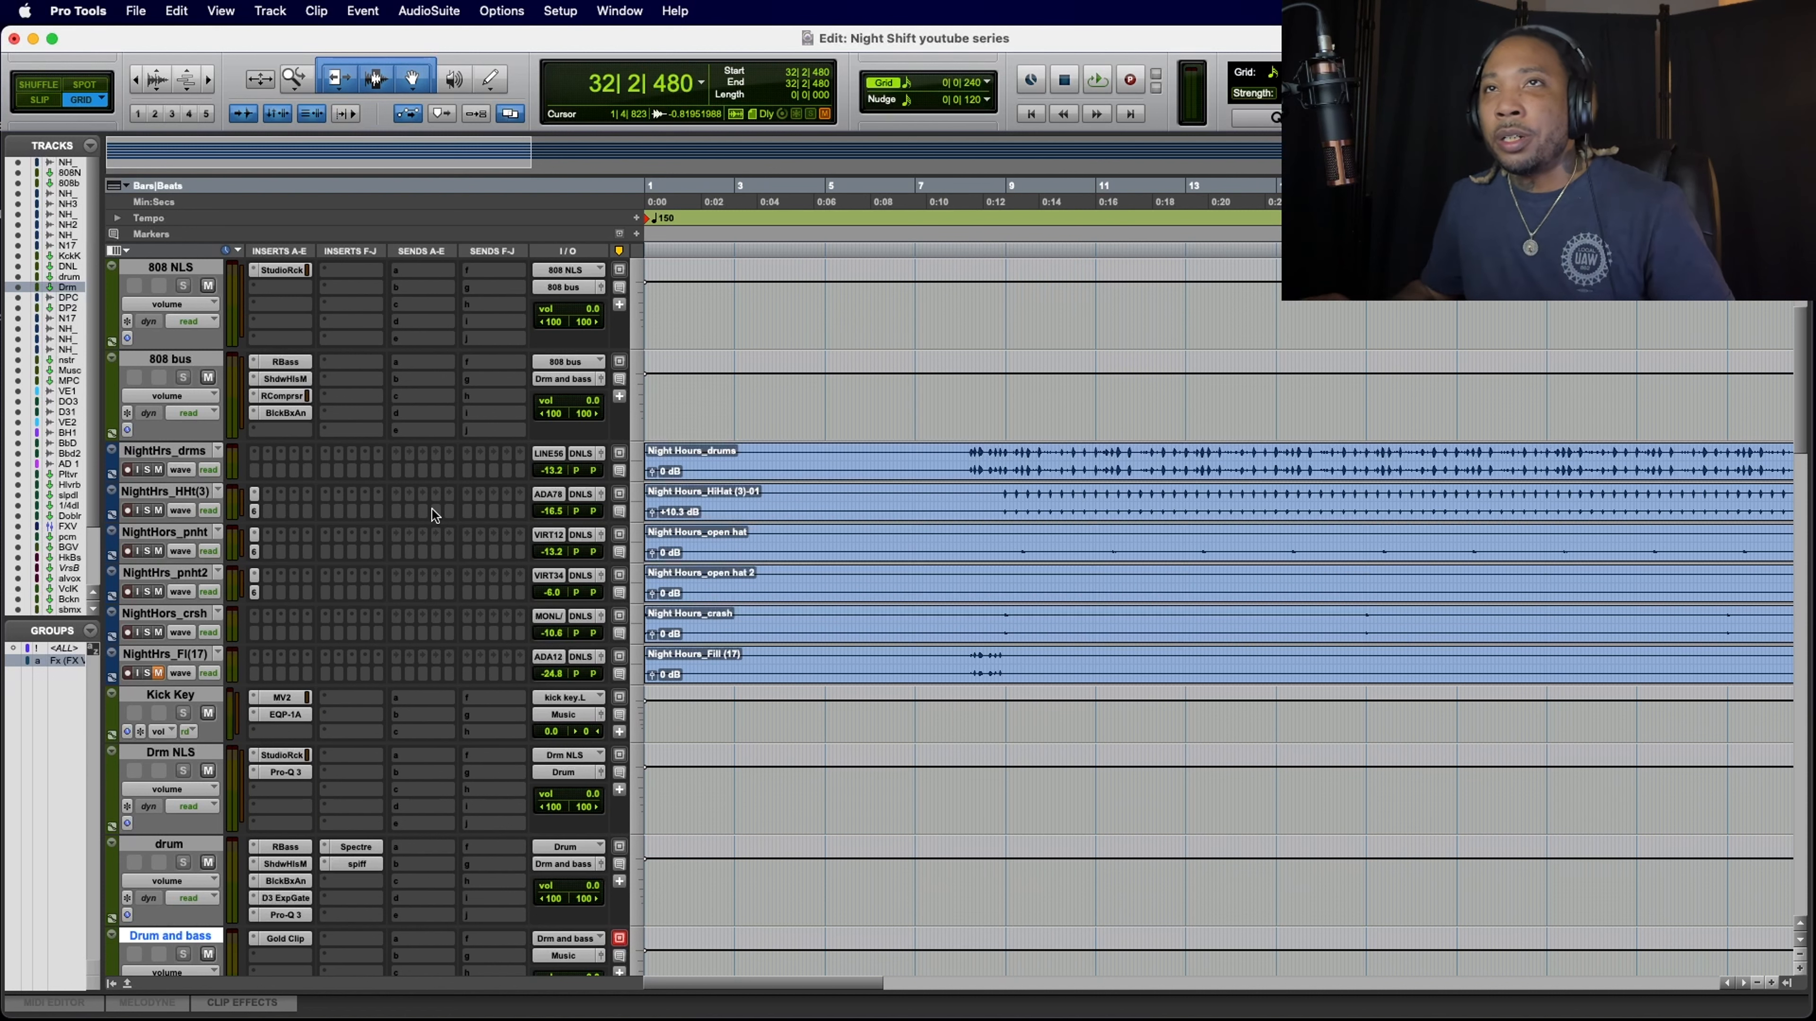
# Step: Insert Slate Digital's VerbSuite Classics stereo reverb in the fourth-group slot area of the crash track's F-J inserts
pyautogui.scroll(-4, 445, 536)
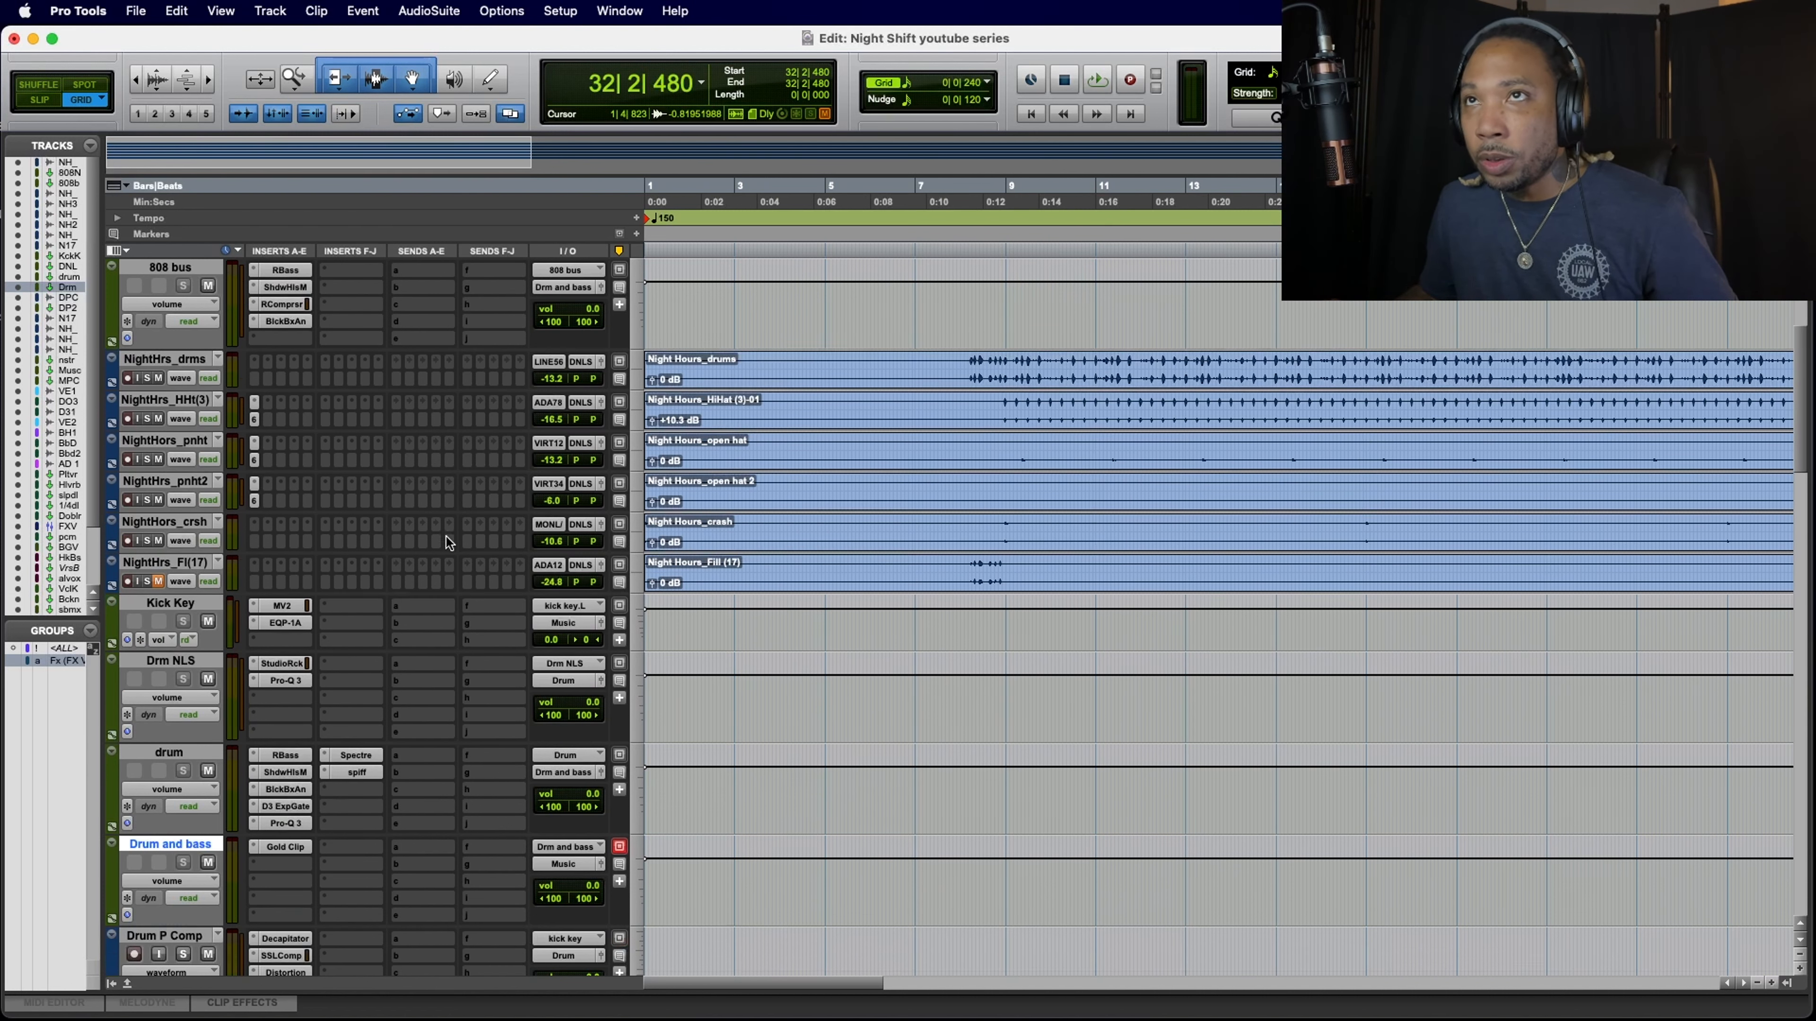
pyautogui.scroll(4, 445, 536)
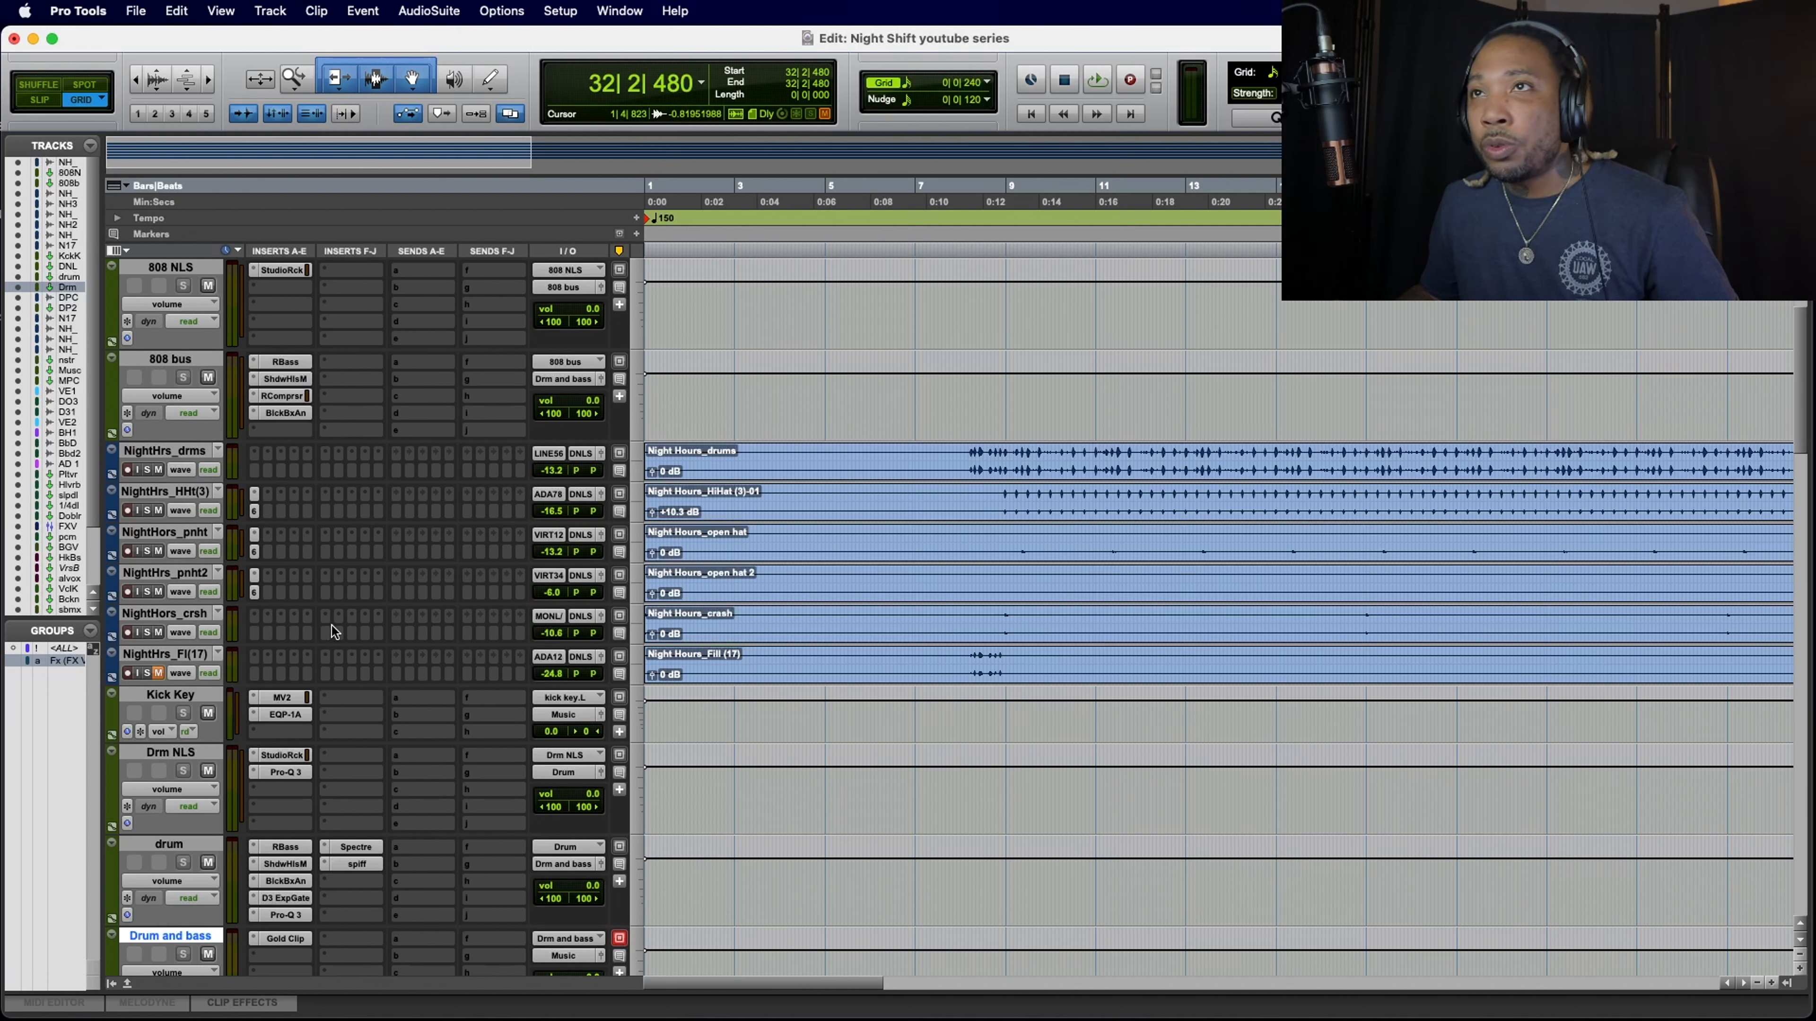
pyautogui.click(377, 616)
pyautogui.moveTo(376, 620)
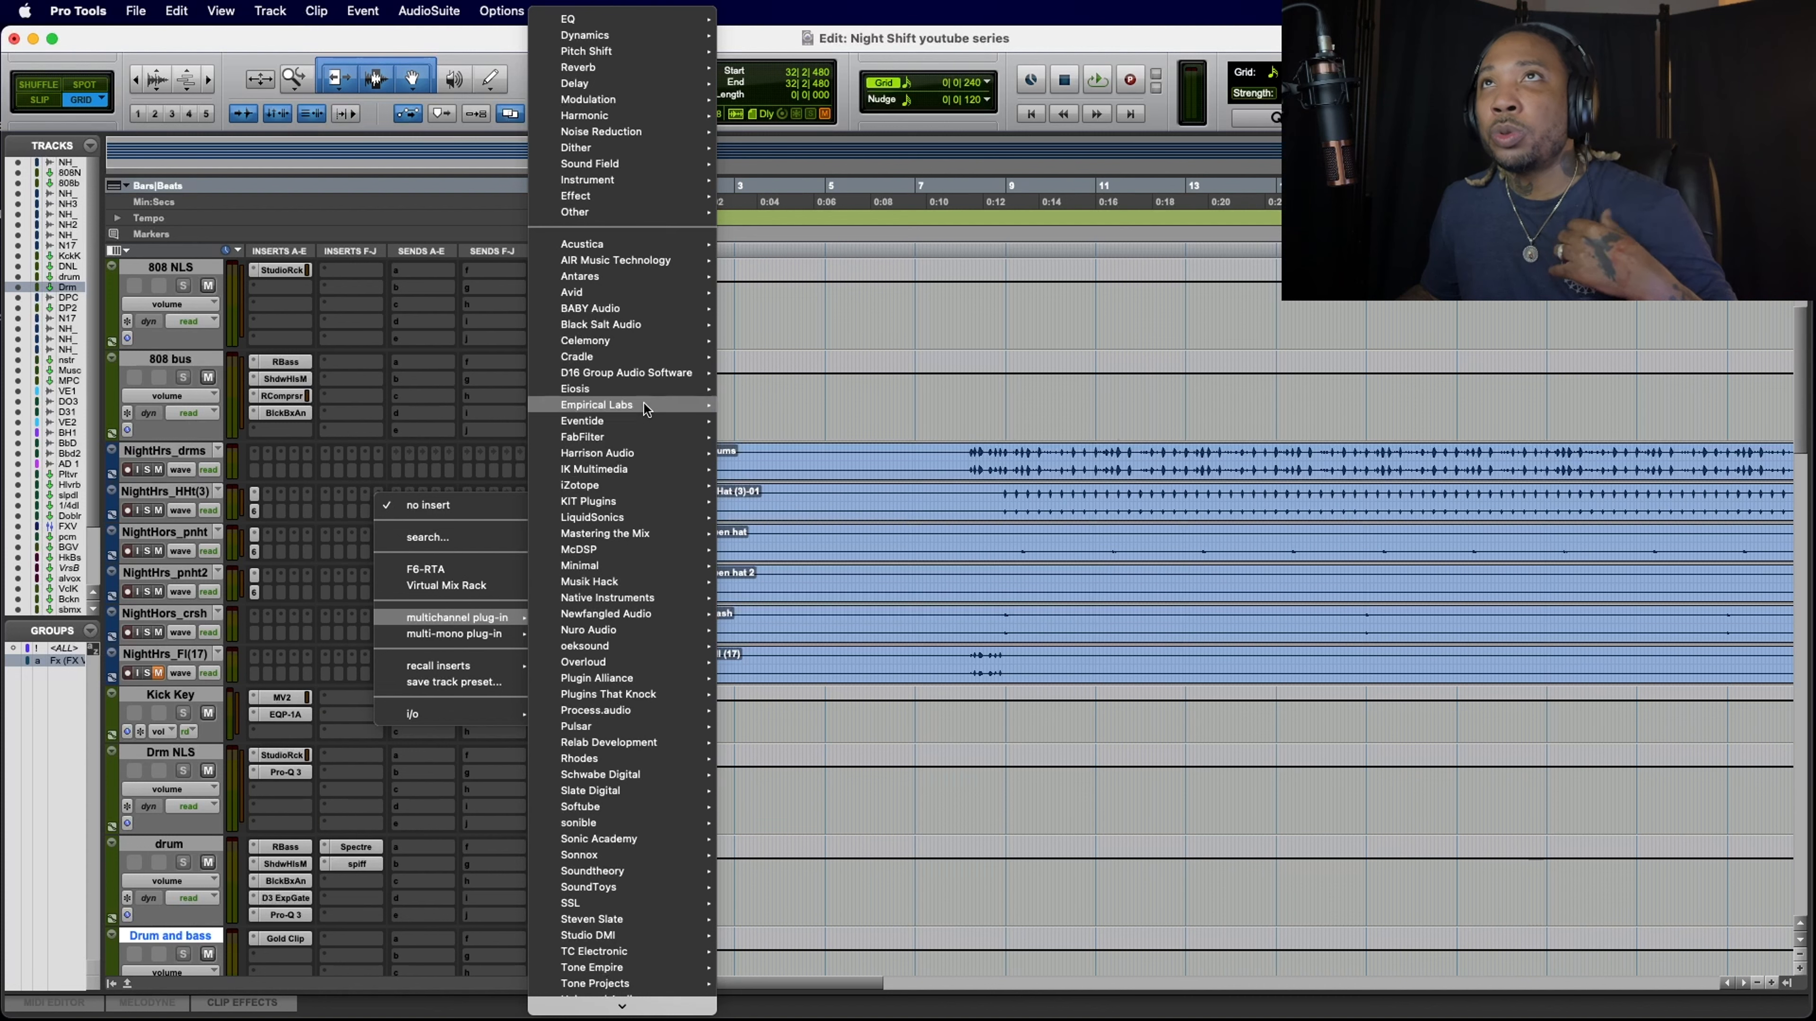
pyautogui.moveTo(601, 68)
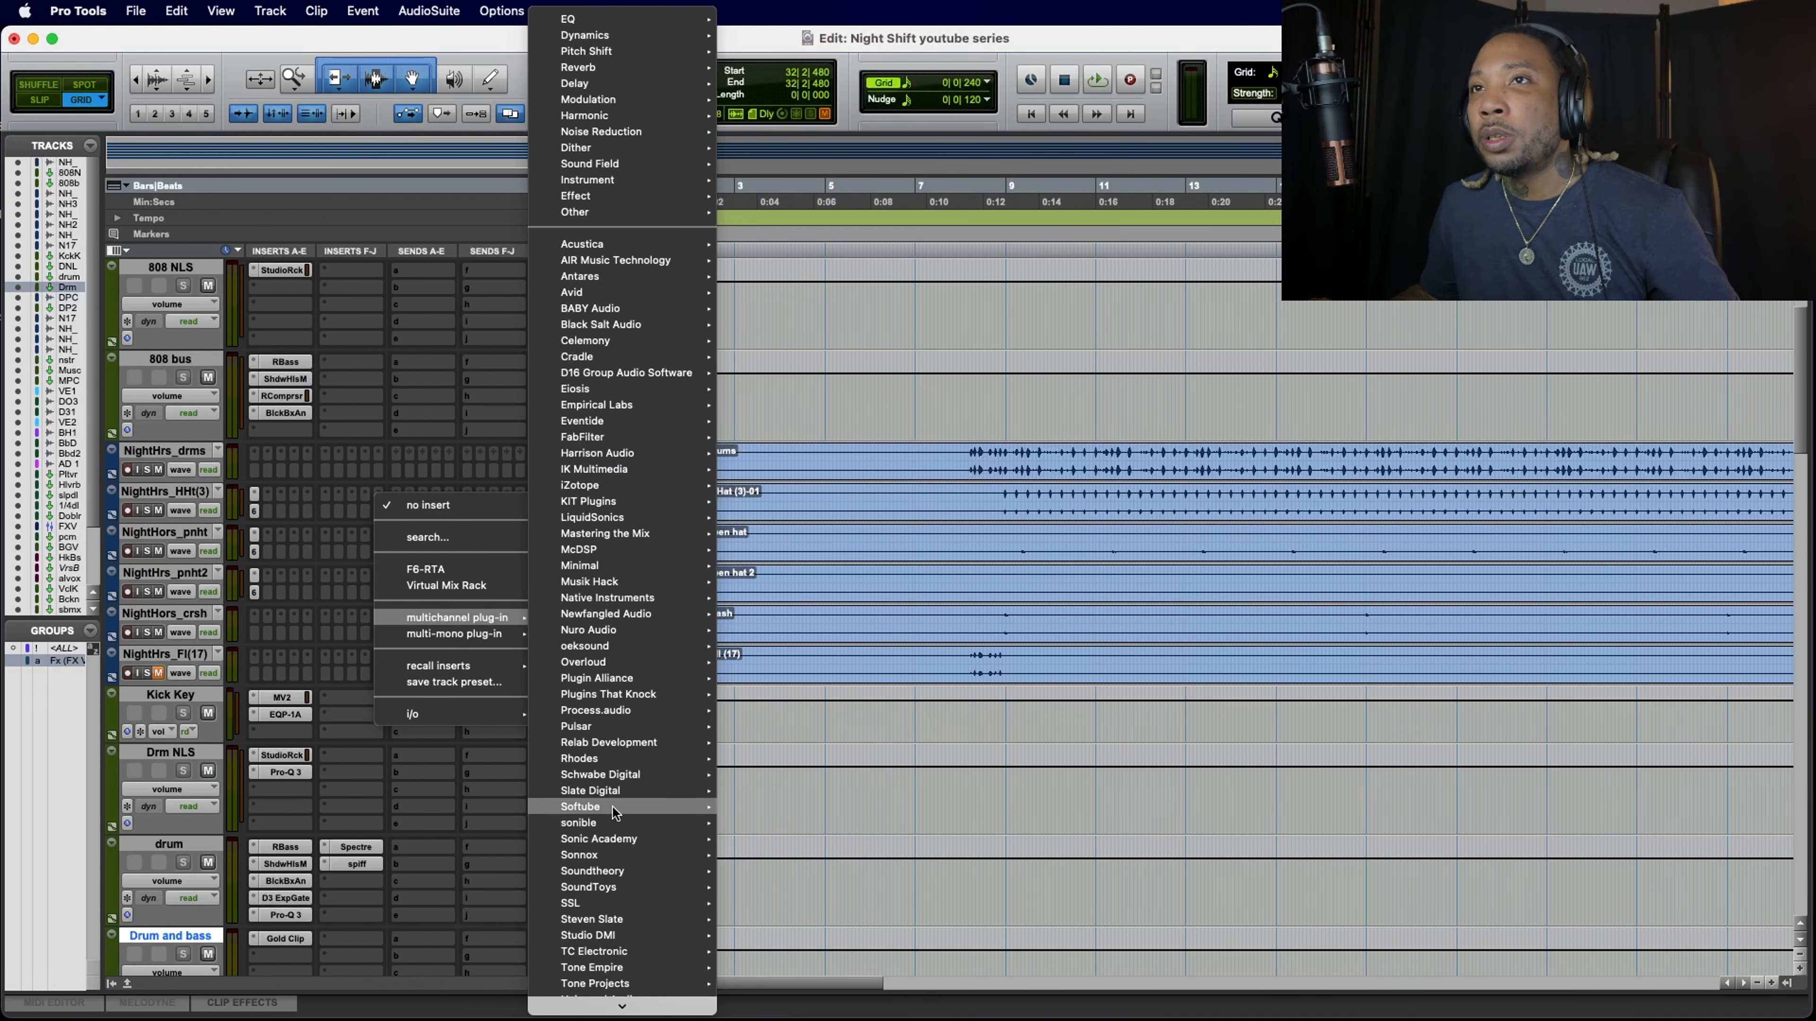
pyautogui.moveTo(614, 790)
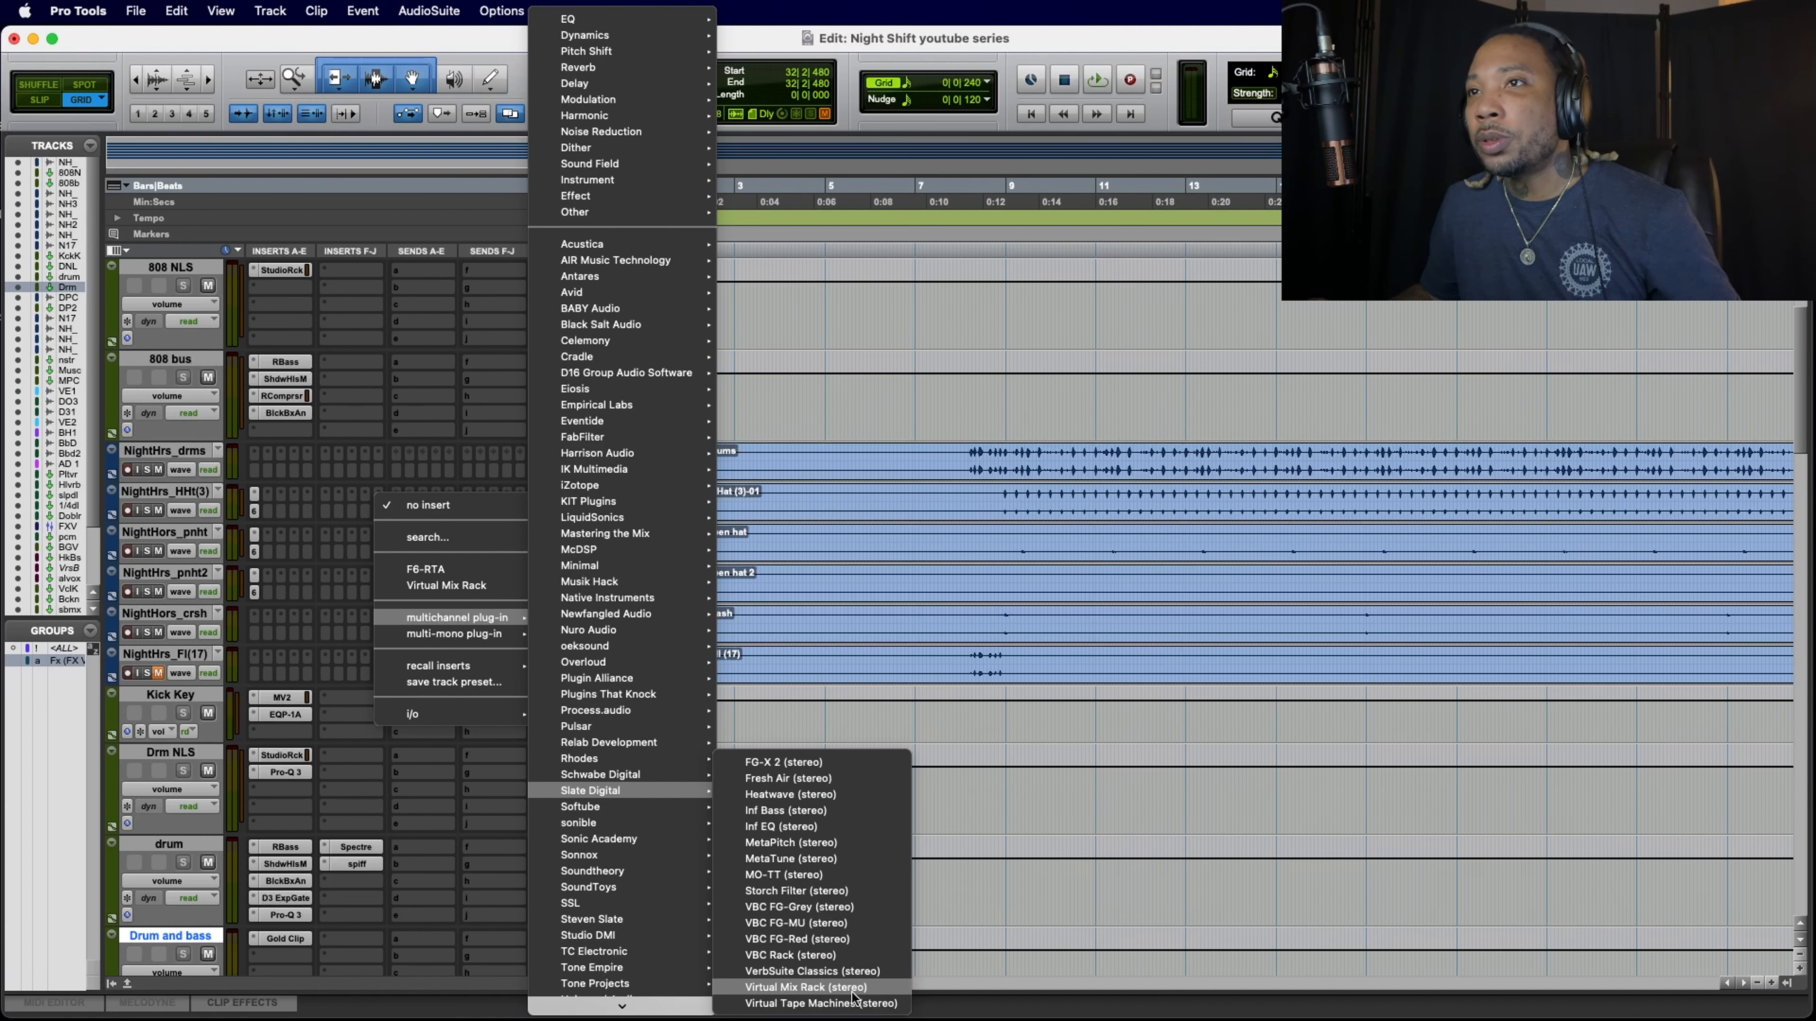
pyautogui.click(850, 972)
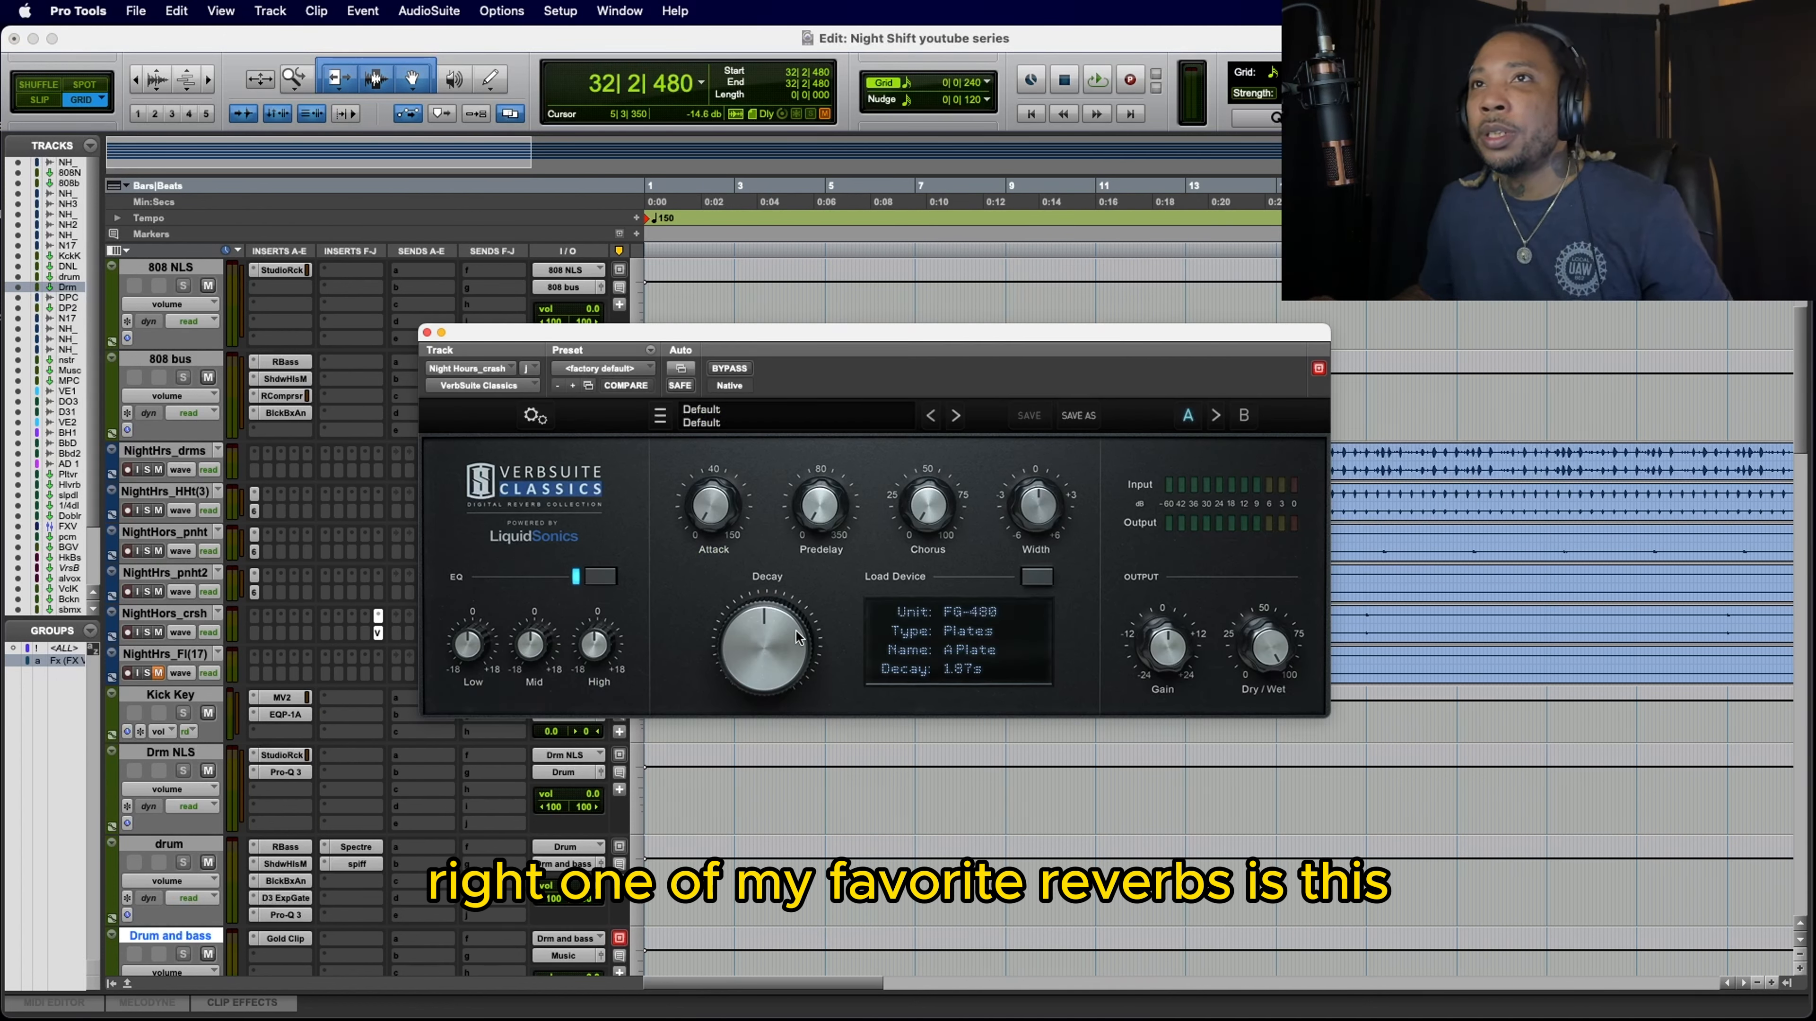
# Step: Audition the crash reverb's default setting, then load the Warm Drum Space preset from the Drums category
pyautogui.press('space')
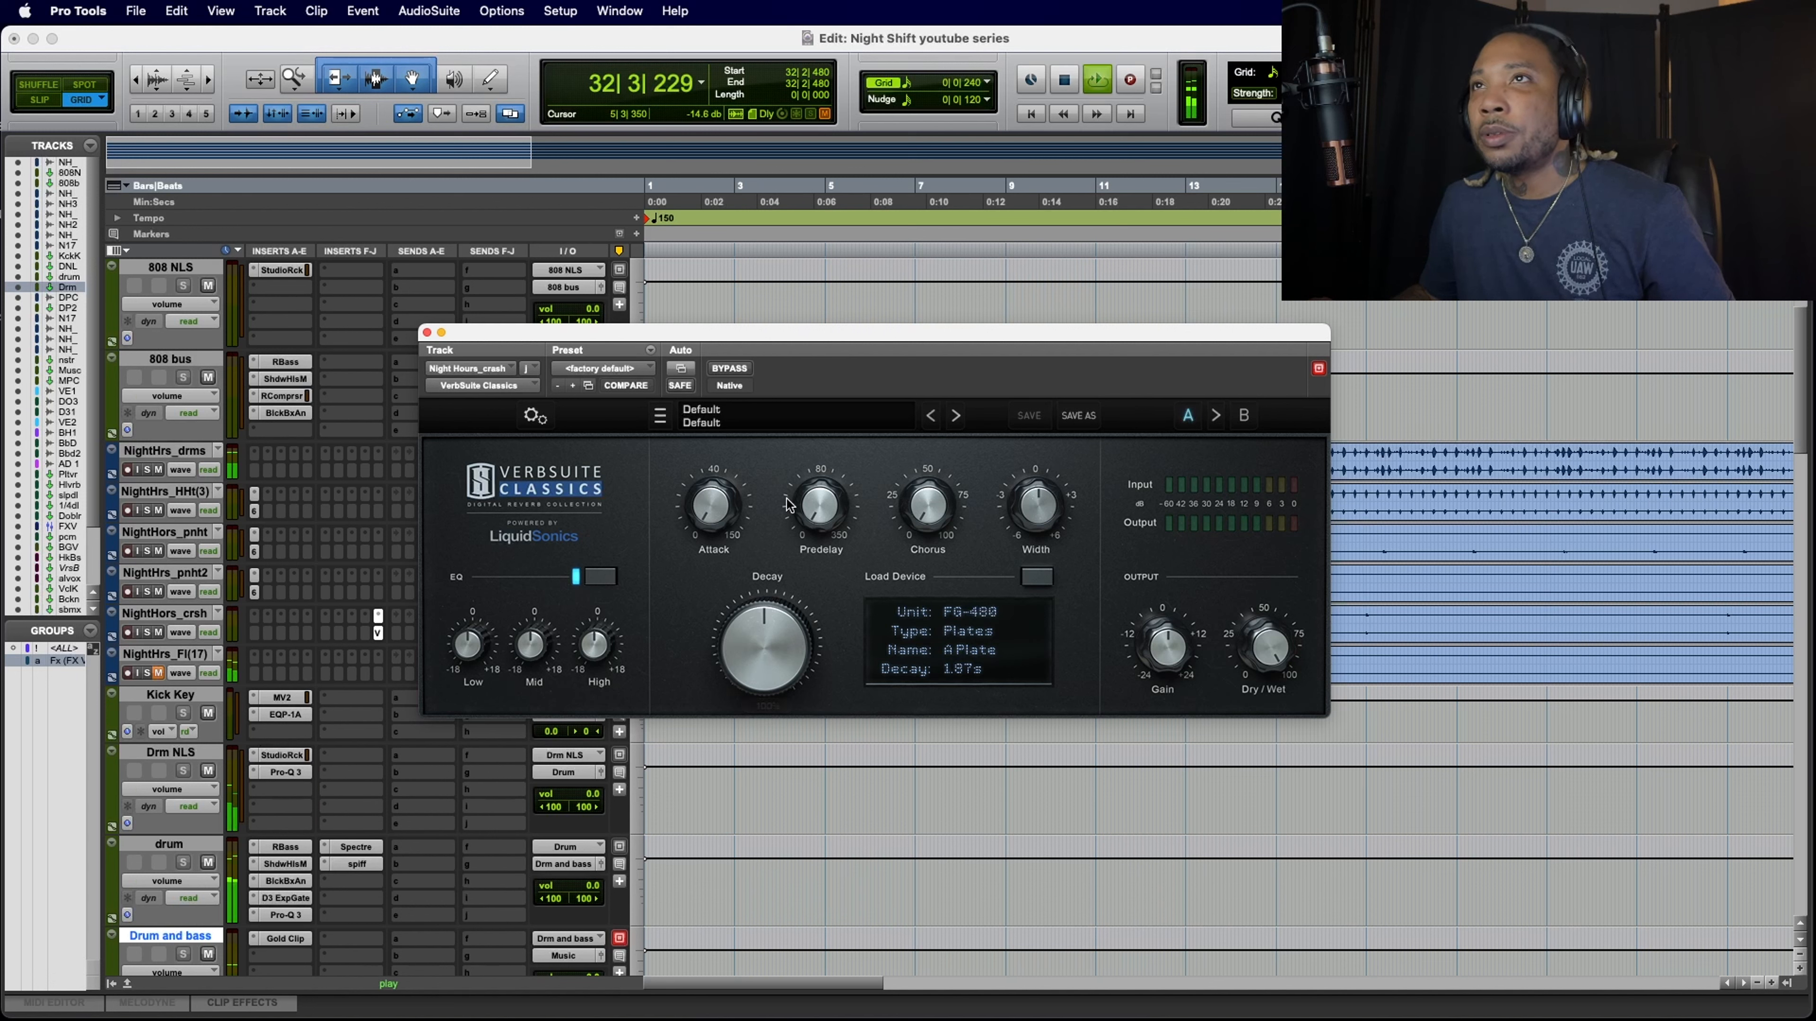
pyautogui.click(777, 421)
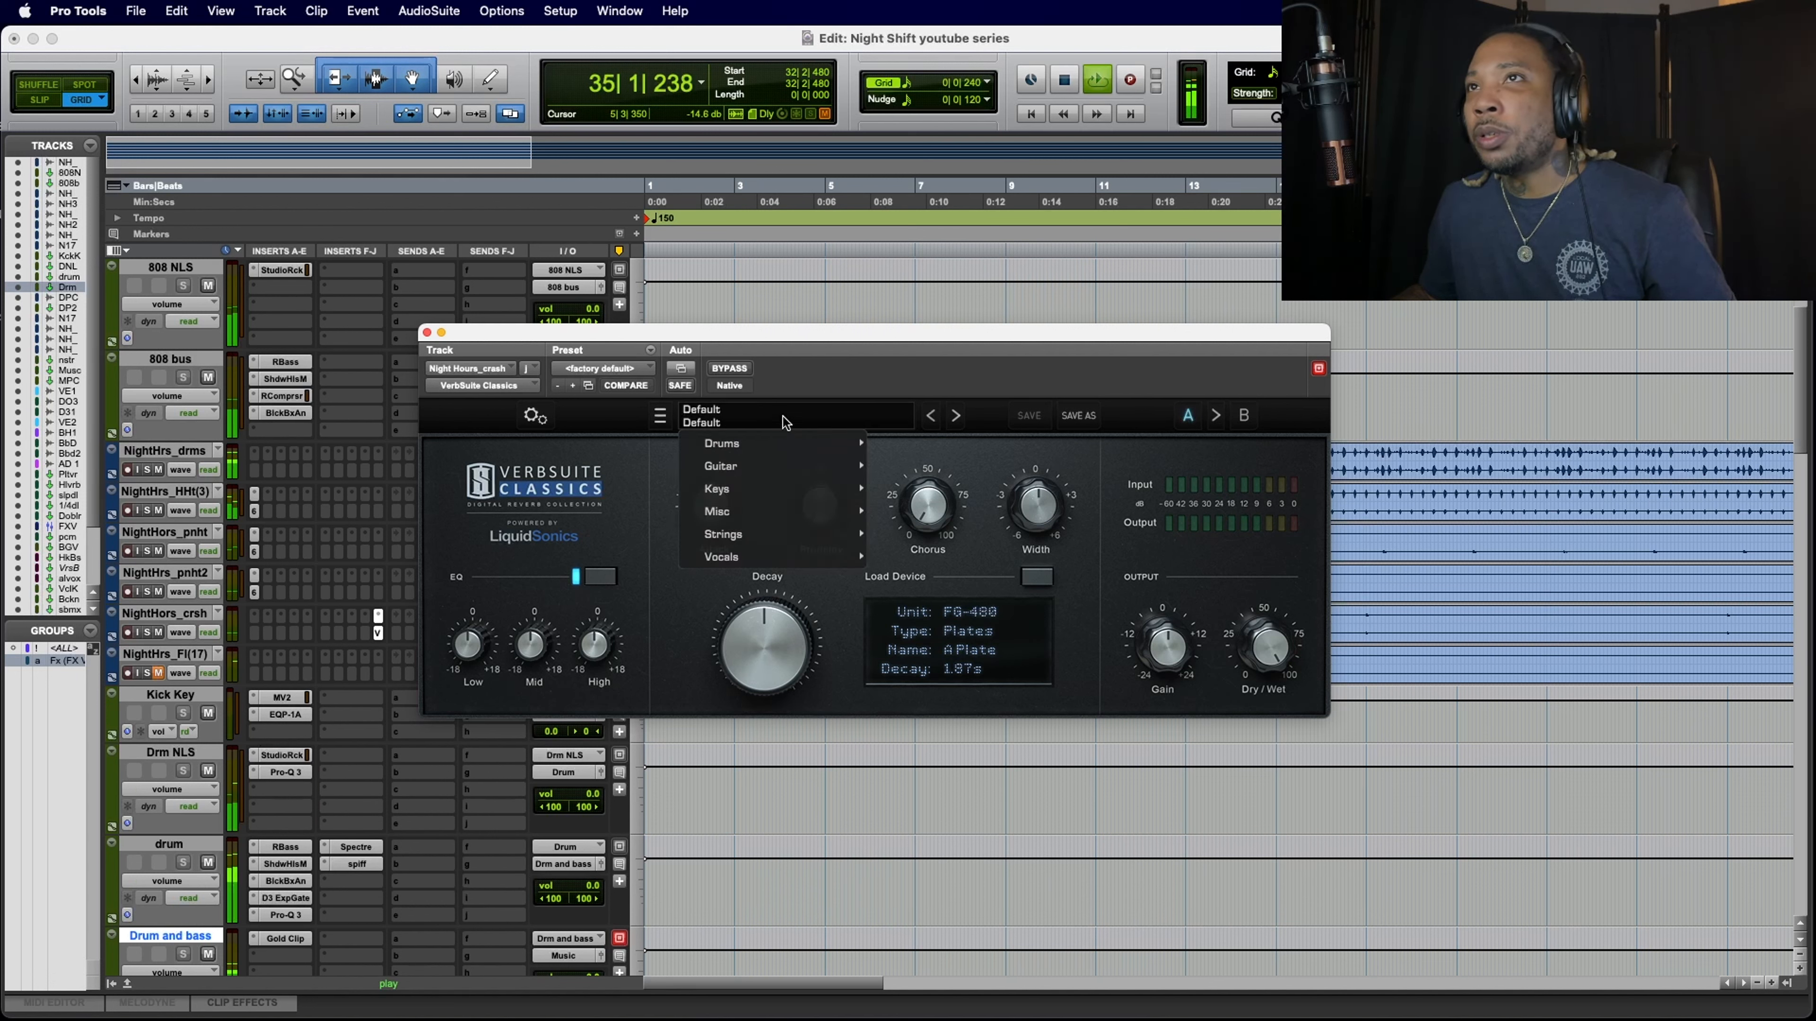
pyautogui.click(797, 373)
pyautogui.press('space')
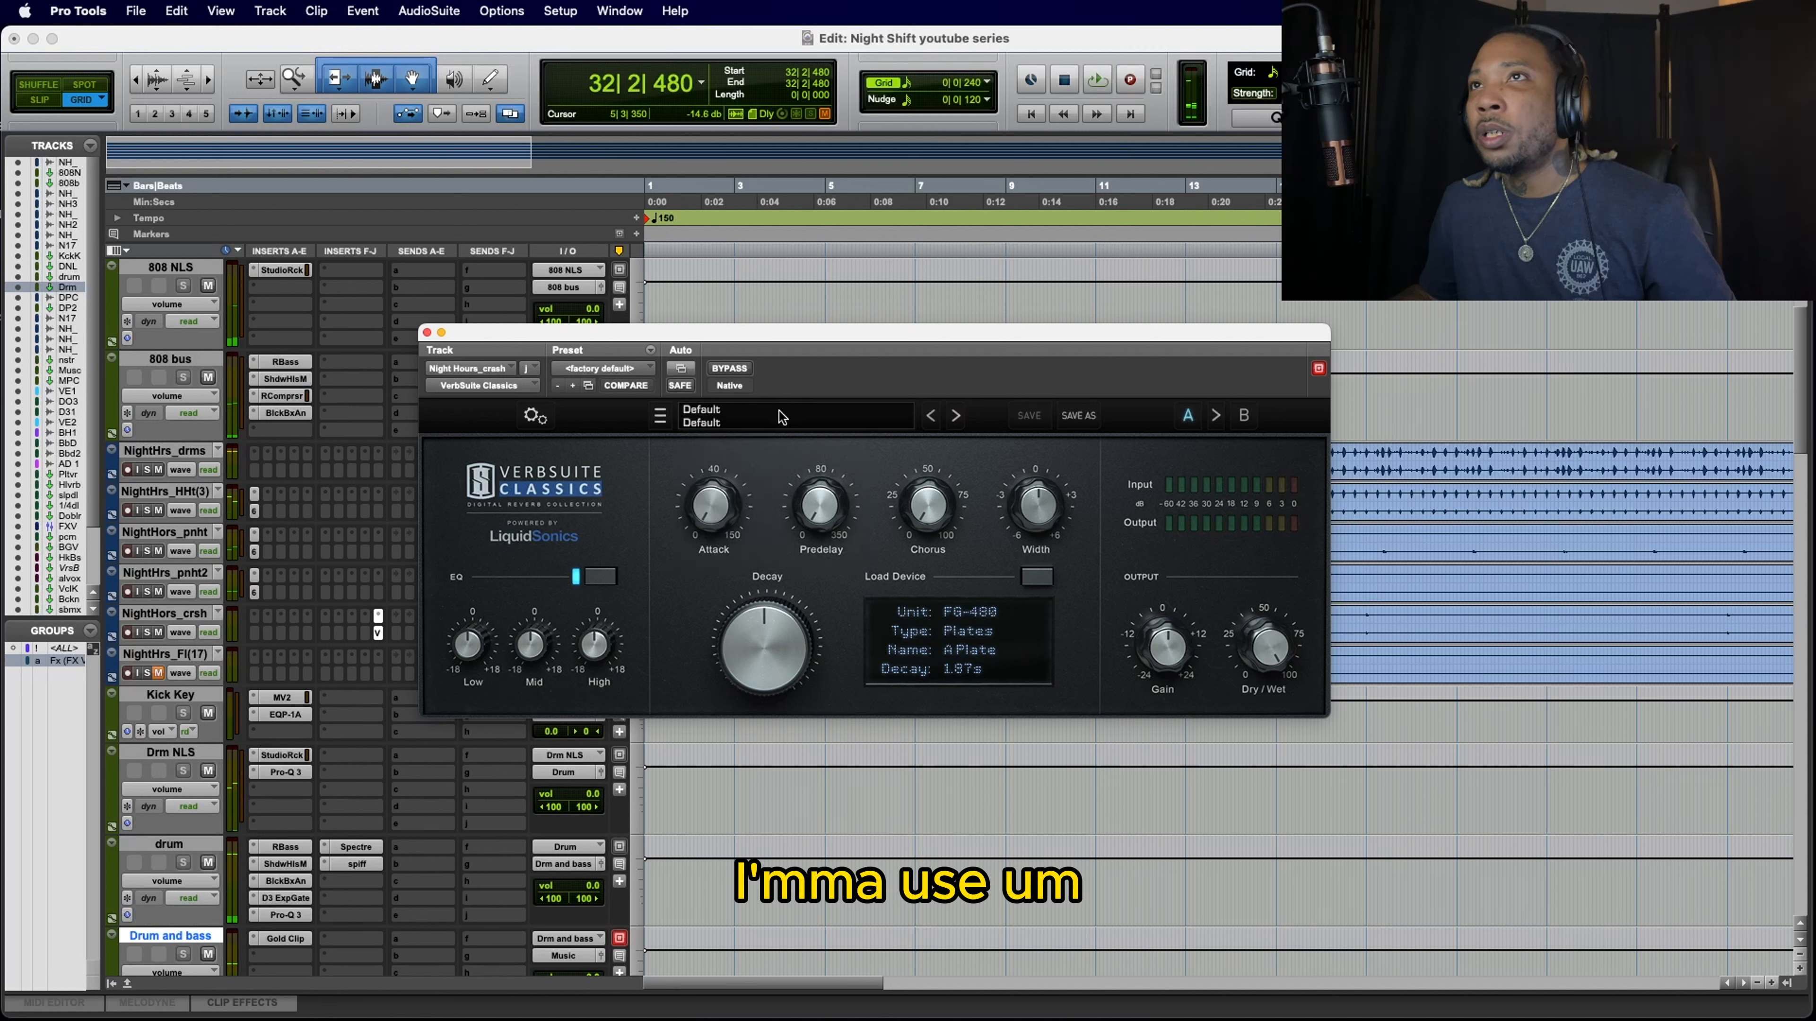
pyautogui.click(777, 424)
pyautogui.moveTo(766, 444)
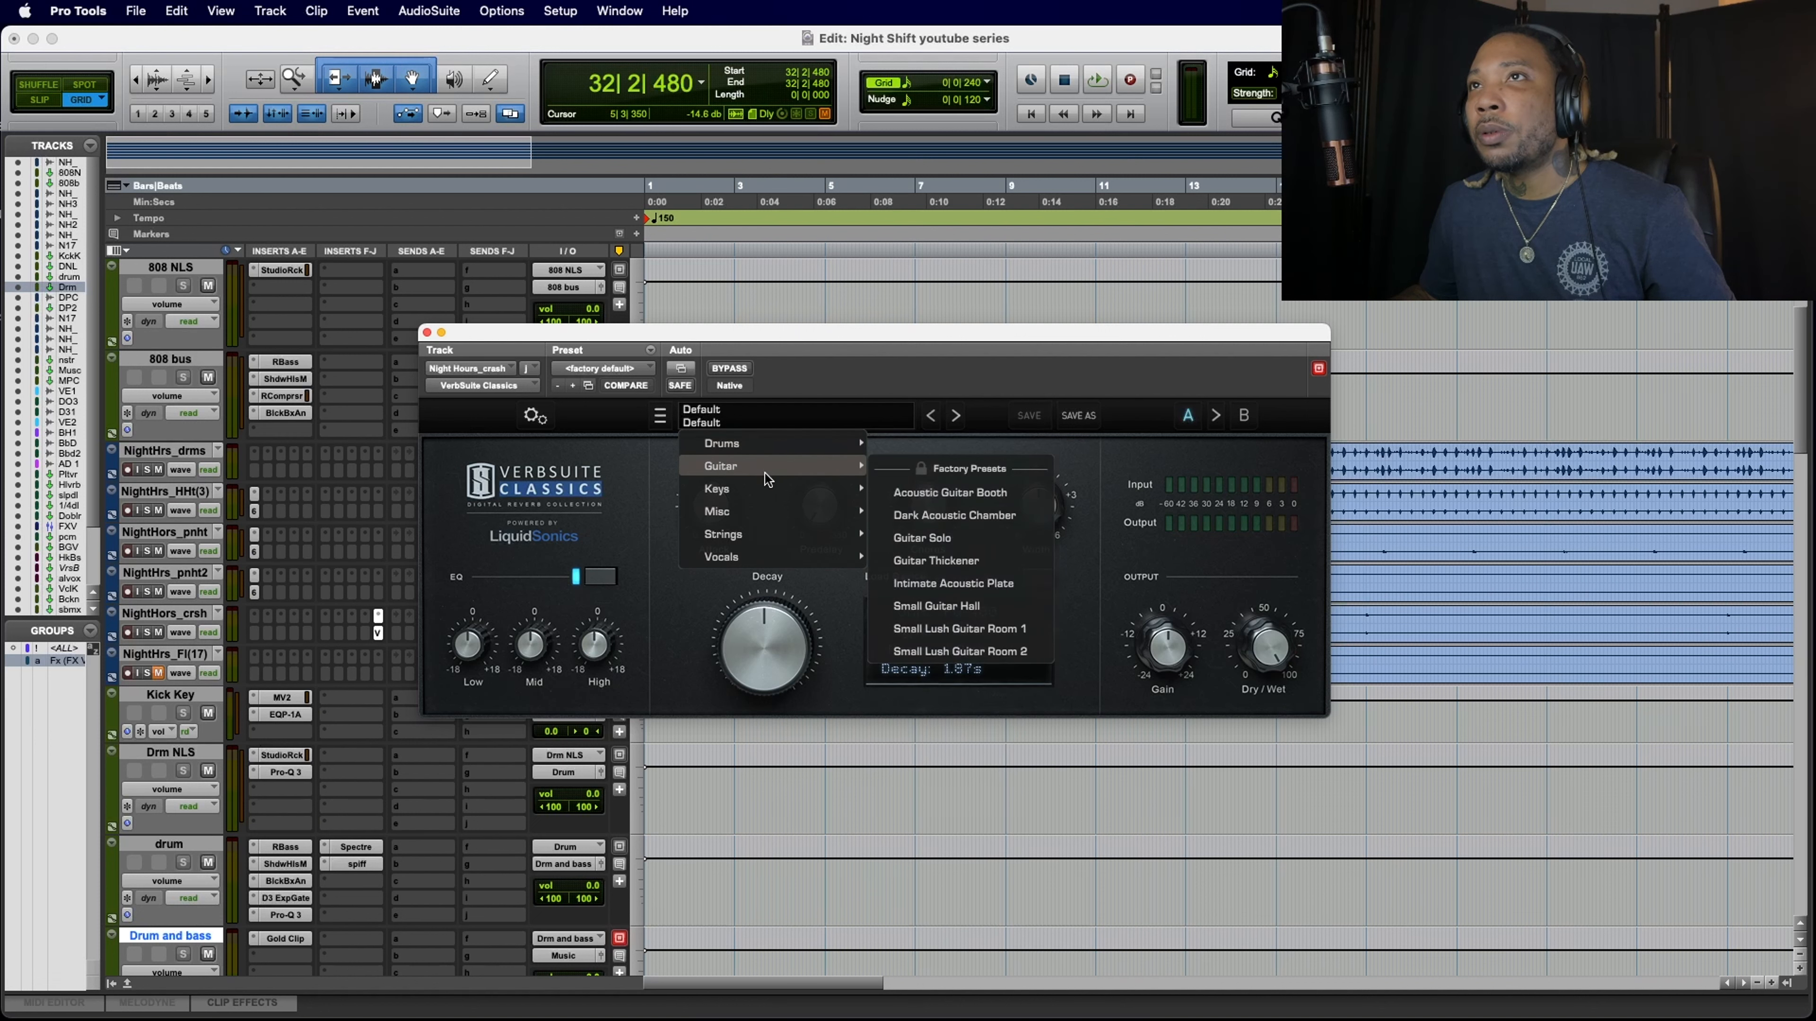
pyautogui.moveTo(760, 513)
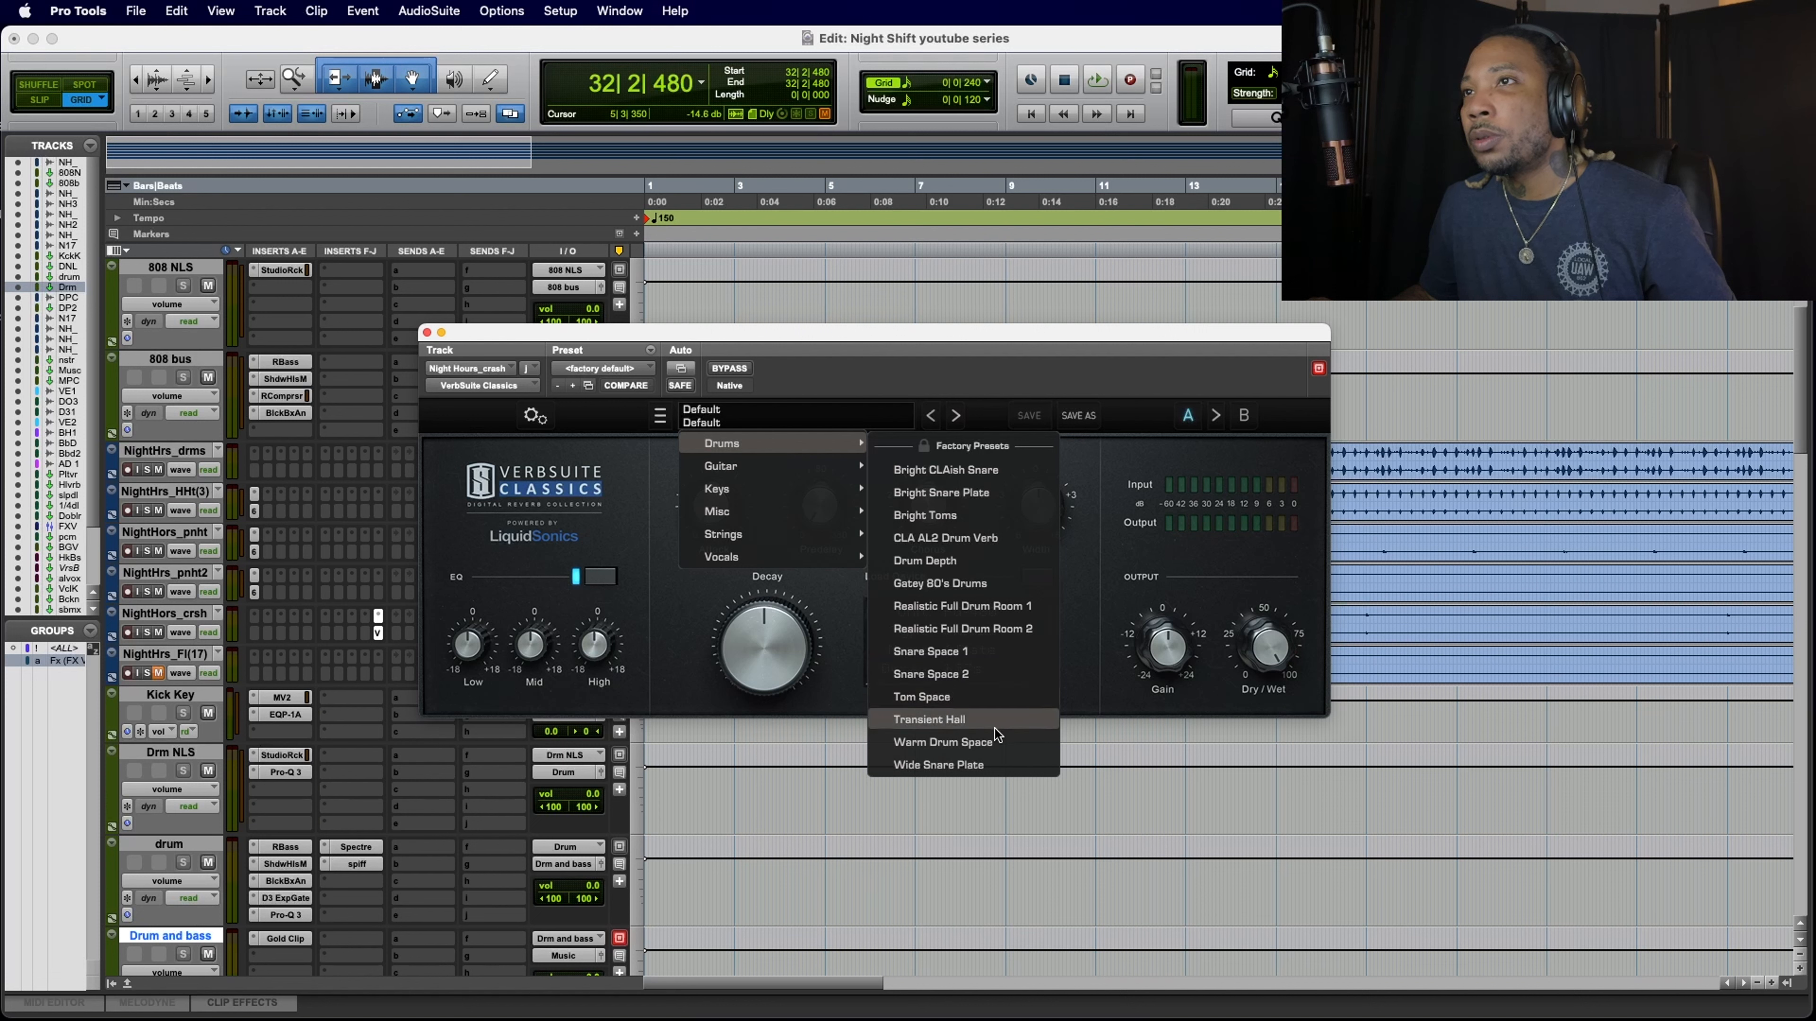
pyautogui.click(1005, 744)
# Step: While the section plays, set the crash reverb's Attack to about 1.18 ms and Width to about 0.04 dB, then close its window
pyautogui.press('space')
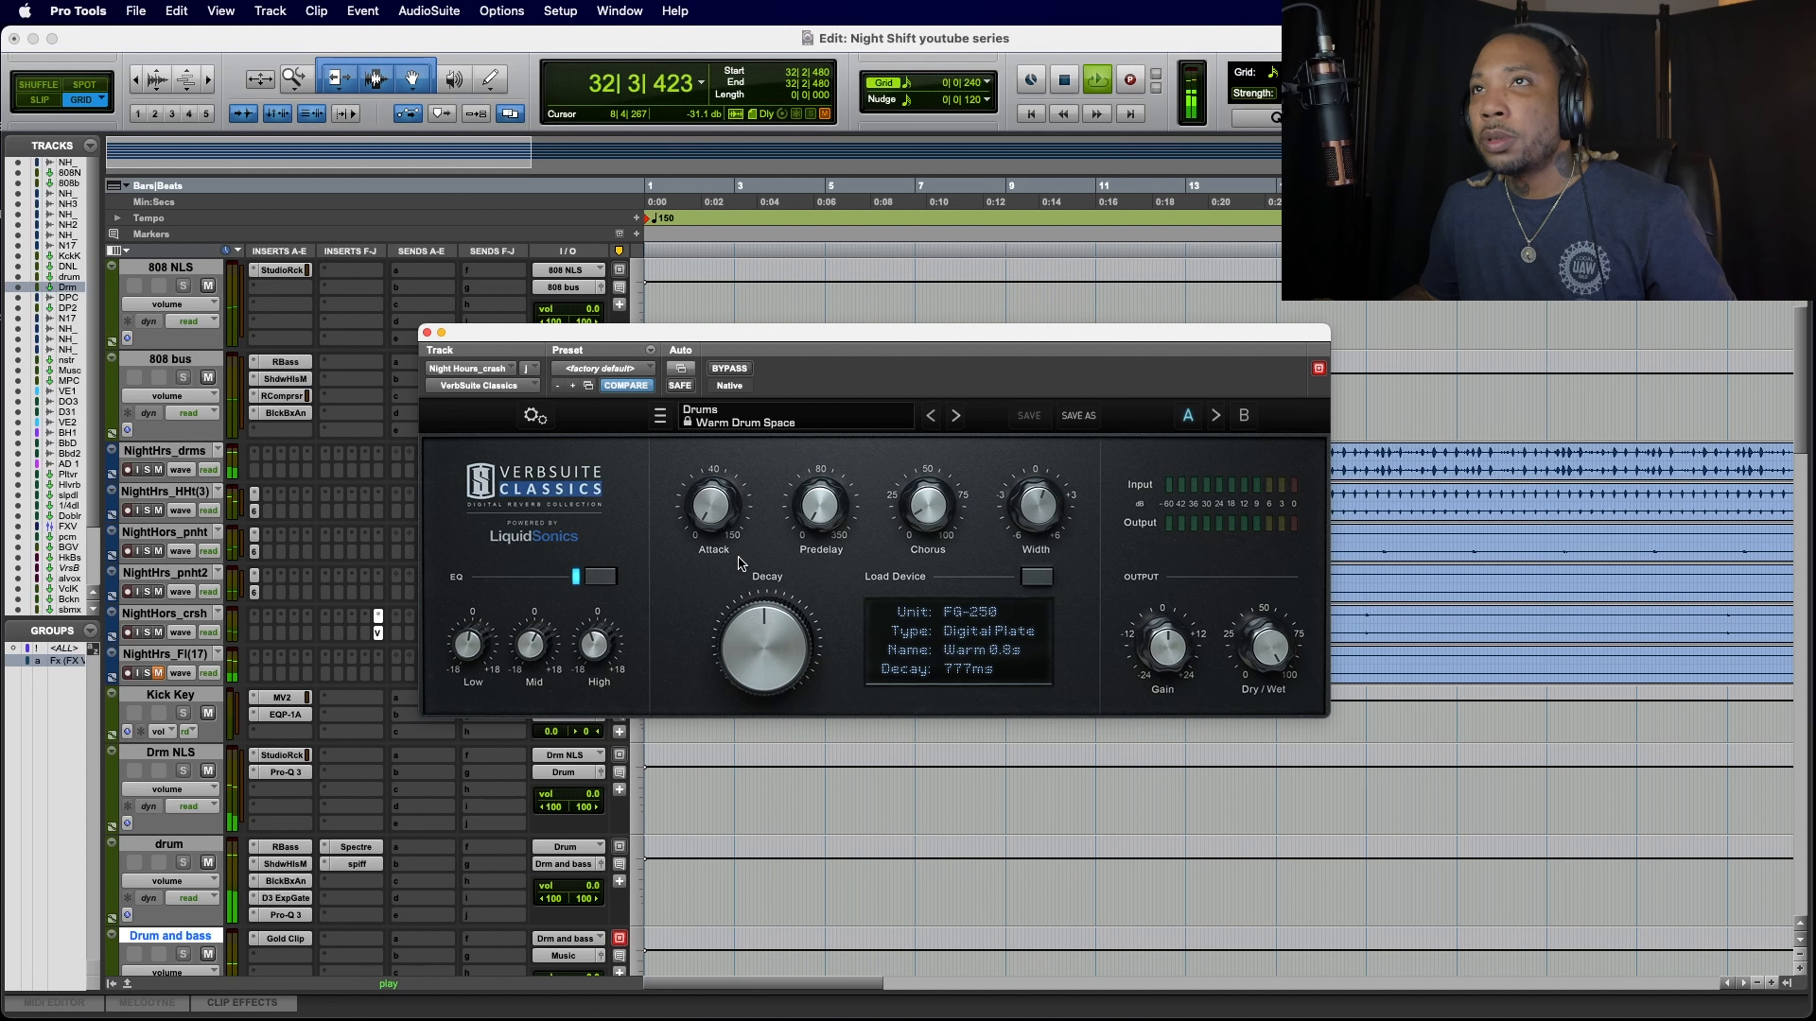
pyautogui.moveTo(714, 514); pyautogui.dragTo(715, 489)
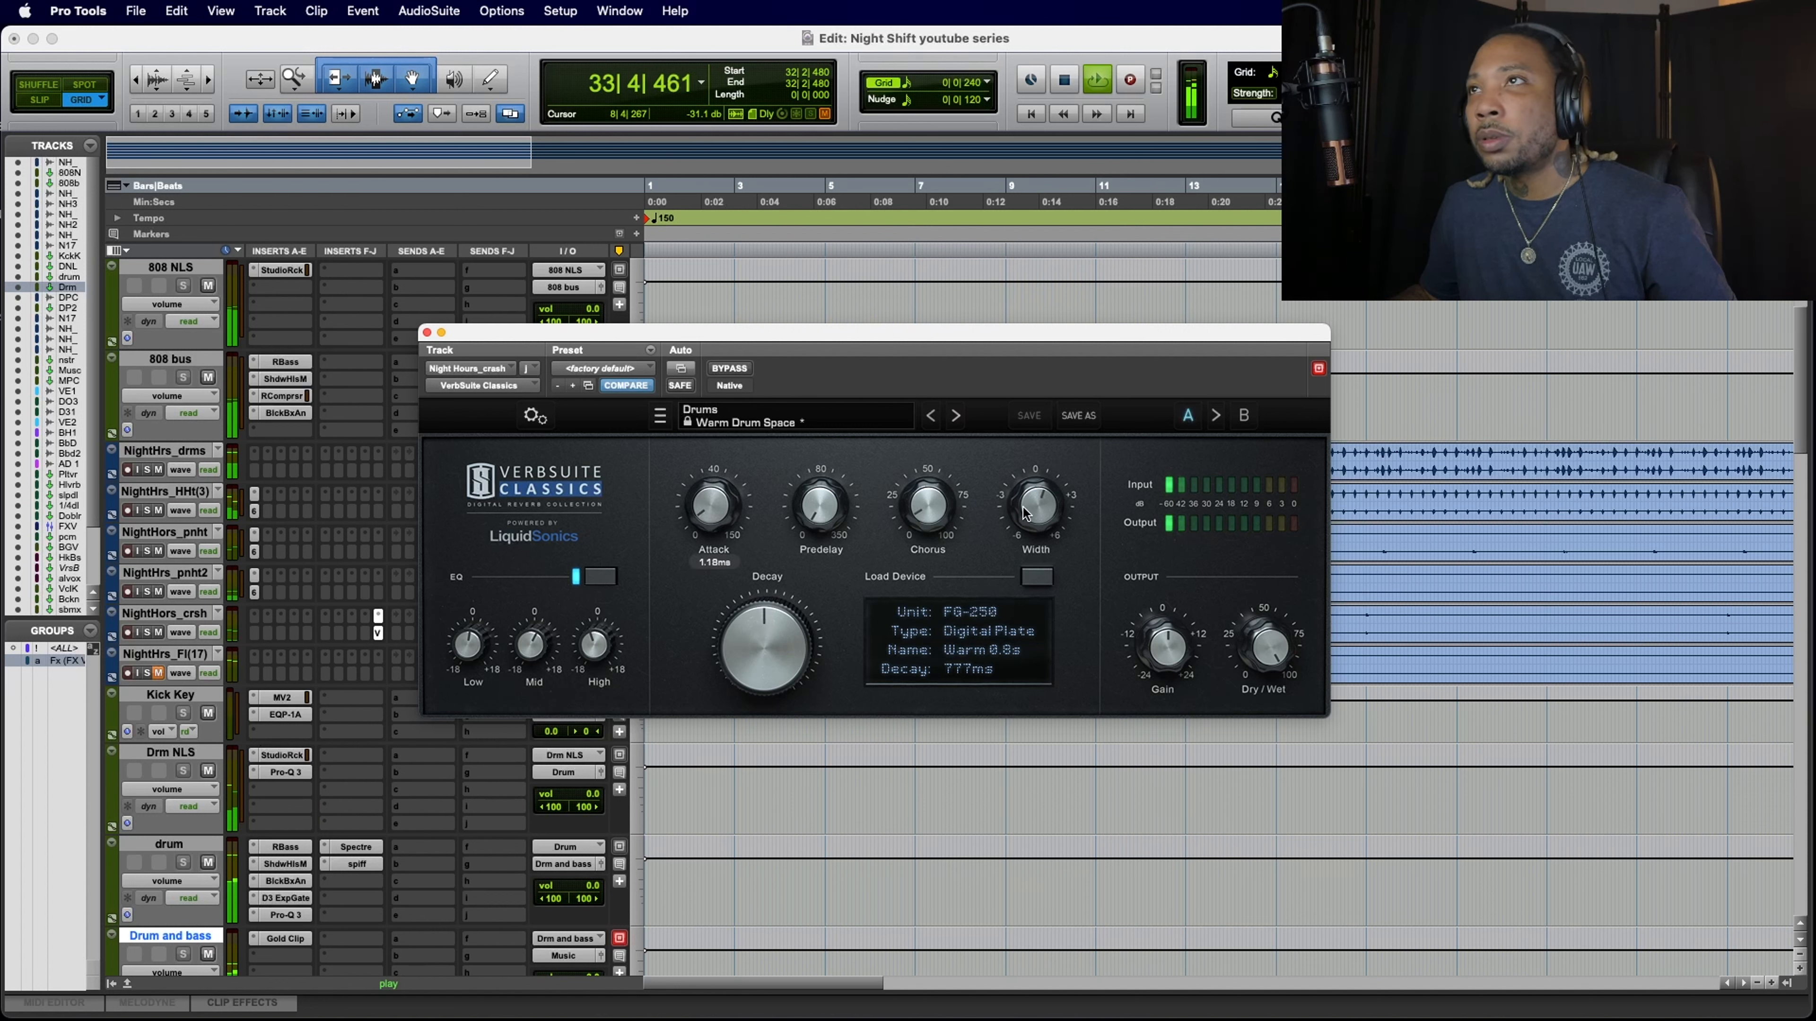
pyautogui.moveTo(1036, 512); pyautogui.dragTo(1010, 487)
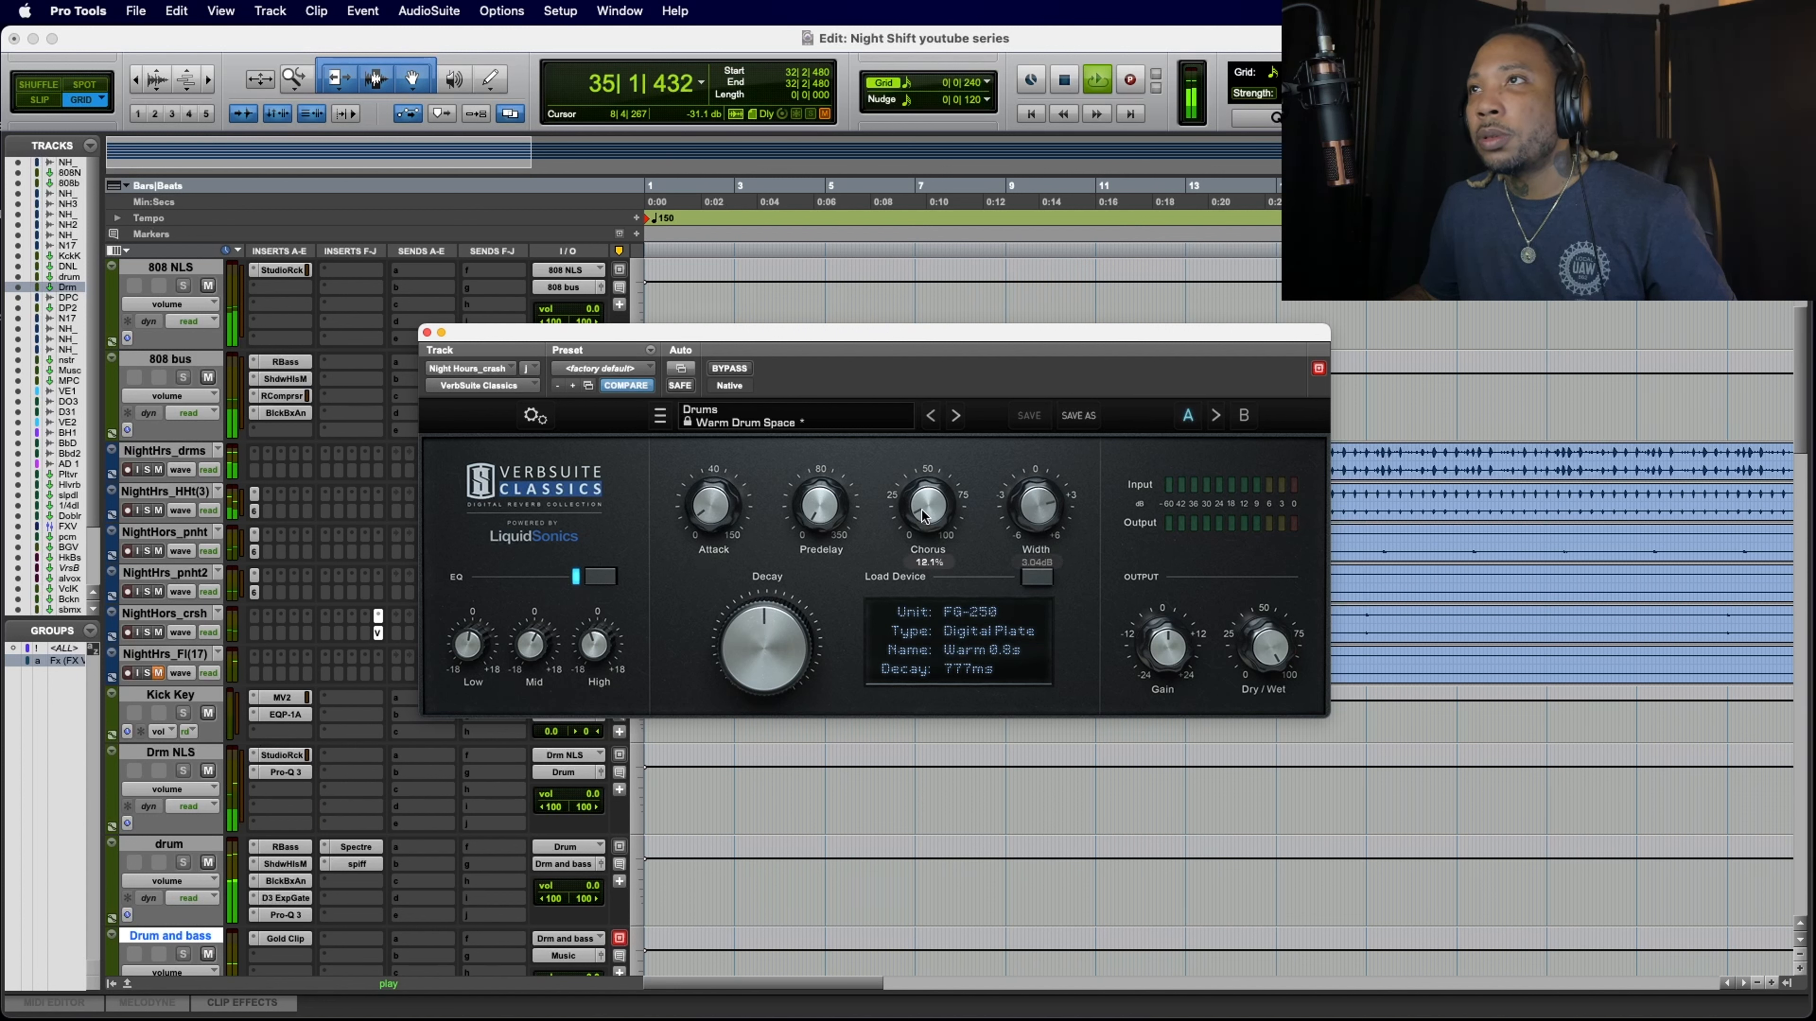
pyautogui.press('space')
pyautogui.press('space')
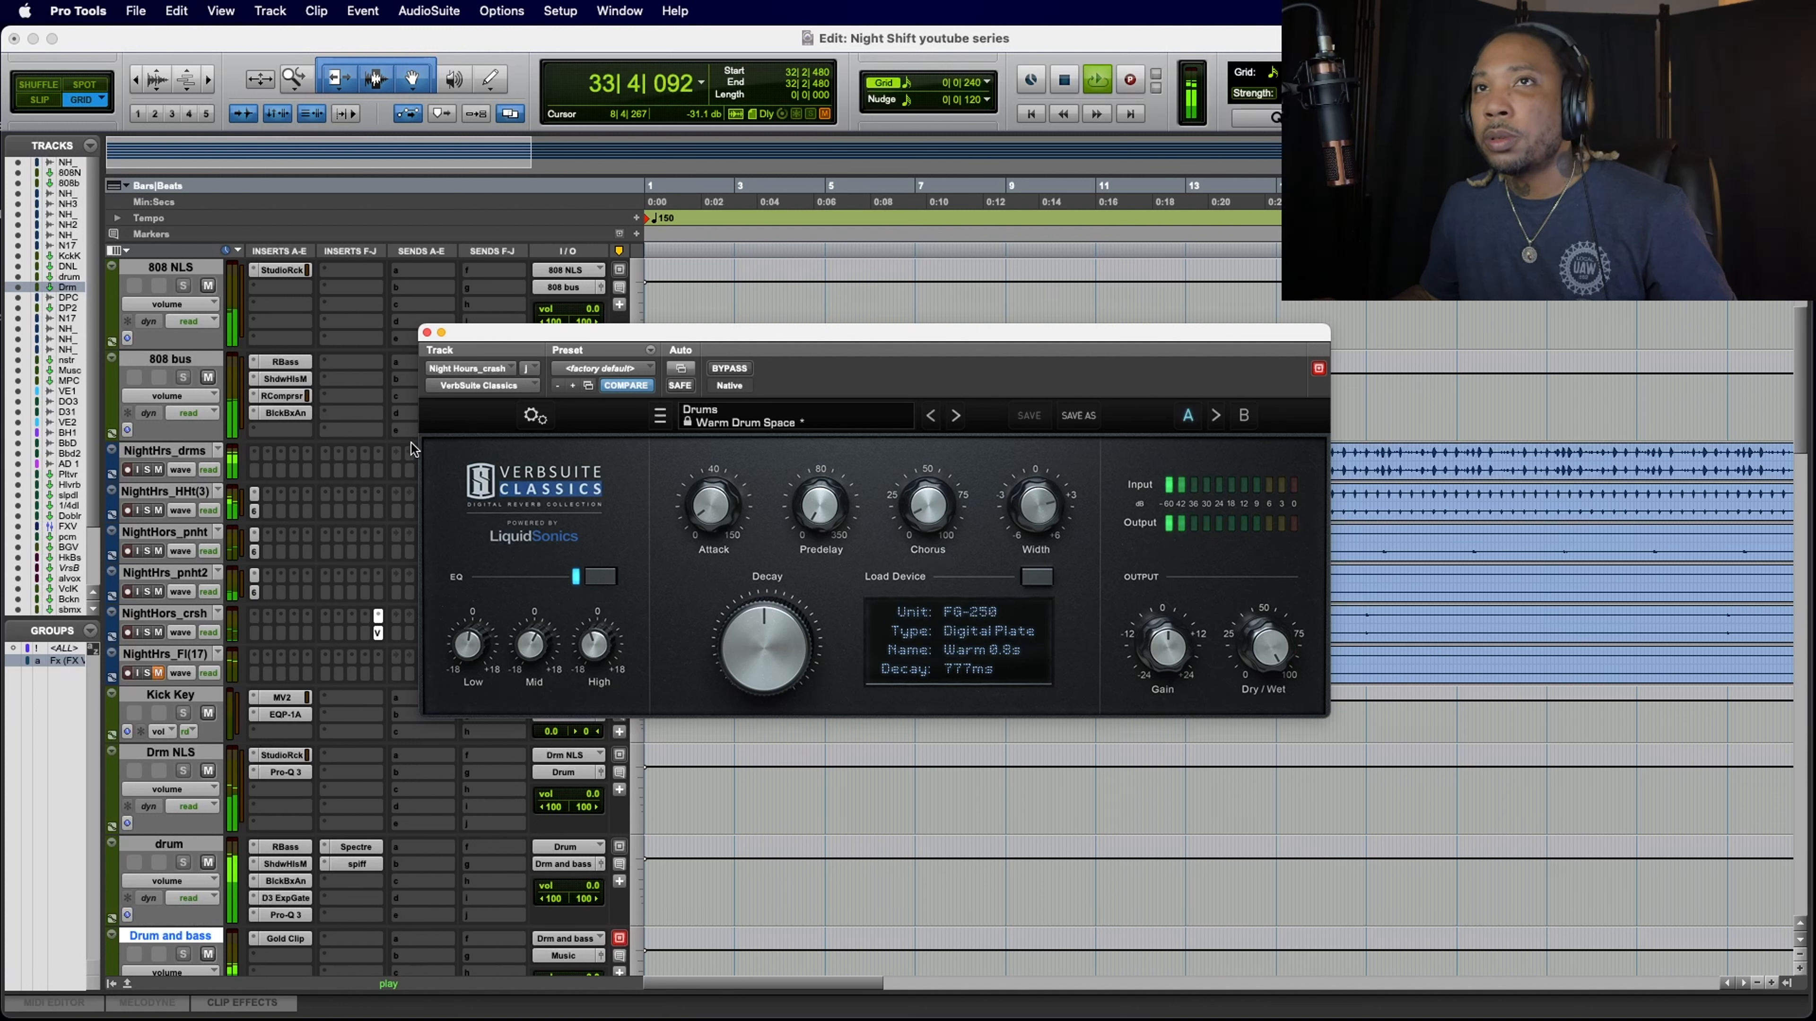
pyautogui.click(428, 333)
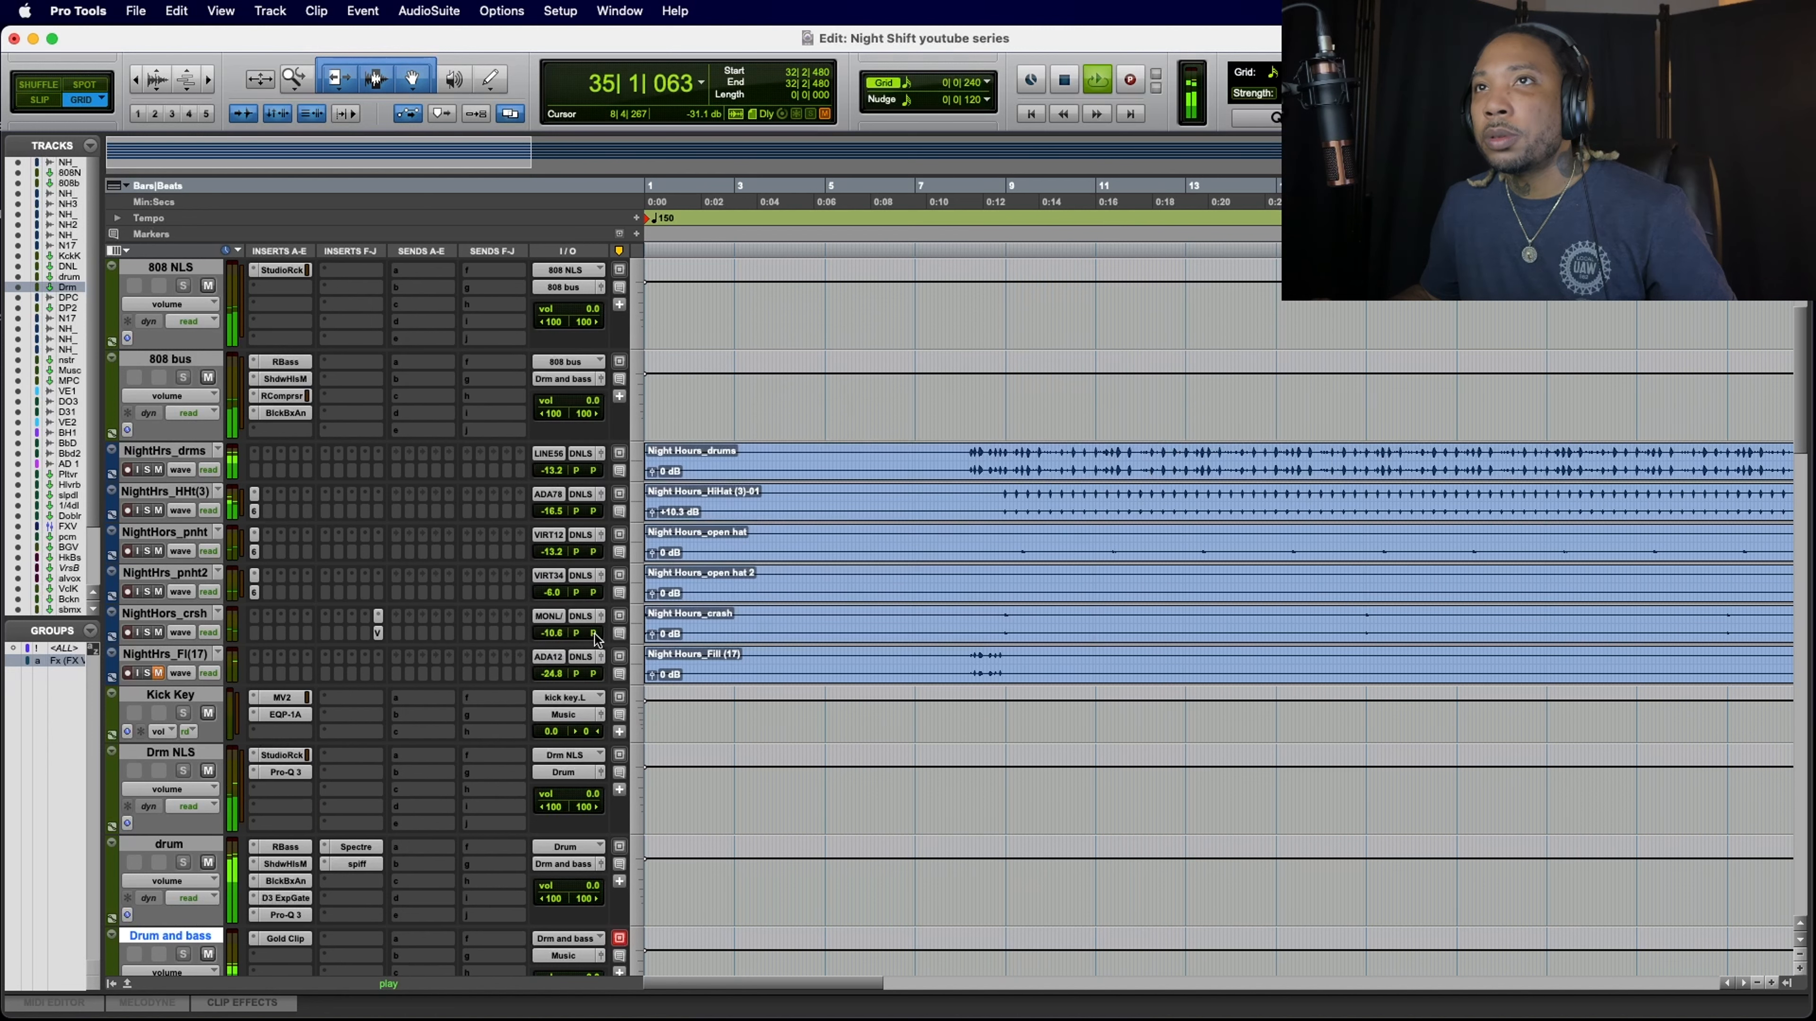
# Step: Raise the crash track's volume to -4.6 dB while replaying the section
pyautogui.moveTo(549, 633); pyautogui.dragTo(549, 623)
pyautogui.press('space')
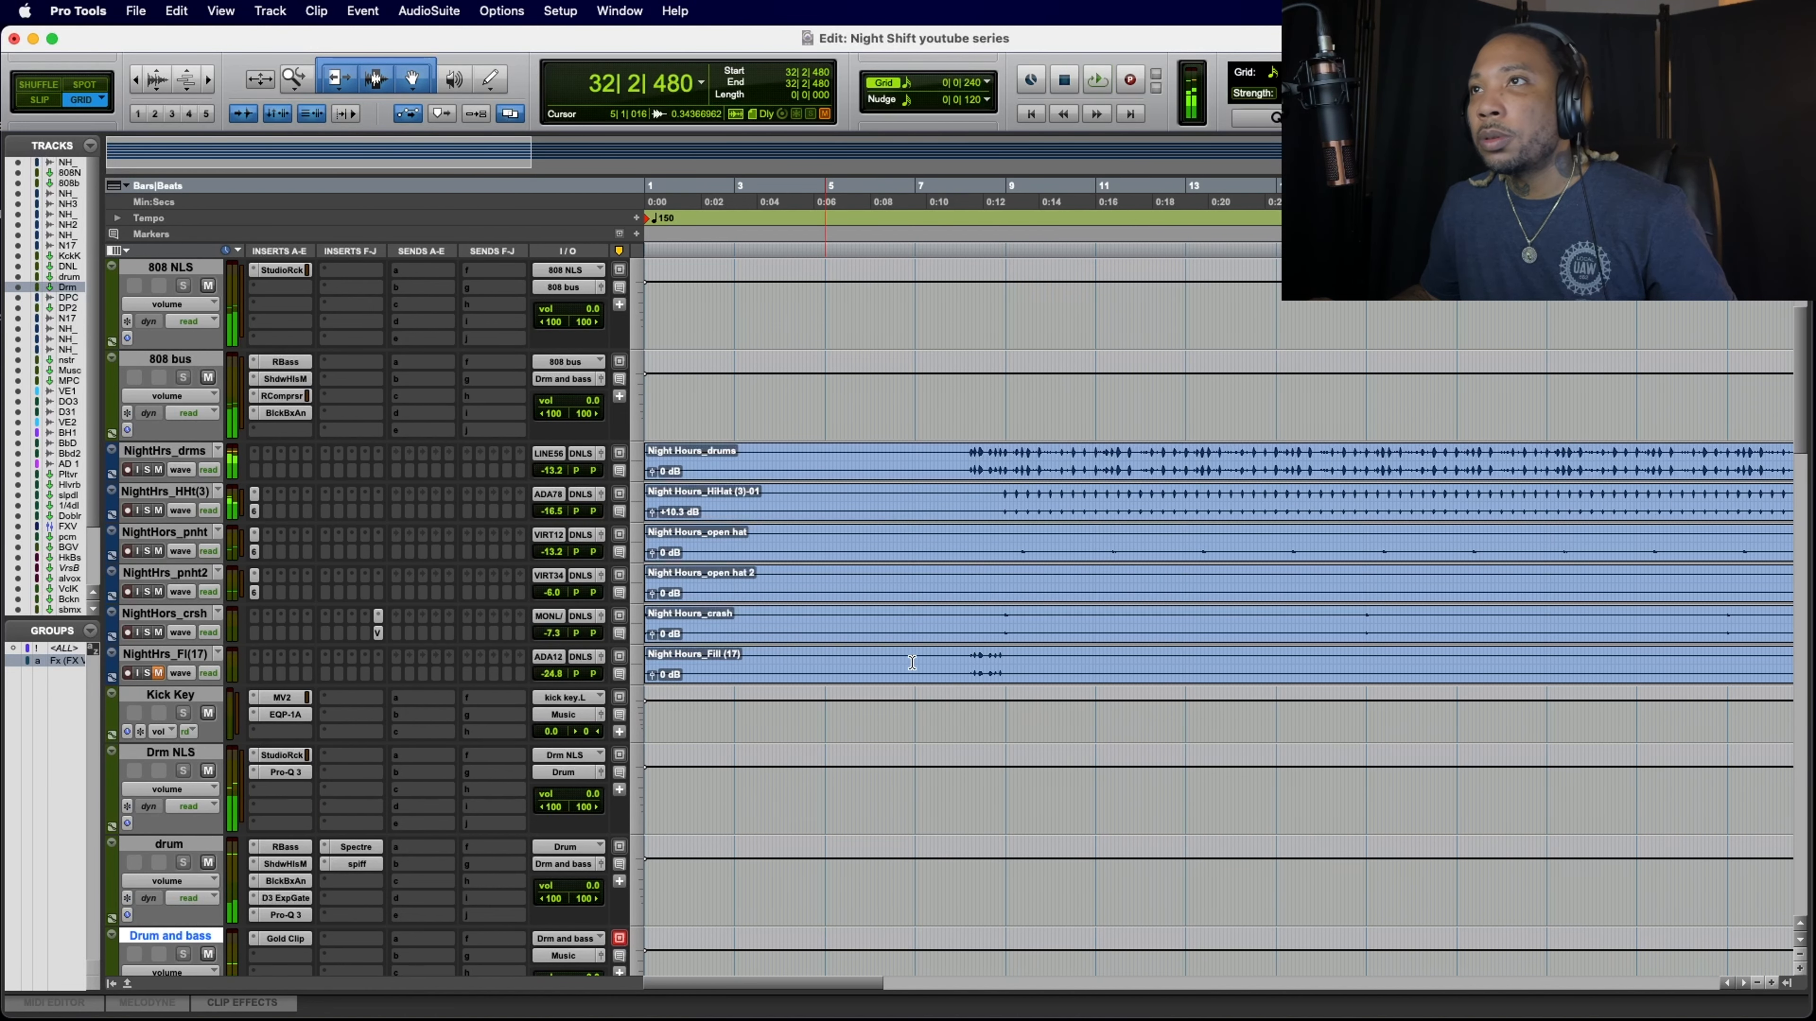
pyautogui.press('space')
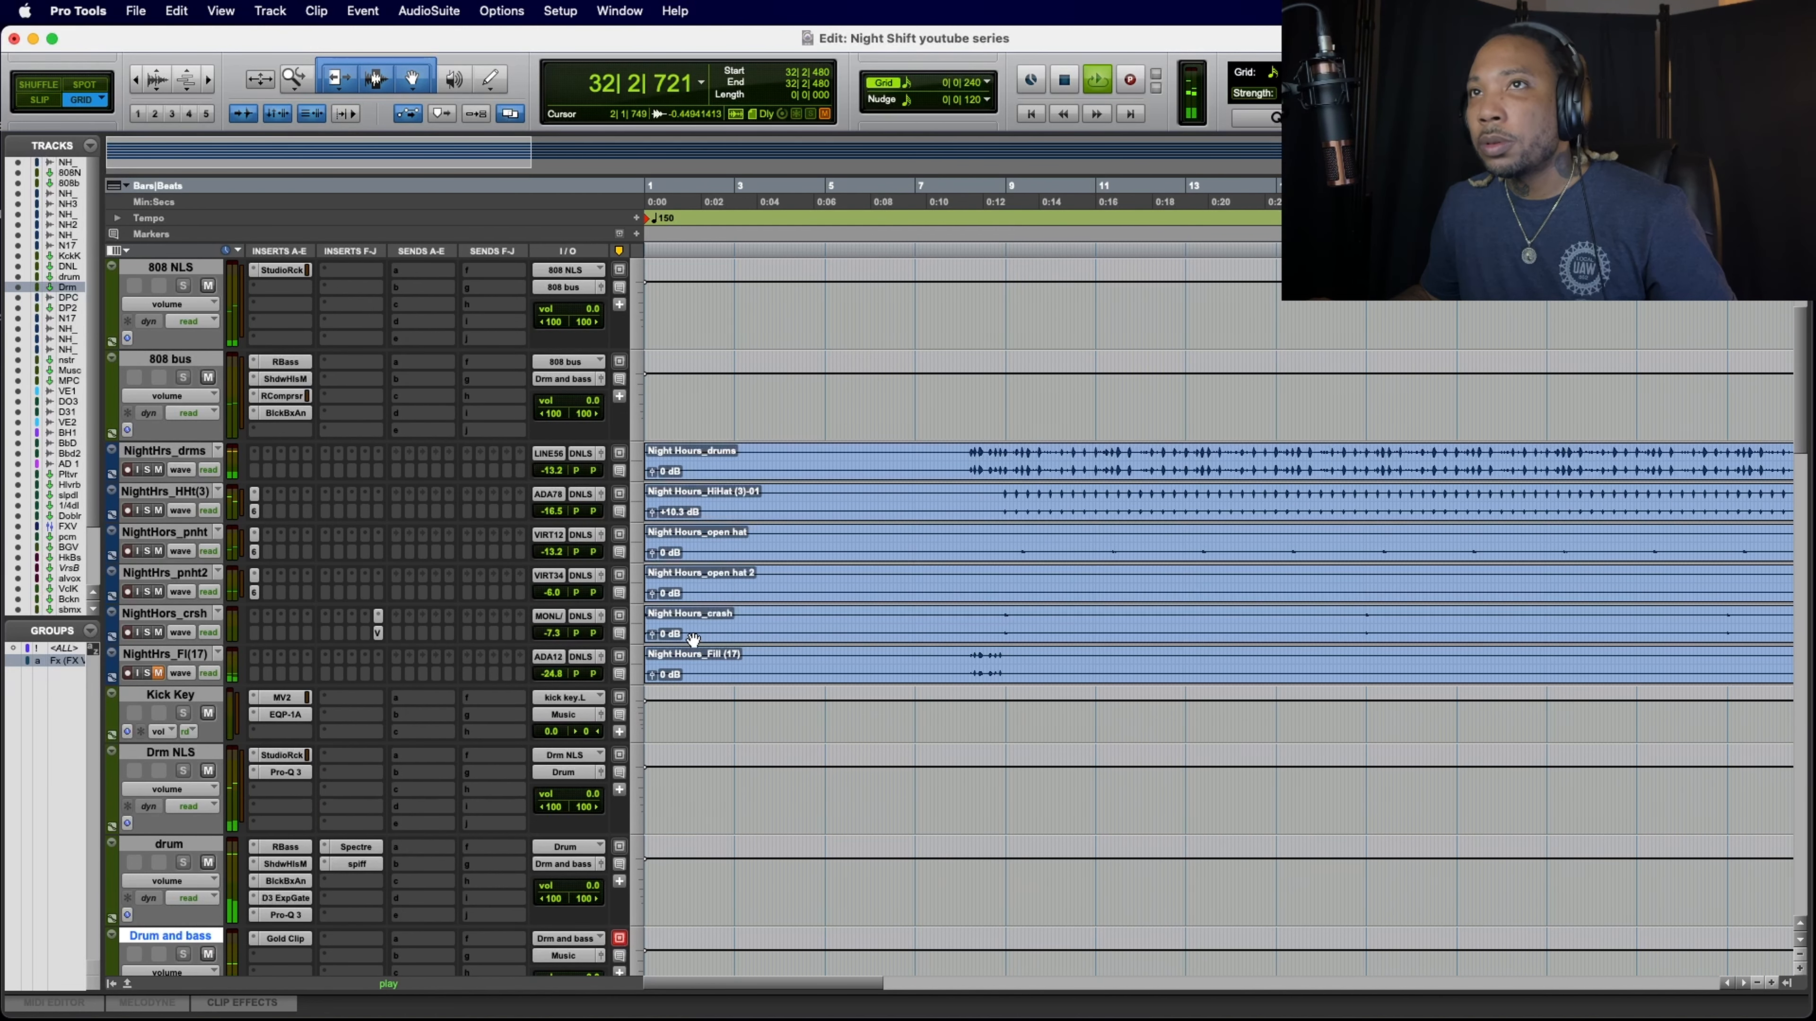
pyautogui.click(552, 634)
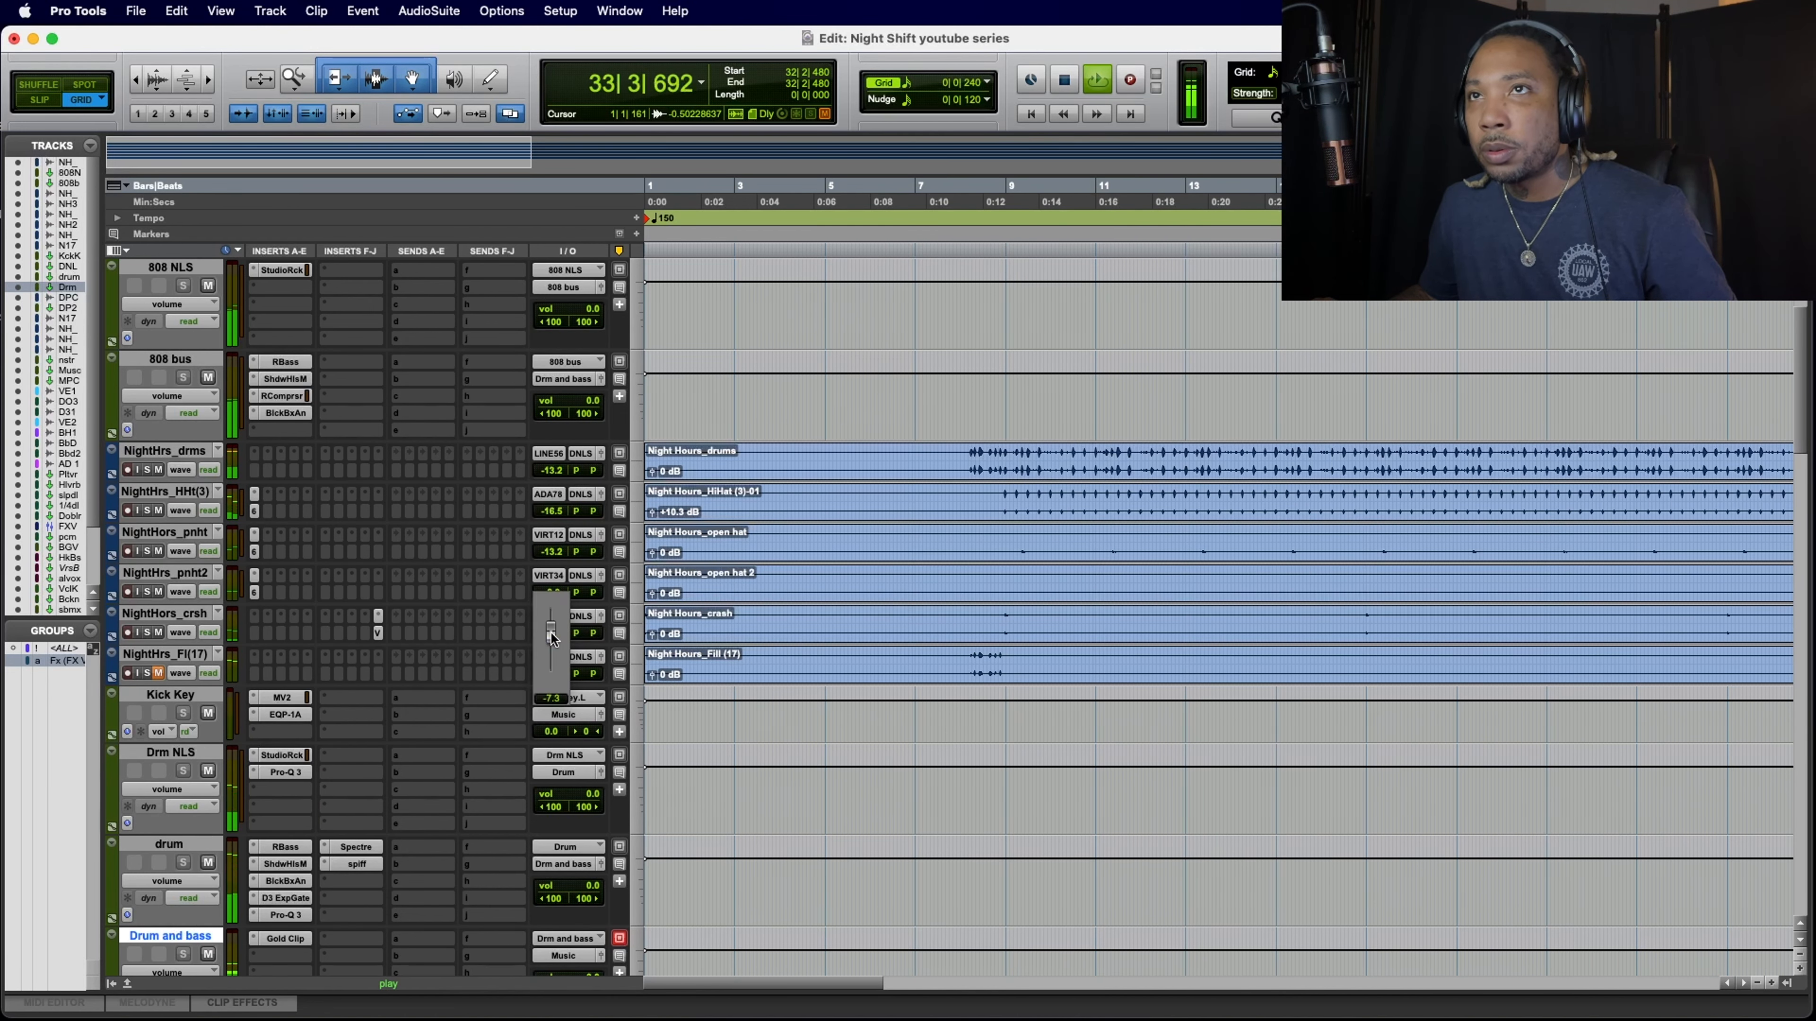
# Step: Reopen the crash reverb, shorten its Decay to about 637 ms and set Predelay to about 10.8 ms during playback
pyautogui.click(378, 634)
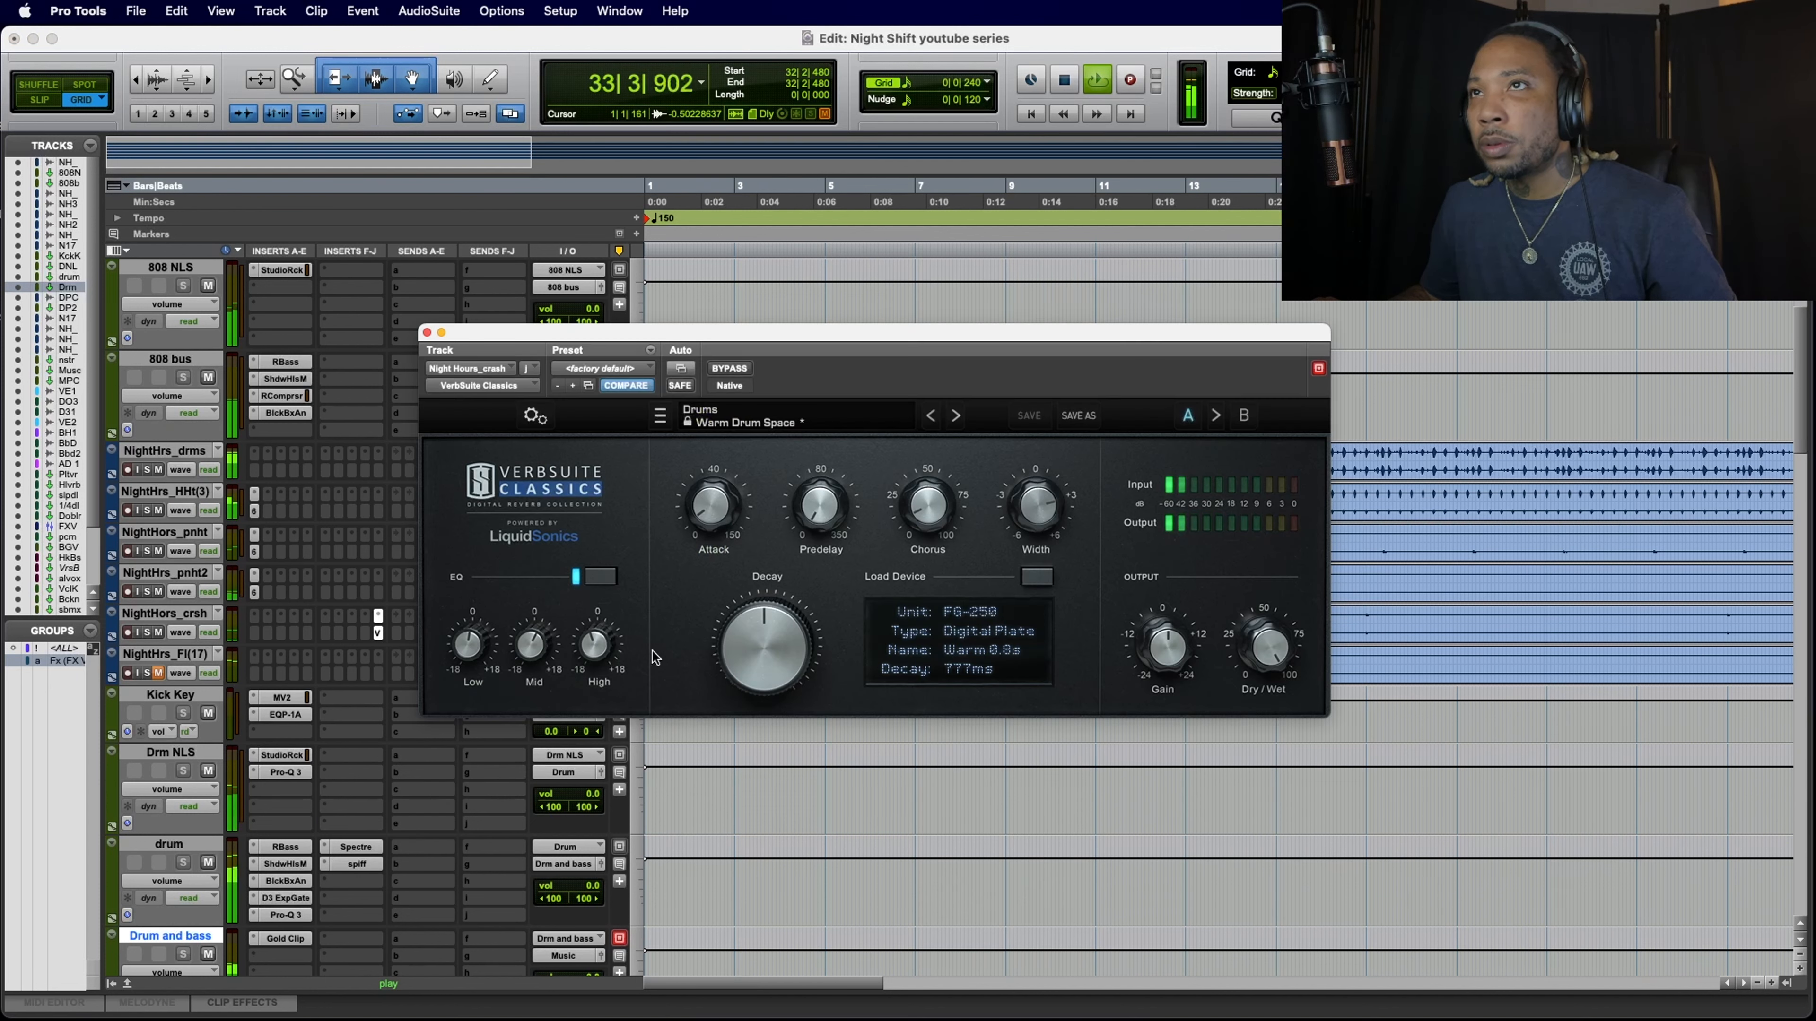
pyautogui.press('space')
pyautogui.moveTo(746, 630); pyautogui.dragTo(733, 663)
pyautogui.press('space')
pyautogui.moveTo(824, 493)
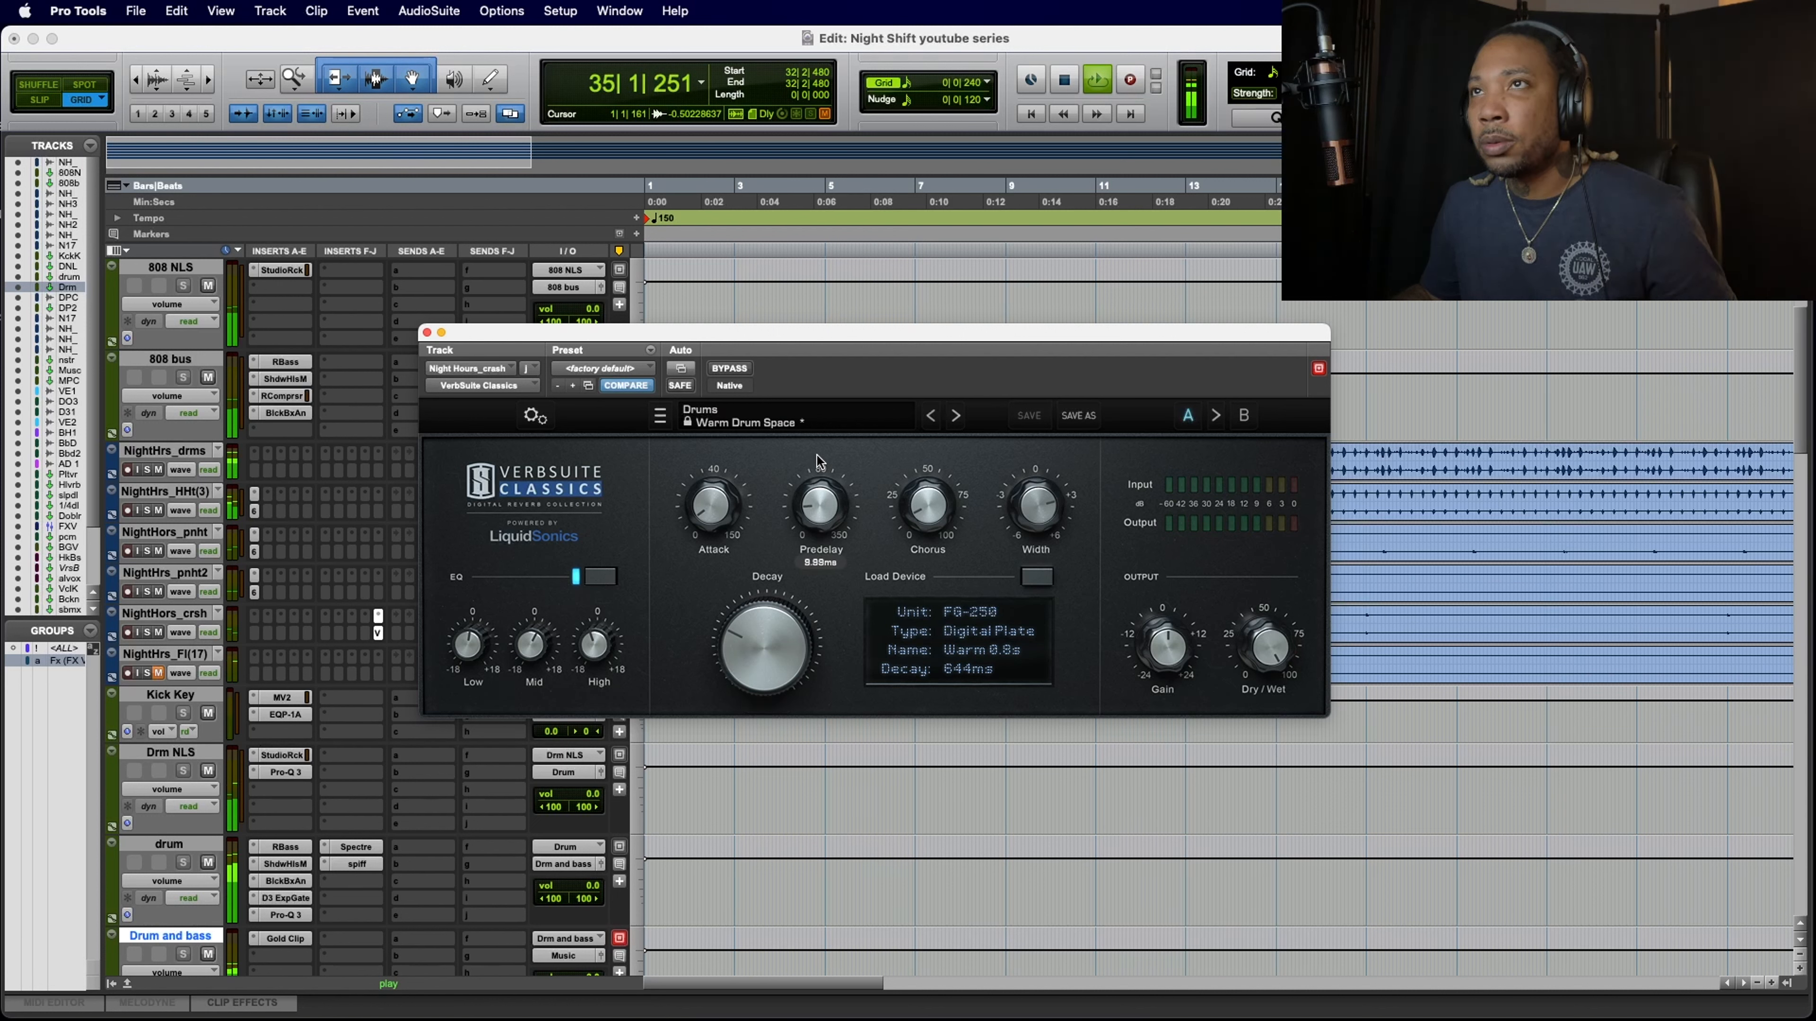
pyautogui.moveTo(819, 466); pyautogui.dragTo(820, 514)
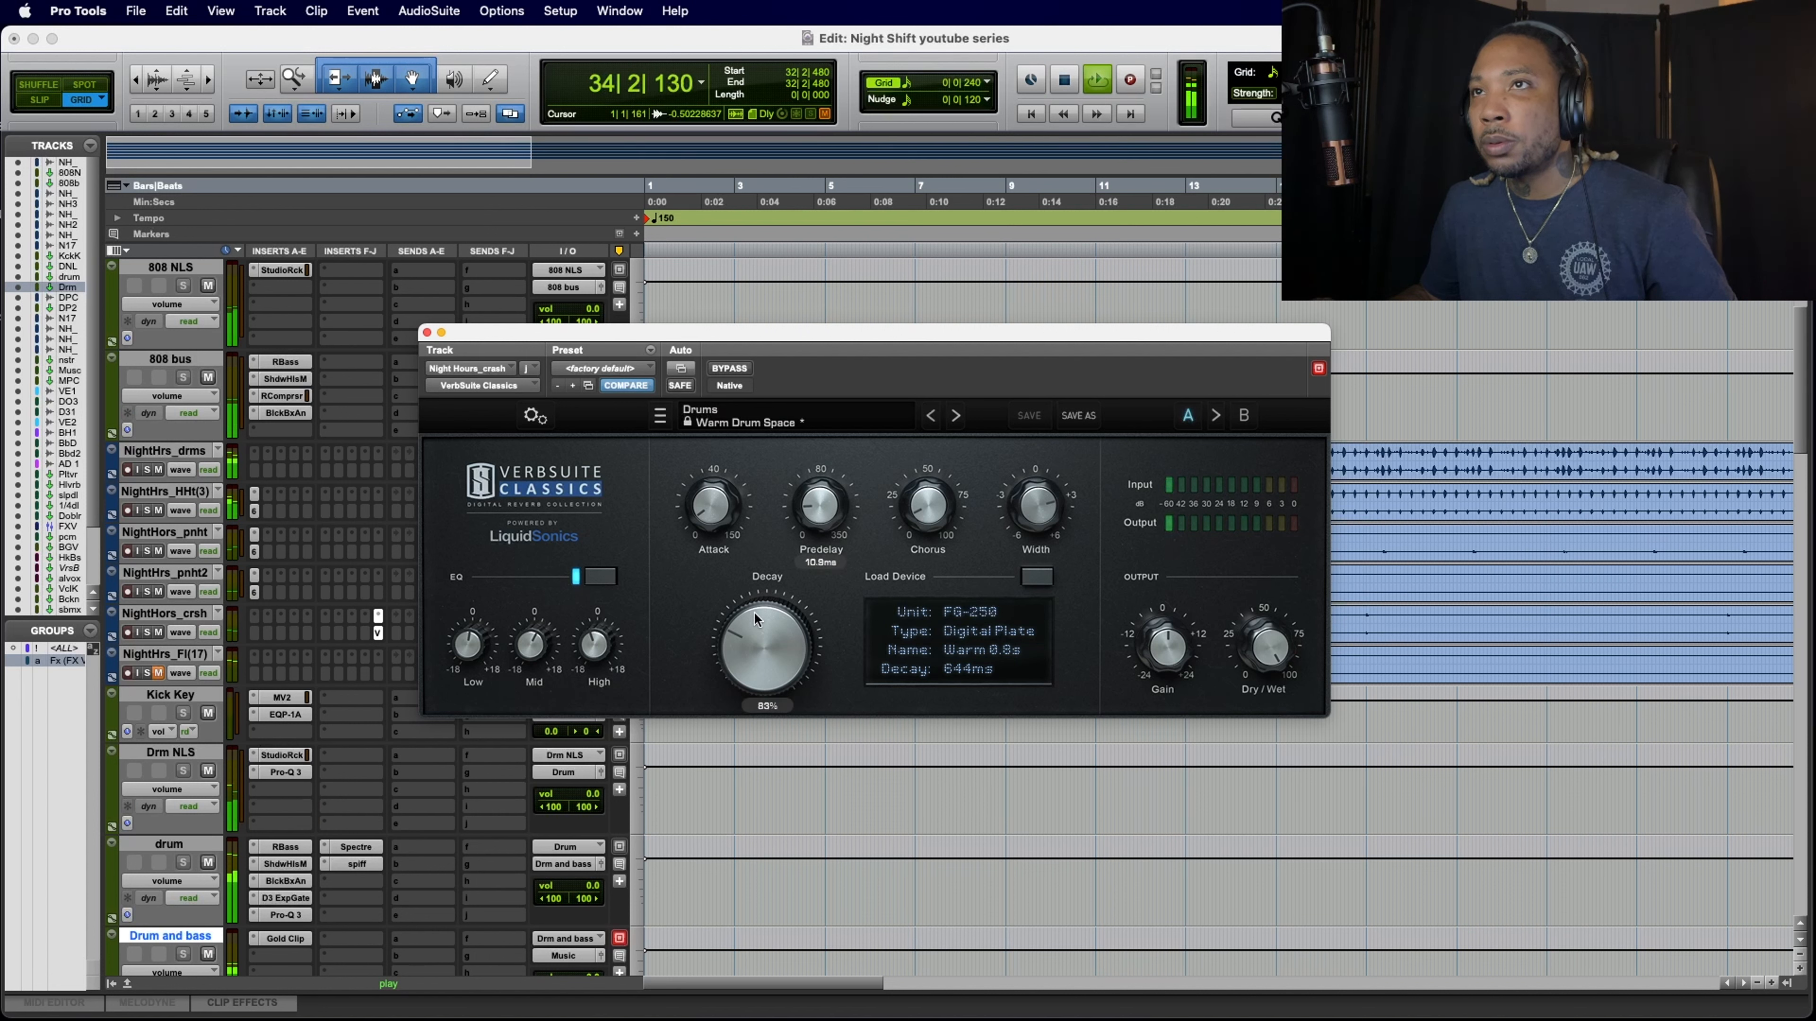
pyautogui.moveTo(754, 615); pyautogui.dragTo(754, 619)
# Step: Cut the Low band of the crash reverb's EQ to about -15 dB and close the plug-in
pyautogui.moveTo(528, 649)
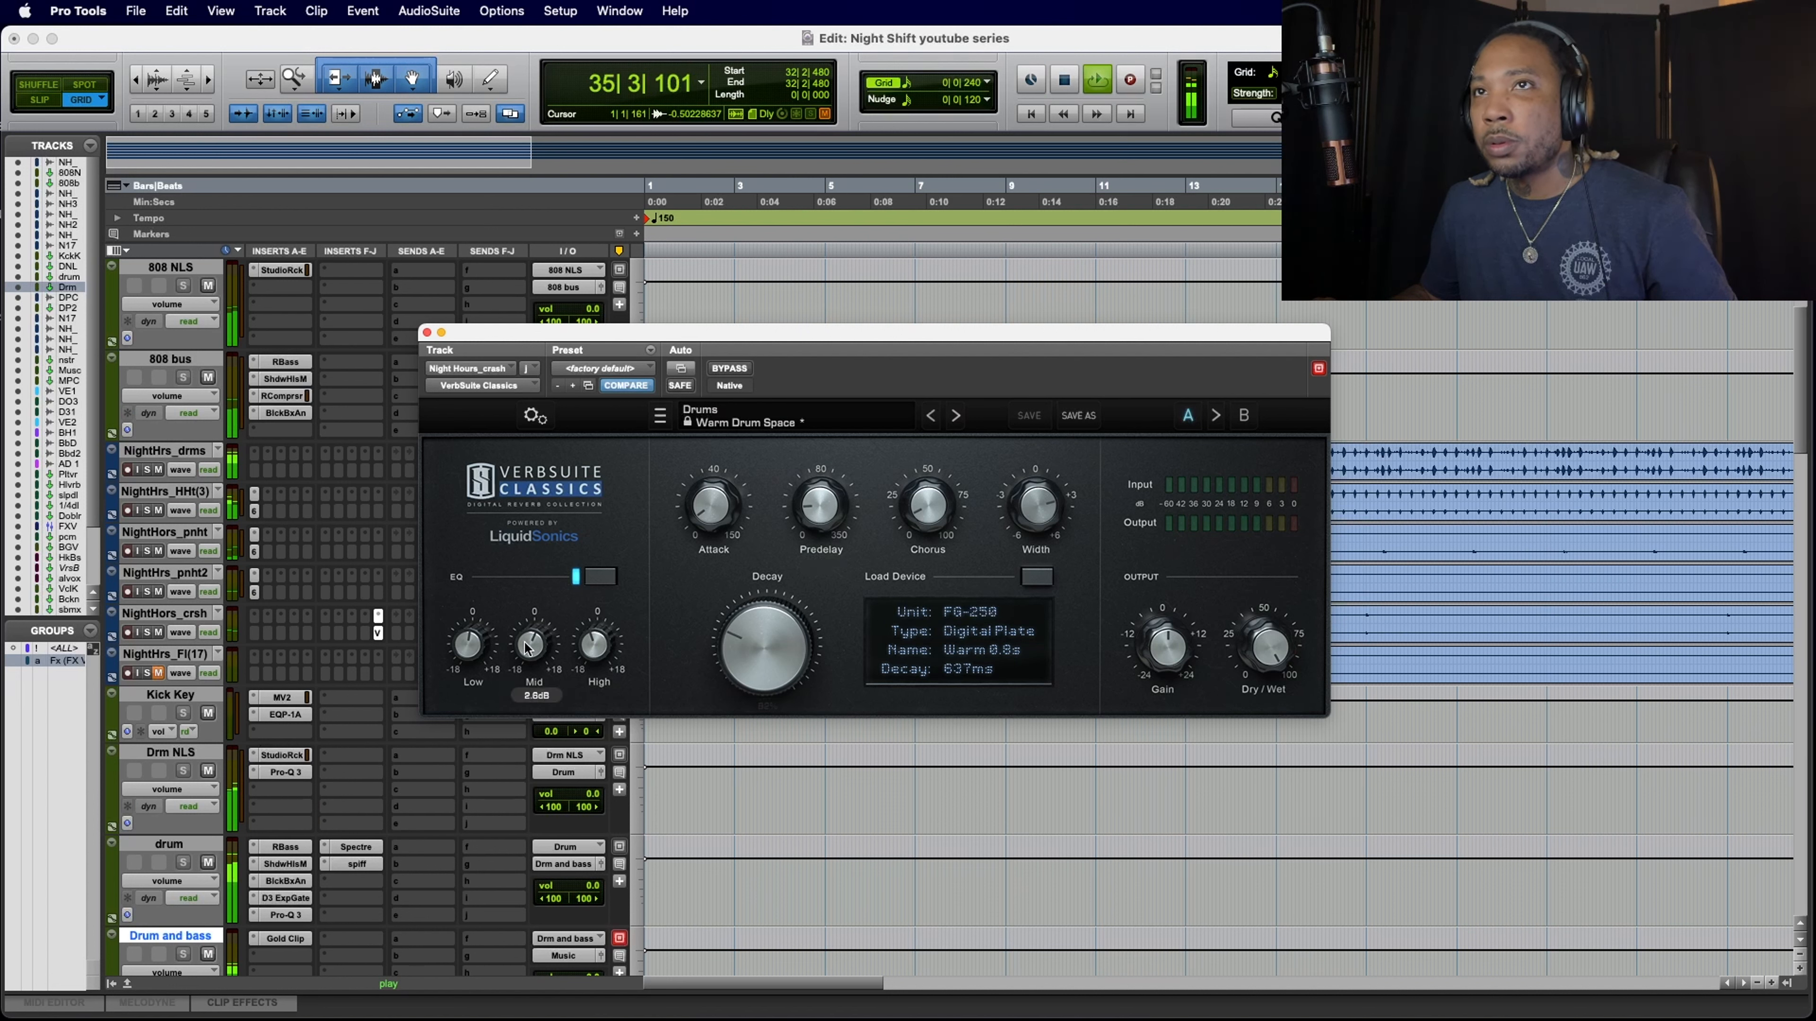
pyautogui.moveTo(451, 645); pyautogui.dragTo(474, 749)
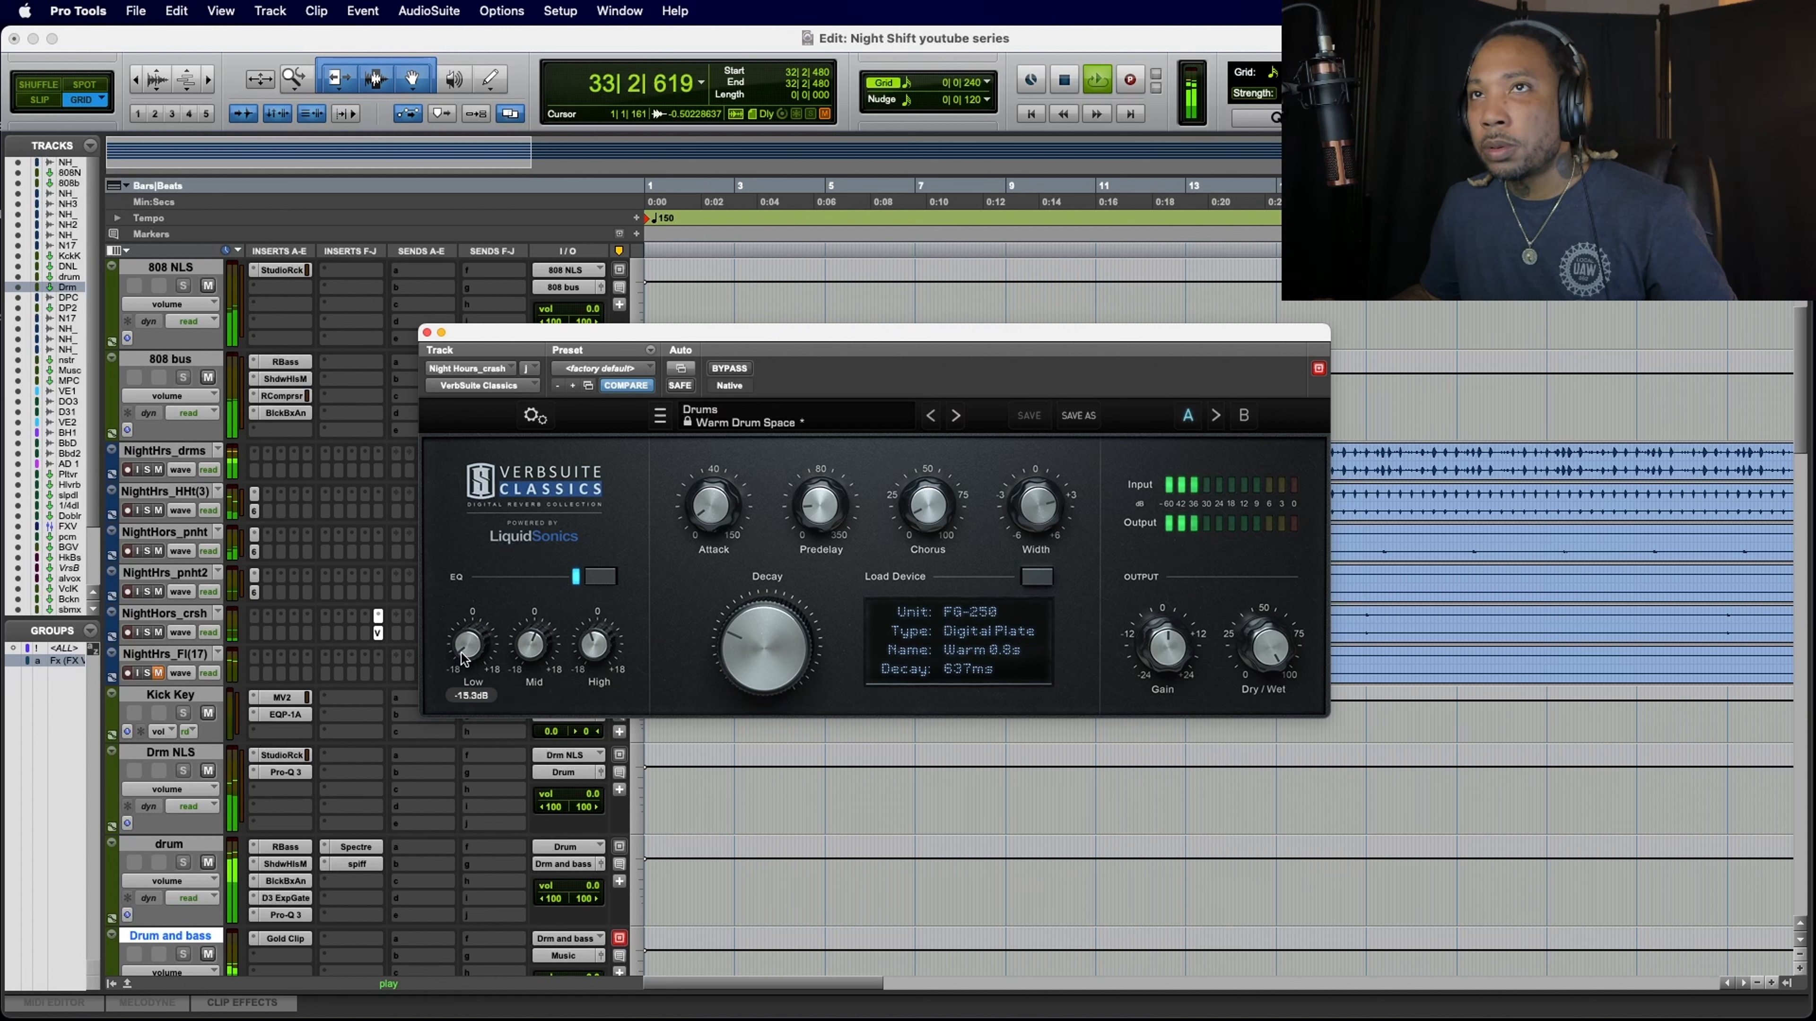
pyautogui.moveTo(461, 653); pyautogui.dragTo(461, 656)
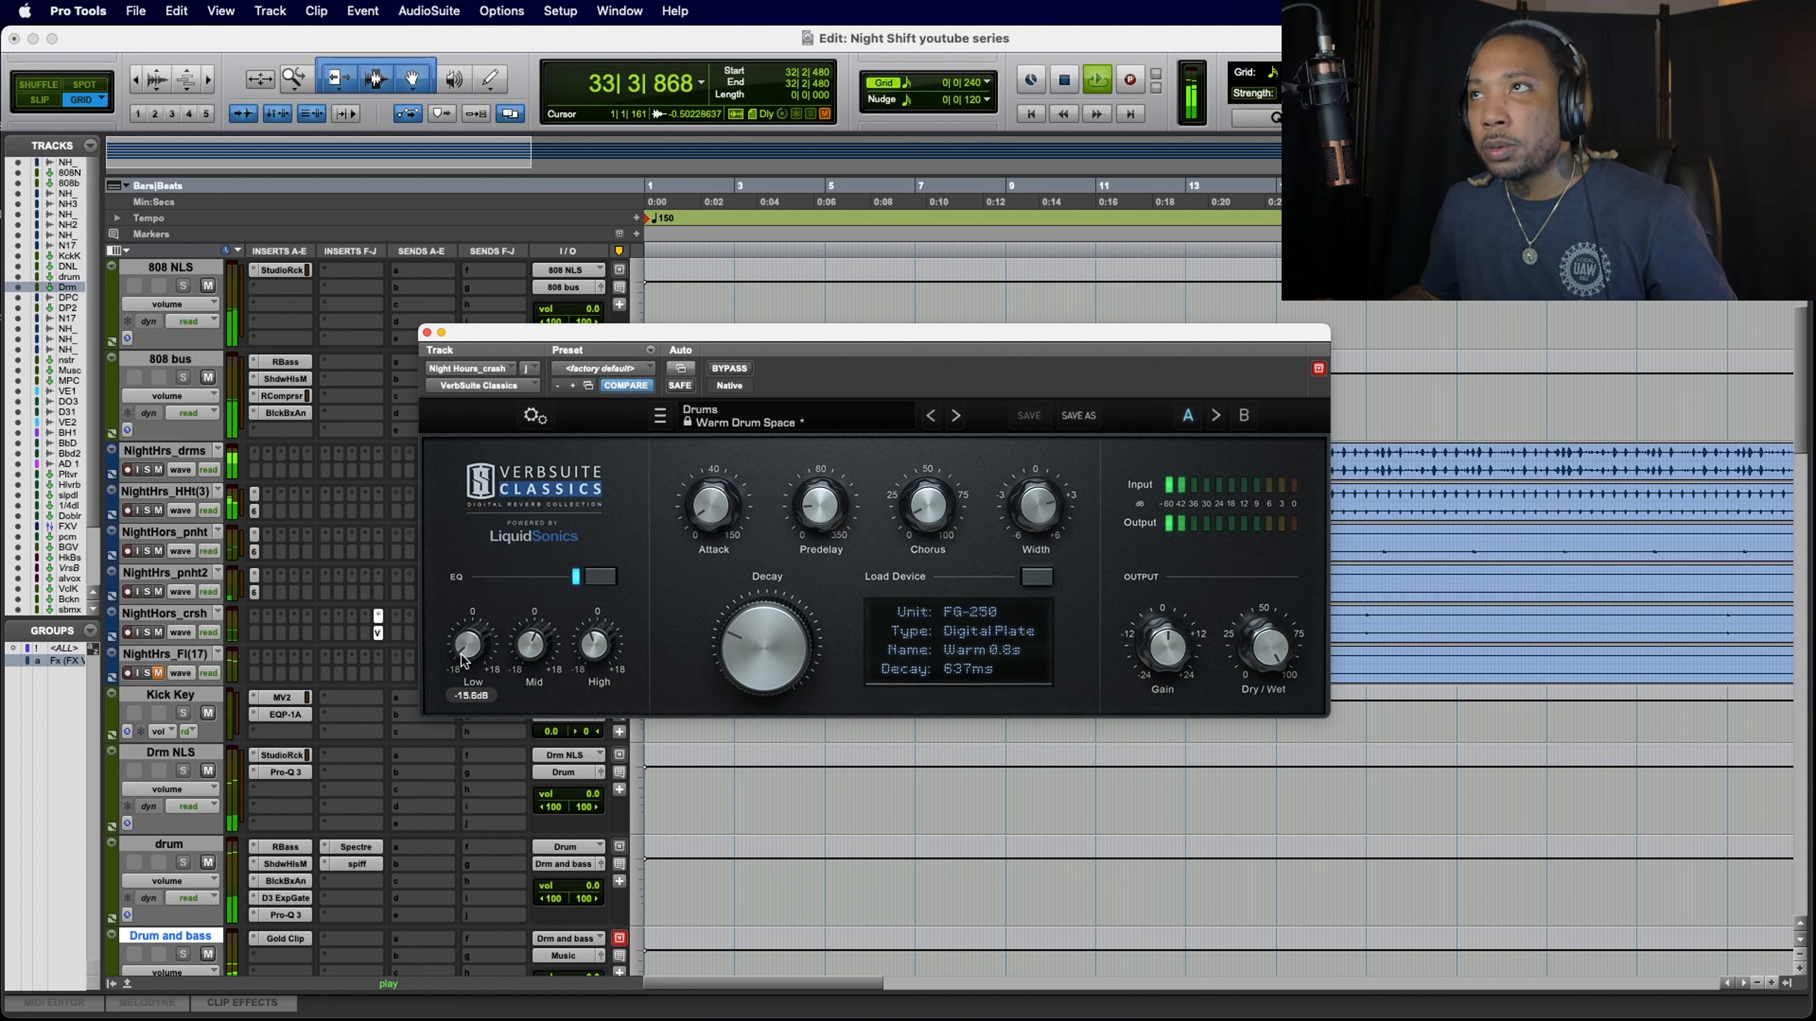
pyautogui.click(427, 331)
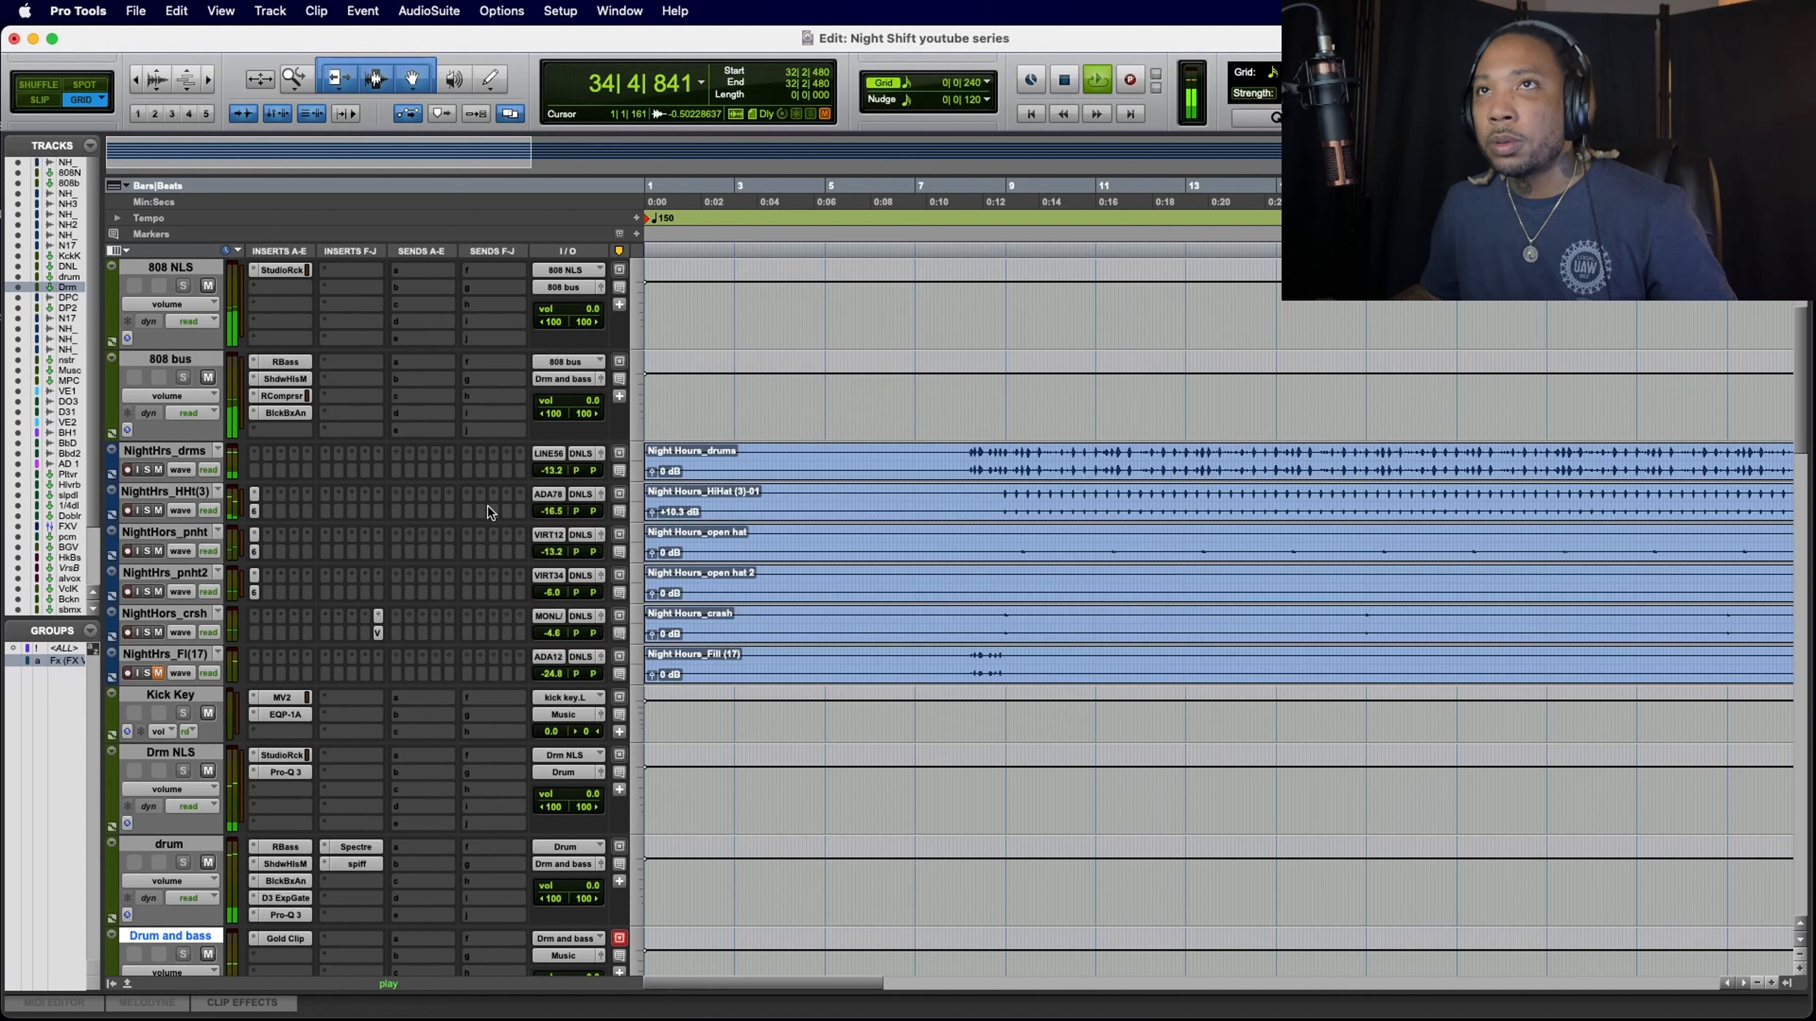
# Step: Compare the crash reverb bypassed and active while replaying the section
pyautogui.click(378, 633)
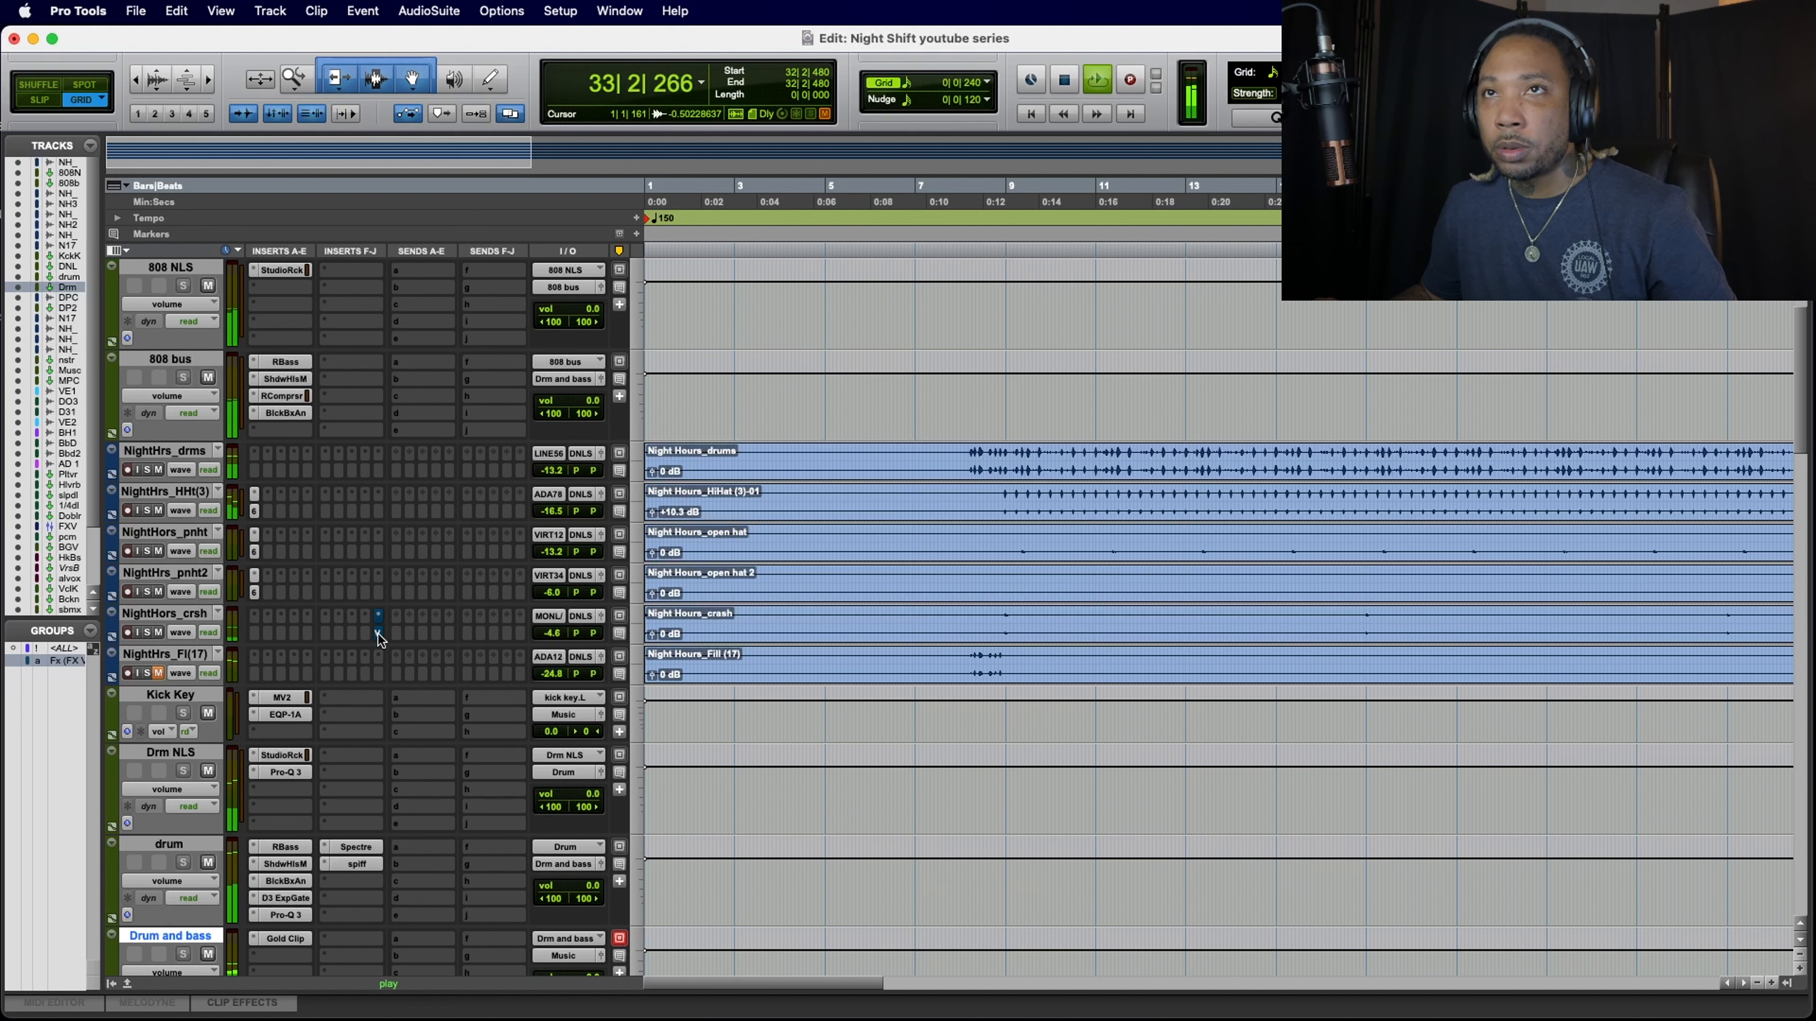
pyautogui.press('space')
# Step: Reopen the crash reverb and set its Dry/Wet mix to about 35.3% during playback
pyautogui.press('space')
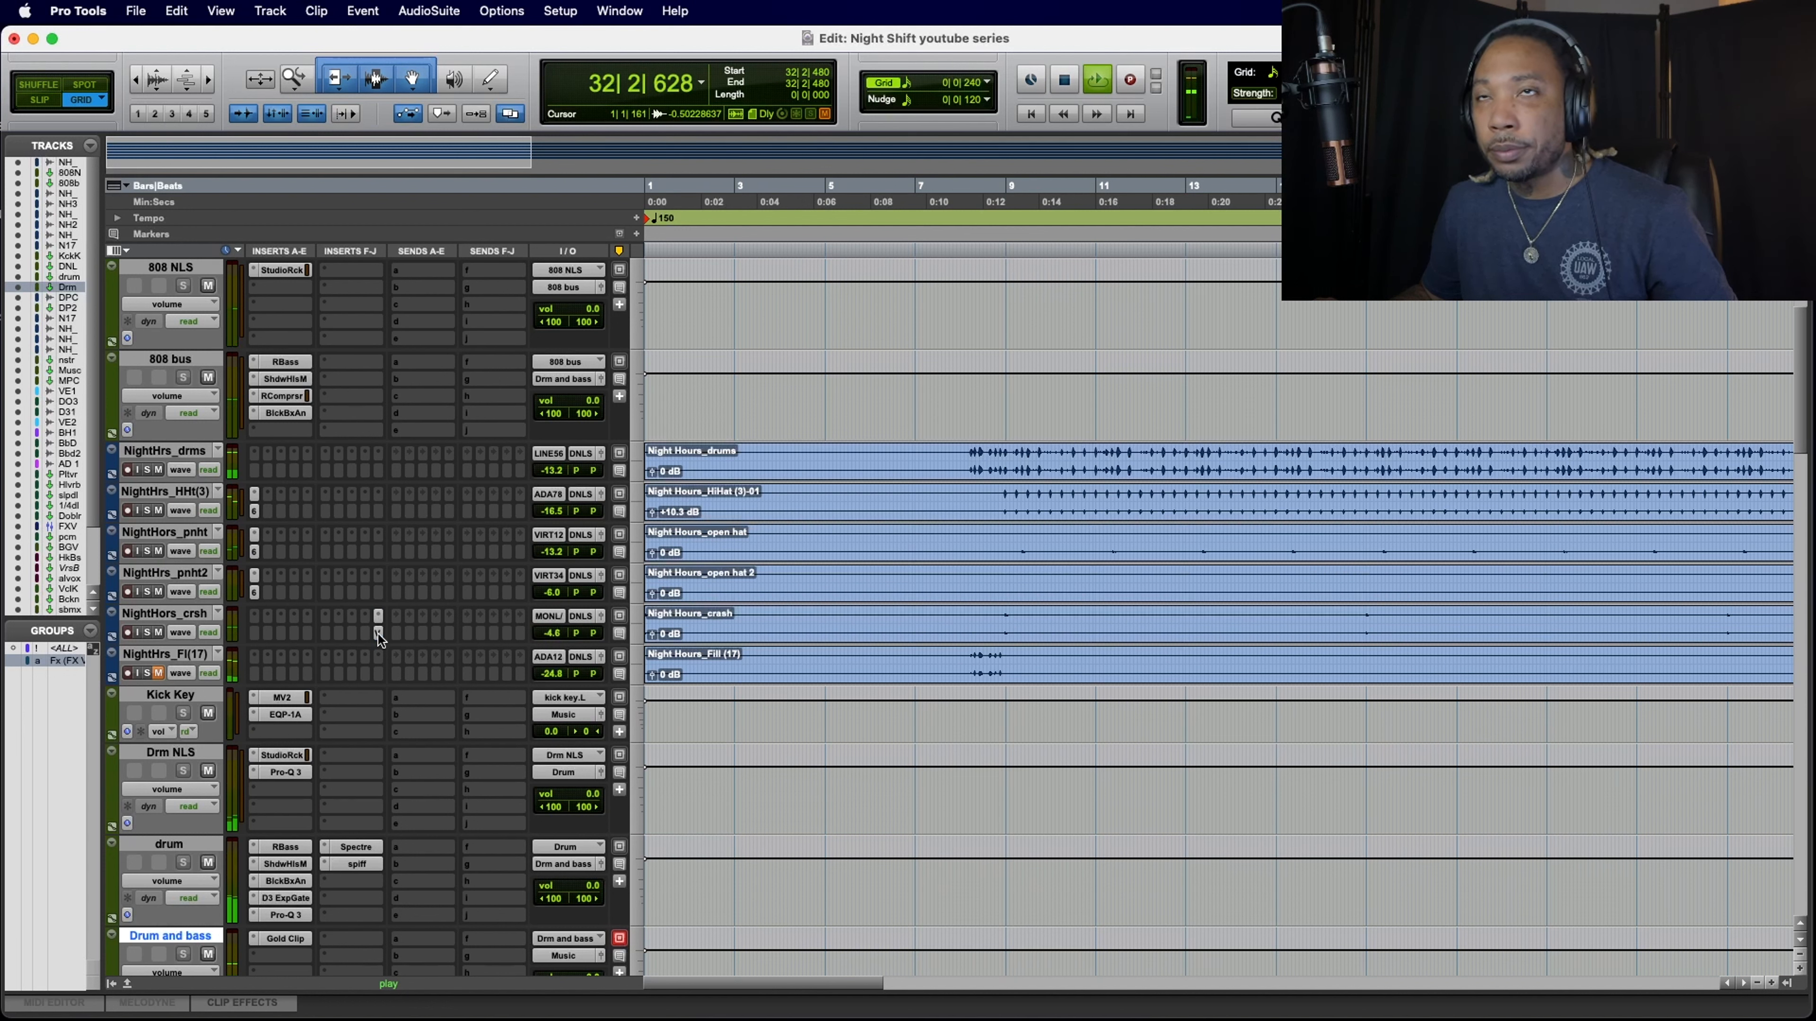
pyautogui.click(378, 633)
pyautogui.press('space')
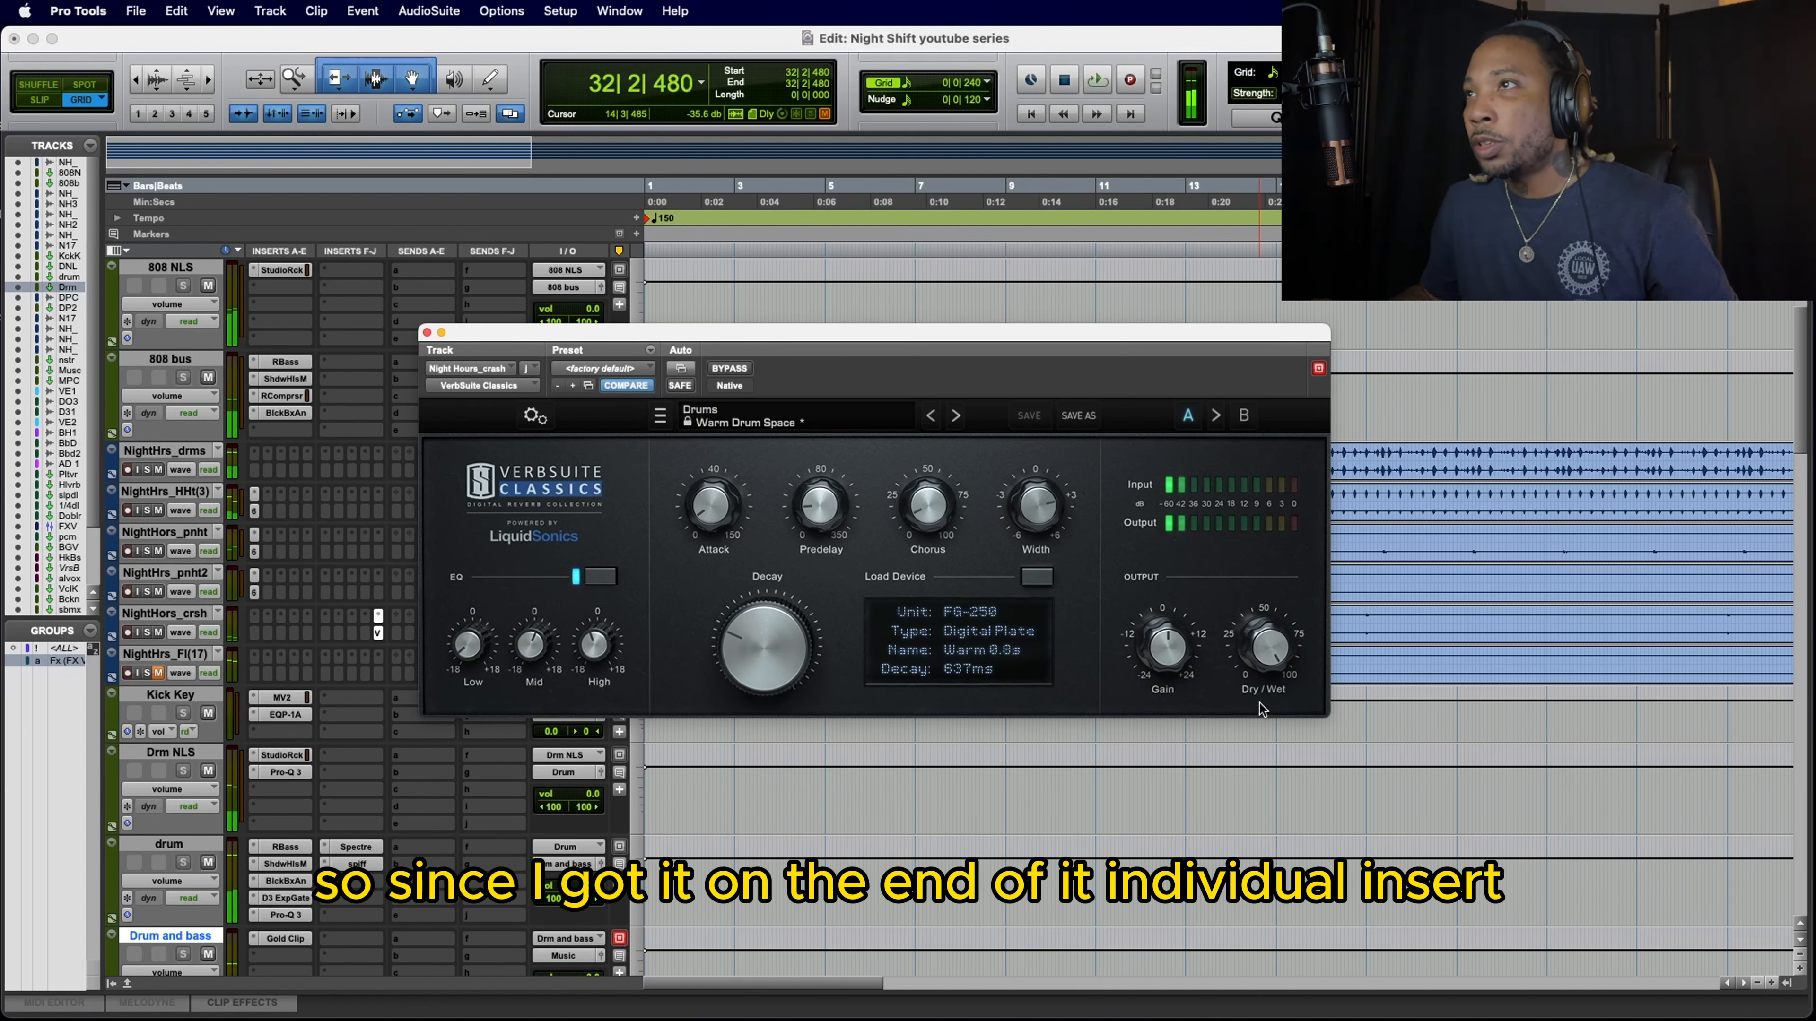
pyautogui.press('space')
pyautogui.moveTo(1257, 656); pyautogui.dragTo(1263, 648)
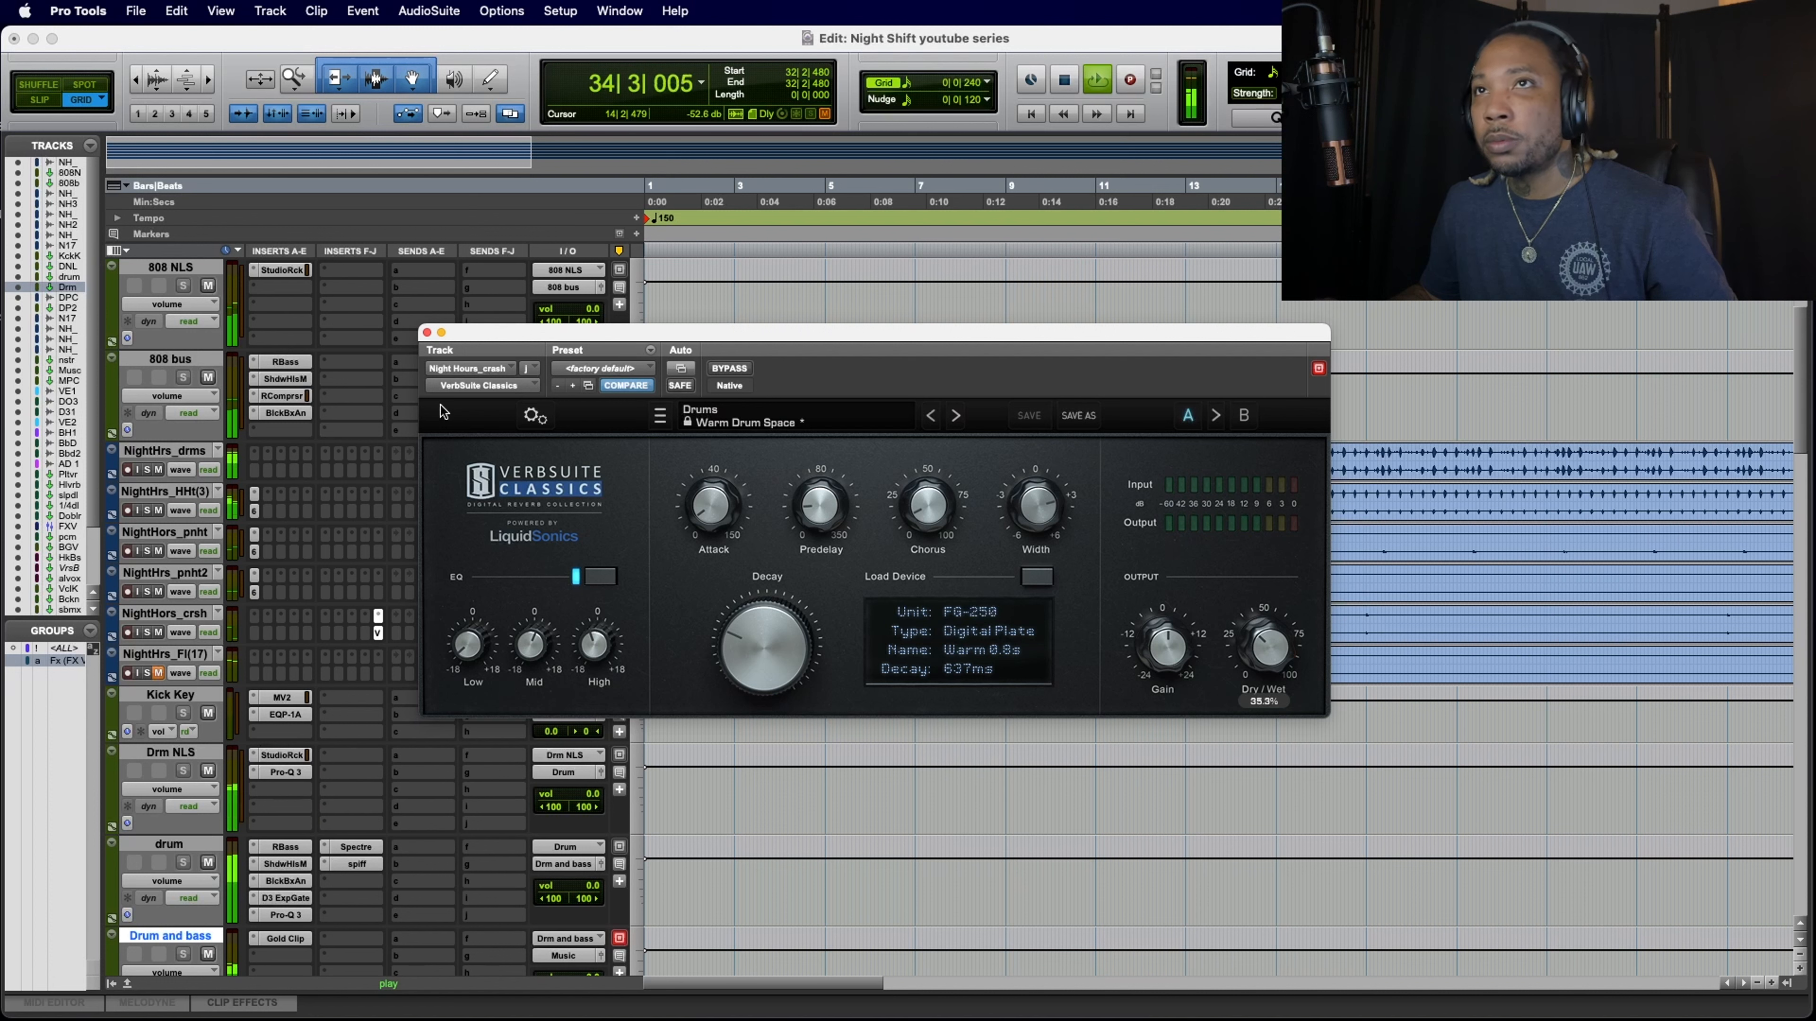
# Step: Cut the crash reverb's High band to about -6.5 dB and Mid to about -8.8 dB, set Dry/Wet to about 35.0%, and close it
pyautogui.moveTo(582, 643)
pyautogui.mouseDown()
pyautogui.moveTo(582, 663)
pyautogui.moveTo(525, 666)
pyautogui.moveTo(580, 650)
pyautogui.mouseUp()
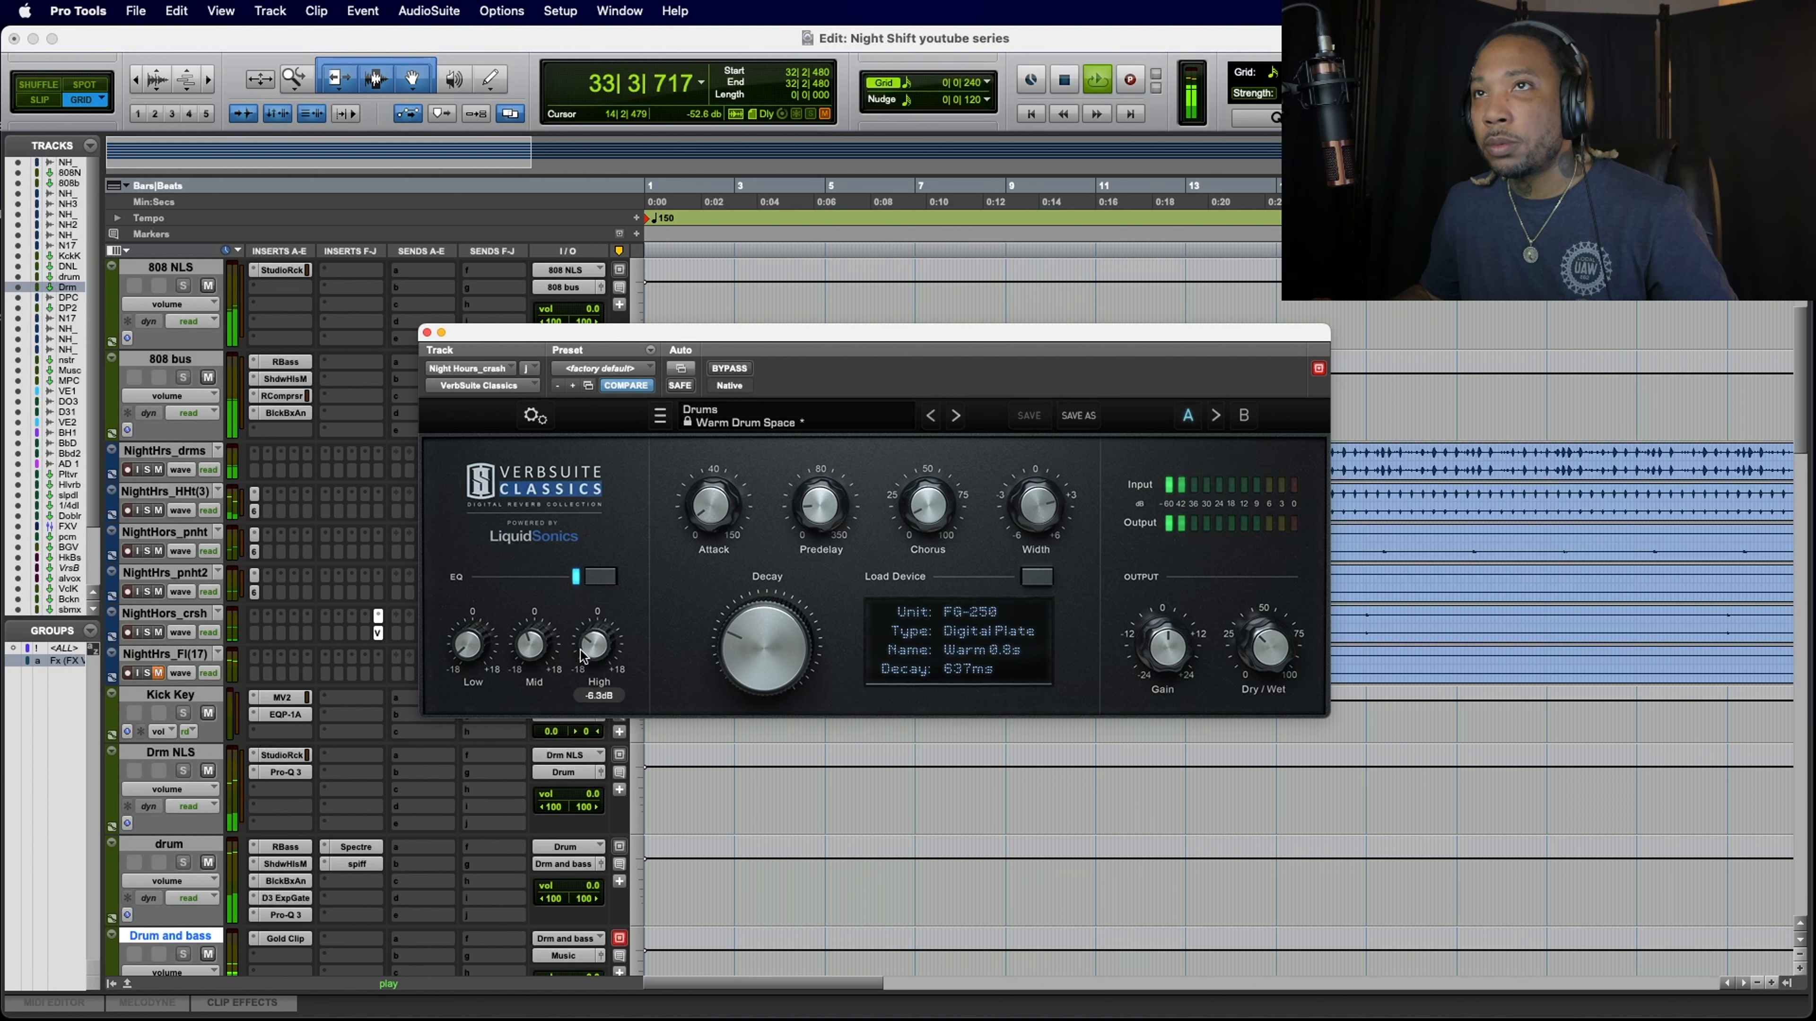
pyautogui.moveTo(526, 652); pyautogui.dragTo(526, 655)
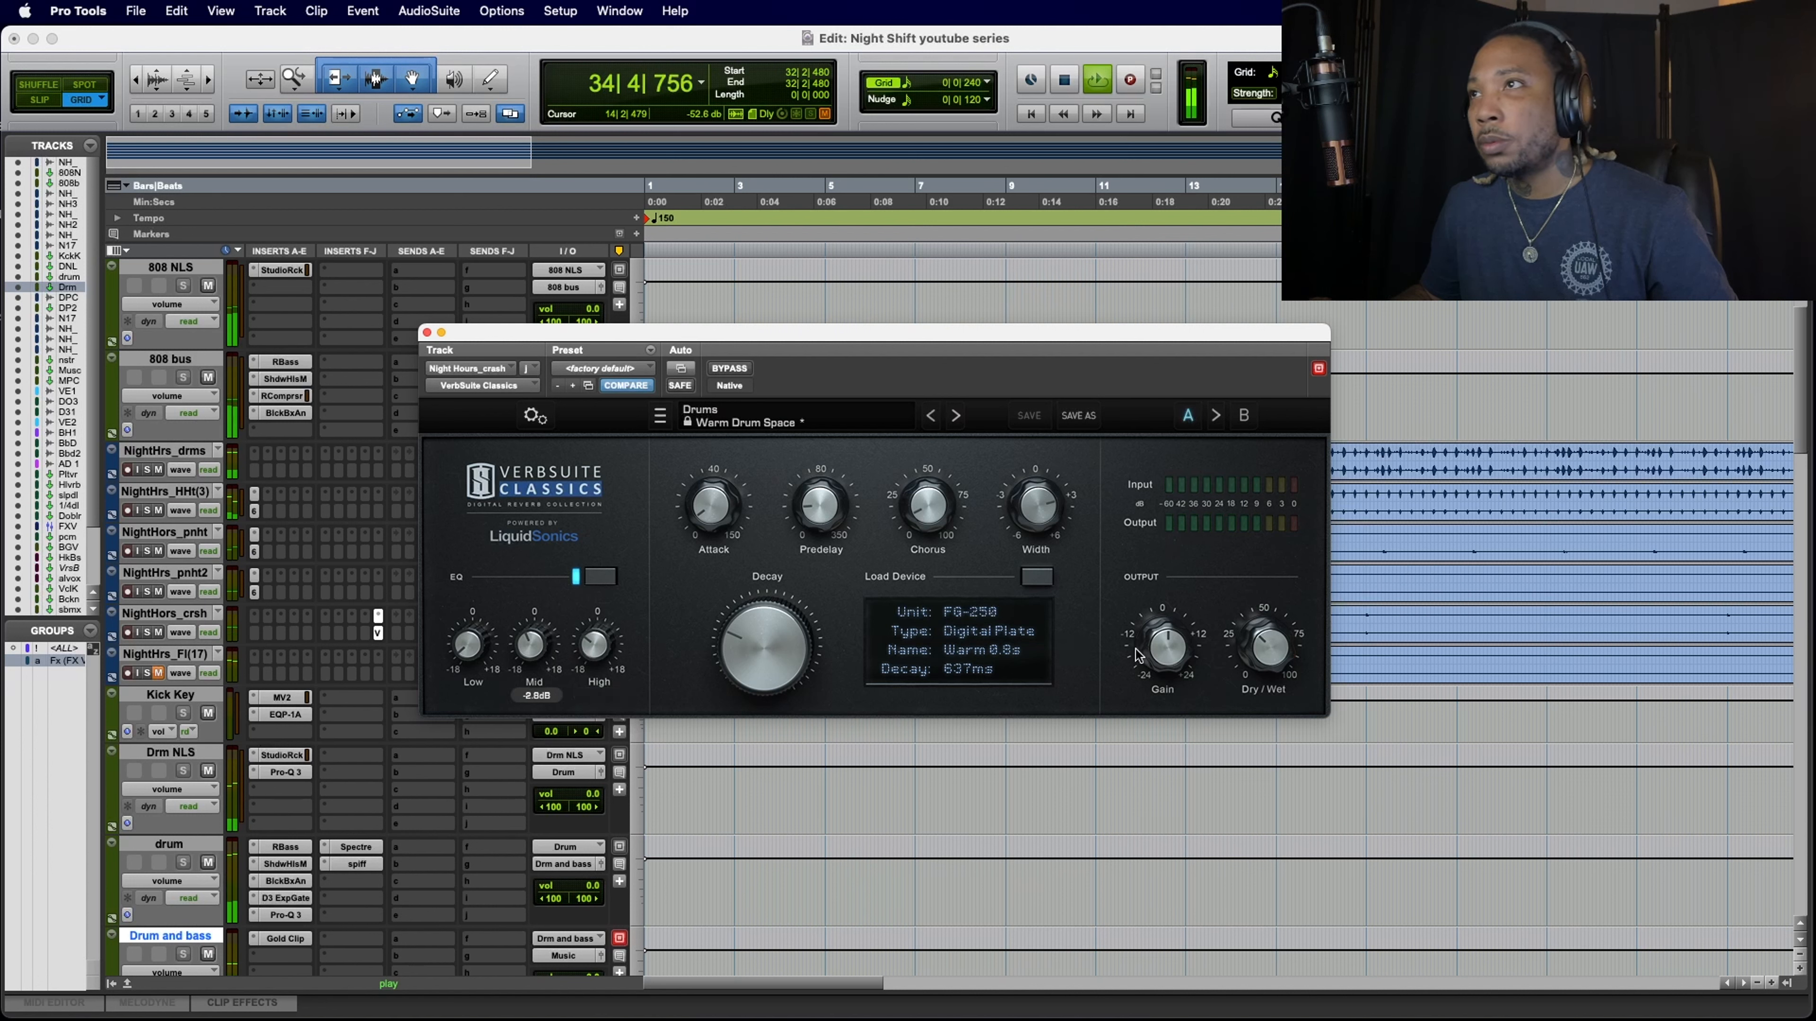
pyautogui.click(1263, 650)
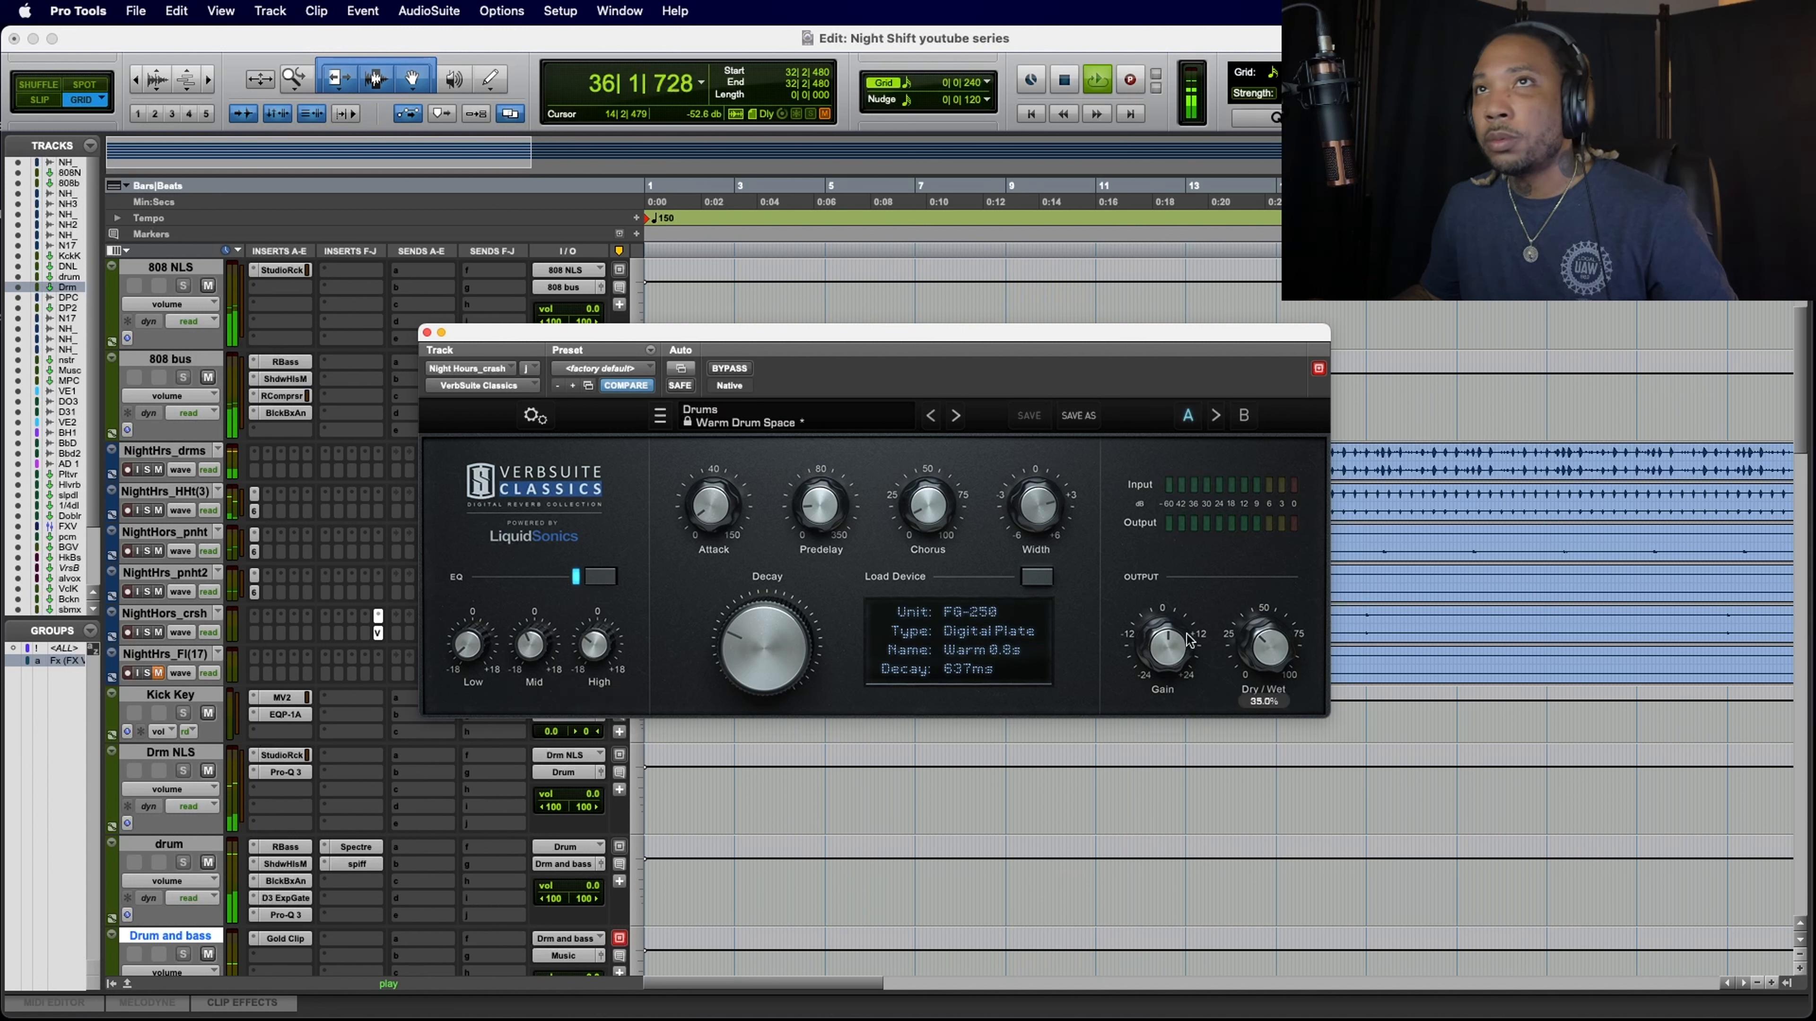
pyautogui.click(427, 332)
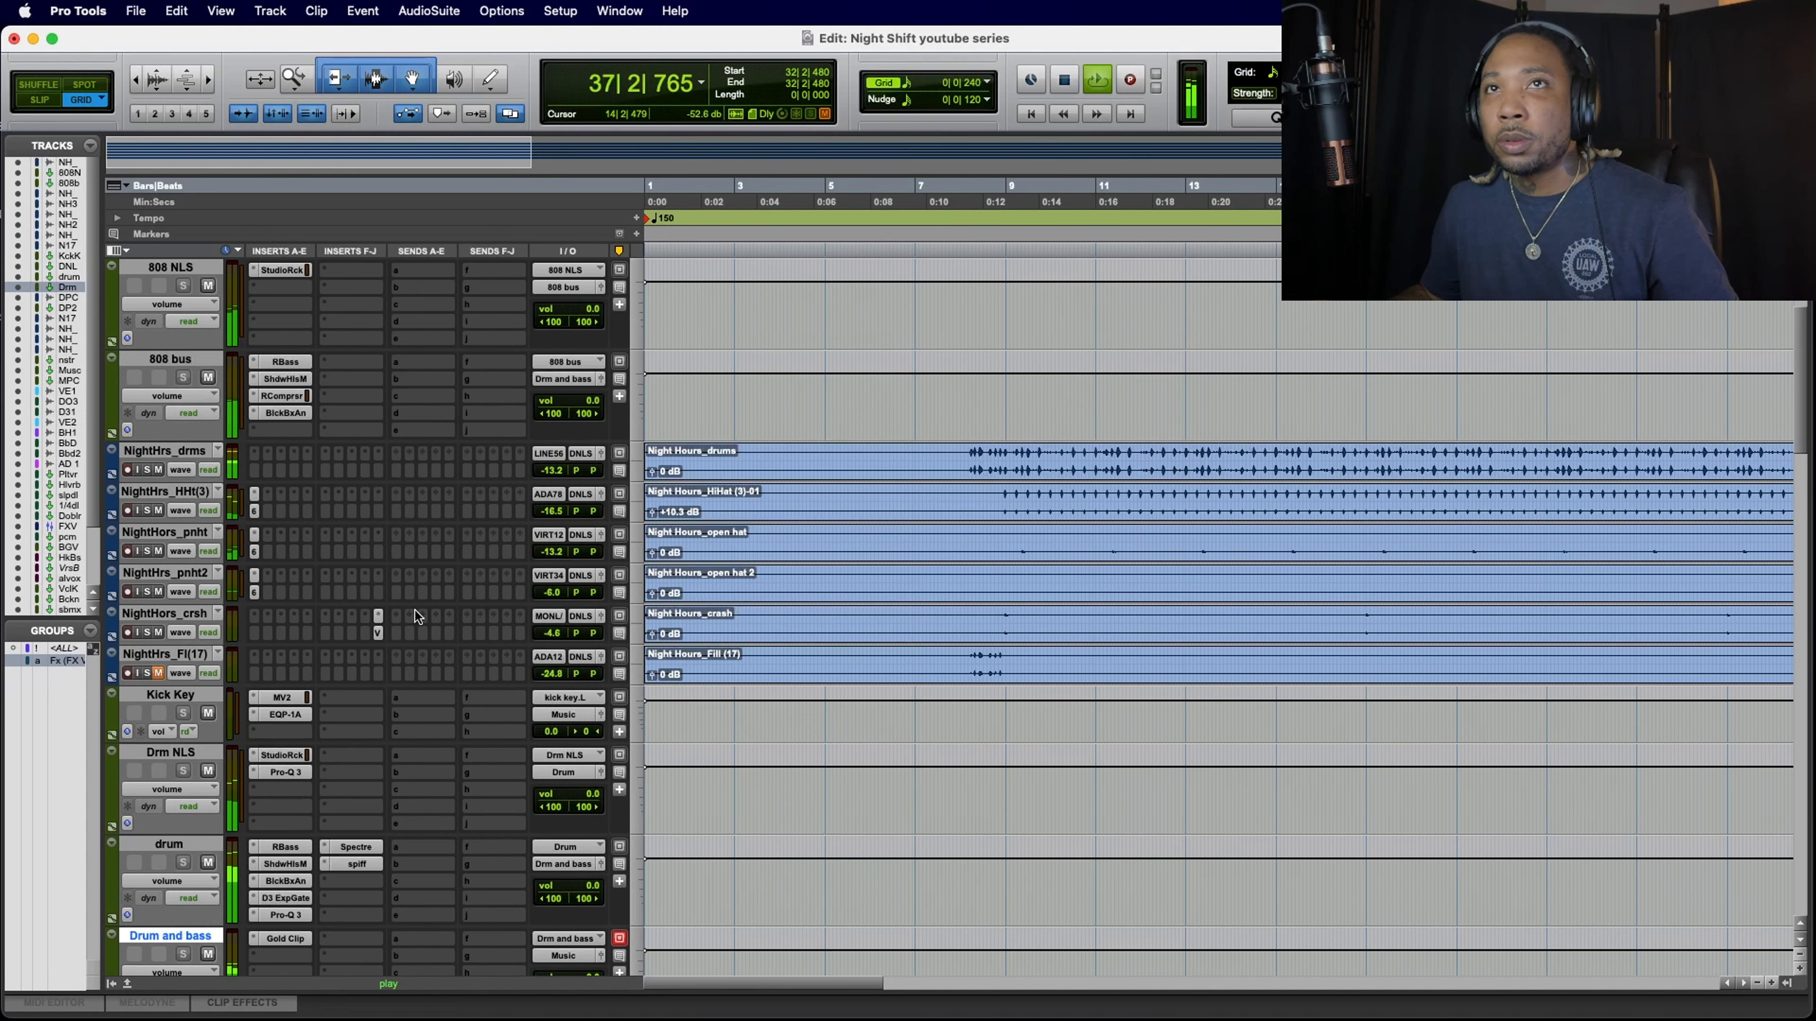
pyautogui.press('space')
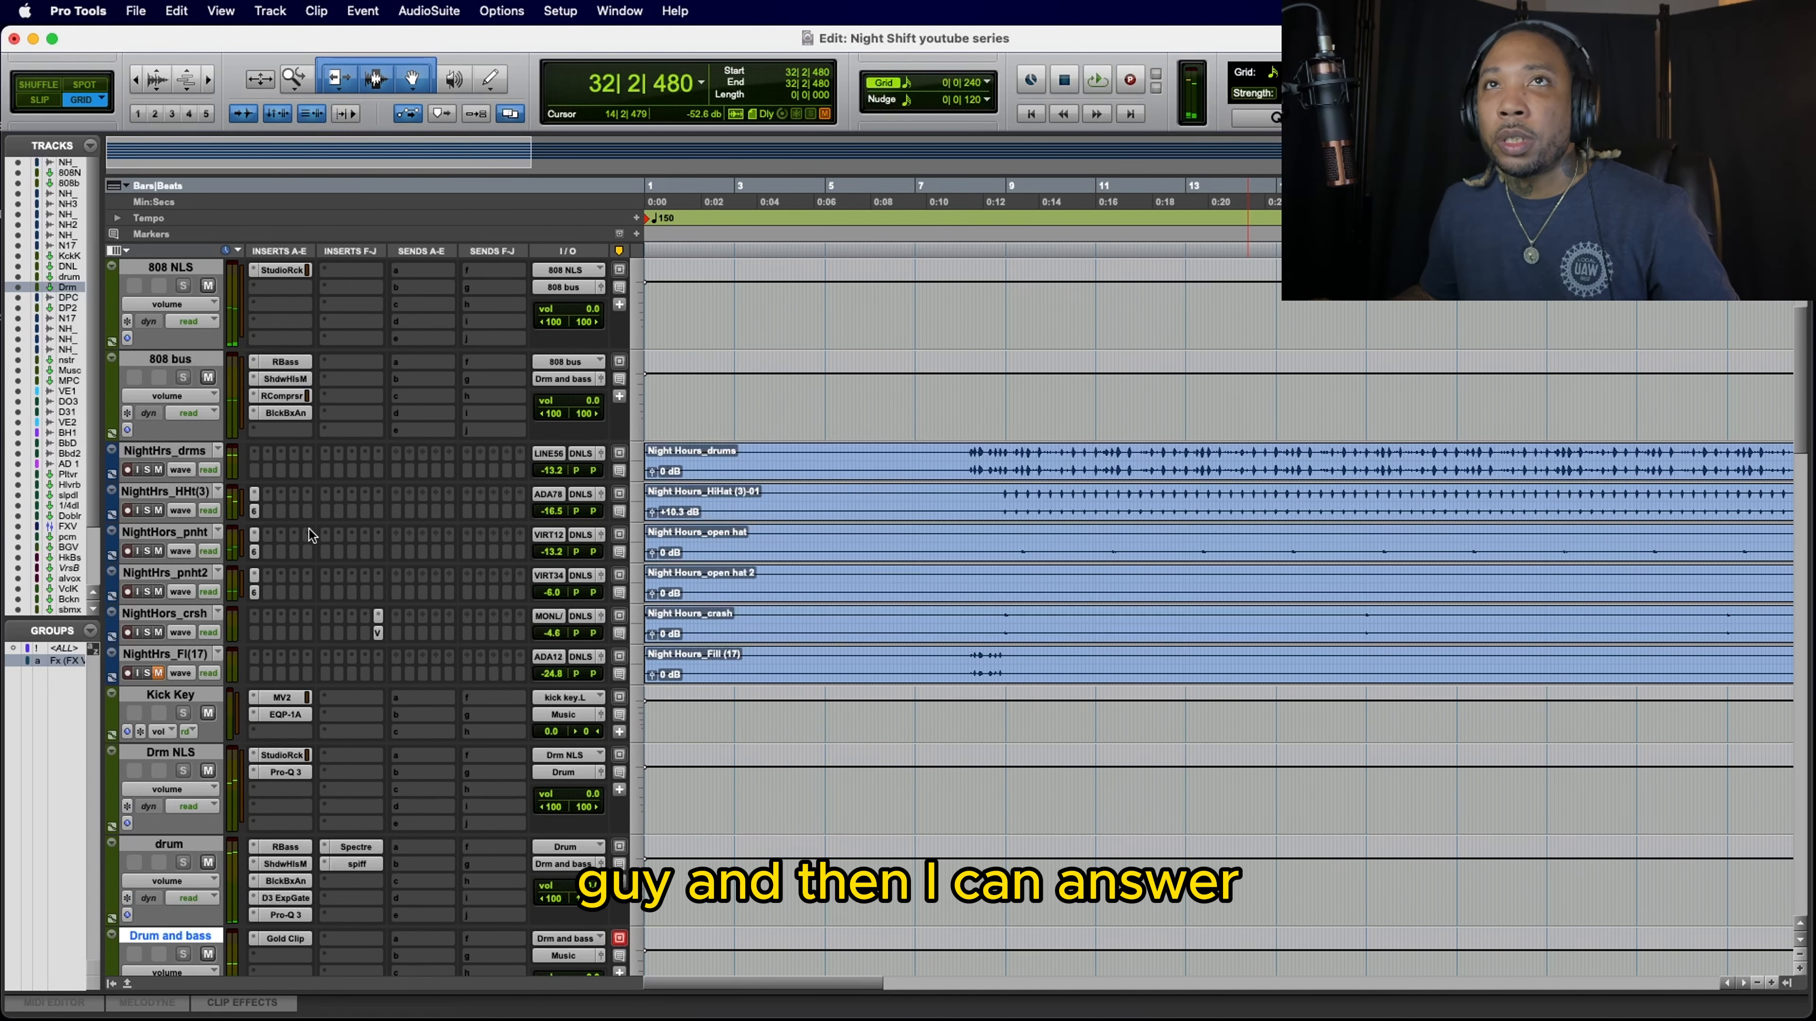
# Step: Try to insert SSL PlateVerb (stereo) on the hi-hat track, quit its activation dialog and close the plug-in
pyautogui.click(378, 494)
pyautogui.moveTo(377, 494)
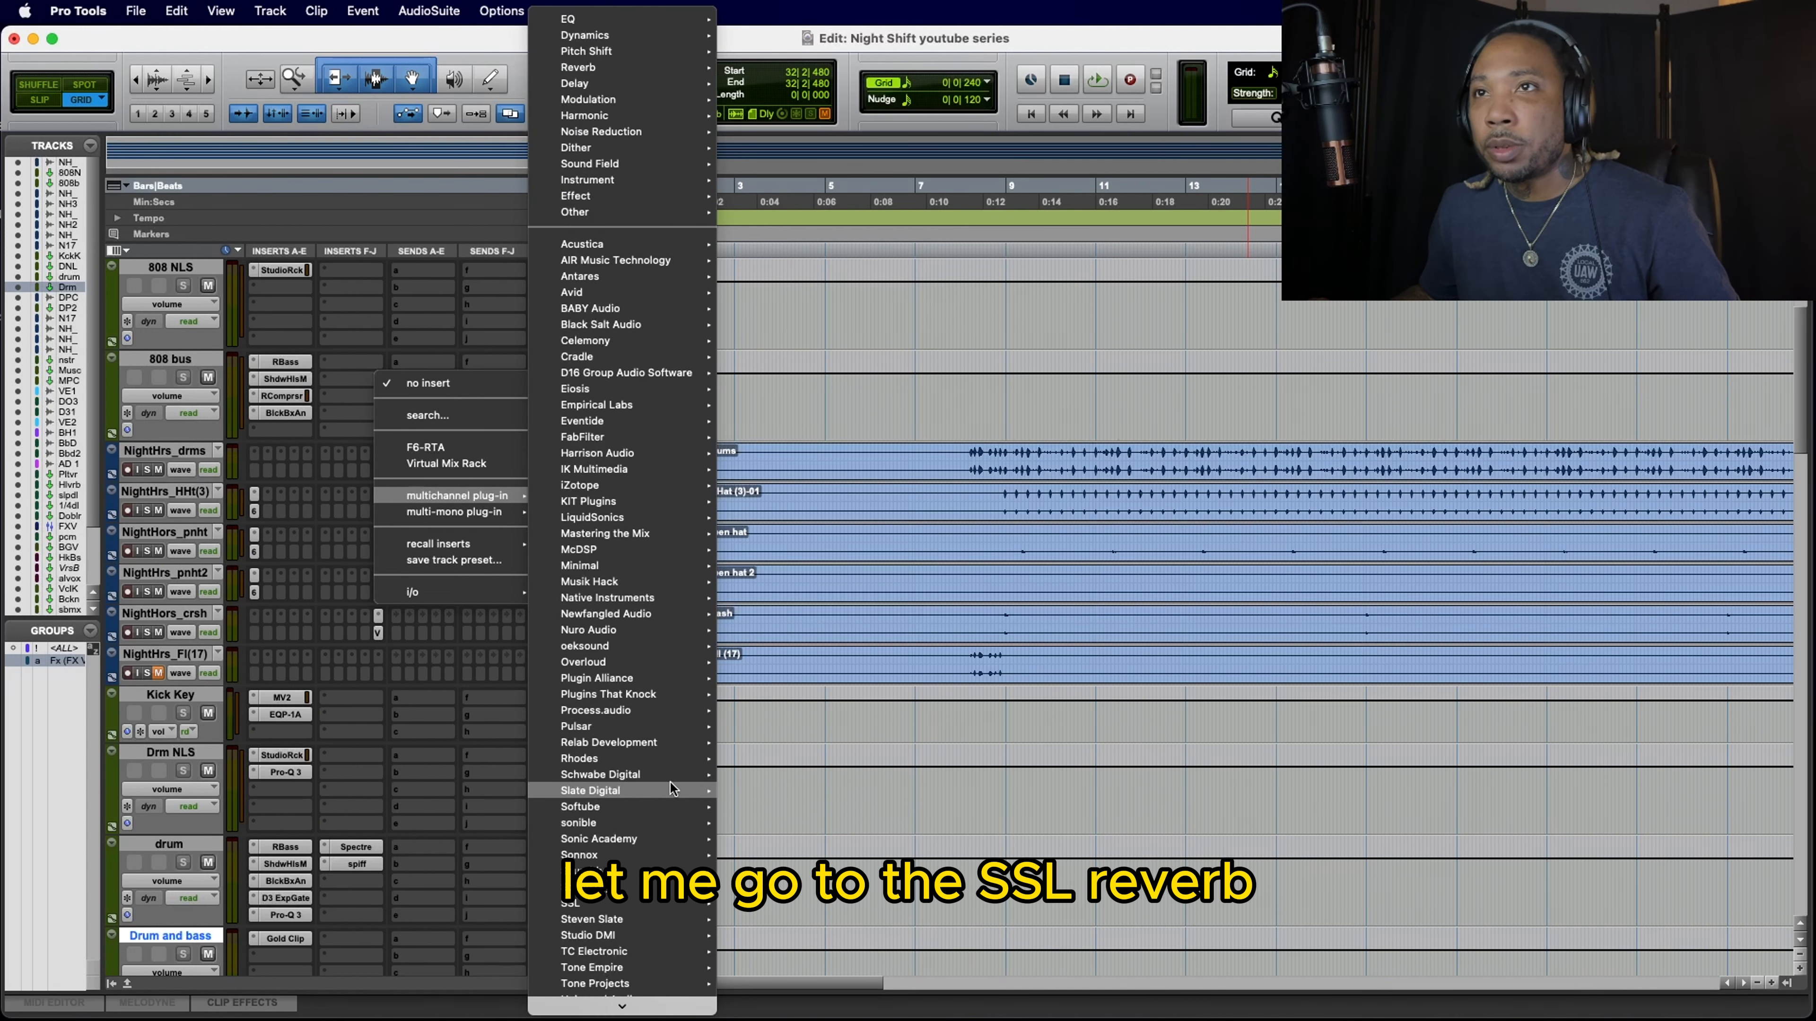
pyautogui.moveTo(659, 807)
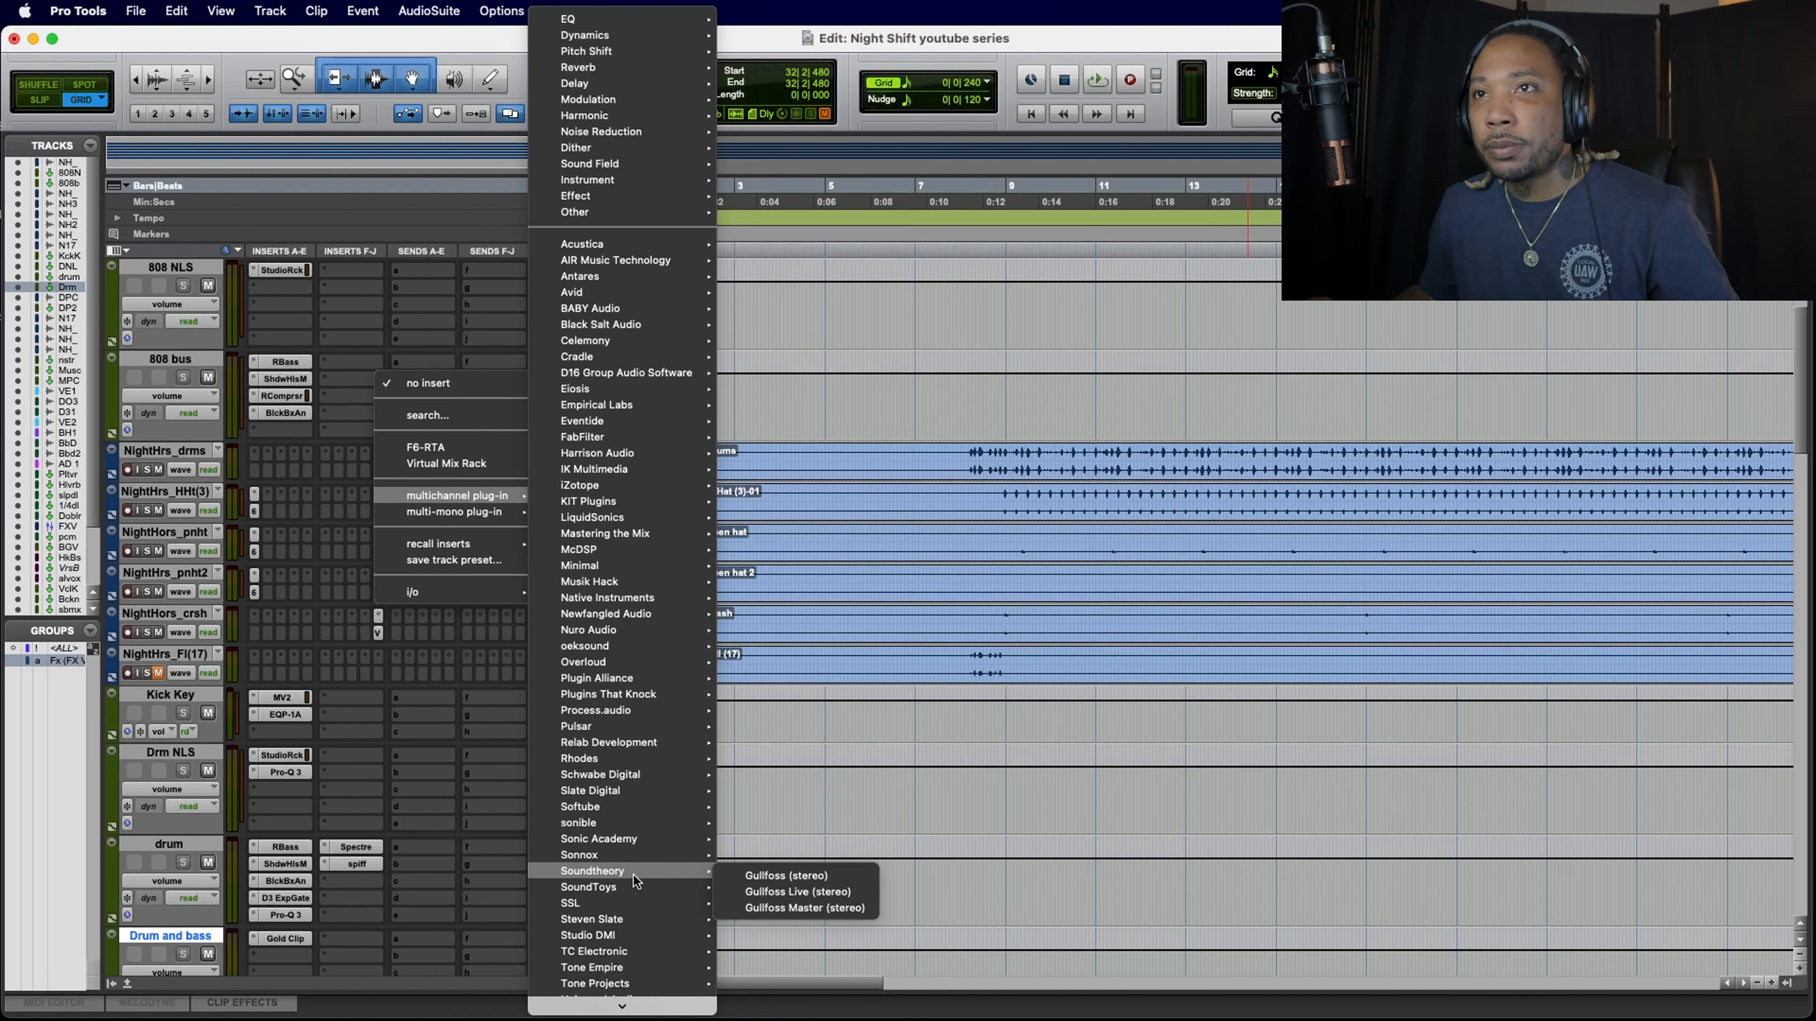
pyautogui.moveTo(627, 899)
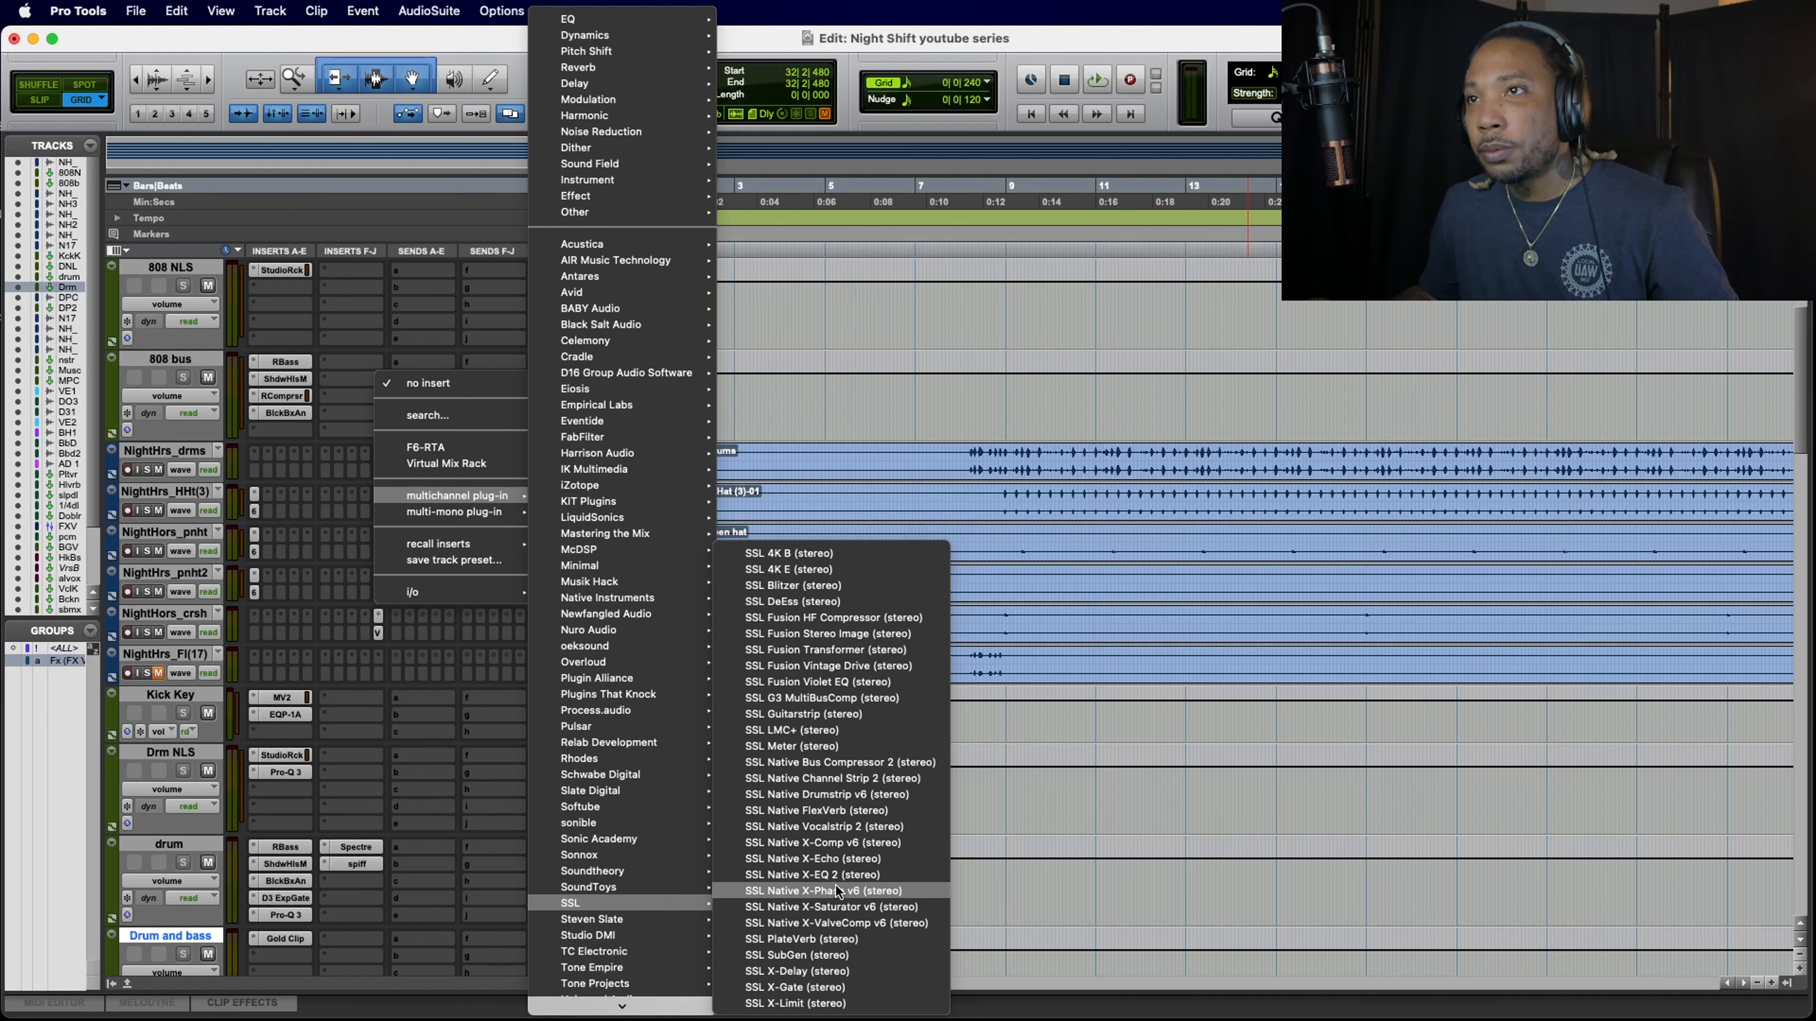
pyautogui.click(823, 940)
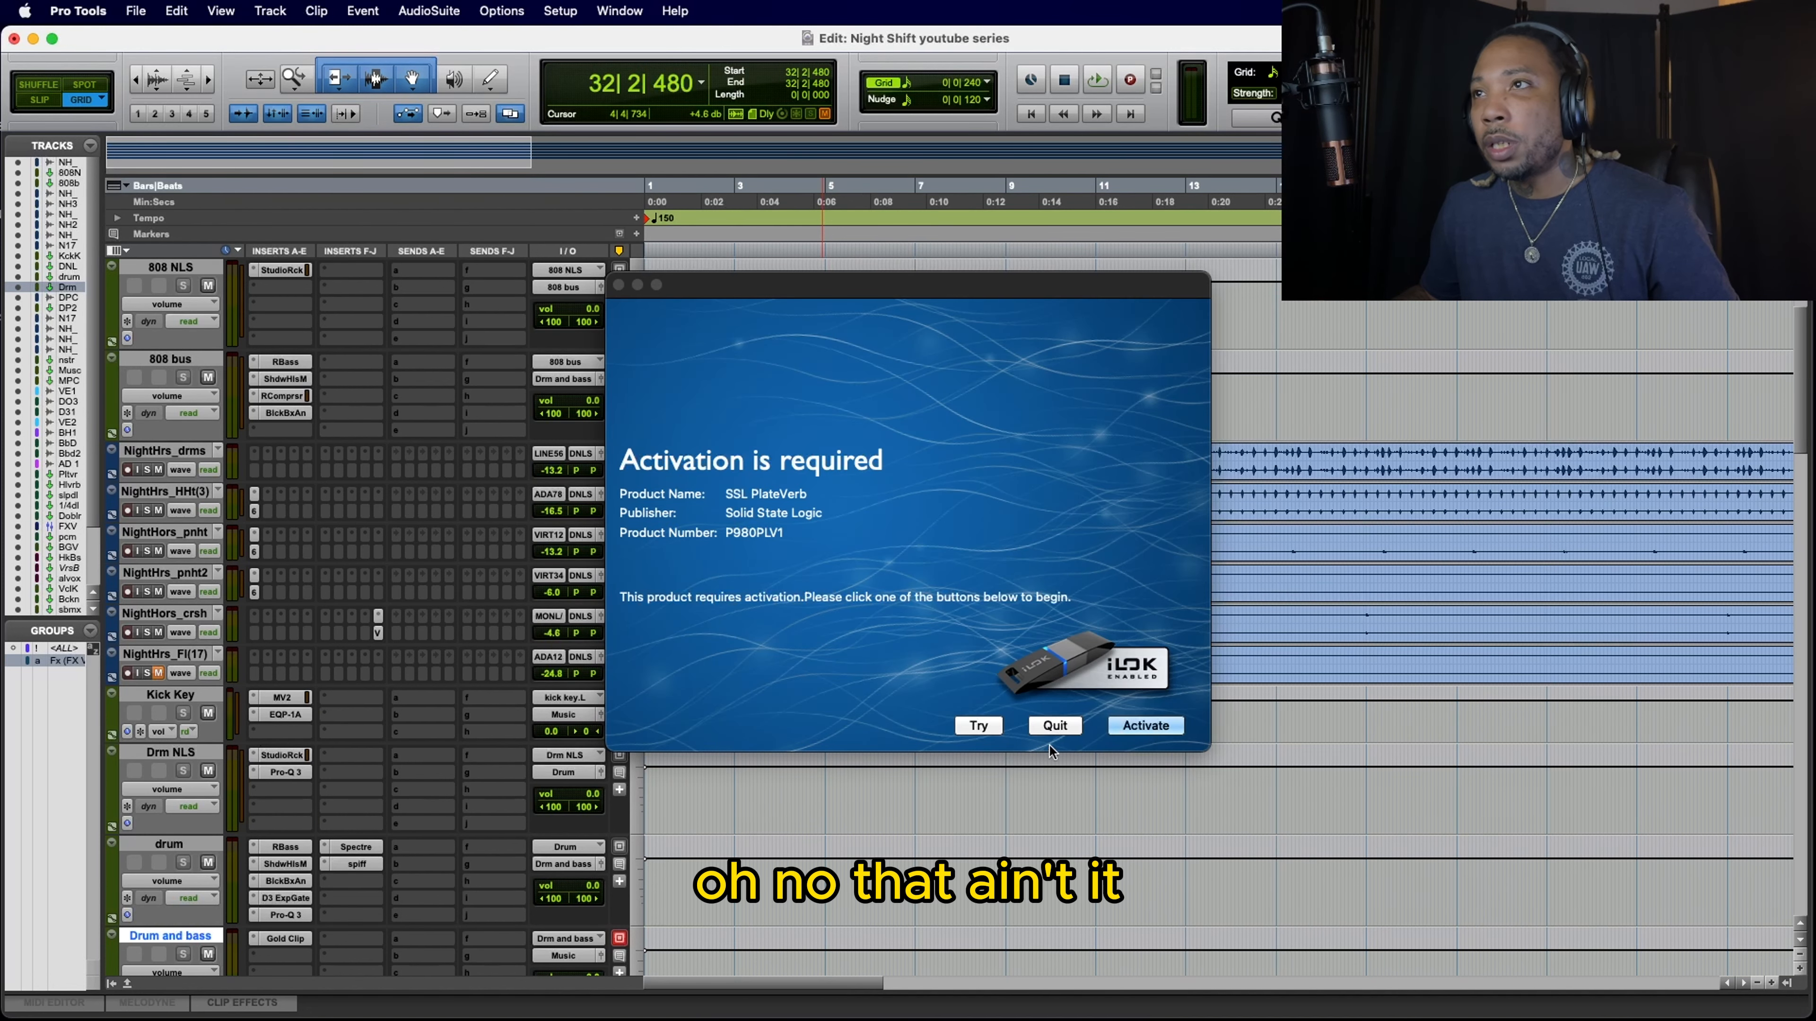
pyautogui.click(1054, 729)
pyautogui.click(1054, 729)
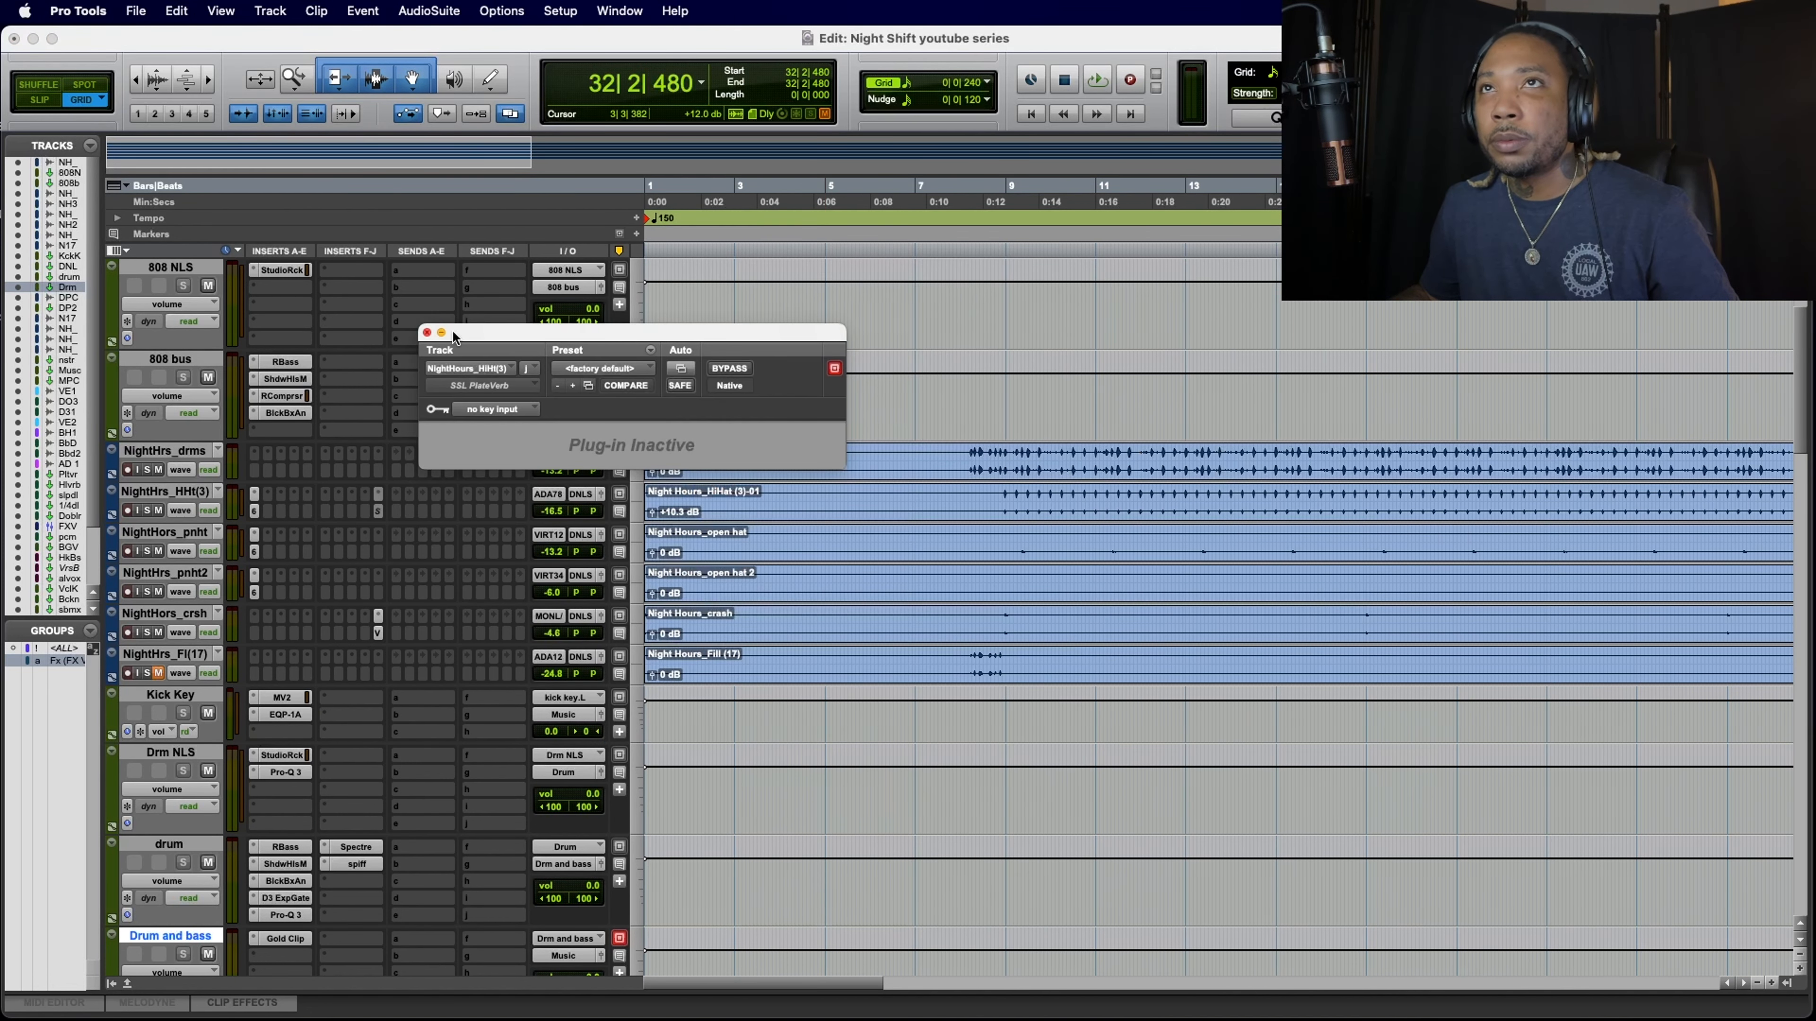
pyautogui.click(428, 334)
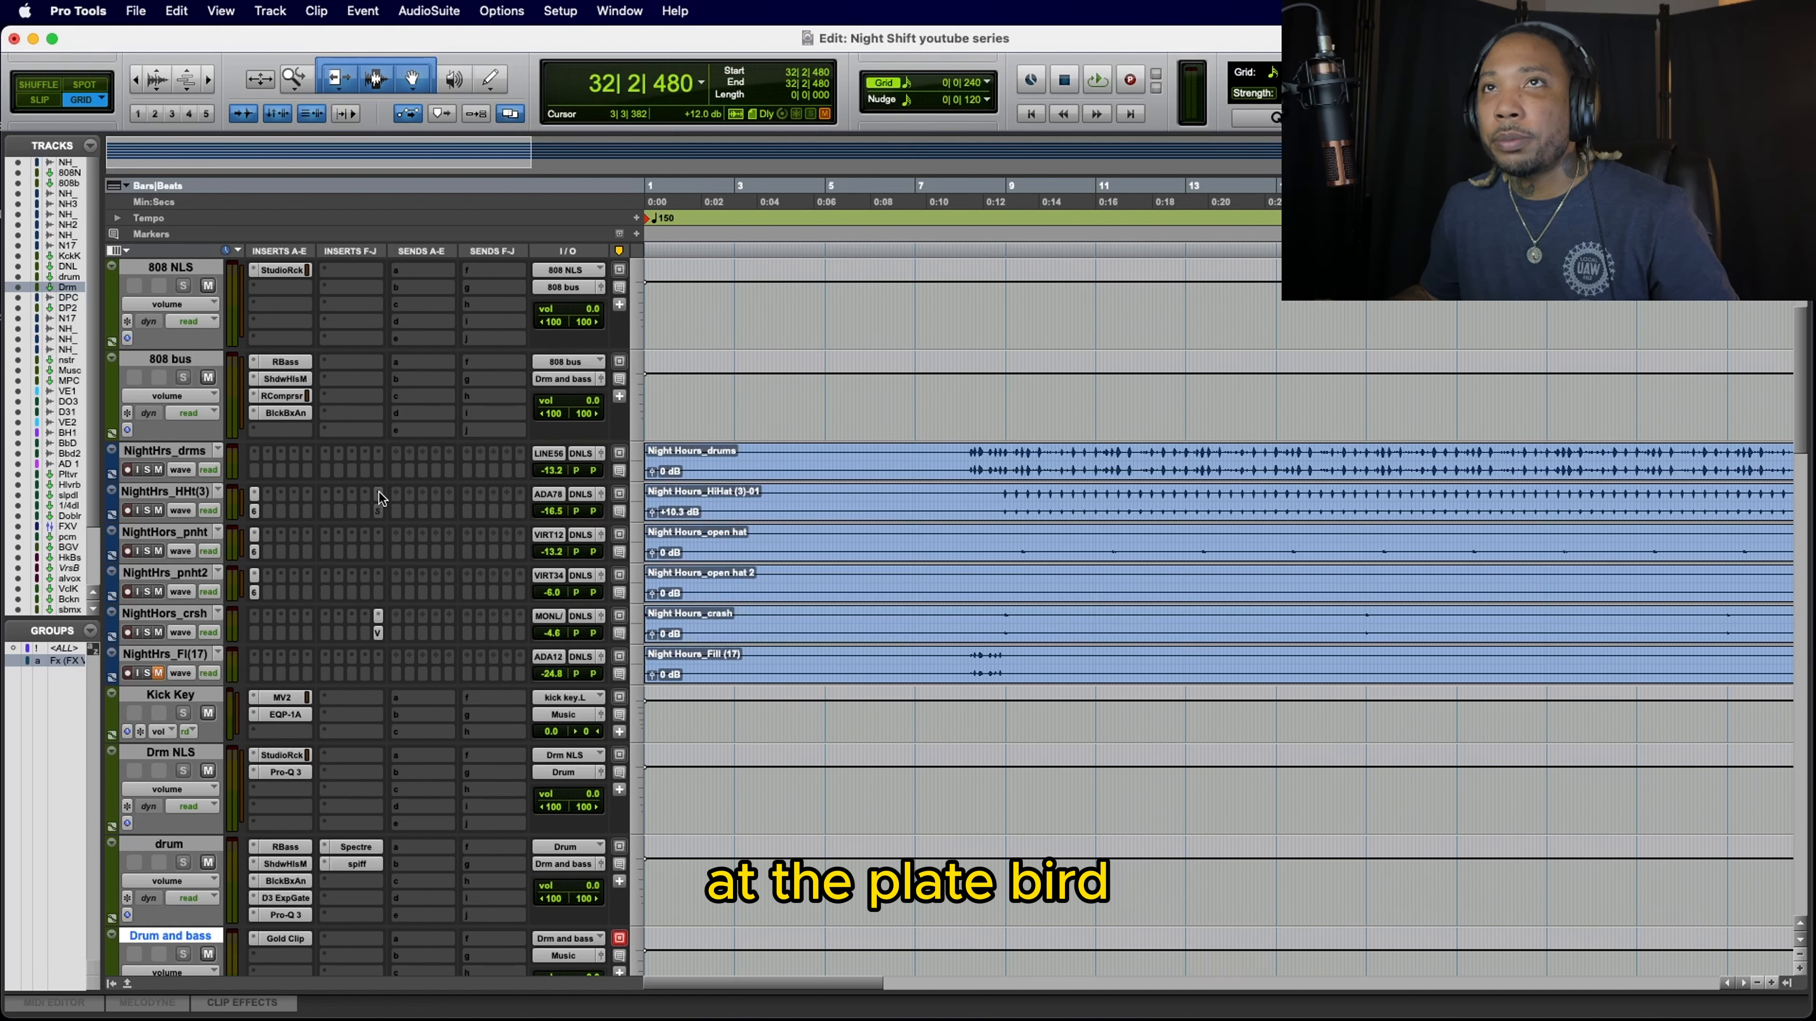
# Step: Replace the hi-hat track's reverb insert with SSL Native FlexVerb (stereo) and audition it during playback
pyautogui.click(378, 493)
pyautogui.moveTo(379, 494)
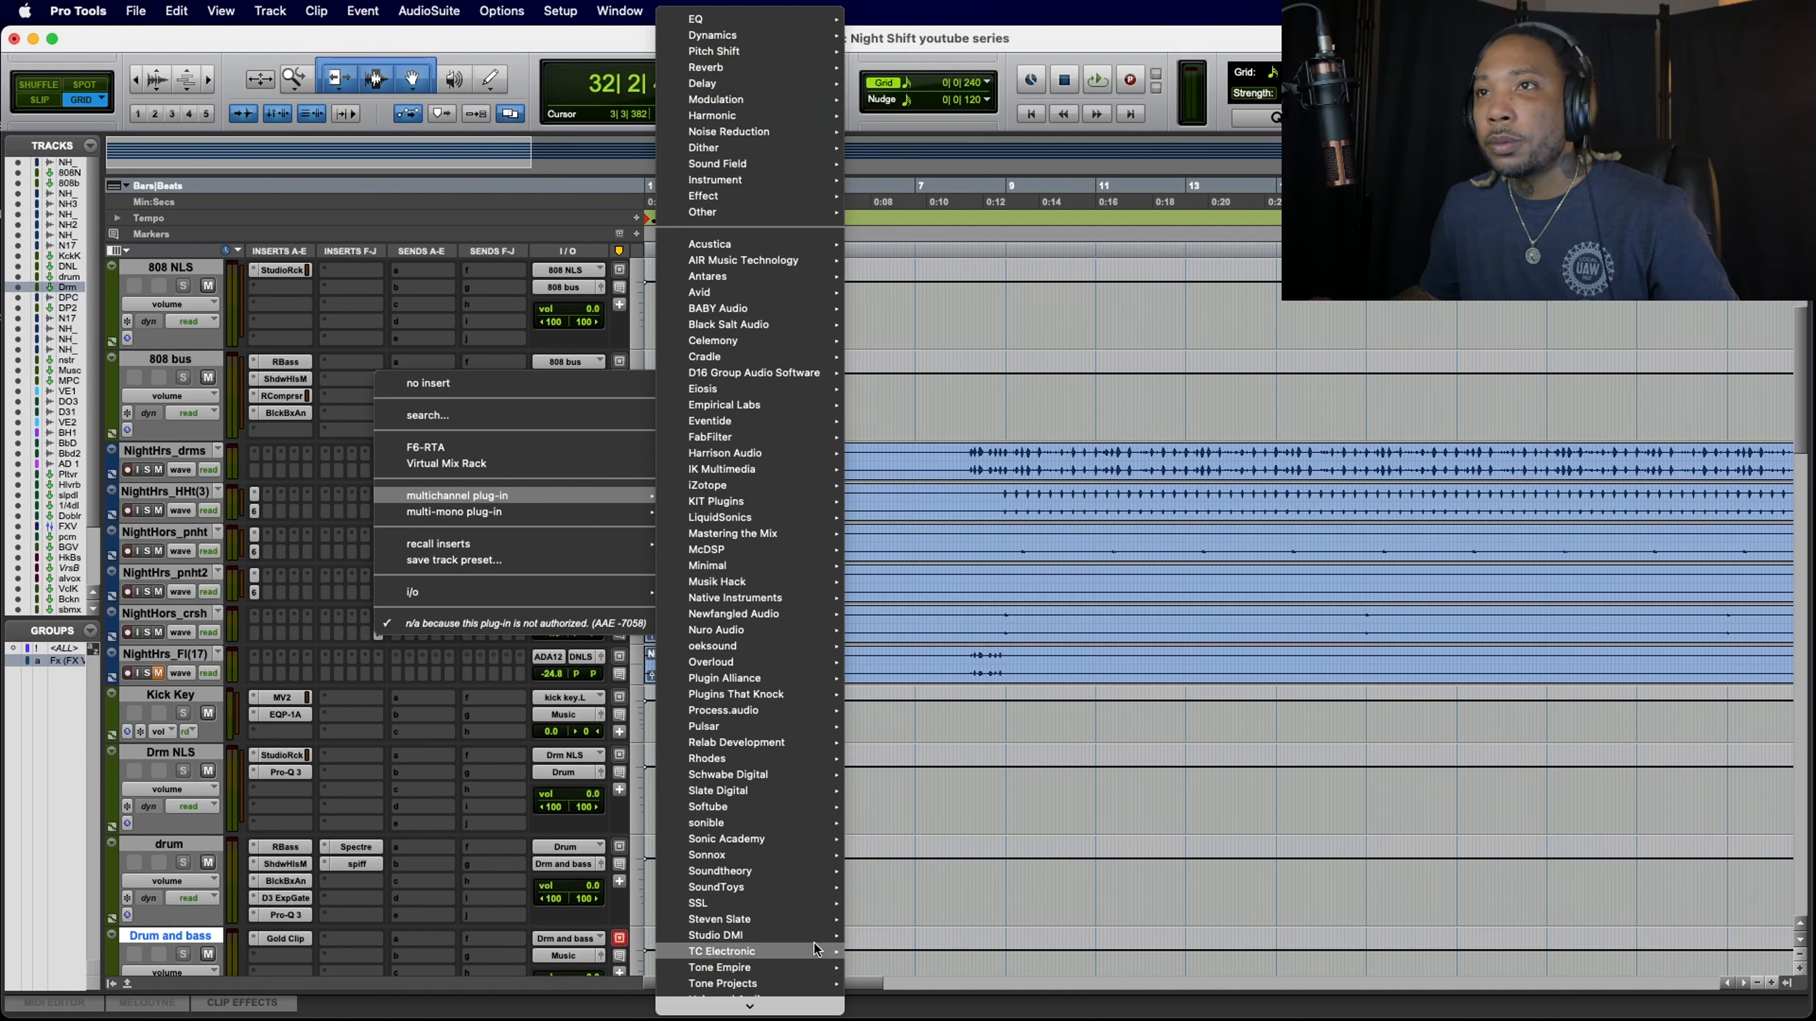
pyautogui.moveTo(761, 907)
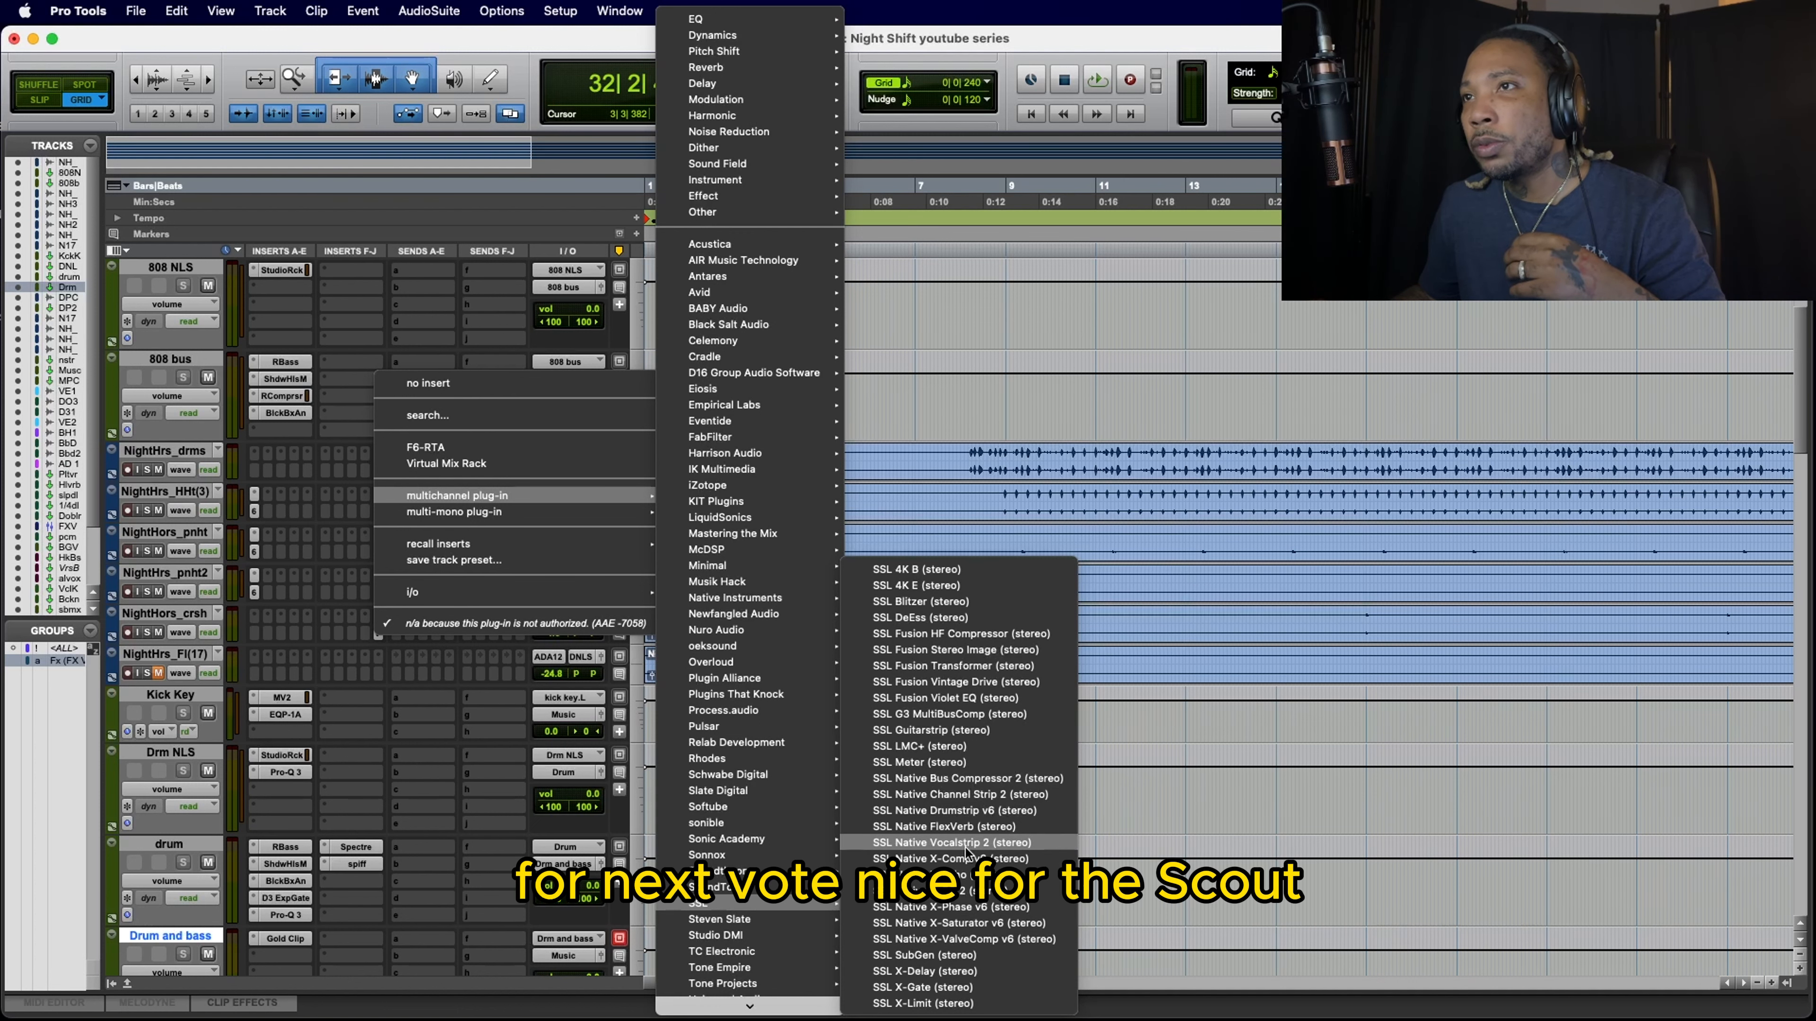
pyautogui.click(960, 829)
pyautogui.press('space')
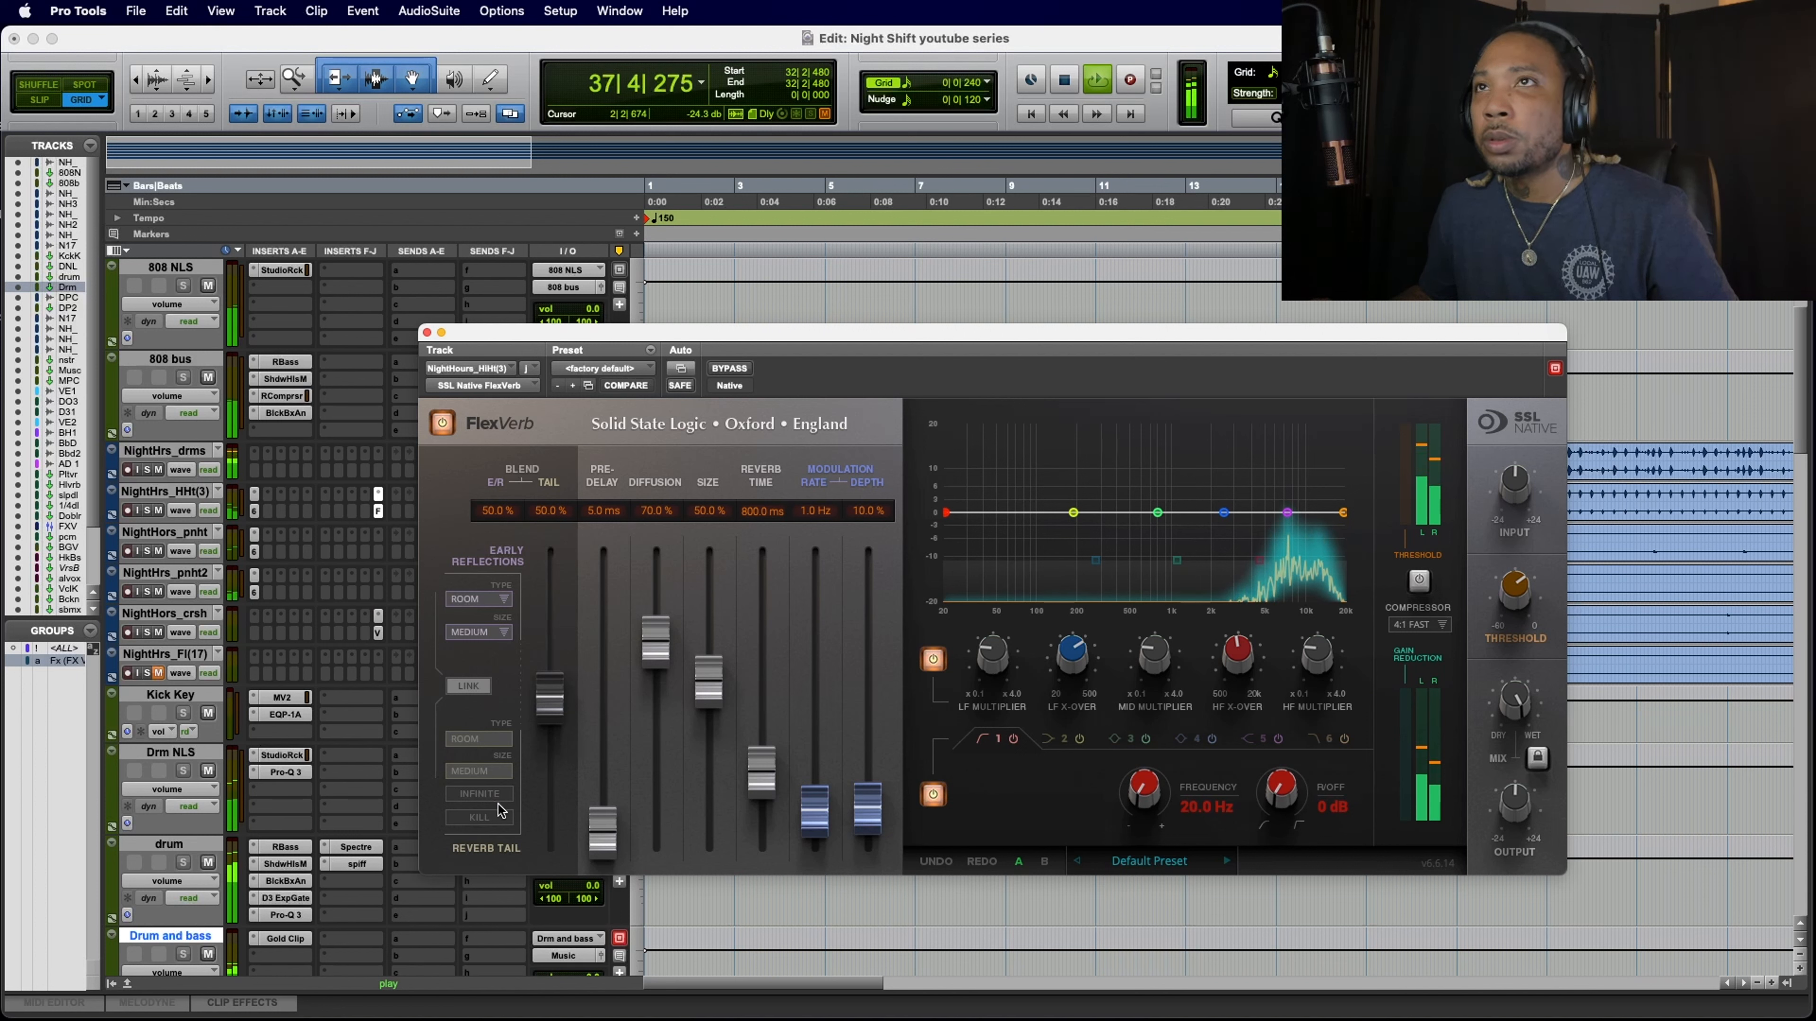
pyautogui.press('space')
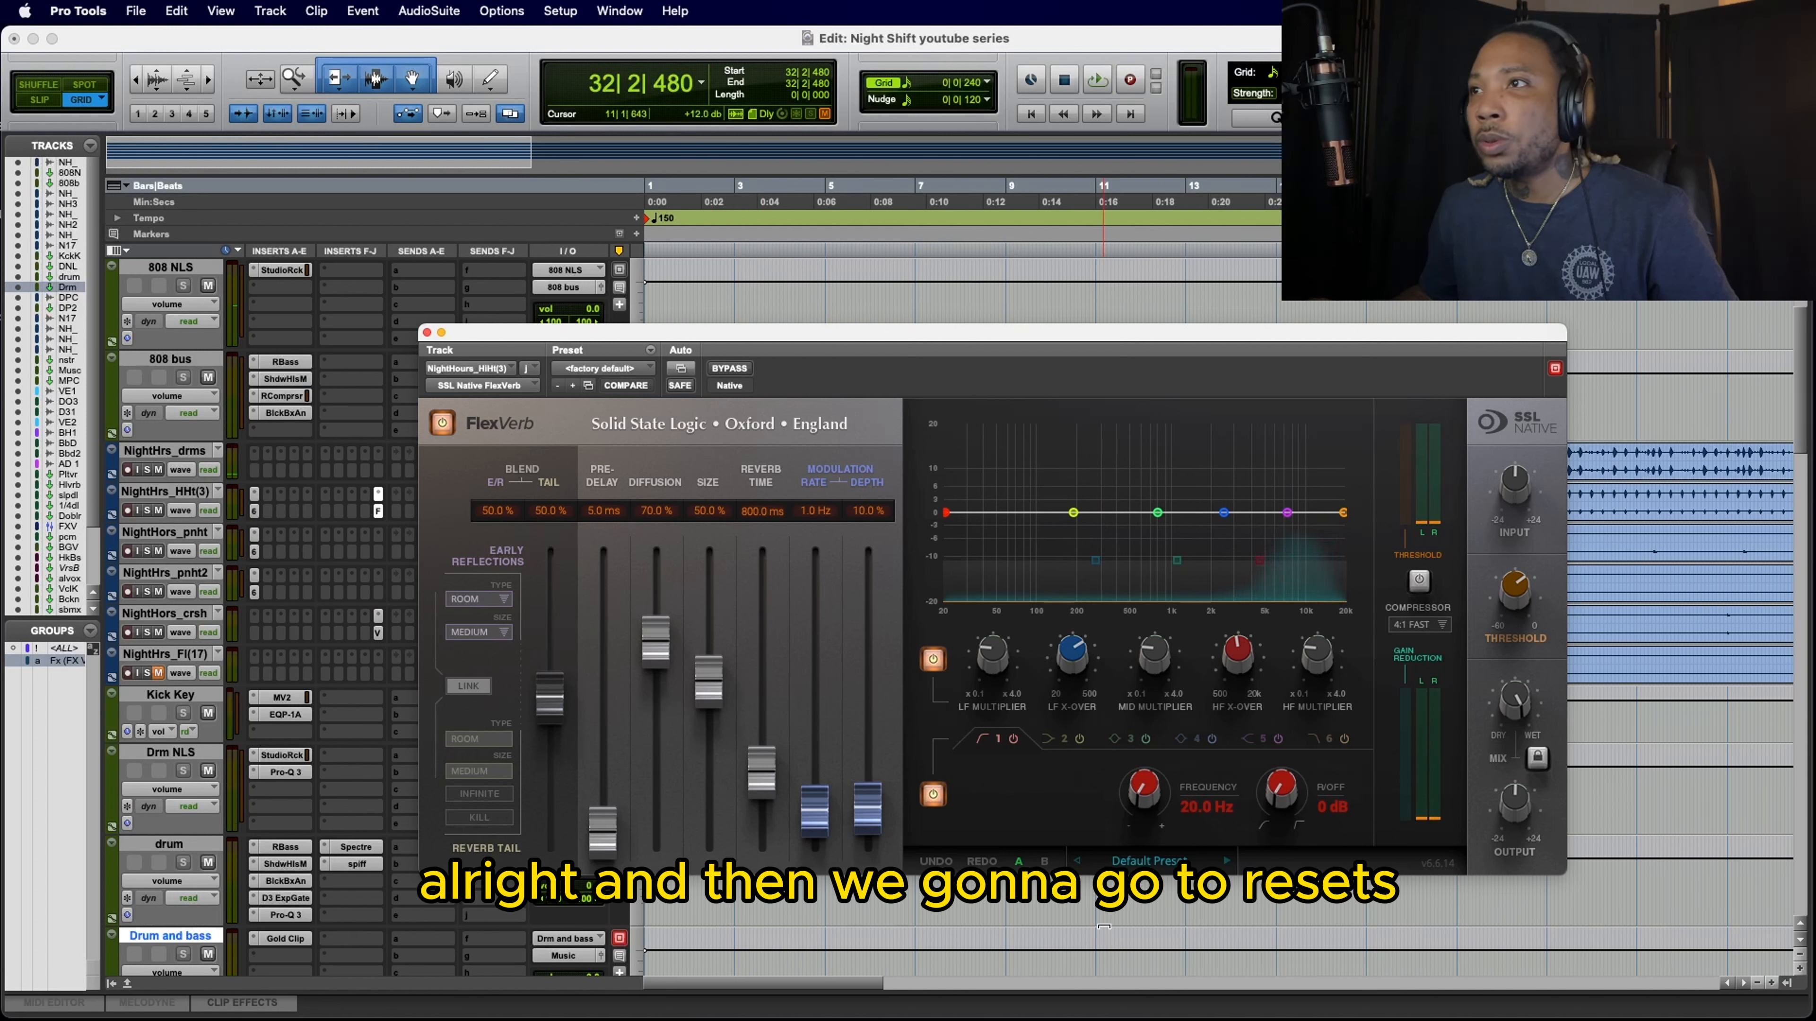
# Step: Load the Ambient preset from the Rooms category in the hi-hat FlexVerb and play the section
pyautogui.click(1144, 862)
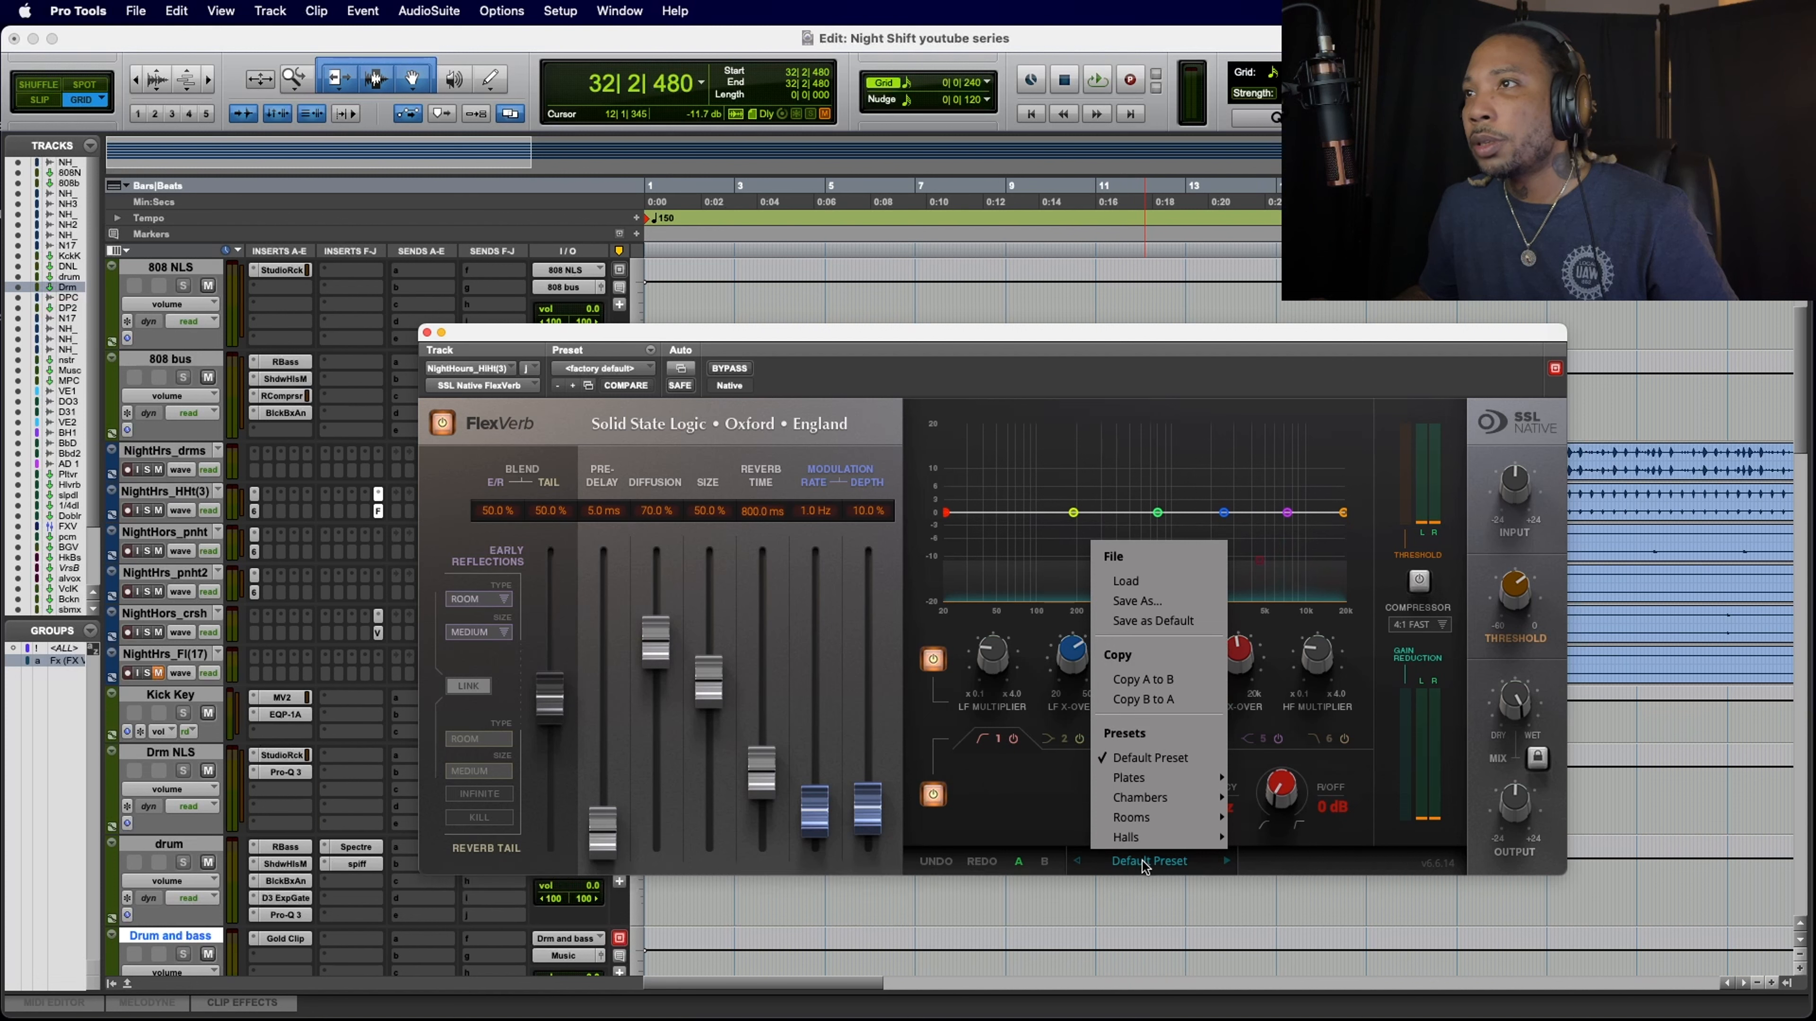
pyautogui.moveTo(1147, 841)
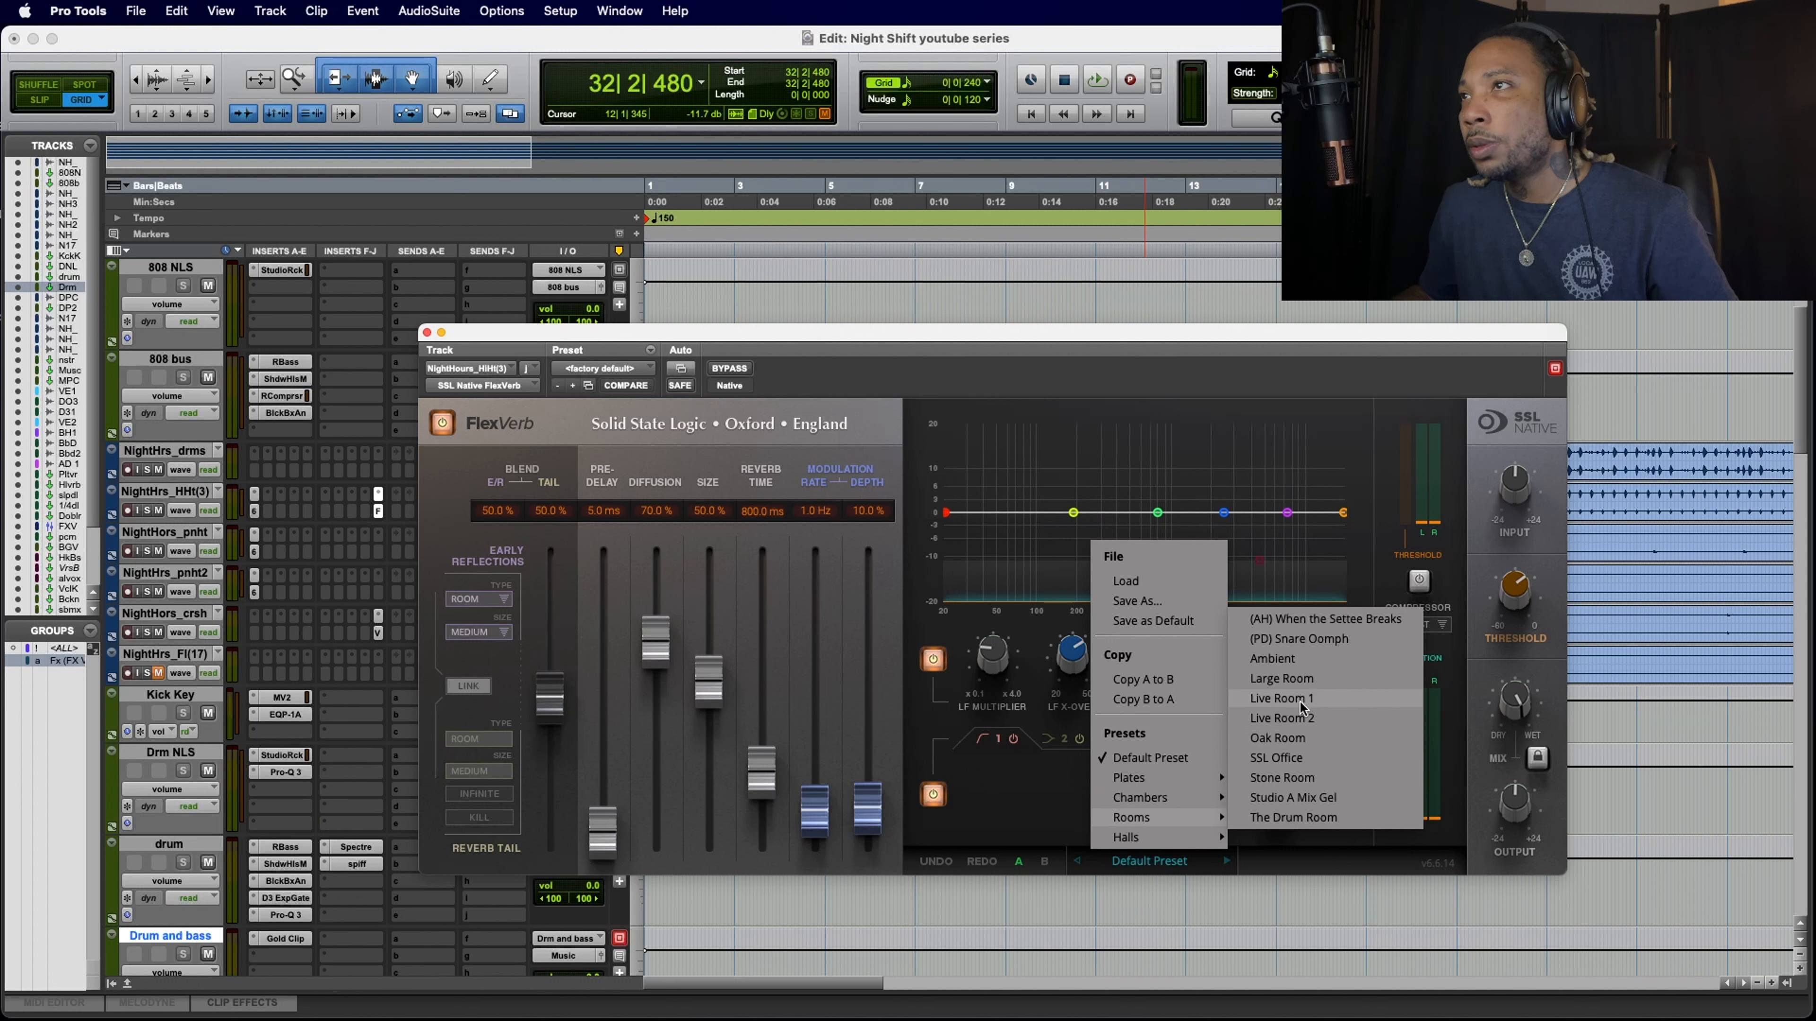
pyautogui.click(1301, 659)
pyautogui.press('space')
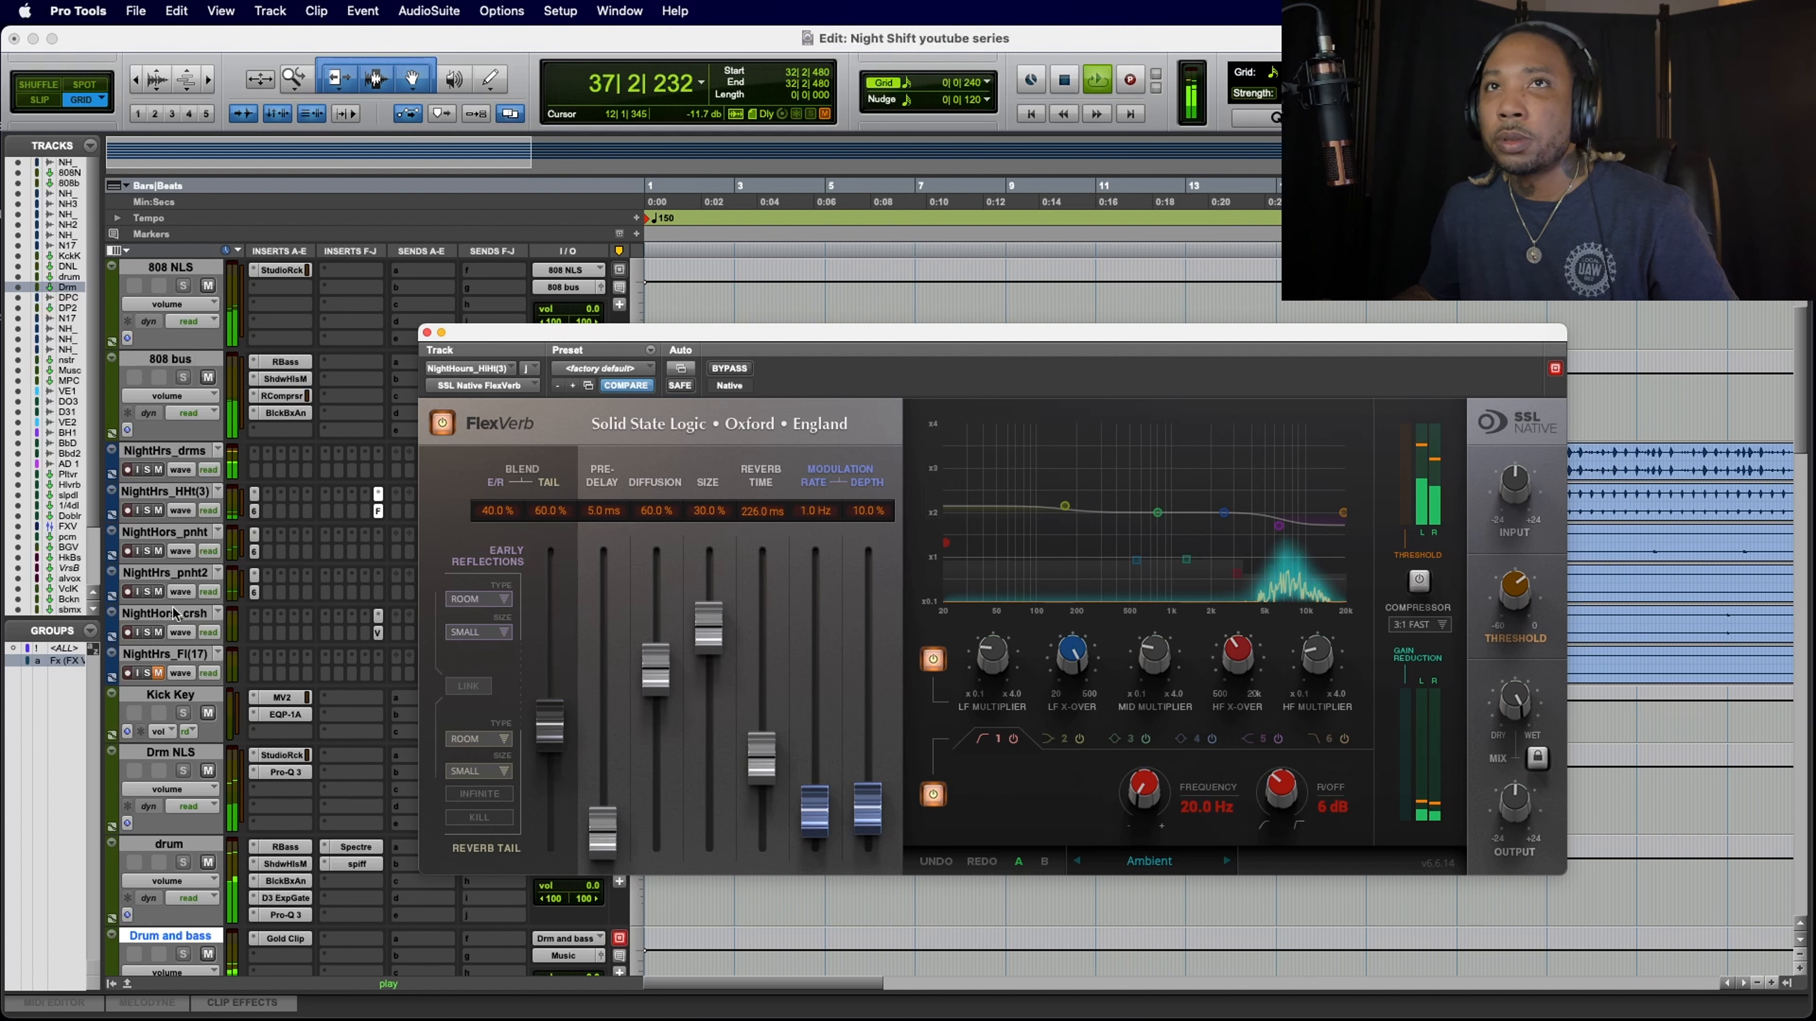
# Step: Solo the hi-hat, try its FlexVerb HF multiplier, and set the dry/wet Mix to about 52% while replaying the section
pyautogui.click(147, 510)
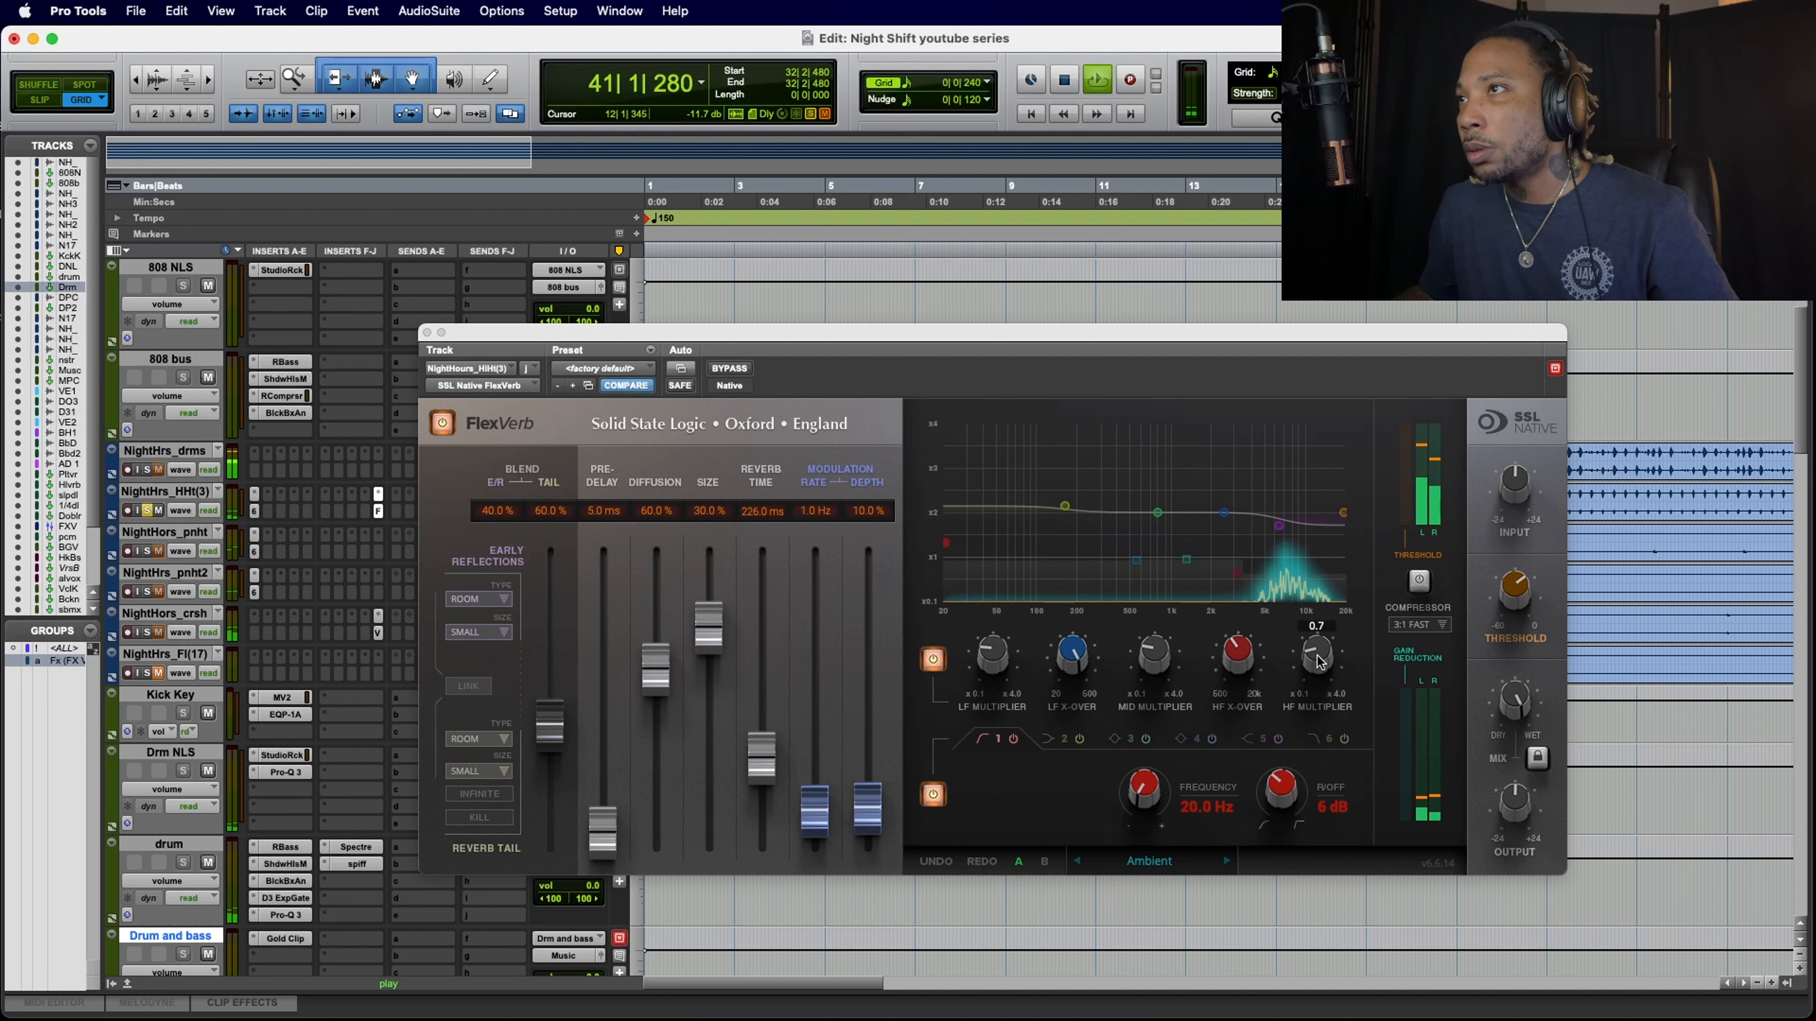
pyautogui.moveTo(1319, 662); pyautogui.dragTo(1319, 657)
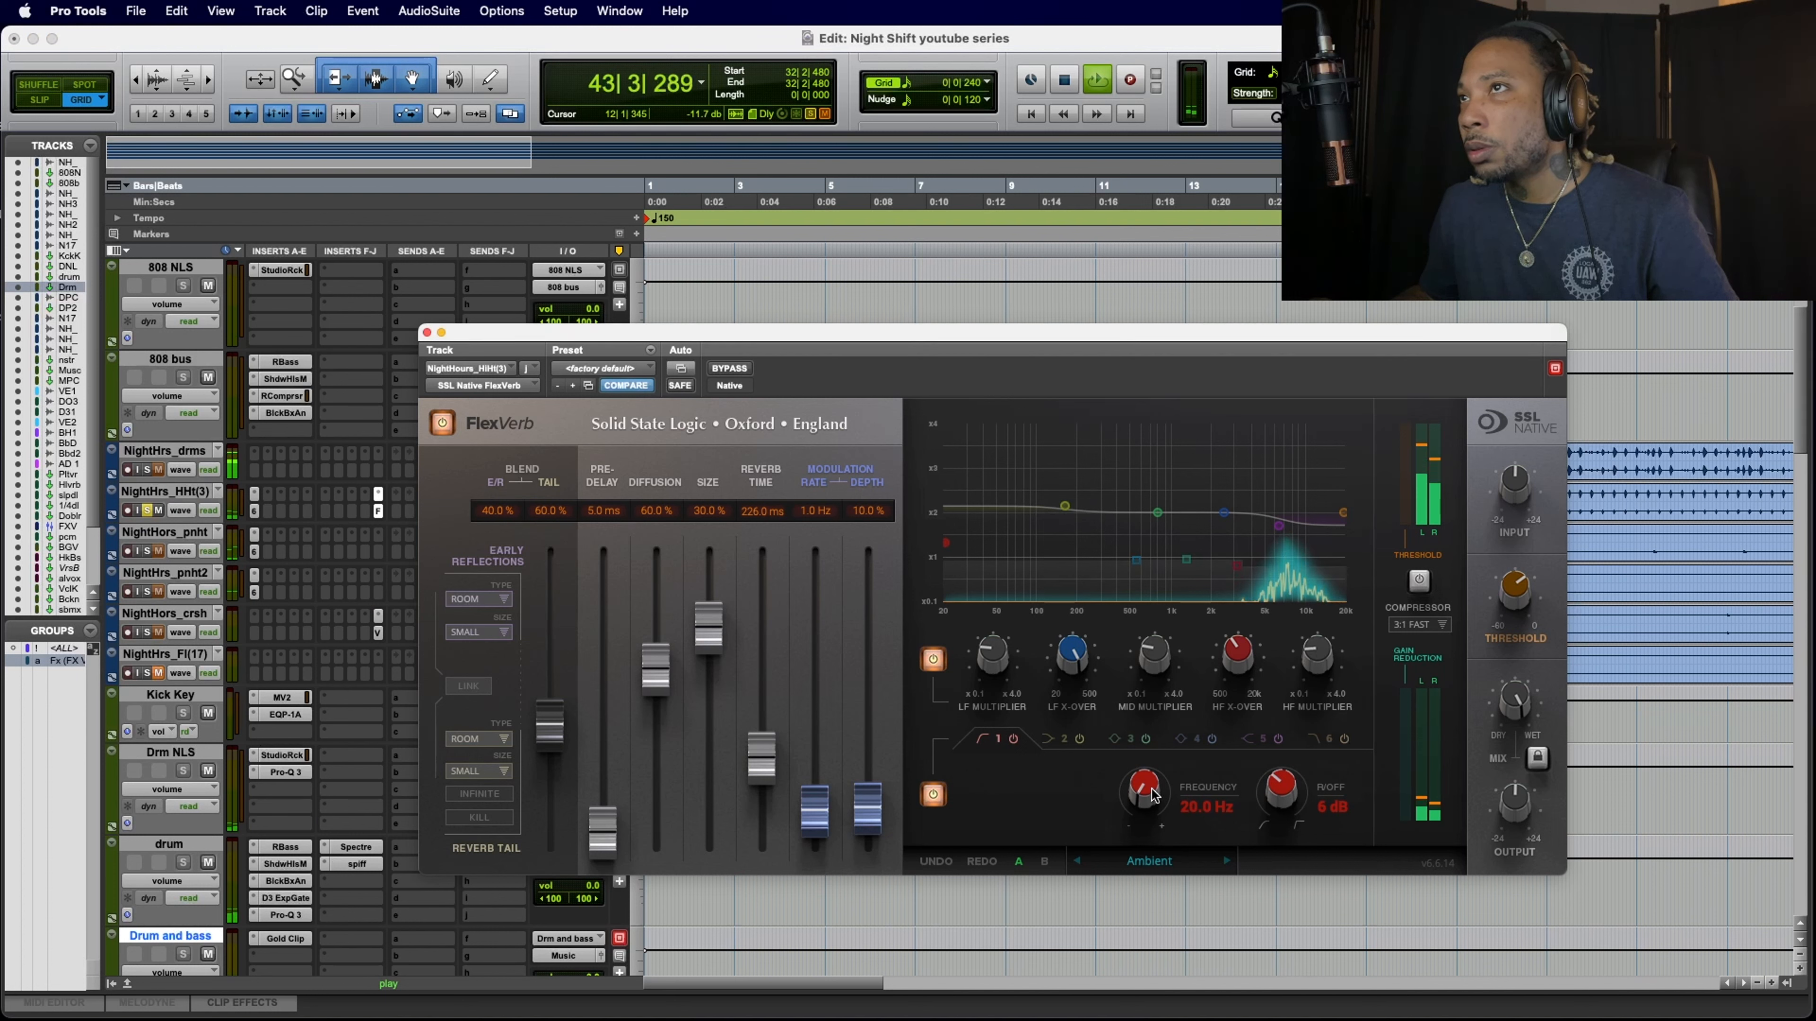
pyautogui.press('space')
pyautogui.press('space')
pyautogui.moveTo(1515, 690); pyautogui.dragTo(1517, 744)
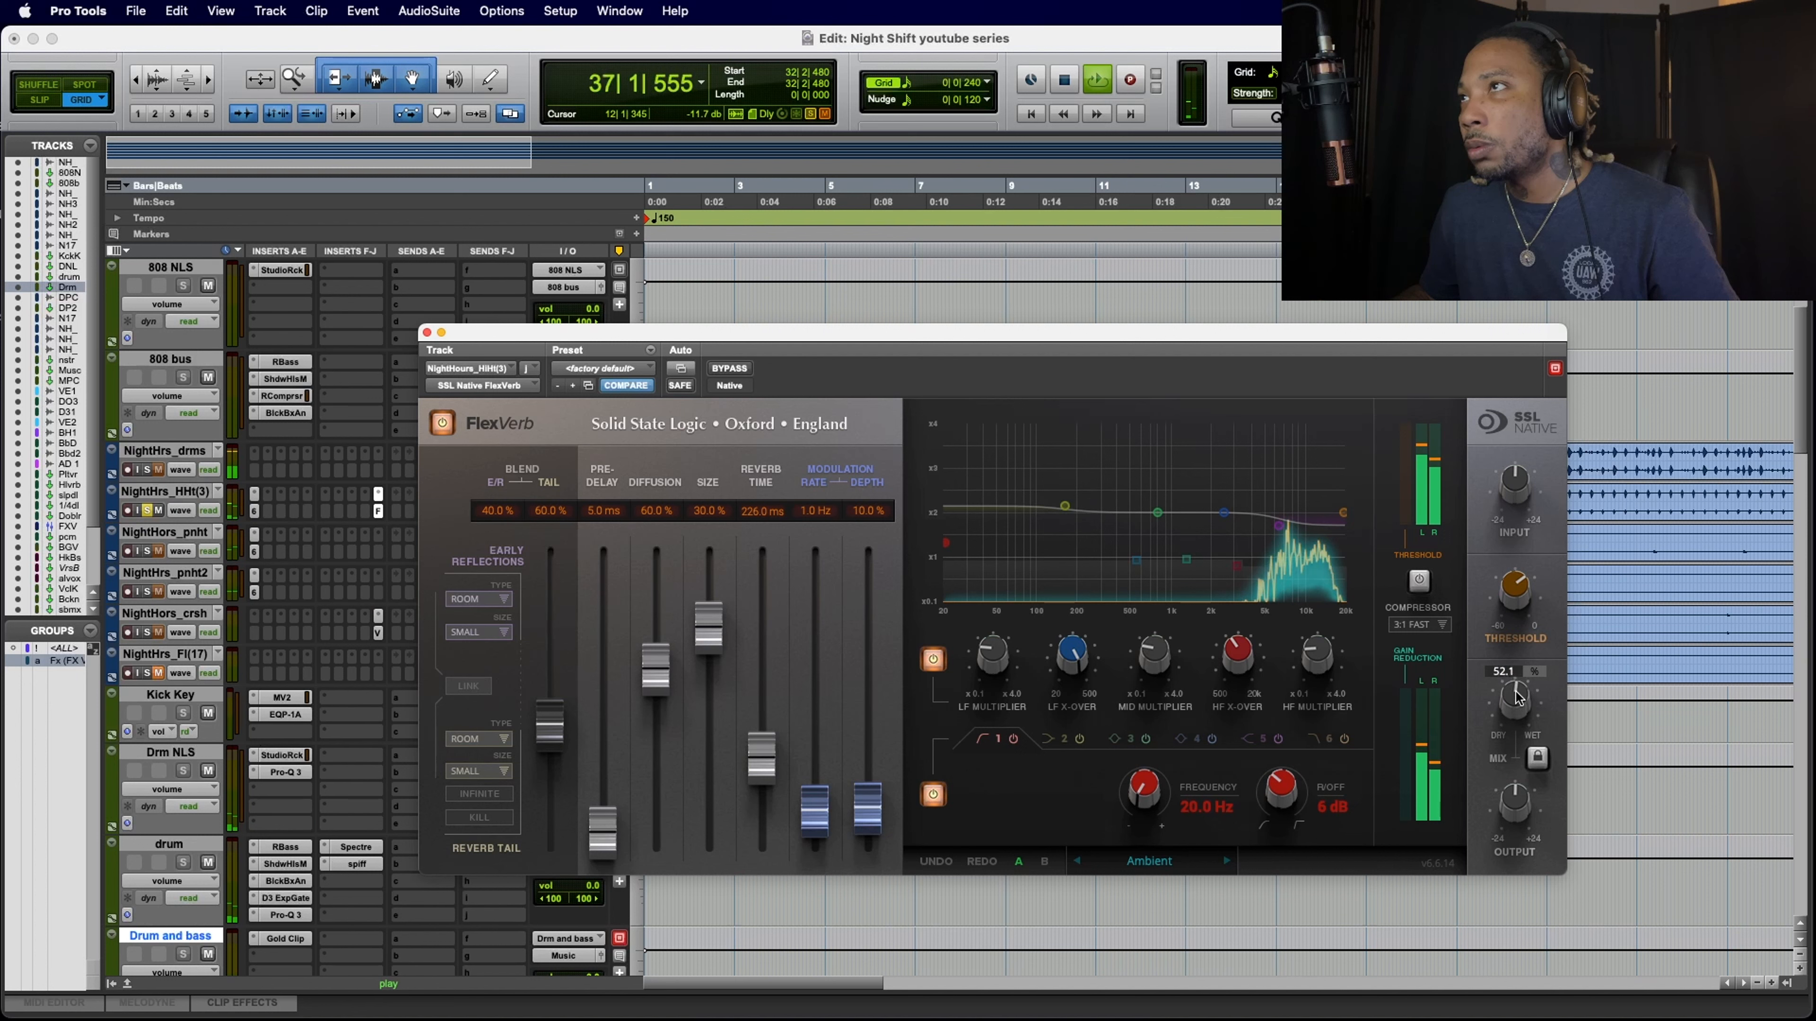
pyautogui.moveTo(1516, 691); pyautogui.dragTo(1516, 689)
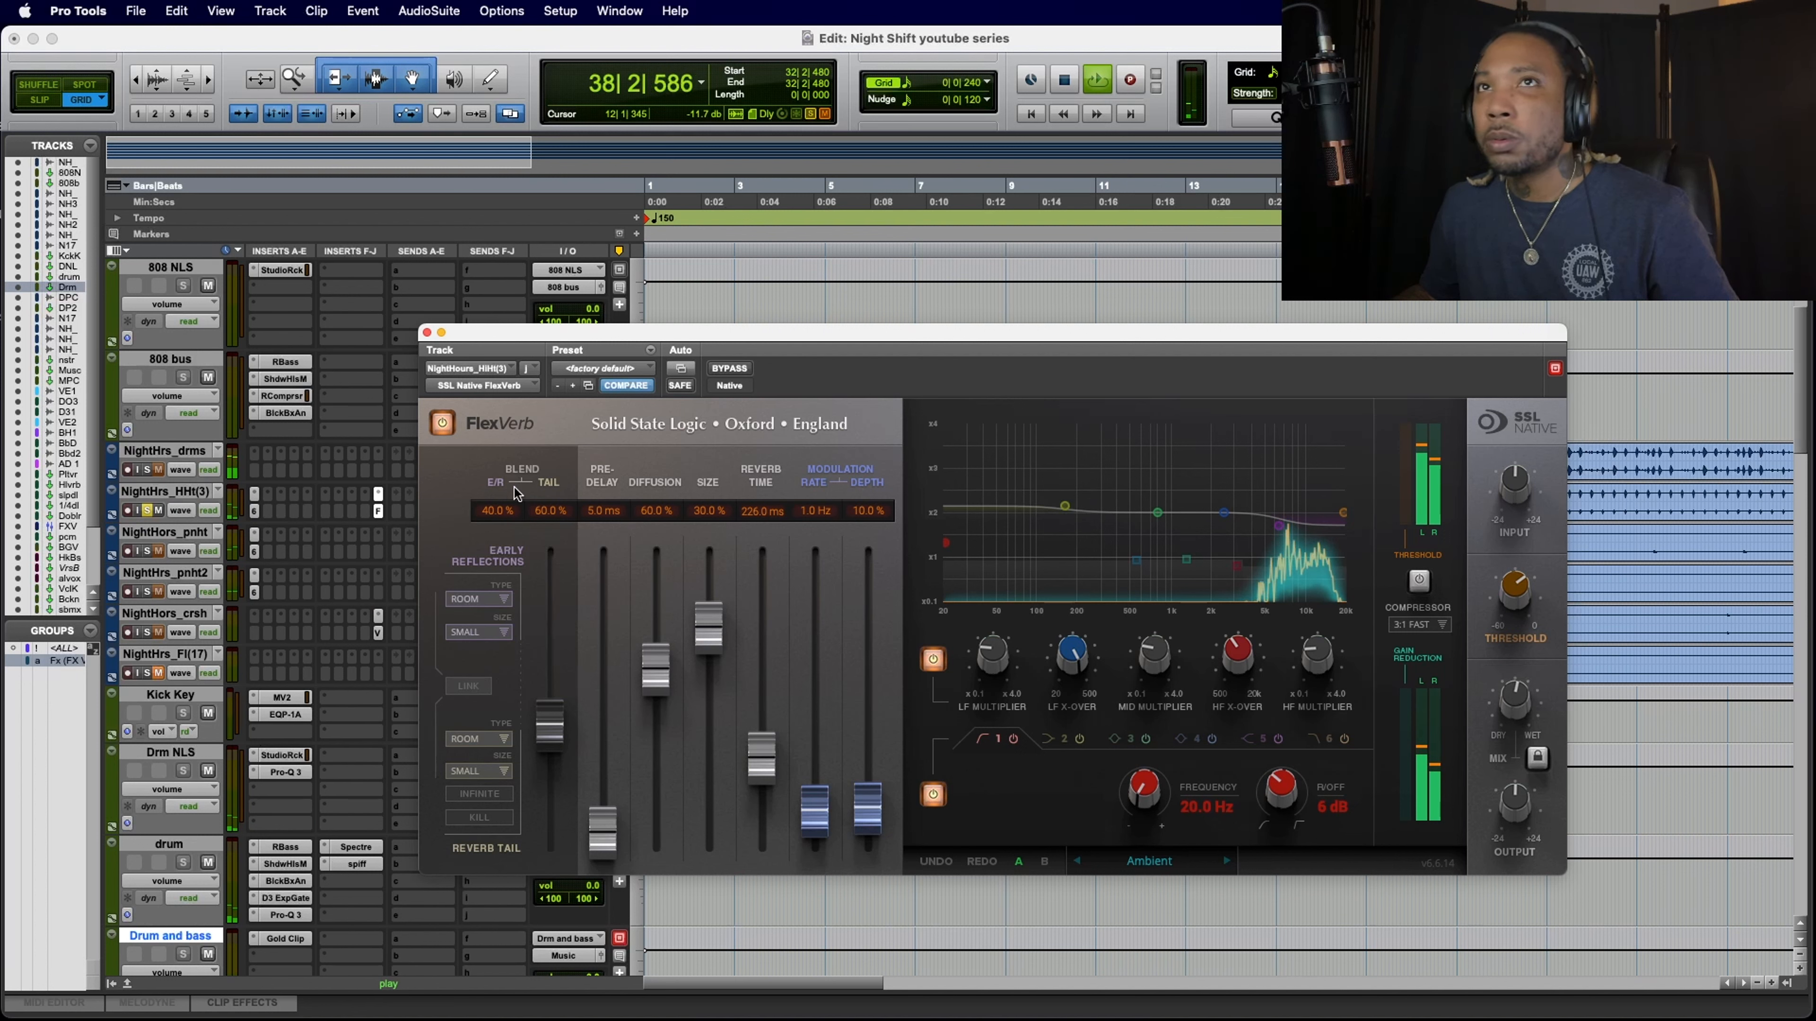
# Step: Unsolo the hi-hat, adjust the FlexVerb output level against the full mix, and close the plug-in
pyautogui.click(148, 512)
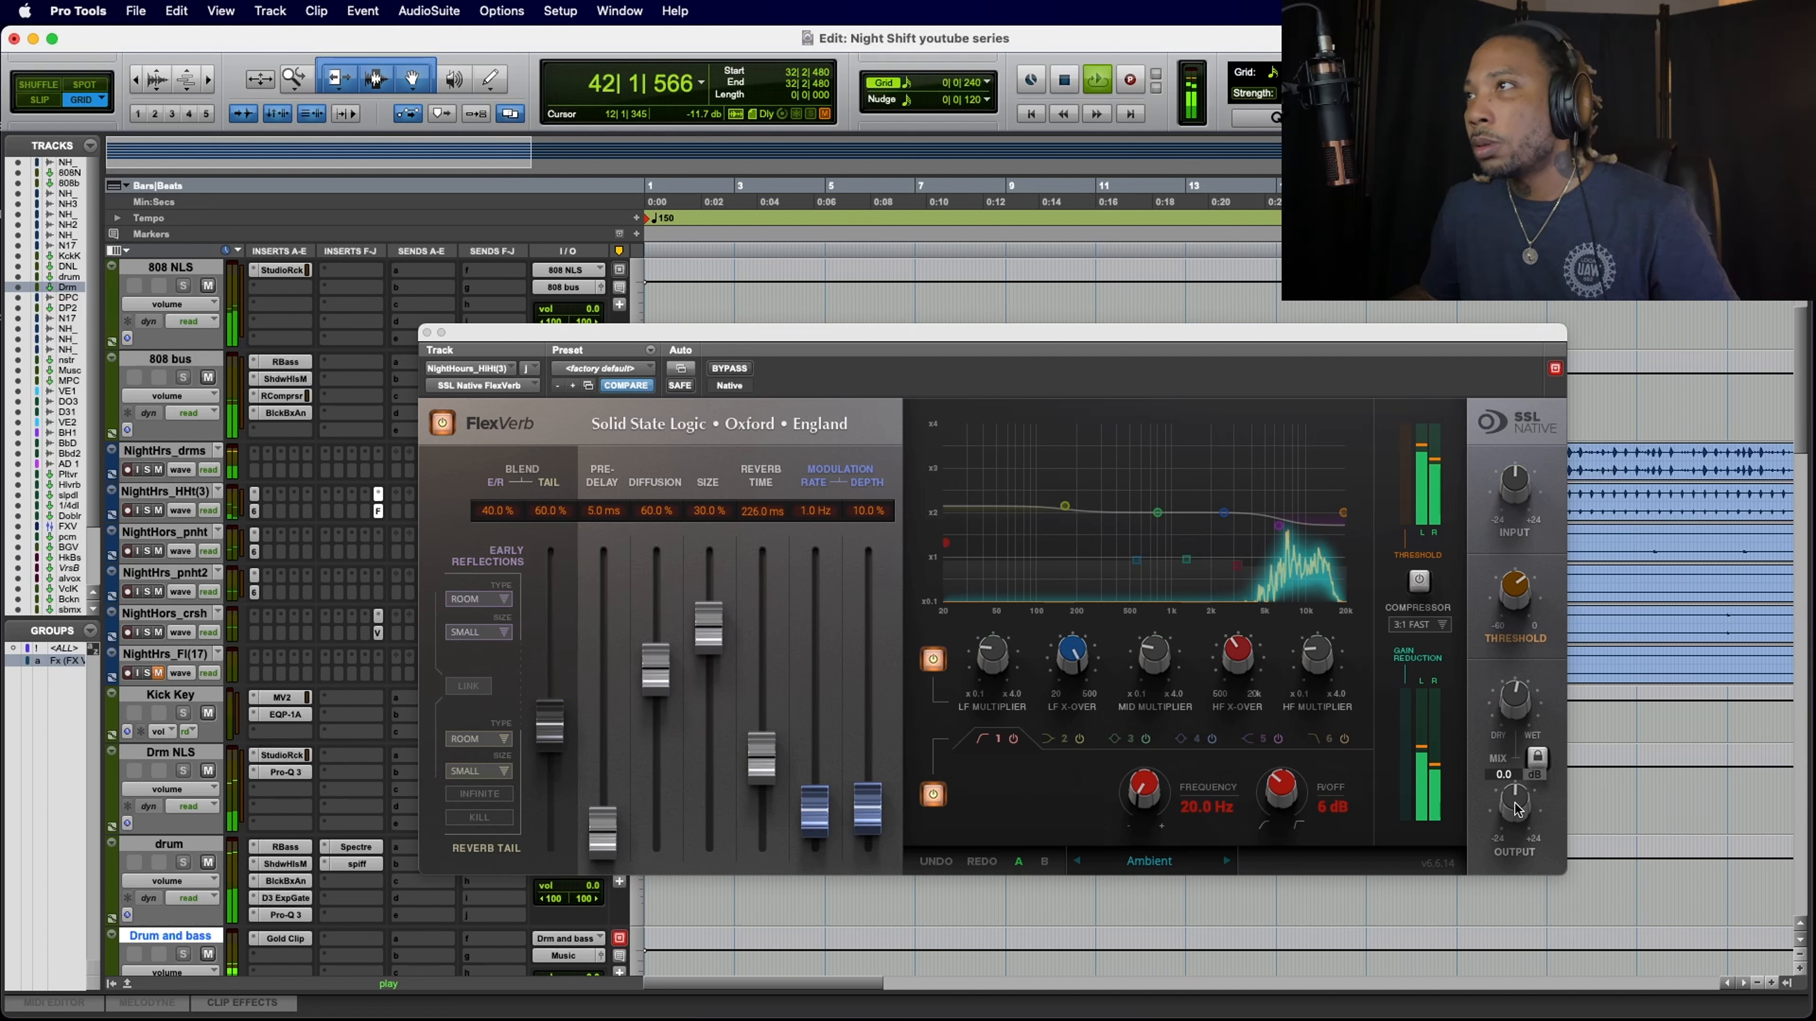
pyautogui.moveTo(1515, 802)
pyautogui.mouseDown()
pyautogui.moveTo(1519, 748)
pyautogui.moveTo(1510, 873)
pyautogui.moveTo(1514, 809)
pyautogui.mouseUp()
pyautogui.scroll(1, 1511, 803)
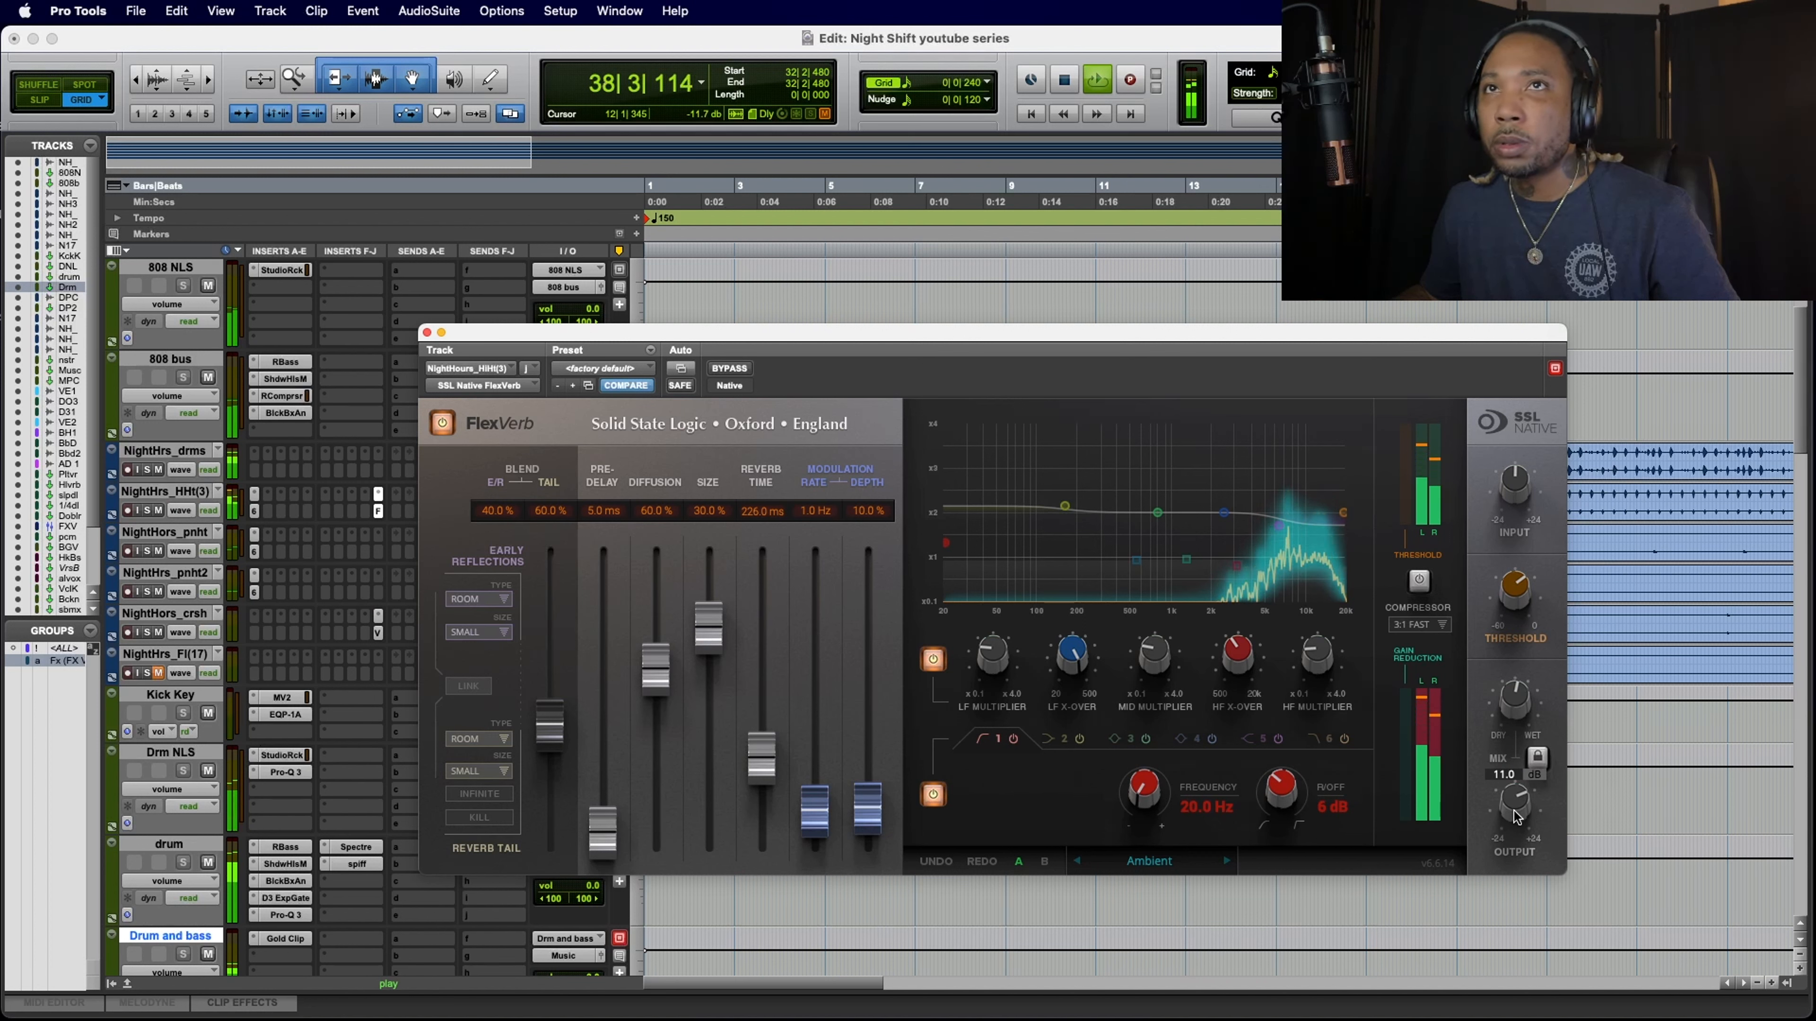
pyautogui.click(427, 332)
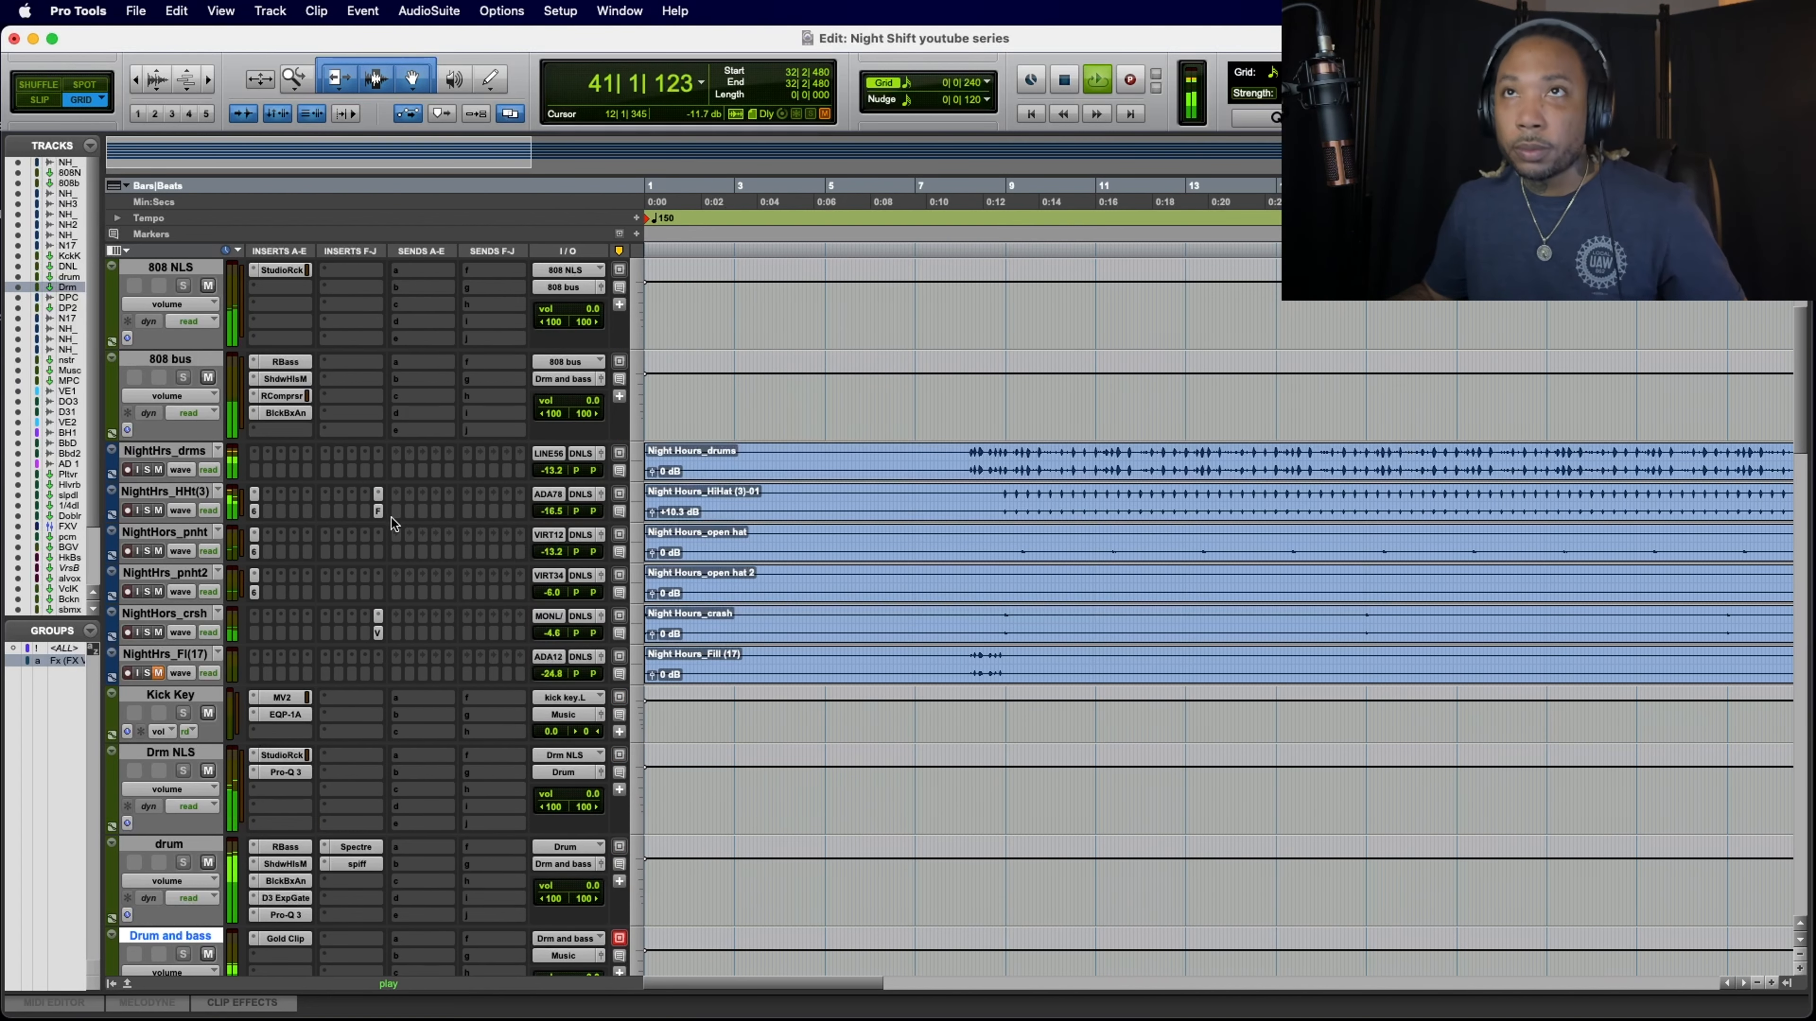
# Step: Copy the hi-hat's FlexVerb insert to both open hat tracks and restart playback
pyautogui.moveTo(379, 512); pyautogui.dragTo(380, 595)
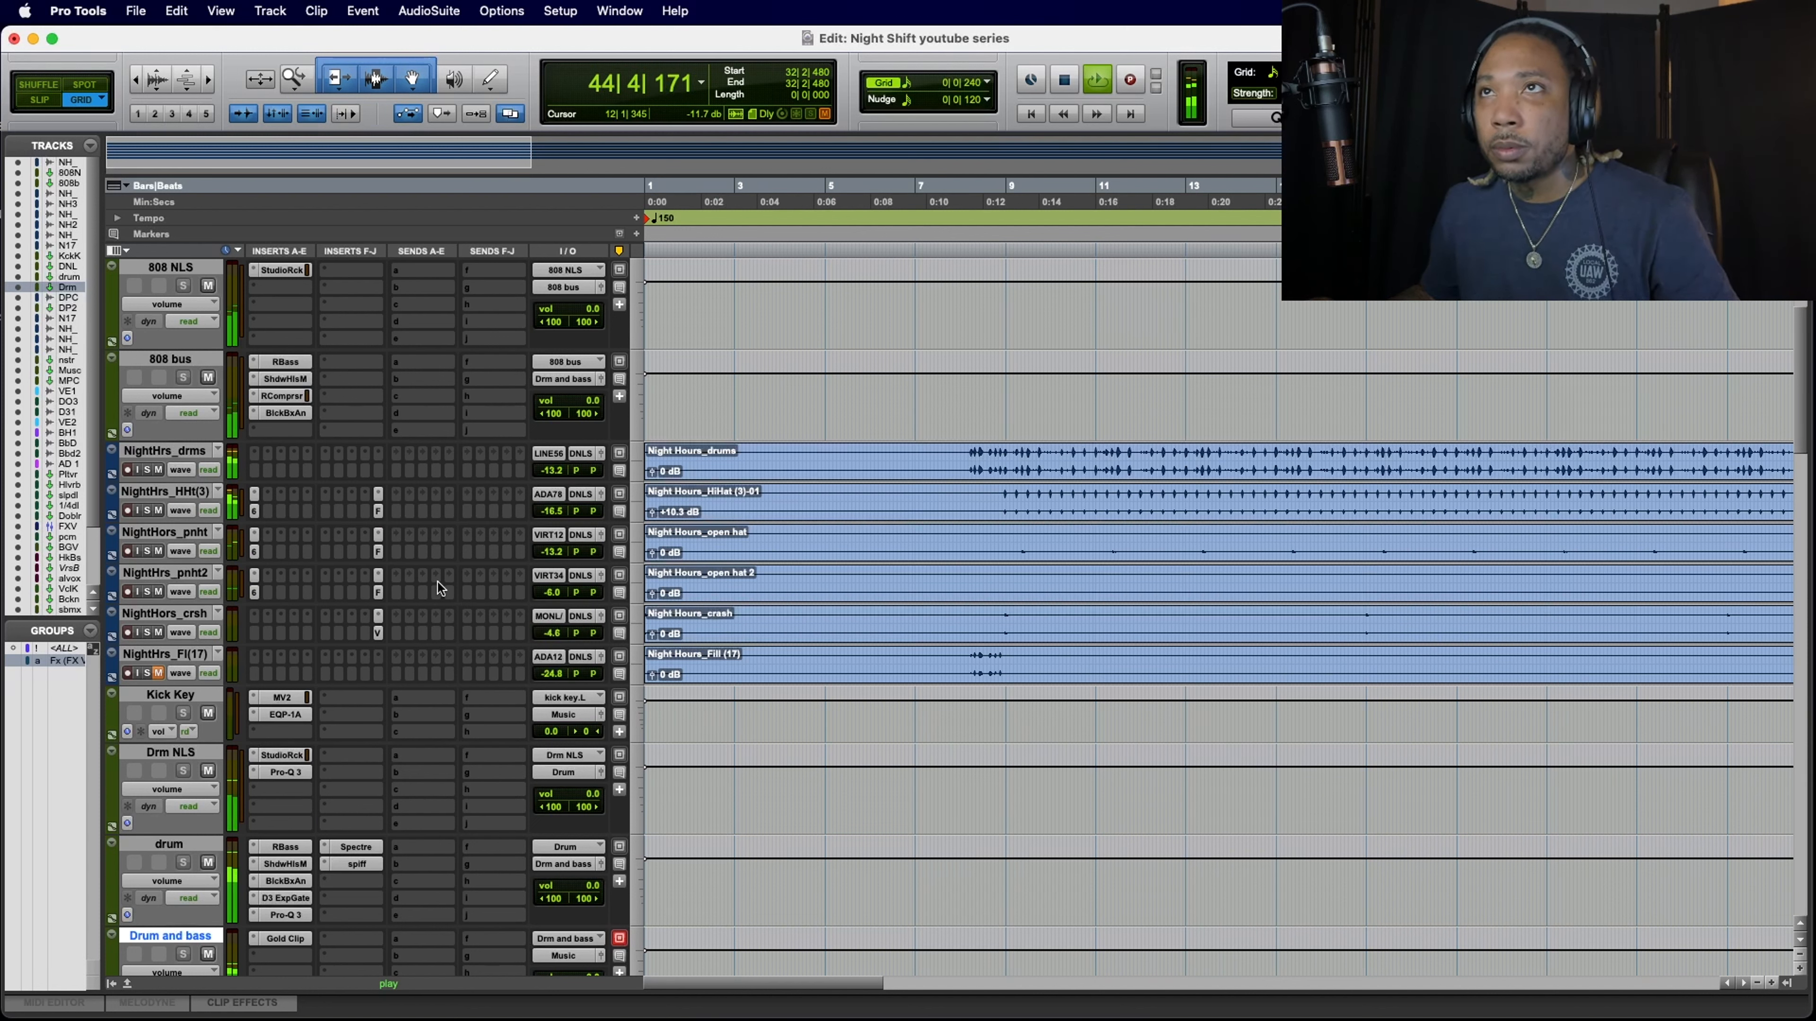
pyautogui.press('space')
pyautogui.press('space')
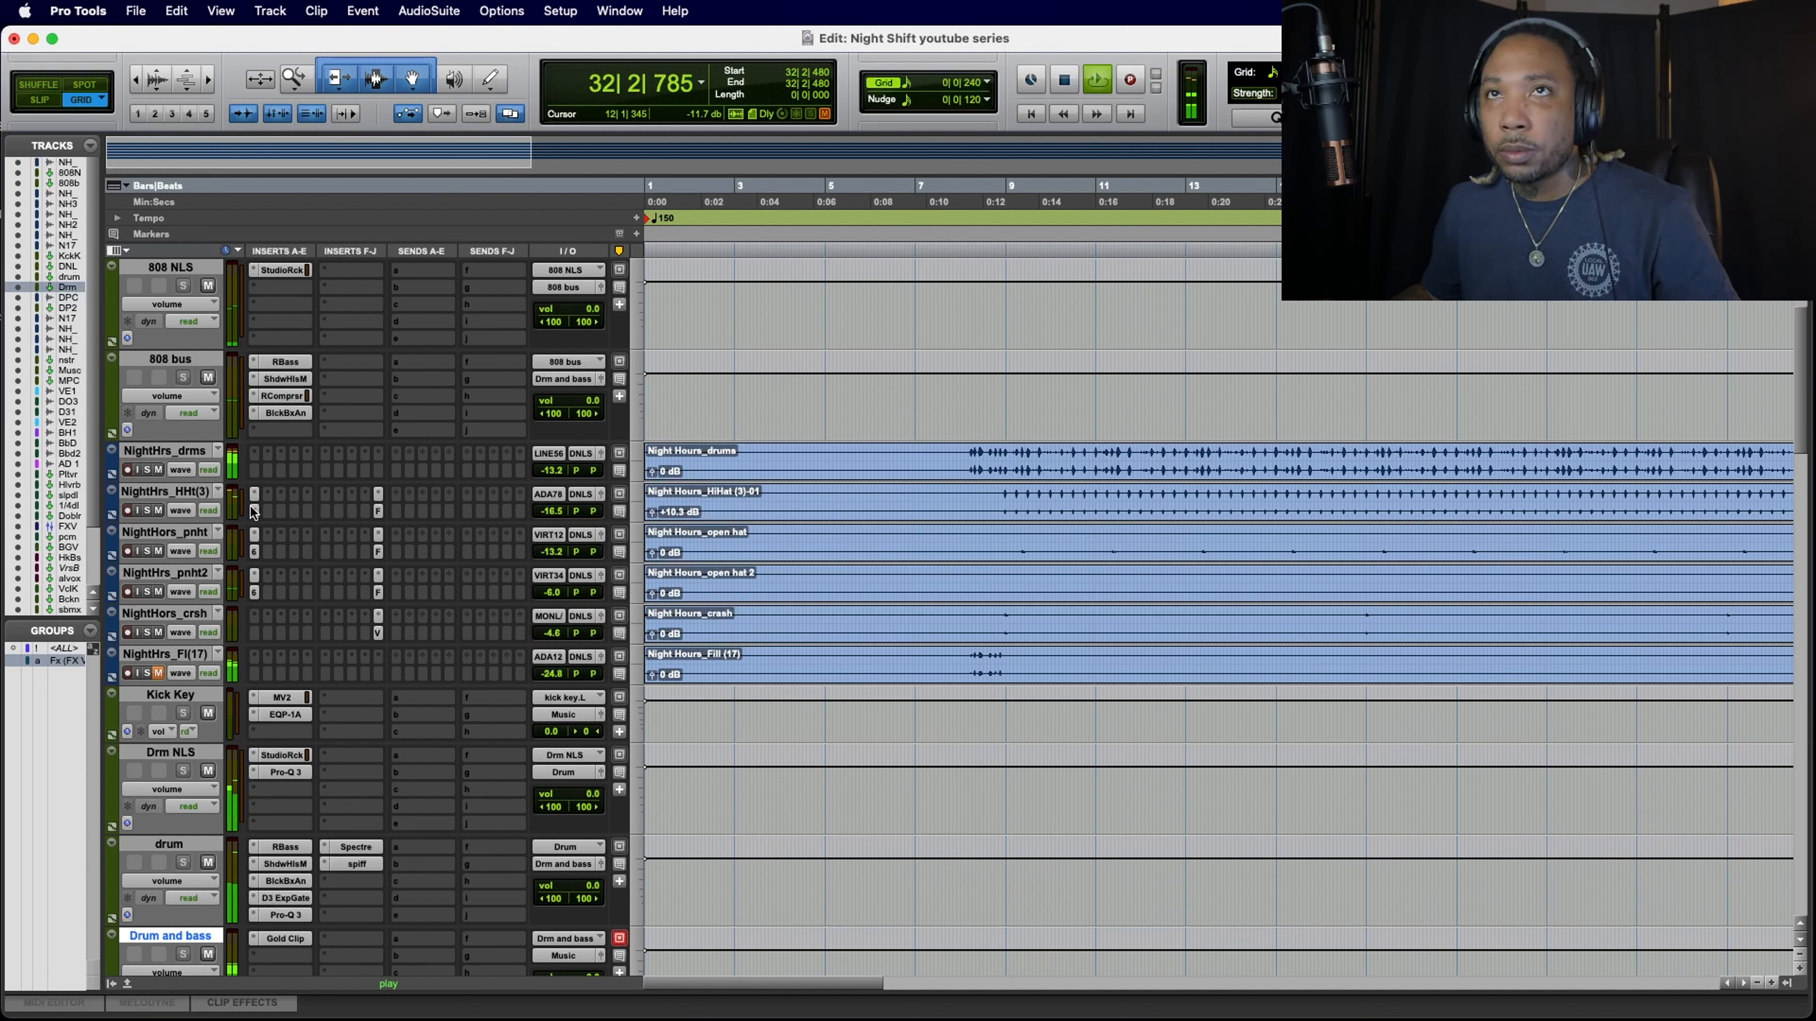
# Step: Lower the F6-RTA high-cut filters on the hi-hat to about 12875 Hz, on the first open hat, and on the second to about 10485 Hz
pyautogui.click(254, 495)
pyautogui.moveTo(1069, 620); pyautogui.dragTo(1066, 620)
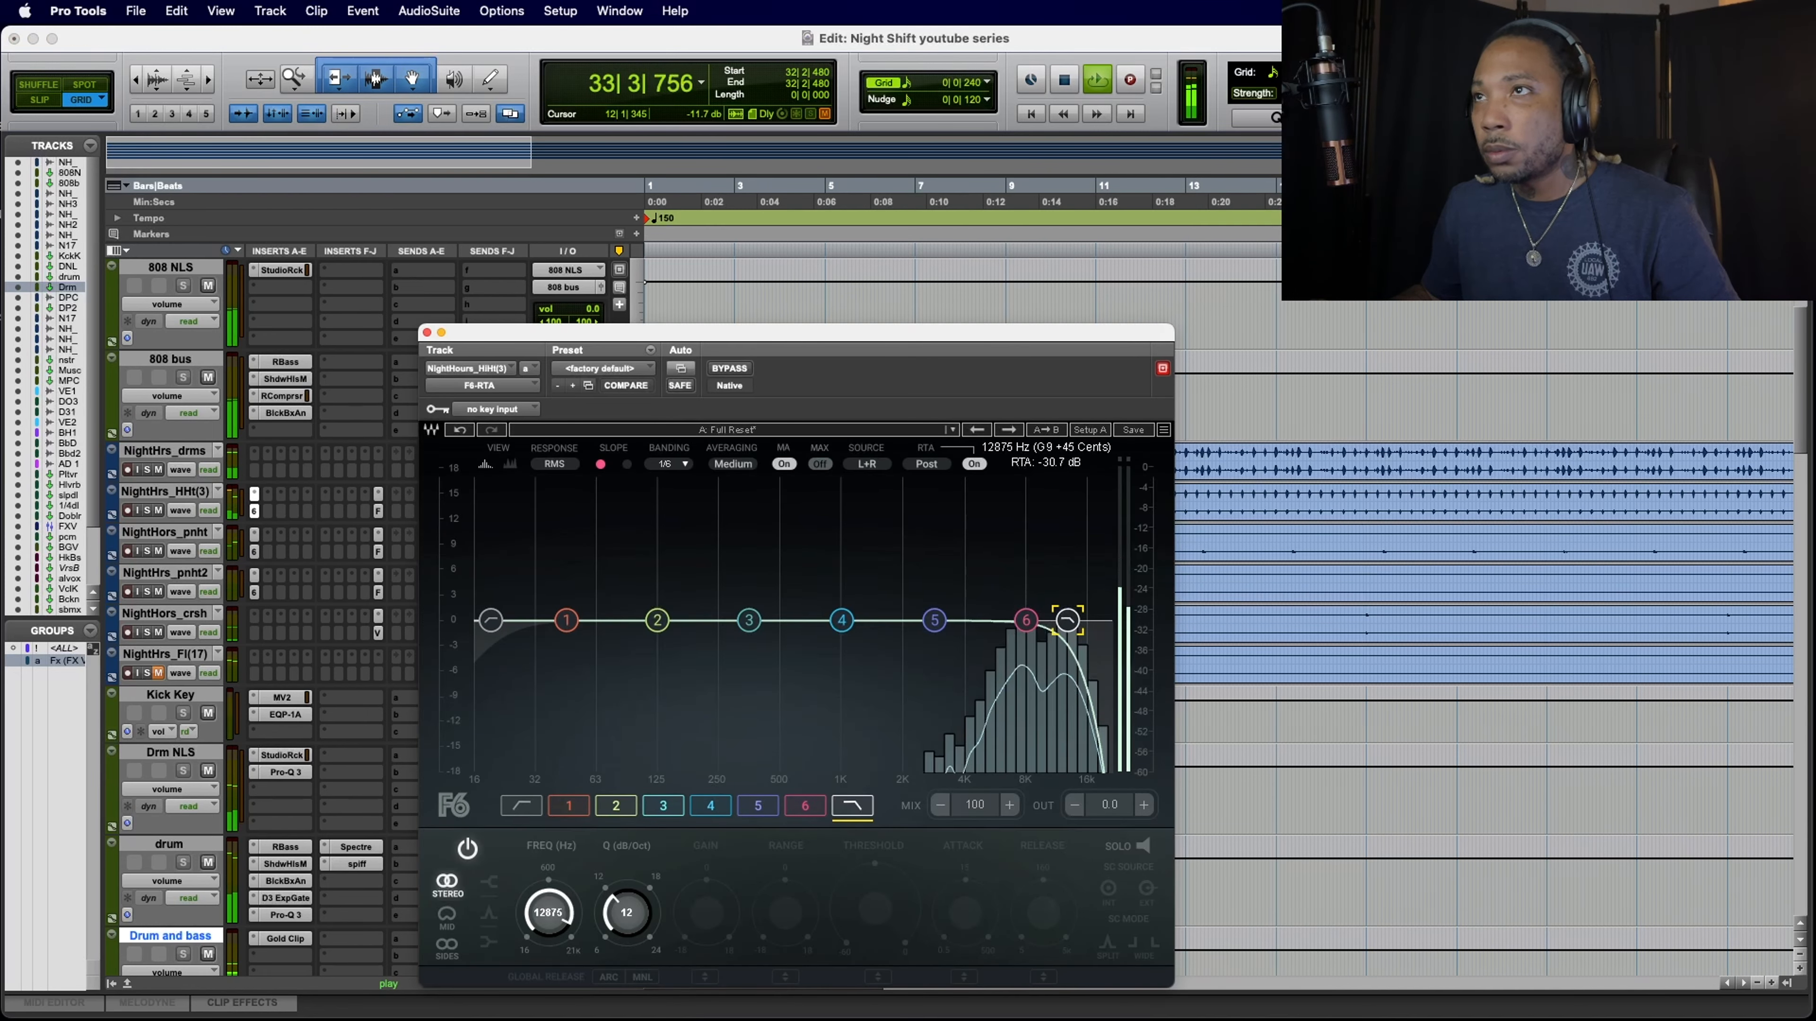
pyautogui.click(254, 552)
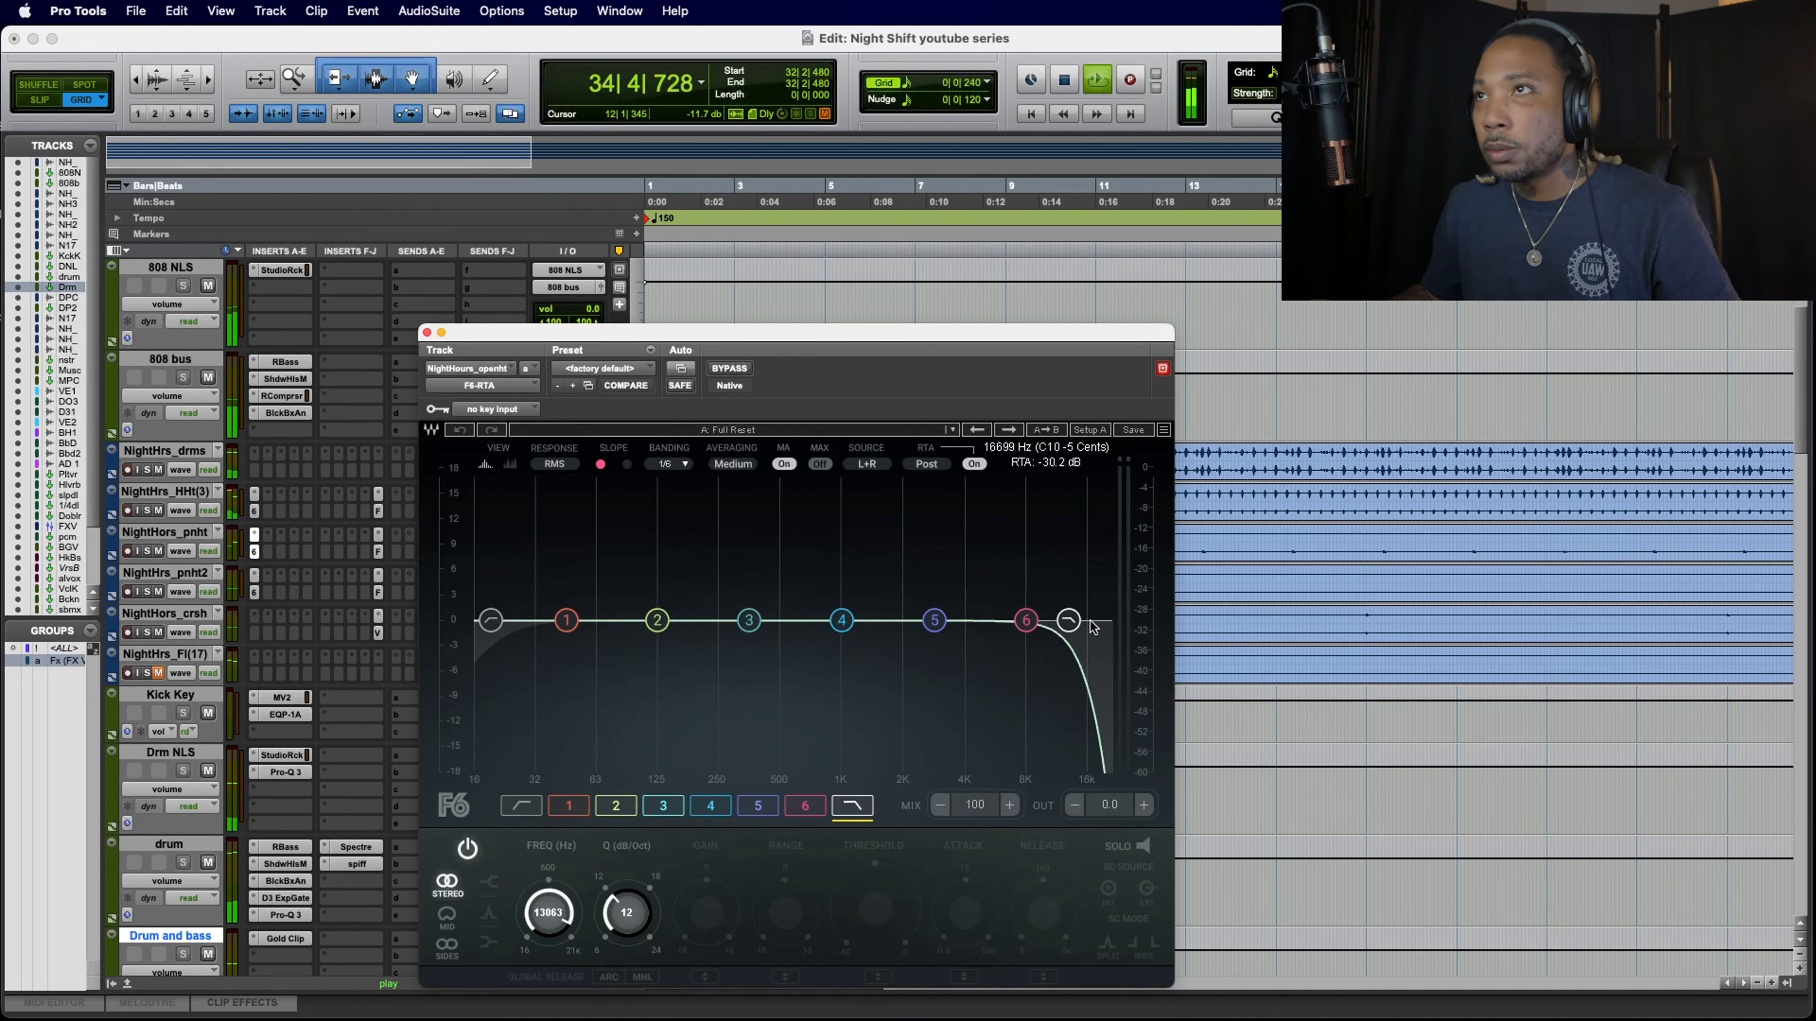
pyautogui.moveTo(1060, 619); pyautogui.dragTo(1049, 620)
pyautogui.click(255, 595)
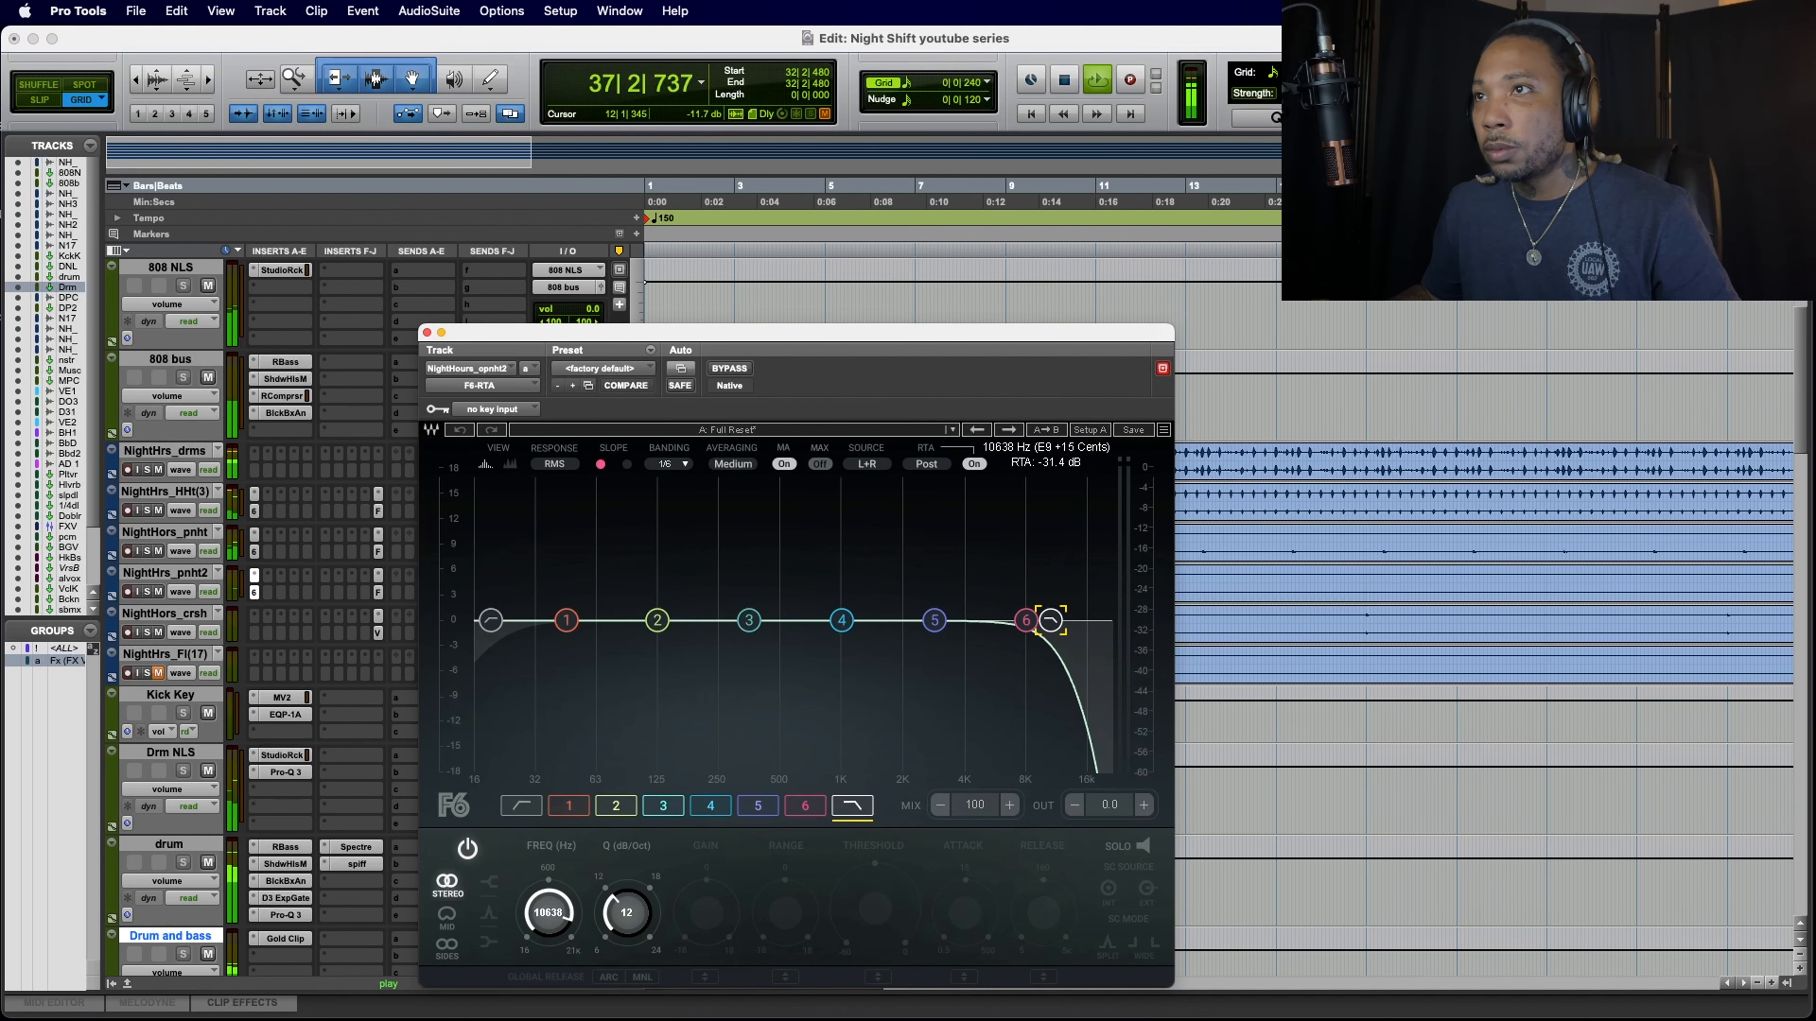
pyautogui.click(426, 333)
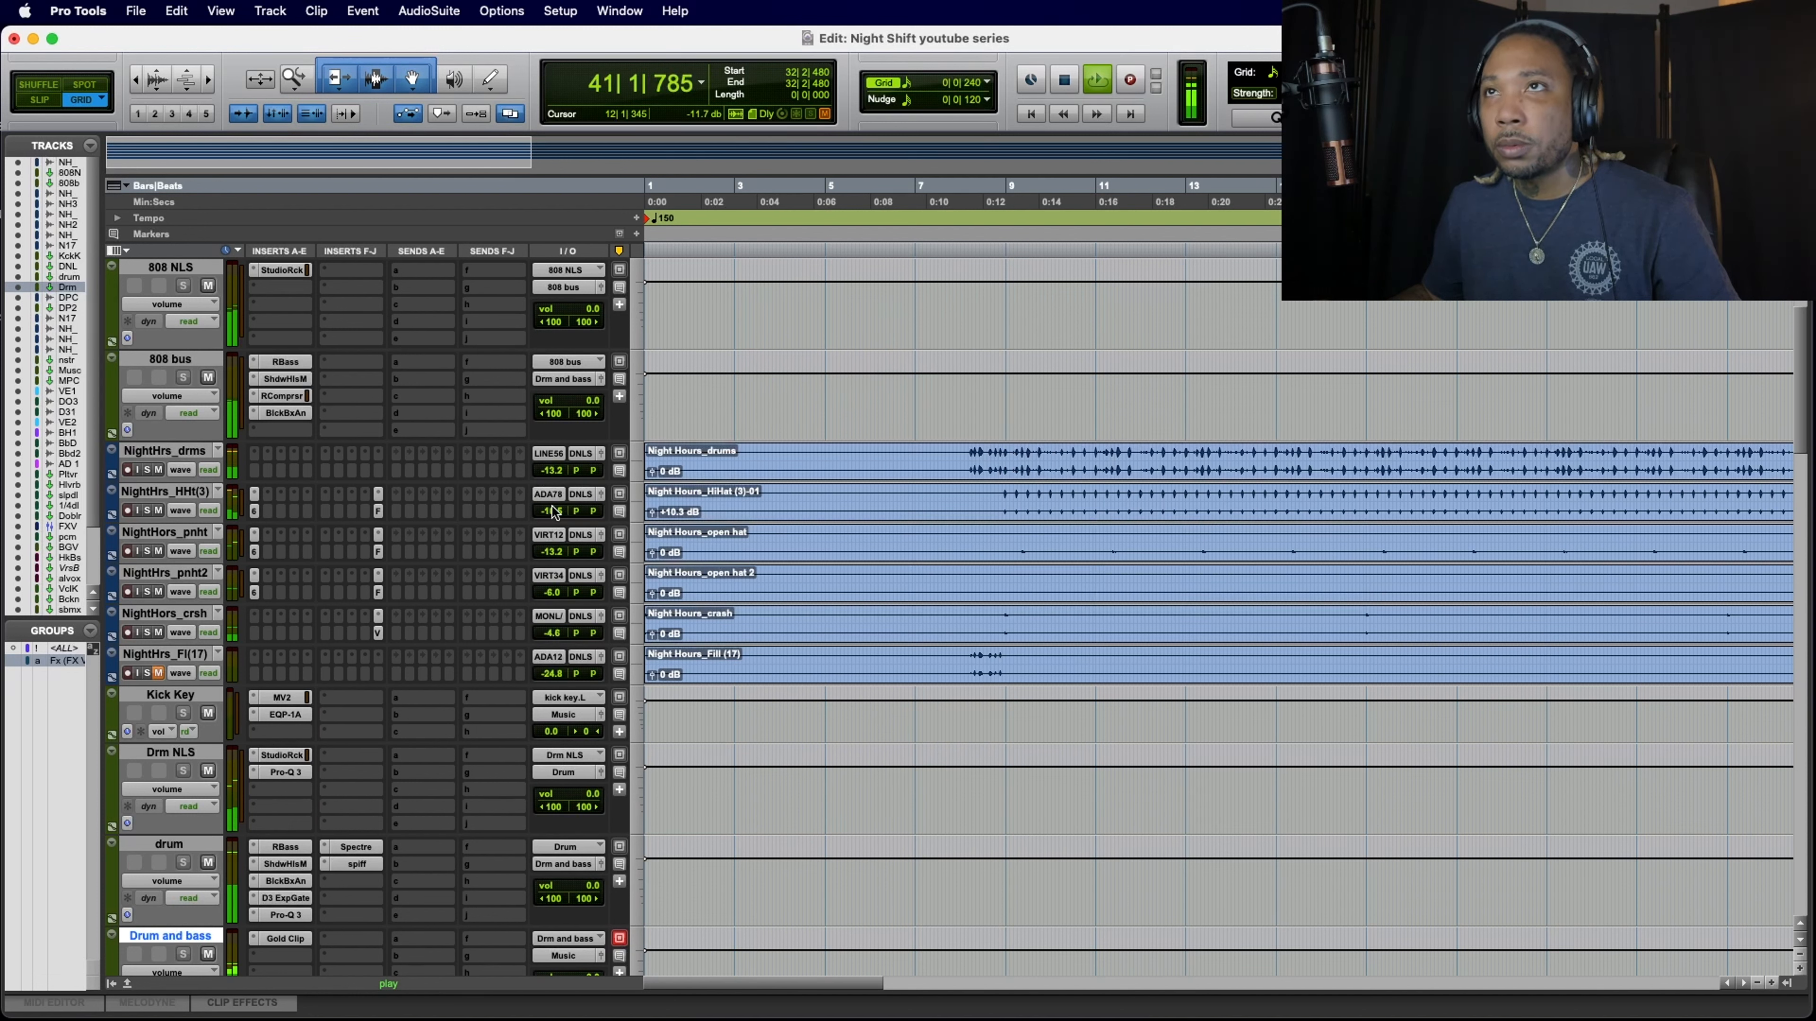
# Step: Set the hi-hat track's volume to about -14.5 dB during playback
pyautogui.moveTo(548, 512); pyautogui.dragTo(549, 510)
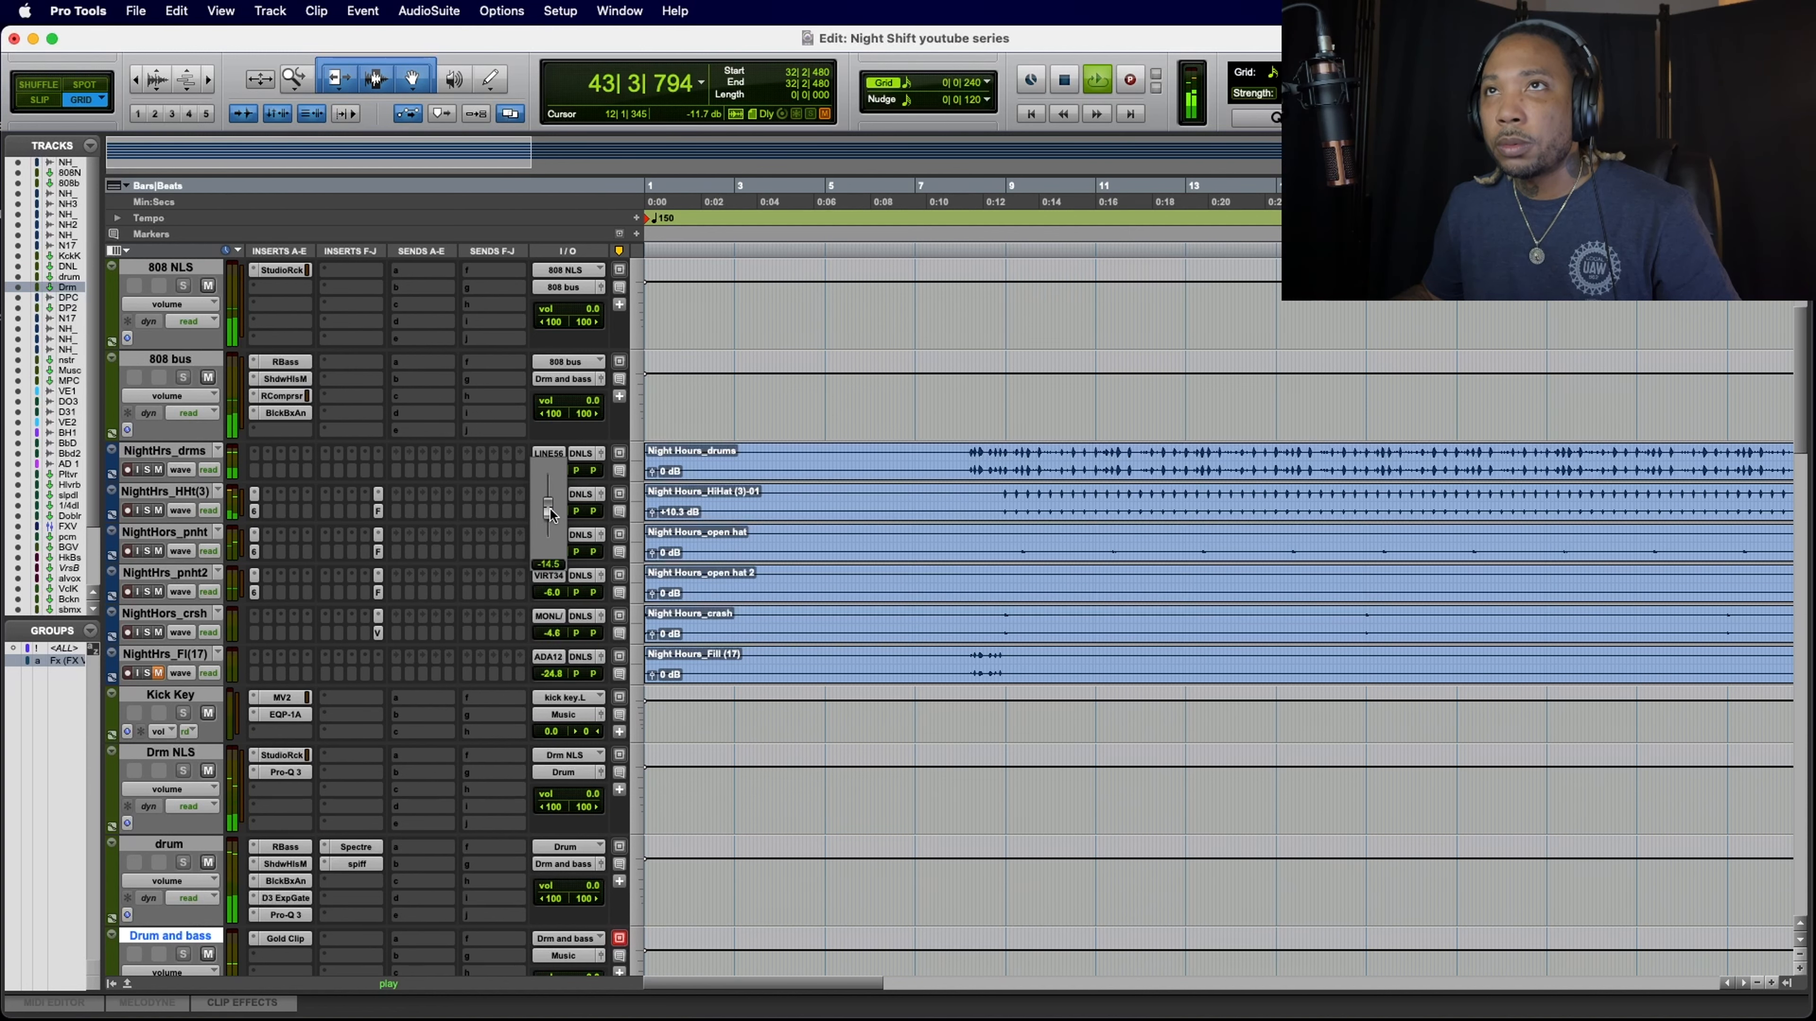
pyautogui.moveTo(549, 508); pyautogui.dragTo(549, 508)
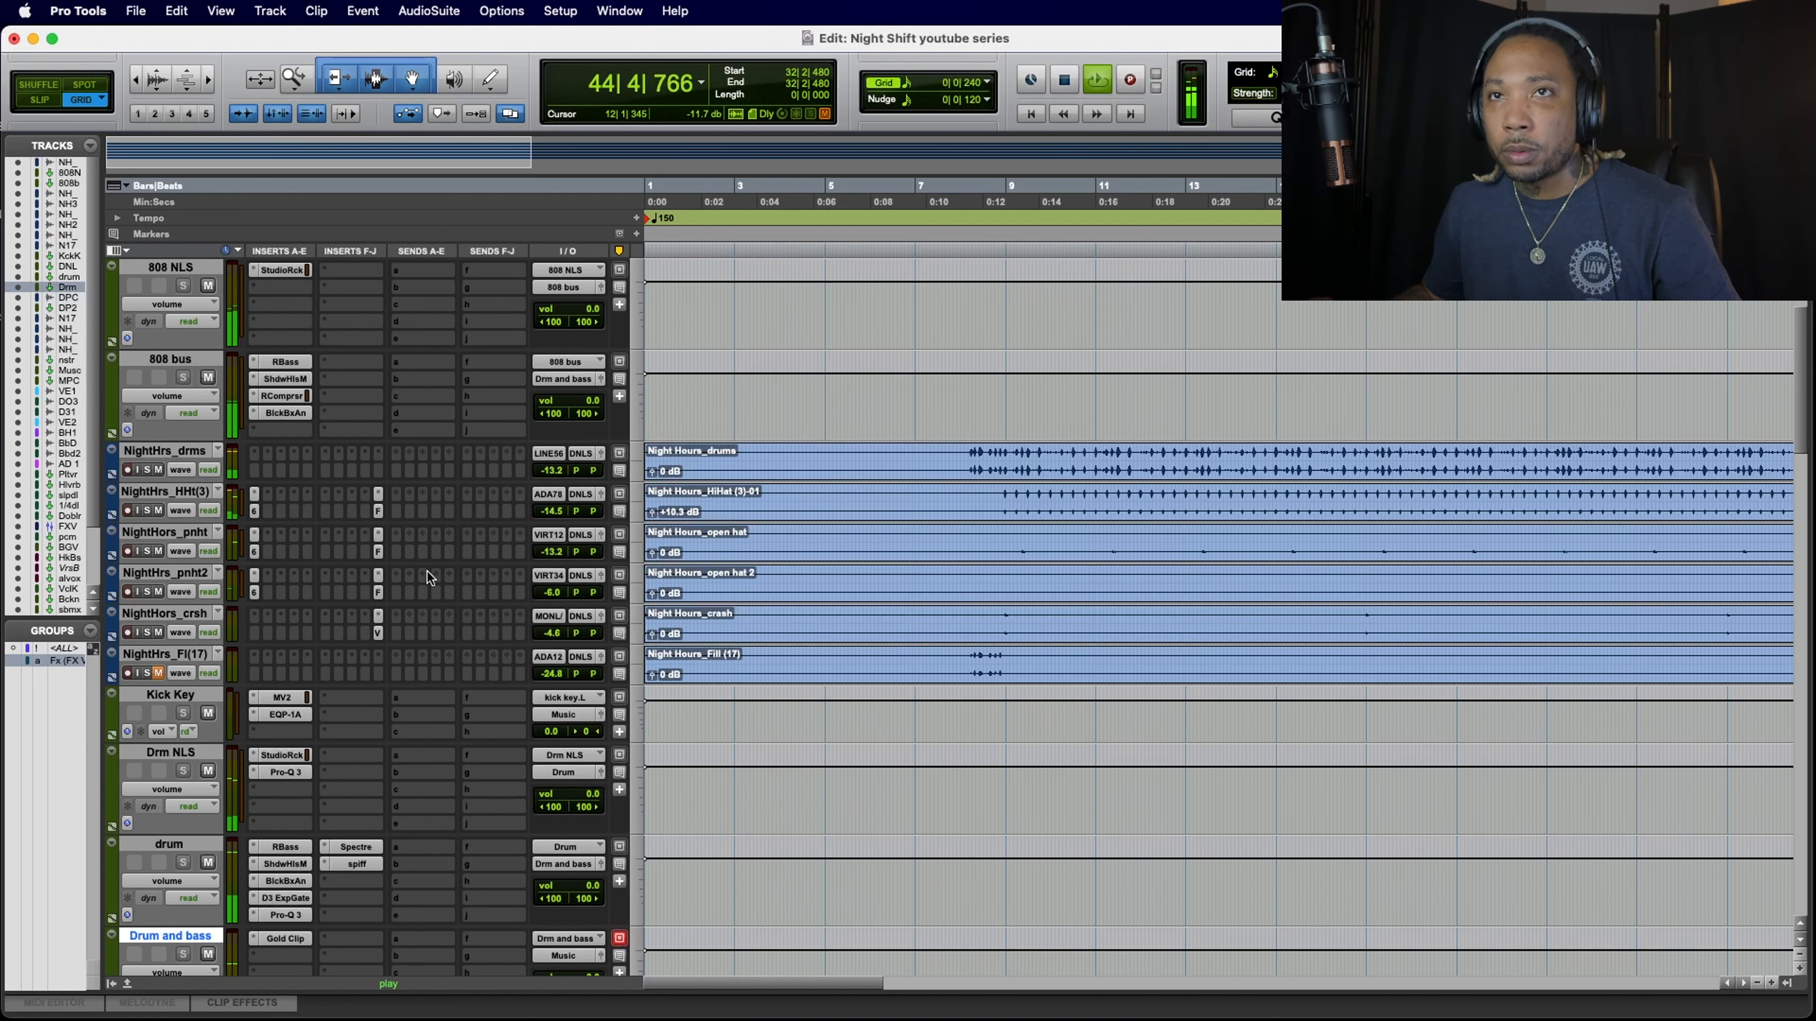
# Step: Review the drum, instrument, Music and vocal tracks during playback, and stop playback
pyautogui.scroll(-10, 427, 572)
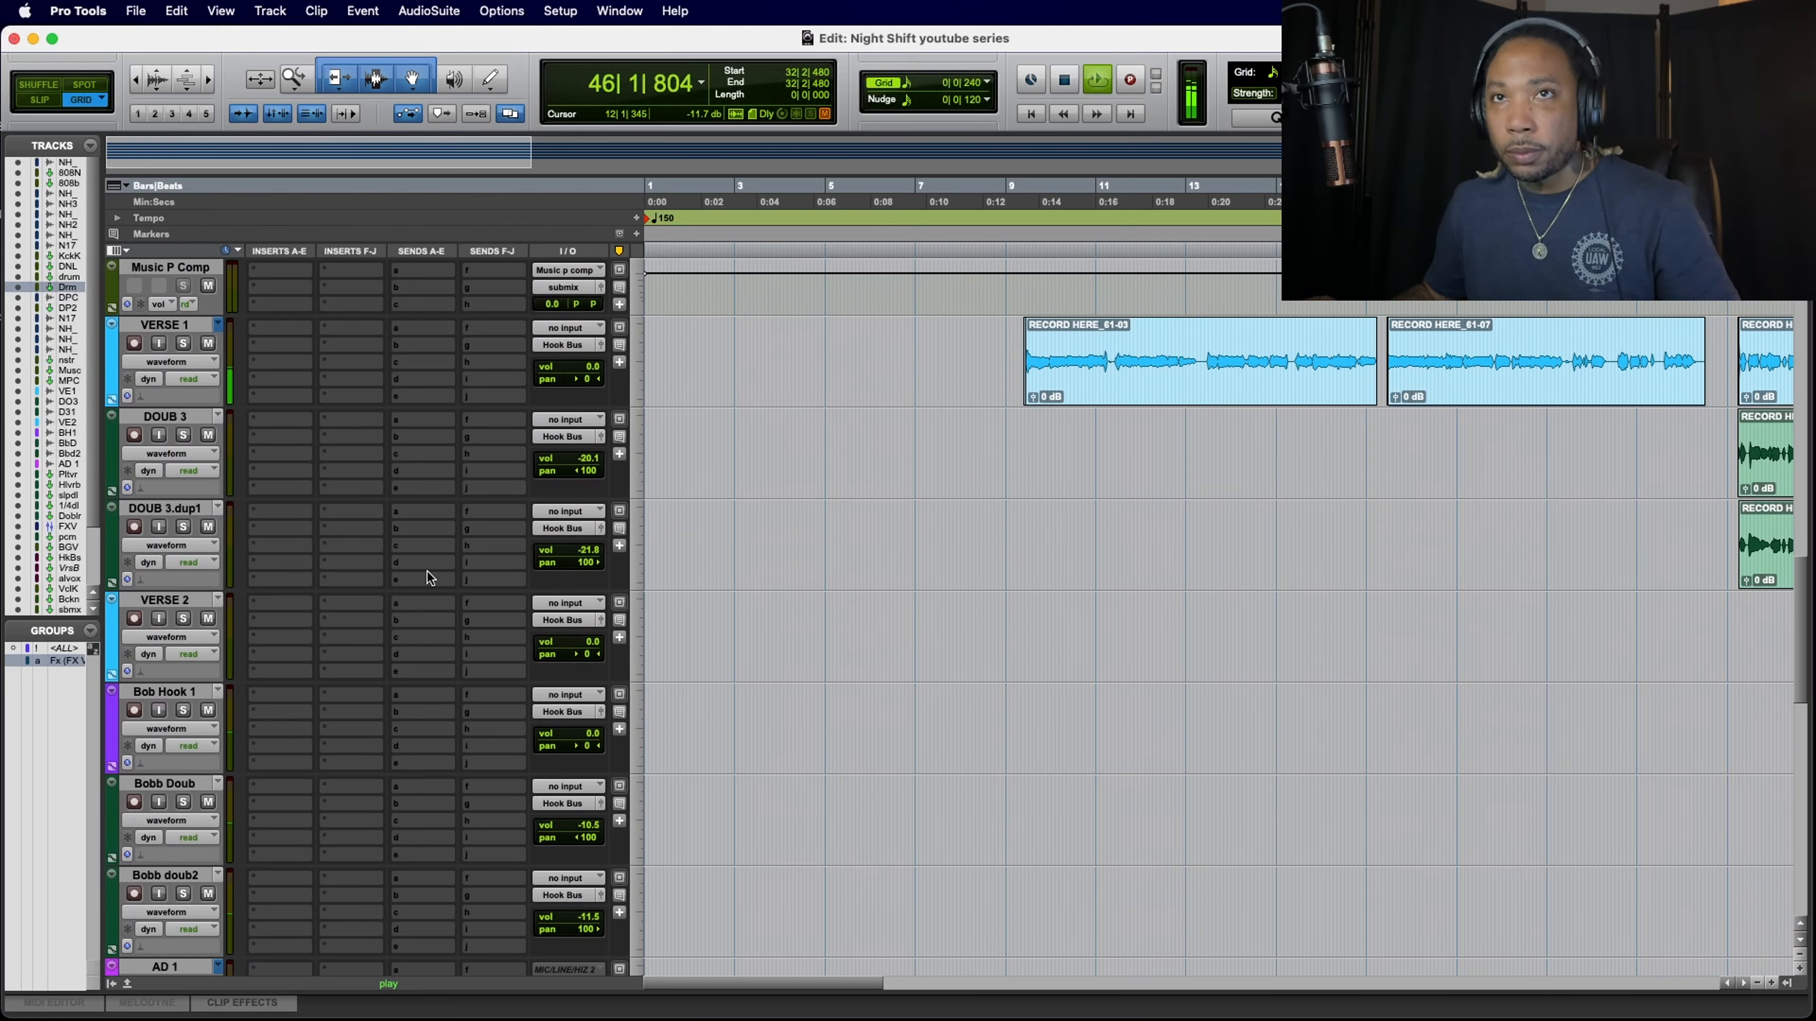
pyautogui.scroll(15, 427, 576)
pyautogui.scroll(-5, 427, 576)
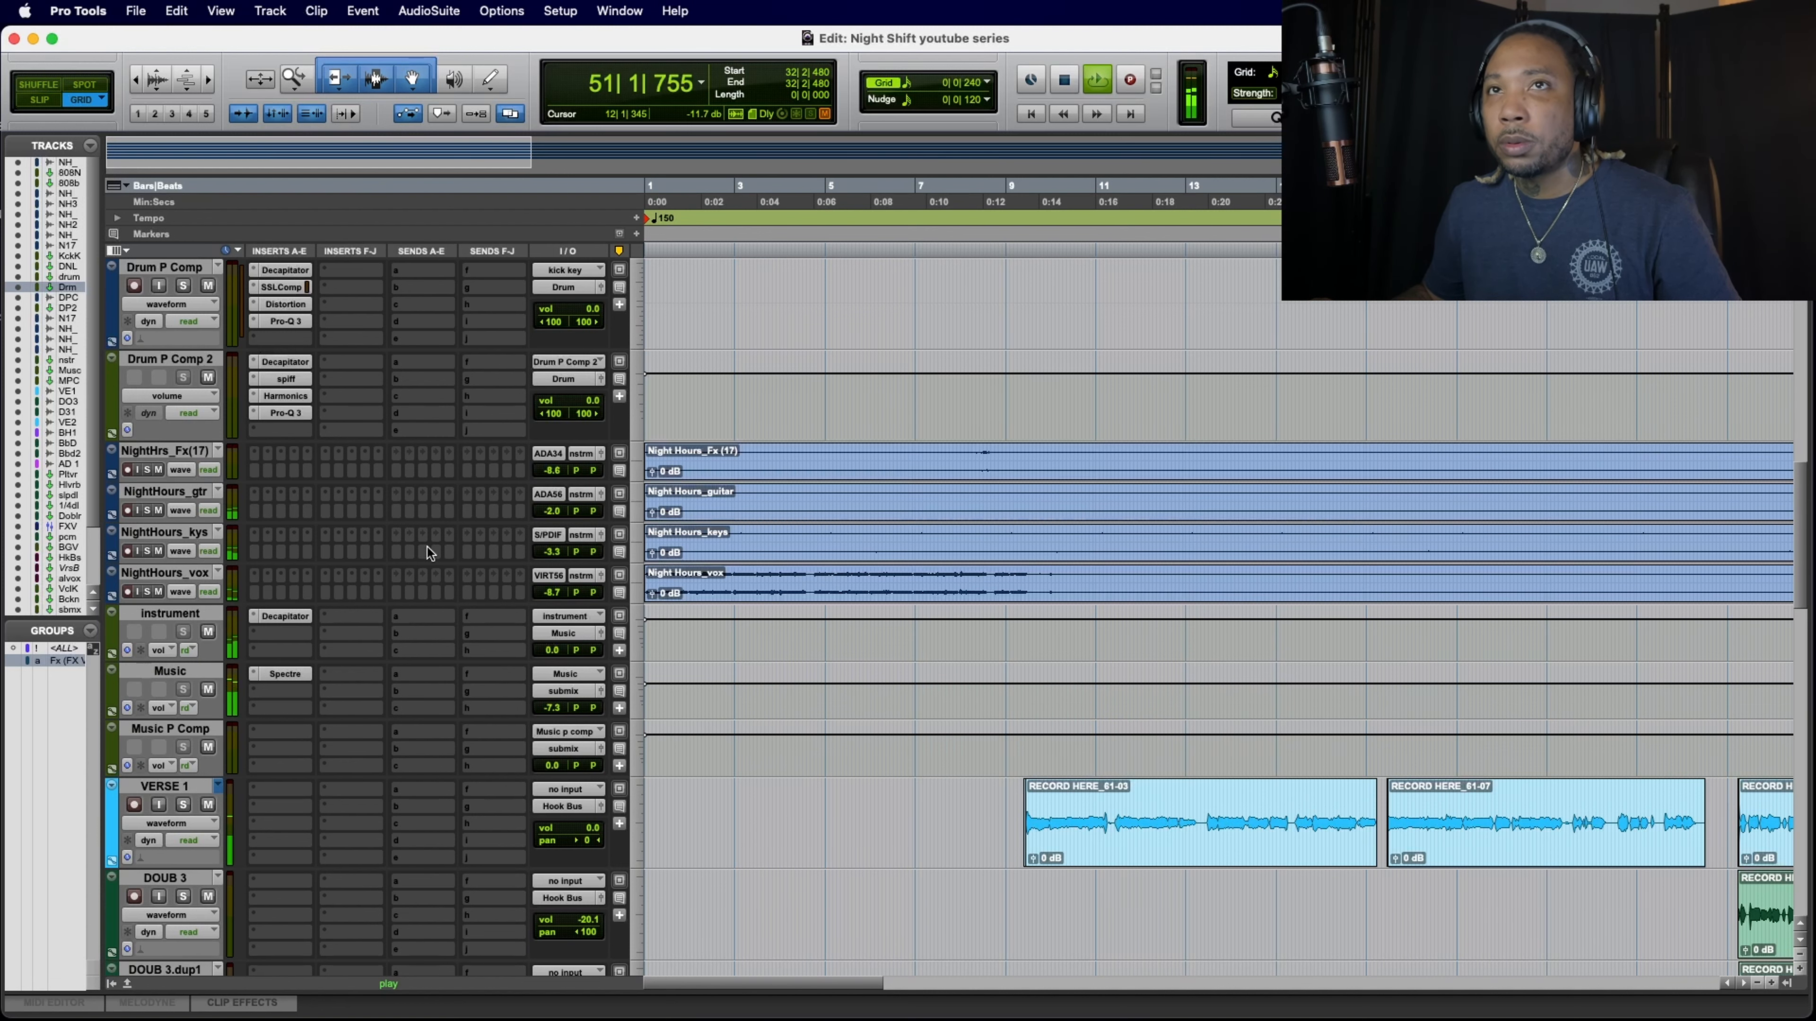
pyautogui.scroll(-10, 427, 549)
pyautogui.scroll(15, 427, 548)
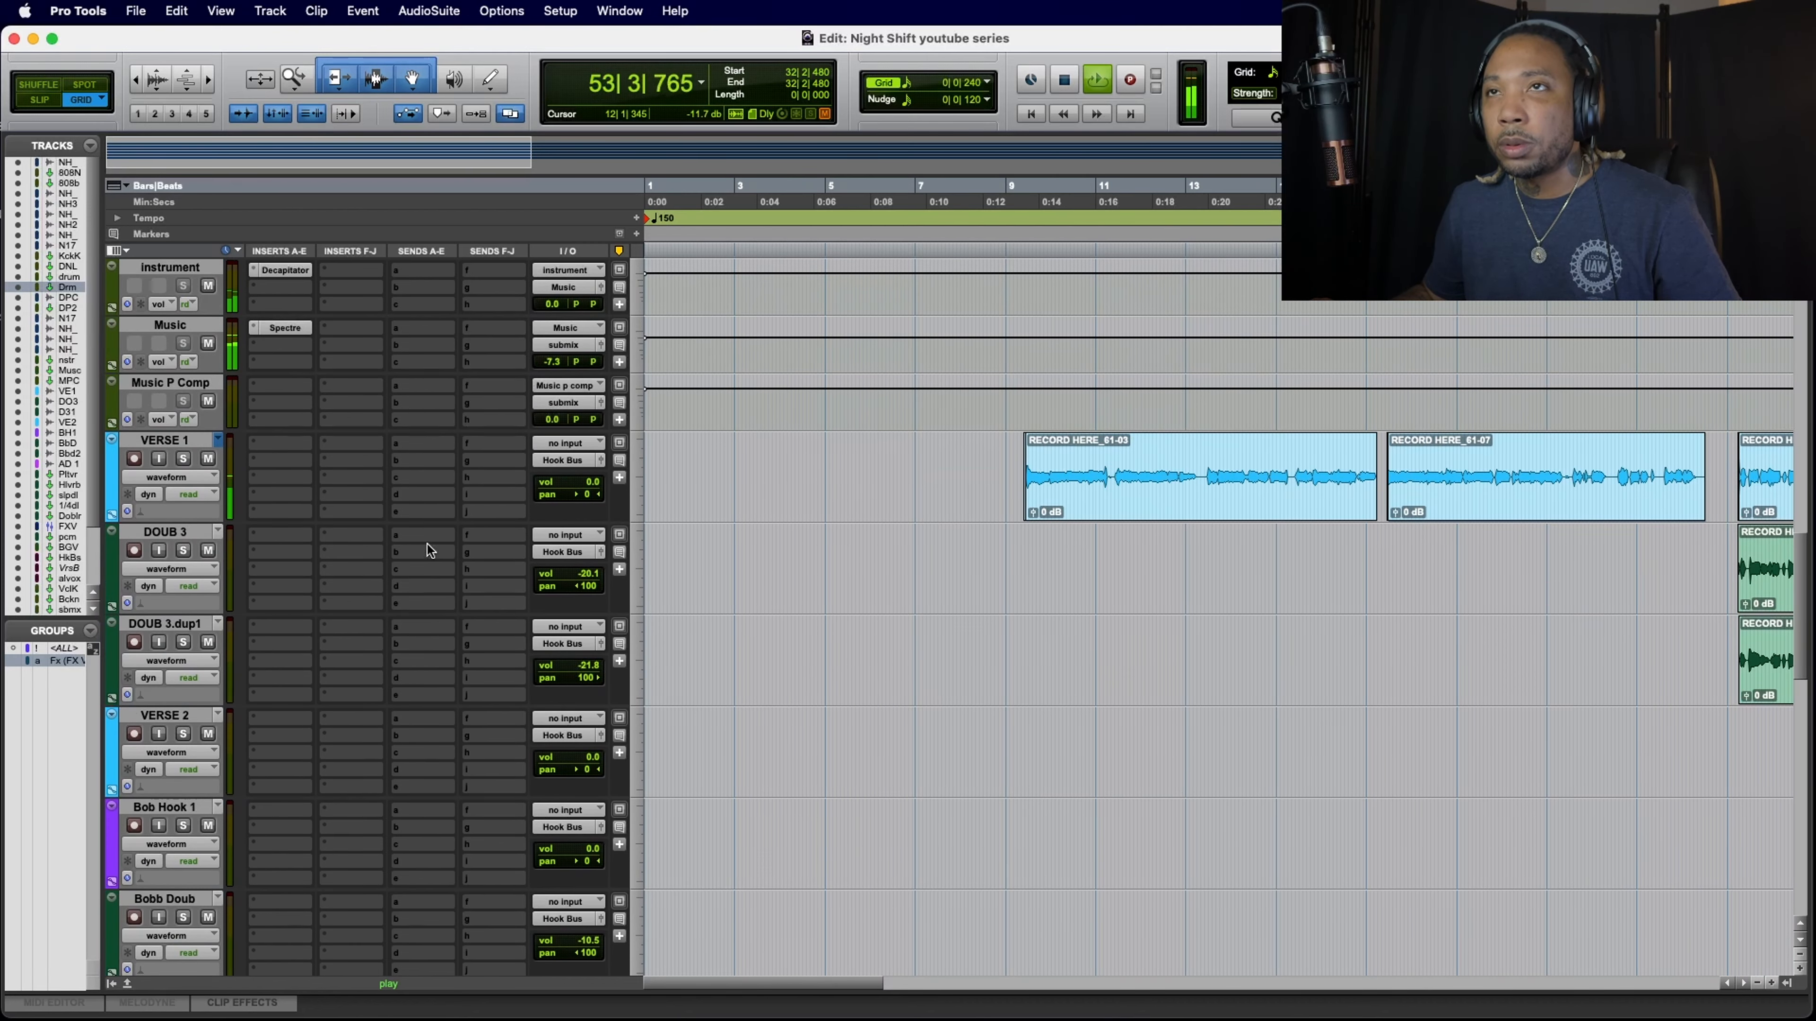
pyautogui.scroll(10, 427, 548)
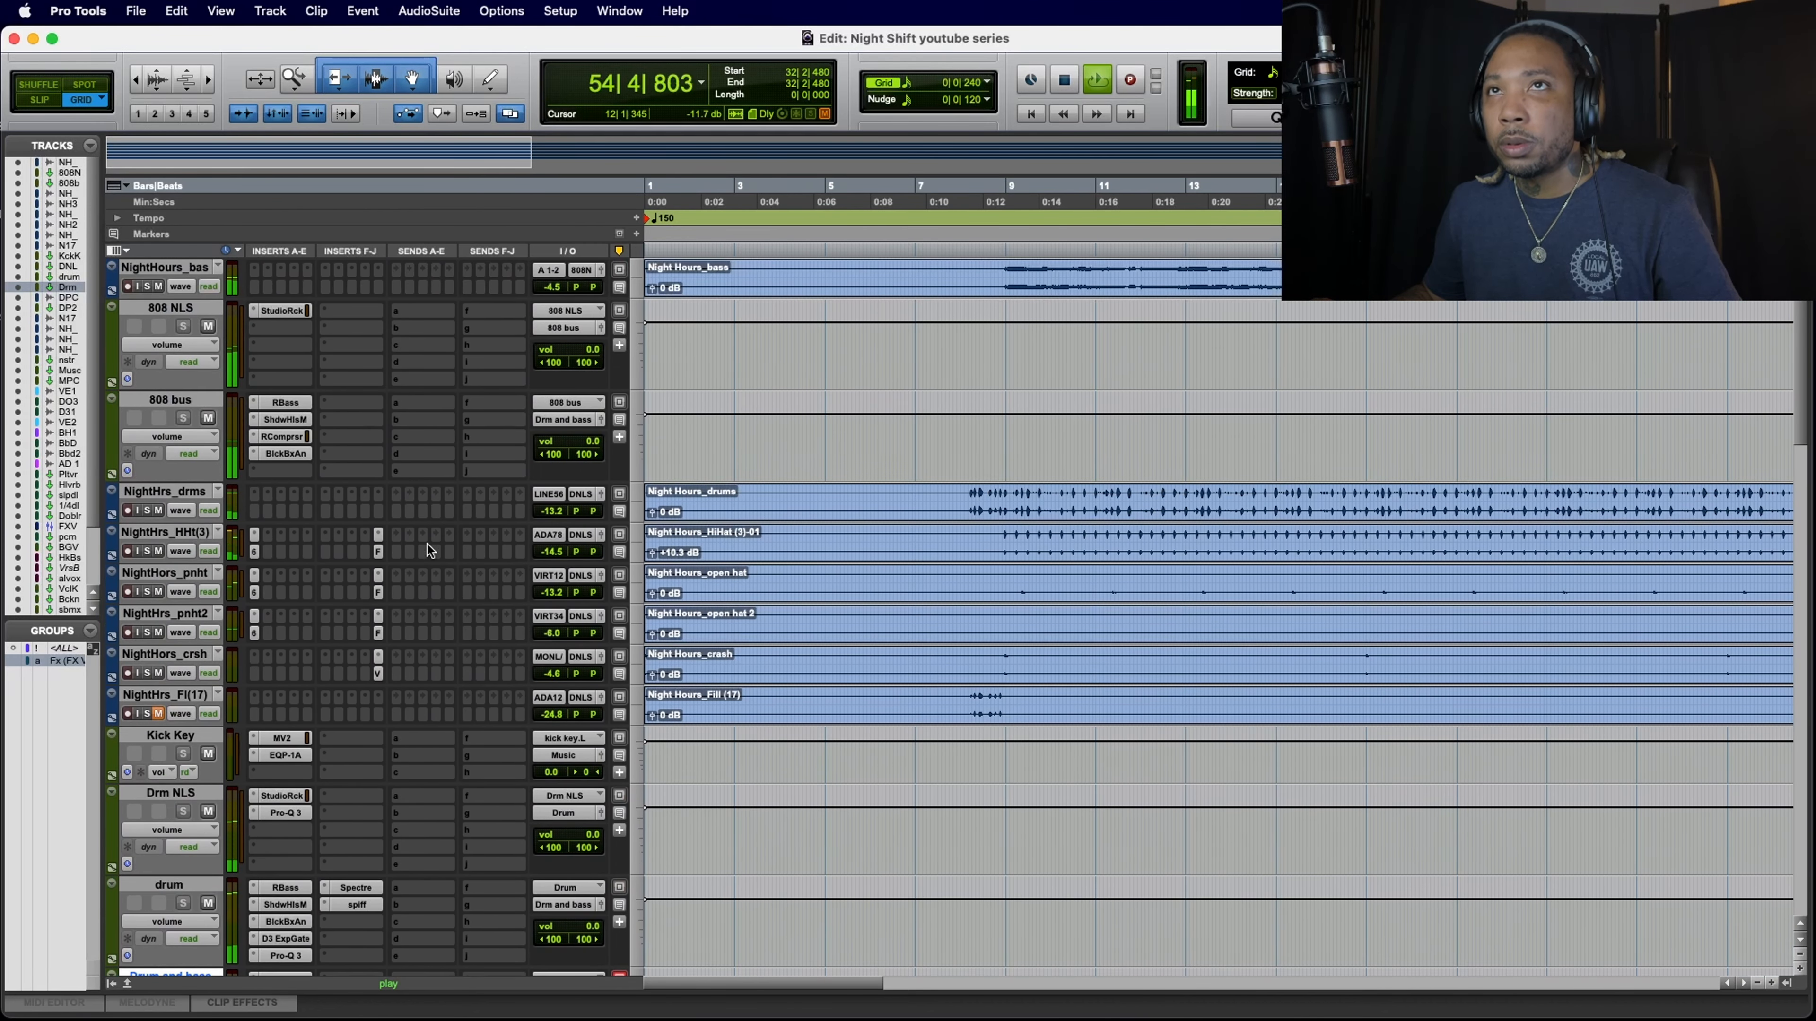
pyautogui.scroll(-6, 427, 548)
pyautogui.scroll(-2, 427, 545)
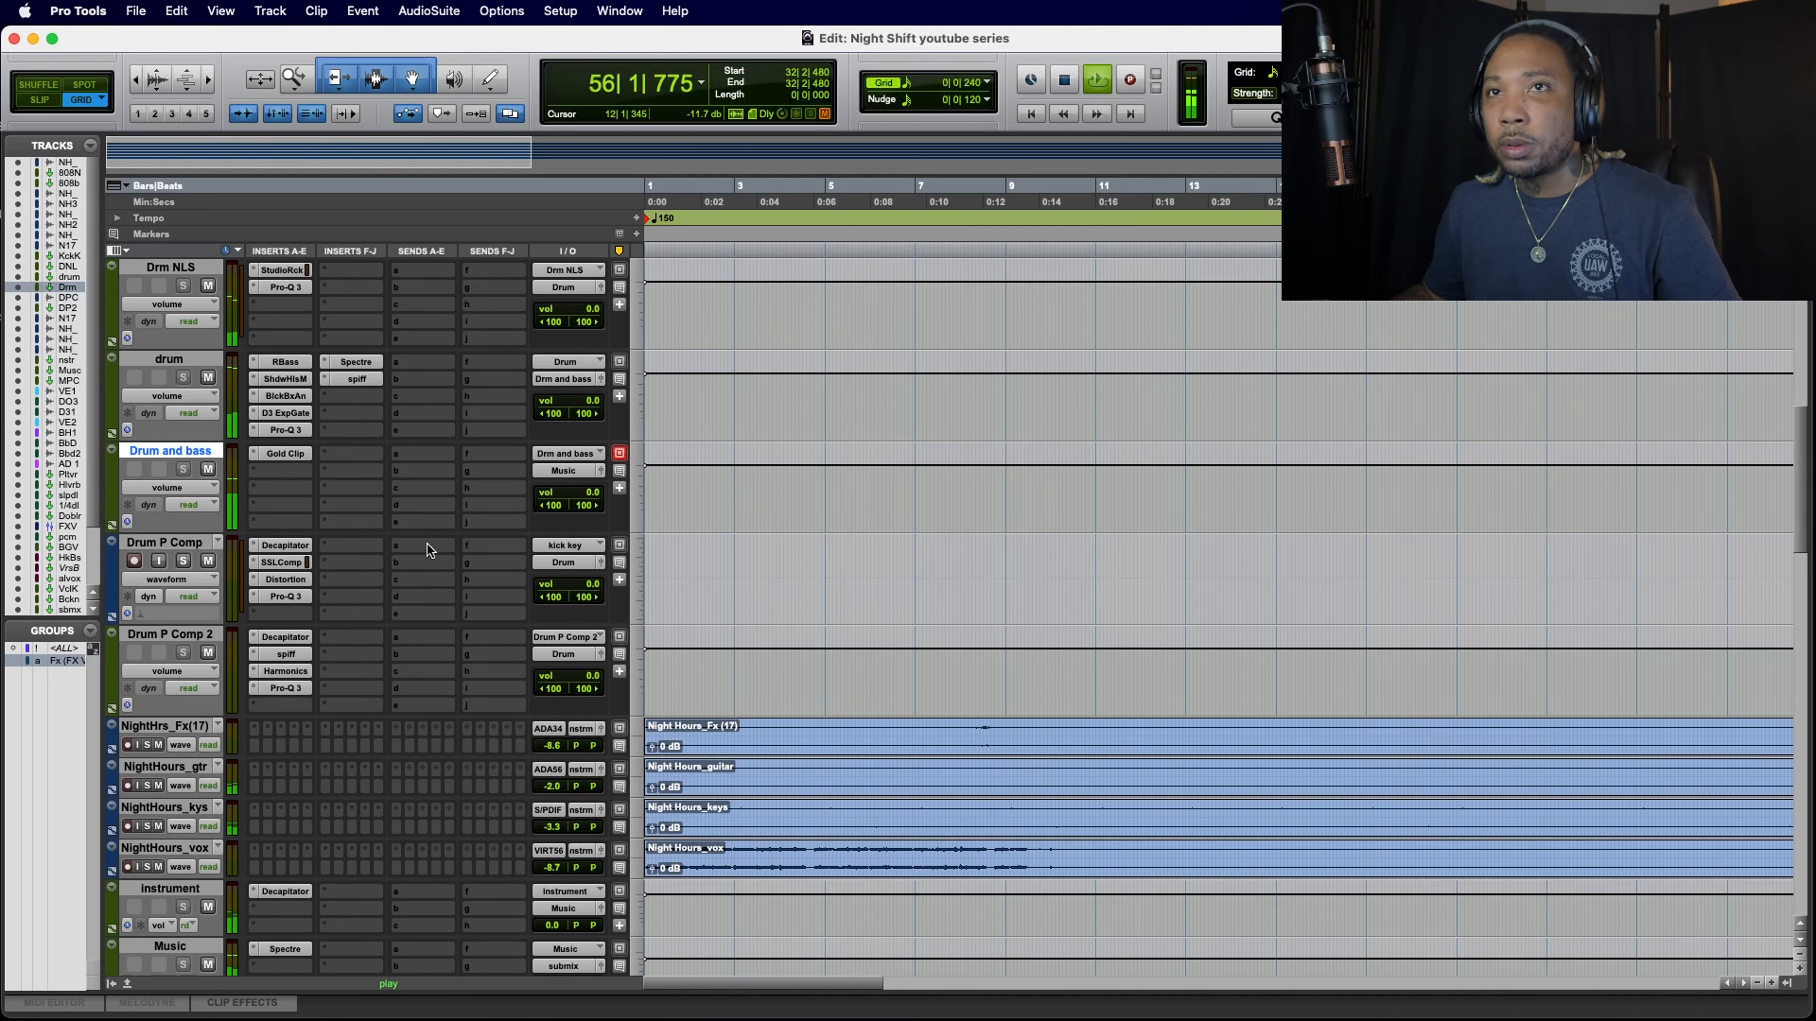
pyautogui.press('space')
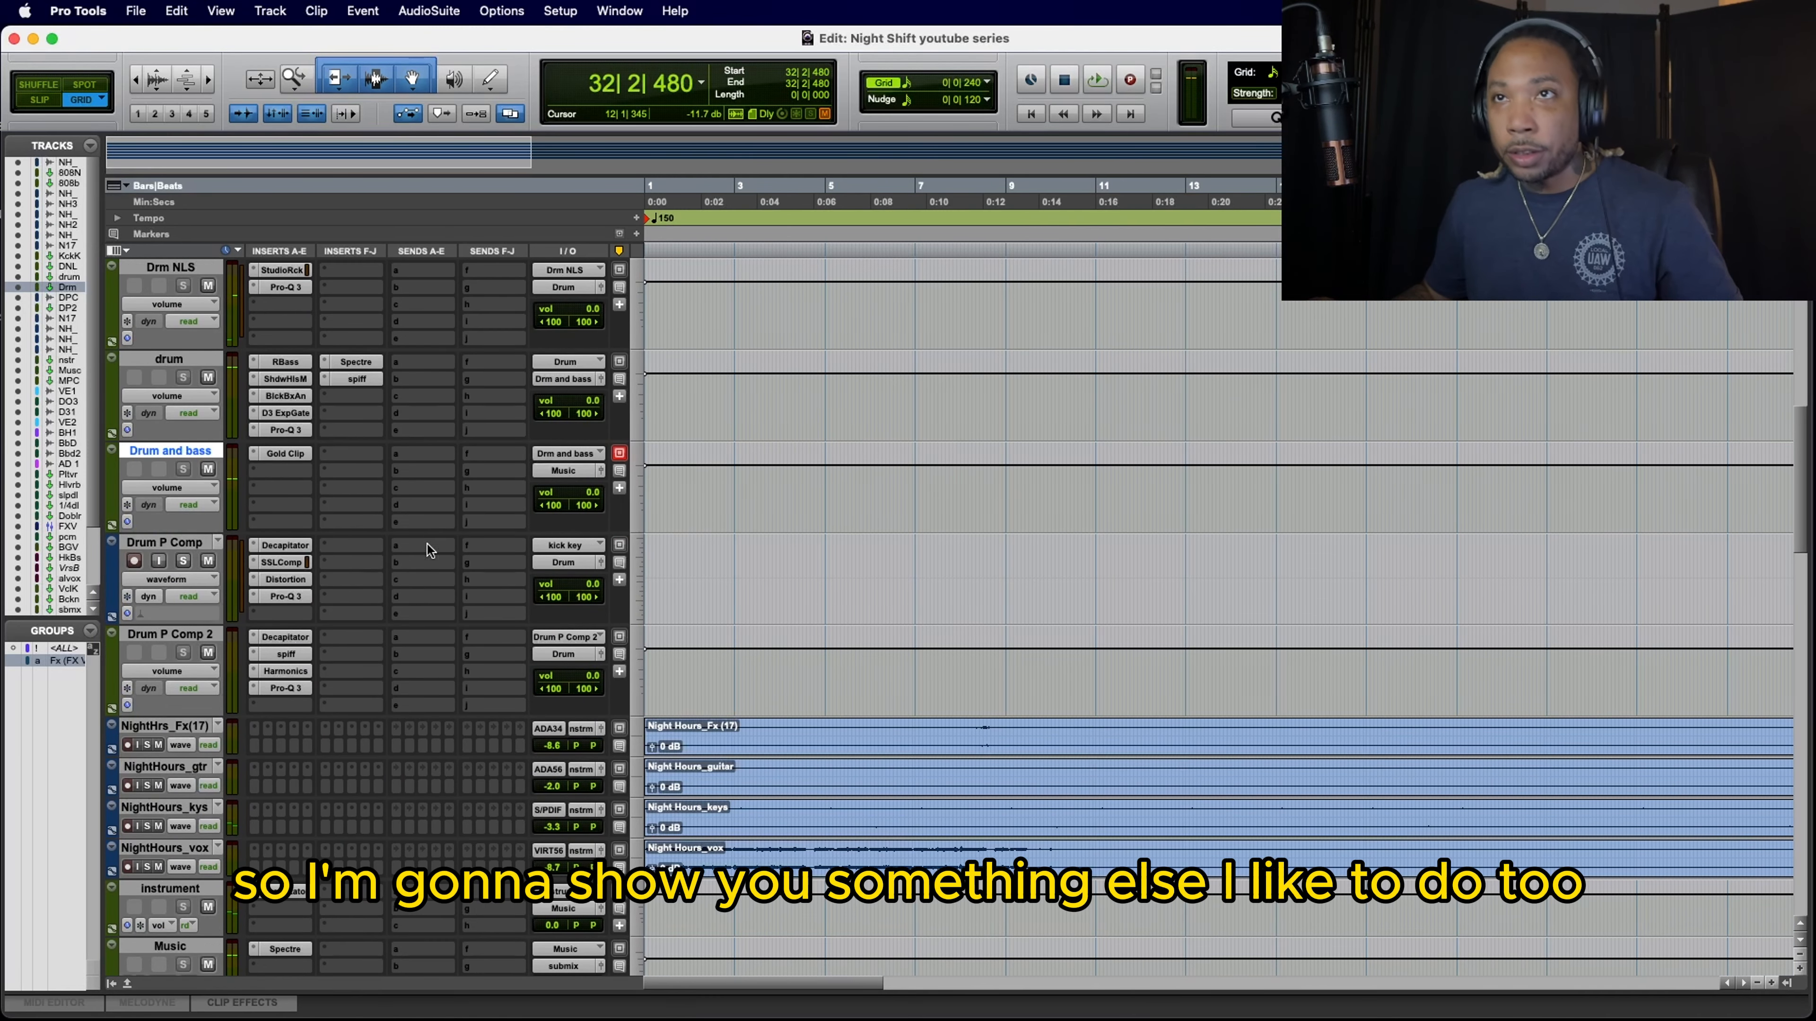
# Step: Insert sonible's stereo smartEQ4 as a multichannel plug-in on the first insert slot of the keys track
pyautogui.scroll(-5, 427, 545)
pyautogui.scroll(1, 427, 546)
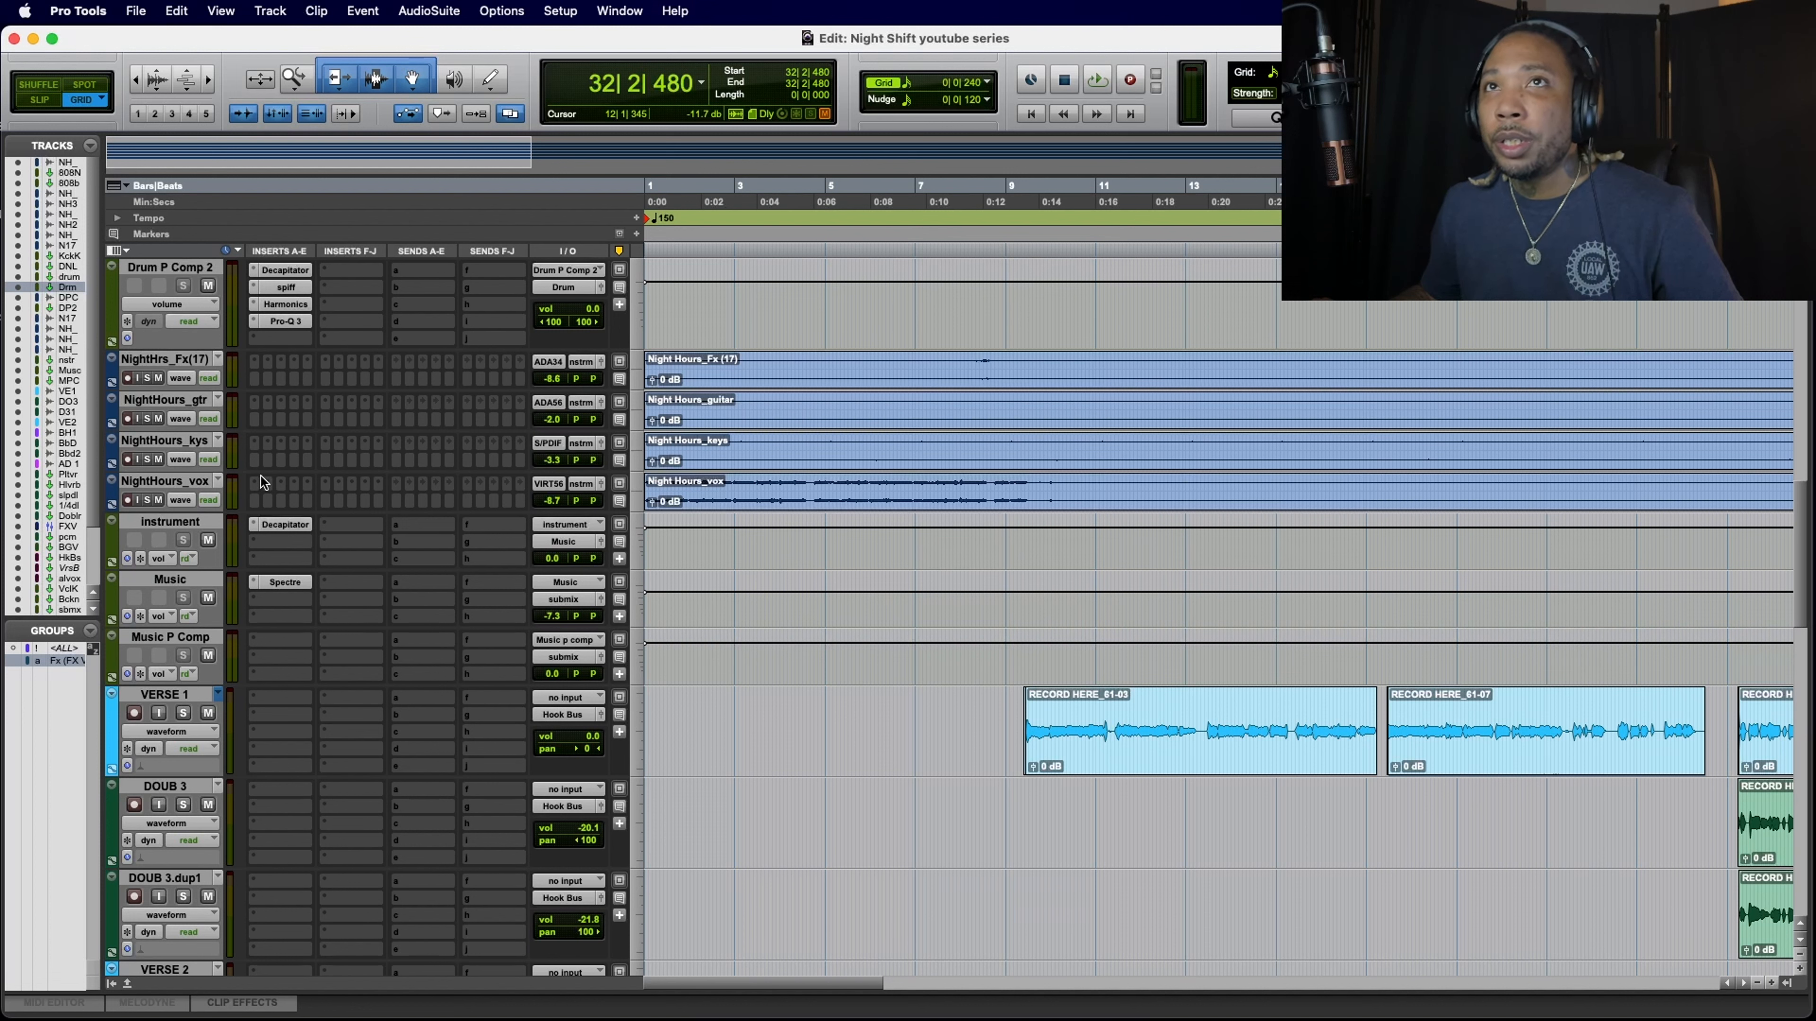
pyautogui.click(255, 443)
pyautogui.moveTo(255, 443)
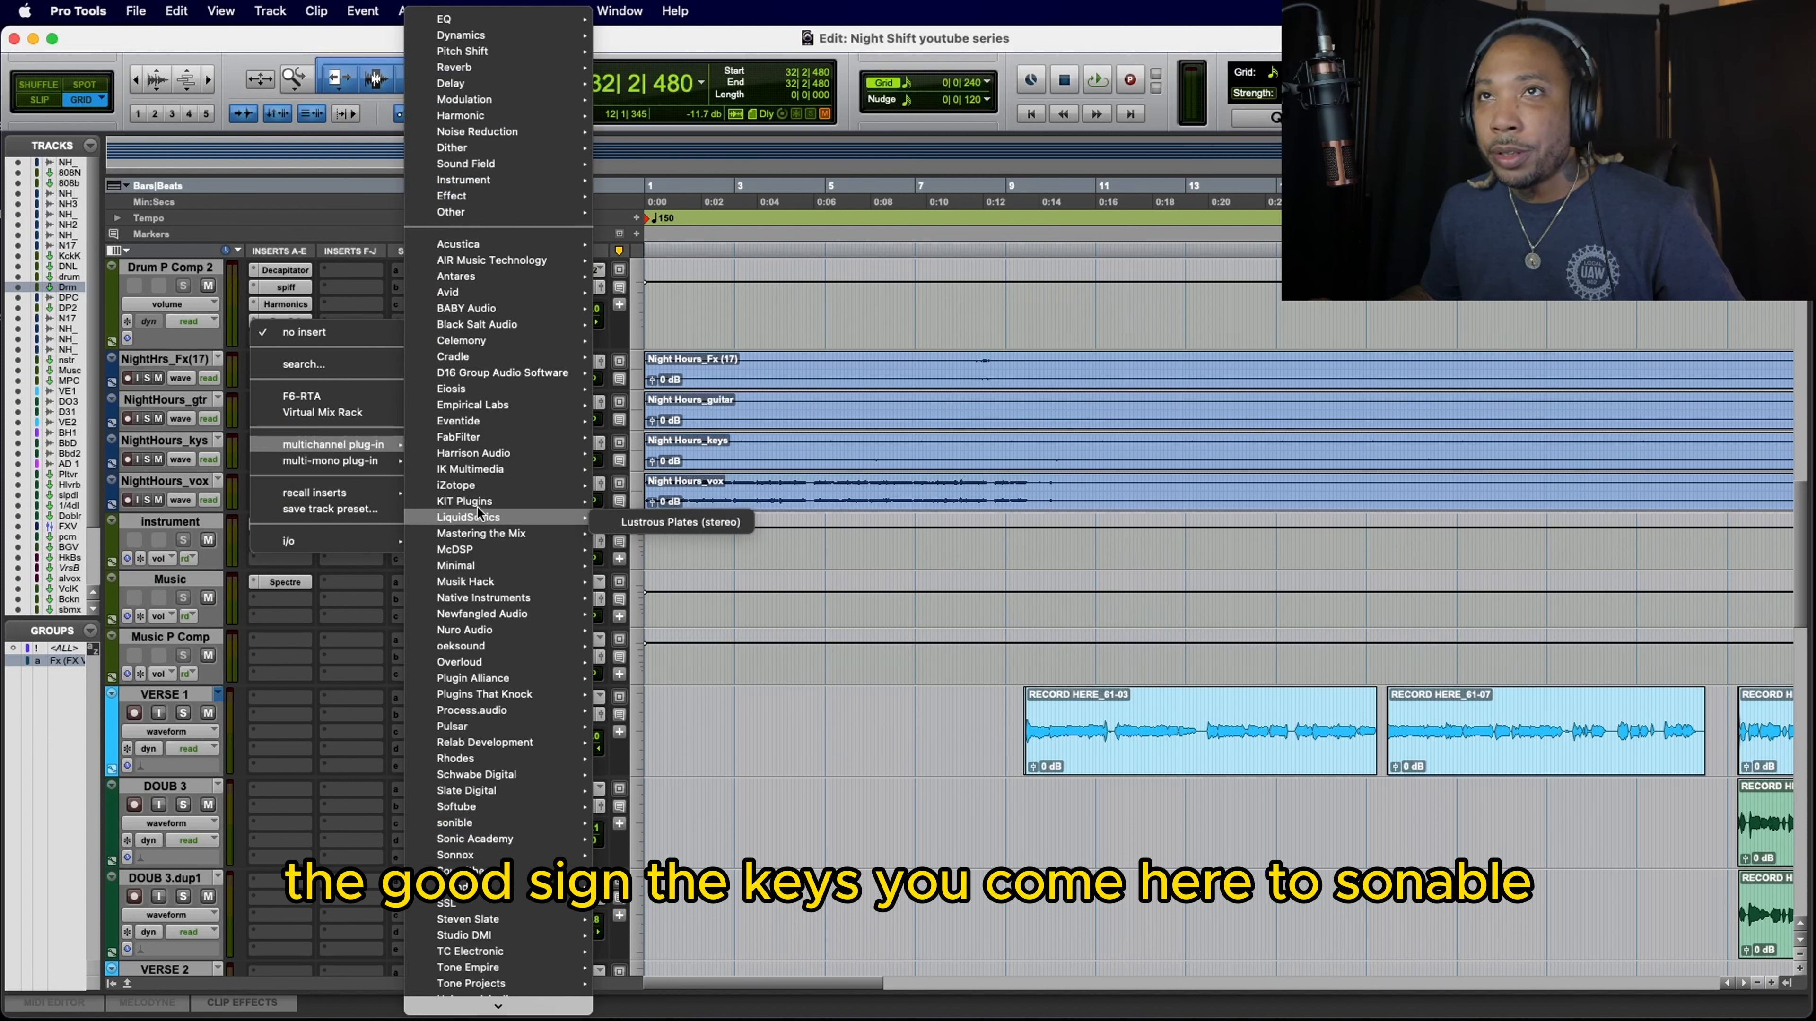
pyautogui.moveTo(482, 715)
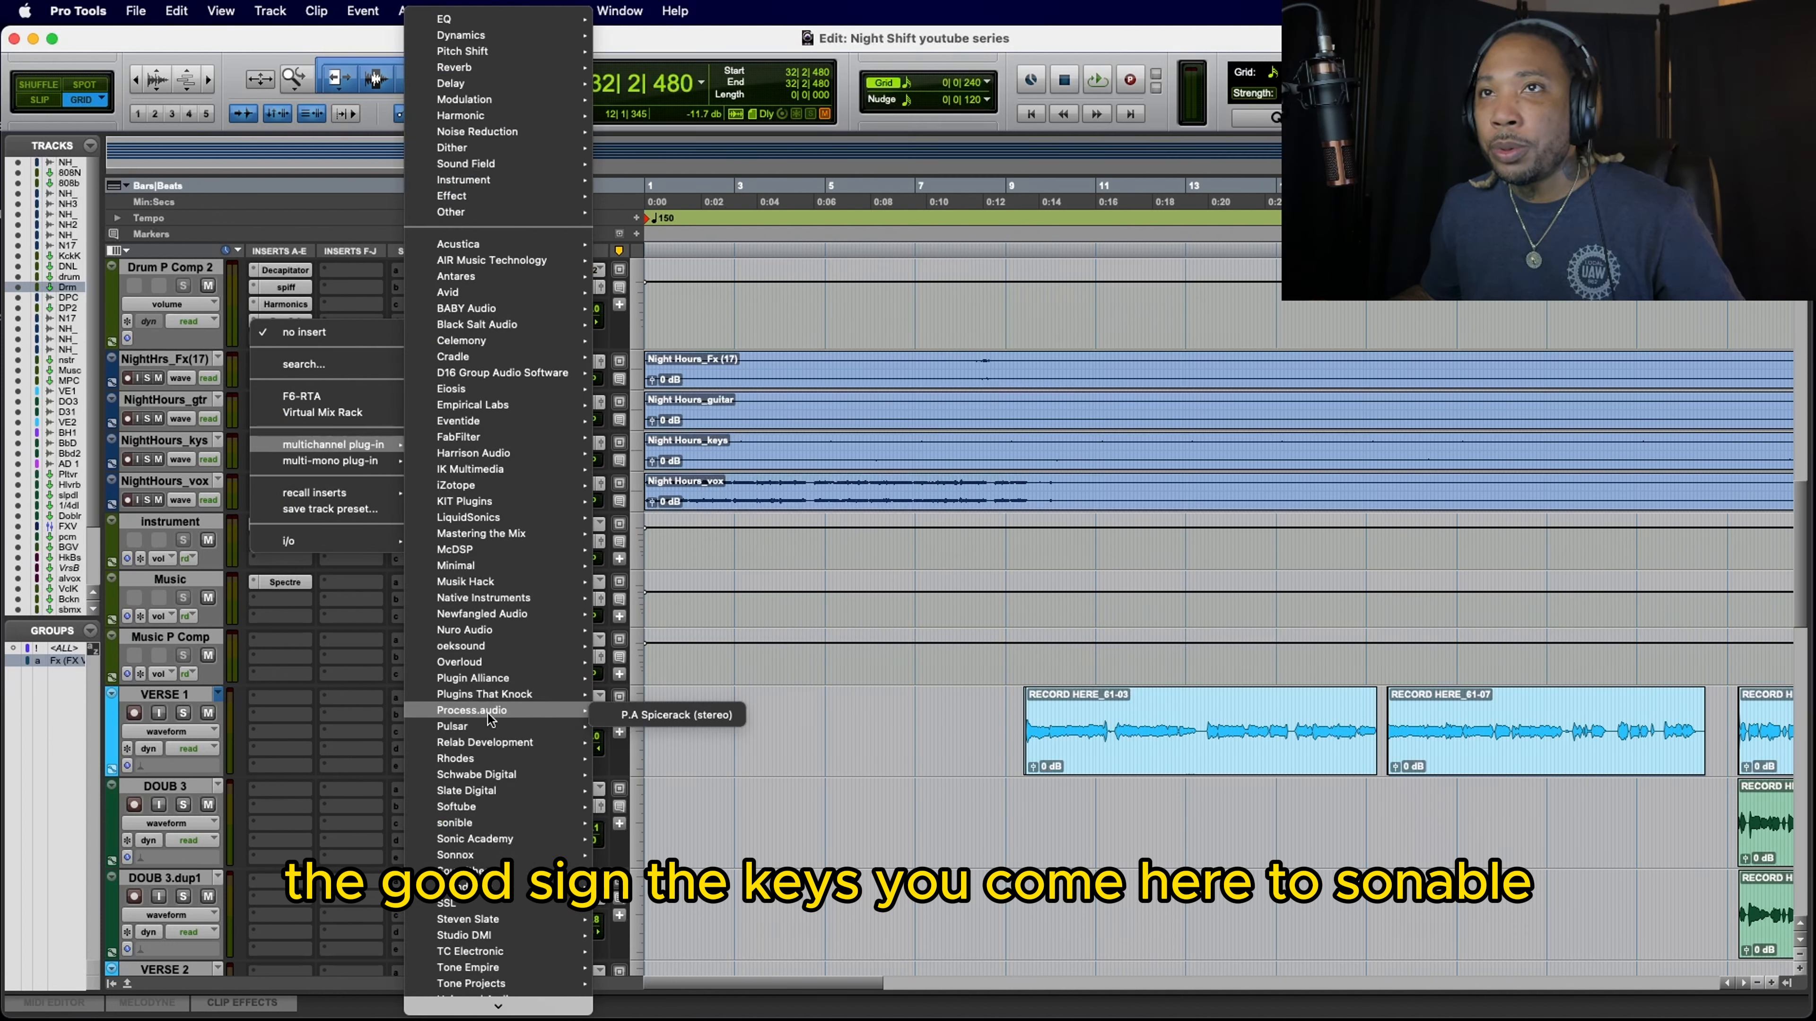
pyautogui.moveTo(469, 823)
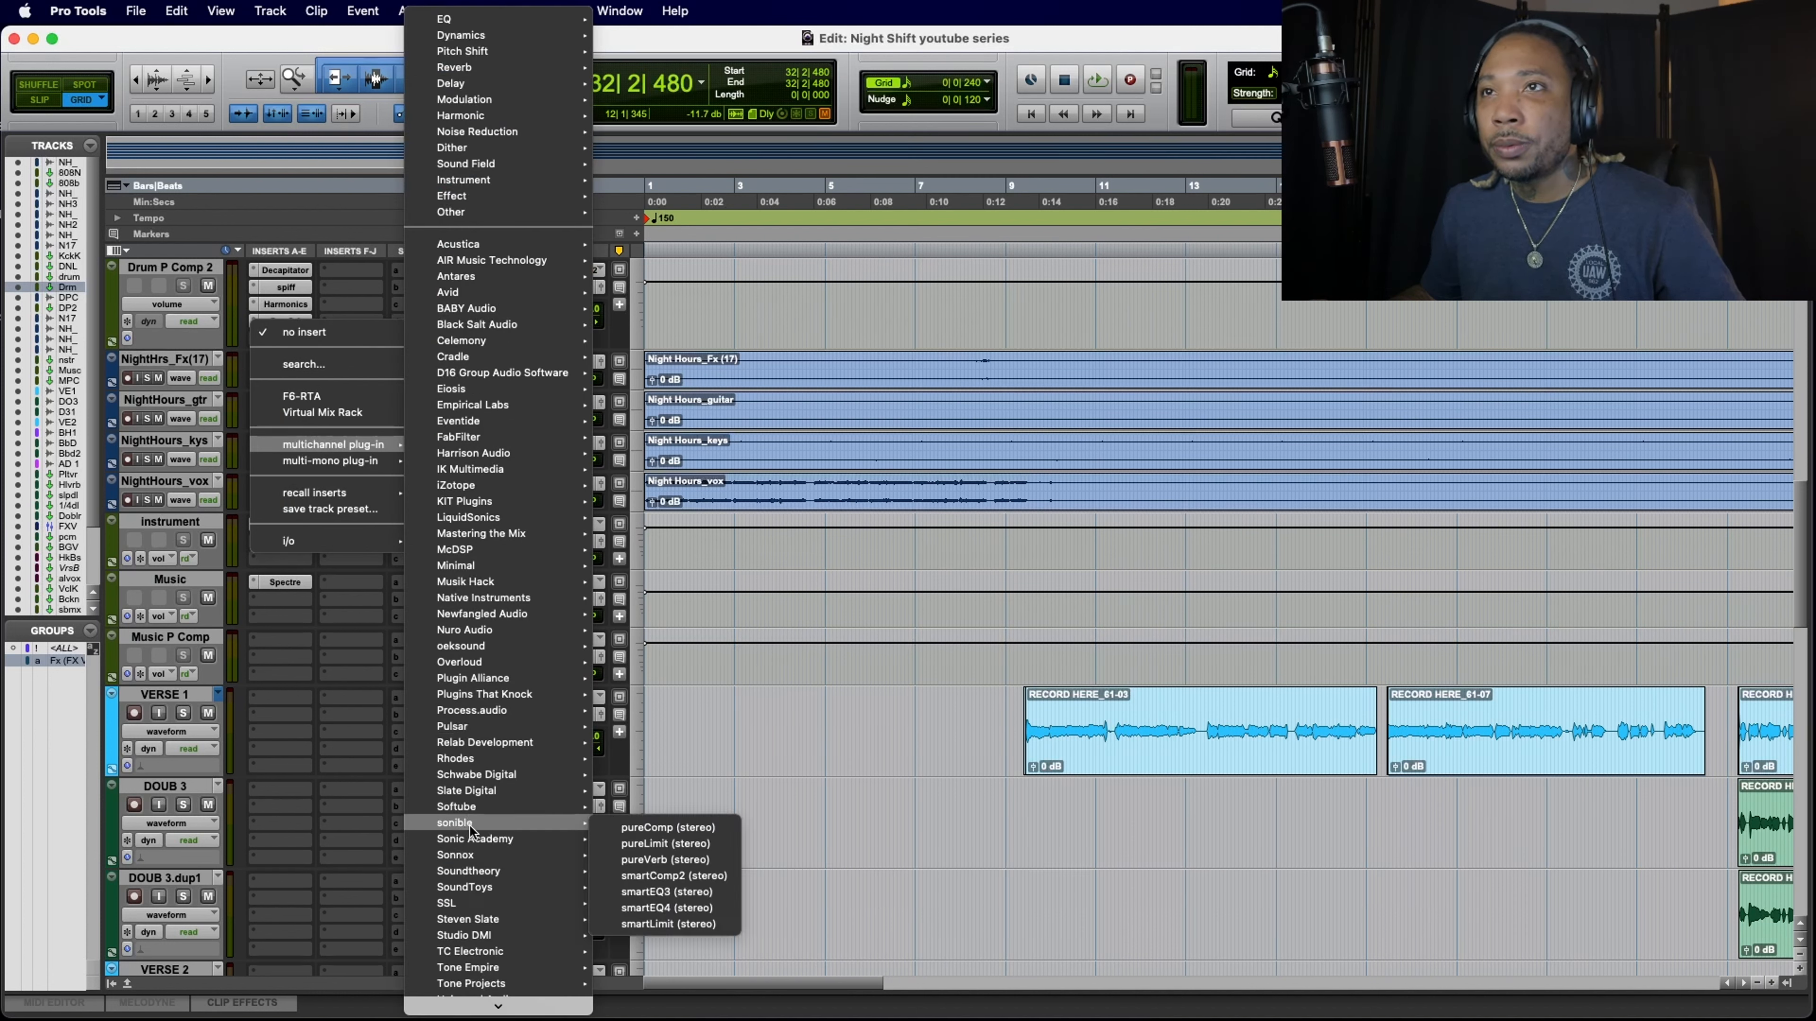
pyautogui.click(699, 907)
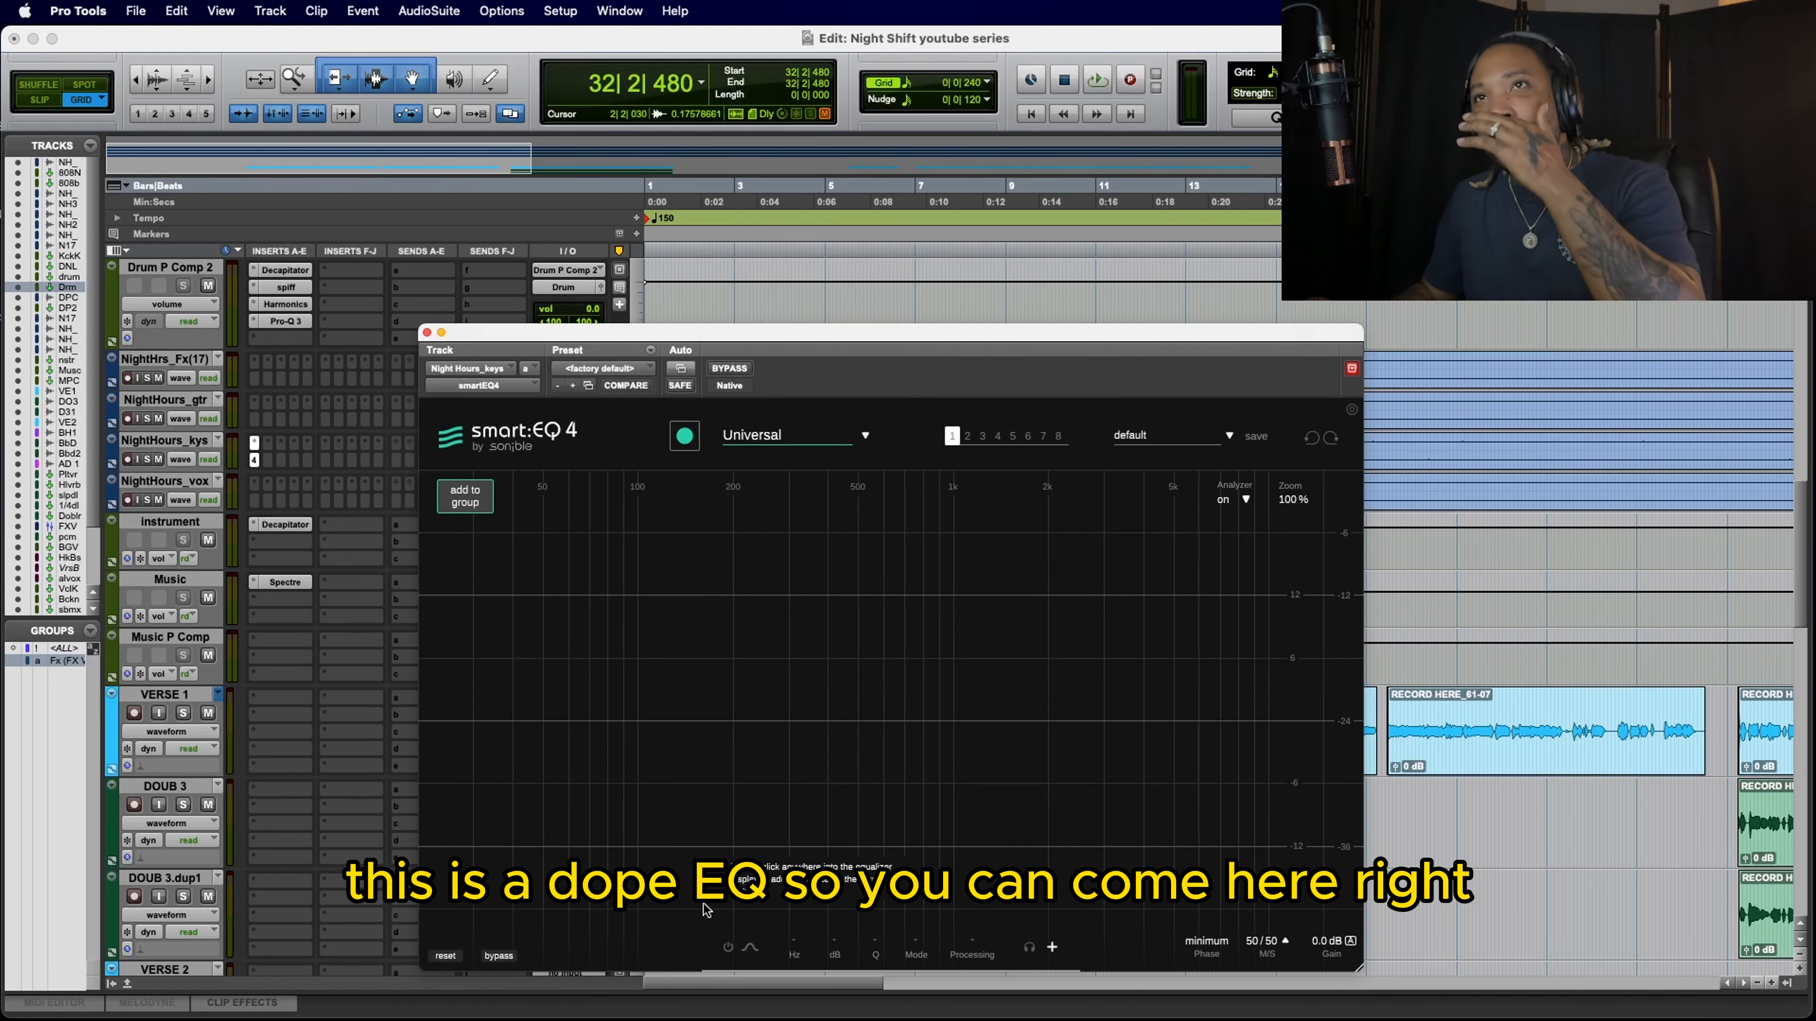
# Step: Choose the Keys | Electric profile in smart:EQ 4 and let it learn the keys during playback
pyautogui.click(779, 434)
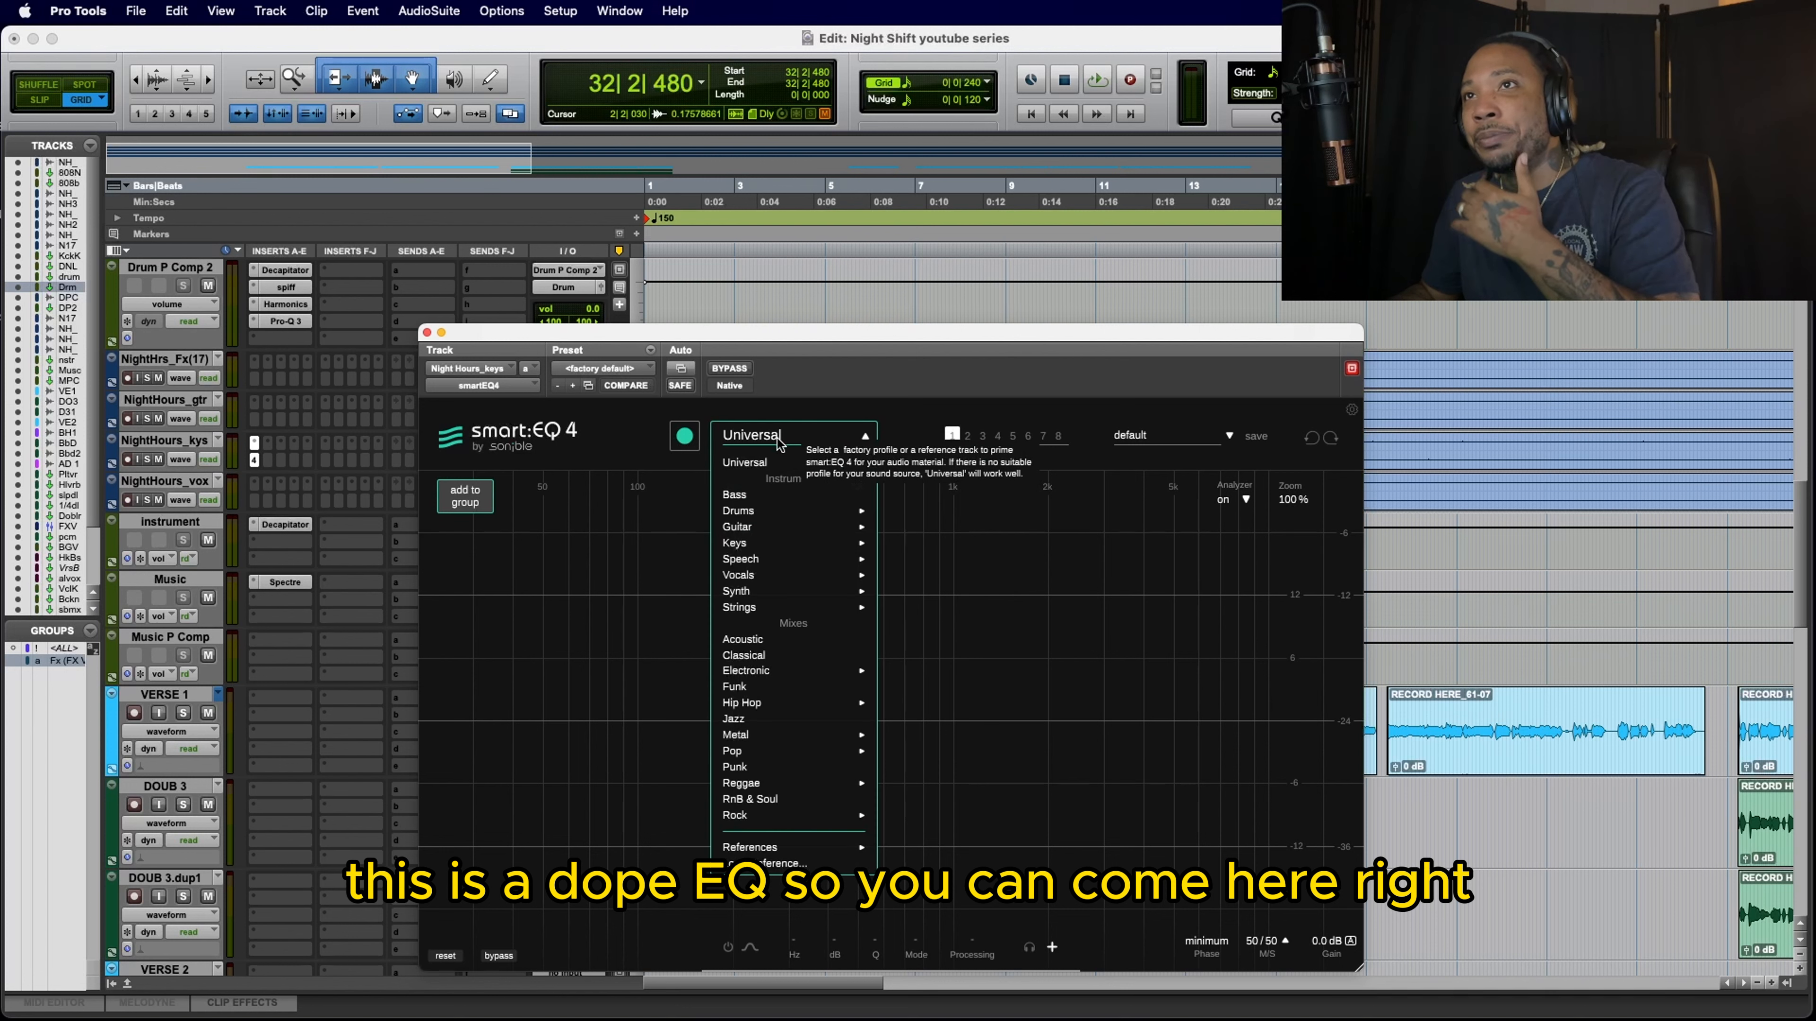
pyautogui.moveTo(761, 548)
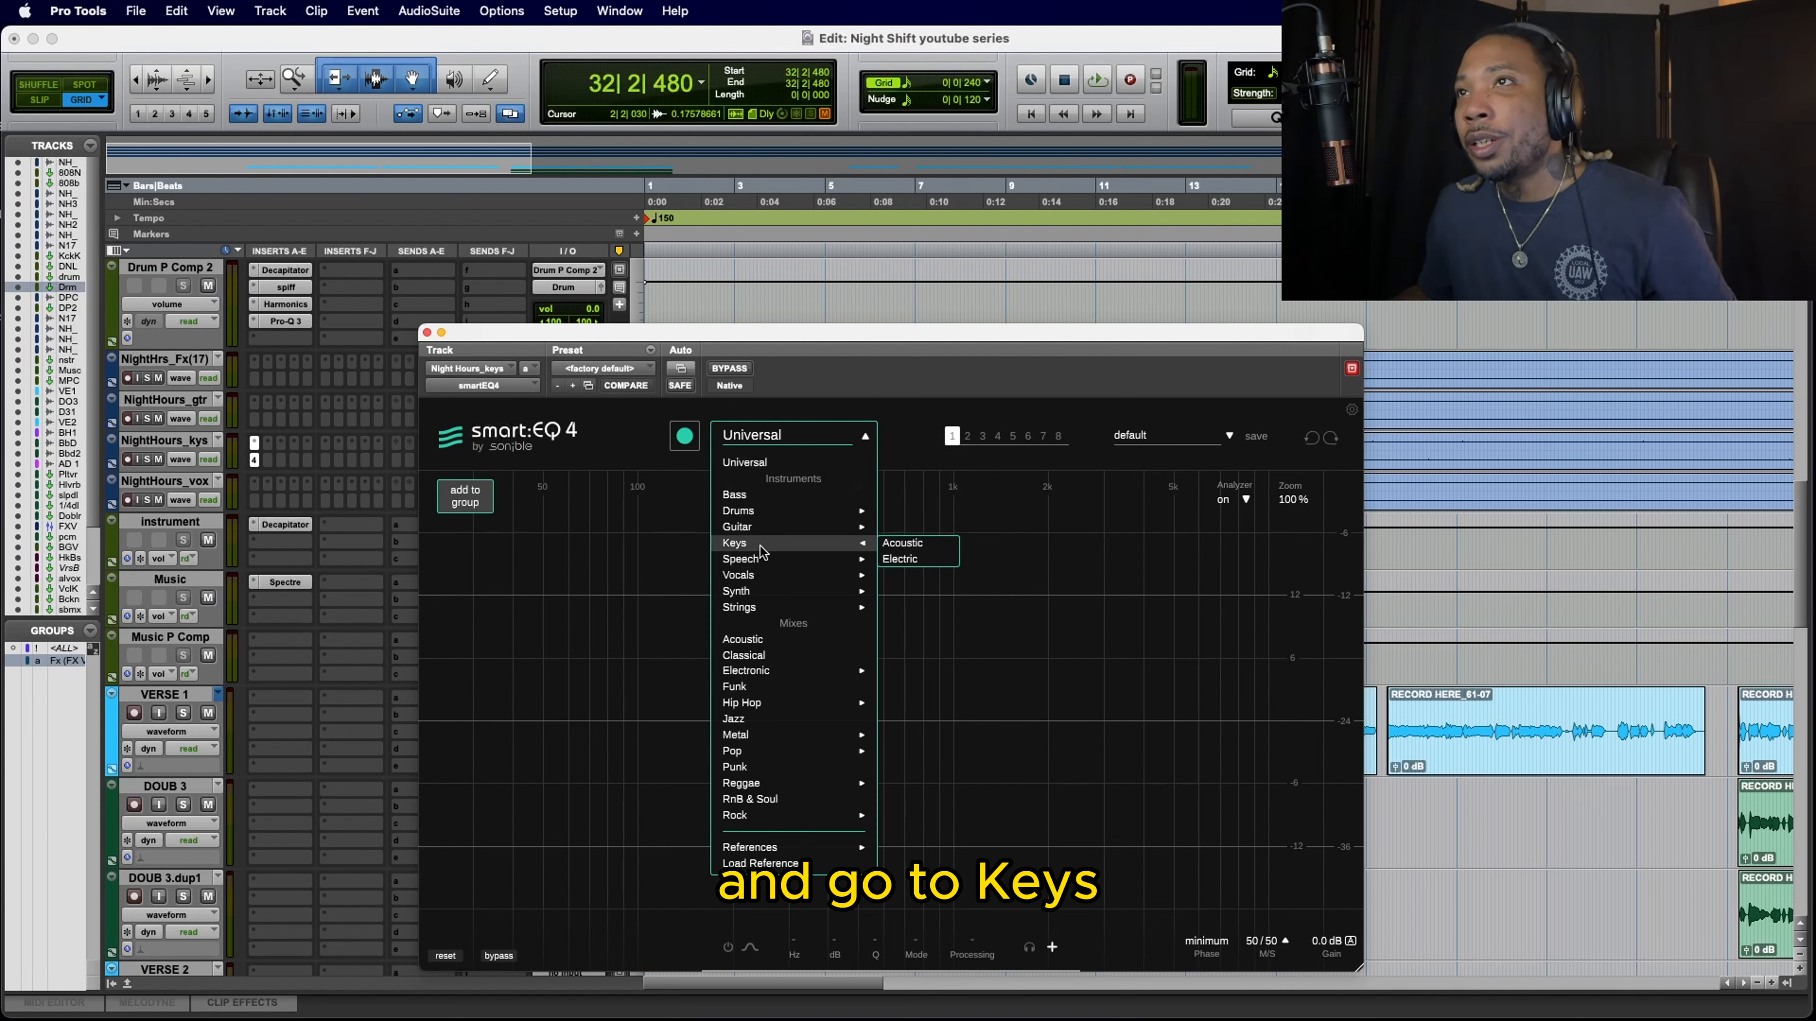
pyautogui.click(924, 561)
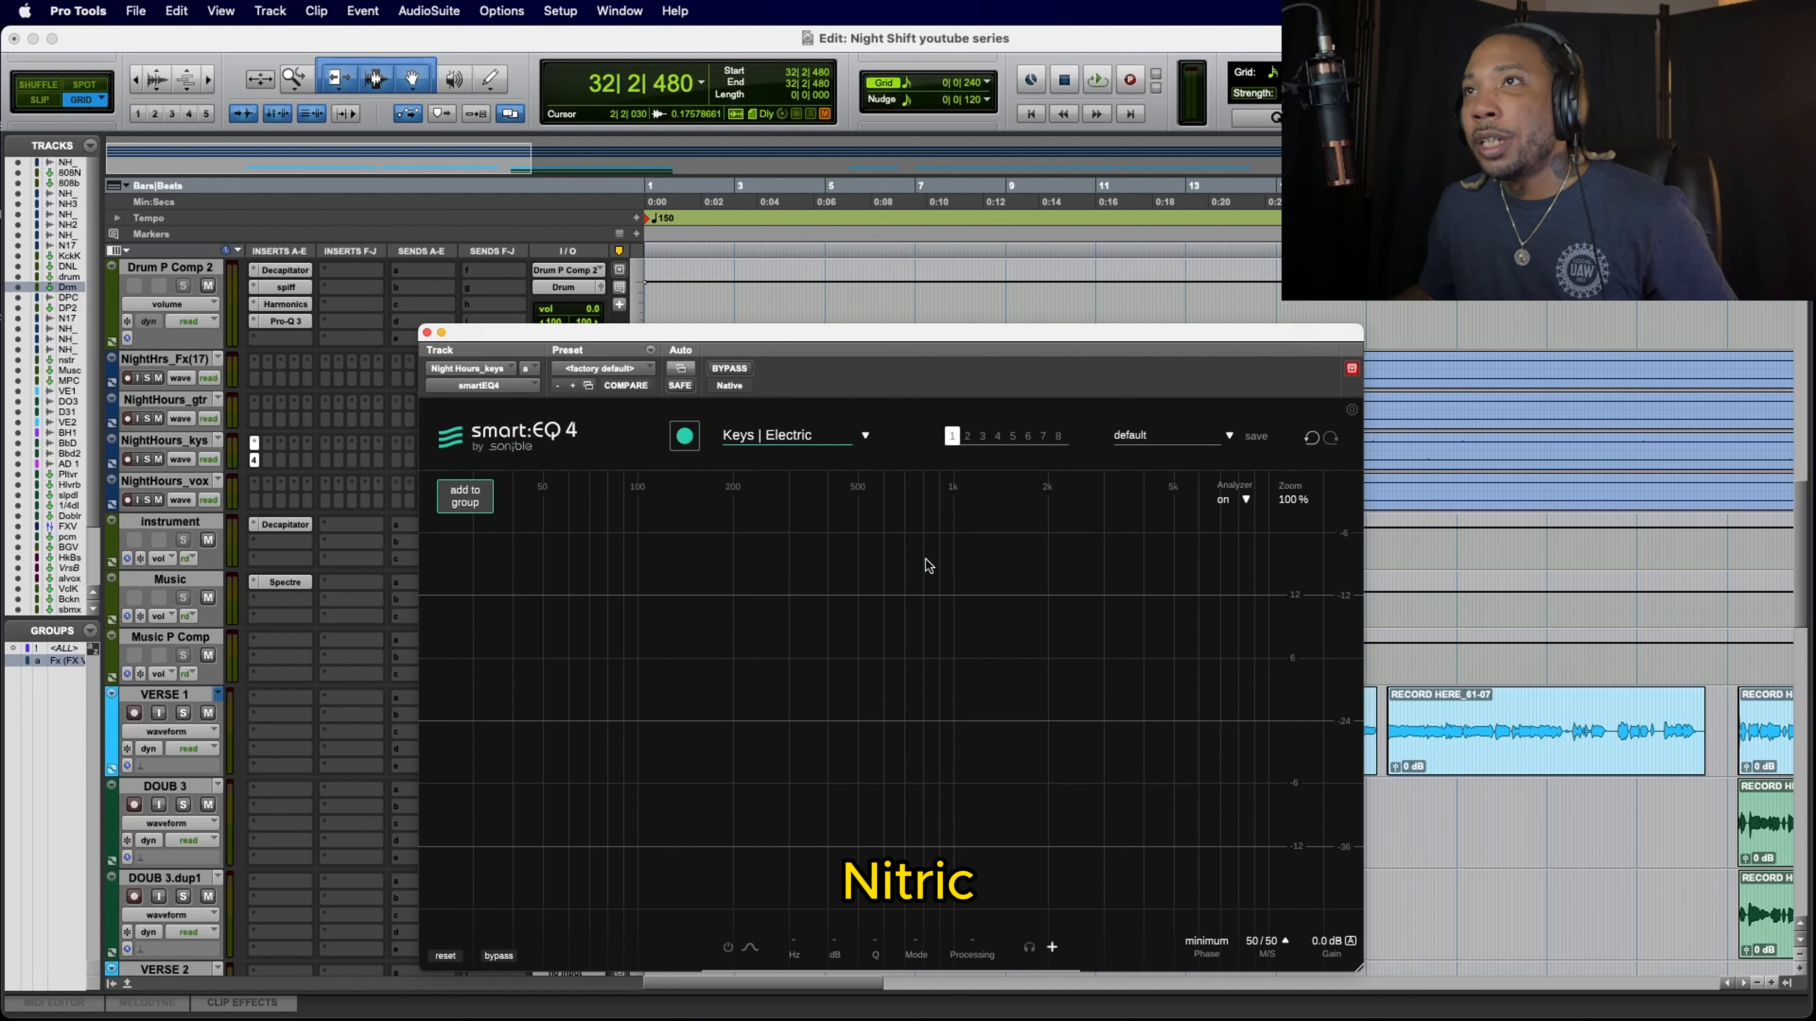
pyautogui.click(685, 438)
pyautogui.press('space')
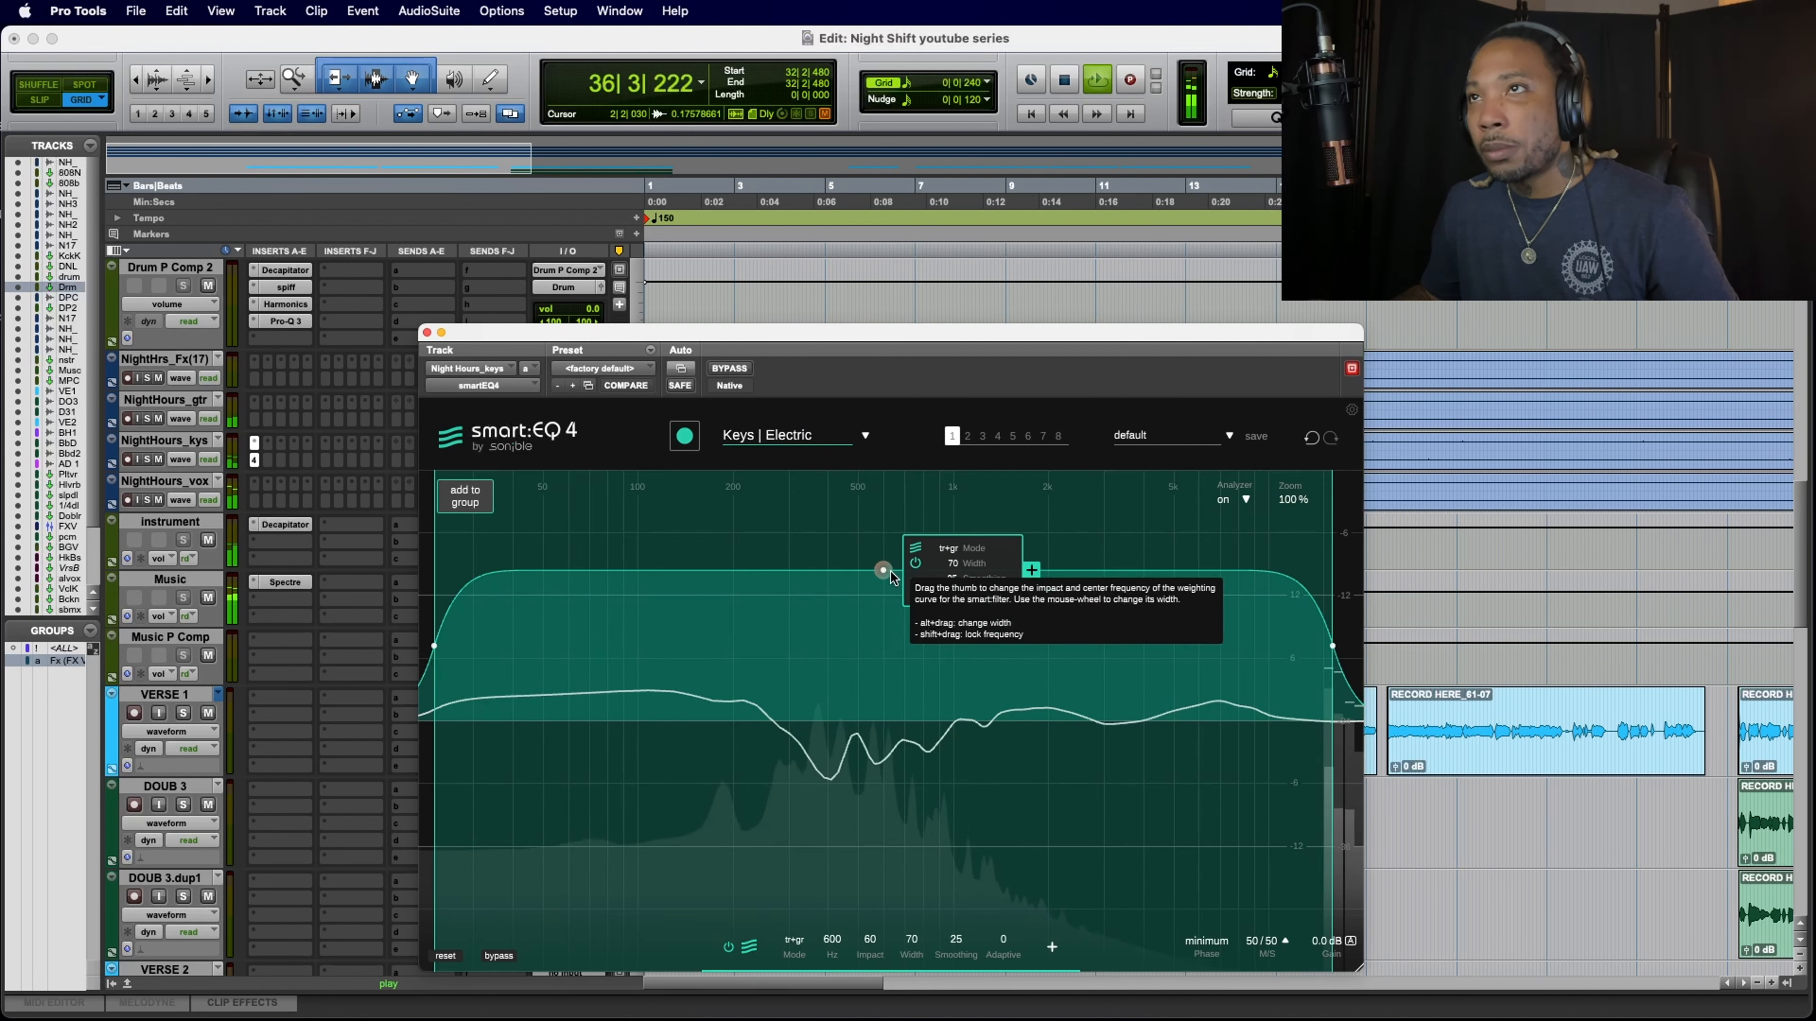
# Step: Lower the keys smart filter's impact to 46, compensate its output level with auto gain, and close the plug-in
pyautogui.moveTo(883, 574); pyautogui.dragTo(884, 608)
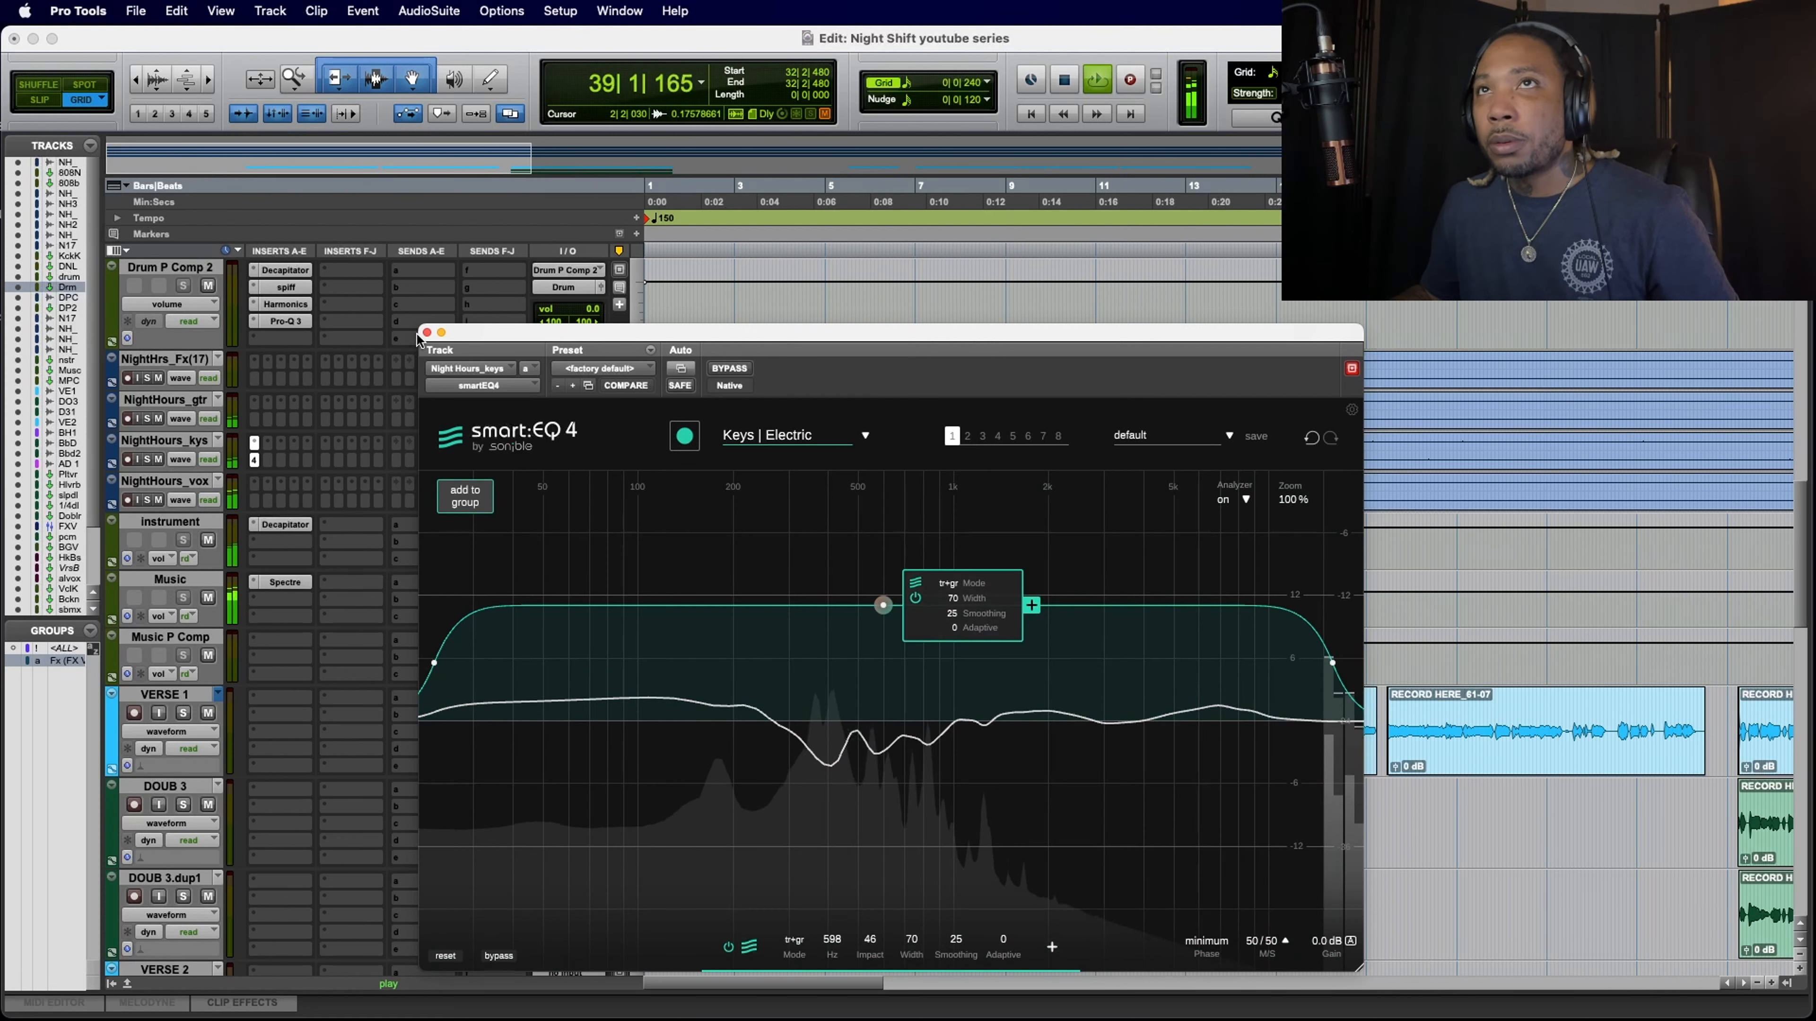
pyautogui.click(426, 332)
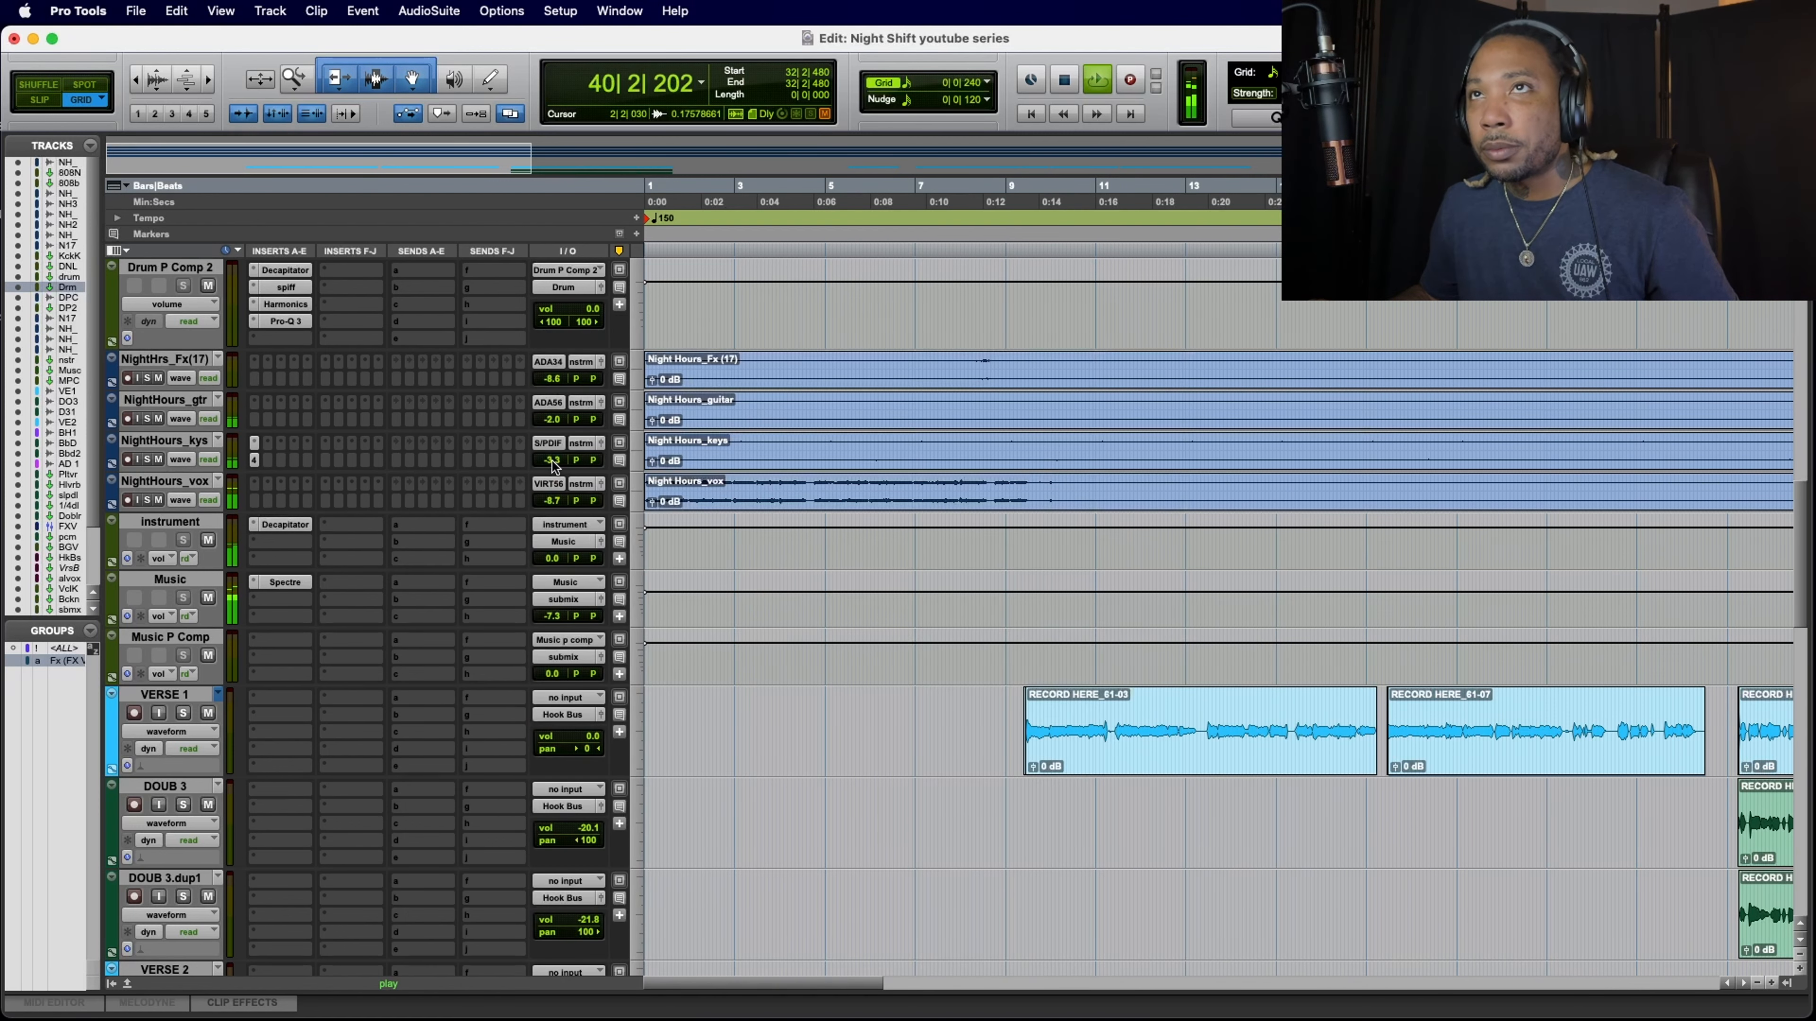
pyautogui.click(255, 461)
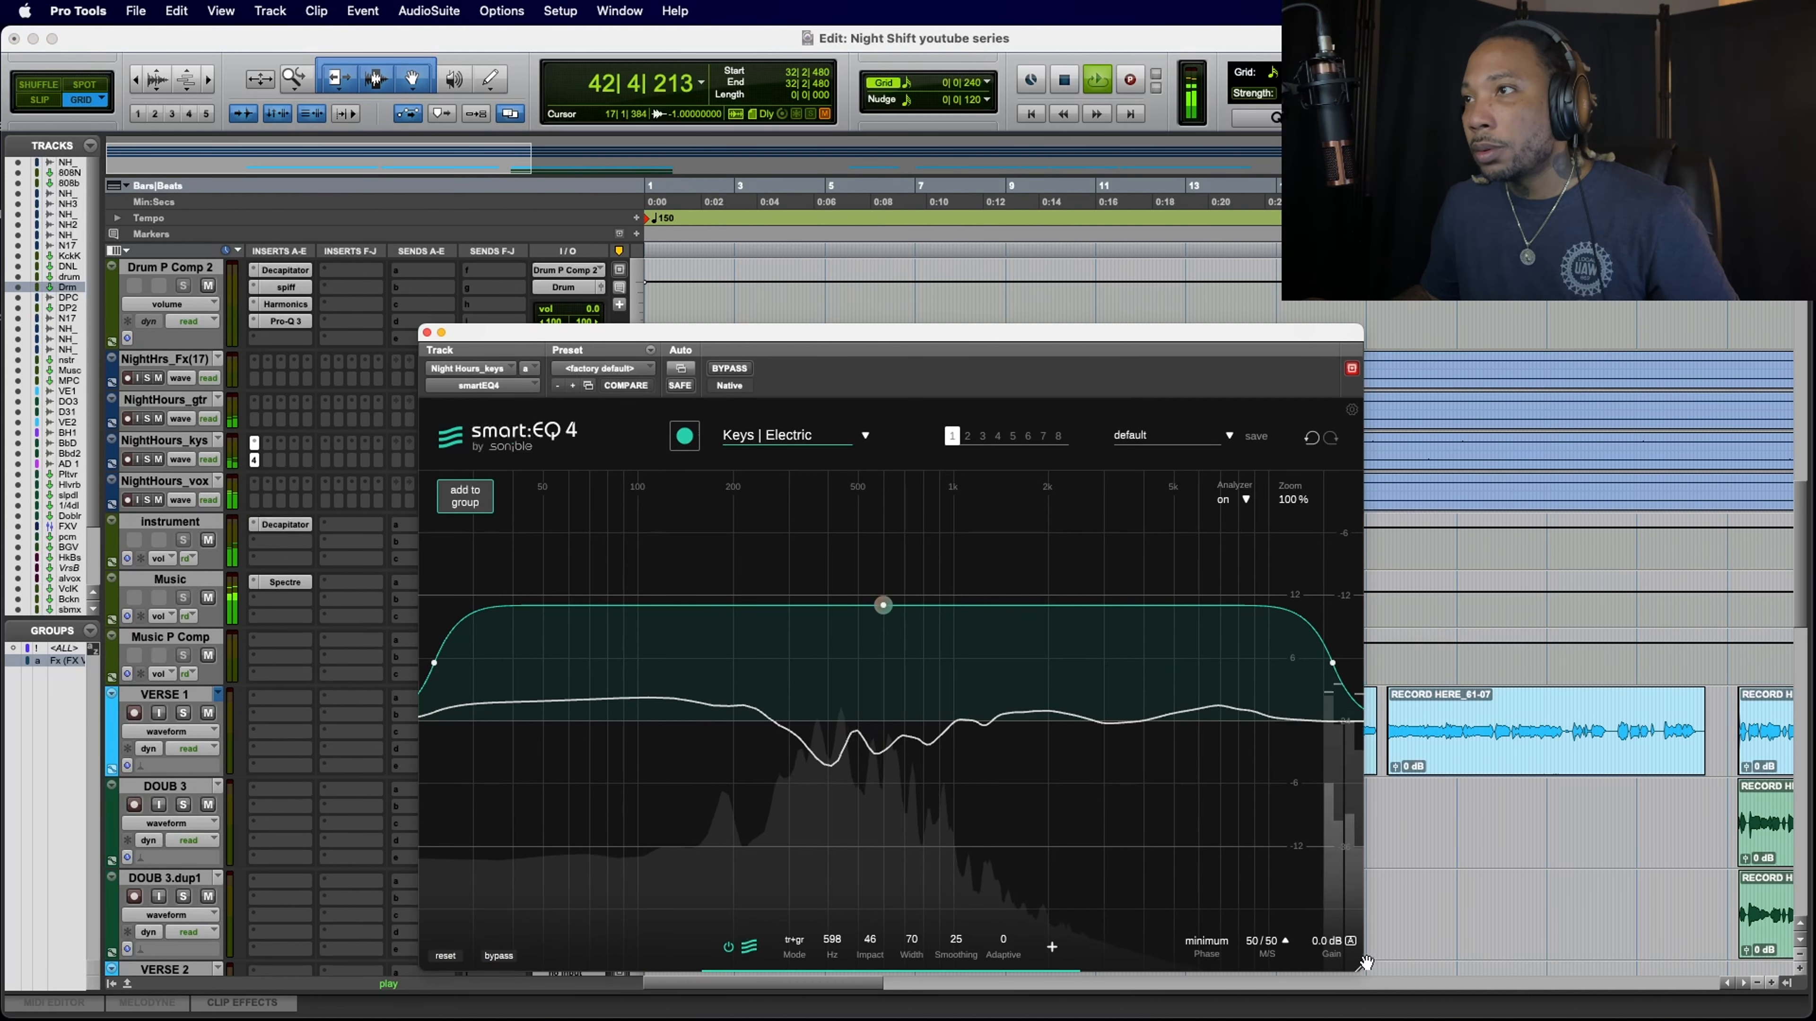
pyautogui.click(1351, 942)
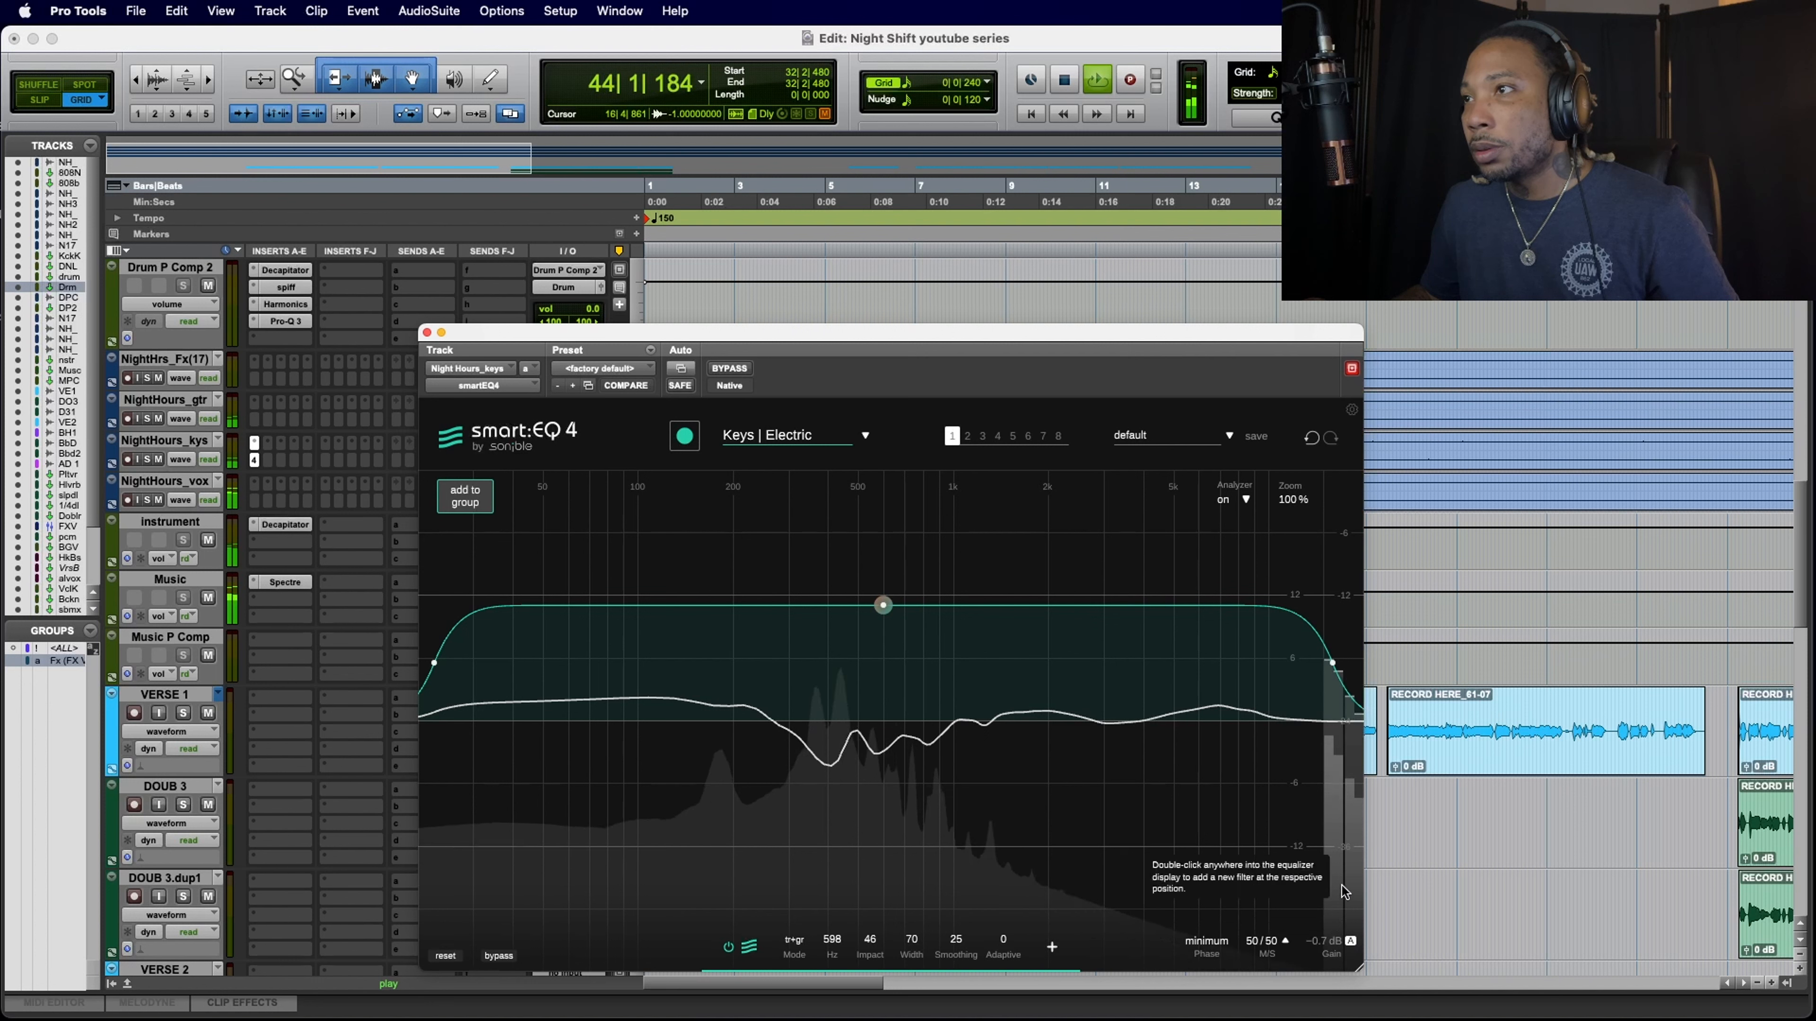
pyautogui.click(1351, 942)
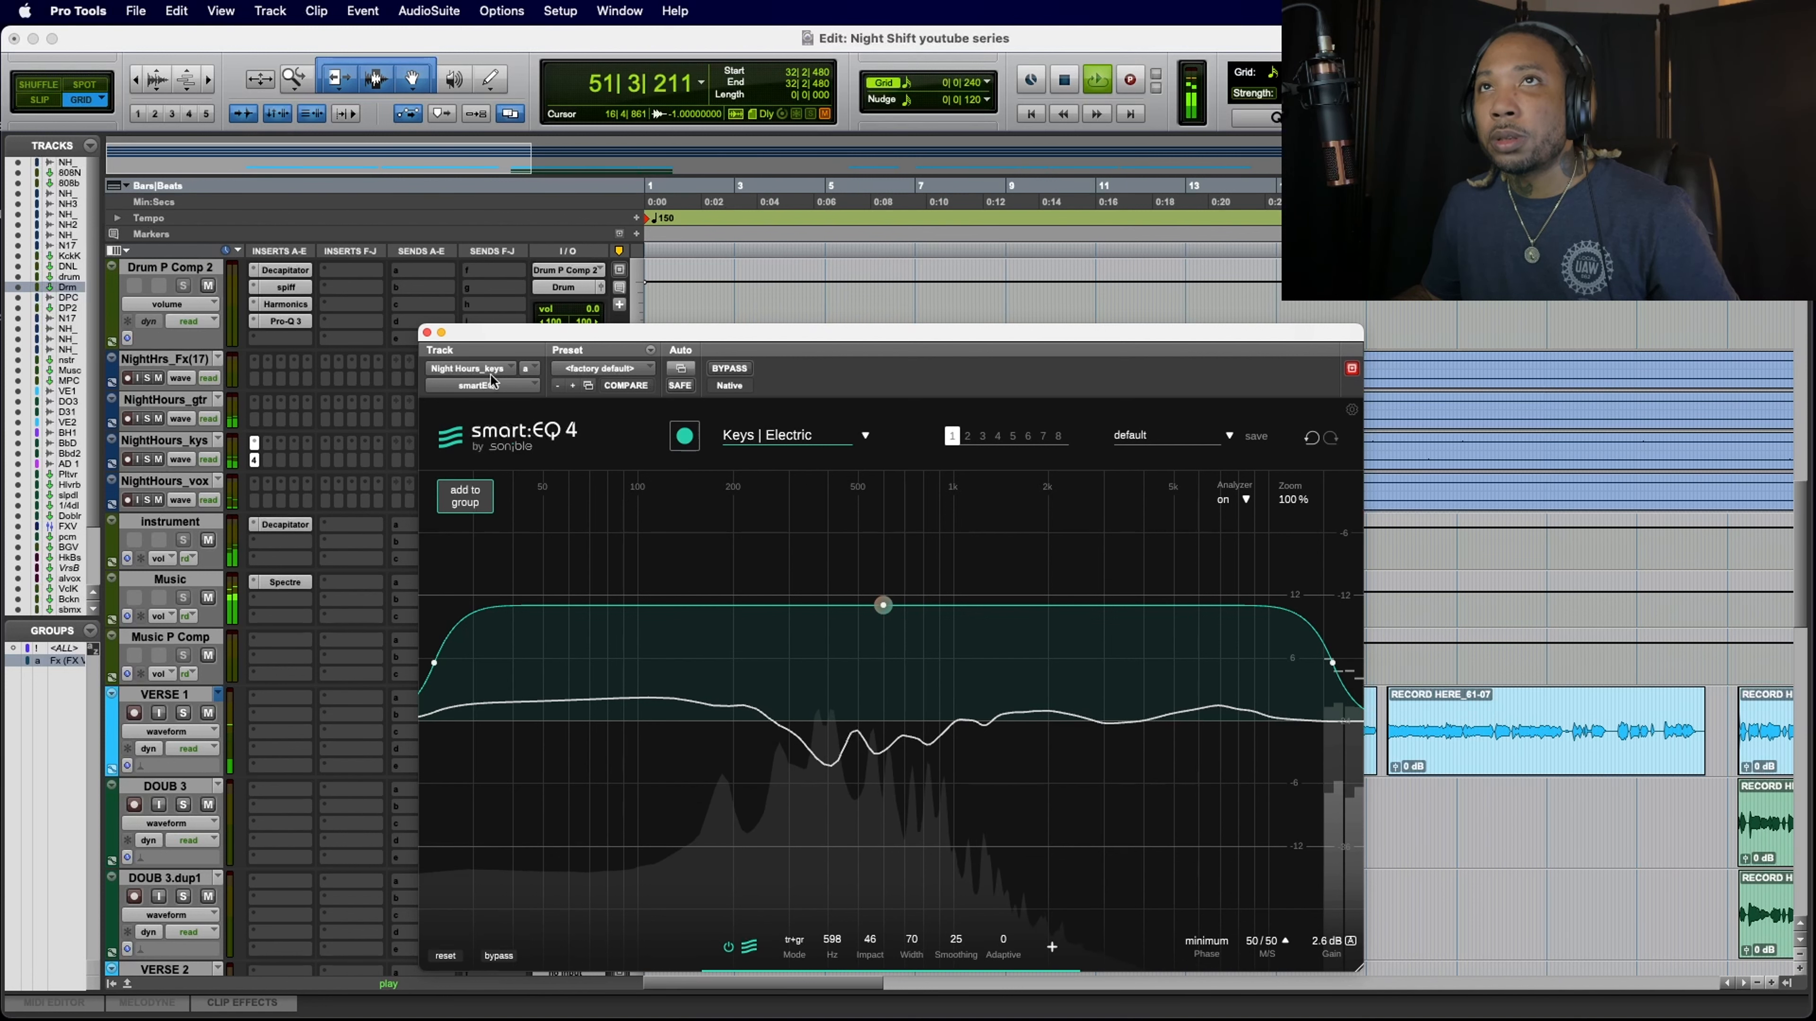
pyautogui.click(427, 334)
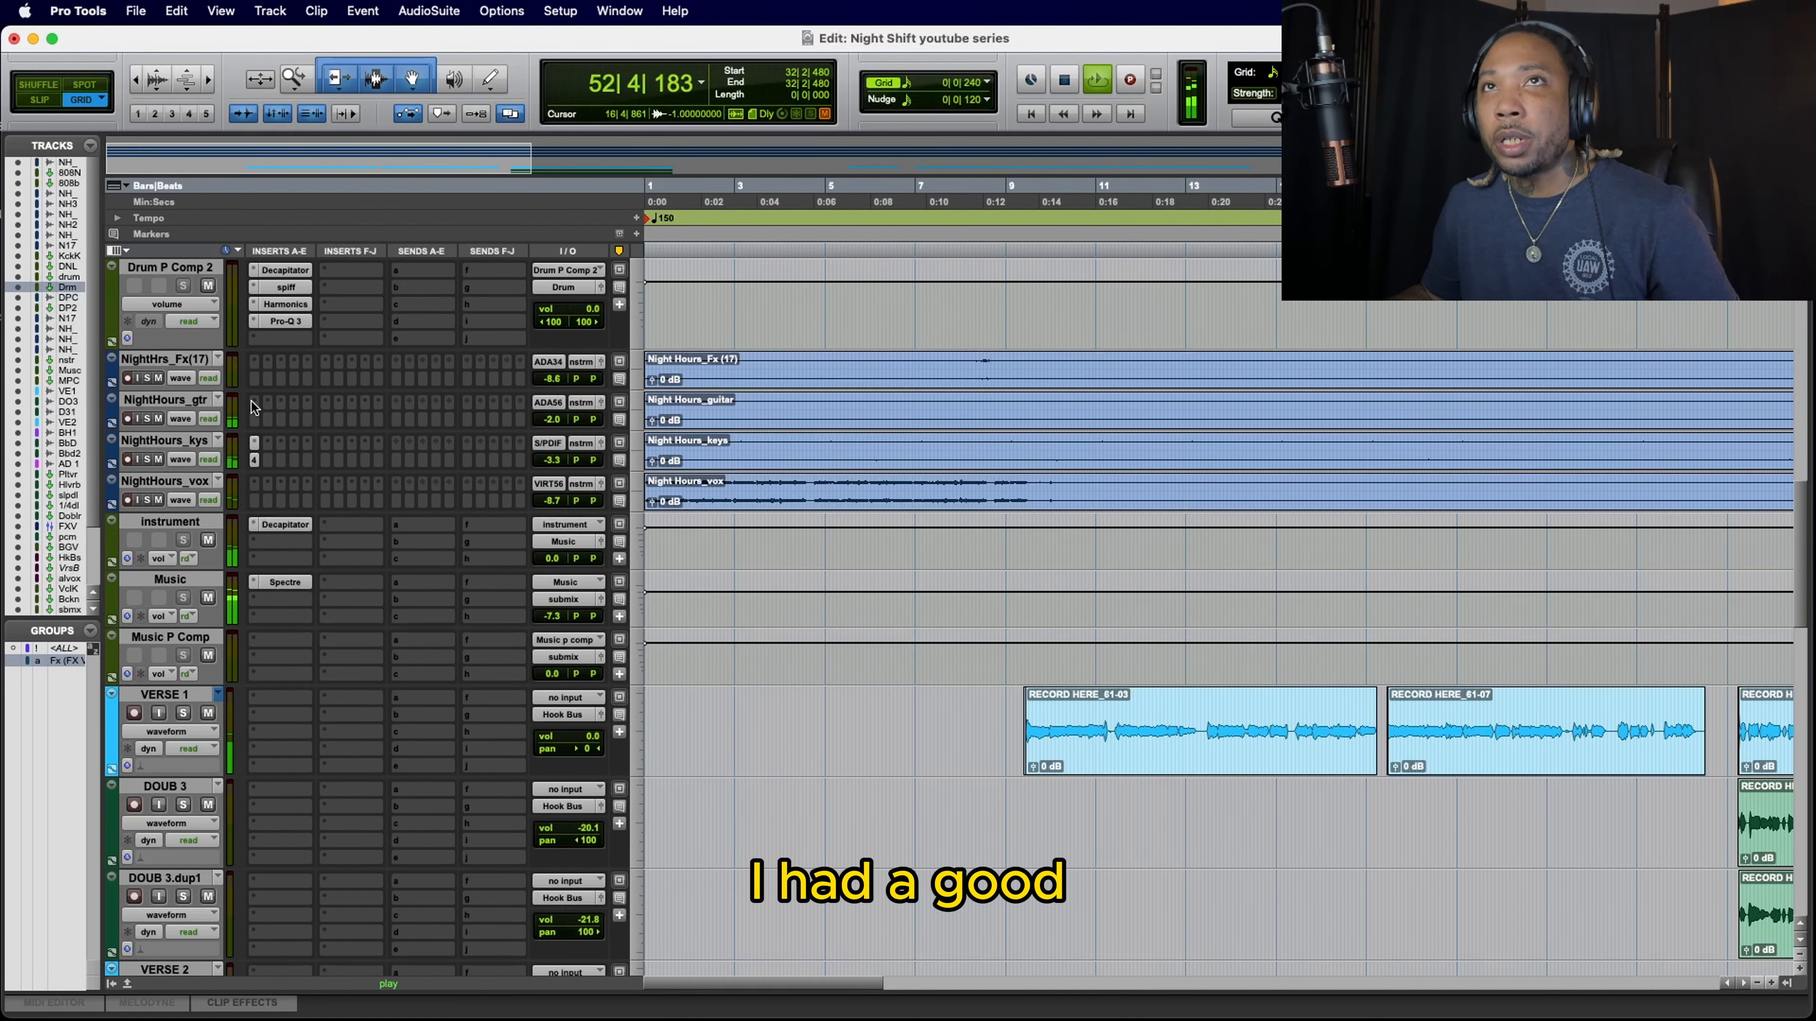
# Step: Insert stereo smartEQ4 on the guitar track and let it learn the signal with the Guitar | Electric profile
pyautogui.click(258, 406)
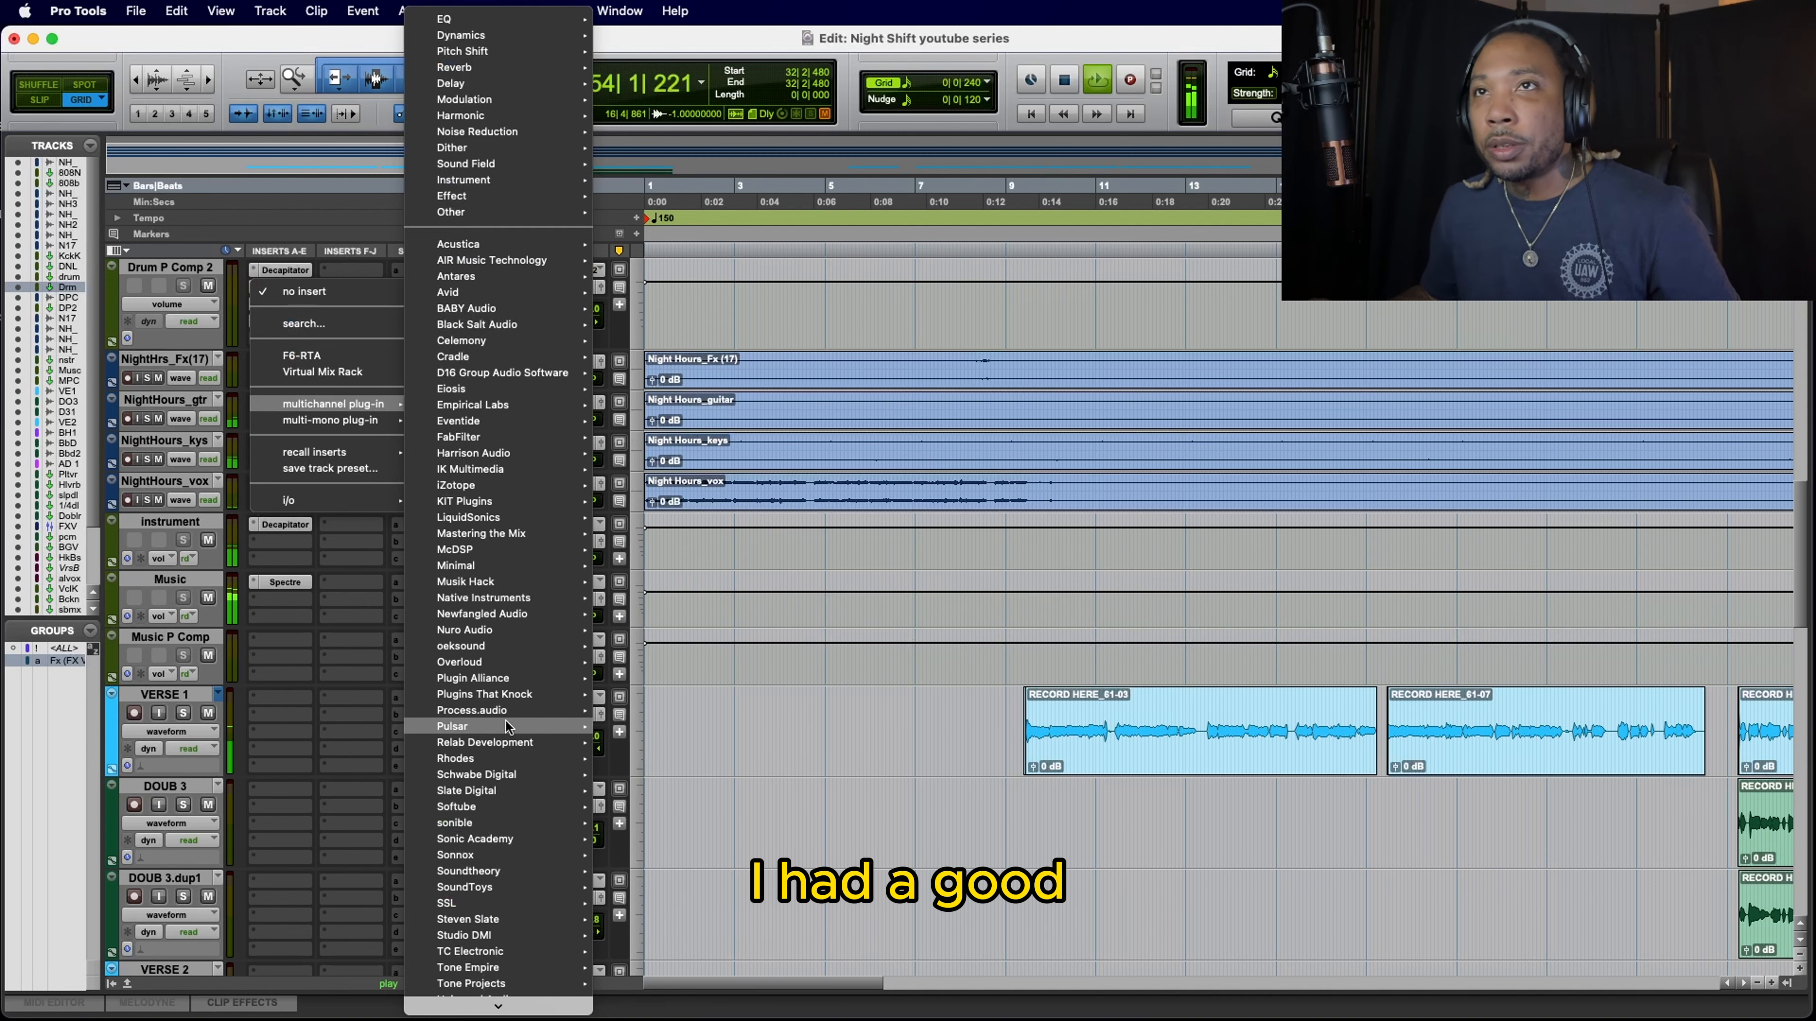
pyautogui.moveTo(507, 825)
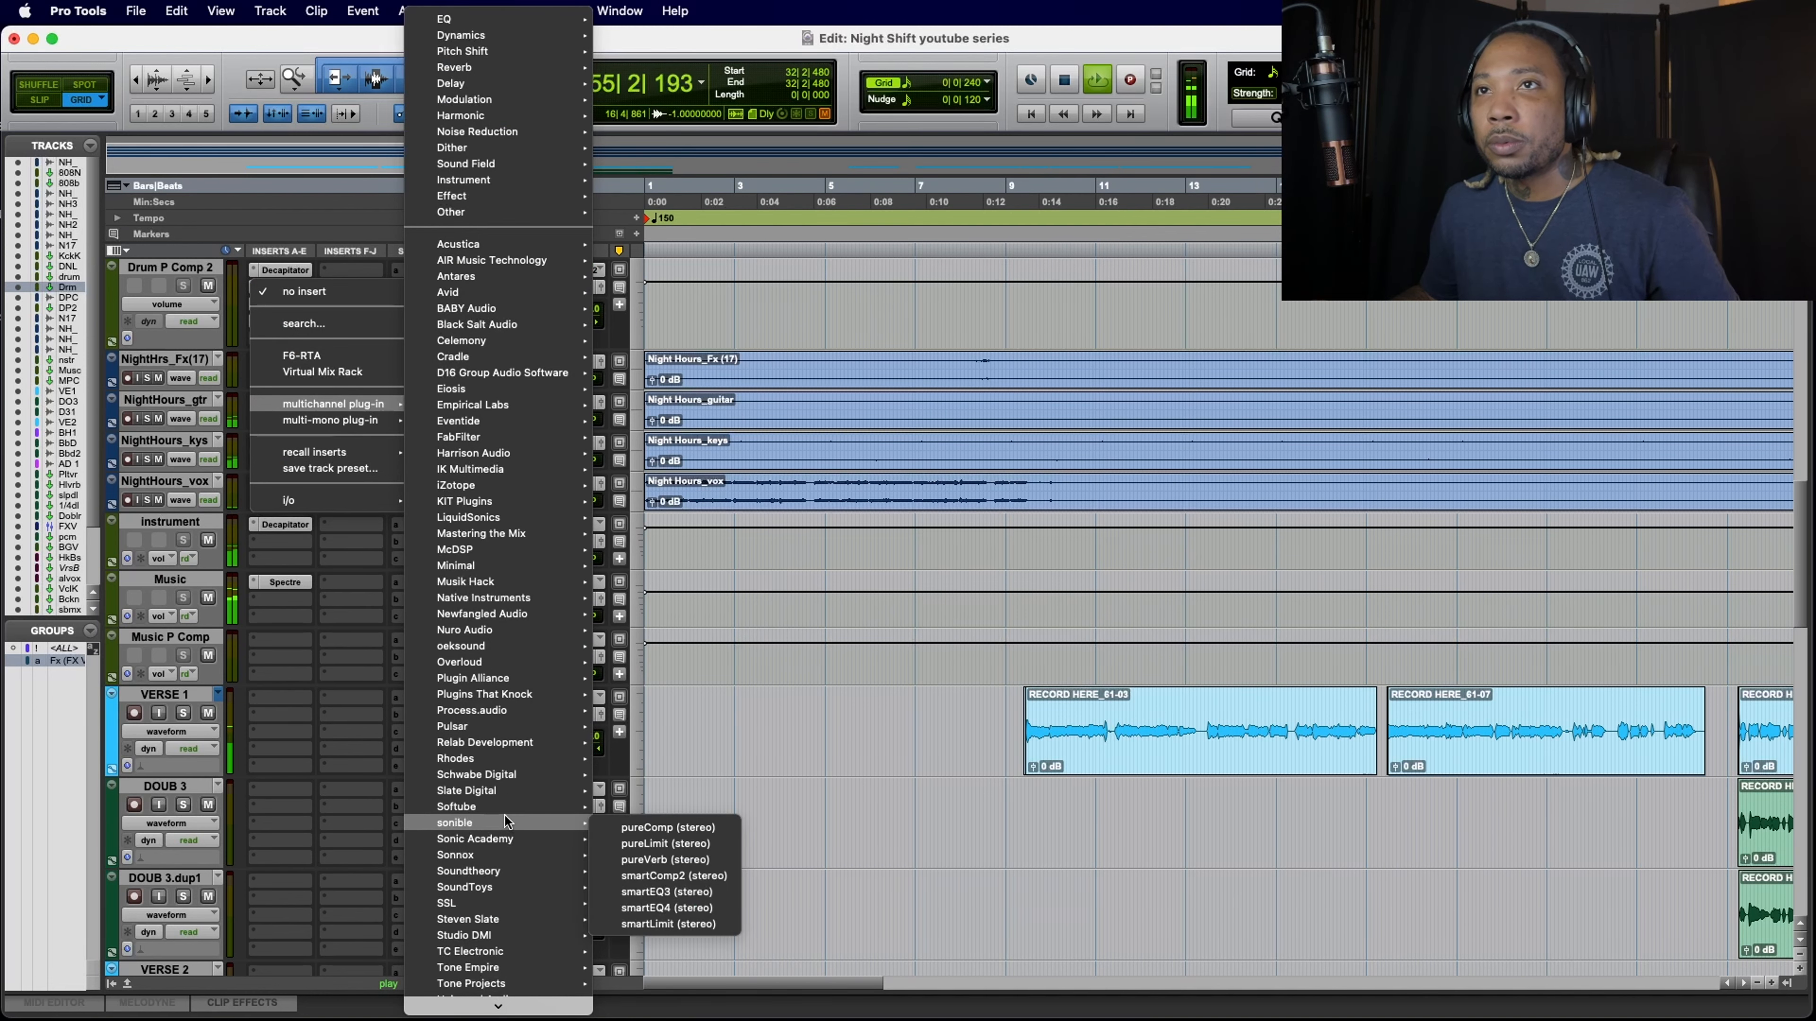
pyautogui.click(672, 909)
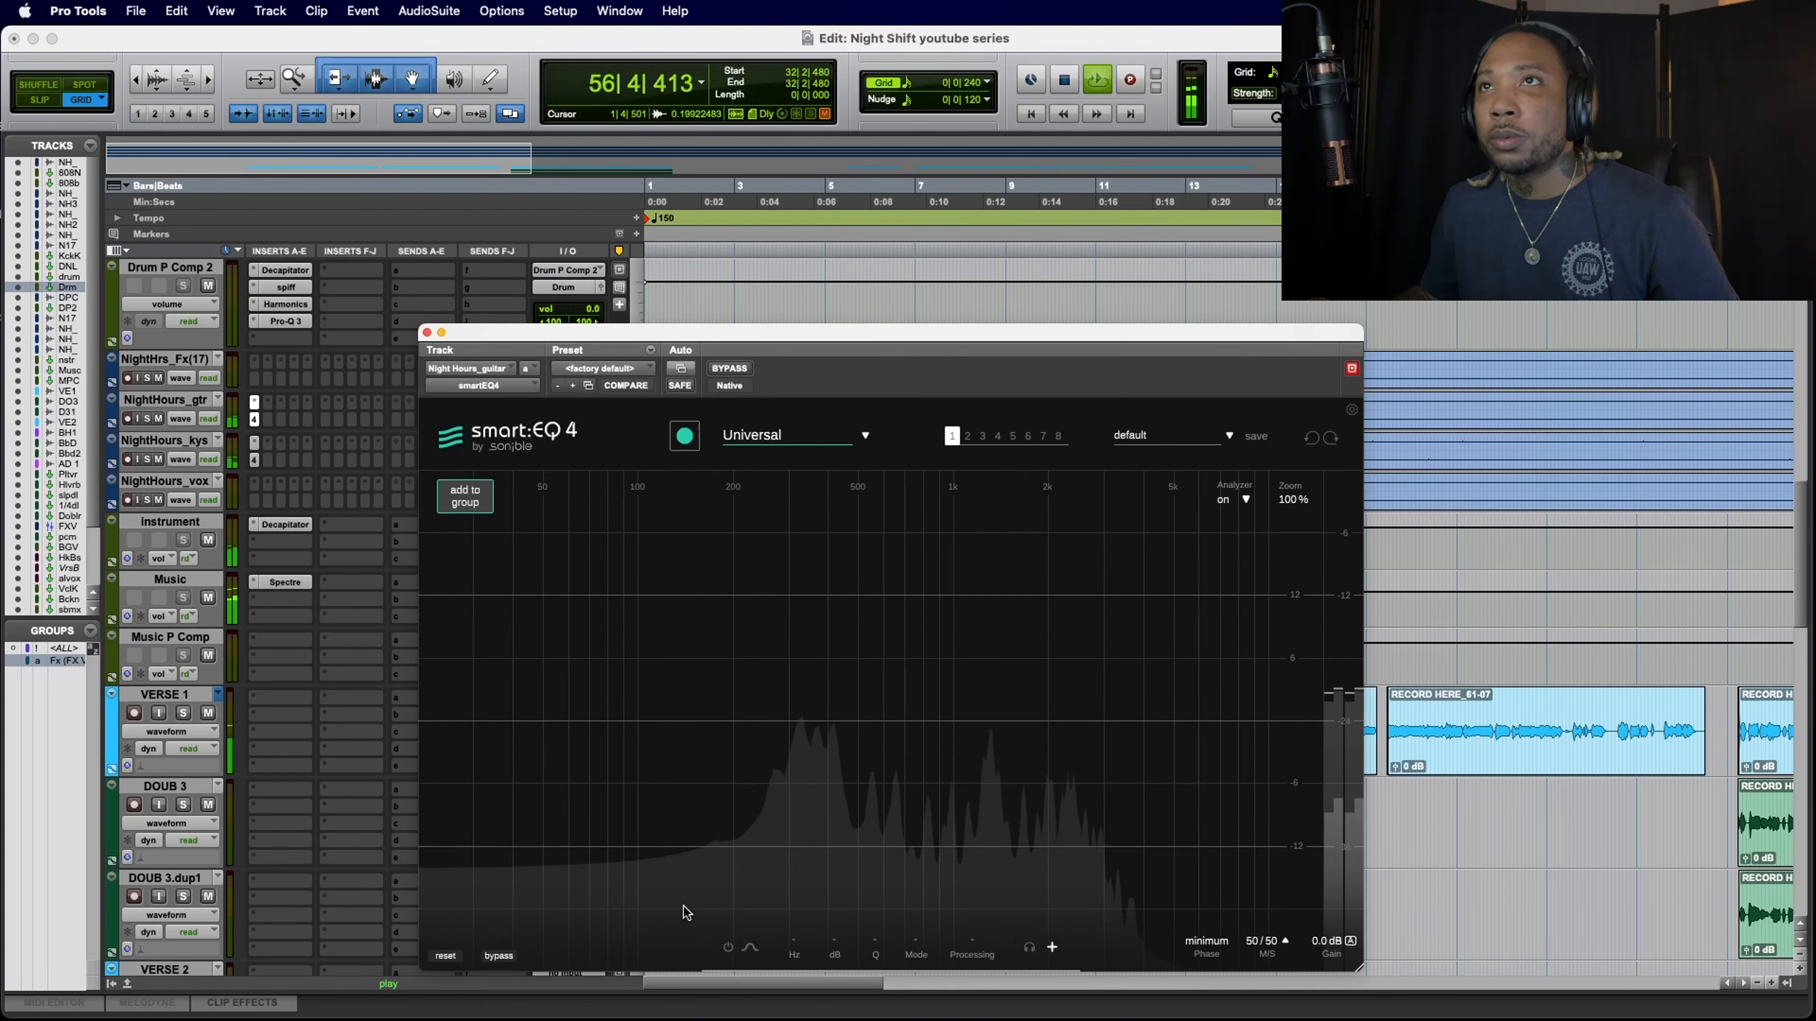
pyautogui.click(792, 436)
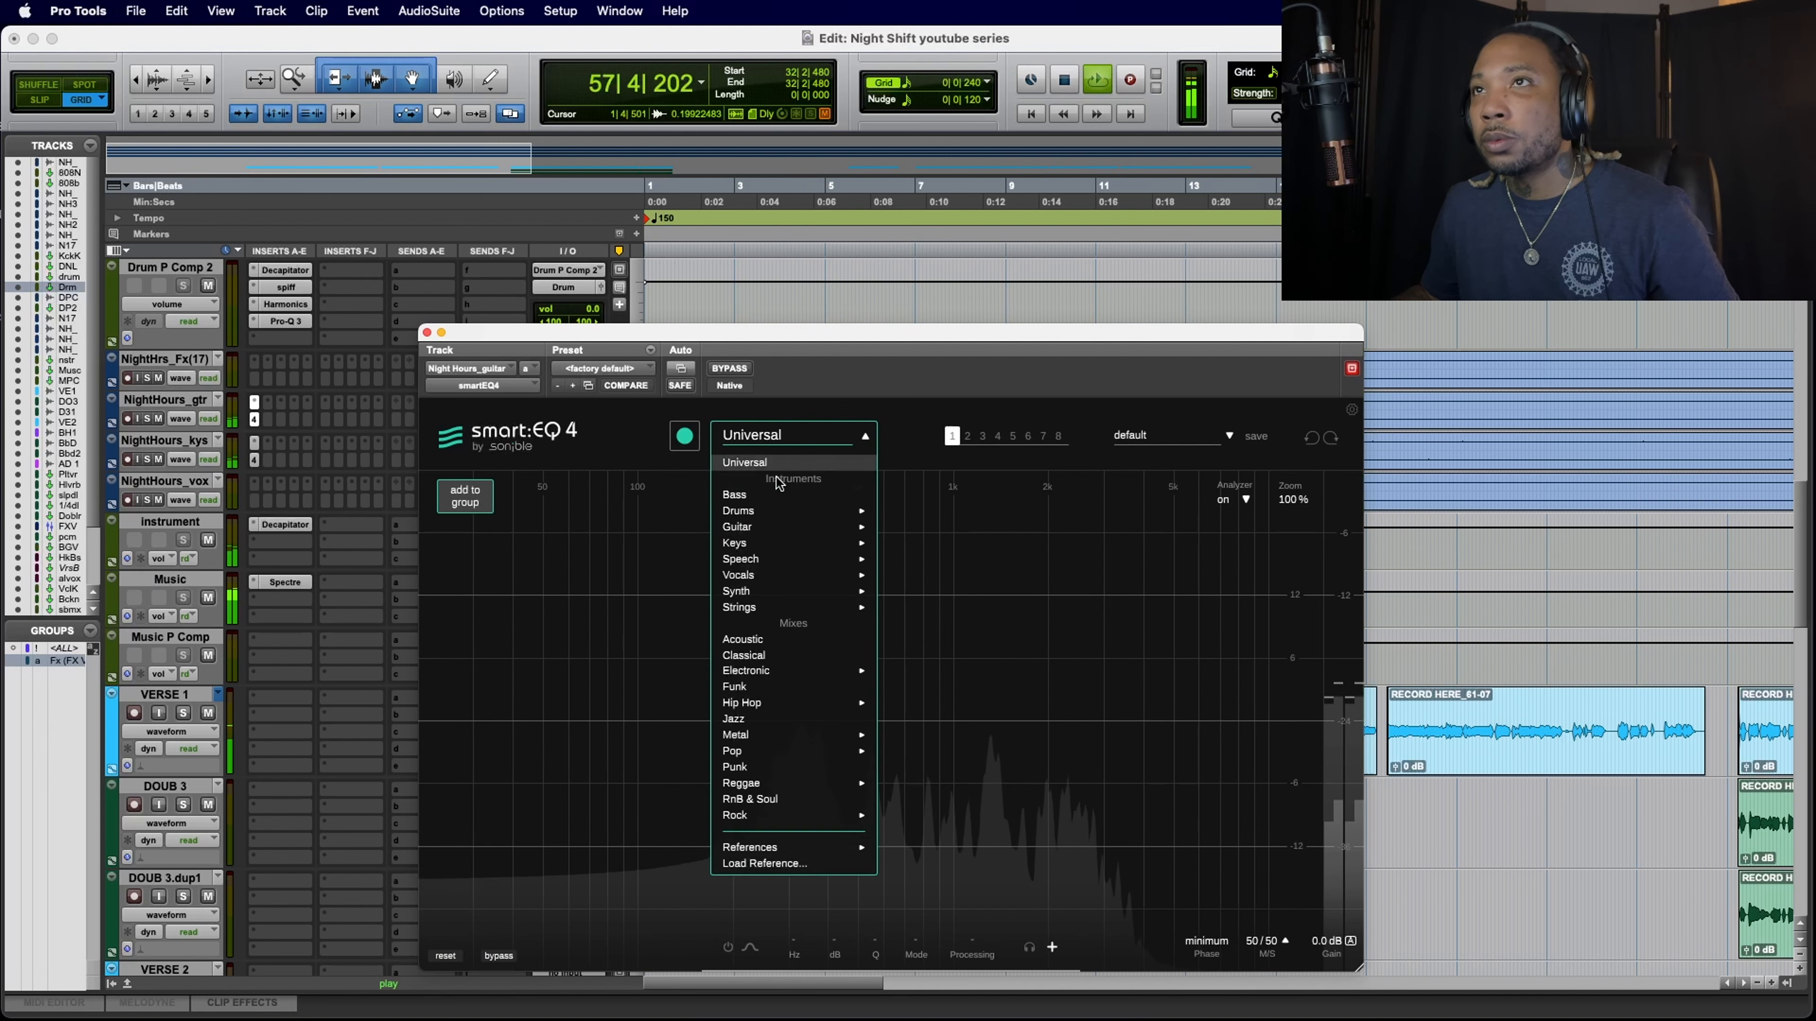
pyautogui.moveTo(760, 530)
pyautogui.click(899, 543)
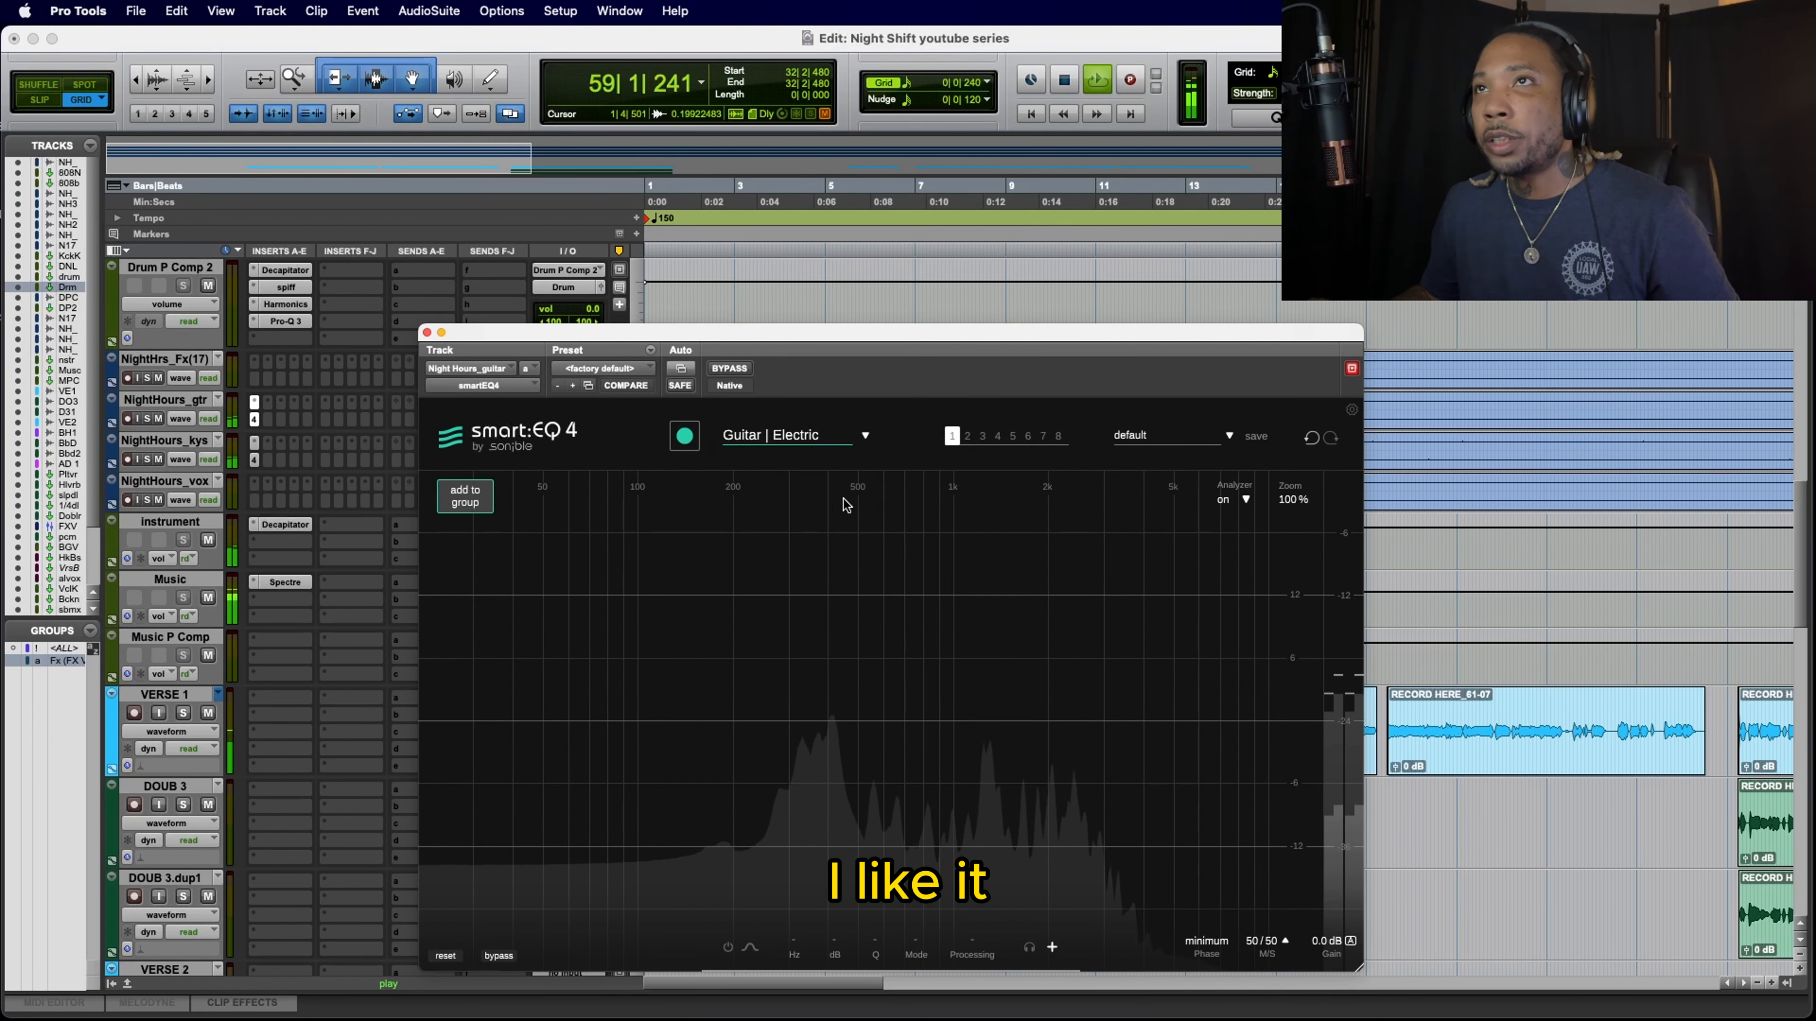
pyautogui.click(690, 443)
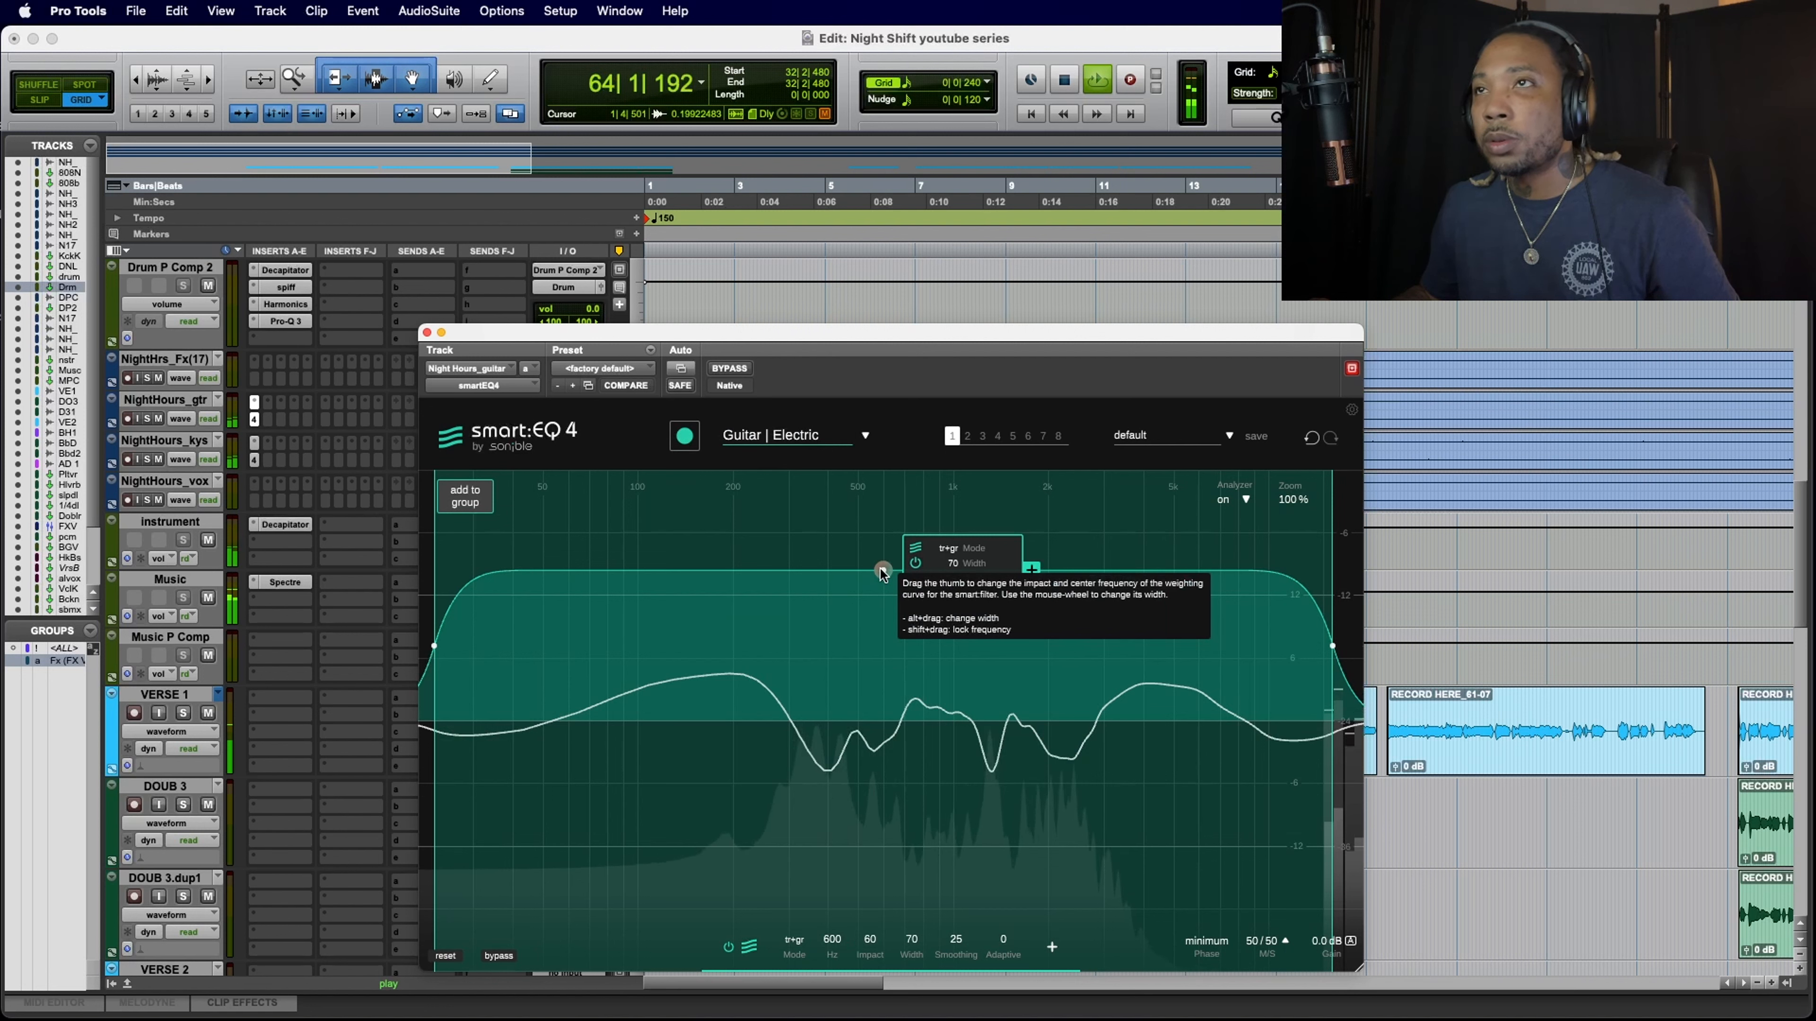
# Step: Lower the guitar smart filter's impact to 50, compensate its output level with auto gain, close the plug-in and stop playback
pyautogui.moveTo(882, 570); pyautogui.dragTo(883, 594)
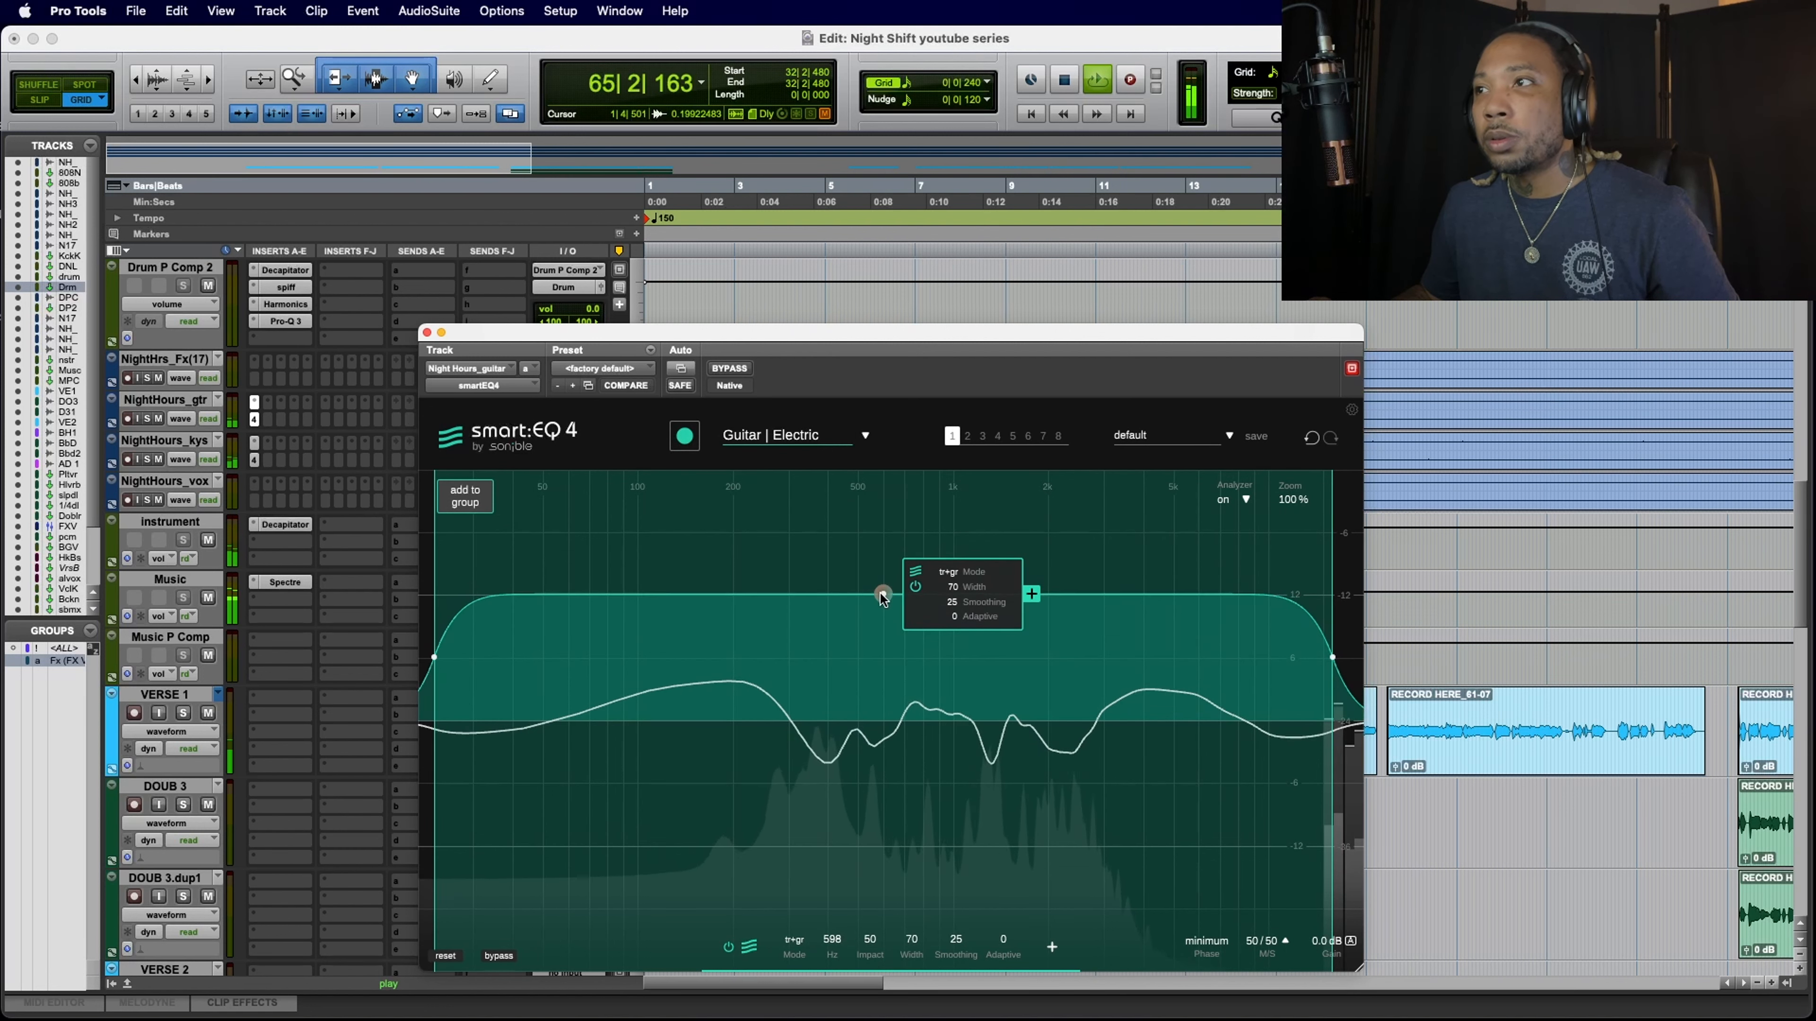
pyautogui.click(1290, 951)
pyautogui.click(1288, 946)
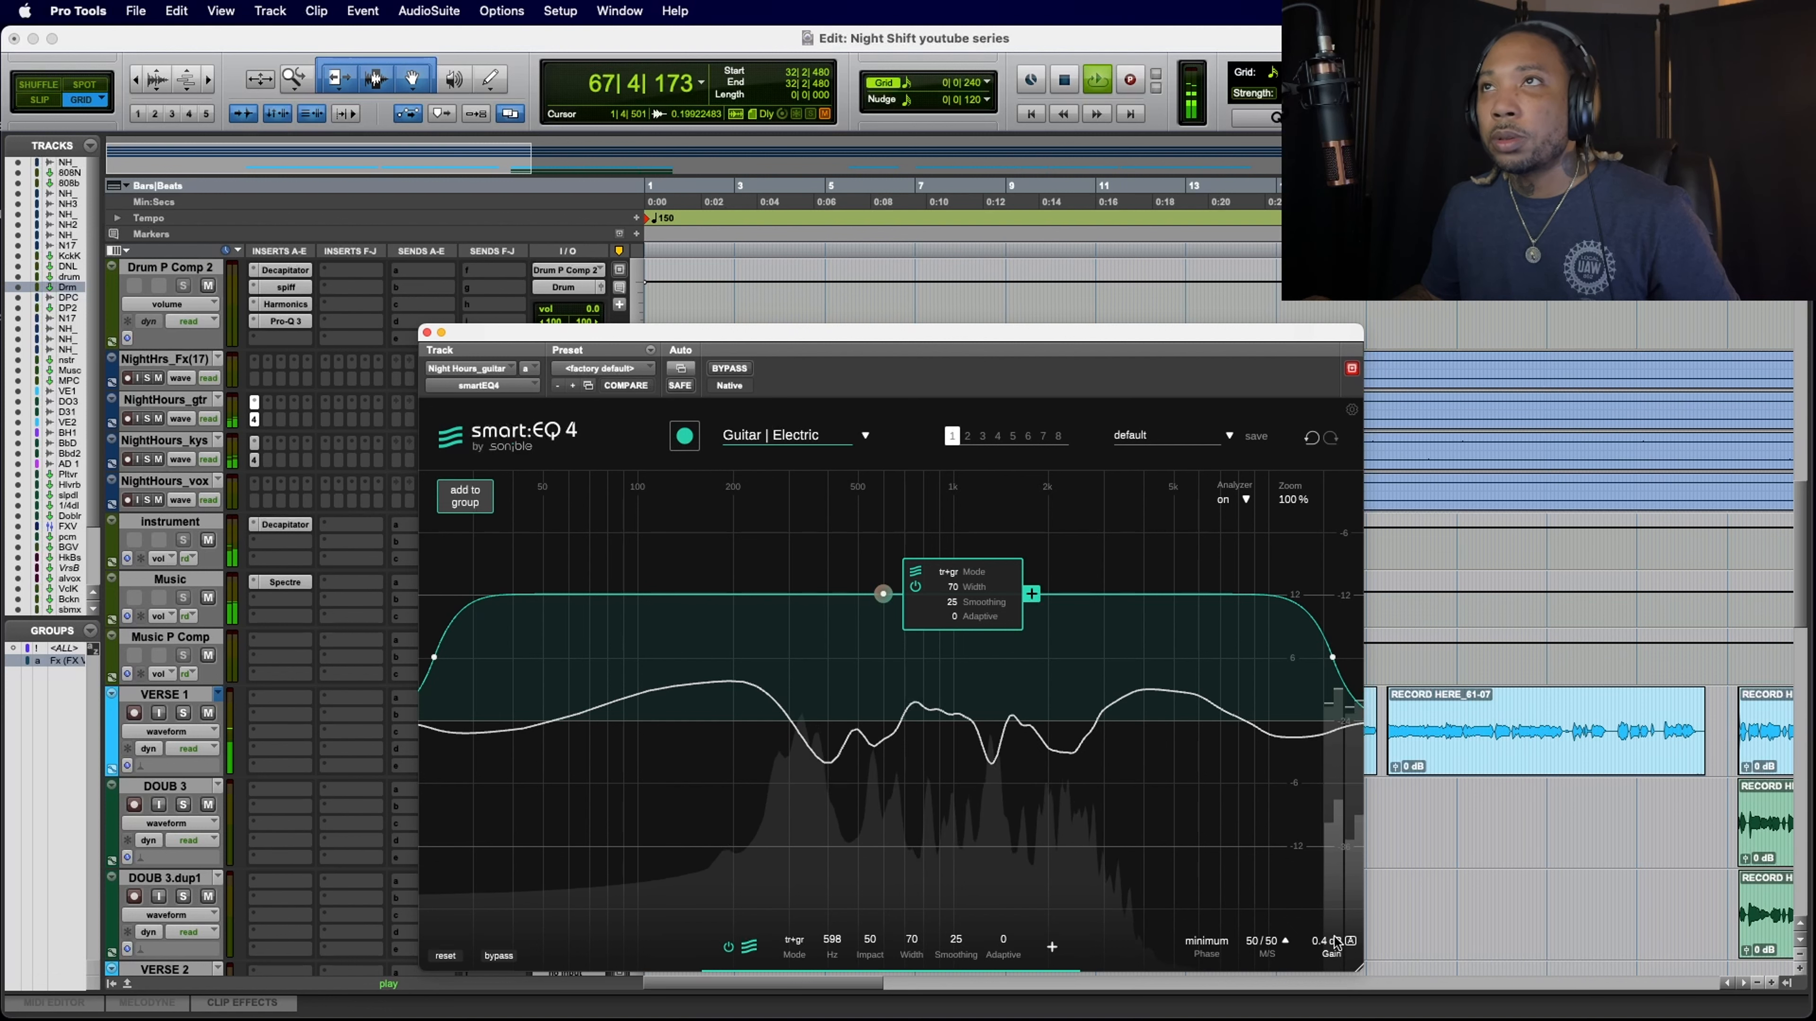
pyautogui.click(427, 333)
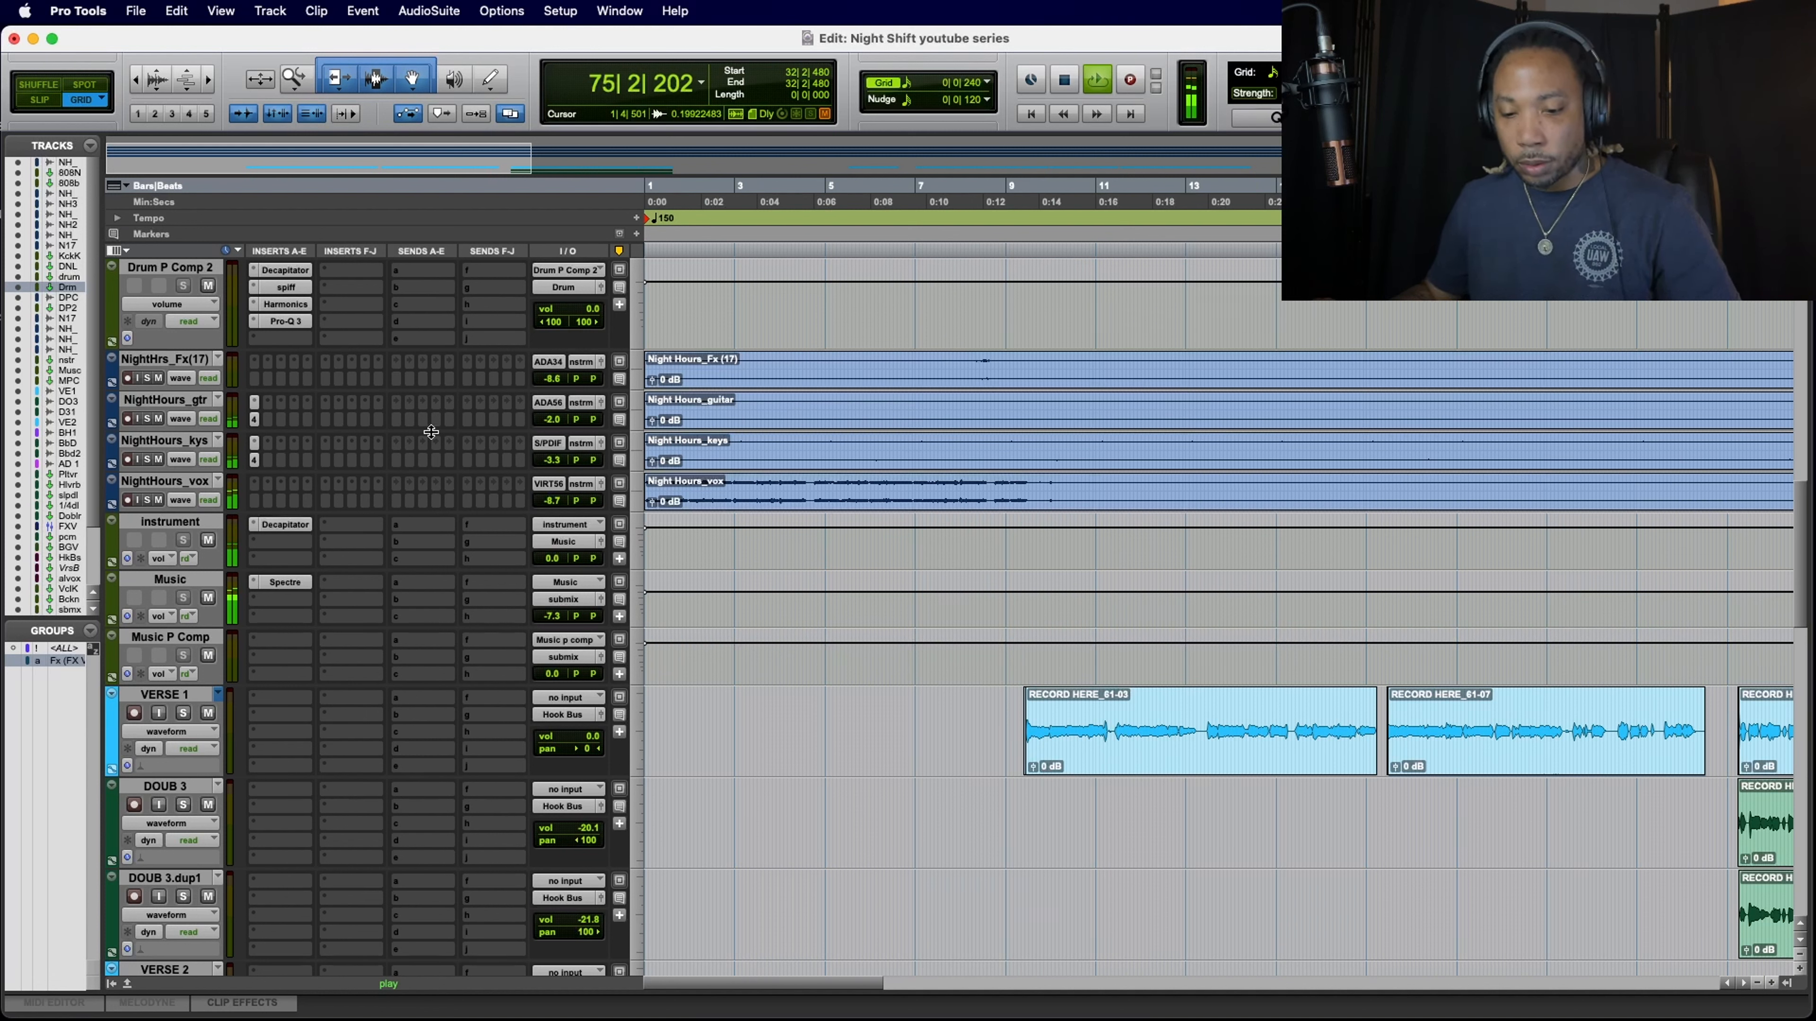
pyautogui.press('space')
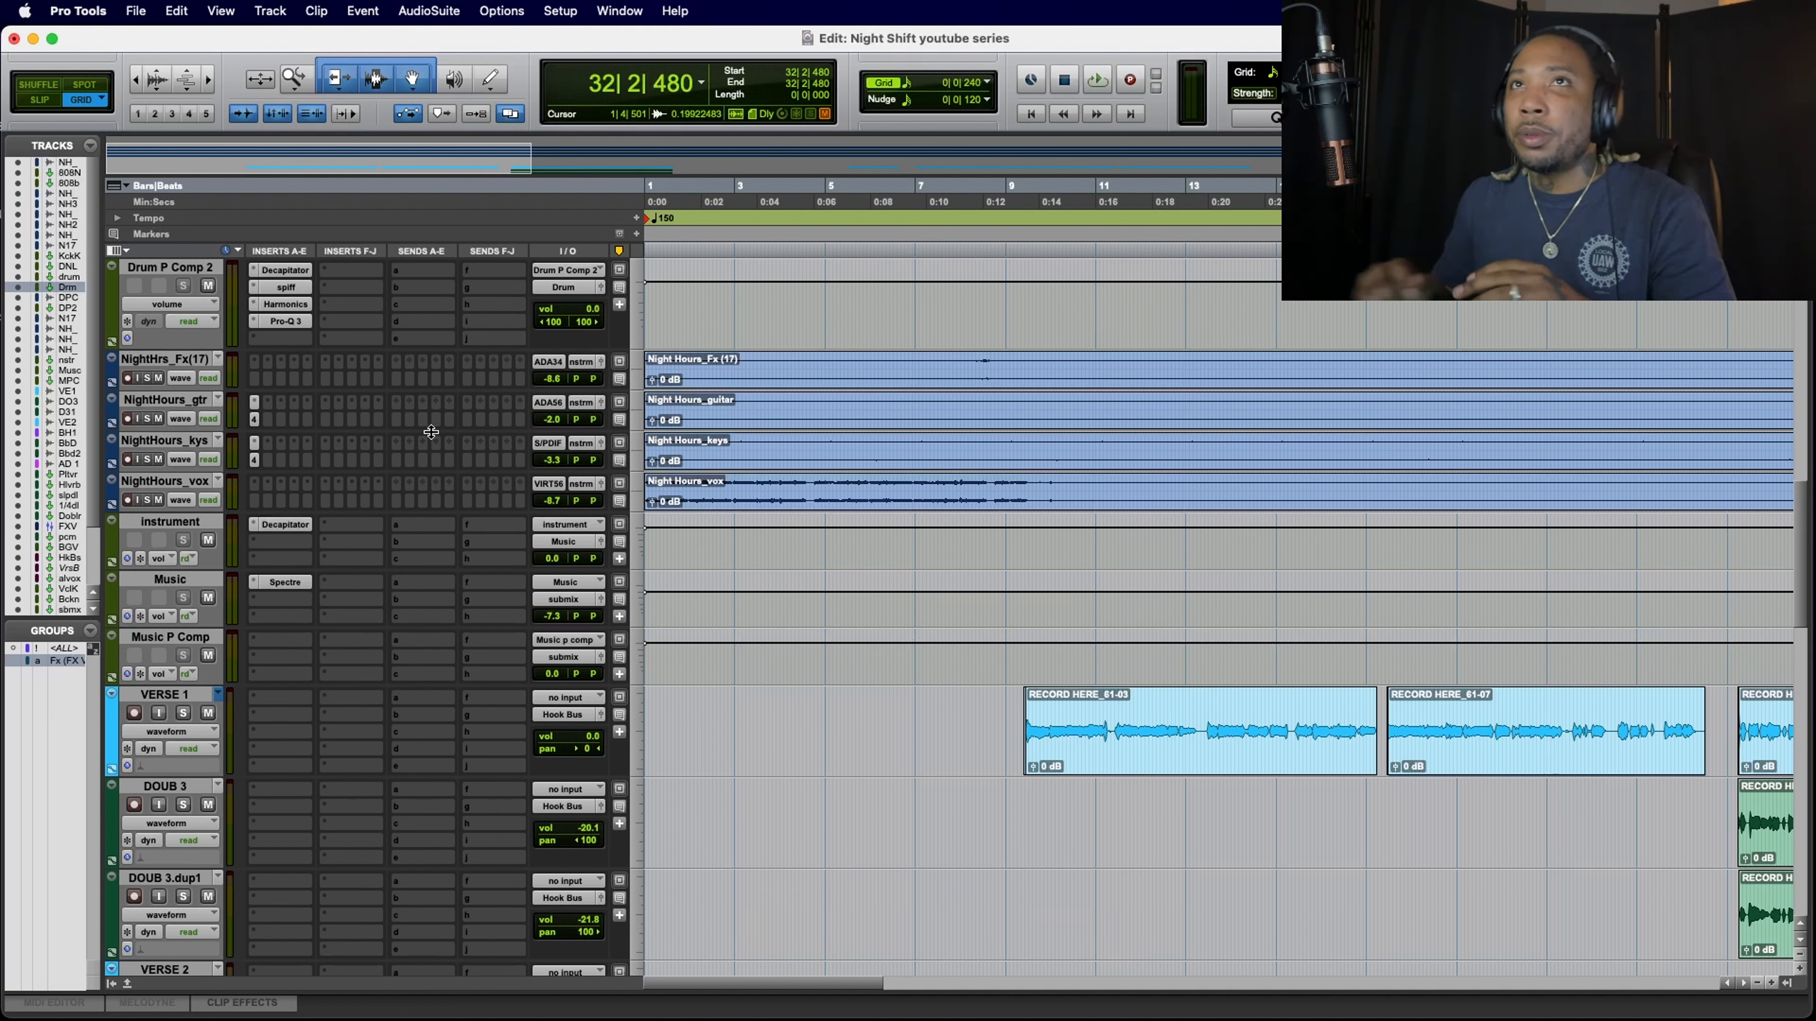
pyautogui.scroll(10, 431, 431)
pyautogui.hscroll(2, 431, 432)
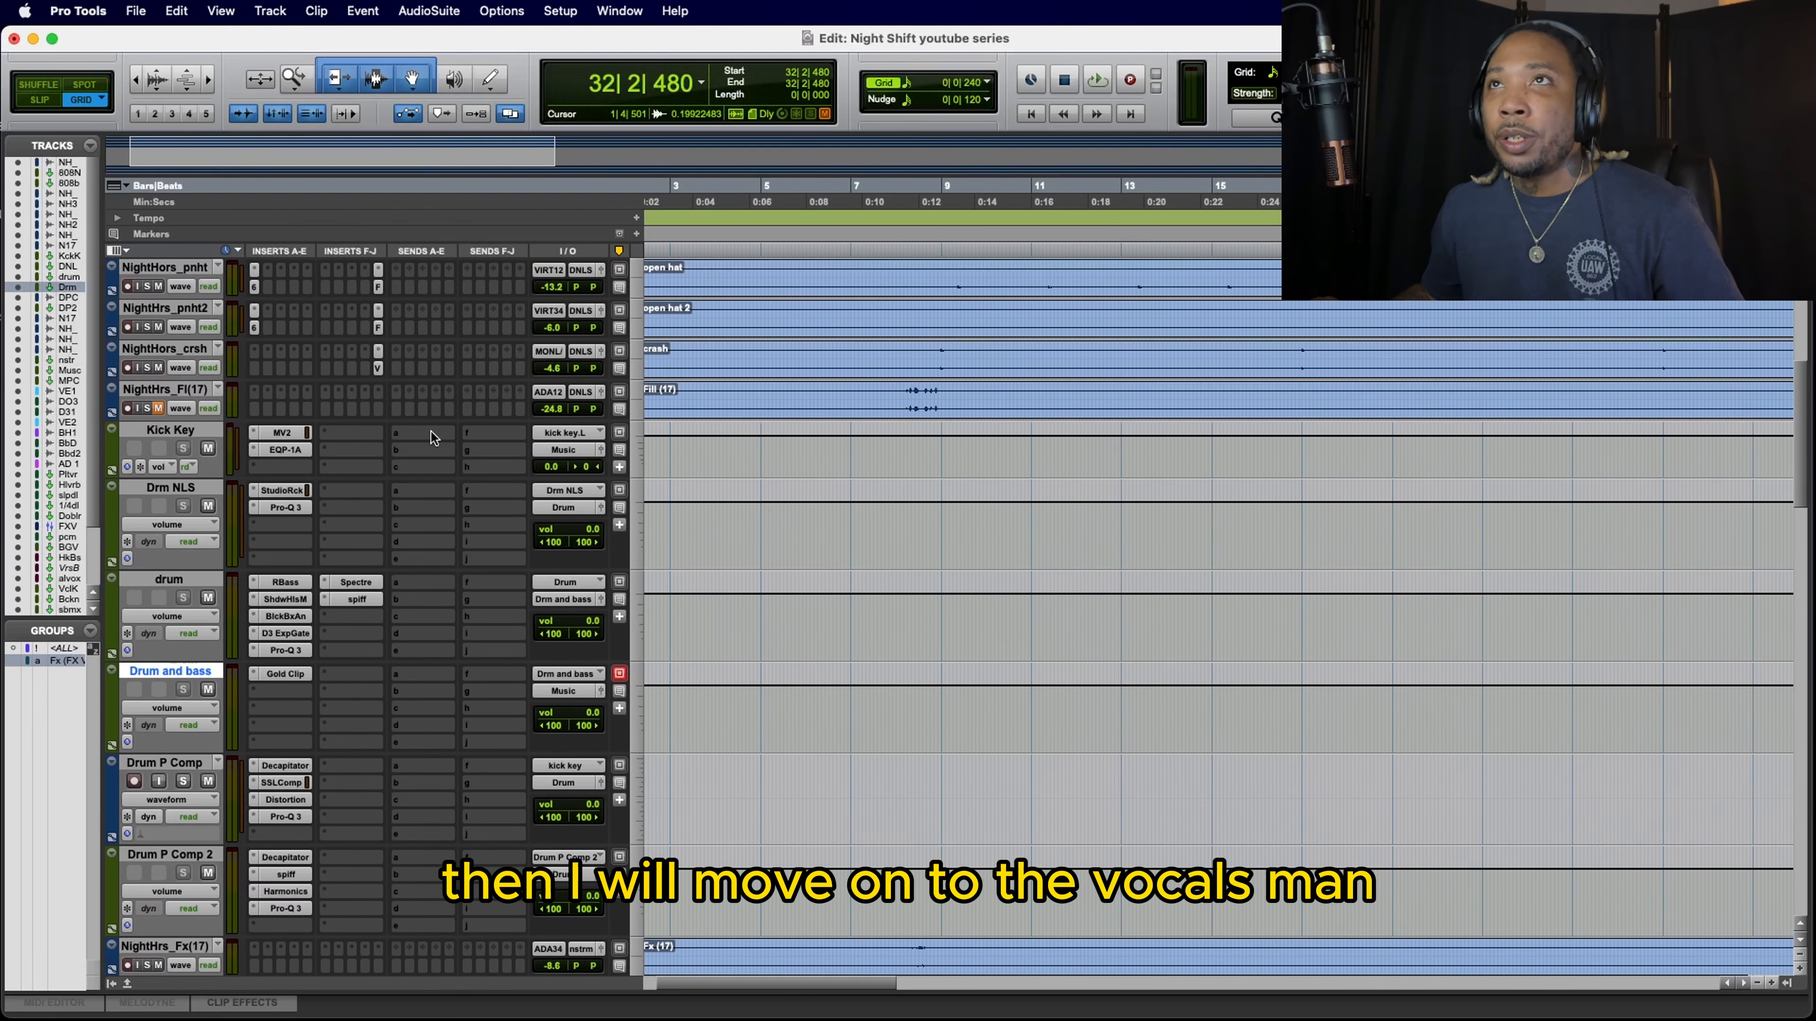
pyautogui.hscroll(-2, 431, 432)
pyautogui.scroll(-6, 431, 431)
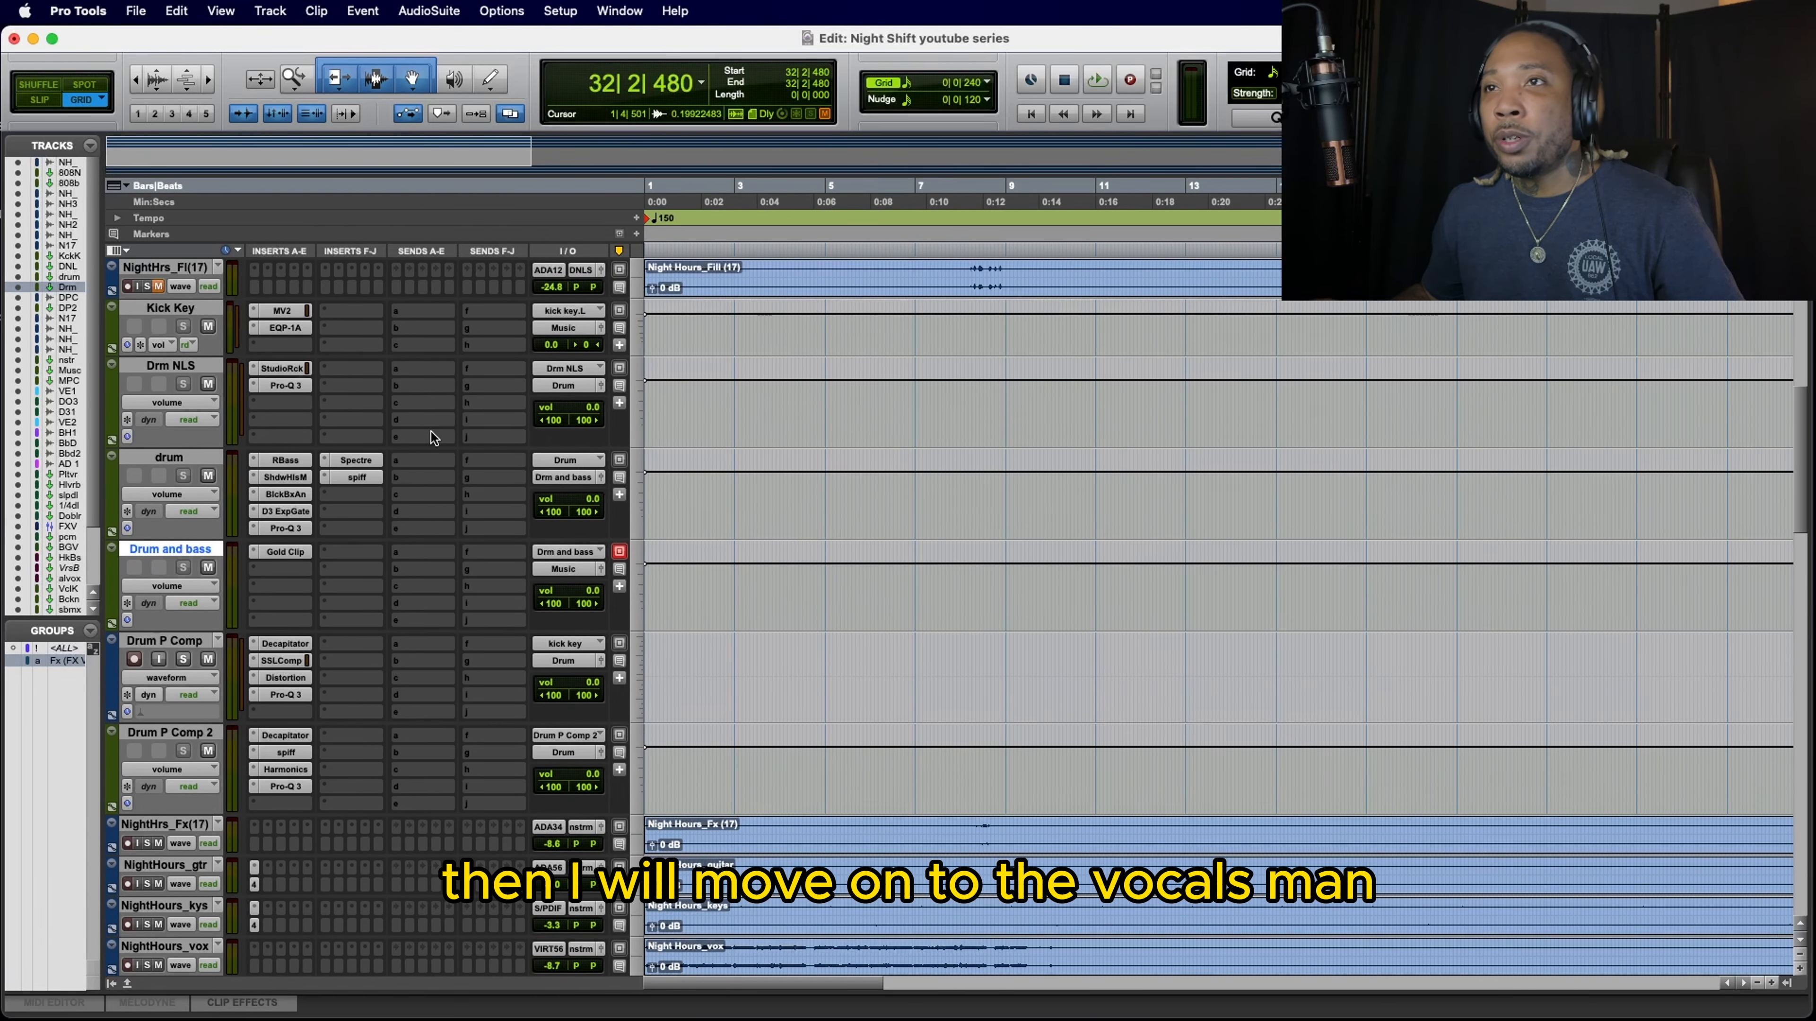